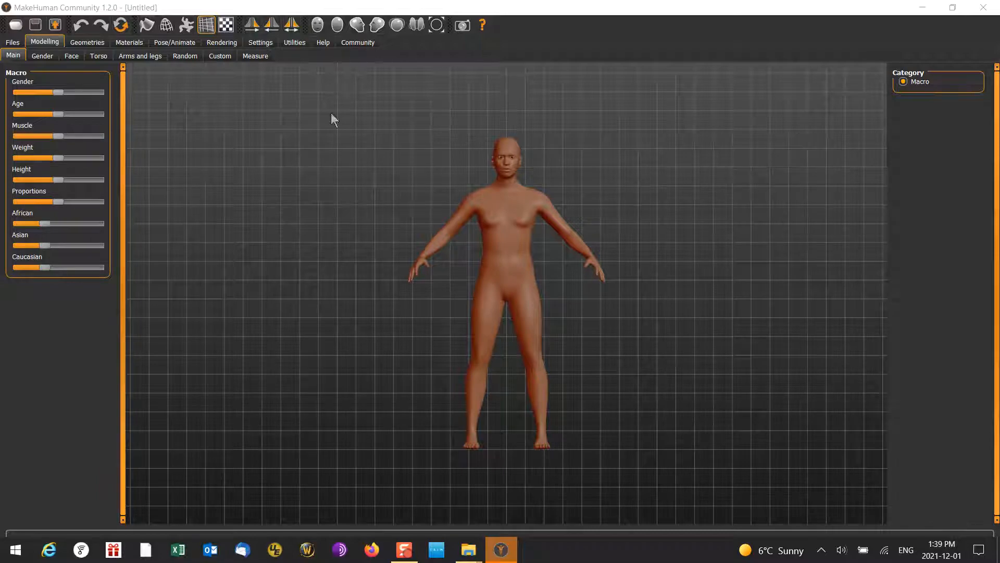
Apply the Female generic topology to the character
{"action": "left_click", "coordinate": [97, 42]}
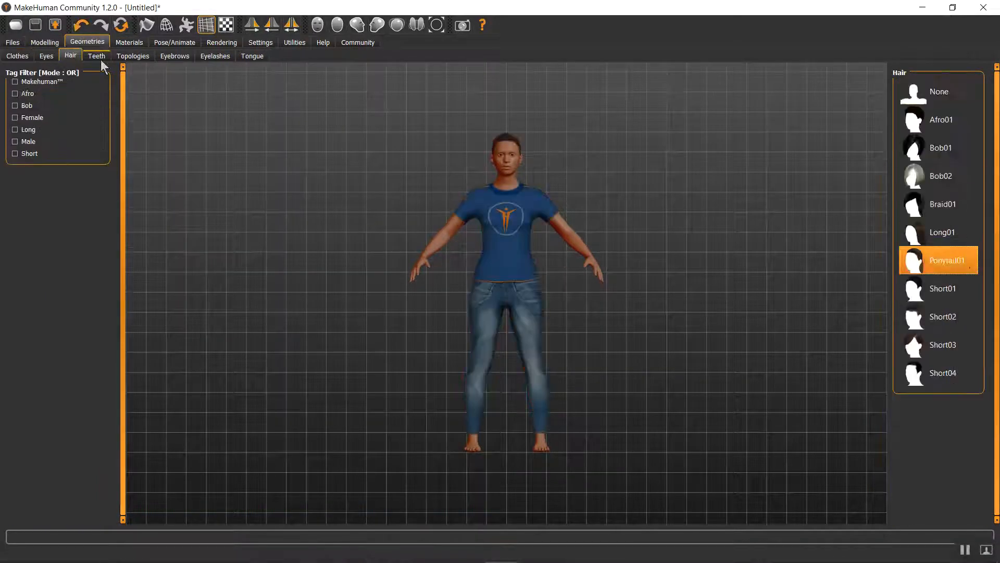
{"action": "left_click", "coordinate": [97, 56]}
{"action": "left_click", "coordinate": [133, 56]}
{"action": "left_click", "coordinate": [939, 147]}
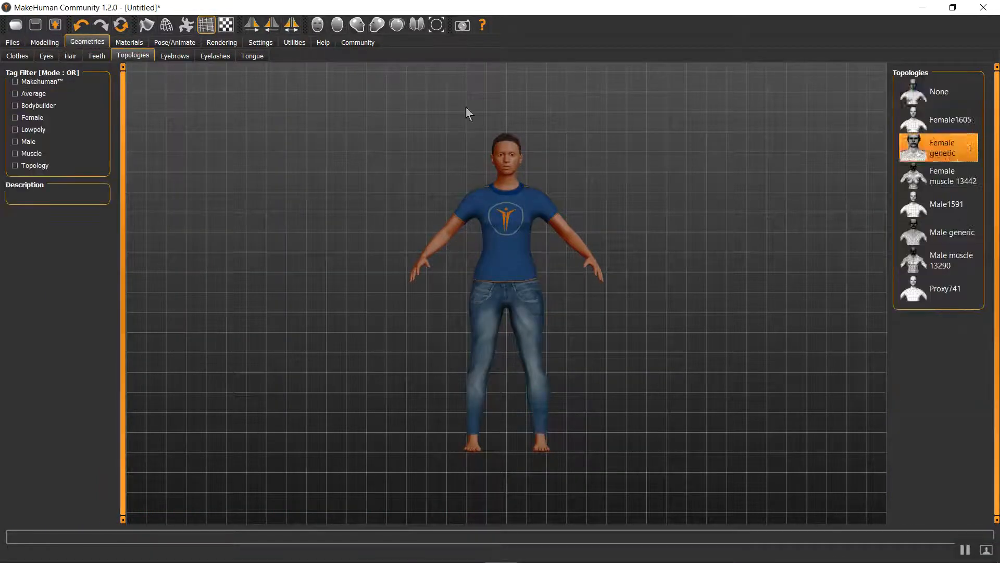
Set the character's eyebrows, eyelashes and skin material, and open the rig presets
{"action": "left_click", "coordinate": [175, 55]}
{"action": "left_click", "coordinate": [215, 56]}
{"action": "left_click", "coordinate": [129, 43]}
{"action": "scroll", "coordinate": [938, 313], "scroll_direction": "down", "scroll_amount": 8}
{"action": "left_click", "coordinate": [937, 386]}
{"action": "left_click", "coordinate": [175, 43]}
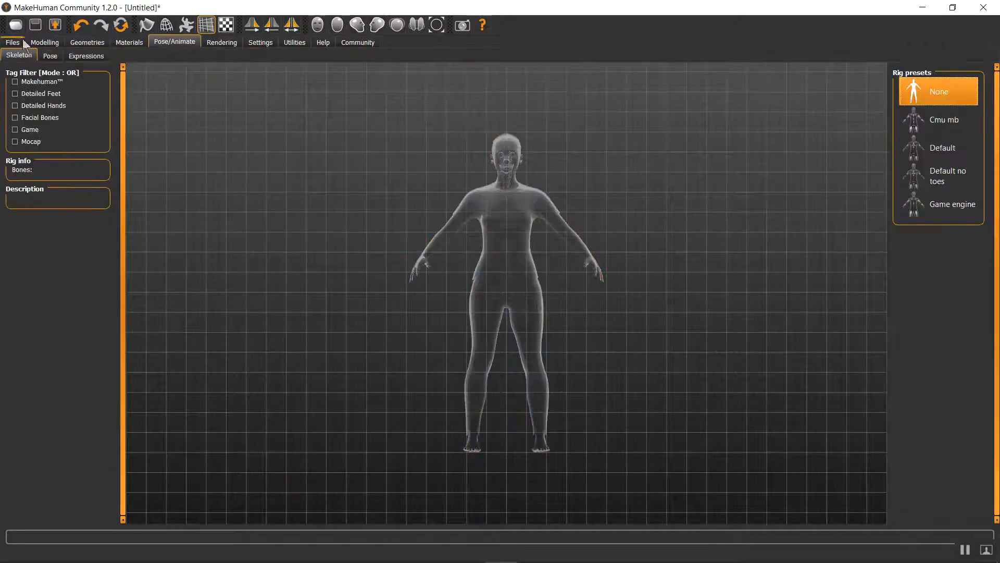
Save the character under the file name human1
{"action": "left_click", "coordinate": [14, 42]}
{"action": "left_click", "coordinate": [39, 55]}
{"action": "left_click", "coordinate": [852, 74]}
{"action": "type", "text": "human1"}
{"action": "left_click", "coordinate": [367, 324]}
Export human1 as a MakeHuman Exchange (mhx2) mesh in binary form with meter as the scale unit
{"action": "left_click", "coordinate": [66, 56]}
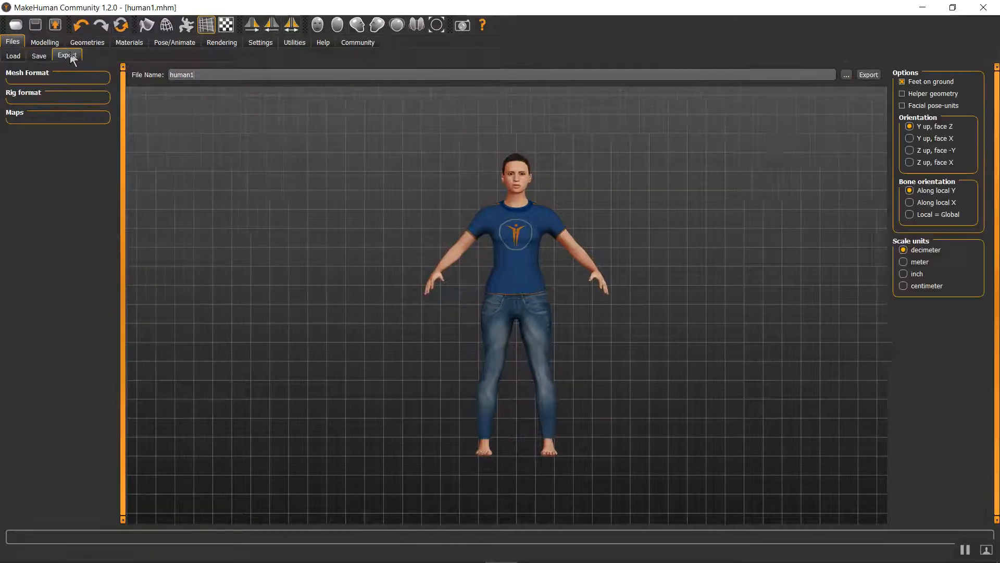
{"action": "left_click", "coordinate": [47, 108]}
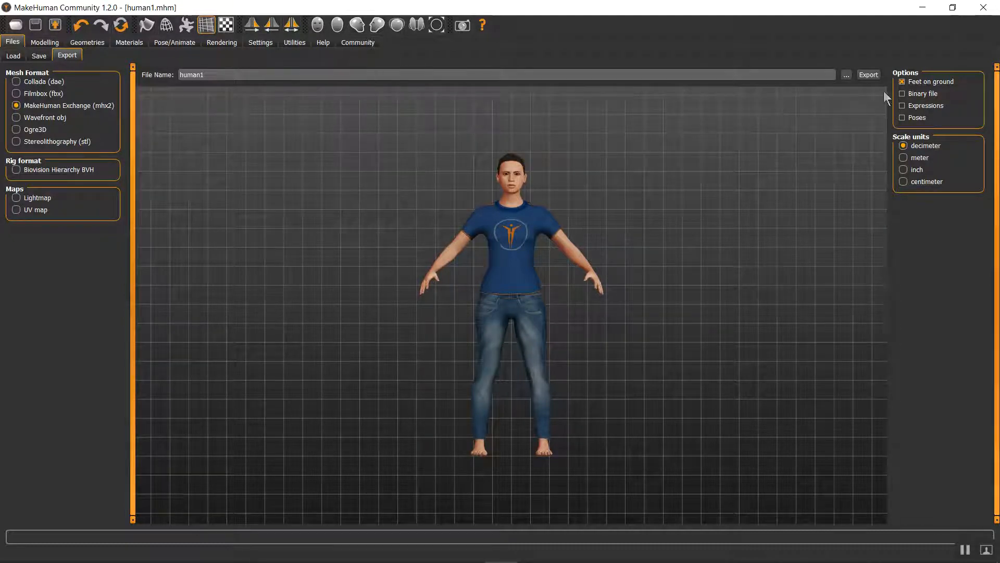
{"action": "left_click", "coordinate": [914, 95]}
{"action": "left_click", "coordinate": [867, 78]}
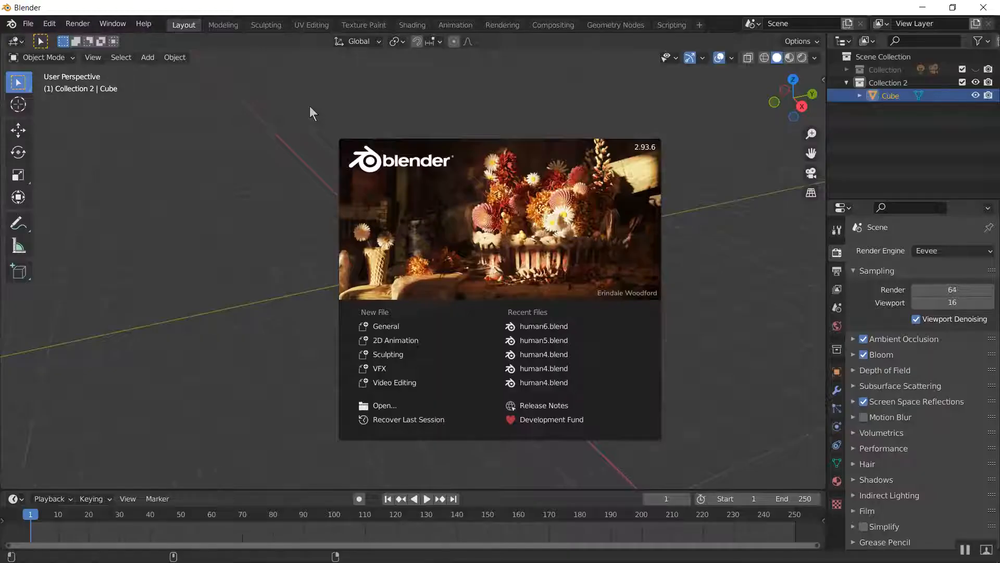
Switch to Blender and delete the default cube
{"action": "left_click", "coordinate": [309, 107]}
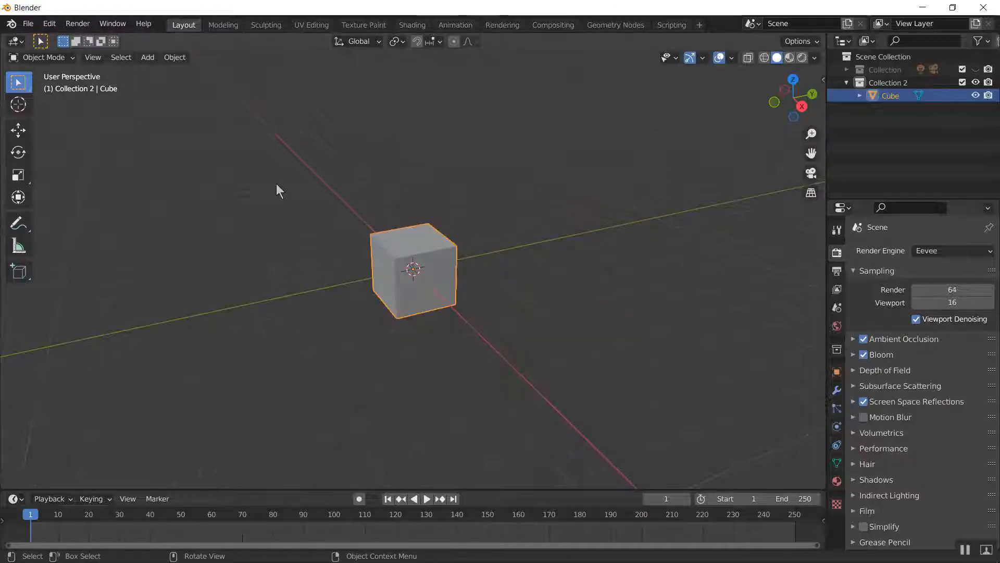
{"action": "key", "text": "Delete"}
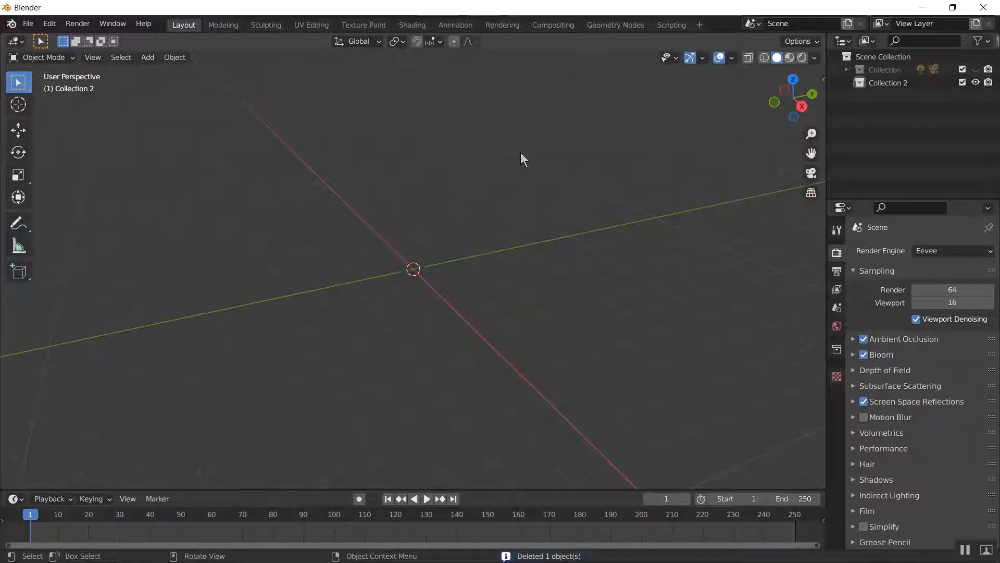
Start an MHX2 import and select human1.mhx2 from the demoamh2b\mh folder
{"action": "key", "text": "n"}
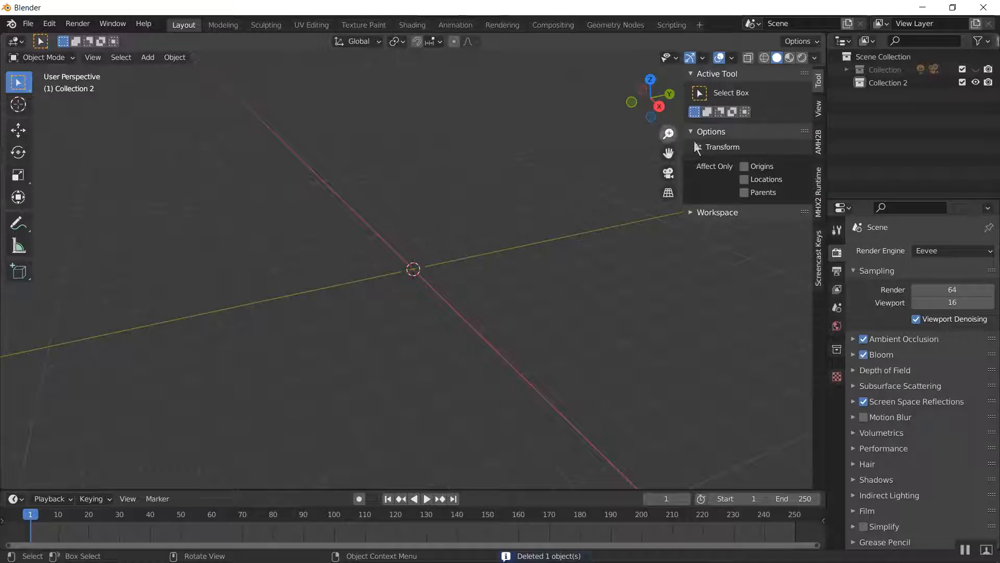
{"action": "left_click", "coordinate": [819, 217]}
{"action": "left_click", "coordinate": [751, 93]}
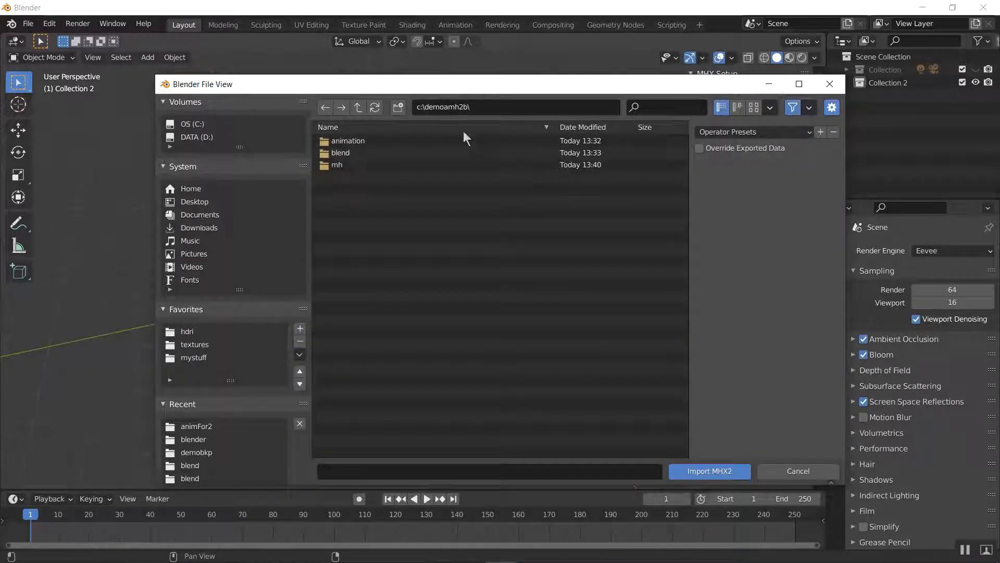
{"action": "left_click", "coordinate": [386, 164]}
{"action": "double_click", "coordinate": [385, 164]}
{"action": "left_click", "coordinate": [387, 154]}
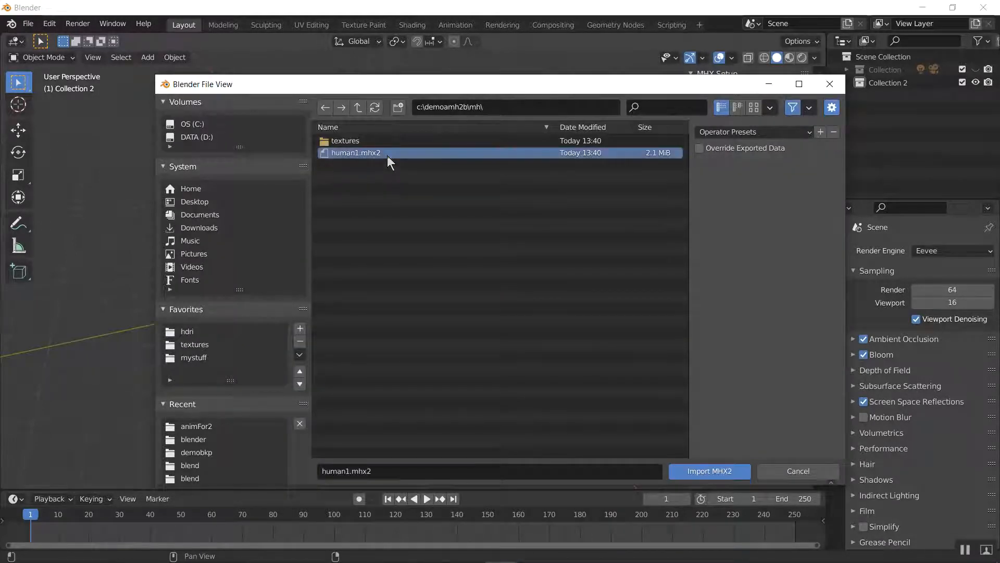
Override the exported data, using the Proxy human type with Face Shapes and Subsurface enabled
{"action": "left_click", "coordinate": [725, 148]}
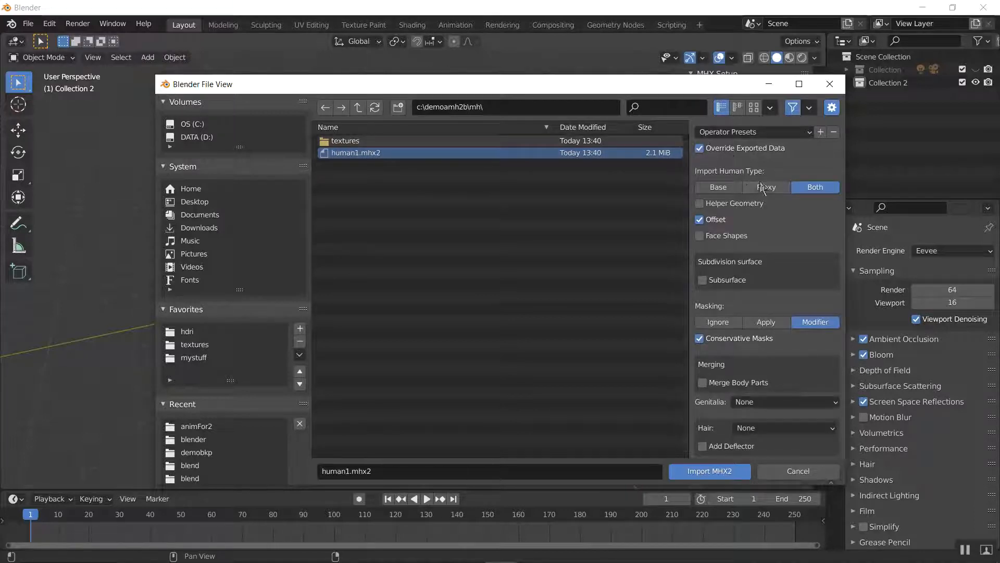
{"action": "left_click", "coordinate": [777, 187]}
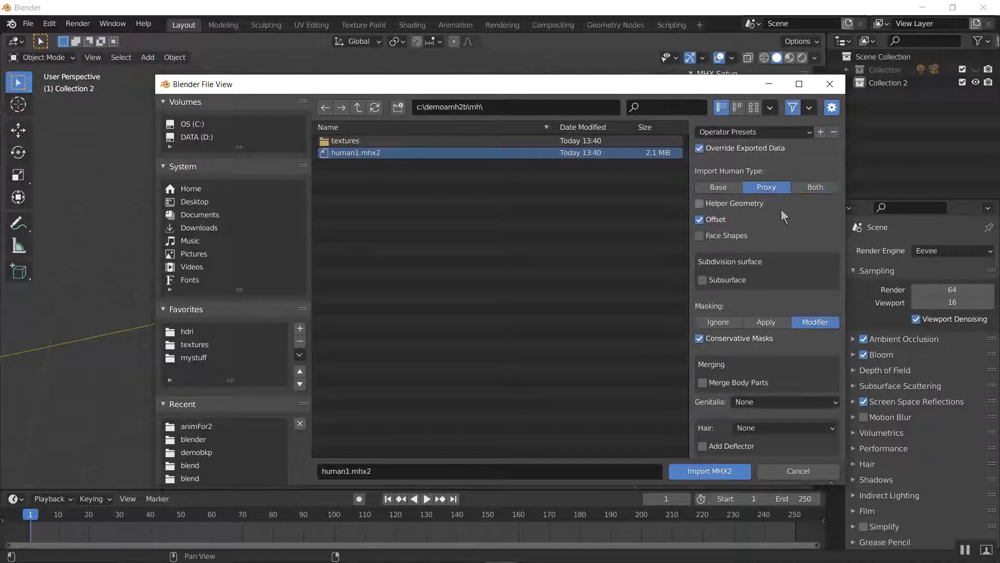
{"action": "left_click", "coordinate": [729, 236]}
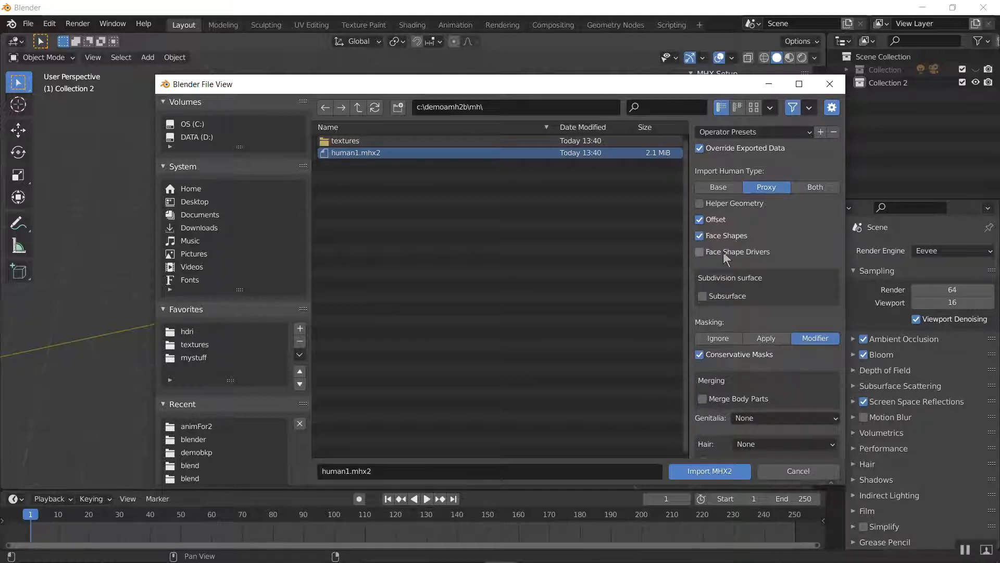
{"action": "left_click", "coordinate": [726, 302]}
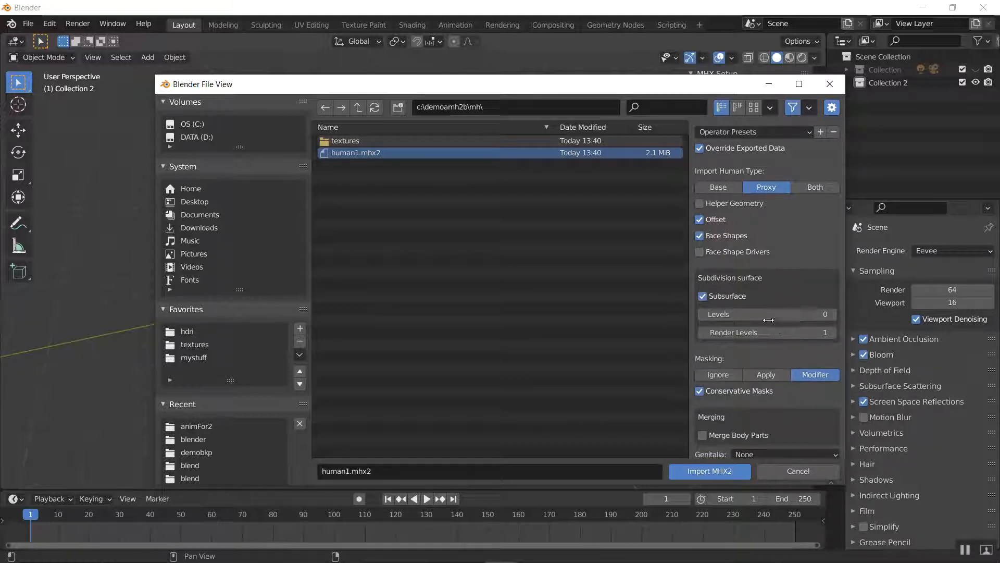
Set the rig type to MHX, enable Face Panel and import the human
{"action": "scroll", "coordinate": [774, 318], "scroll_direction": "down", "scroll_amount": 4}
{"action": "scroll", "coordinate": [773, 318], "scroll_direction": "down", "scroll_amount": 2}
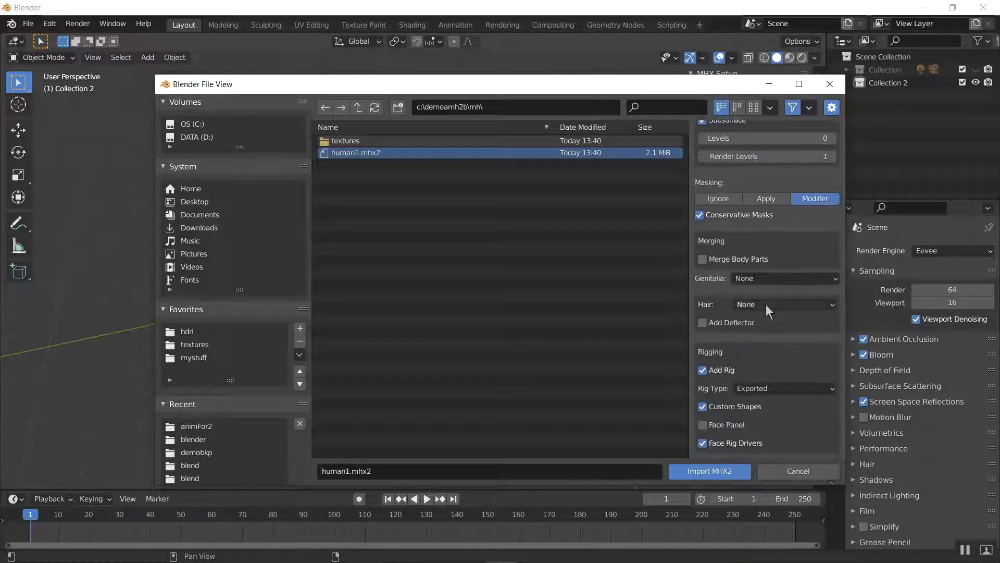
{"action": "scroll", "coordinate": [766, 304], "scroll_direction": "down", "scroll_amount": 2}
{"action": "left_click", "coordinate": [790, 392]}
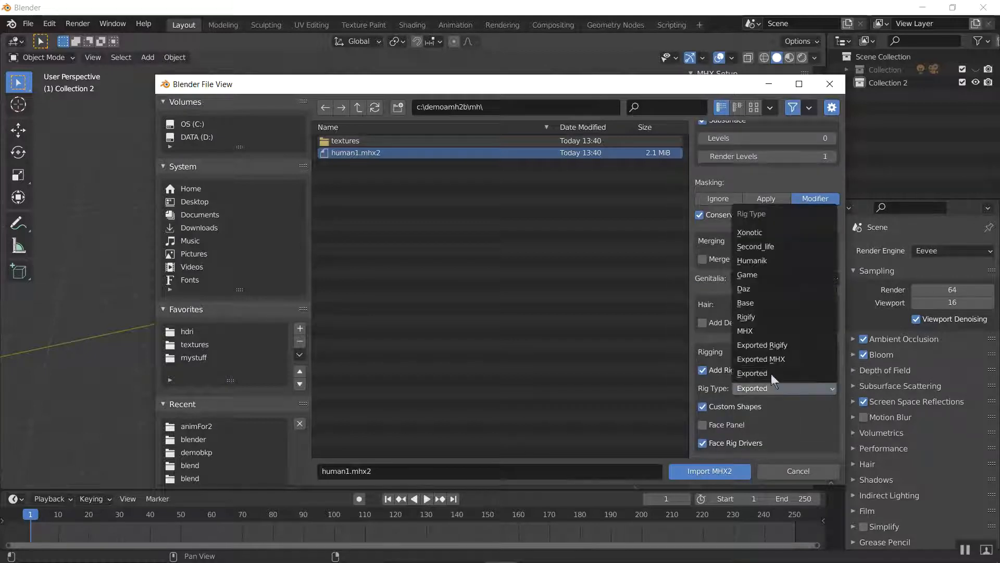
{"action": "left_click", "coordinate": [770, 330]}
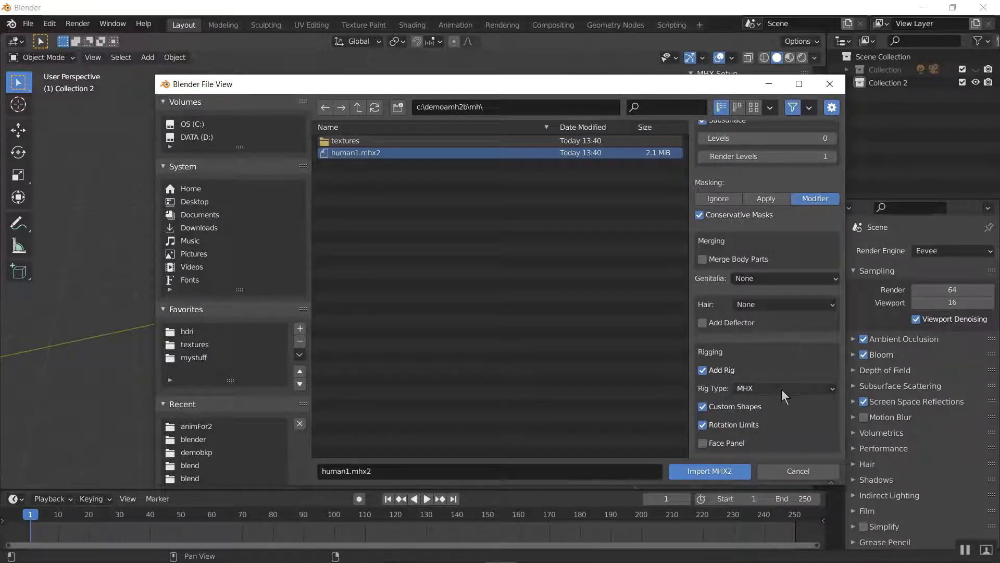
{"action": "left_click", "coordinate": [729, 443]}
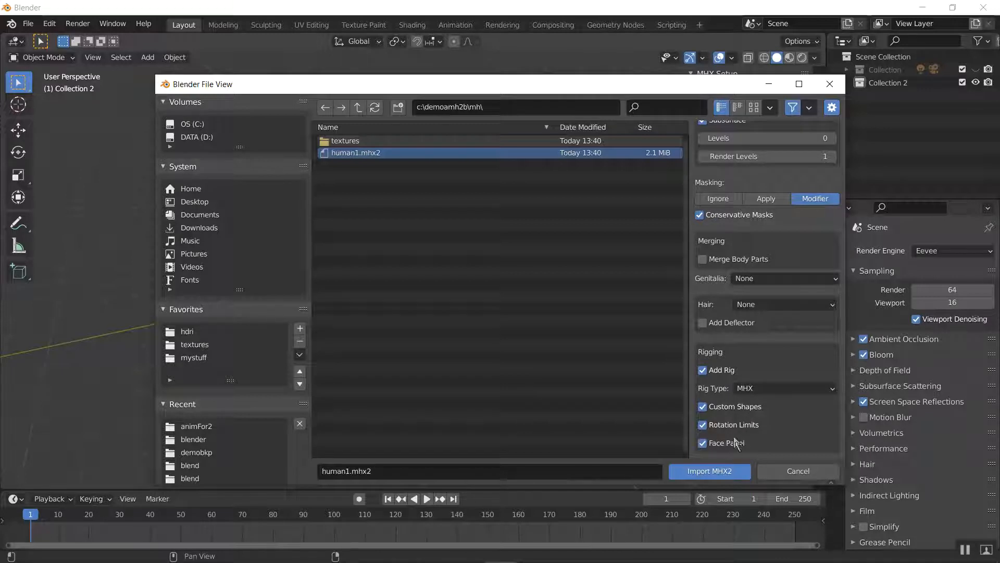
{"action": "left_click", "coordinate": [717, 472]}
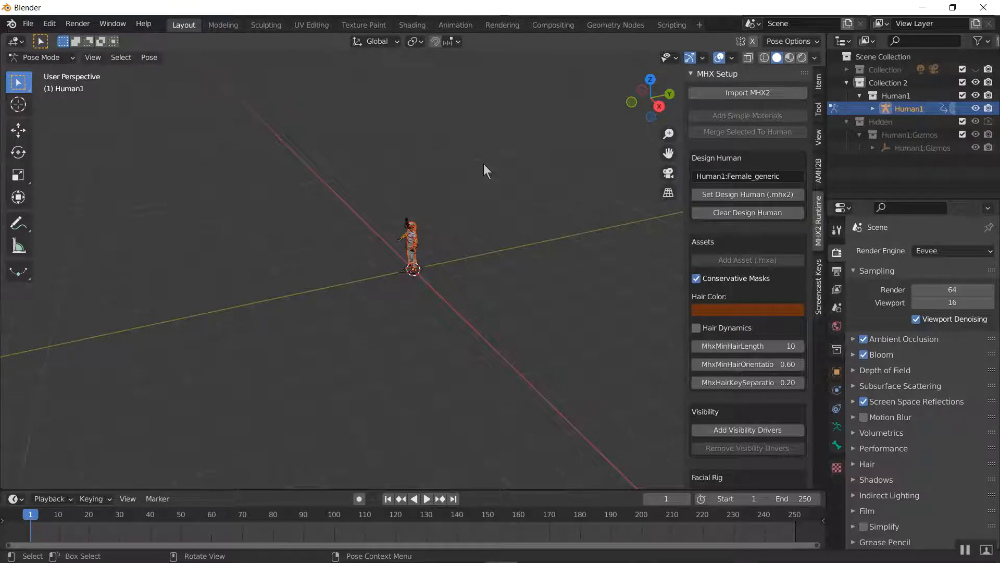
Put the imported human's rig in Object Mode and show the viewport in Rendered shading
{"action": "scroll", "coordinate": [483, 165], "scroll_direction": "up", "scroll_amount": 6}
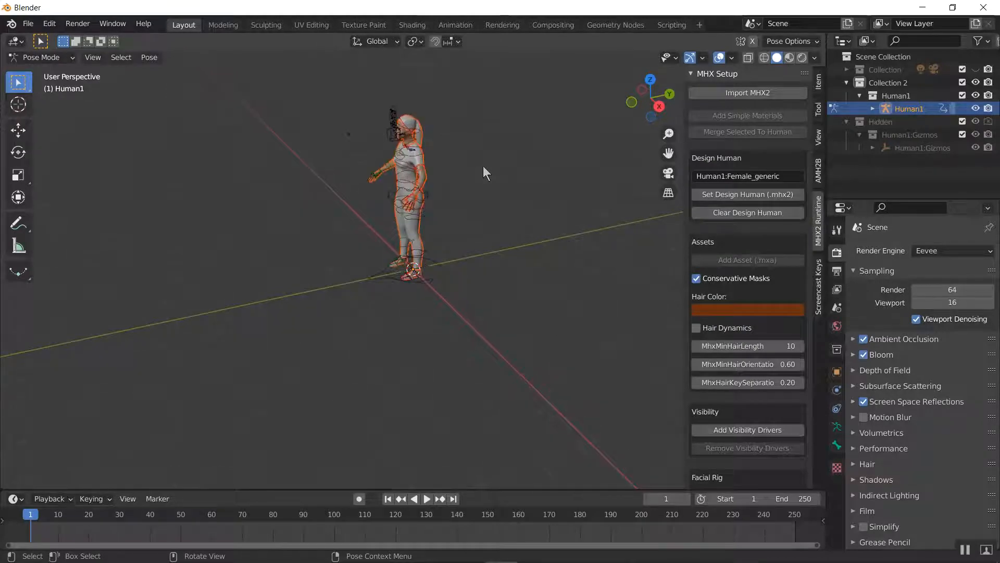
{"action": "key", "text": "Home"}
{"action": "key", "text": "ctrl+Tab"}
{"action": "middle_click_drag", "start_coordinate": [483, 166], "coordinate": [520, 185]}
{"action": "key", "text": "z"}
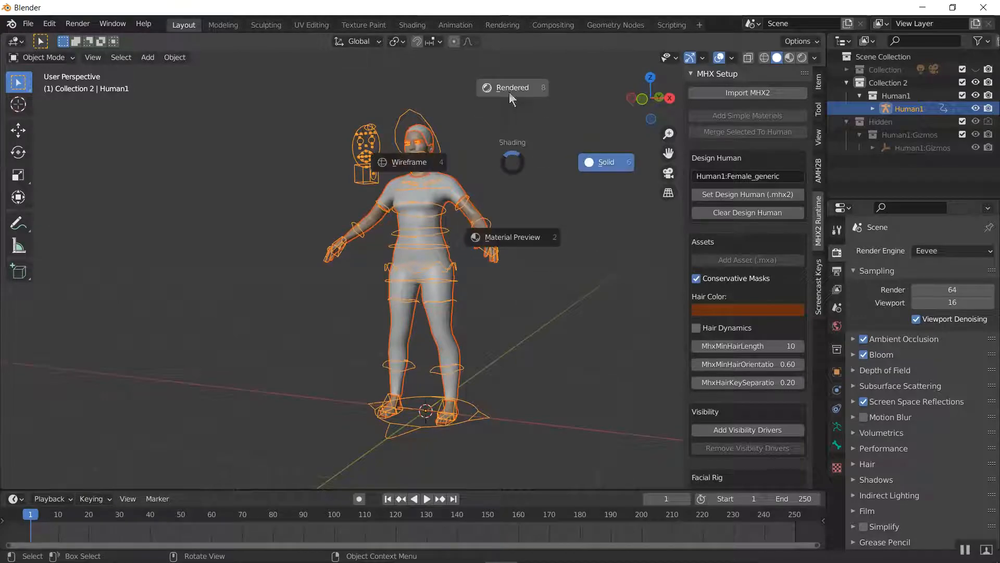
{"action": "left_click", "coordinate": [492, 120]}
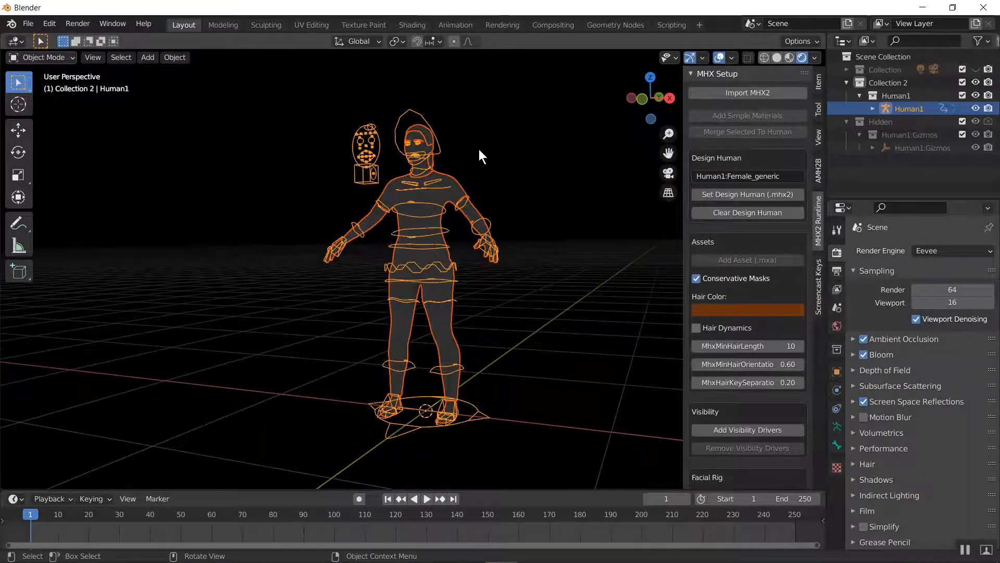
Brighten the world background color to light grey
{"action": "scroll", "coordinate": [486, 129], "scroll_direction": "up", "scroll_amount": 4}
{"action": "middle_click_drag", "start_coordinate": [485, 129], "coordinate": [515, 381], "text": "shift"}
{"action": "scroll", "coordinate": [460, 448], "scroll_direction": "up", "scroll_amount": 5}
{"action": "left_click", "coordinate": [841, 321]}
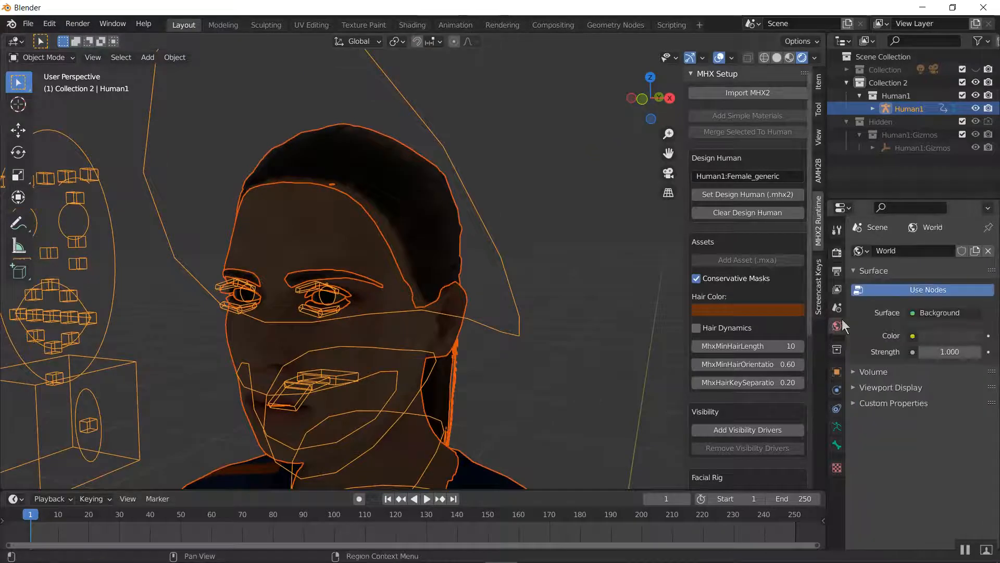
{"action": "left_click", "coordinate": [974, 336]}
{"action": "mouse_move", "coordinate": [971, 181]}
{"action": "left_mouse_down"}
{"action": "mouse_move", "coordinate": [971, 166]}
{"action": "mouse_move", "coordinate": [971, 178]}
{"action": "left_mouse_up"}
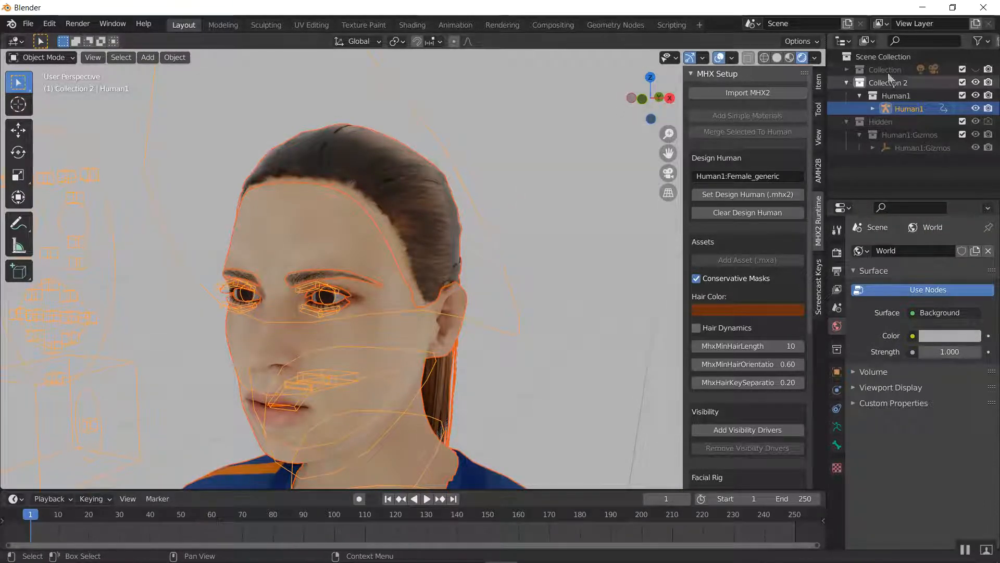
Unhide the collection holding the camera and light, and change the light's type to Sun
{"action": "left_click", "coordinate": [975, 70]}
{"action": "left_click", "coordinate": [847, 69]}
{"action": "left_click", "coordinate": [892, 96]}
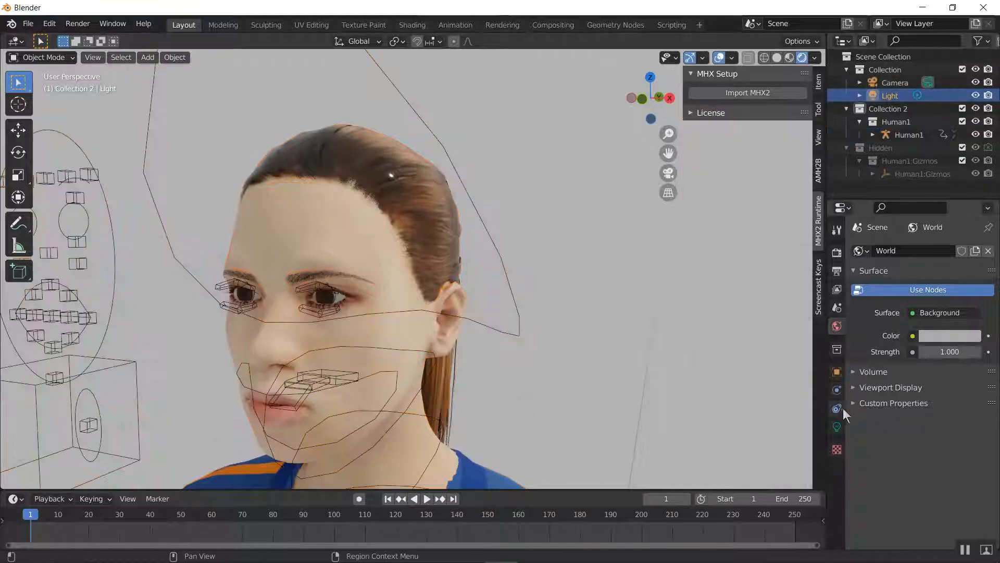
{"action": "left_click", "coordinate": [836, 428]}
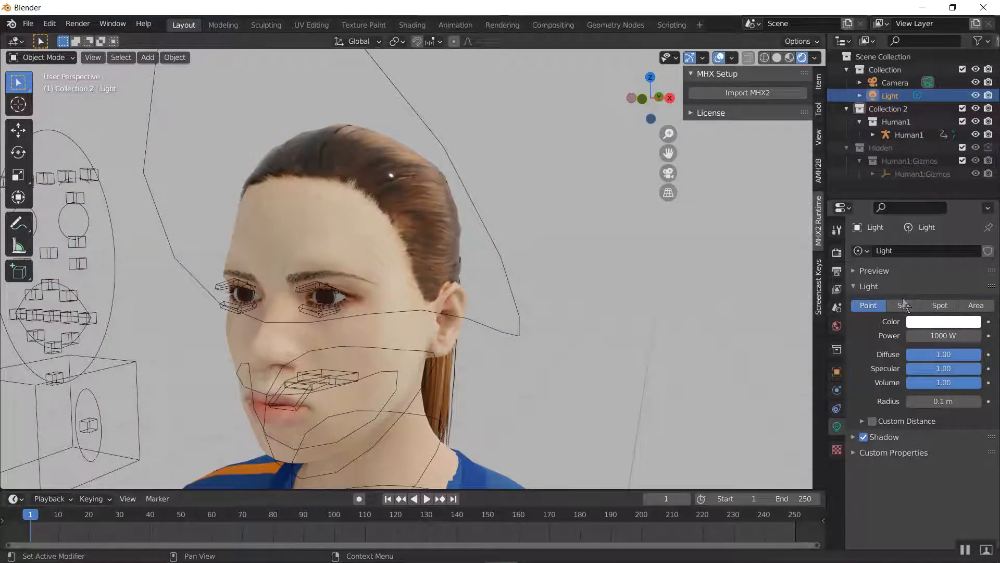
{"action": "left_click", "coordinate": [904, 306]}
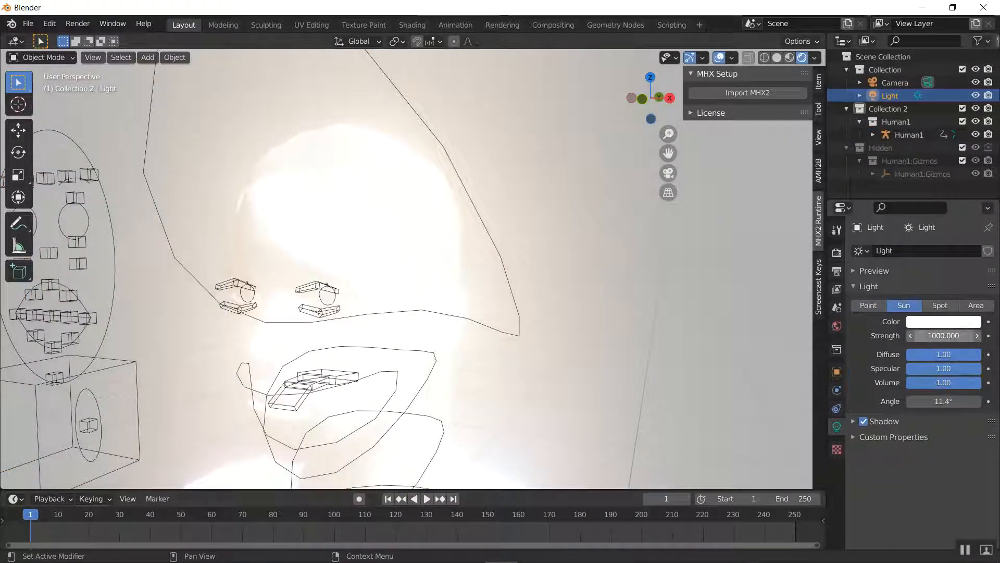
Set the sun light's strength to 2.5
{"action": "left_click", "coordinate": [942, 336]}
{"action": "type", "text": "2"}
{"action": "key", "text": "Return"}
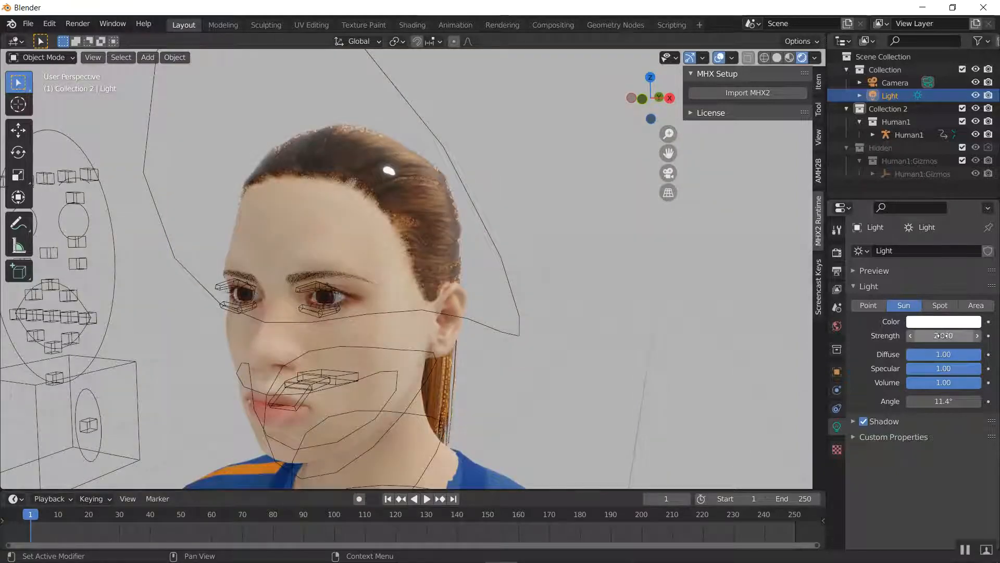
{"action": "left_click", "coordinate": [945, 337]}
{"action": "type", "text": "3"}
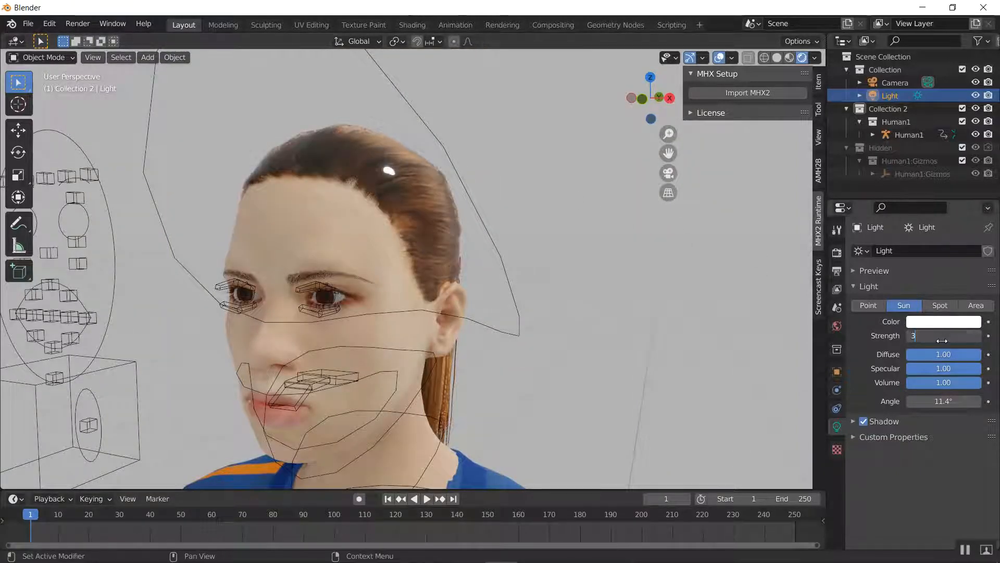
{"action": "type", "text": ".0.5"}
{"action": "key", "text": "Return"}
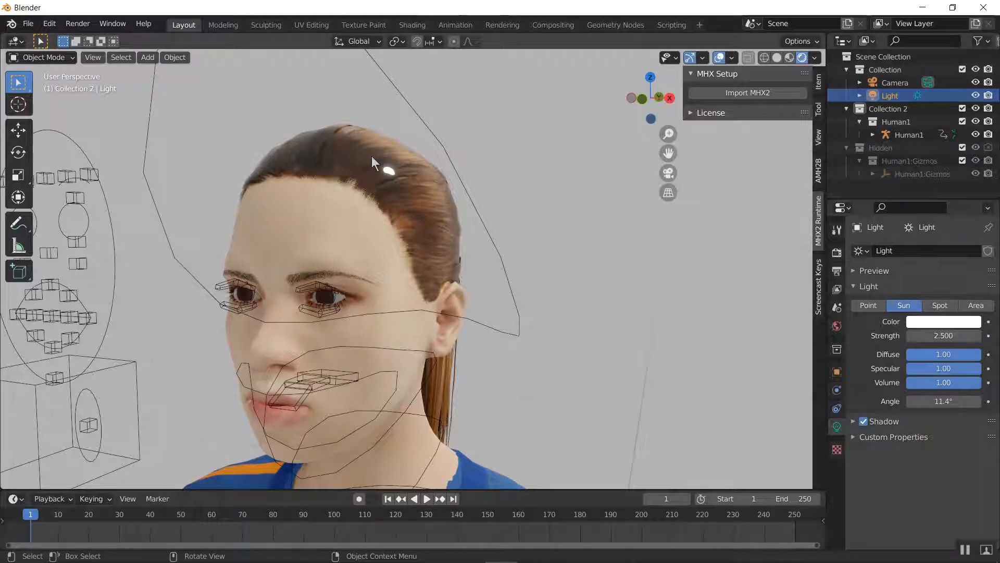
Save the scene as human1.blend in the demoamh2b\blend folder
{"action": "left_click", "coordinate": [28, 24]}
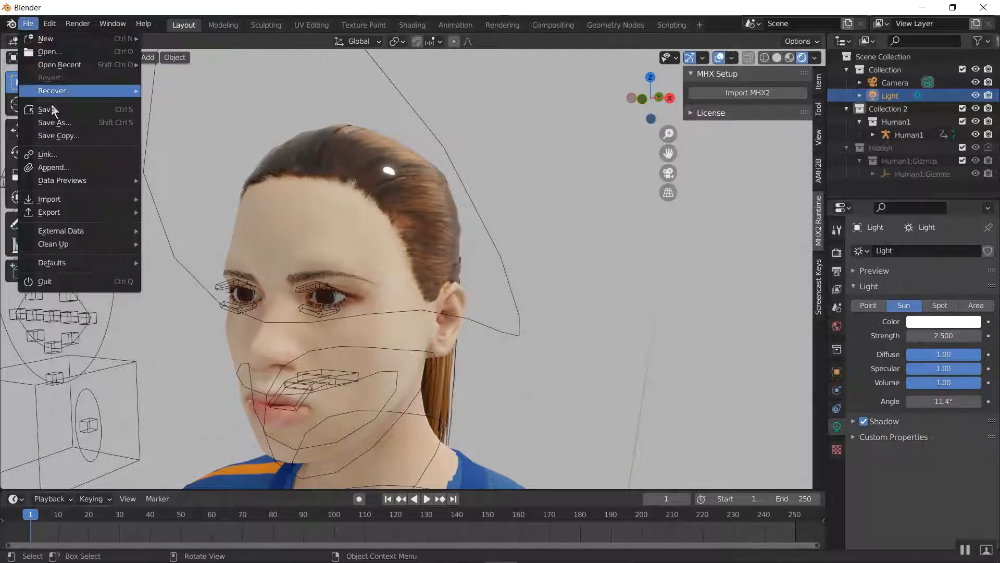
{"action": "left_click", "coordinate": [45, 108]}
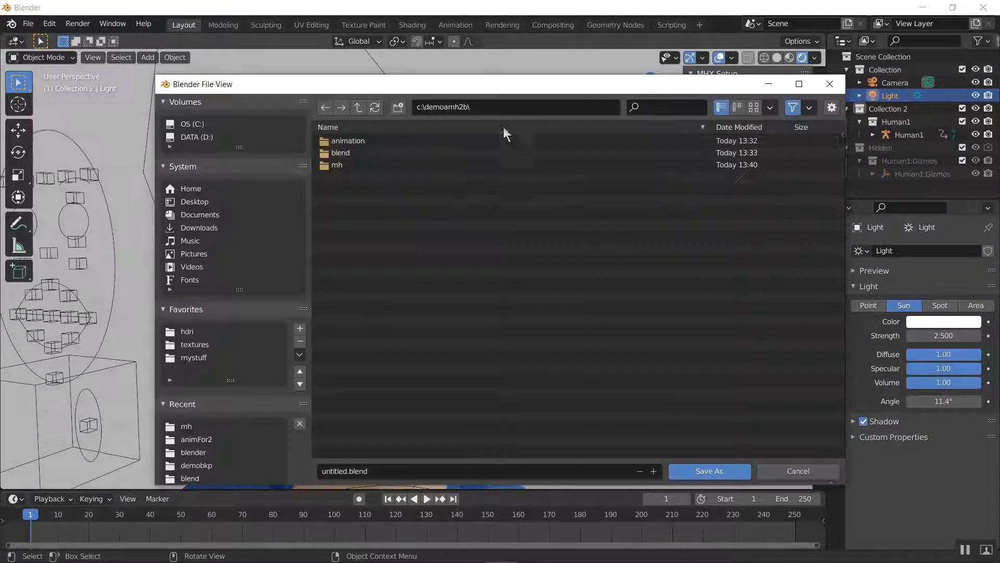
{"action": "double_click", "coordinate": [389, 151]}
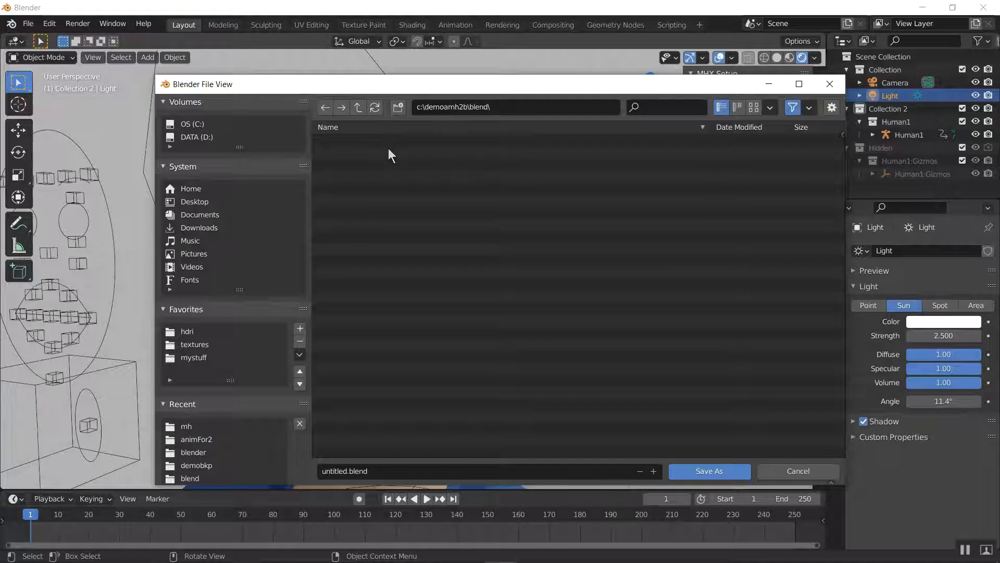
{"action": "left_click", "coordinate": [394, 470]}
{"action": "type", "text": "human1"}
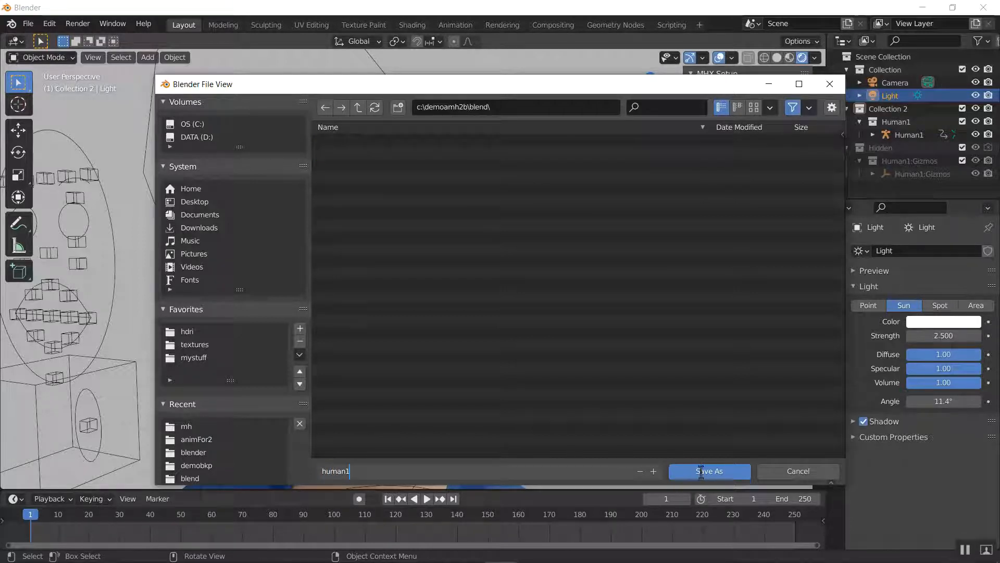
{"action": "left_click", "coordinate": [701, 472]}
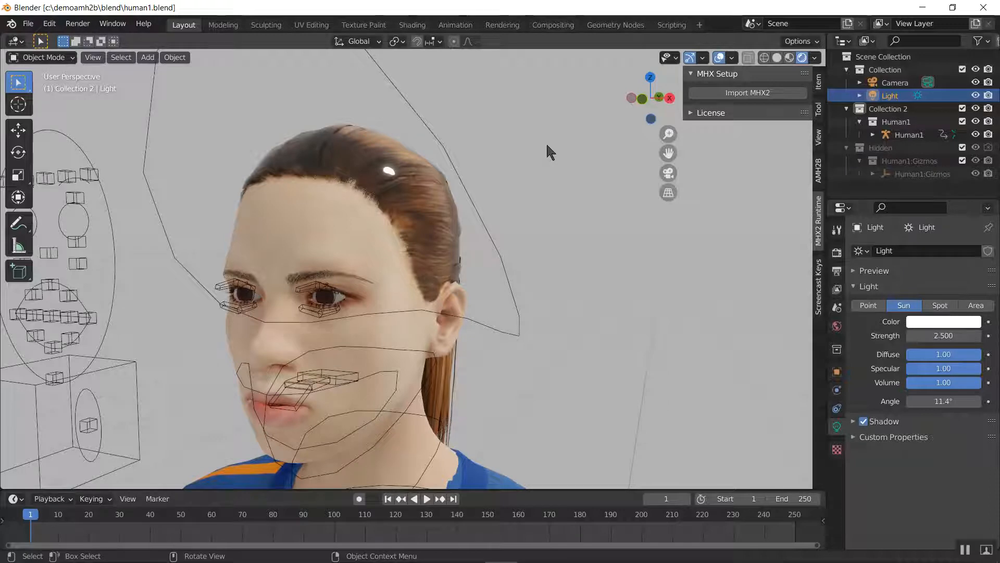
Select the Human1 rig and add Lid Look with the AMH2B Eyelid tool, keeping its preset bone names and influence amounts
{"action": "middle_click_drag", "start_coordinate": [514, 205], "coordinate": [452, 234]}
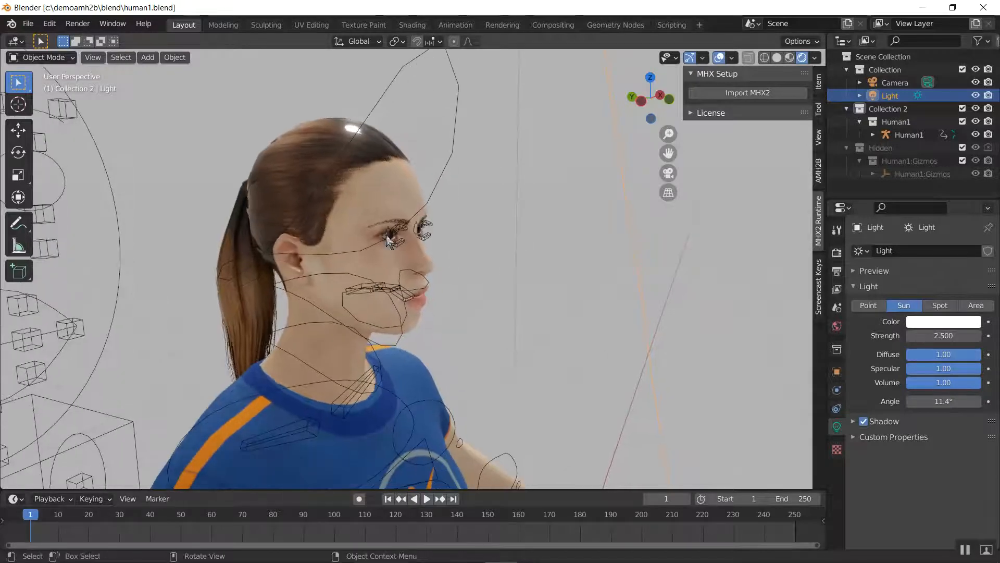
{"action": "left_click", "coordinate": [62, 192]}
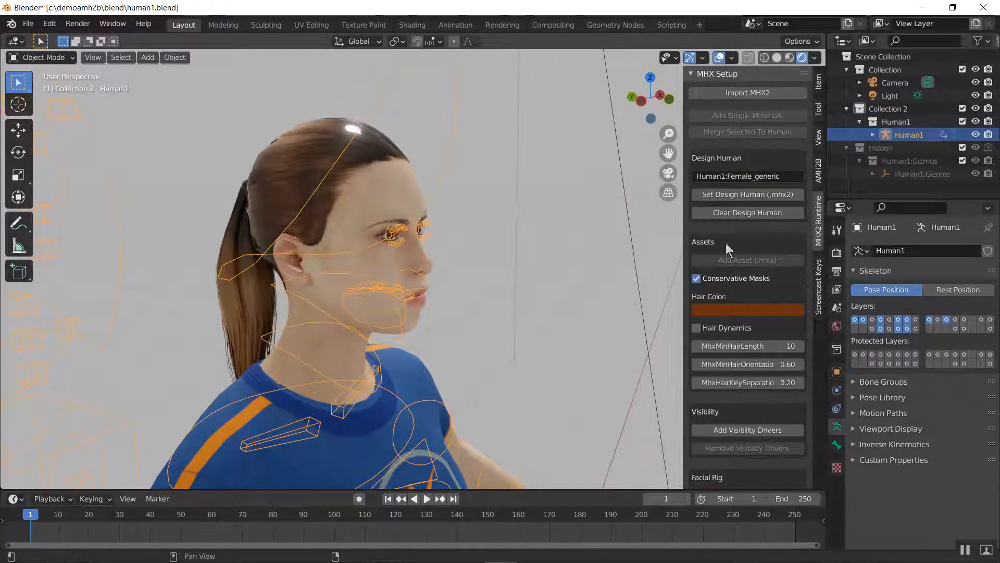
{"action": "left_click", "coordinate": [819, 177]}
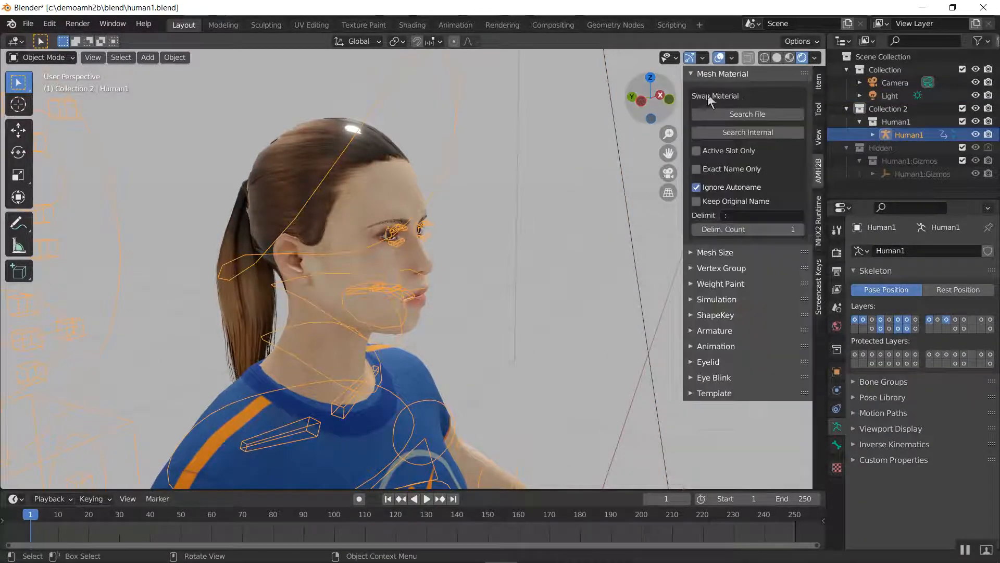
{"action": "left_click", "coordinate": [732, 77]}
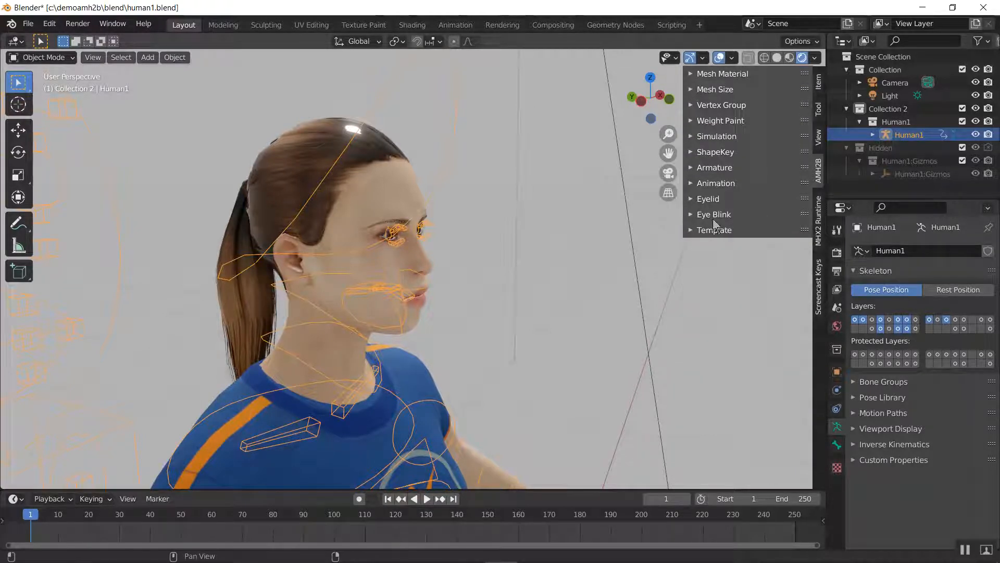
{"action": "left_click", "coordinate": [709, 199]}
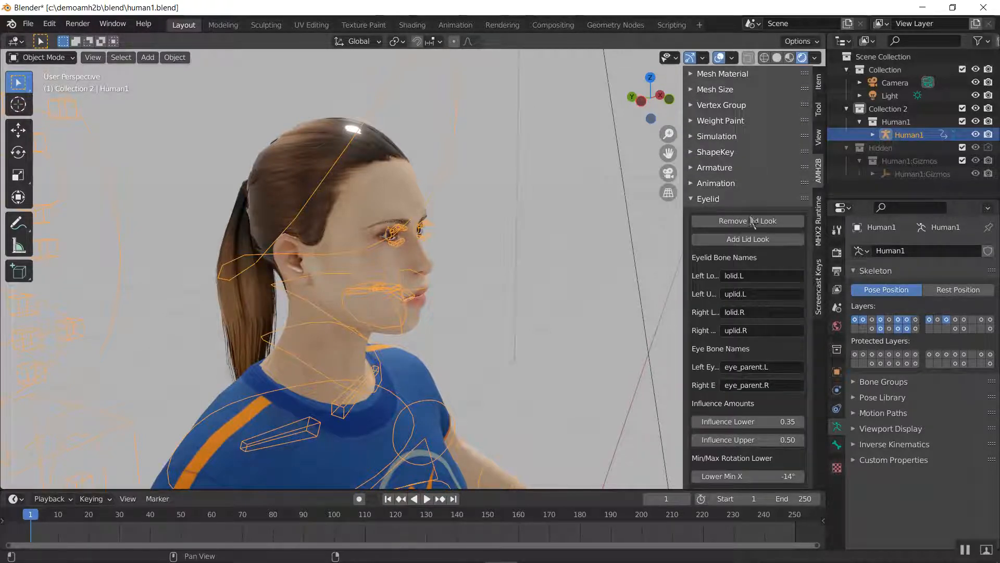
{"action": "left_click", "coordinate": [752, 240]}
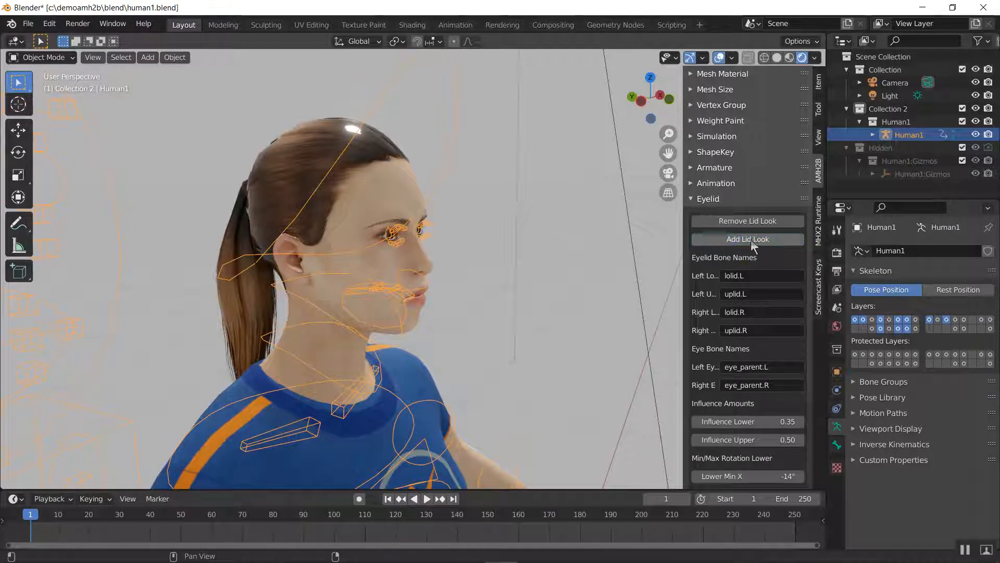
{"action": "left_click", "coordinate": [698, 198]}
Put the Human1 rig in Pose Mode and hide every bone except the gaze bone
{"action": "scroll", "coordinate": [532, 246], "scroll_direction": "down", "scroll_amount": 3}
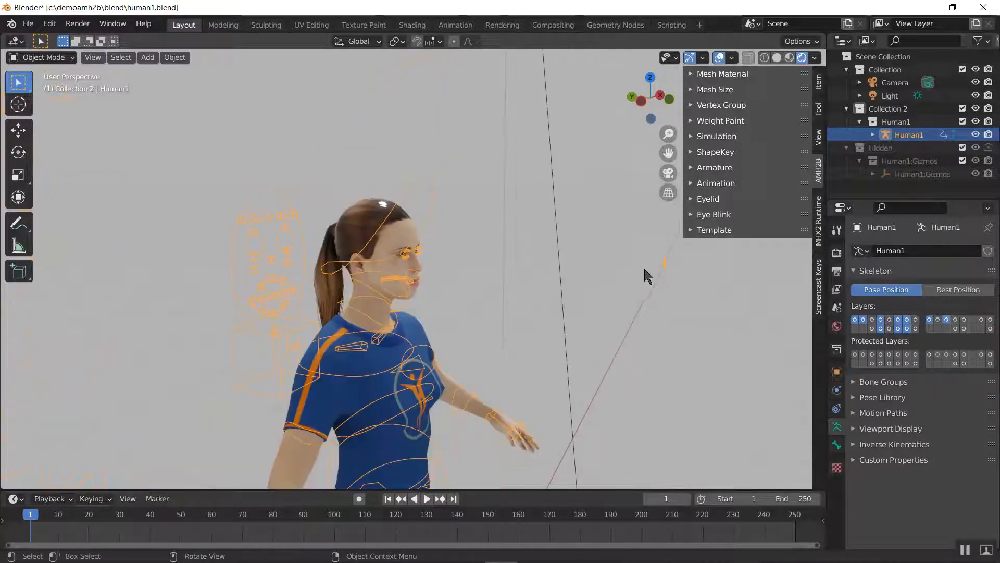
{"action": "key", "text": "ctrl+Tab"}
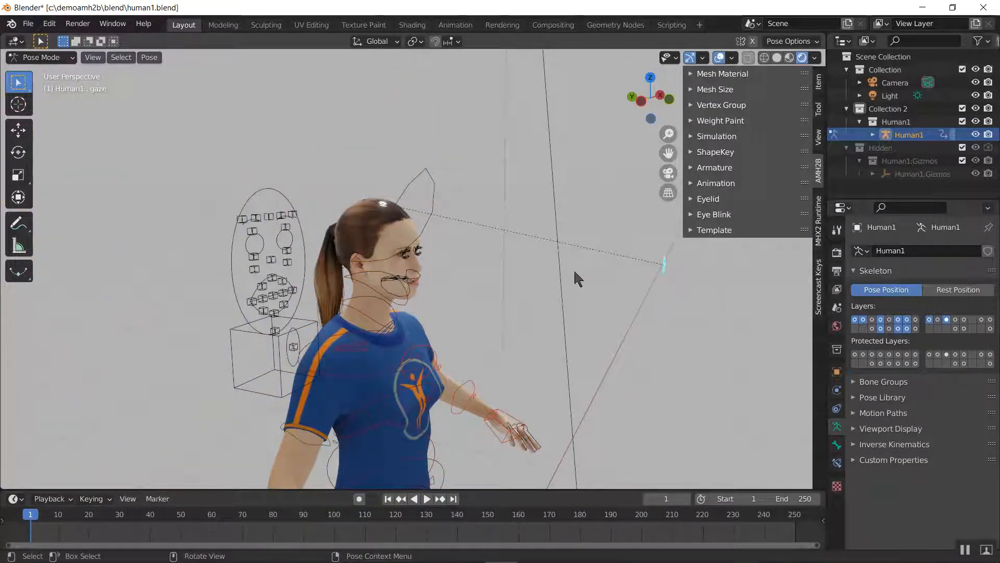
{"action": "key", "text": "h"}
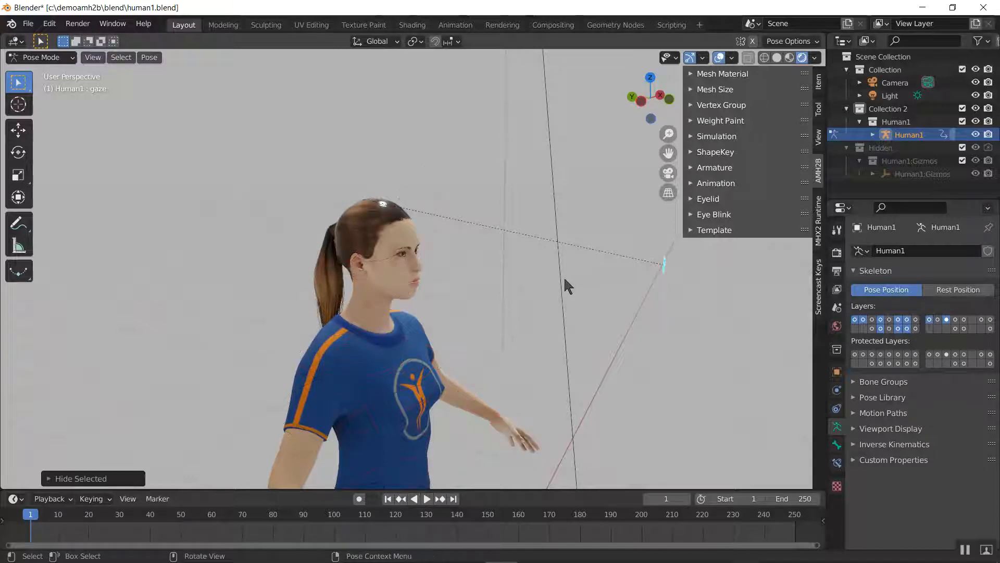
Move the gaze bone along the global Z axis twice to test how the eyelids follow the eyes
{"action": "scroll", "coordinate": [517, 310], "scroll_direction": "up", "scroll_amount": 5}
{"action": "key", "text": "g"}
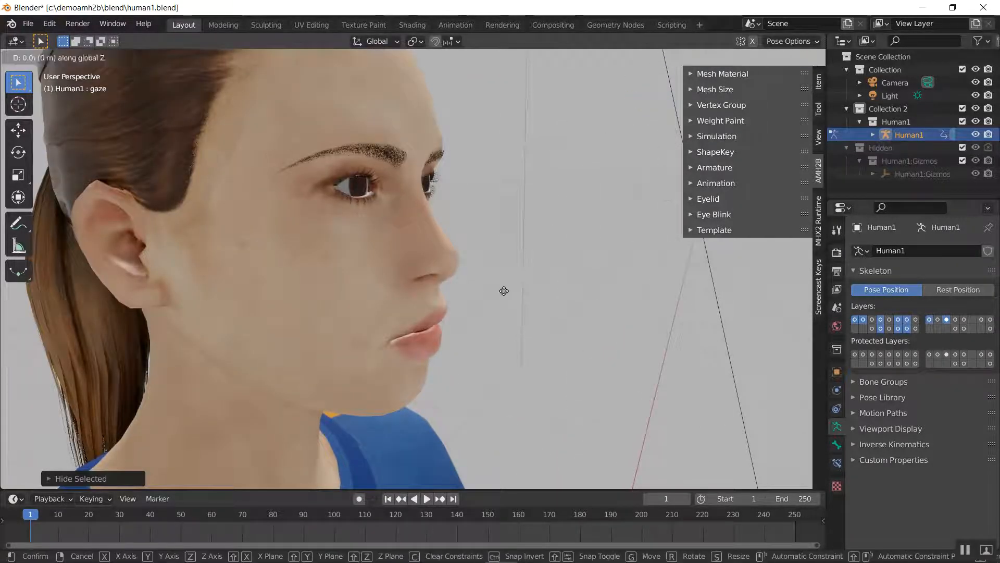
{"action": "key", "text": "z"}
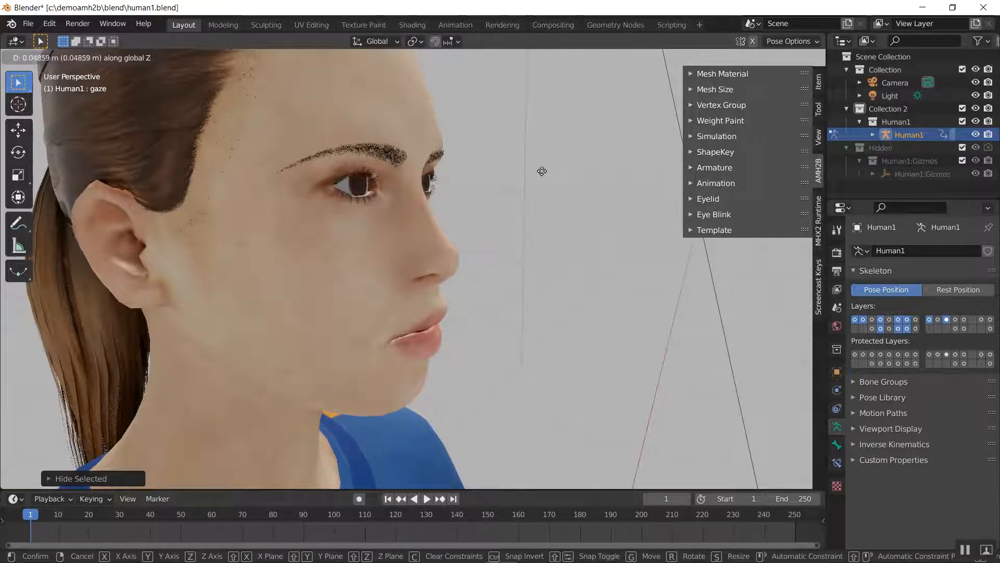
{"action": "left_click", "coordinate": [532, 339]}
{"action": "scroll", "coordinate": [490, 277], "scroll_direction": "up", "scroll_amount": 6}
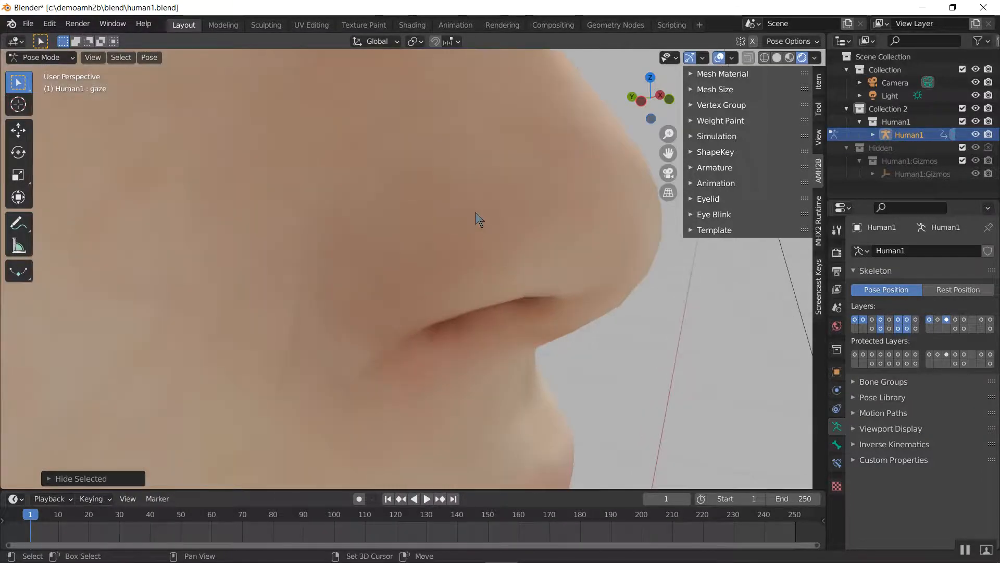
{"action": "middle_click_drag", "start_coordinate": [476, 211], "coordinate": [551, 417], "text": "shift"}
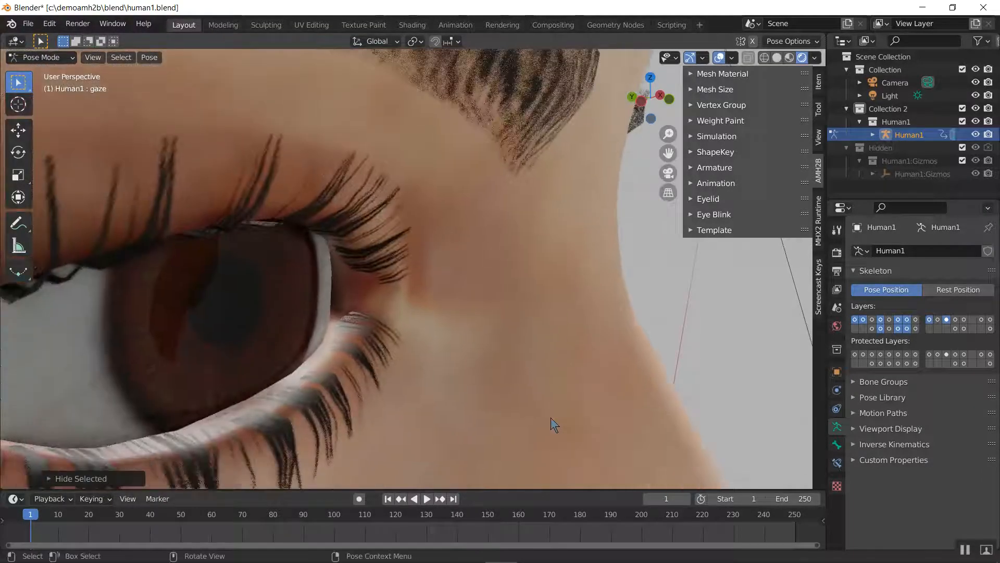
{"action": "key", "text": "g"}
{"action": "key", "text": "z"}
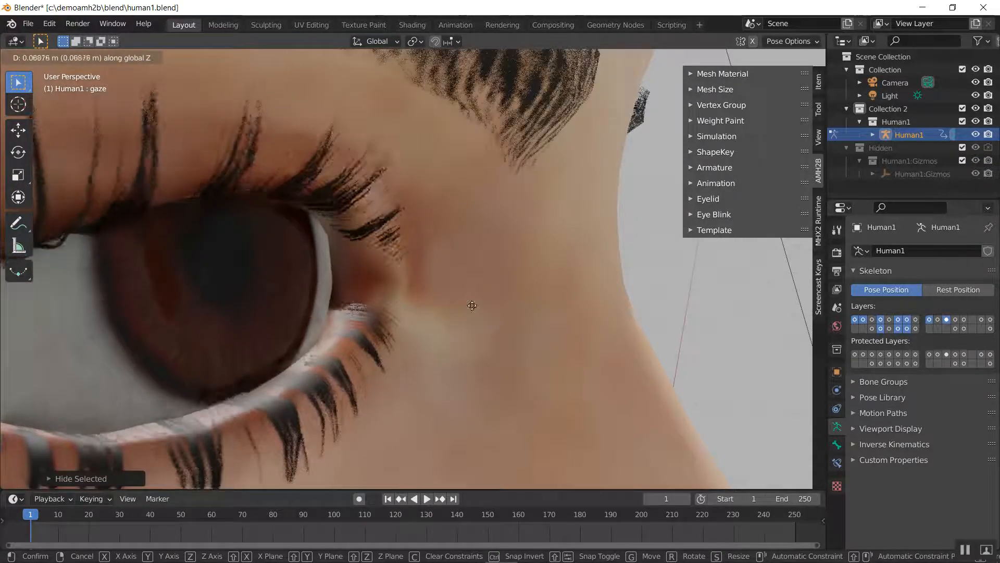
{"action": "left_click", "coordinate": [471, 324]}
{"action": "scroll", "coordinate": [472, 326], "scroll_direction": "down", "scroll_amount": 6}
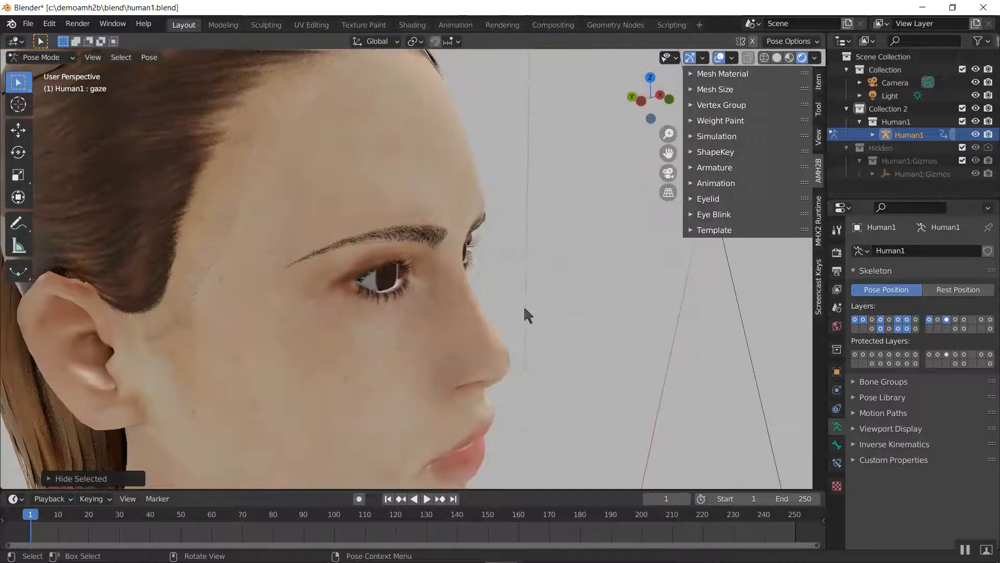
Add a blink track to the rig with the AMH2B Eye Blink tool, keeping its preset options
{"action": "left_click", "coordinate": [714, 215]}
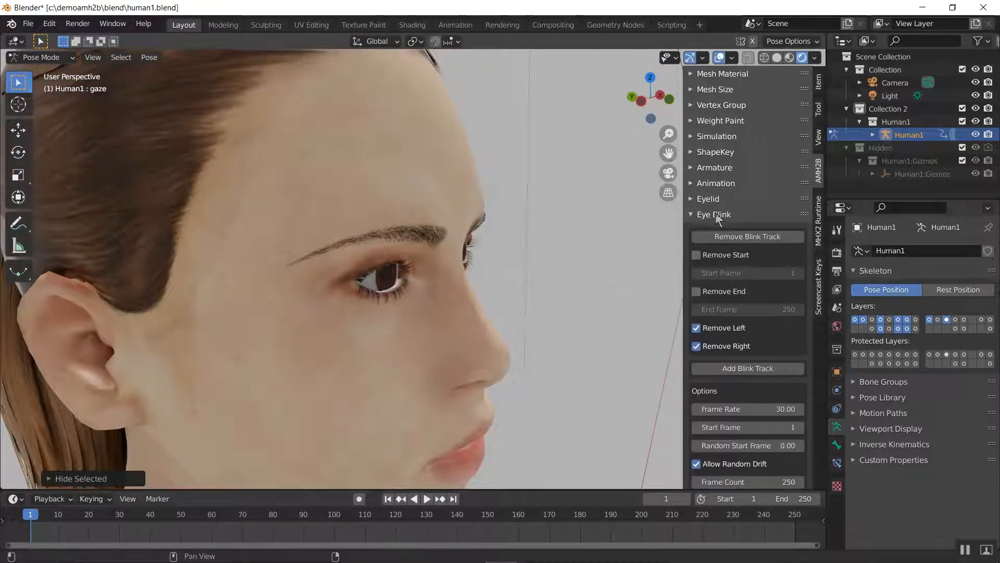
{"action": "left_click", "coordinate": [740, 369]}
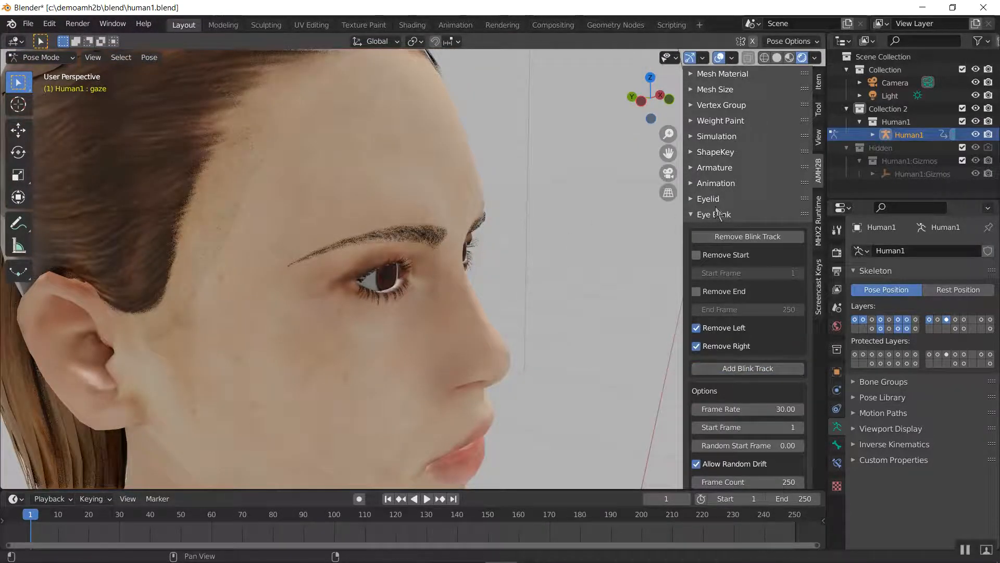
{"action": "left_click", "coordinate": [714, 201]}
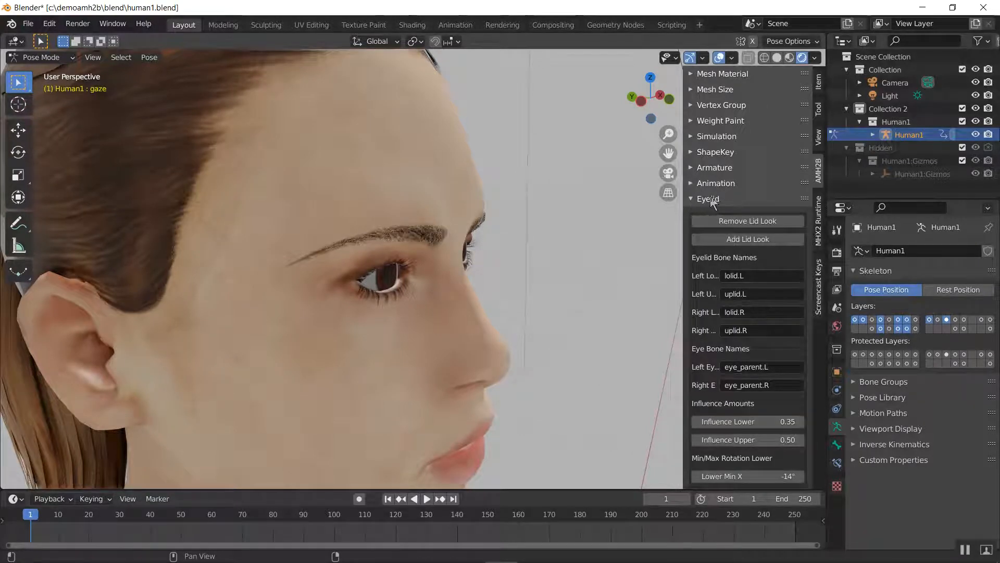
{"action": "left_click", "coordinate": [711, 198]}
{"action": "scroll", "coordinate": [472, 281], "scroll_direction": "up", "scroll_amount": 5}
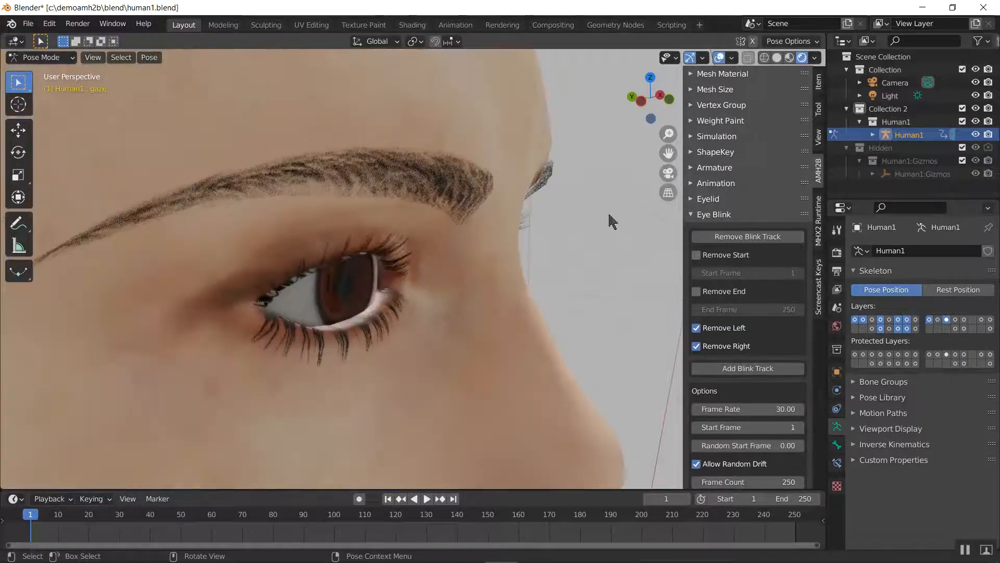
{"action": "left_click", "coordinate": [709, 200]}
{"action": "left_click", "coordinate": [708, 200]}
Play the animation and set the scene's end frame to 40
{"action": "key", "text": "space"}
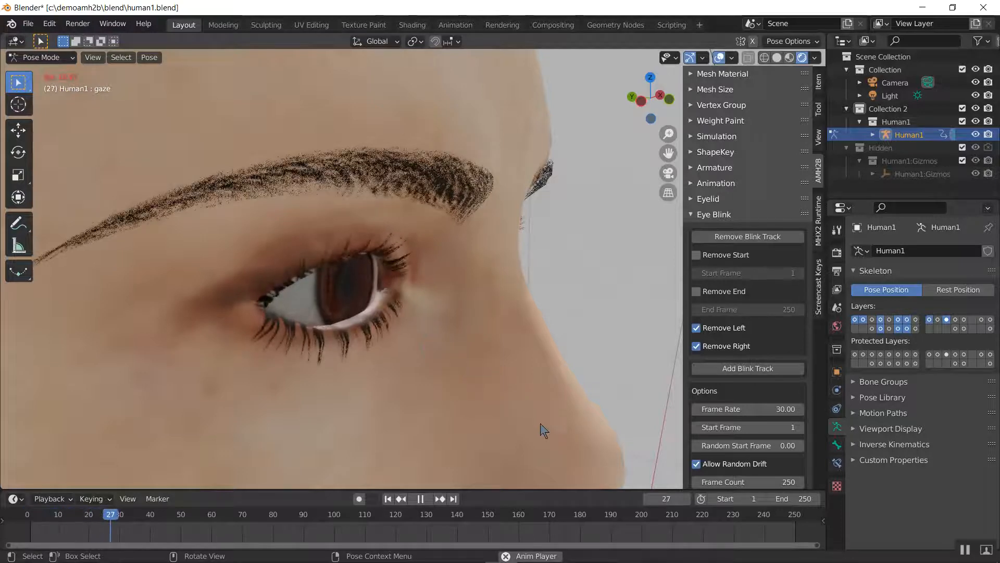
{"action": "left_click", "coordinate": [808, 499]}
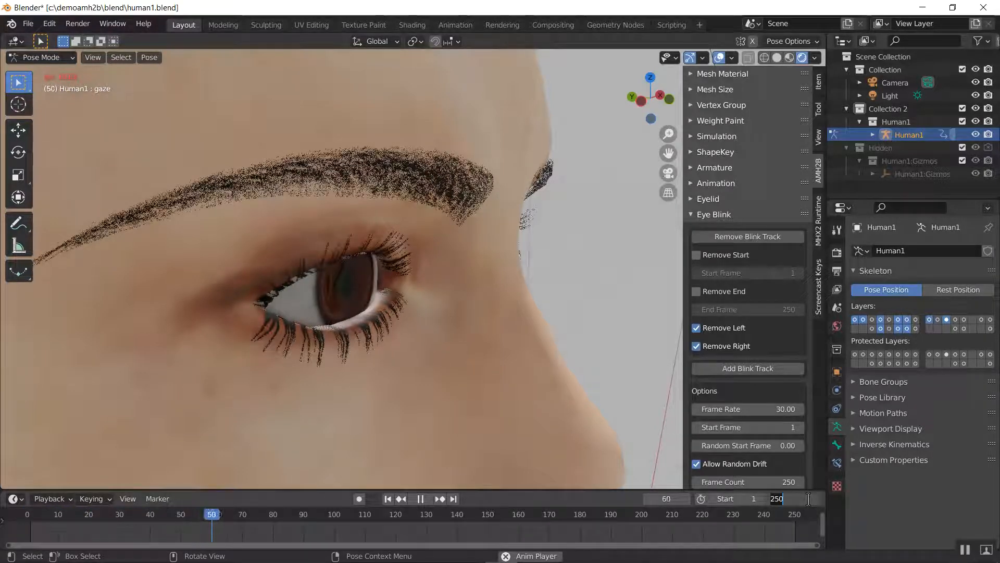
{"action": "type", "text": "40"}
{"action": "key", "text": "Return"}
Try moving the gaze bone along the global Z axis during playback to check the eyelids close up
{"action": "scroll", "coordinate": [549, 375], "scroll_direction": "up", "scroll_amount": 2}
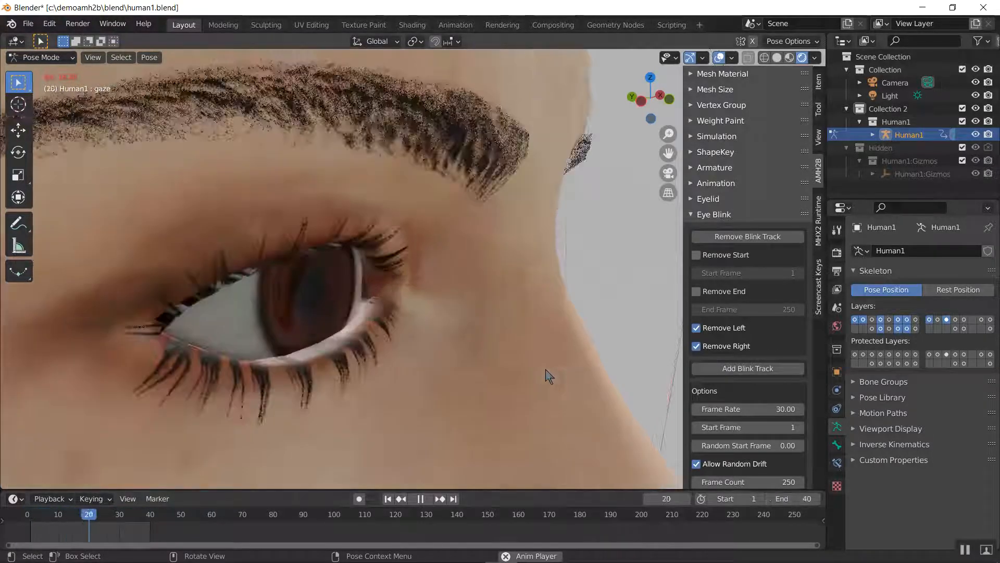
{"action": "key", "text": "g"}
{"action": "key", "text": "z"}
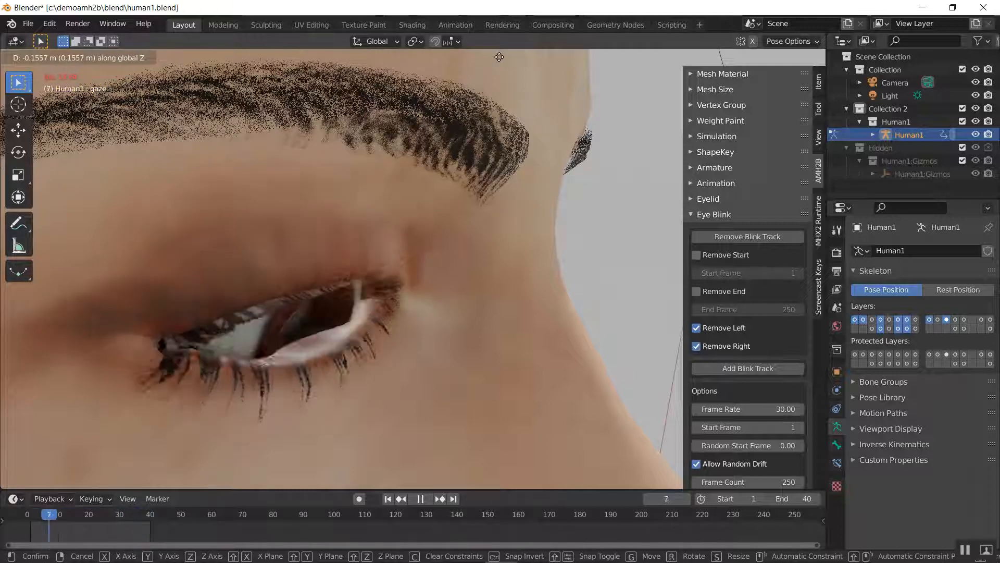
{"action": "right_click", "coordinate": [556, 101]}
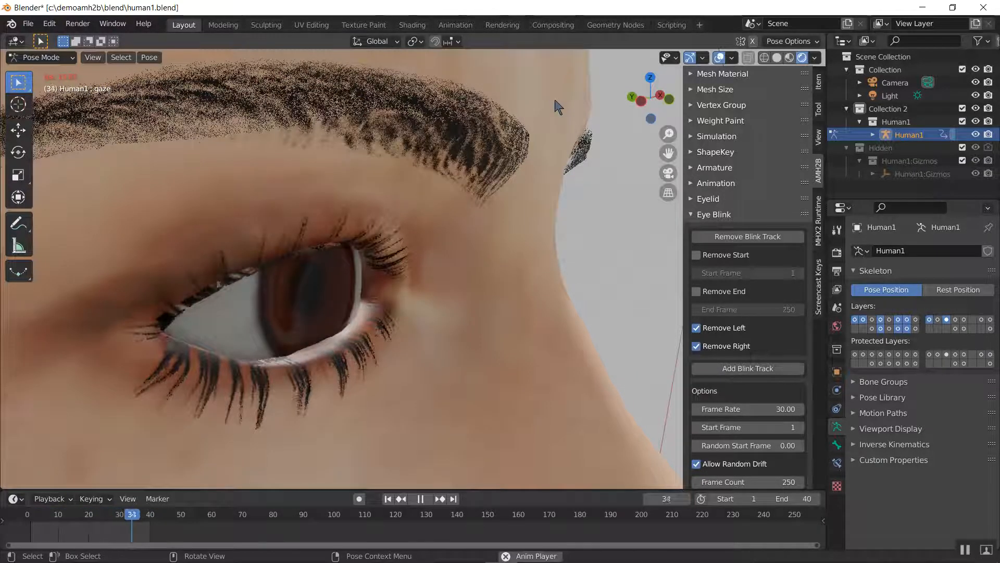
With the whole face in view, reposition the gaze bone along the global Z axis while the blink animation plays
{"action": "scroll", "coordinate": [556, 101], "scroll_direction": "down", "scroll_amount": 9}
{"action": "middle_click_drag", "start_coordinate": [490, 269], "coordinate": [420, 262]}
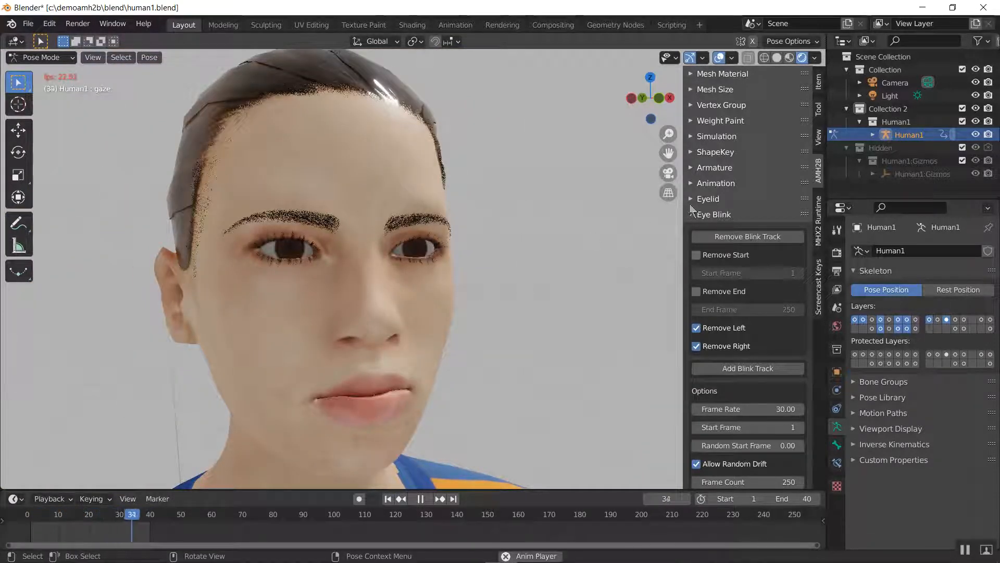
{"action": "left_click", "coordinate": [708, 217]}
{"action": "left_click", "coordinate": [727, 199]}
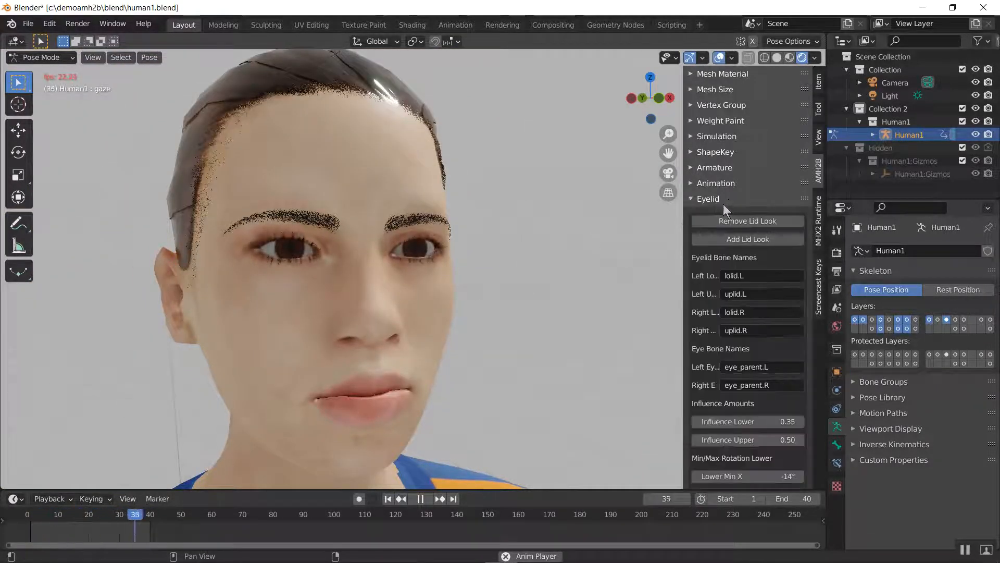
{"action": "left_click", "coordinate": [724, 205]}
{"action": "key", "text": "g"}
{"action": "key", "text": "z"}
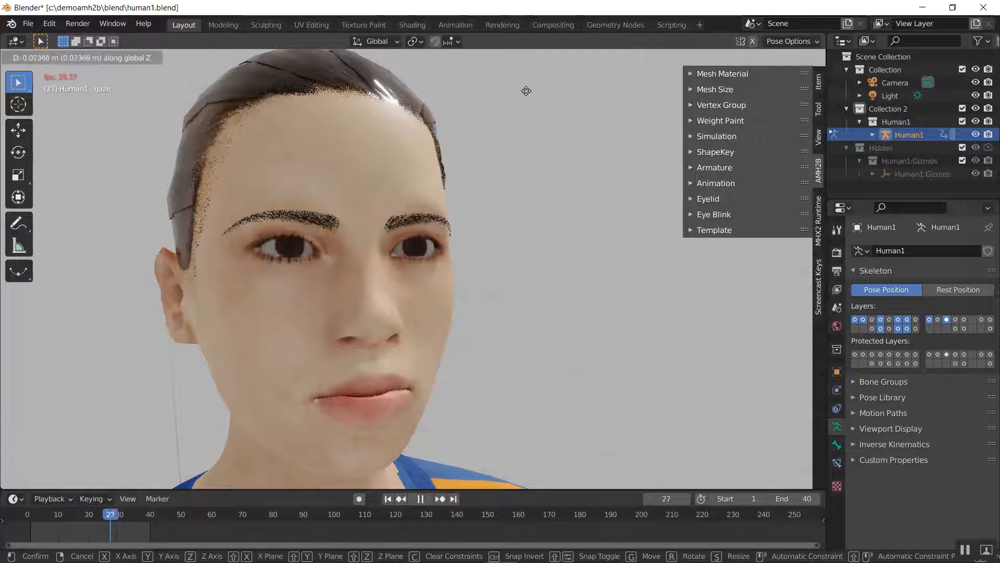
{"action": "left_click", "coordinate": [523, 486]}
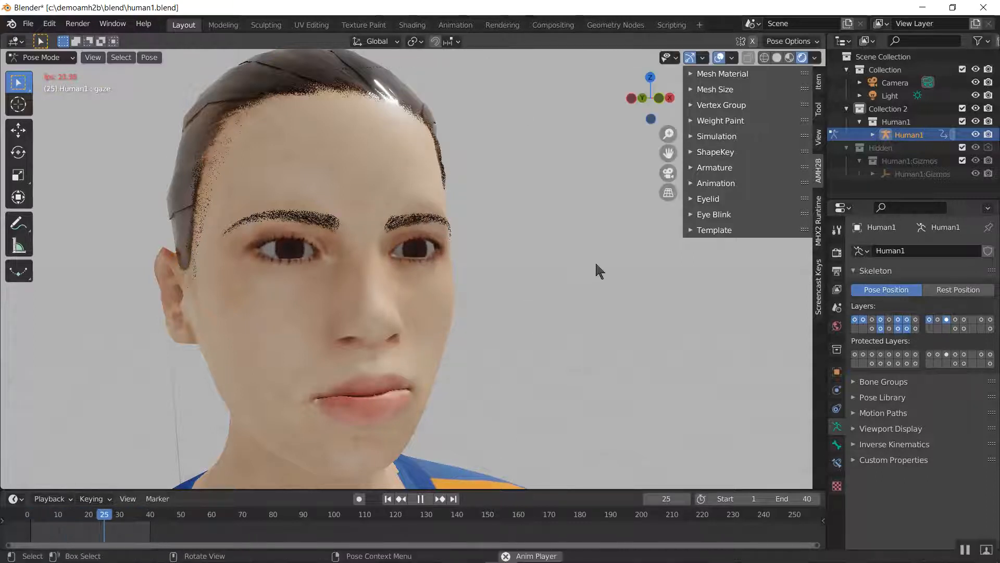
Examine the Eye Blink tool's timing, period and left/right eye options, and stop the animation playback
{"action": "left_click", "coordinate": [720, 214]}
{"action": "scroll", "coordinate": [726, 266], "scroll_direction": "down", "scroll_amount": 3}
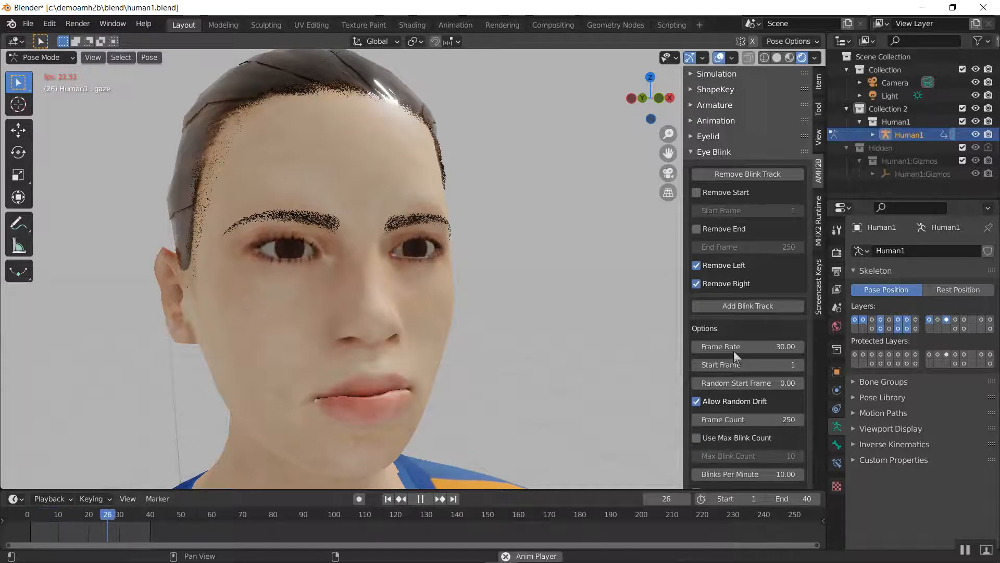
{"action": "scroll", "coordinate": [735, 356], "scroll_direction": "down", "scroll_amount": 5}
{"action": "scroll", "coordinate": [748, 318], "scroll_direction": "down", "scroll_amount": 5}
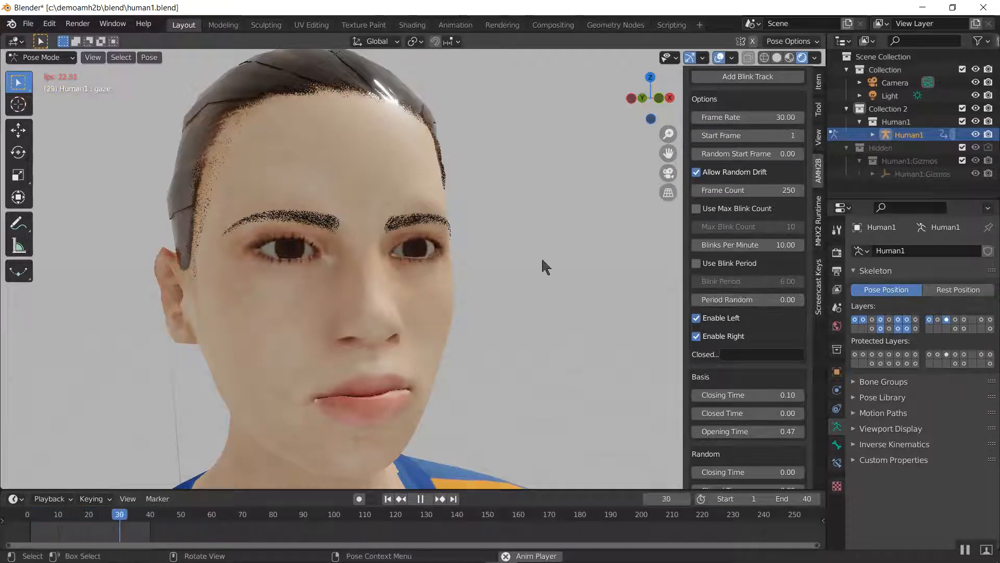
{"action": "key", "text": "space"}
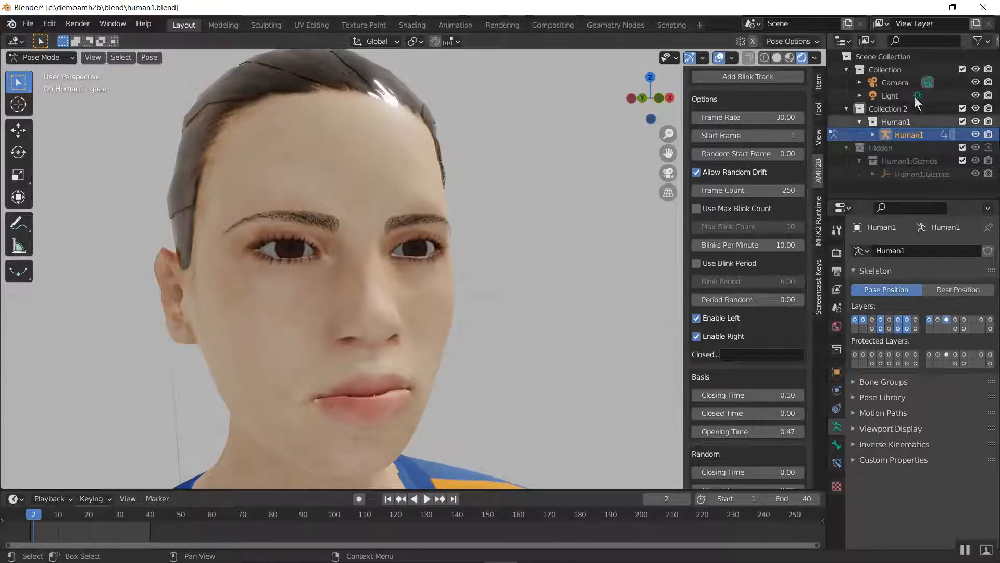
{"action": "scroll", "coordinate": [742, 175], "scroll_direction": "up", "scroll_amount": 10}
{"action": "scroll", "coordinate": [742, 175], "scroll_direction": "up", "scroll_amount": 3}
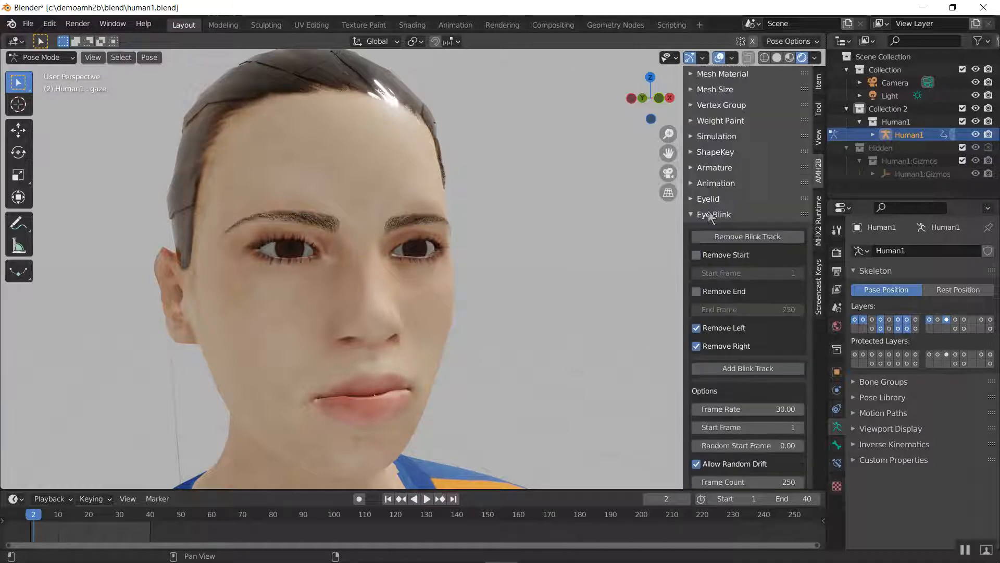
{"action": "left_click", "coordinate": [713, 215]}
Switch the viewport to solid shading around the character's head
{"action": "middle_click_drag", "start_coordinate": [388, 165], "coordinate": [66, 295]}
{"action": "left_click", "coordinate": [330, 289]}
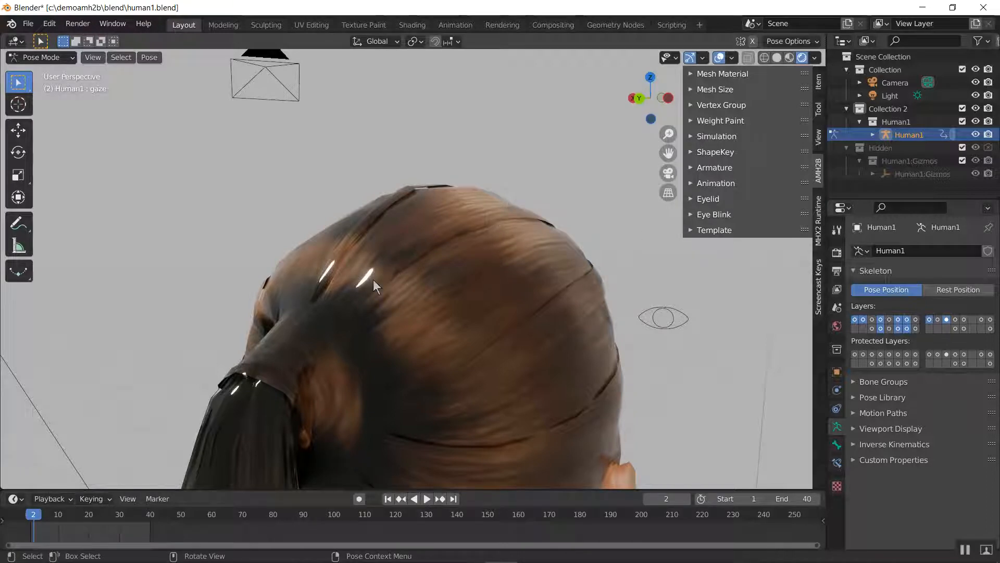
{"action": "key", "text": "z"}
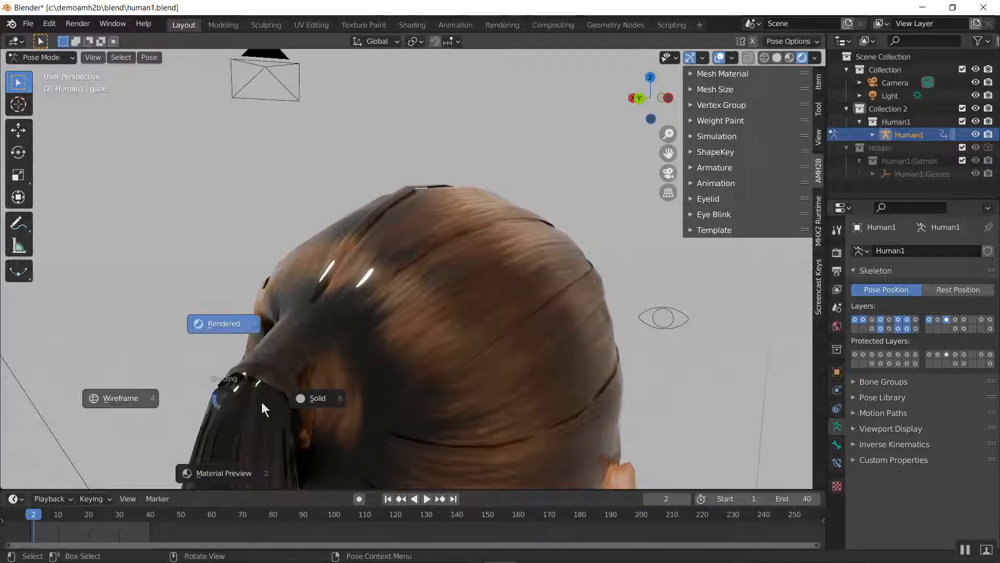
{"action": "left_click", "coordinate": [318, 399]}
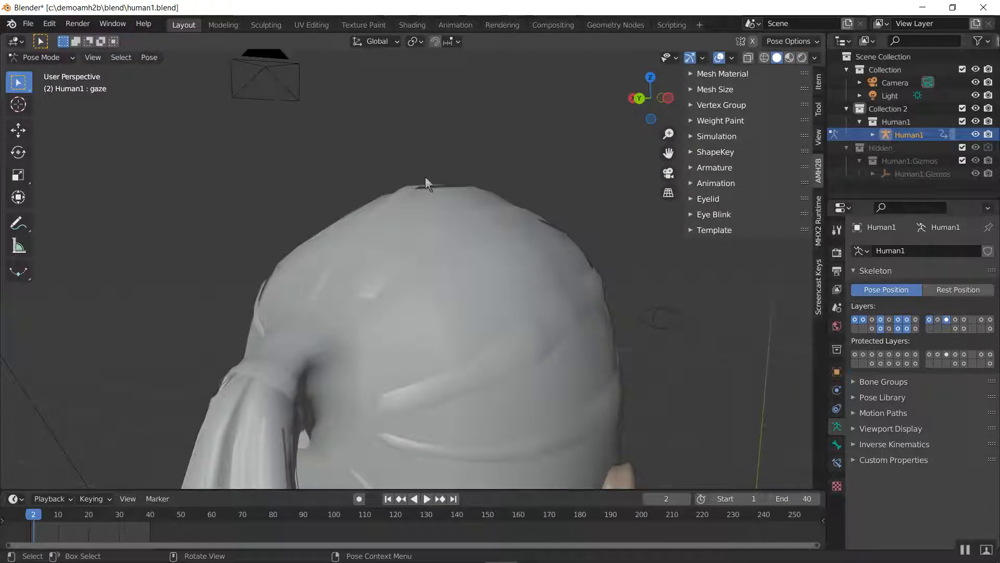
{"action": "middle_click_drag", "start_coordinate": [425, 177], "coordinate": [348, 201]}
{"action": "scroll", "coordinate": [481, 263], "scroll_direction": "down", "scroll_amount": 5}
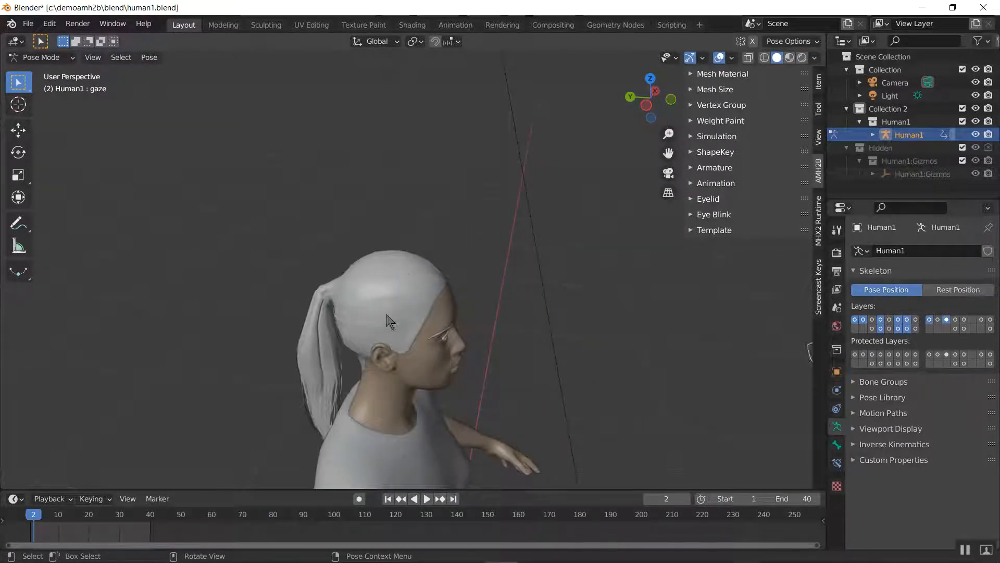
Reveal all hidden bones of the Human1 rig in Pose Mode and return to Object Mode
{"action": "key", "text": "ctrl+Tab"}
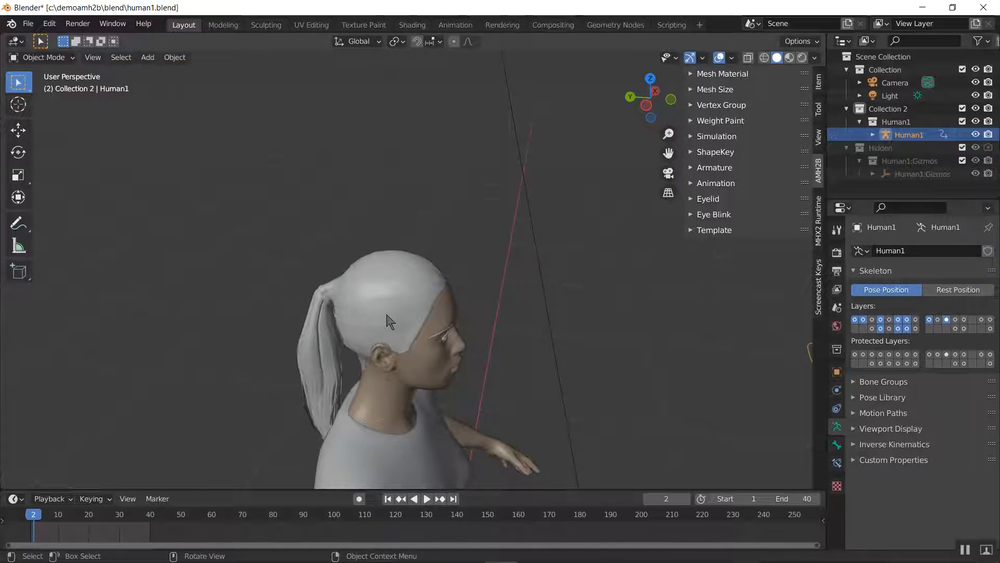
{"action": "scroll", "coordinate": [387, 315], "scroll_direction": "down", "scroll_amount": 5}
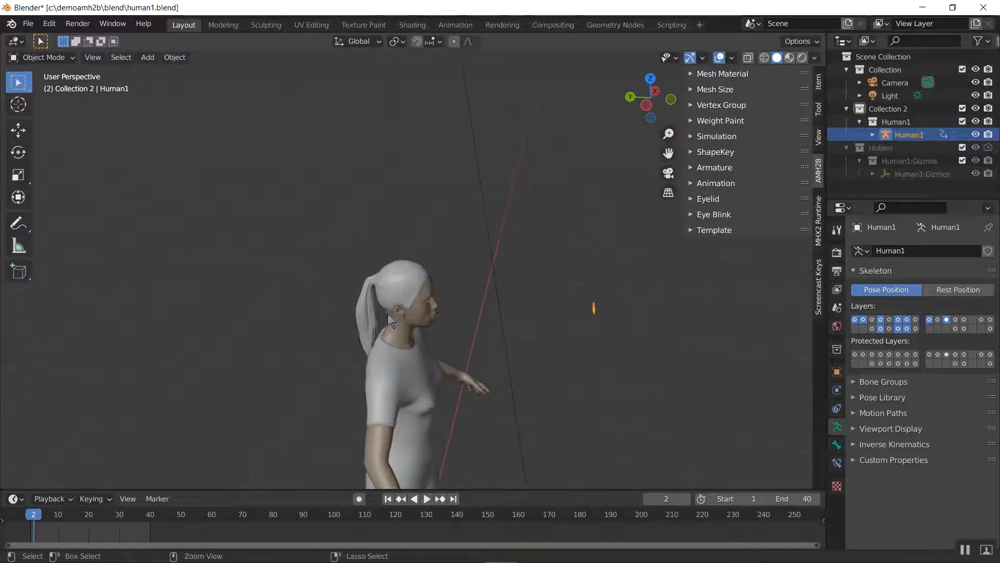
{"action": "key", "text": "ctrl+Tab"}
{"action": "key", "text": "alt+h"}
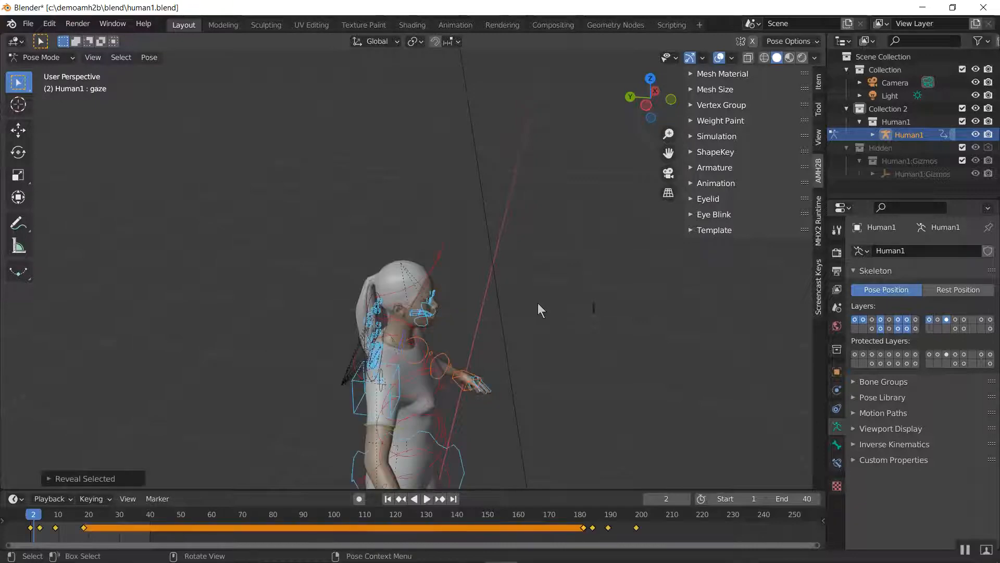
{"action": "key", "text": "ctrl+Tab"}
Select the ponytail hair mesh and switch the viewport to rendered shading
{"action": "scroll", "coordinate": [402, 272], "scroll_direction": "up", "scroll_amount": 5}
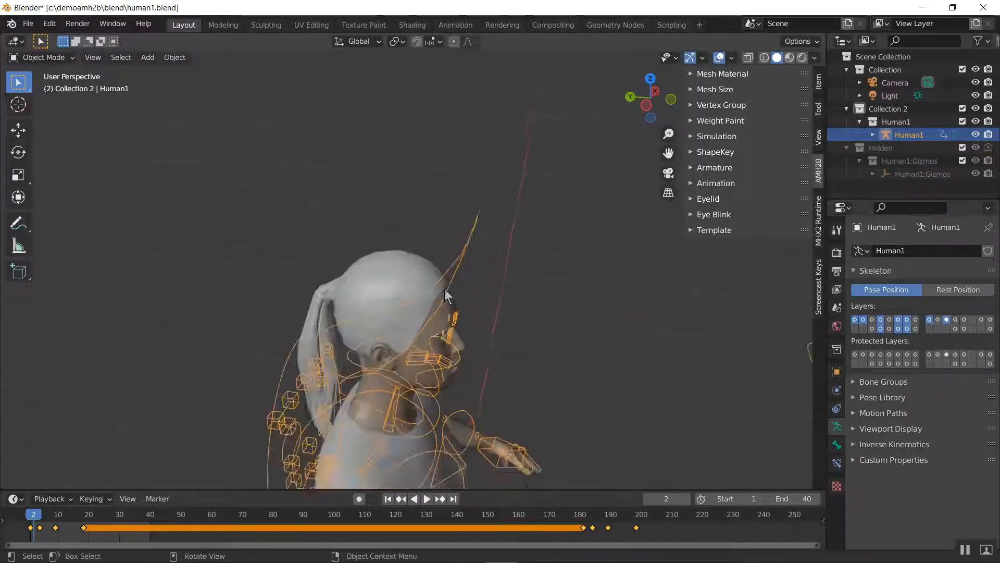
{"action": "left_click", "coordinate": [394, 268]}
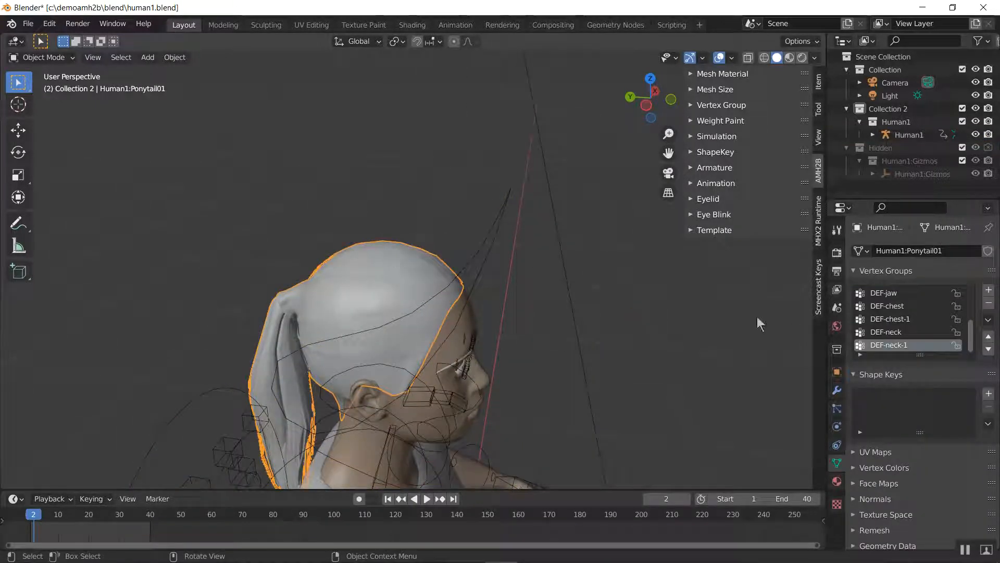
{"action": "key", "text": "z"}
{"action": "left_click", "coordinate": [484, 239]}
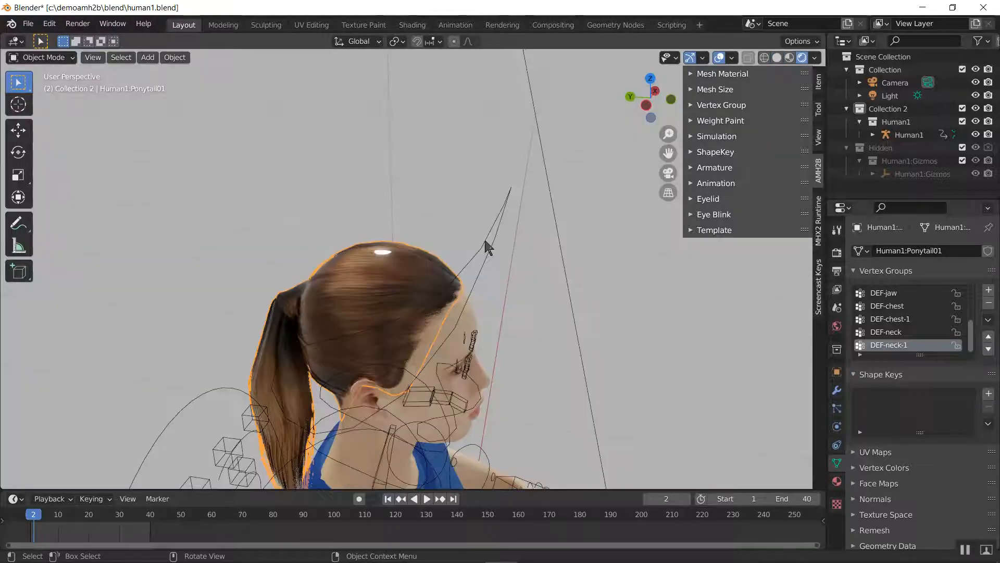
{"action": "middle_click_drag", "start_coordinate": [438, 362], "coordinate": [485, 242], "text": "shift"}
{"action": "scroll", "coordinate": [484, 243], "scroll_direction": "up", "scroll_amount": 4}
{"action": "middle_click_drag", "start_coordinate": [488, 173], "coordinate": [319, 358], "text": "shift"}
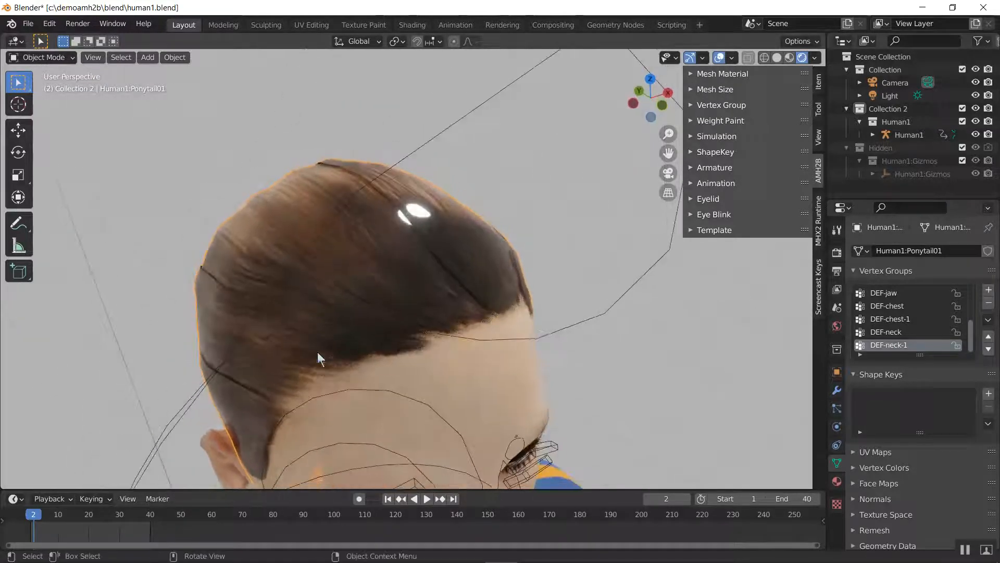
Set the ponytail hair material's Specular to 0.001 and Roughness to 0.45
{"action": "left_click", "coordinate": [837, 480]}
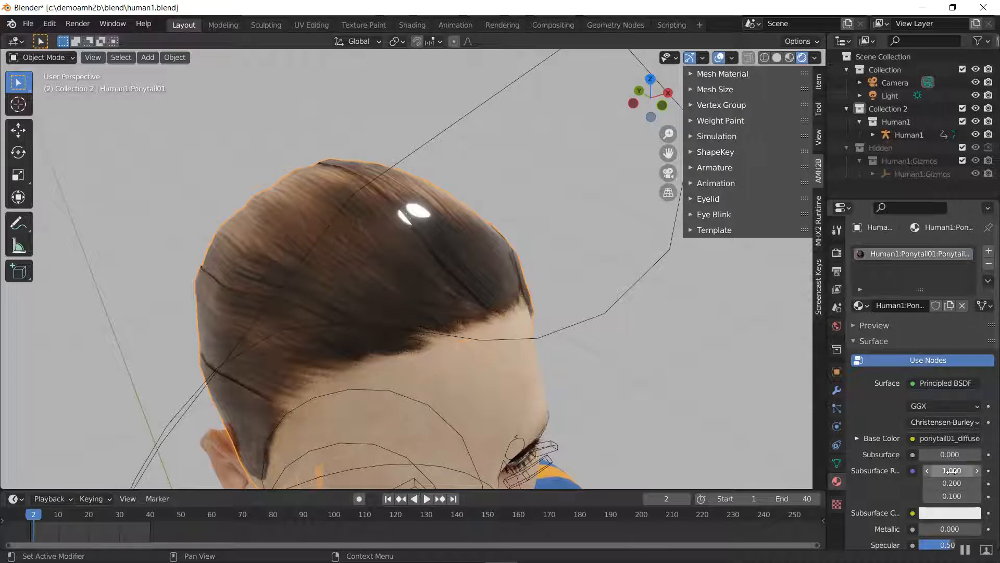
{"action": "scroll", "coordinate": [952, 490], "scroll_direction": "down", "scroll_amount": 4}
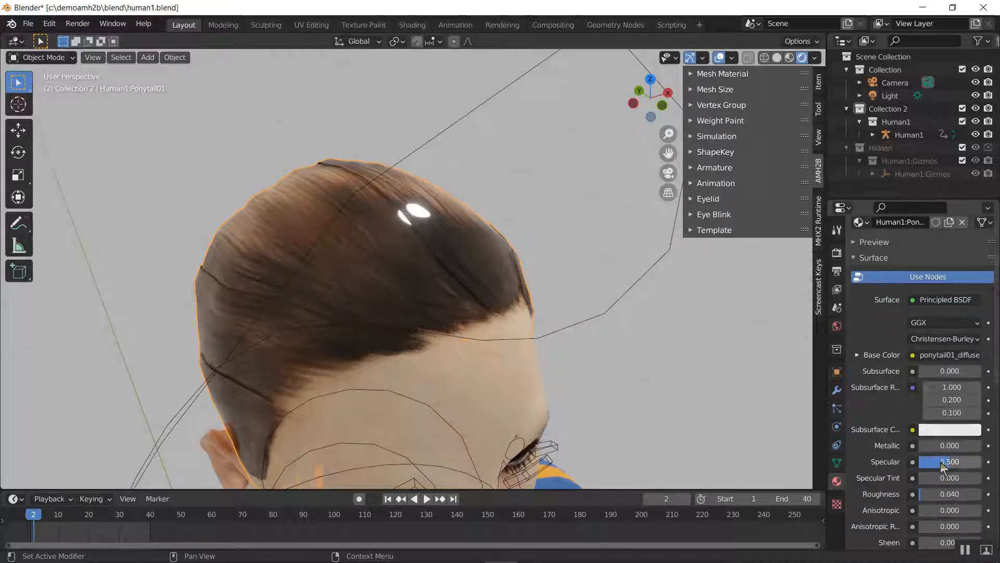
{"action": "left_click", "coordinate": [940, 462]}
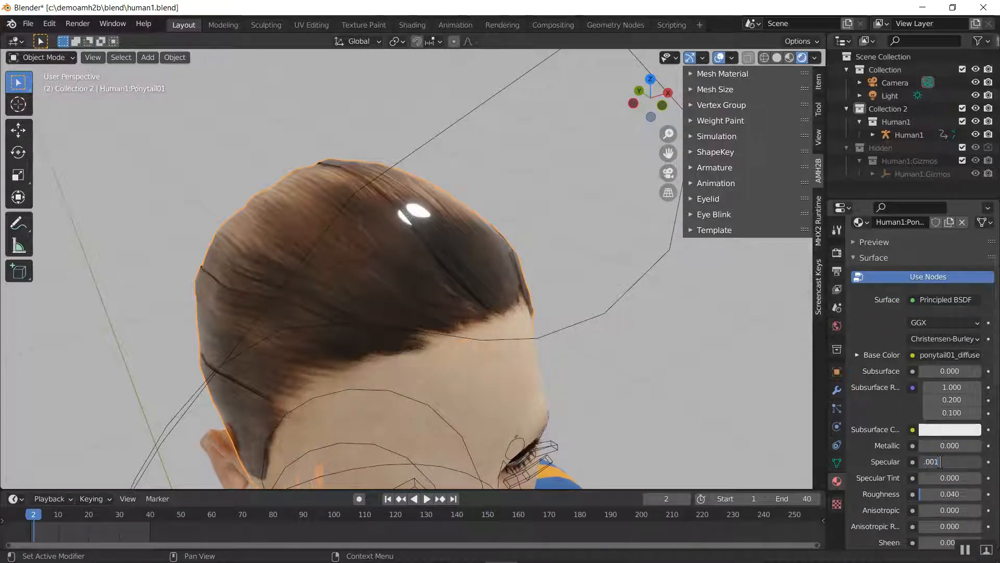
{"action": "type", "text": ".001"}
{"action": "key", "text": "Return"}
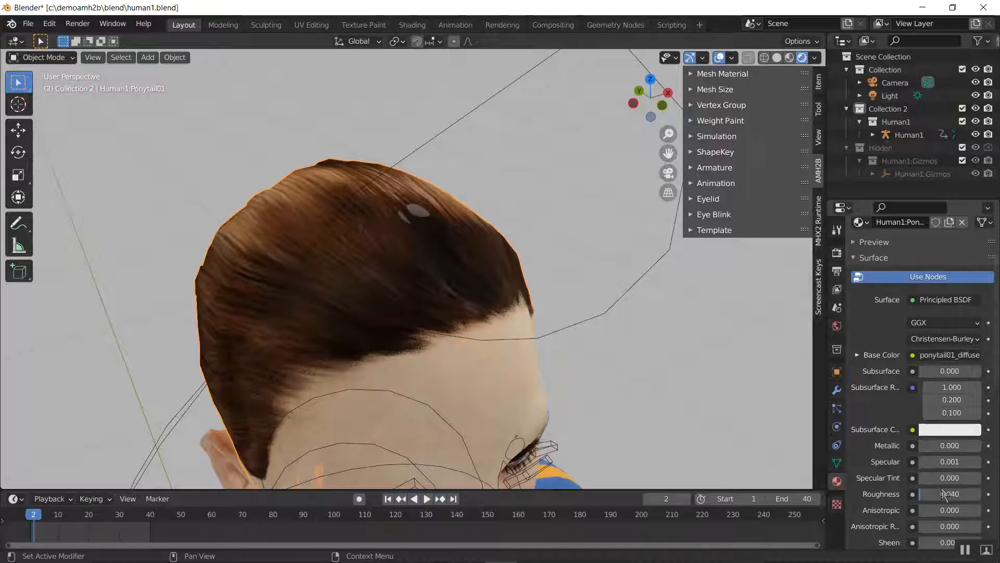
{"action": "left_click", "coordinate": [942, 493]}
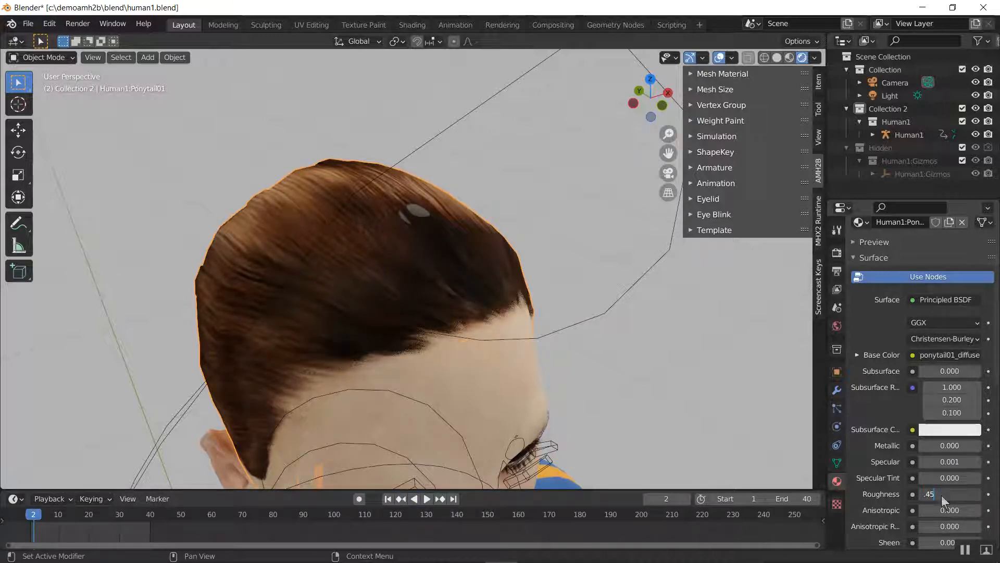
{"action": "type", "text": ".45"}
{"action": "key", "text": "Return"}
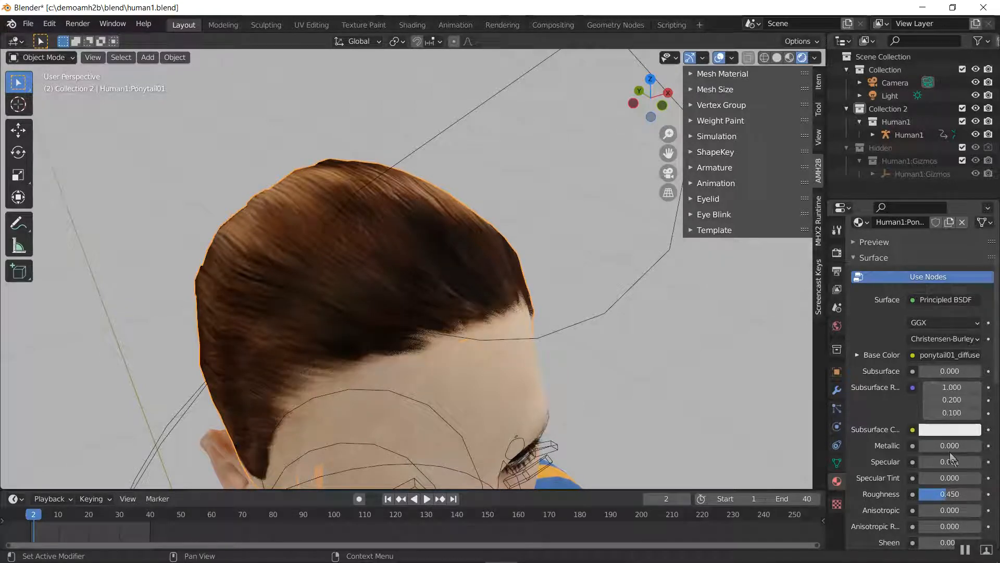
Set the ponytail hair material's Specular to 0.01 and check the hair from behind and from the front
{"action": "left_click", "coordinate": [955, 463]}
{"action": "type", "text": ".01"}
{"action": "key", "text": "Return"}
{"action": "middle_click_drag", "start_coordinate": [636, 346], "coordinate": [159, 289]}
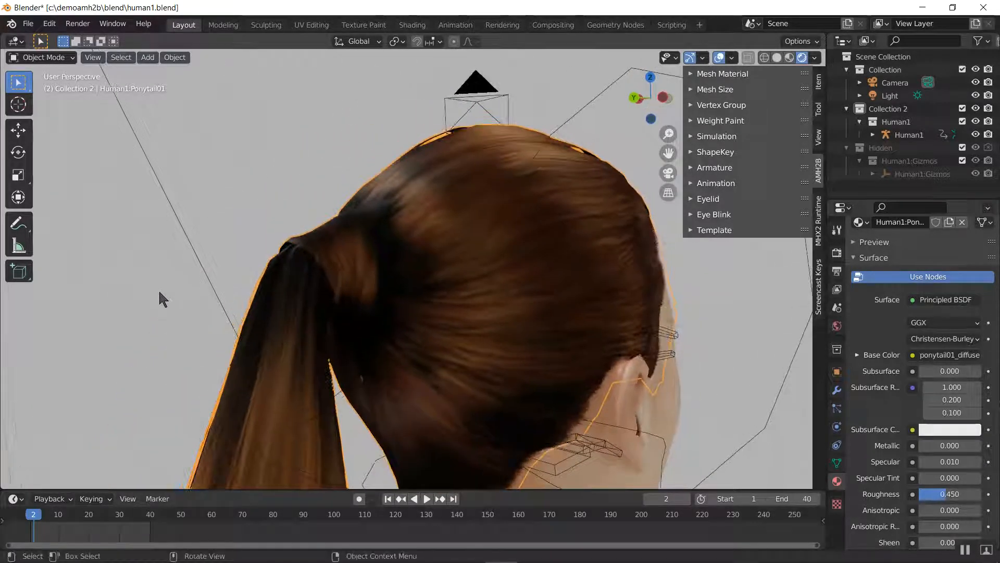
{"action": "middle_click_drag", "start_coordinate": [319, 279], "coordinate": [267, 323]}
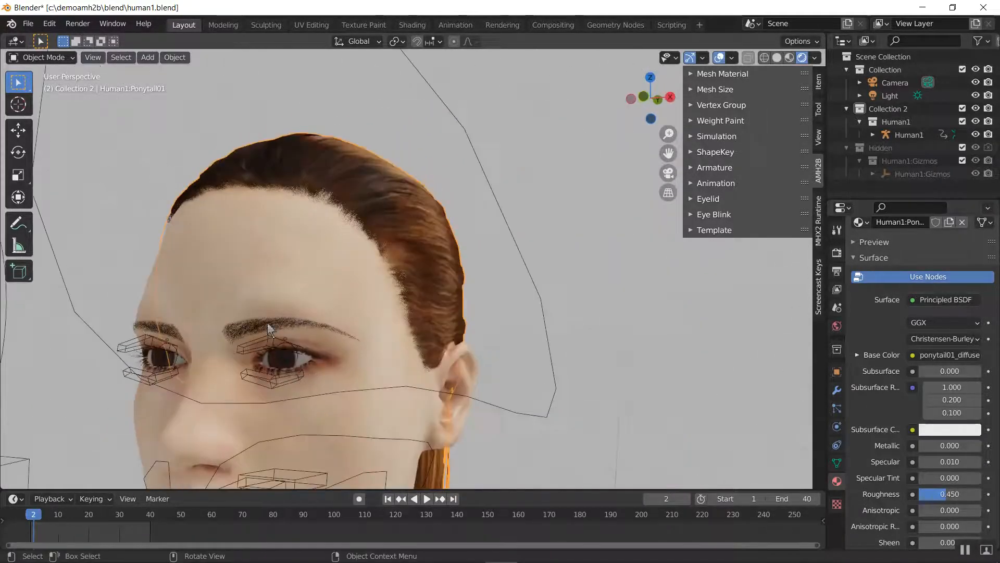
Select the character's body mesh and set its skin material's Subsurface to 0.01
{"action": "left_click", "coordinate": [281, 287]}
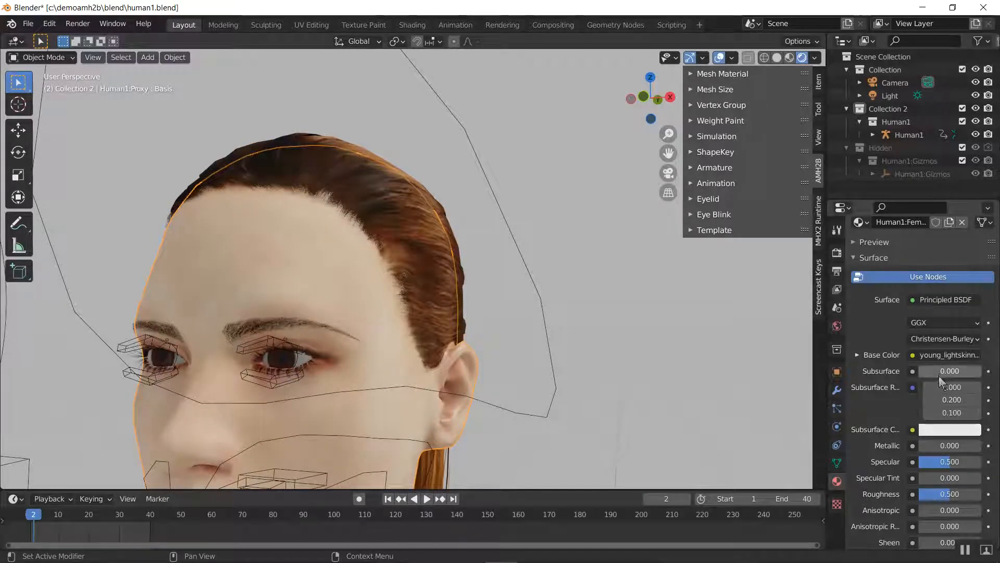
{"action": "scroll", "coordinate": [937, 383], "scroll_direction": "up", "scroll_amount": 4}
{"action": "left_click", "coordinate": [945, 455]}
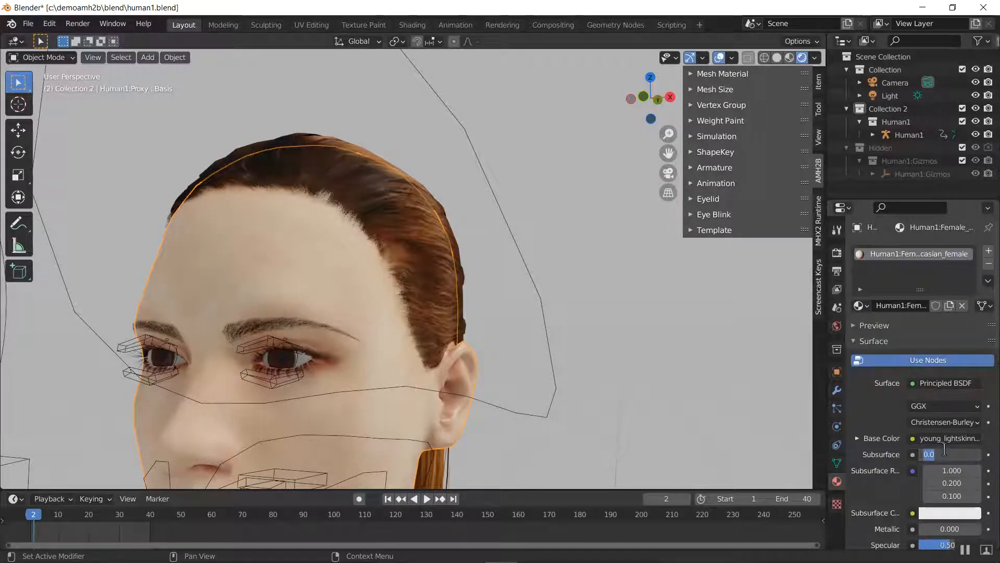
{"action": "type", "text": "0.01"}
{"action": "key", "text": "Return"}
Change the skin material's Subsurface Color to a darker saturated red
{"action": "scroll", "coordinate": [963, 477], "scroll_direction": "down", "scroll_amount": 2}
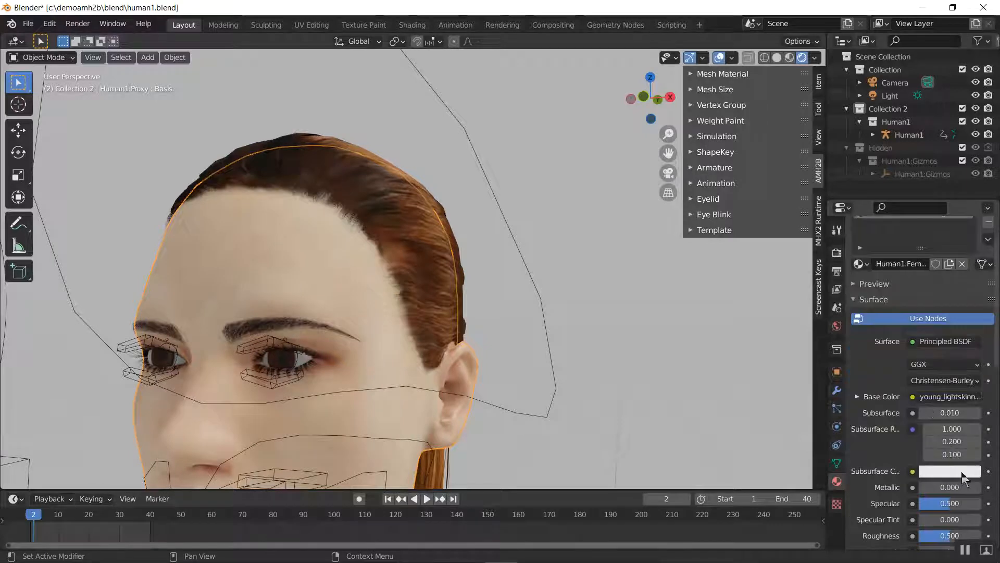
{"action": "left_click", "coordinate": [962, 472]}
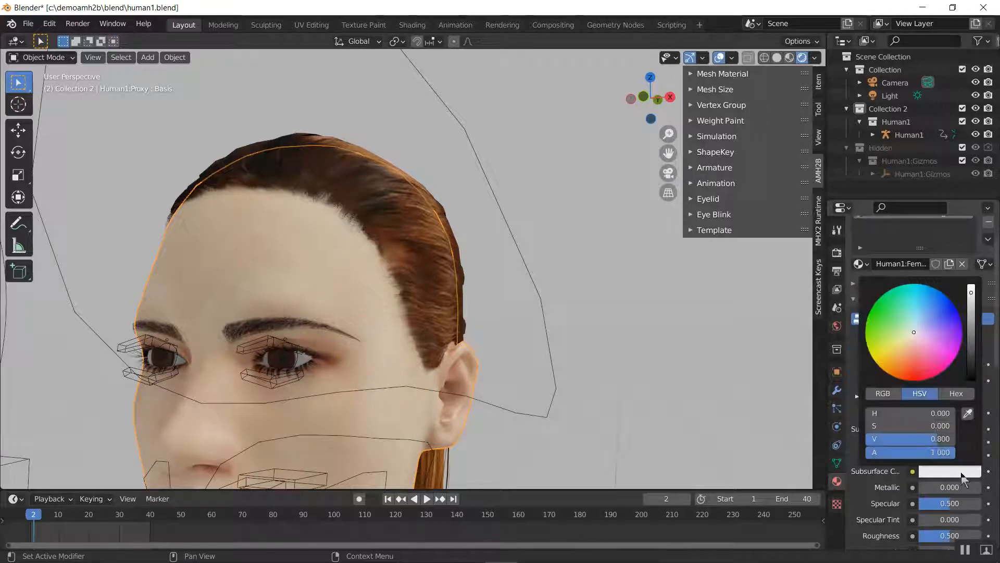
{"action": "left_click", "coordinate": [914, 376]}
{"action": "left_click_drag", "start_coordinate": [971, 292], "coordinate": [971, 313]}
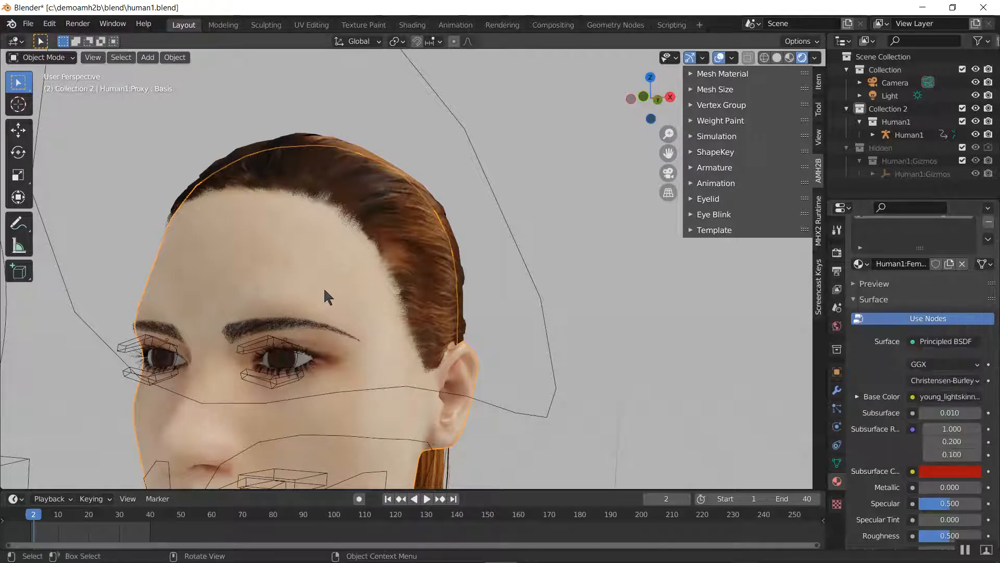
{"action": "middle_click_drag", "start_coordinate": [354, 334], "coordinate": [443, 245]}
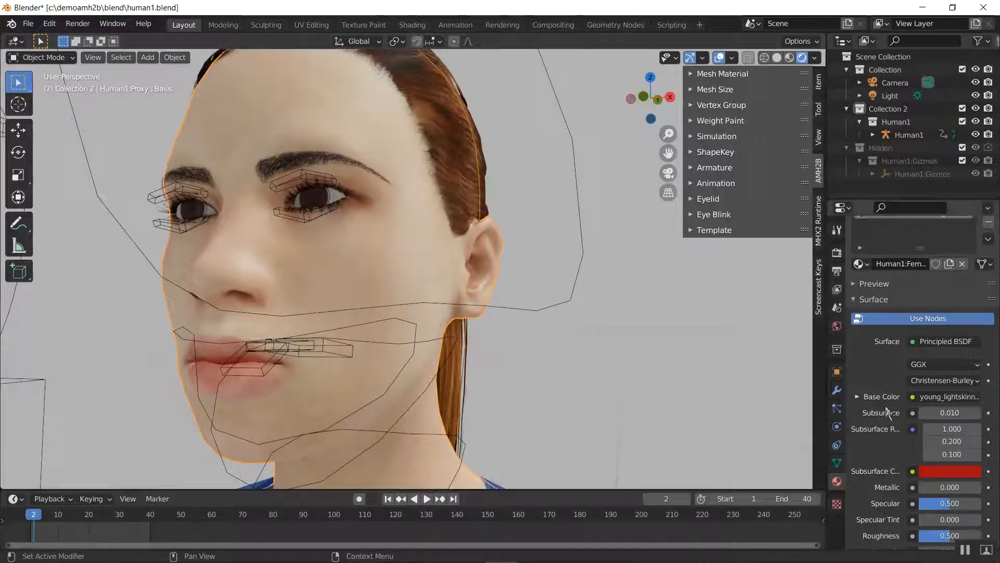
Try Subsurface values of 0 and 0.1 on the skin material to compare the face
{"action": "left_click", "coordinate": [954, 415]}
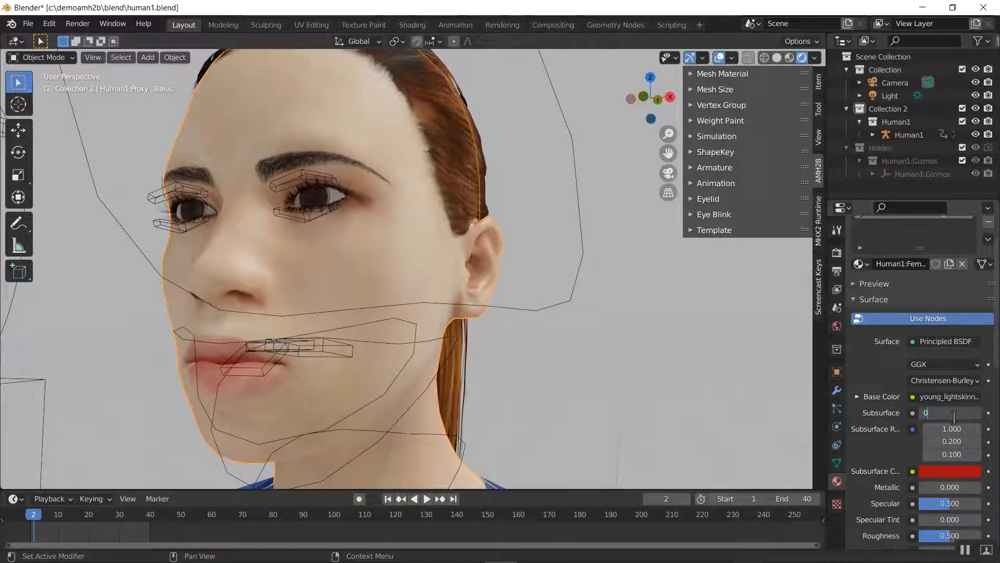
{"action": "key", "text": "Return"}
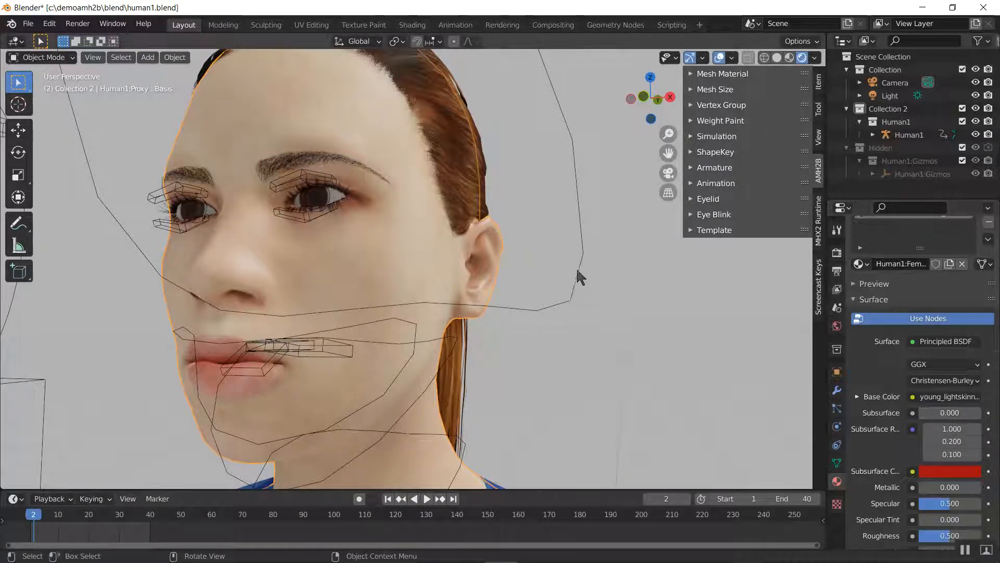
{"action": "mouse_move", "coordinate": [567, 279]}
{"action": "middle_mouse_down"}
{"action": "mouse_move", "coordinate": [478, 293]}
{"action": "mouse_move", "coordinate": [556, 282]}
{"action": "middle_mouse_up"}
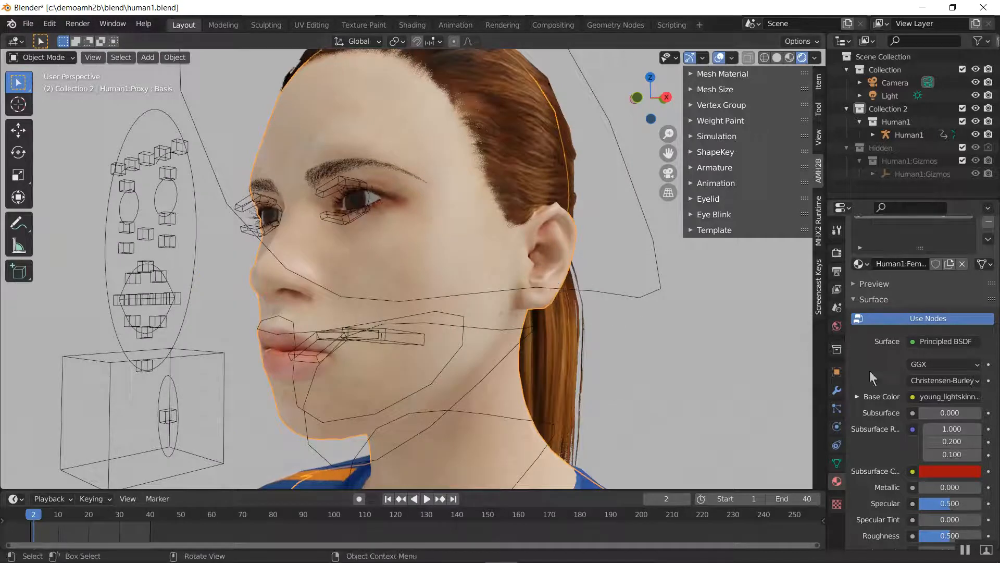
{"action": "left_click", "coordinate": [953, 413]}
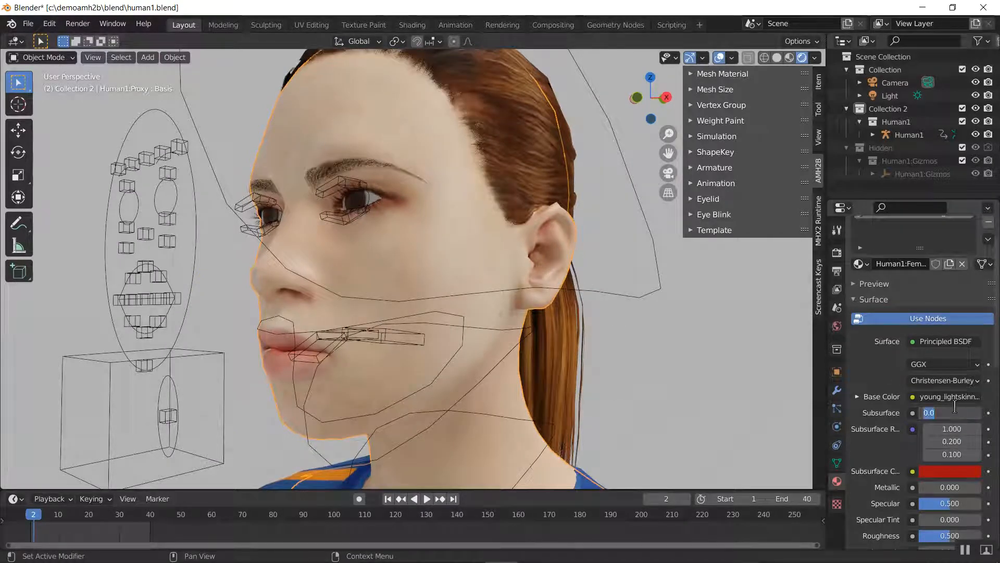
{"action": "type", "text": ".1"}
{"action": "key", "text": "Return"}
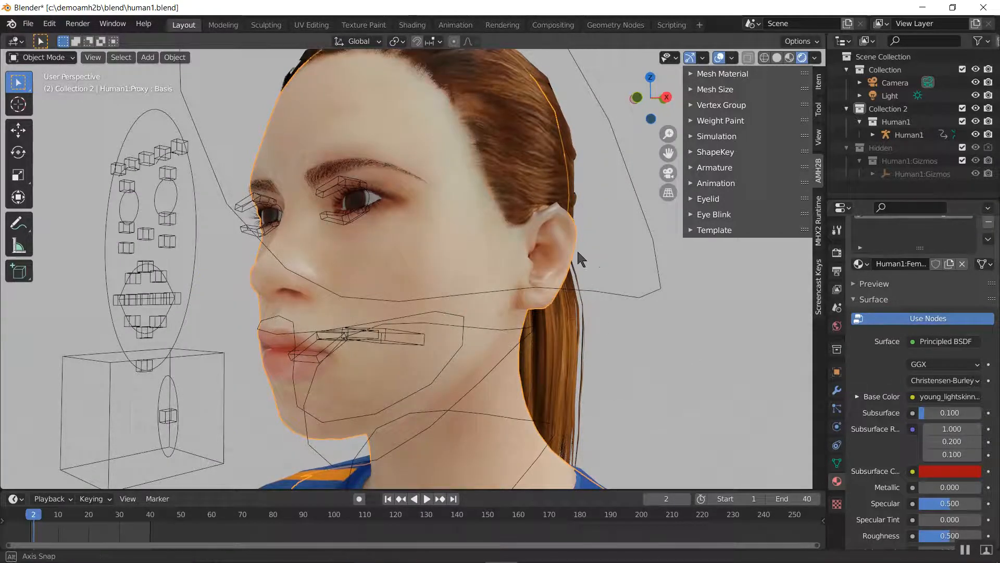
{"action": "middle_click_drag", "start_coordinate": [577, 249], "coordinate": [684, 307]}
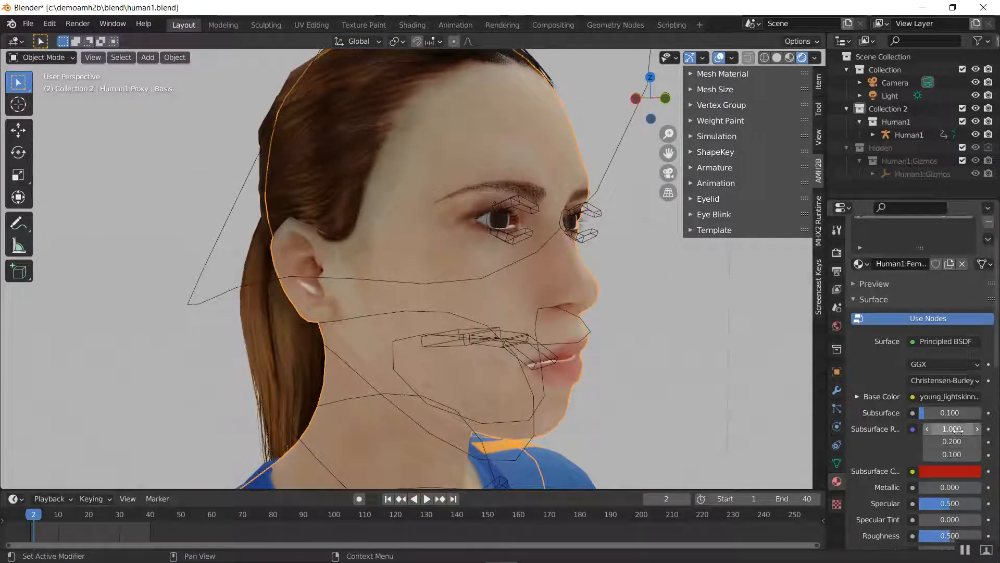
Set the skin material's Subsurface to 0.02 and check the head and shoulders
{"action": "left_click", "coordinate": [953, 413]}
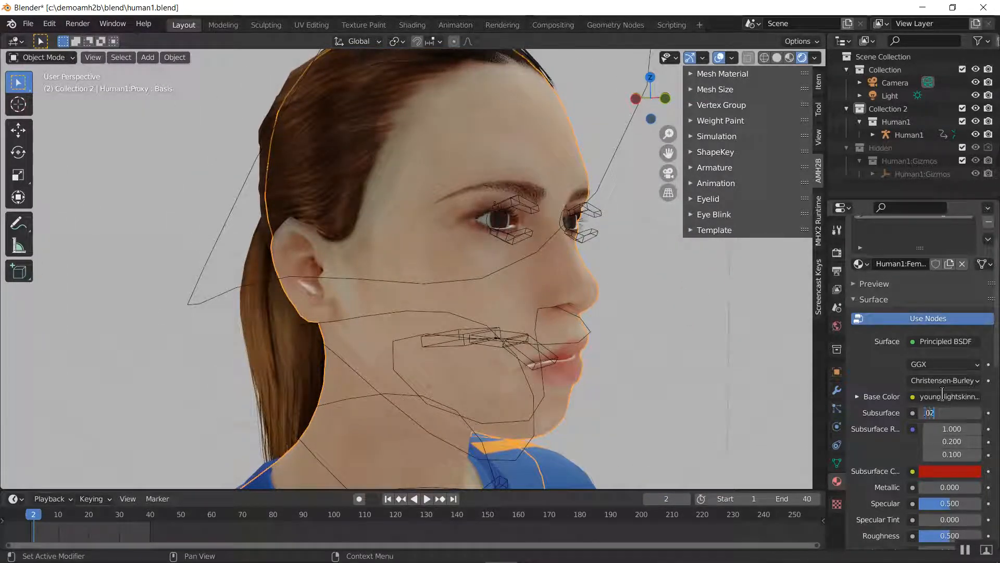
{"action": "type", "text": ".02"}
{"action": "key", "text": "Return"}
{"action": "middle_click_drag", "start_coordinate": [701, 311], "coordinate": [489, 299]}
{"action": "scroll", "coordinate": [489, 299], "scroll_direction": "down", "scroll_amount": 5}
{"action": "middle_click_drag", "start_coordinate": [380, 296], "coordinate": [415, 293]}
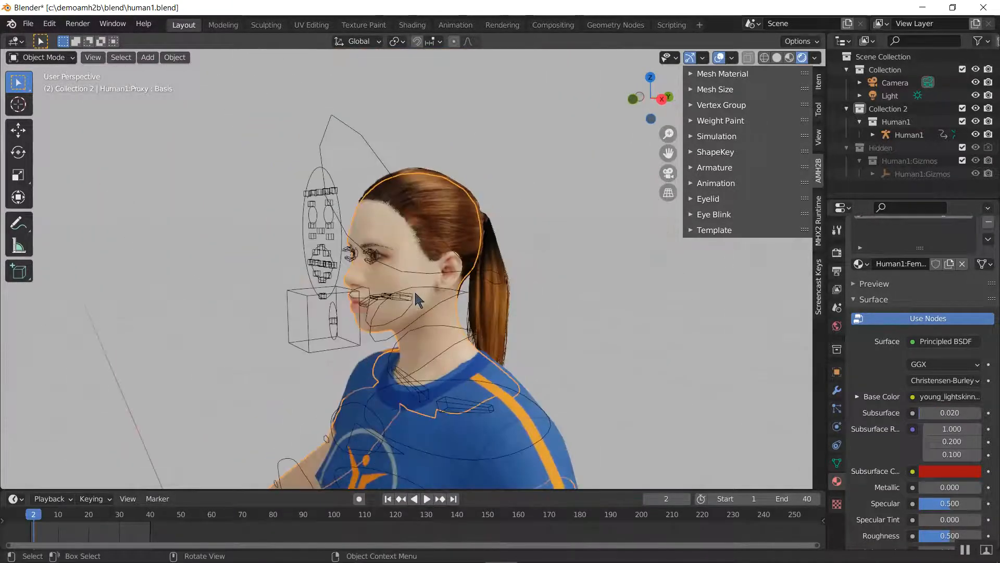
Deselect everything, hide the Human1 armature, and view the face up close
{"action": "key", "text": "alt+a"}
{"action": "left_click", "coordinate": [317, 243]}
{"action": "key", "text": "h"}
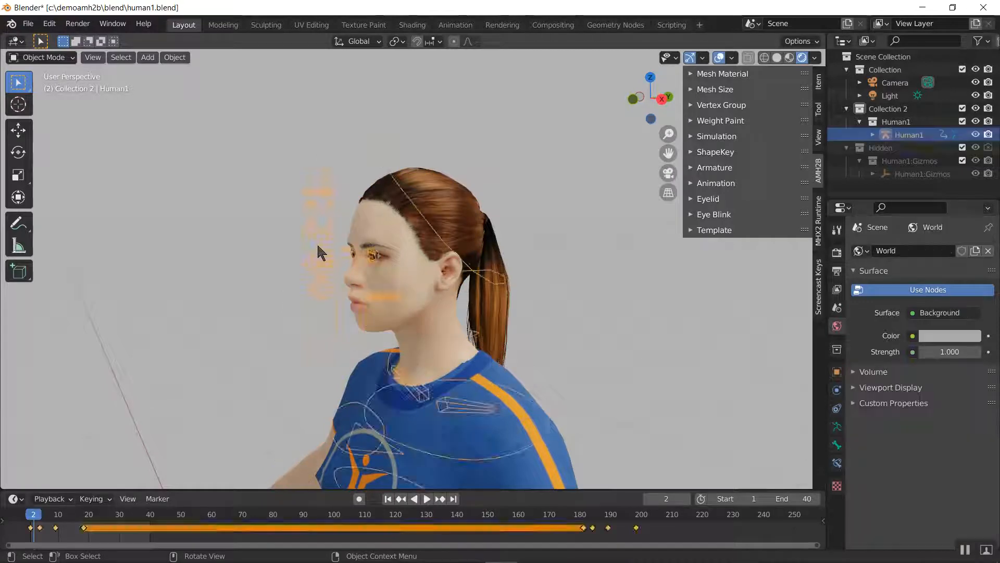
{"action": "scroll", "coordinate": [330, 290], "scroll_direction": "up", "scroll_amount": 5}
{"action": "scroll", "coordinate": [333, 300], "scroll_direction": "up", "scroll_amount": 2}
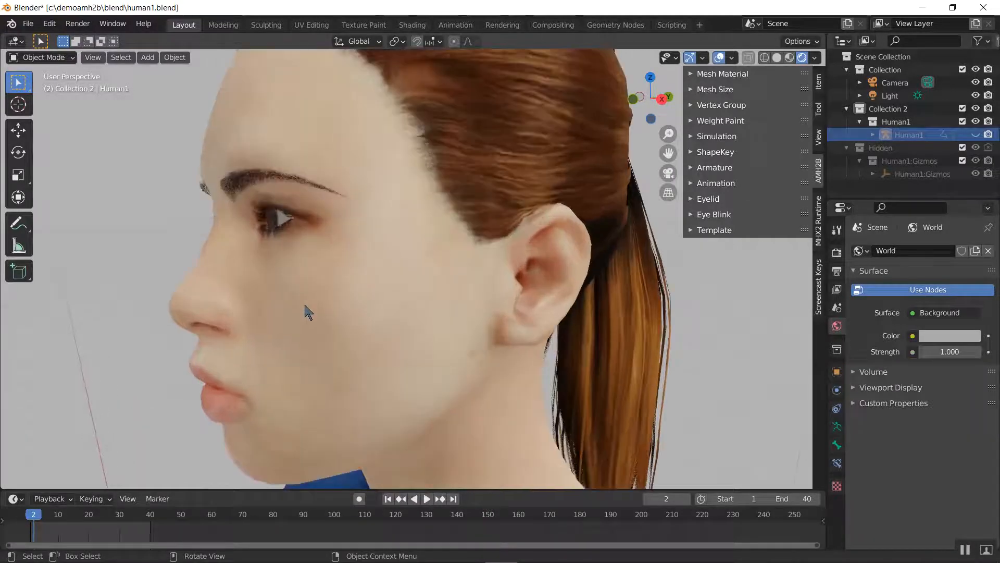
Select the body mesh and try Specular values of 0.01 and 0.03 on its skin material
{"action": "middle_click_drag", "start_coordinate": [305, 306], "coordinate": [797, 221]}
{"action": "left_click", "coordinate": [386, 166]}
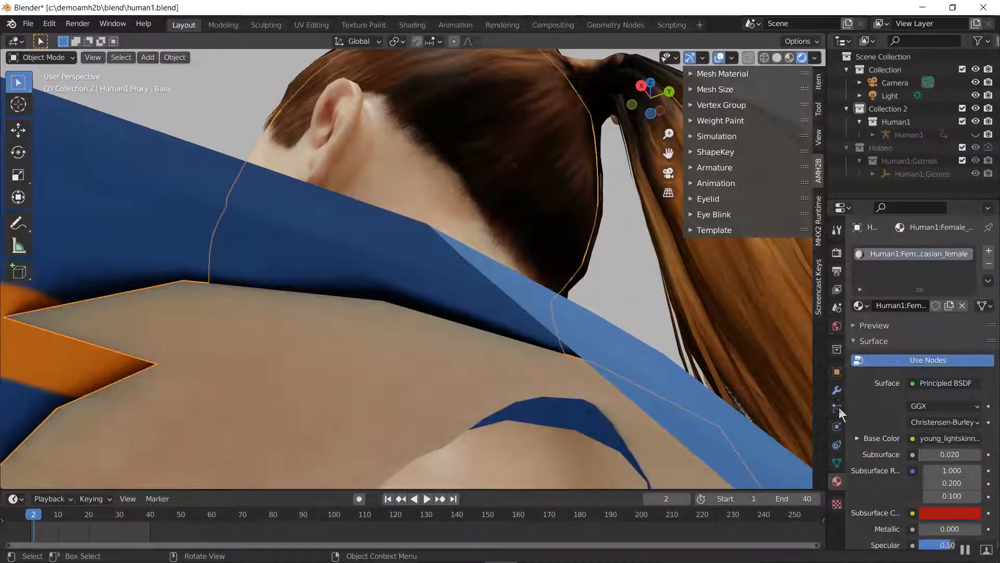
{"action": "scroll", "coordinate": [934, 470], "scroll_direction": "down", "scroll_amount": 8}
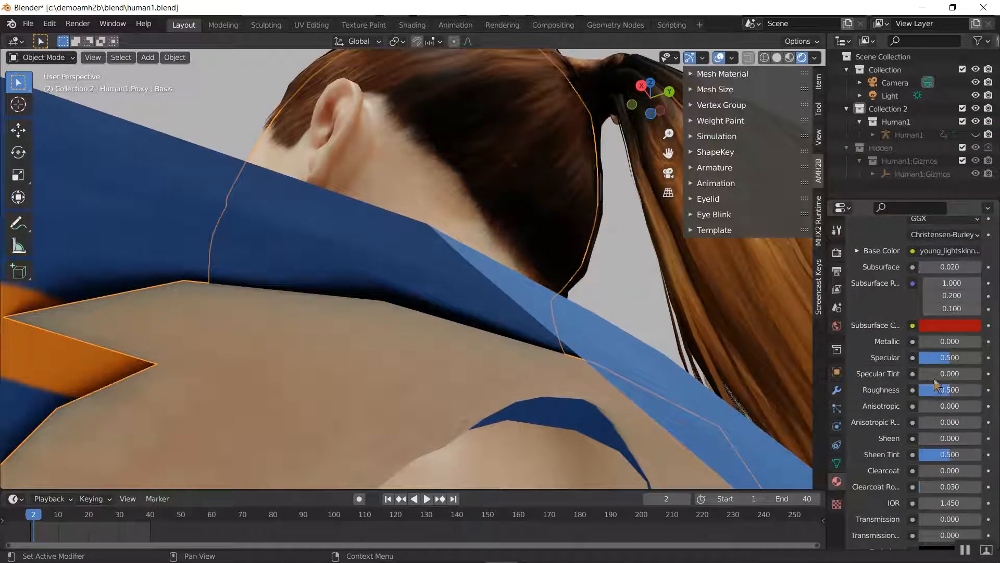
{"action": "left_click", "coordinate": [946, 359]}
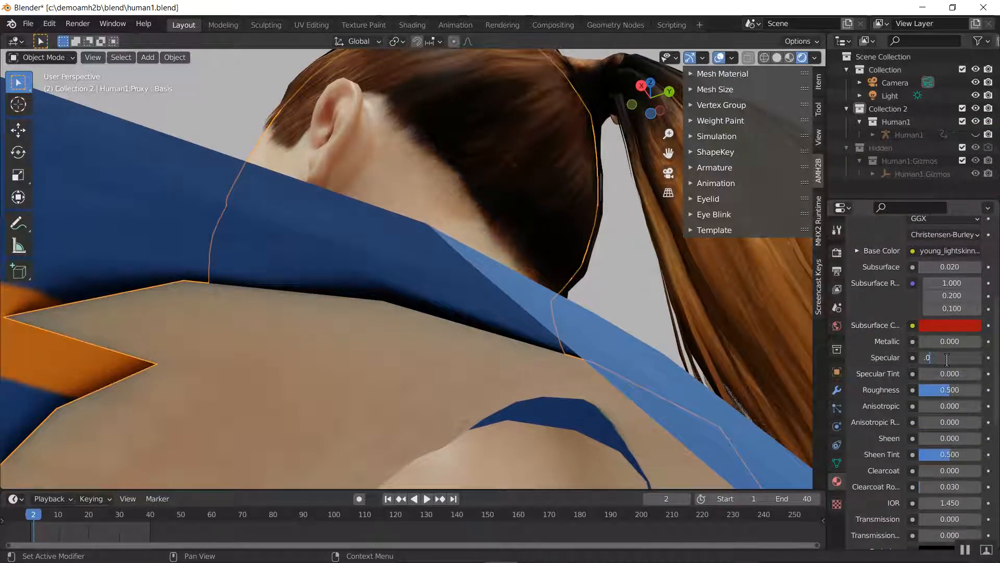
{"action": "type", "text": ".01"}
{"action": "key", "text": "Return"}
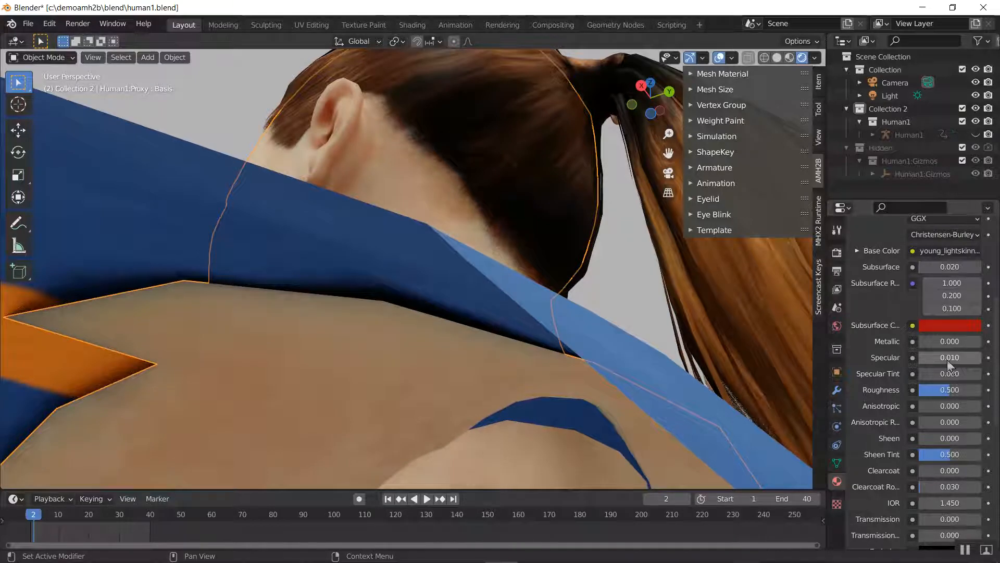
{"action": "left_click", "coordinate": [947, 359]}
Set the skin material's Roughness to 0.25 and Specular to 0.01, and check the face and upper body
{"action": "left_click", "coordinate": [941, 392]}
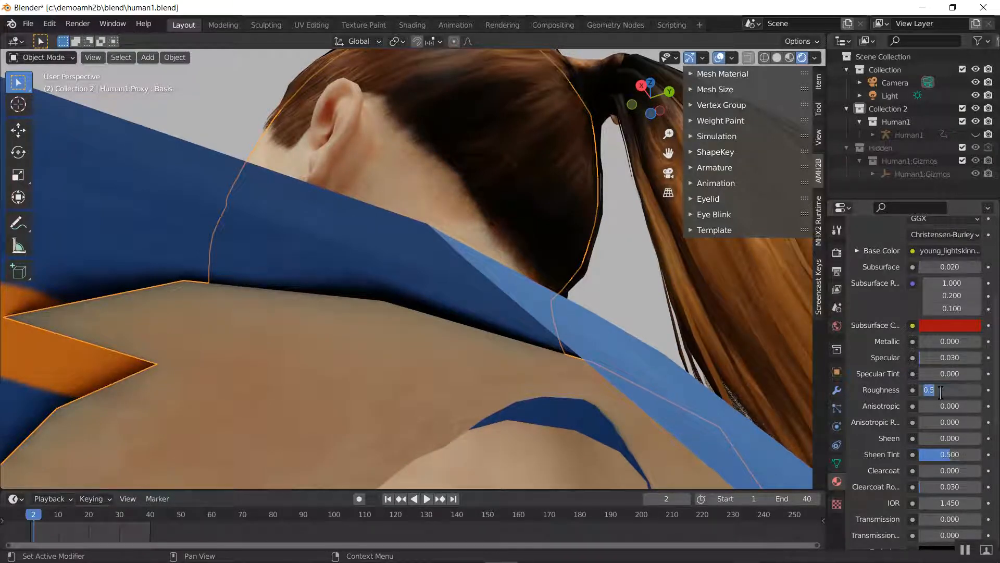
{"action": "type", "text": ".25"}
{"action": "key", "text": "Return"}
{"action": "left_click", "coordinate": [954, 359]}
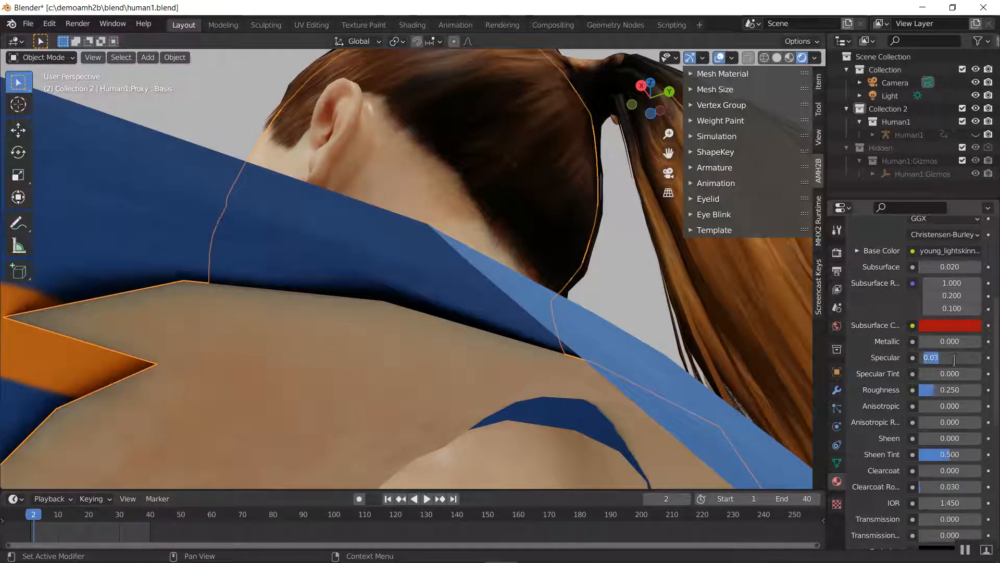
{"action": "type", "text": ".01"}
{"action": "key", "text": "Return"}
{"action": "middle_click_drag", "start_coordinate": [520, 259], "coordinate": [675, 290]}
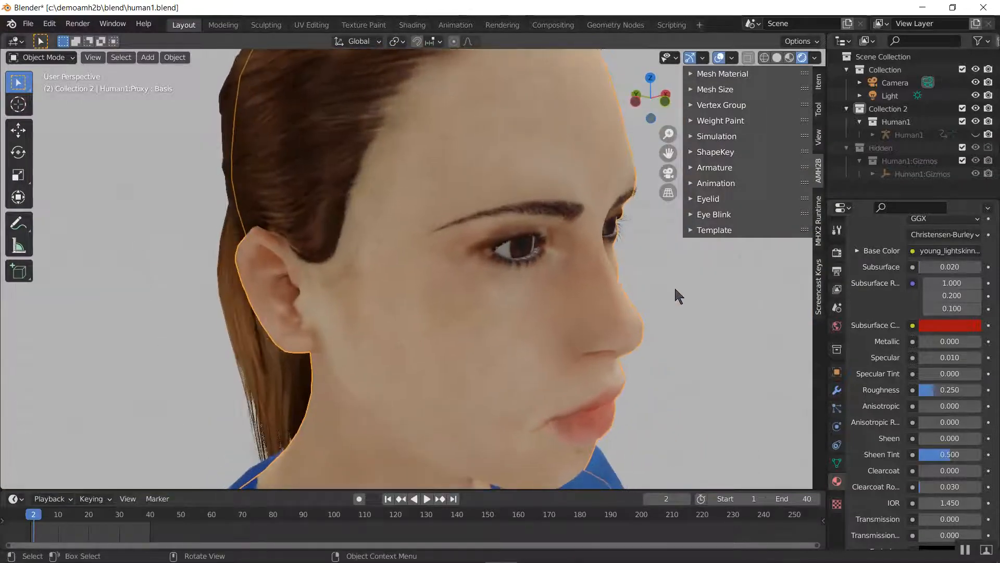
{"action": "scroll", "coordinate": [674, 290], "scroll_direction": "down", "scroll_amount": 3}
{"action": "scroll", "coordinate": [578, 307], "scroll_direction": "up", "scroll_amount": 6}
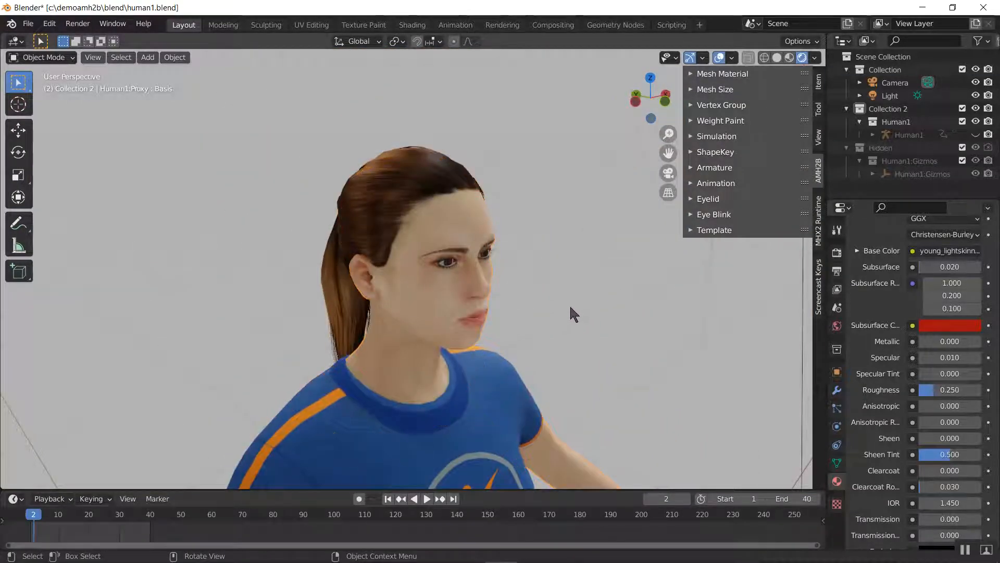
{"action": "scroll", "coordinate": [567, 320], "scroll_direction": "down", "scroll_amount": 5}
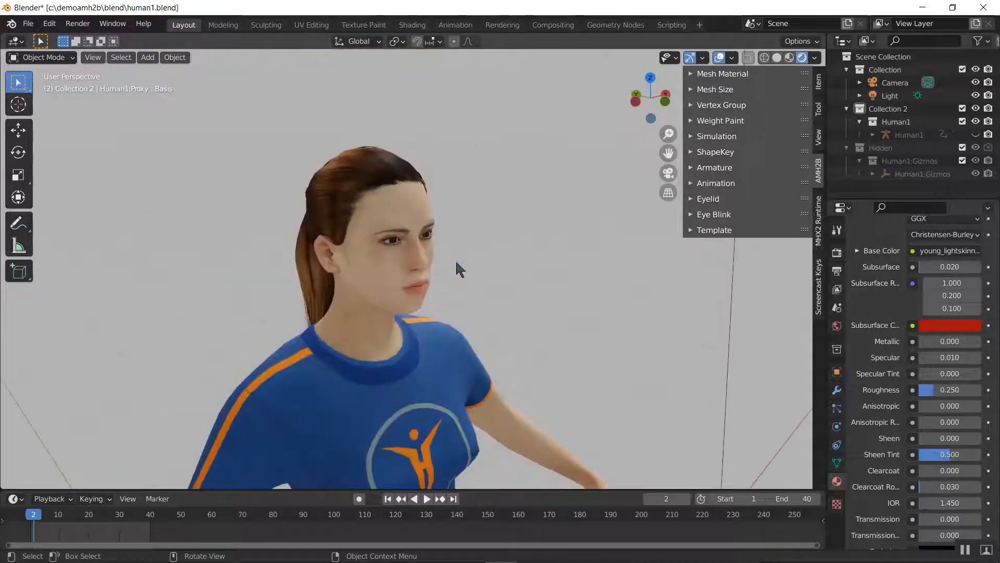
{"action": "left_click", "coordinate": [28, 23]}
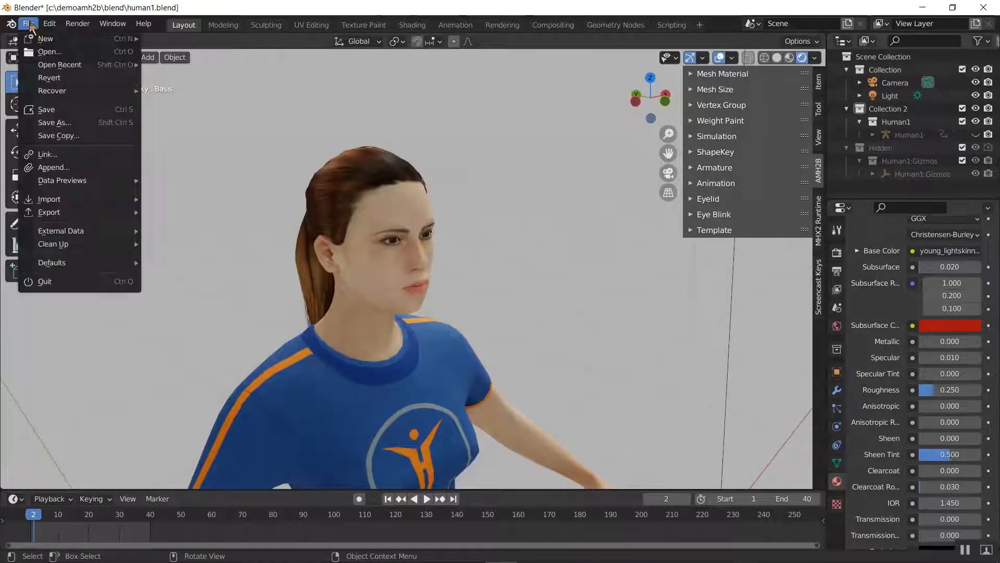
{"action": "left_click", "coordinate": [48, 123]}
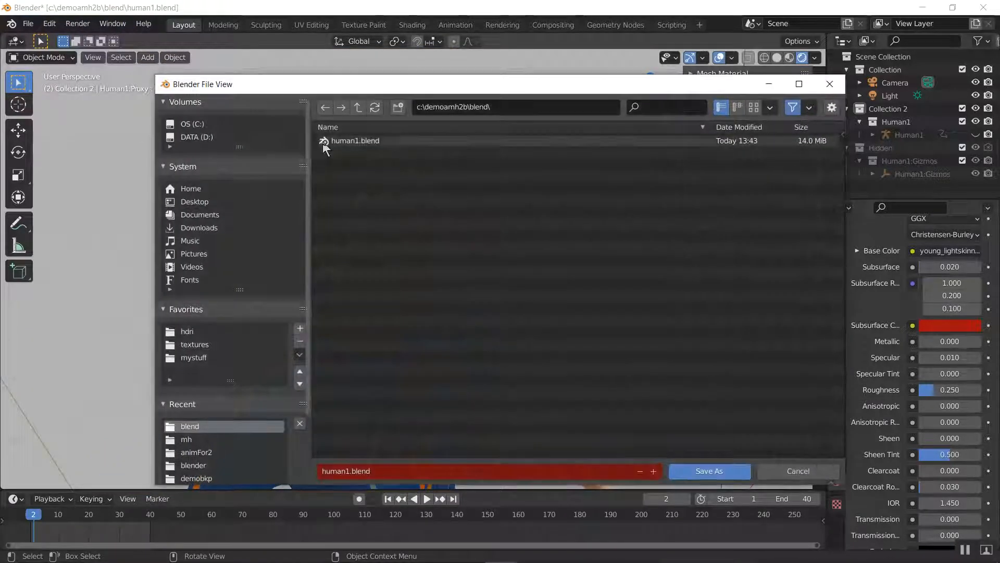
{"action": "left_click", "coordinate": [709, 470]}
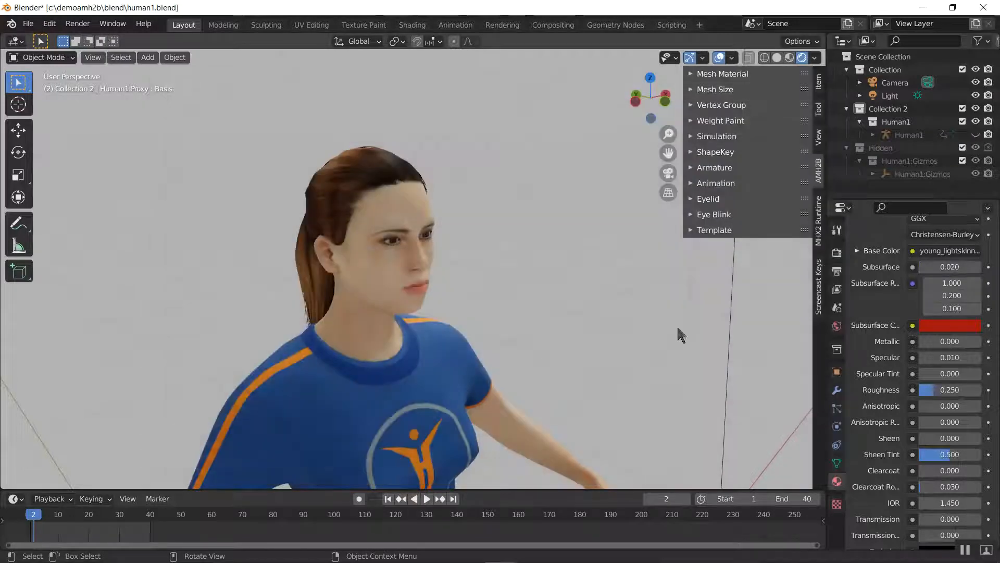
Widen the properties editor and compare the full material names of the ponytail and body meshes
{"action": "scroll", "coordinate": [888, 420], "scroll_direction": "up", "scroll_amount": 8}
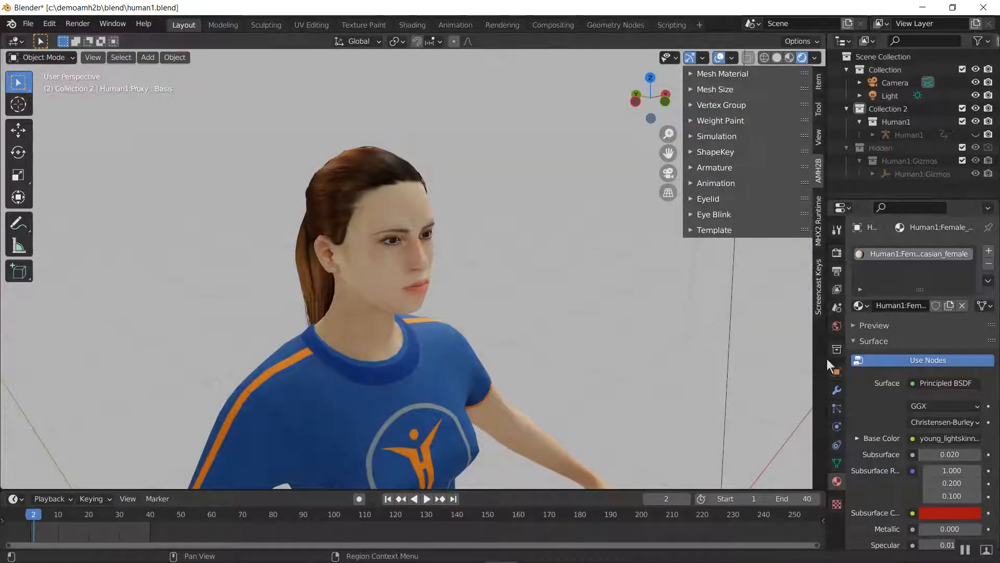
{"action": "left_click_drag", "start_coordinate": [826, 359], "coordinate": [704, 359]}
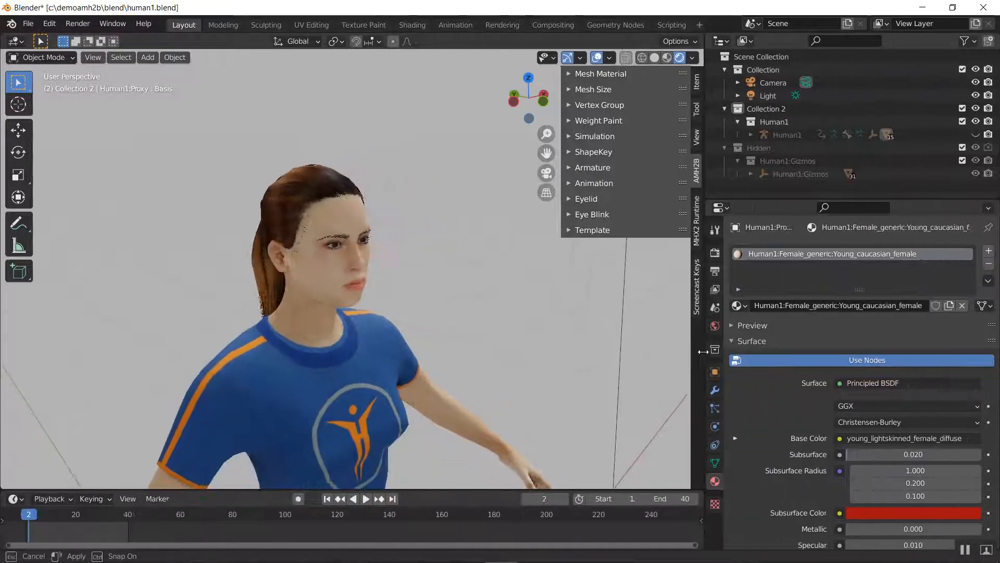
{"action": "left_click", "coordinate": [323, 185]}
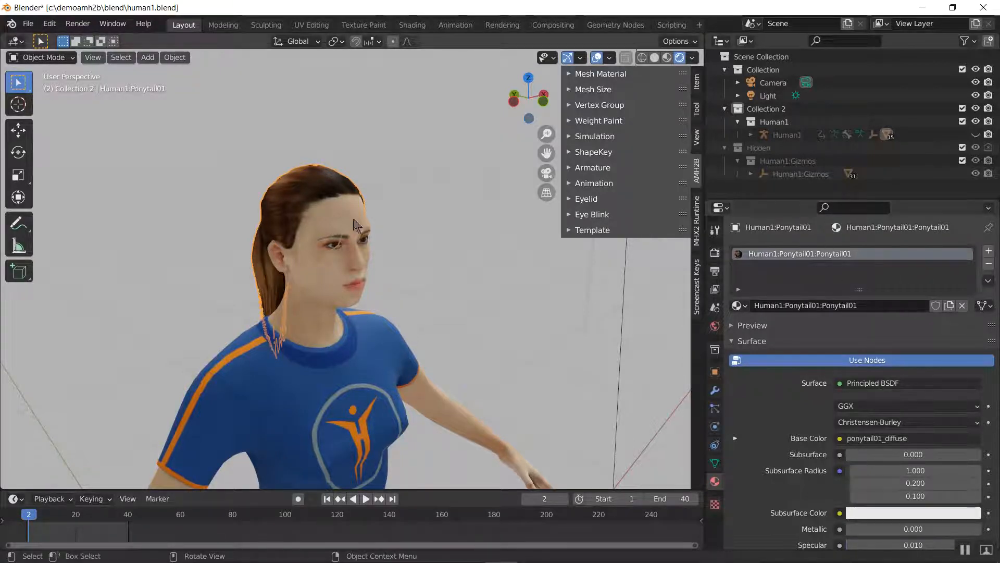
{"action": "left_click", "coordinate": [333, 299]}
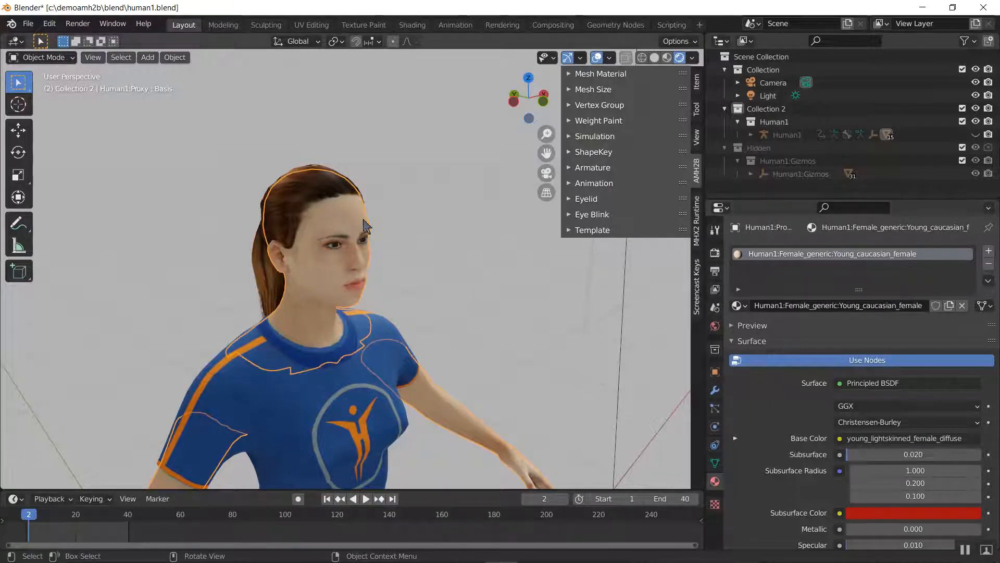
{"action": "left_click", "coordinate": [325, 195]}
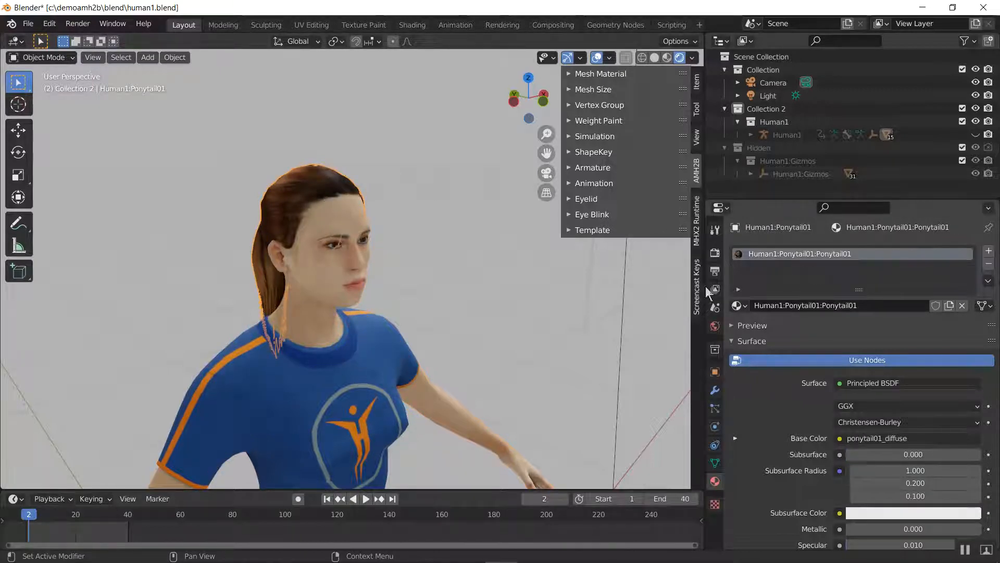
Expand AMH2B's Template tools, select the body and ponytail meshes together, and switch the viewport to Solid shading
{"action": "left_click", "coordinate": [601, 234]}
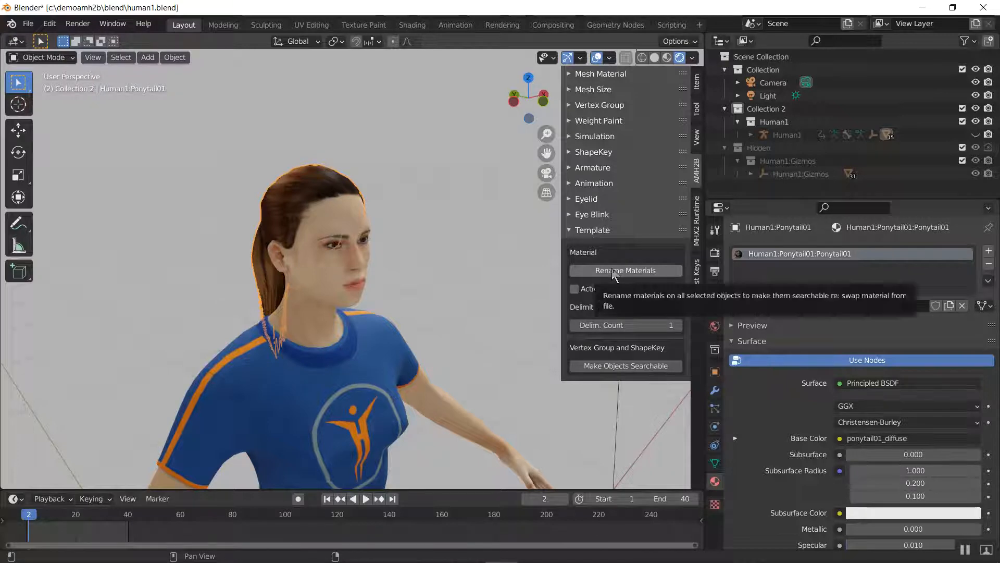
{"action": "left_click", "coordinate": [322, 314]}
{"action": "left_click", "coordinate": [262, 252]}
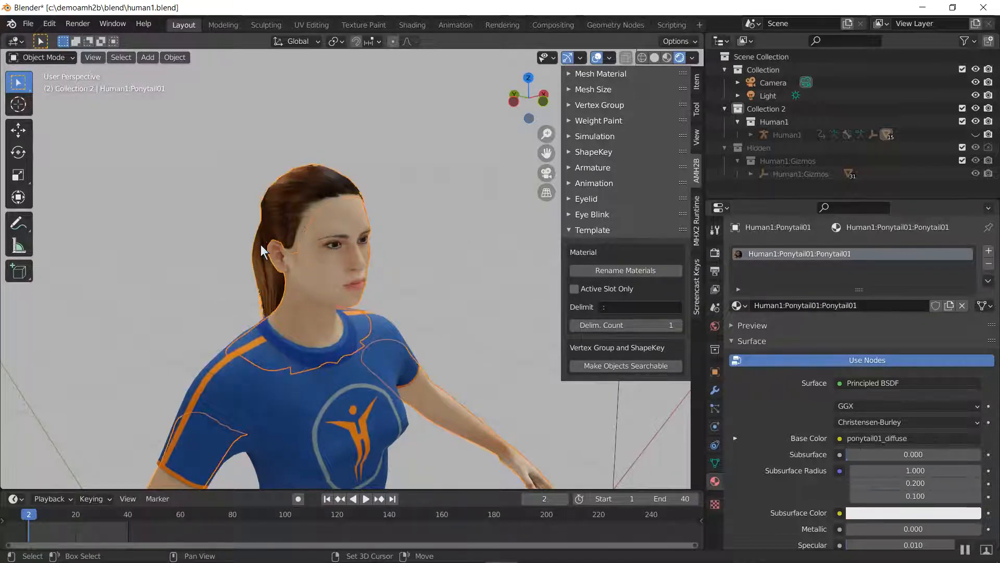
{"action": "key", "text": "z"}
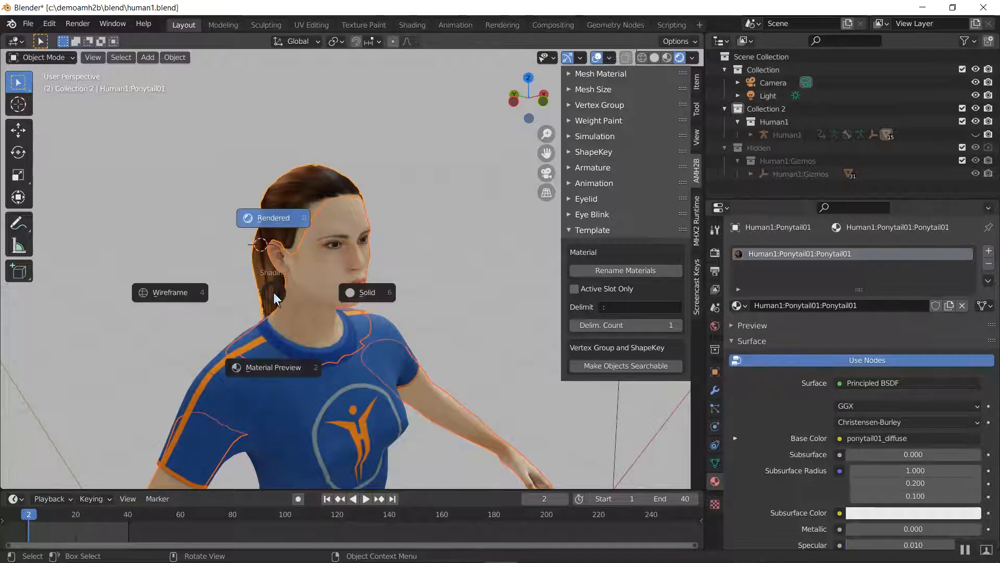
{"action": "left_click", "coordinate": [201, 295]}
{"action": "key", "text": "z"}
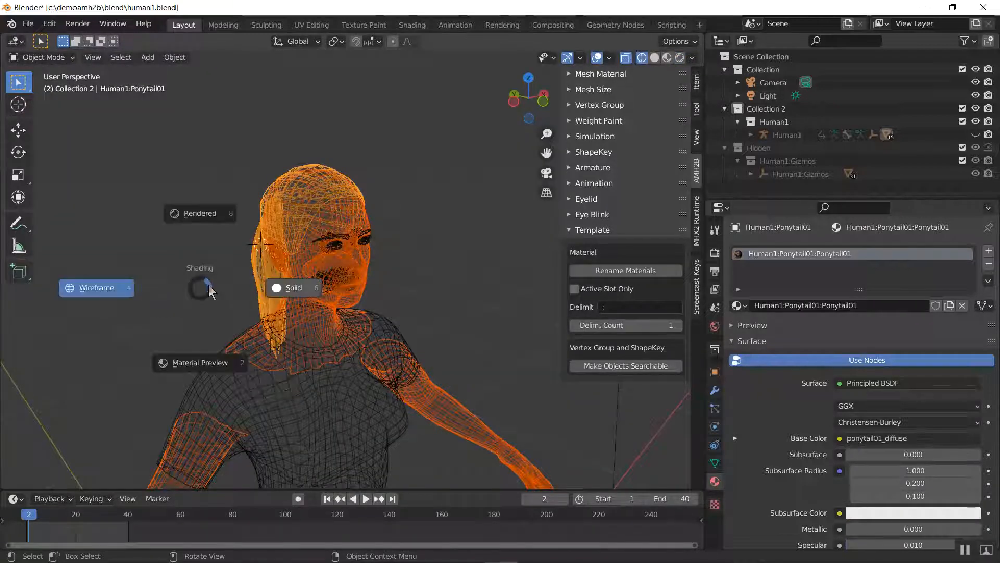
{"action": "left_click", "coordinate": [319, 296]}
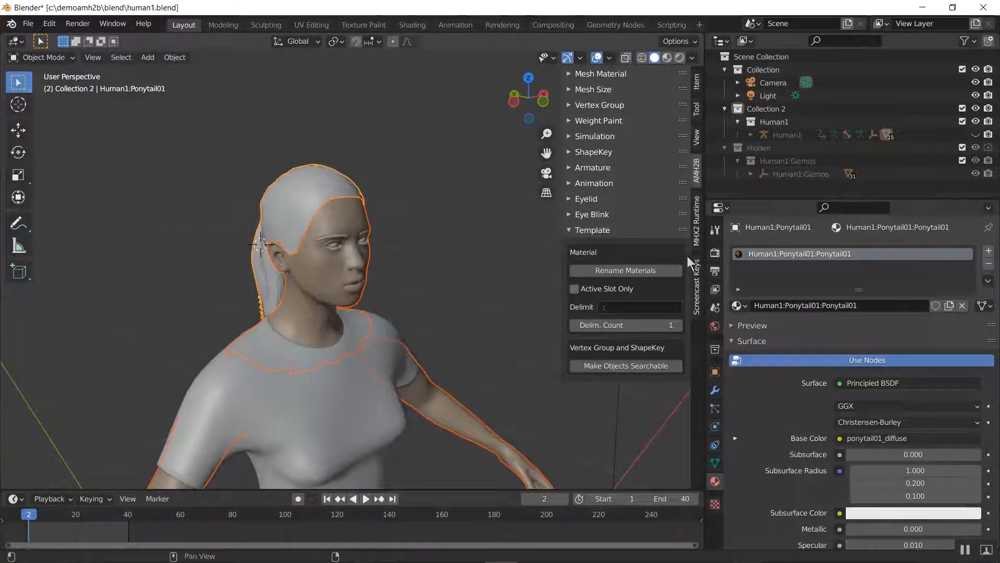
Strip the Human1 prefix from the body and ponytail material names with AMH2B's Rename Materials, and check the ponytail
{"action": "left_click", "coordinate": [620, 270]}
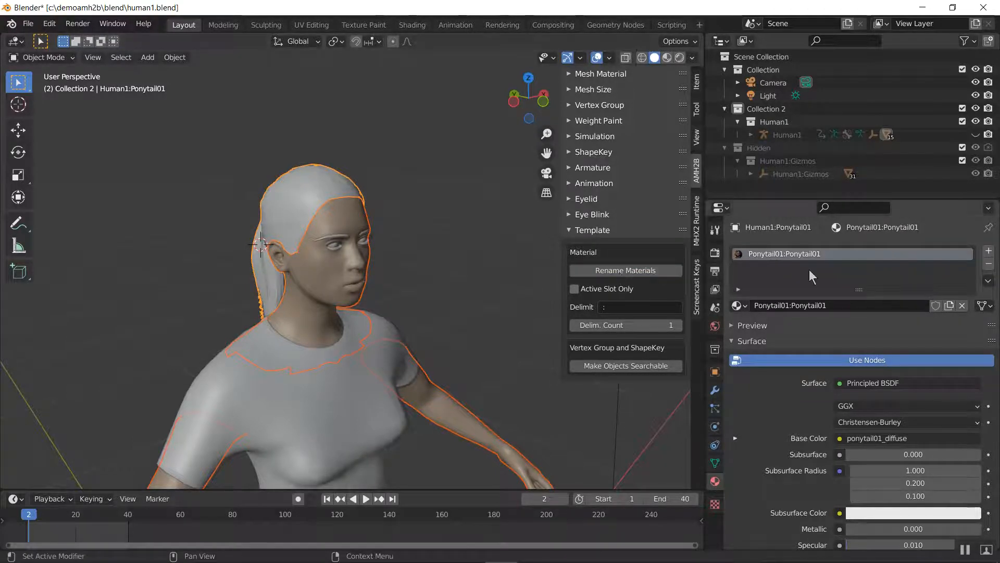
{"action": "left_click", "coordinate": [662, 271]}
{"action": "left_click", "coordinate": [290, 202]}
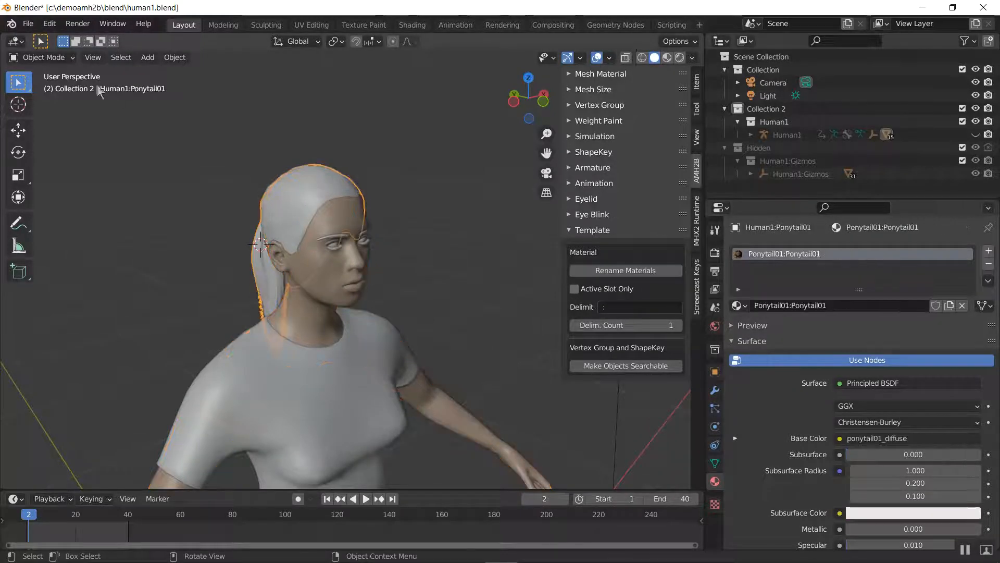
Save the scene under the new file name template1 in the blend folder
{"action": "left_click", "coordinate": [32, 32]}
{"action": "left_click", "coordinate": [51, 120]}
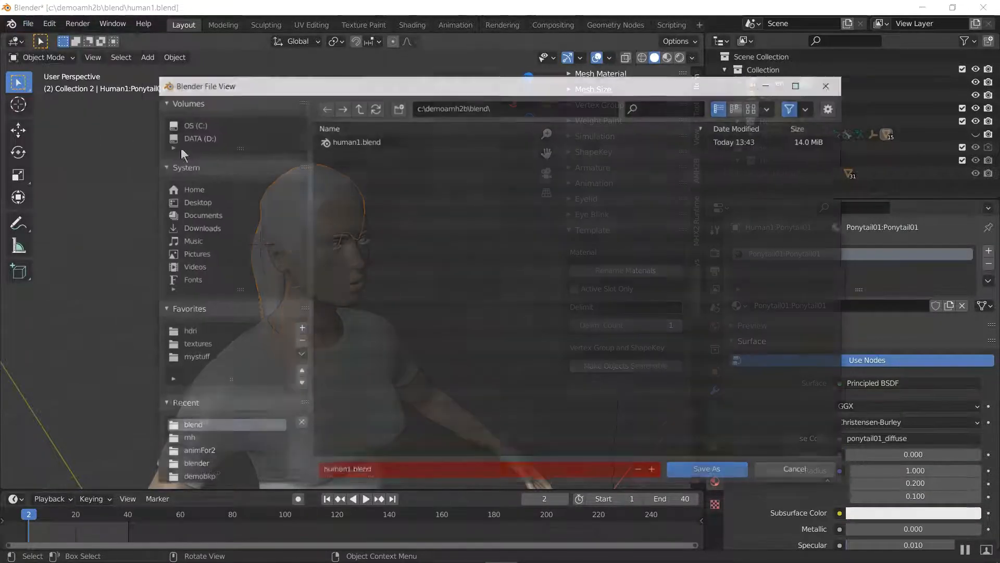
{"action": "left_click", "coordinate": [383, 471]}
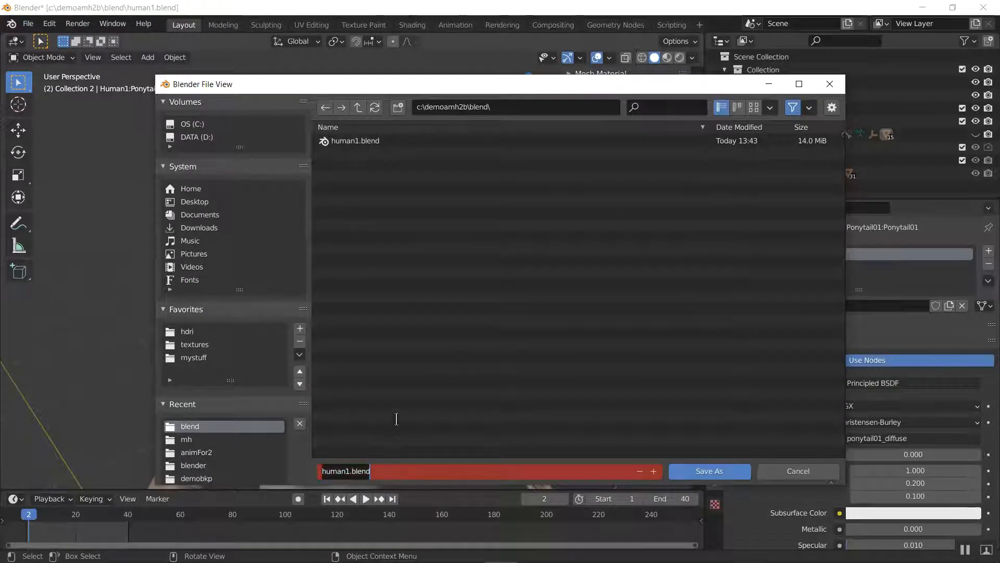
{"action": "type", "text": "template1"}
{"action": "key", "text": "Return"}
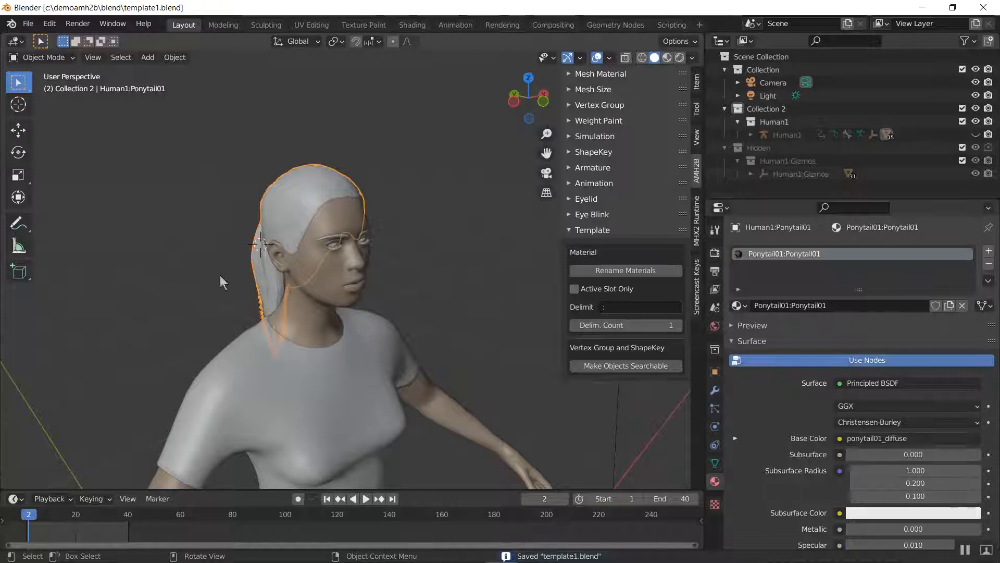
Open human1.blend, switch the viewport to Rendered shading, and view the head from the front
{"action": "left_click", "coordinate": [28, 24]}
{"action": "left_click", "coordinate": [42, 51]}
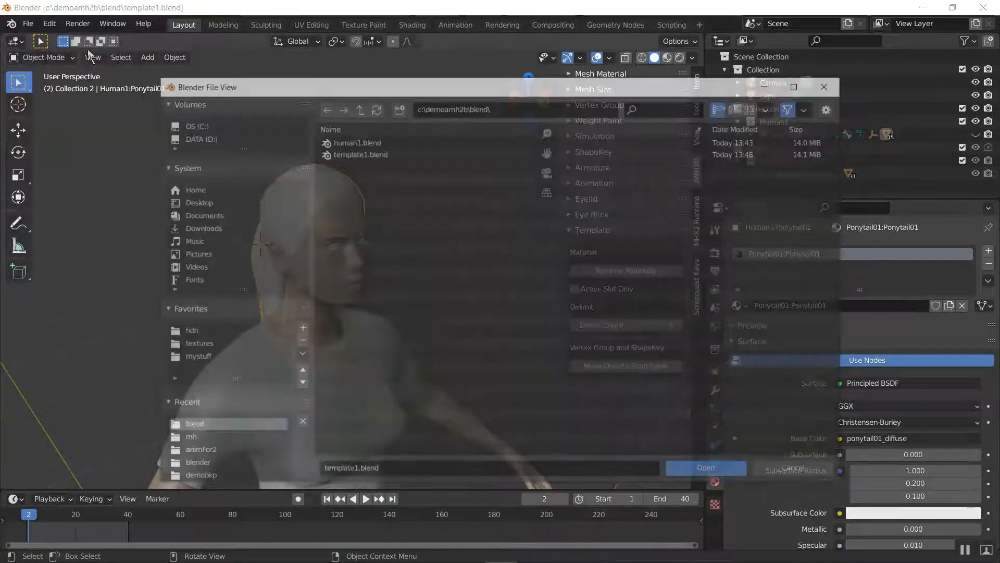
{"action": "left_click", "coordinate": [365, 140]}
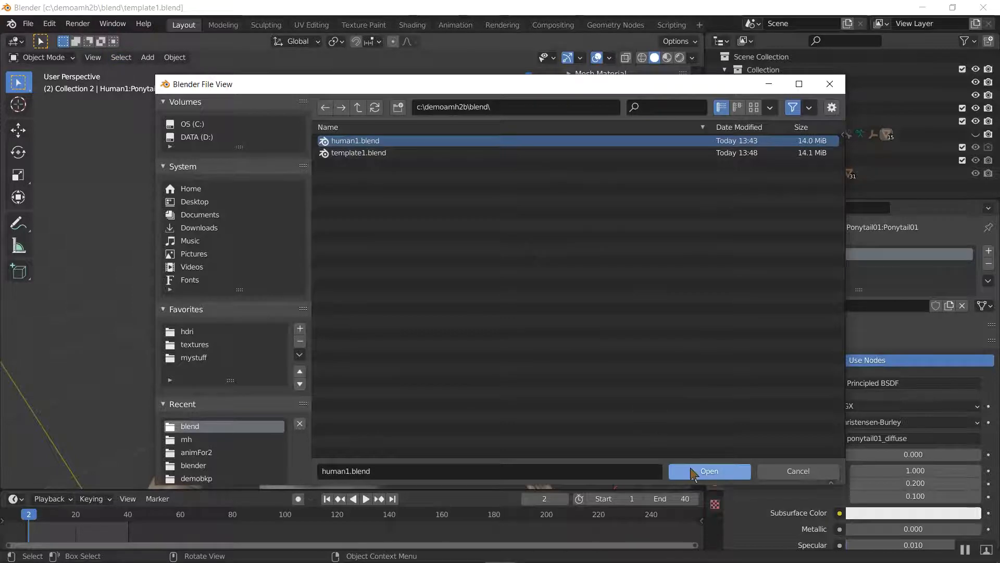
{"action": "left_click", "coordinate": [709, 471]}
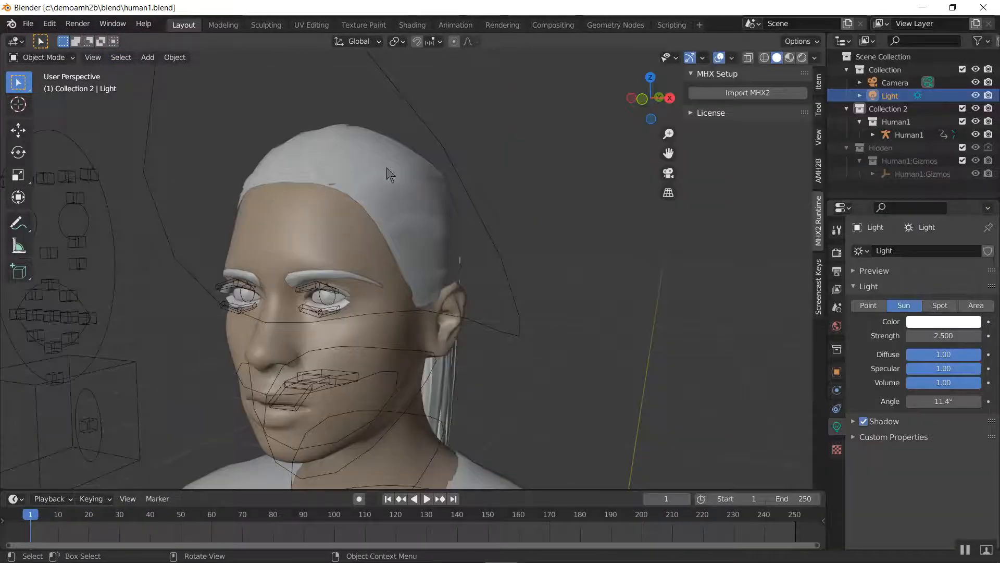
{"action": "key", "text": "z"}
{"action": "left_click", "coordinate": [383, 101]}
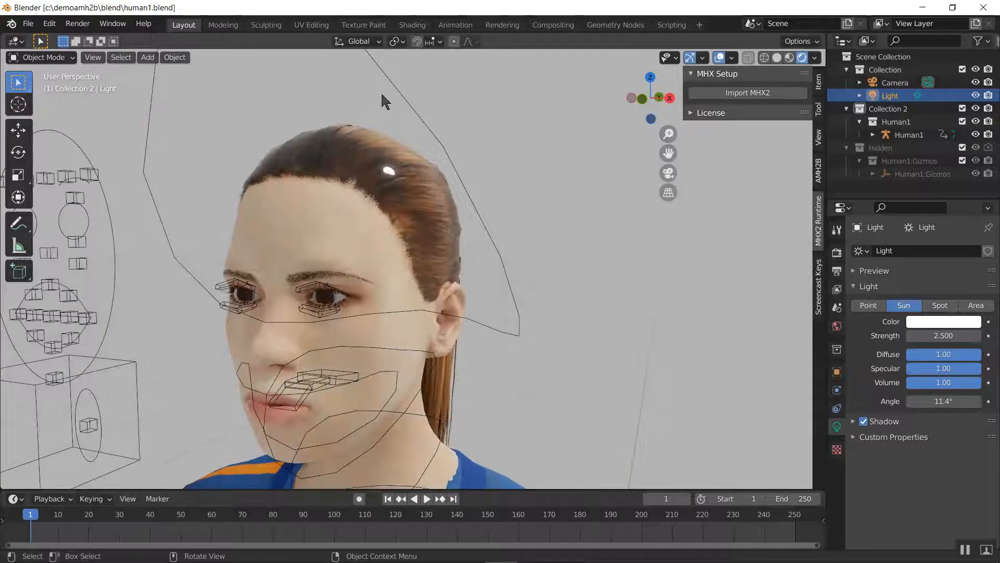
{"action": "middle_click_drag", "start_coordinate": [318, 142], "coordinate": [361, 152]}
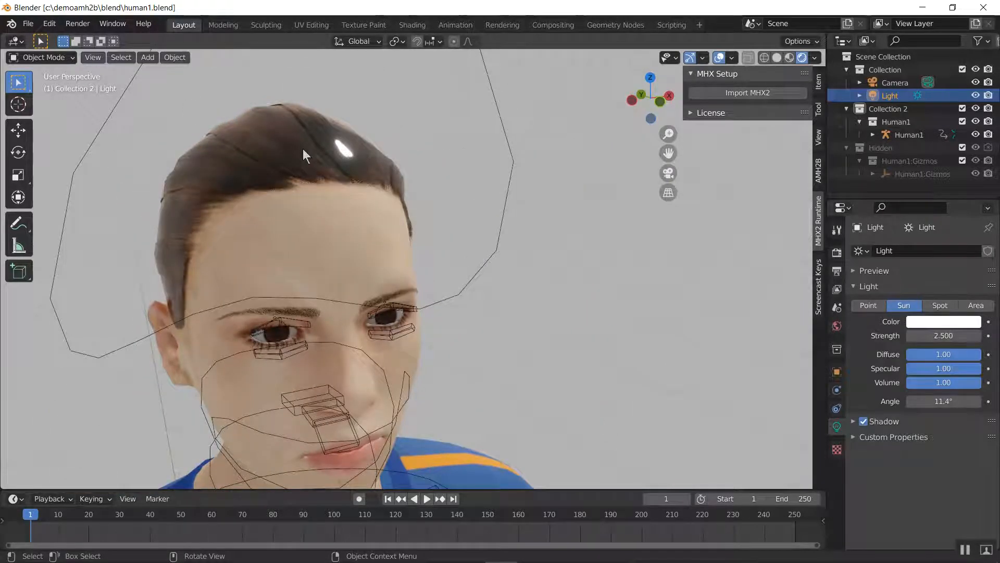
Check the body and ponytail meshes individually, and select every object in the scene
{"action": "left_click", "coordinate": [311, 250]}
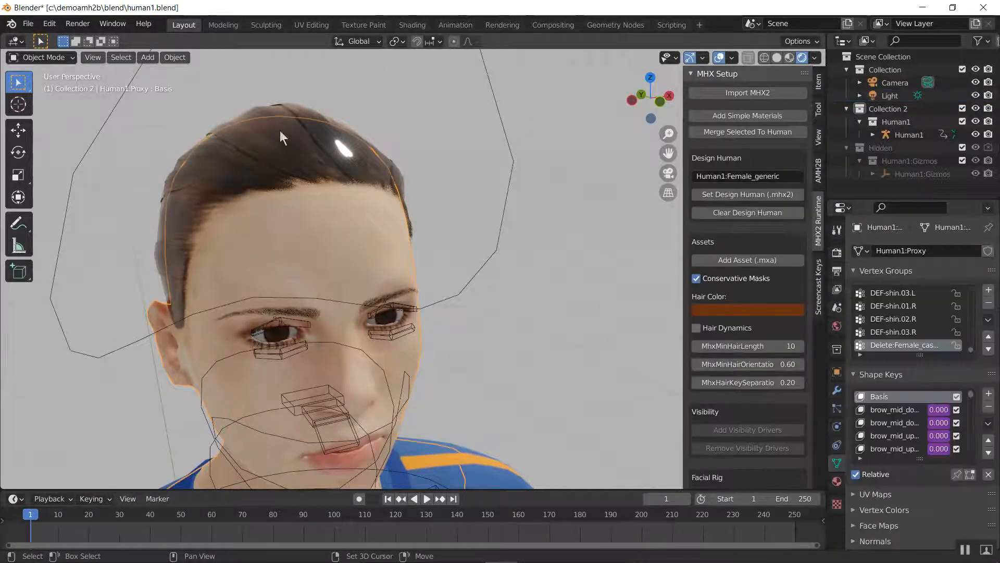
{"action": "left_click", "coordinate": [290, 105]}
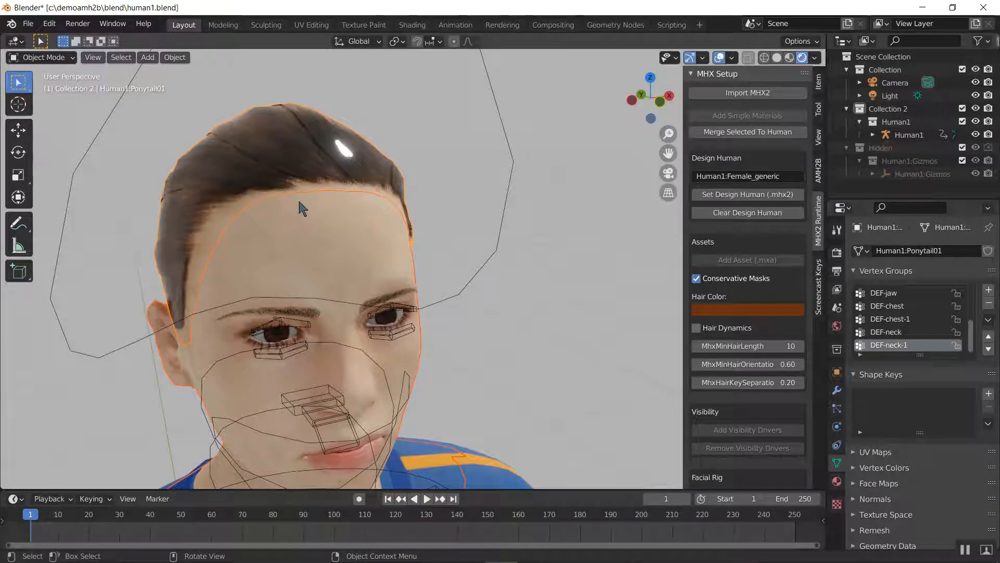
{"action": "key", "text": "a"}
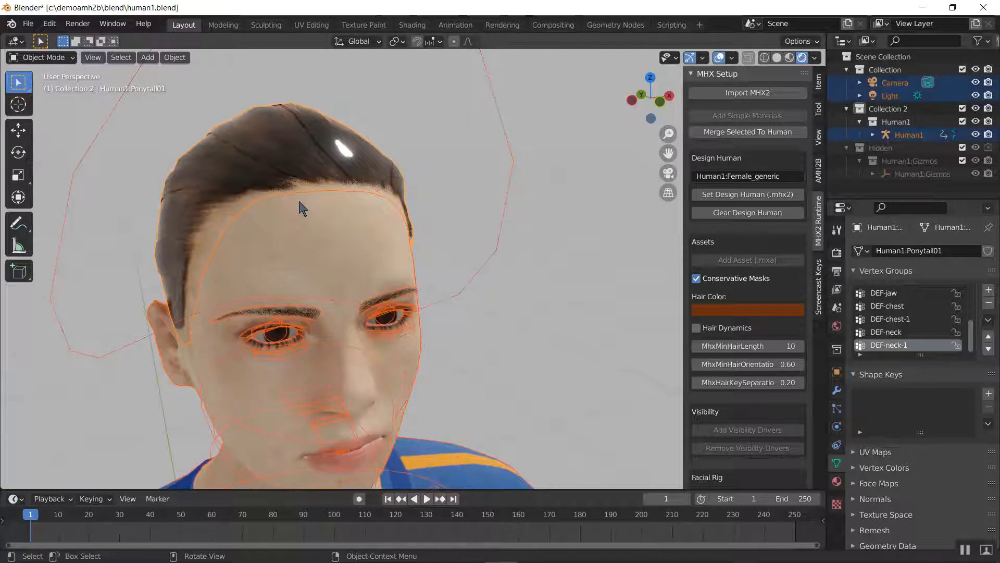
{"action": "scroll", "coordinate": [449, 182], "scroll_direction": "down", "scroll_amount": 5}
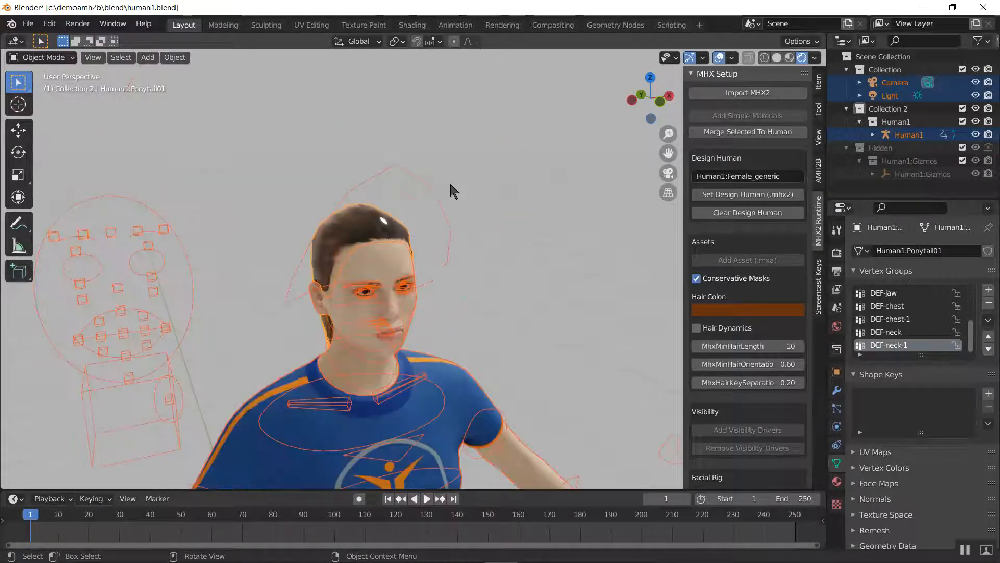
Swap the selected objects' materials for the matching ones in template1.blend with AMH2B's Swap Material file search
{"action": "left_click", "coordinate": [820, 176]}
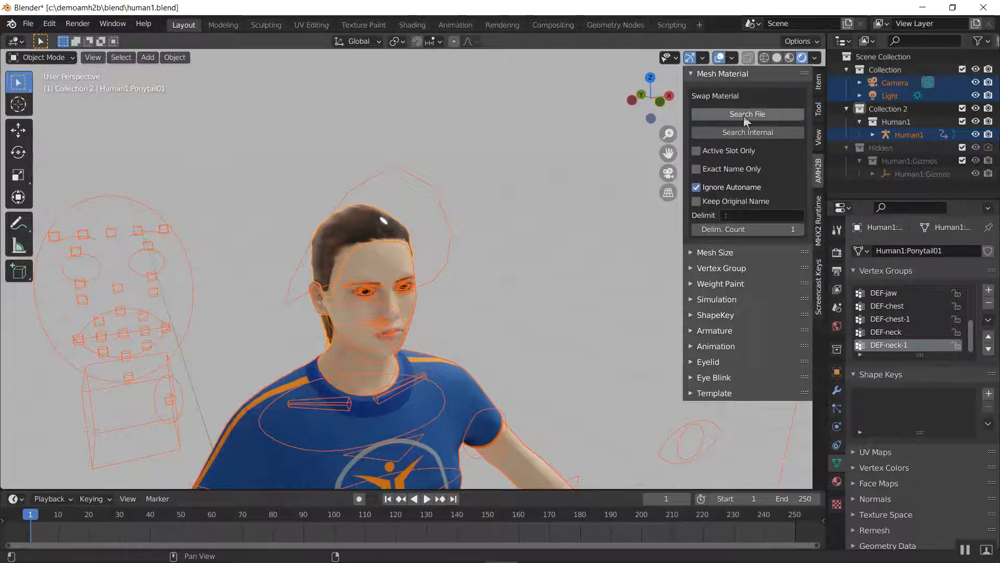
{"action": "scroll", "coordinate": [428, 230], "scroll_direction": "down", "scroll_amount": 3}
{"action": "middle_click_drag", "start_coordinate": [409, 239], "coordinate": [372, 268], "text": "shift"}
{"action": "scroll", "coordinate": [372, 268], "scroll_direction": "up", "scroll_amount": 3}
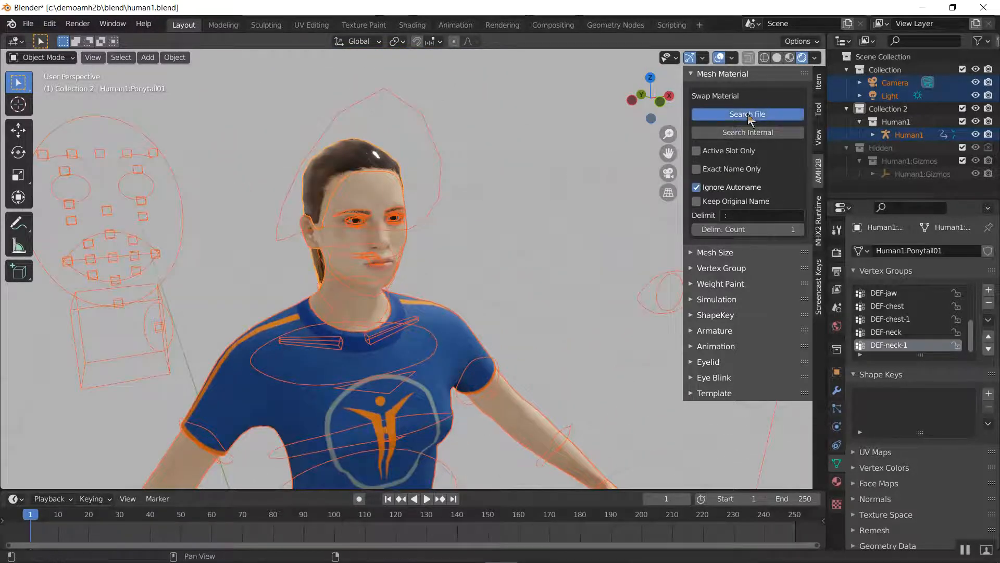
{"action": "left_click", "coordinate": [748, 114]}
{"action": "left_click", "coordinate": [374, 155]}
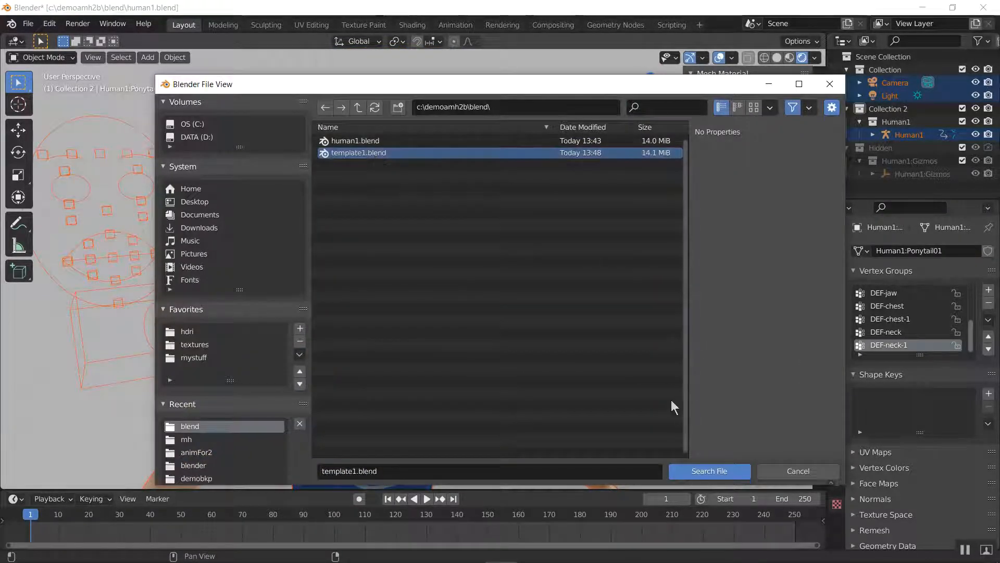
{"action": "left_click", "coordinate": [710, 472]}
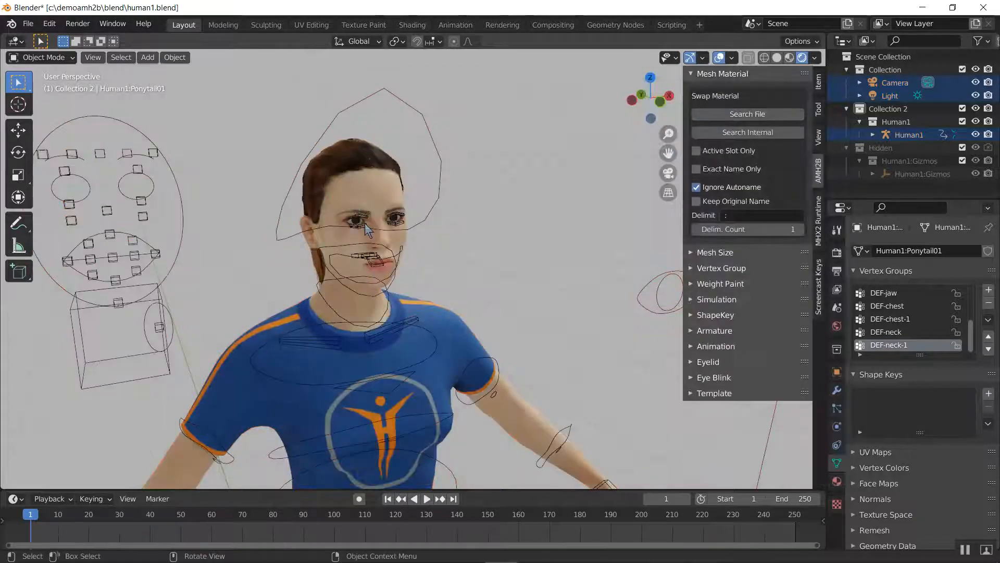
Select the body mesh and examine its swapped skin material settings and the look of the face
{"action": "left_click", "coordinate": [365, 199]}
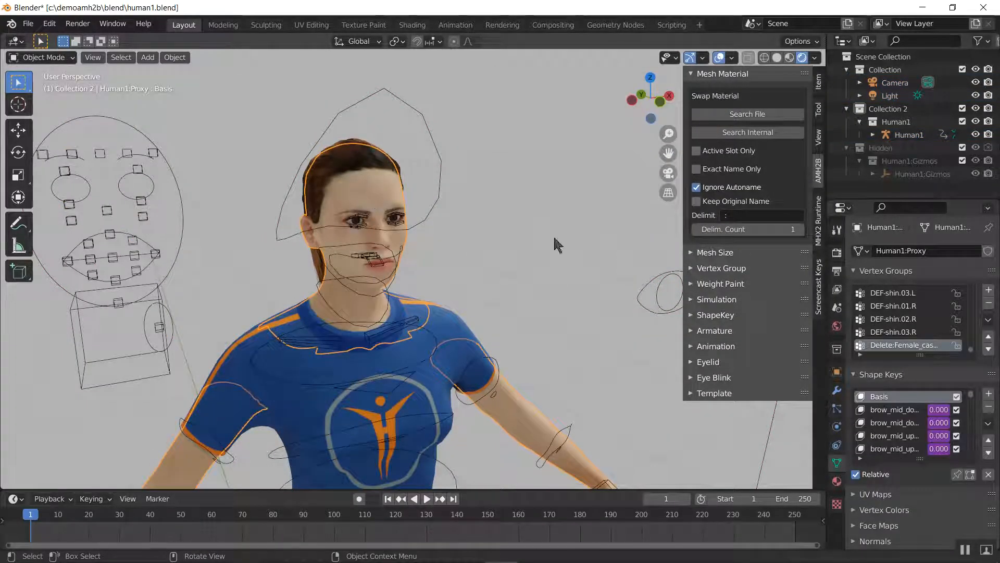
{"action": "left_click", "coordinate": [837, 481]}
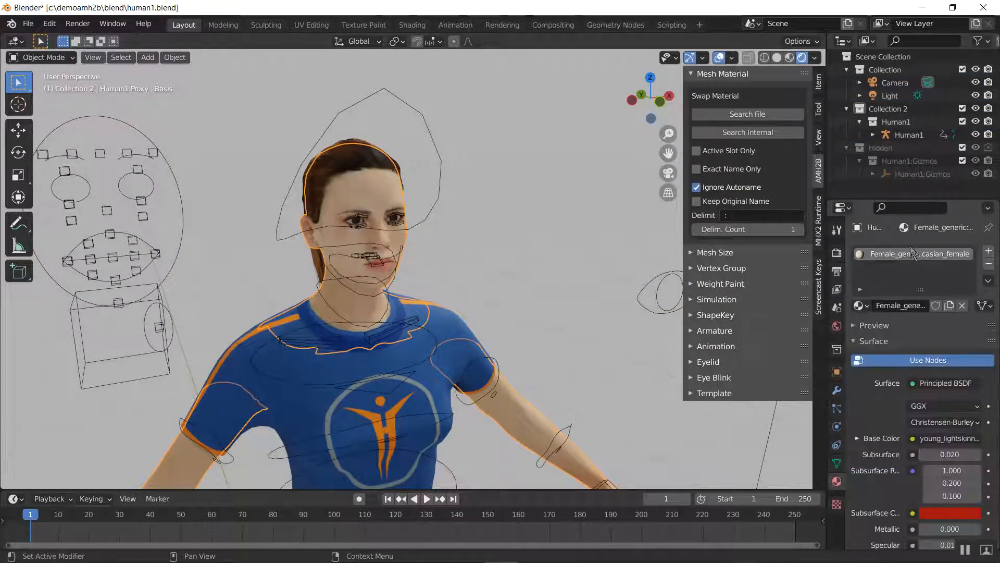
{"action": "left_click_drag", "start_coordinate": [827, 300], "coordinate": [728, 298]}
{"action": "scroll", "coordinate": [856, 421], "scroll_direction": "down", "scroll_amount": 5}
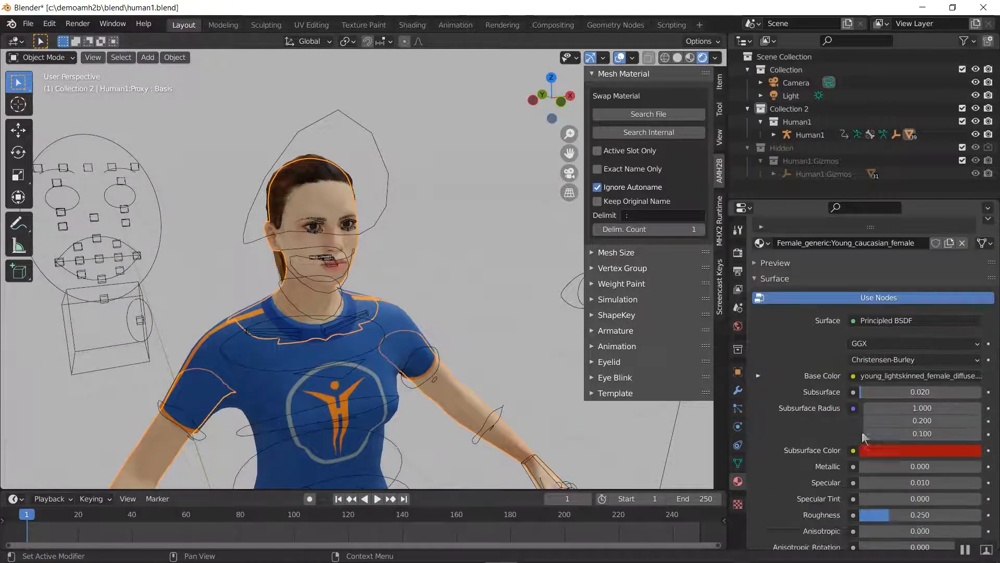
{"action": "scroll", "coordinate": [417, 297], "scroll_direction": "up", "scroll_amount": 5}
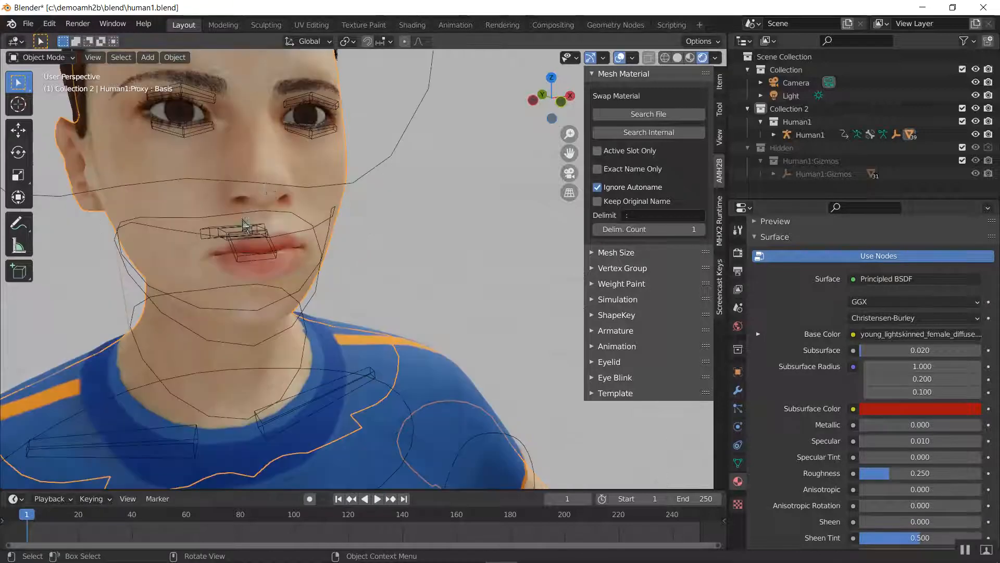
{"action": "scroll", "coordinate": [323, 258], "scroll_direction": "up", "scroll_amount": 3}
Select the ponytail mesh and examine its swapped hair material from the side and back of the head
{"action": "middle_click_drag", "start_coordinate": [323, 258], "coordinate": [396, 243]}
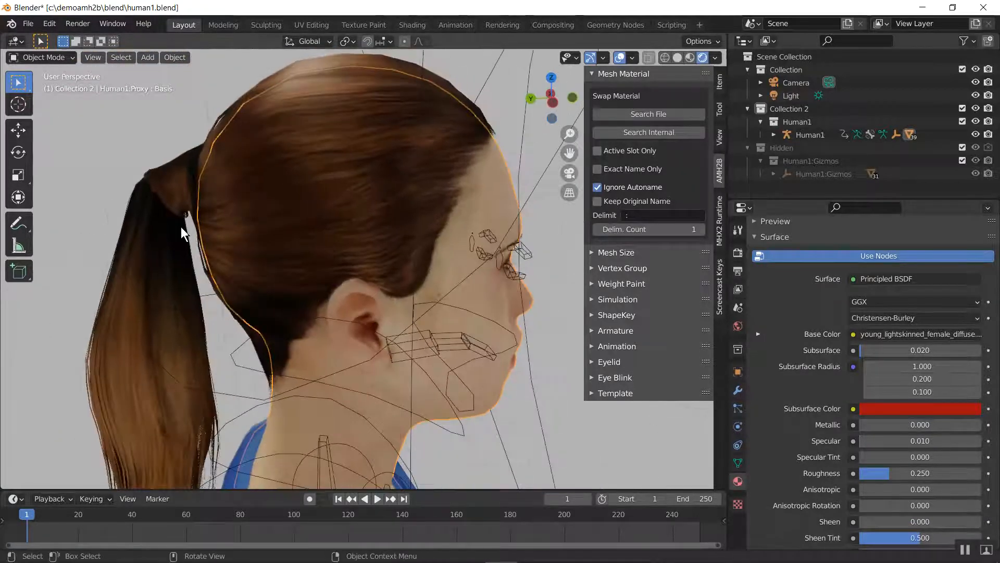
{"action": "left_click", "coordinate": [180, 226]}
{"action": "middle_click_drag", "start_coordinate": [255, 201], "coordinate": [318, 323]}
{"action": "scroll", "coordinate": [823, 439], "scroll_direction": "down", "scroll_amount": 2}
{"action": "scroll", "coordinate": [823, 440], "scroll_direction": "up", "scroll_amount": 3}
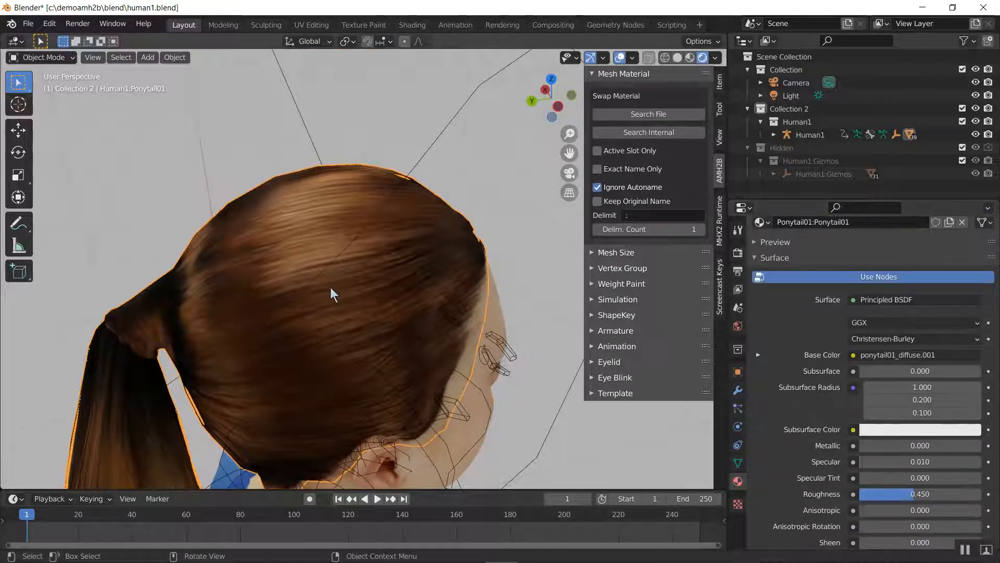
{"action": "middle_click_drag", "start_coordinate": [330, 287], "coordinate": [356, 261]}
Collapse AMH2B's Mesh Material tools, clear the selection, and expand the Mesh Size tools
{"action": "left_click", "coordinate": [632, 75]}
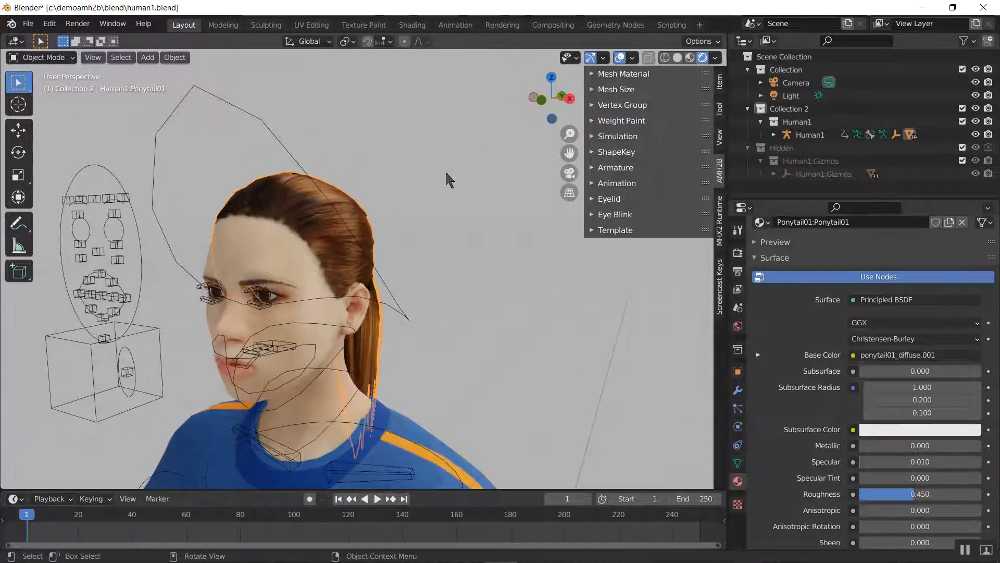
{"action": "left_click", "coordinate": [419, 247]}
{"action": "middle_click_drag", "start_coordinate": [290, 353], "coordinate": [417, 301], "text": "shift"}
{"action": "left_click", "coordinate": [626, 92]}
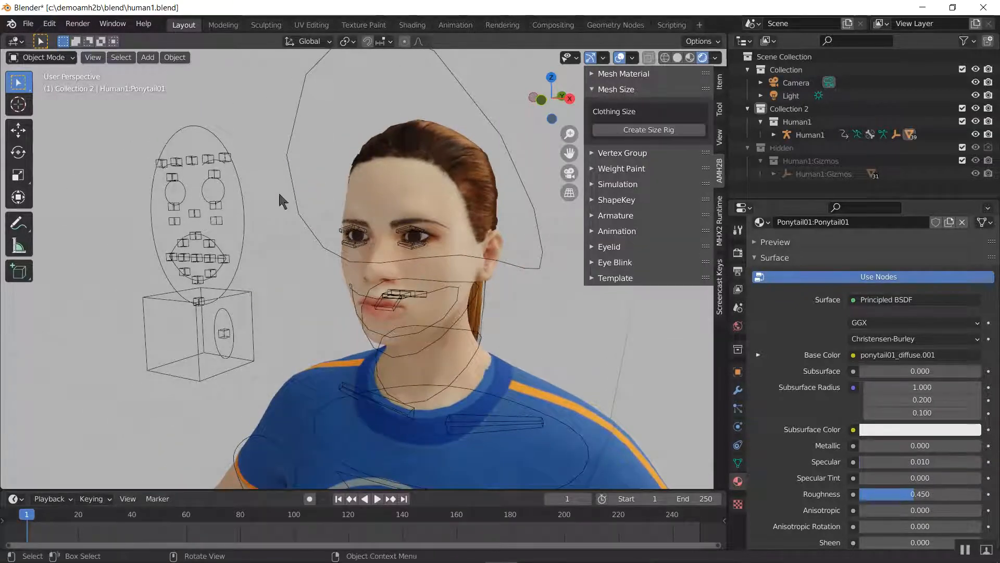
Select the casual suit mesh, switch the viewport to Solid shading, and inspect the right sleeve opening up close
{"action": "middle_click_drag", "start_coordinate": [278, 192], "coordinate": [518, 169]}
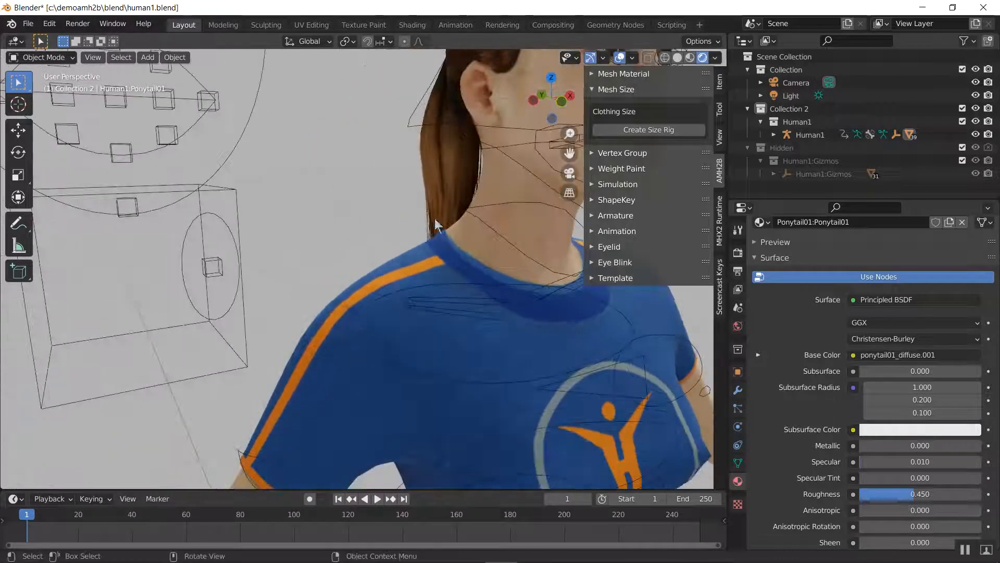
{"action": "scroll", "coordinate": [419, 245], "scroll_direction": "down", "scroll_amount": 3}
{"action": "left_click", "coordinate": [358, 353]}
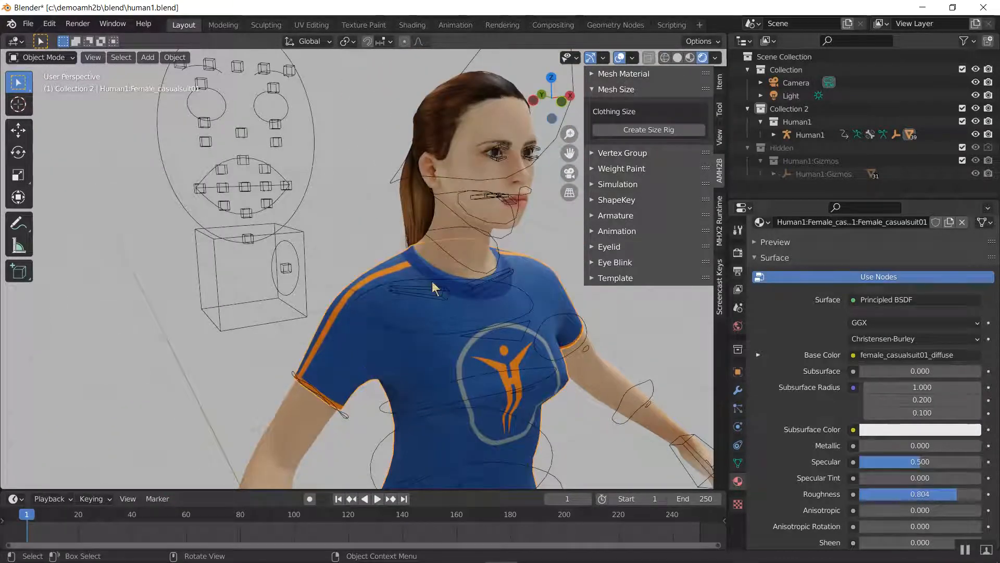
{"action": "key", "text": "z"}
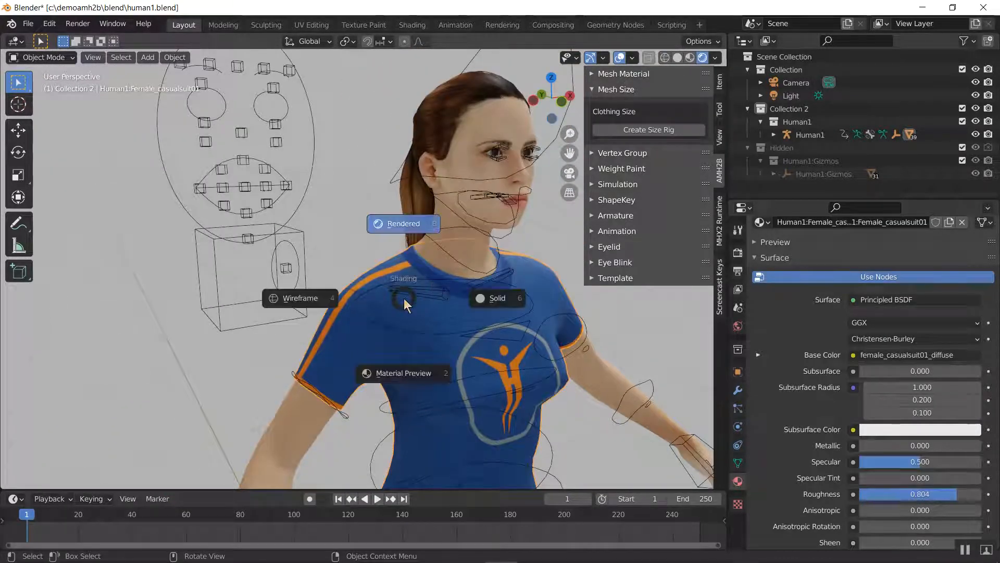
{"action": "left_click", "coordinate": [470, 308]}
{"action": "scroll", "coordinate": [317, 326], "scroll_direction": "up", "scroll_amount": 4}
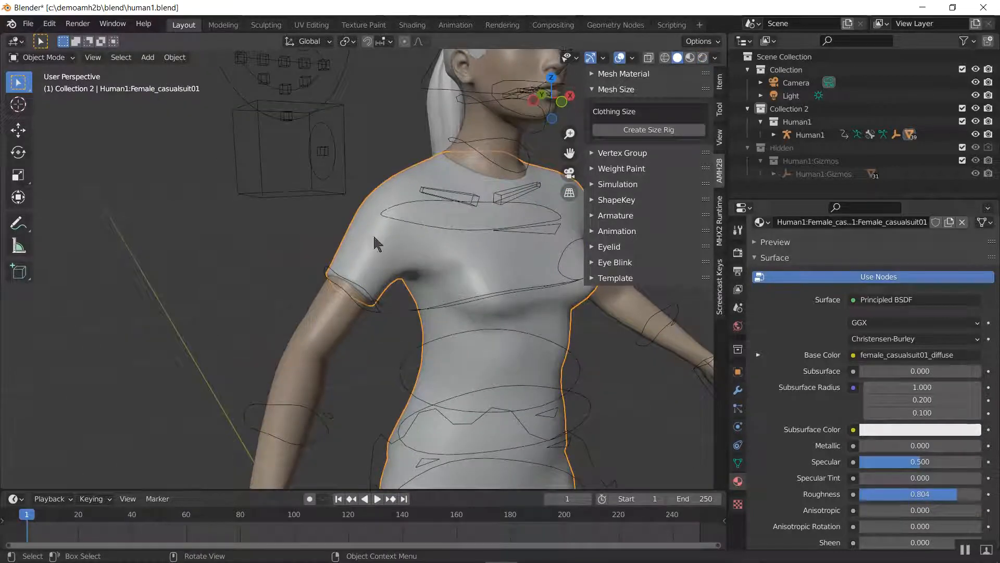
{"action": "scroll", "coordinate": [354, 298], "scroll_direction": "up", "scroll_amount": 5}
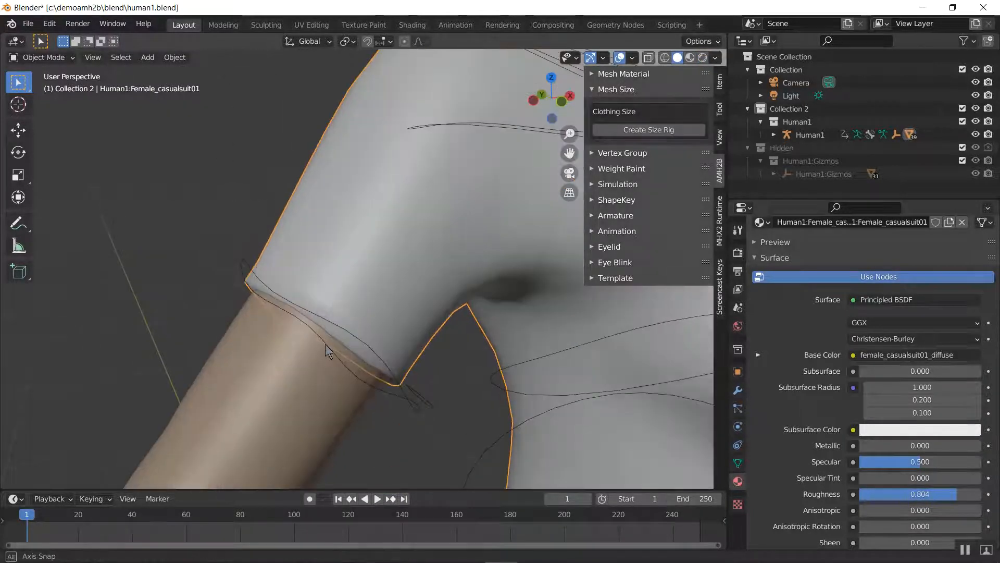
{"action": "middle_click_drag", "start_coordinate": [325, 344], "coordinate": [345, 308]}
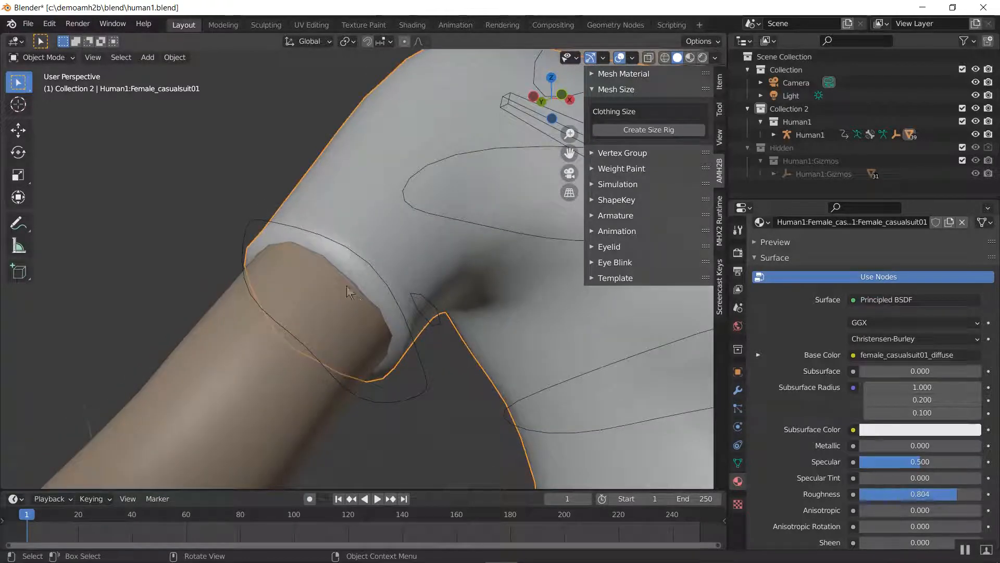
{"action": "scroll", "coordinate": [336, 274], "scroll_direction": "down", "scroll_amount": 2}
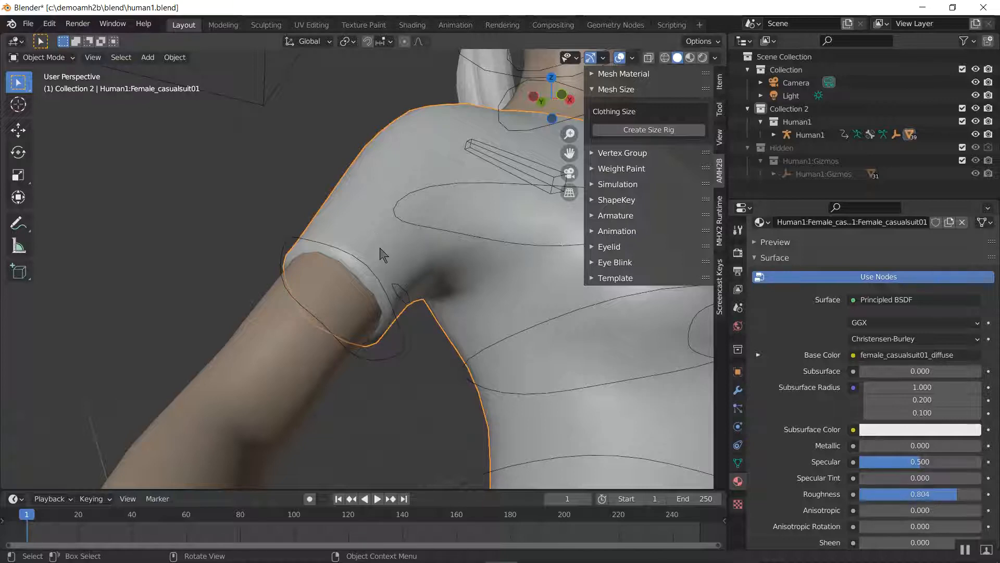
Put the Human1 rig in Pose Mode and unlock the X and Z scale of the upper_arm.fk.R bone
{"action": "left_click", "coordinate": [380, 248]}
{"action": "left_click", "coordinate": [387, 223]}
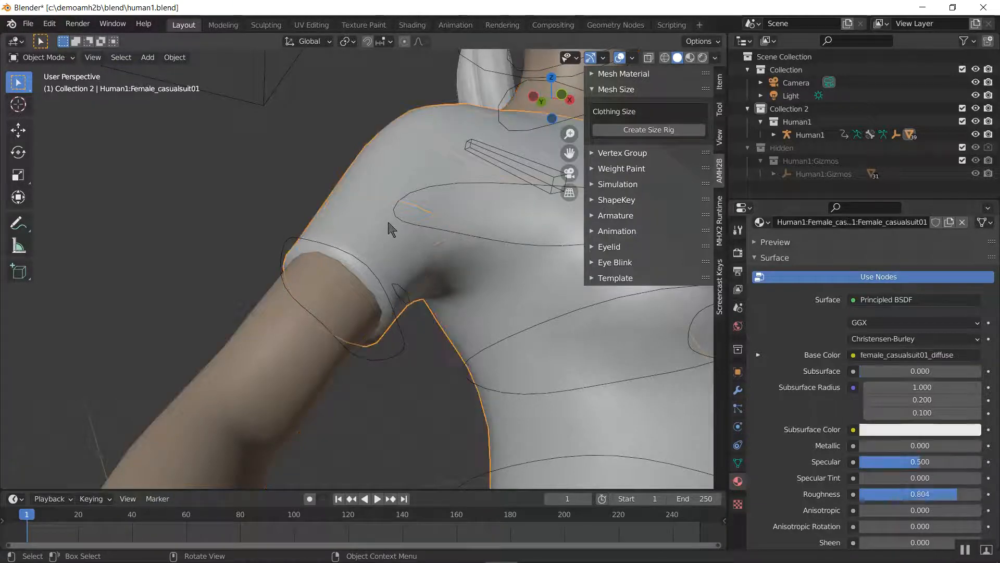
{"action": "left_click", "coordinate": [349, 260]}
{"action": "left_click", "coordinate": [260, 104]}
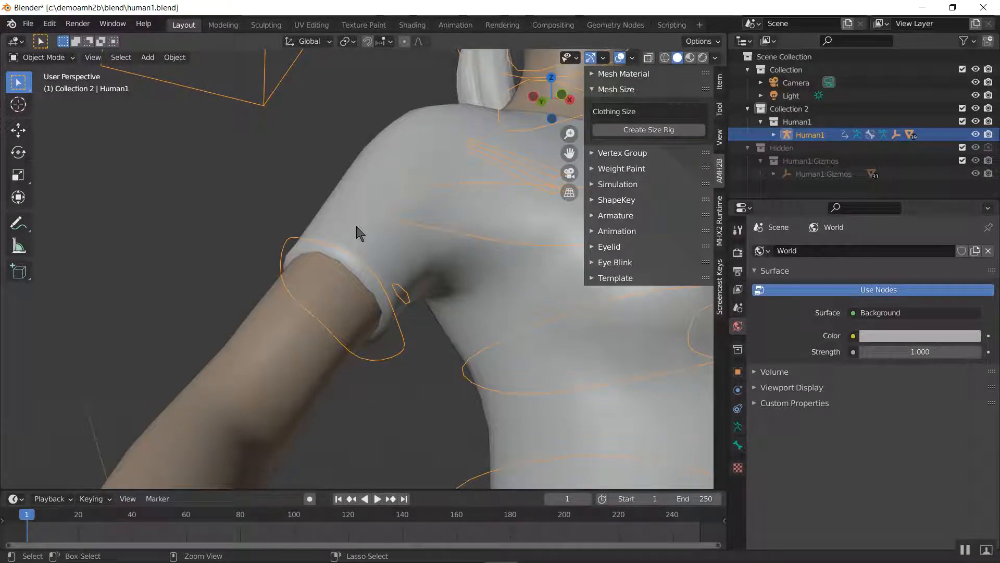
{"action": "key", "text": "ctrl+Tab"}
{"action": "left_click", "coordinate": [358, 257]}
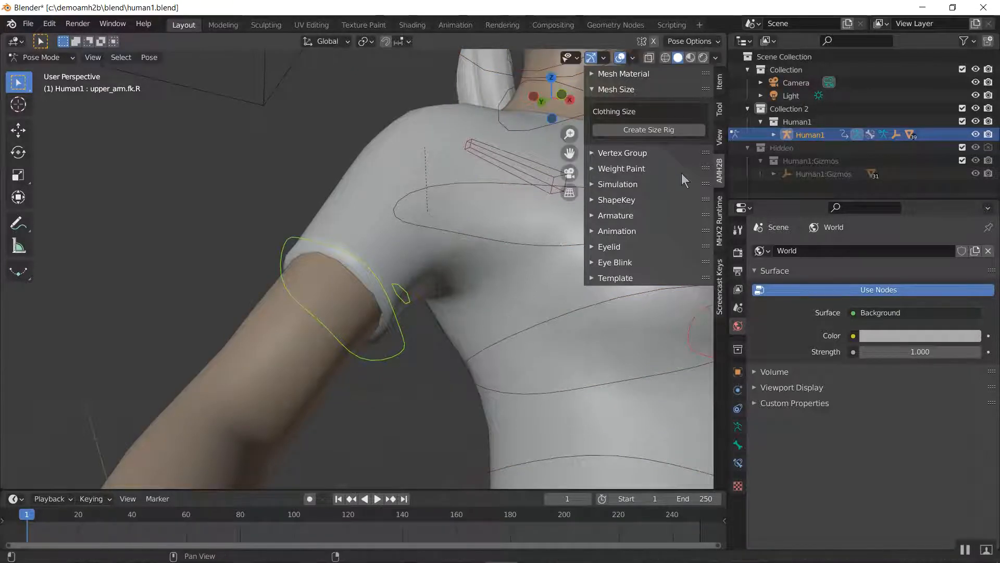
{"action": "left_click", "coordinate": [719, 86]}
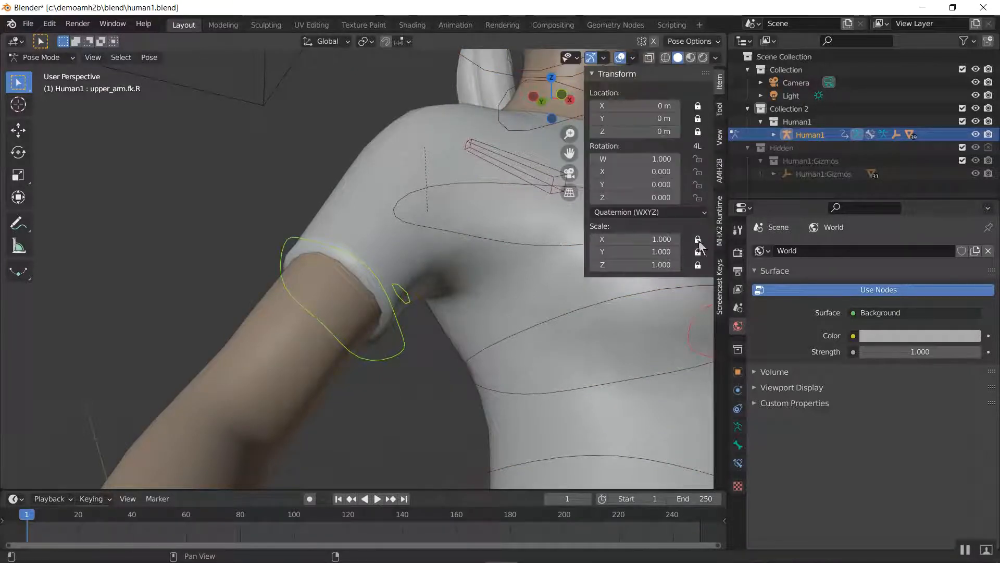
{"action": "left_click", "coordinate": [698, 240]}
Try scaling the upper_arm.fk.R bone down to about 0.645 and up to about 1.178, cancelling each attempt
{"action": "key", "text": "s"}
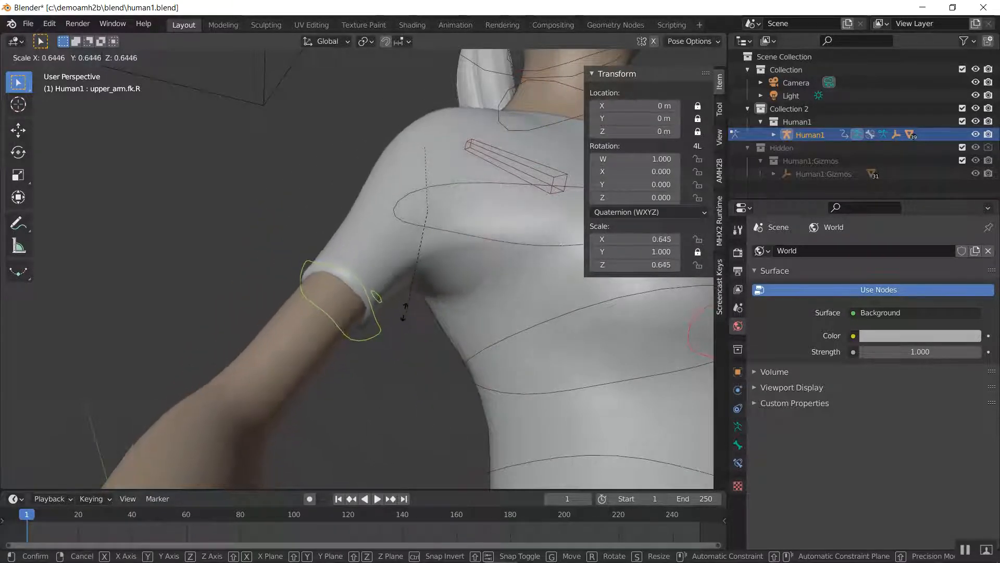
{"action": "right_click", "coordinate": [413, 345]}
{"action": "middle_click_drag", "start_coordinate": [375, 342], "coordinate": [523, 341]}
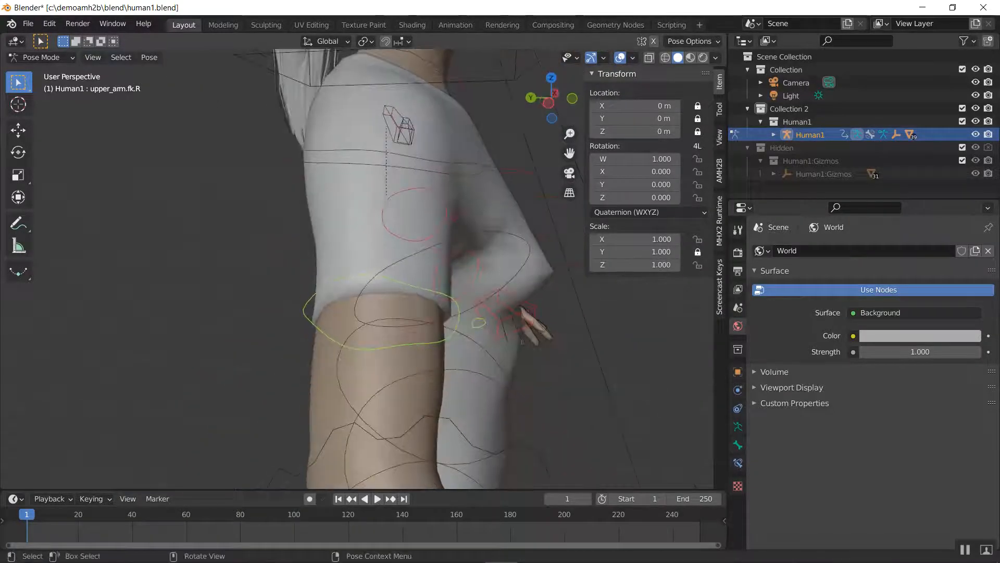
{"action": "key", "text": "s"}
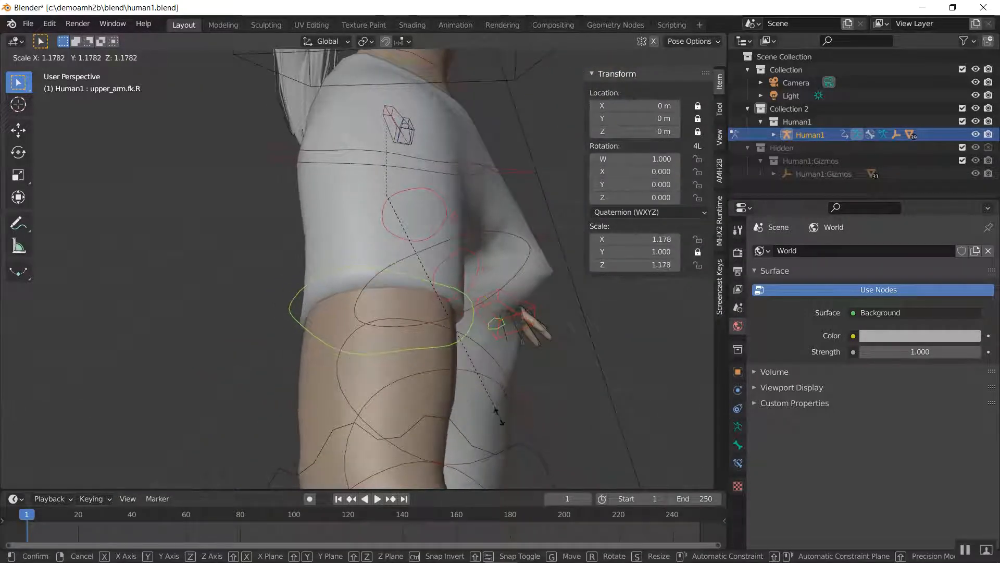
{"action": "right_click", "coordinate": [515, 359]}
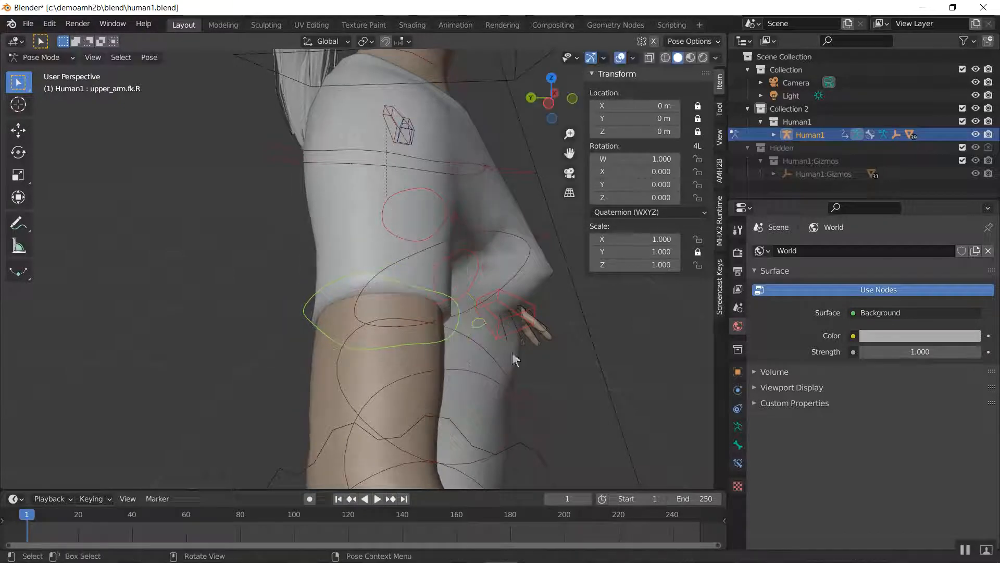
Scale the upper_arm.fk.R bone up to about 1.608 on X and Z, inspect the arm and sleeve, and undo the scaling
{"action": "key", "text": "s"}
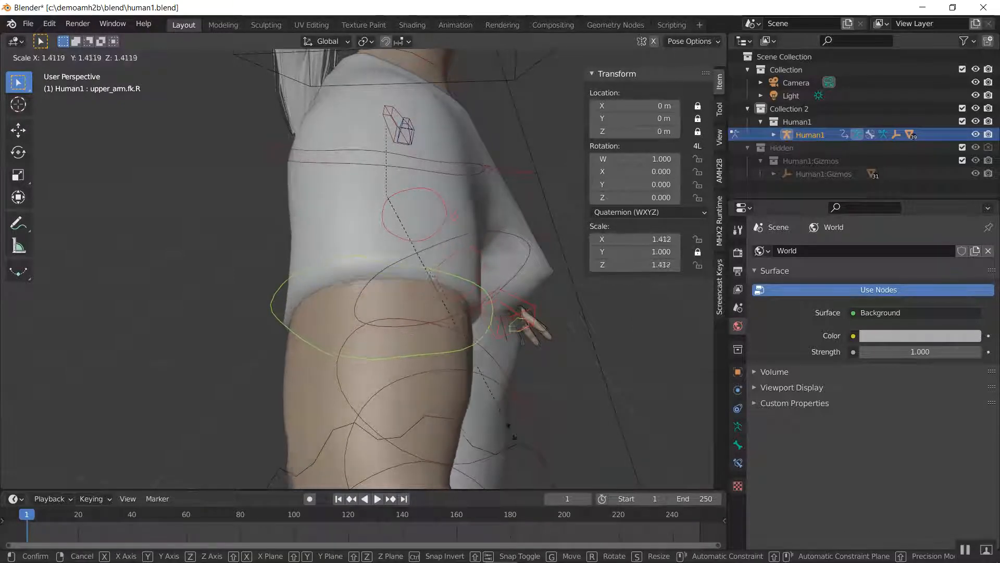
{"action": "left_click", "coordinate": [529, 454]}
{"action": "scroll", "coordinate": [577, 398], "scroll_direction": "down", "scroll_amount": 5}
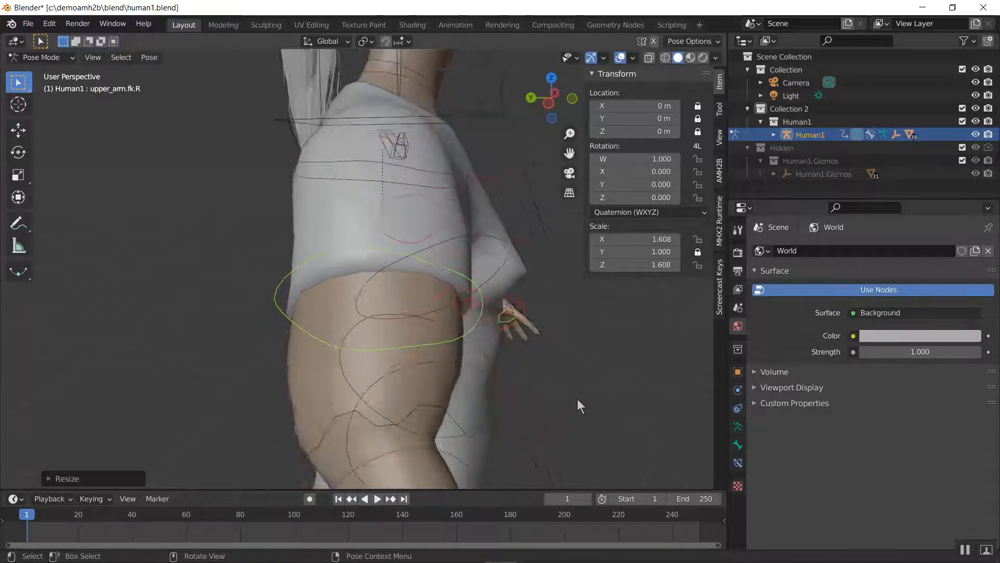
{"action": "middle_click_drag", "start_coordinate": [540, 389], "coordinate": [463, 390]}
{"action": "scroll", "coordinate": [459, 376], "scroll_direction": "down", "scroll_amount": 4}
{"action": "scroll", "coordinate": [464, 390], "scroll_direction": "up", "scroll_amount": 6}
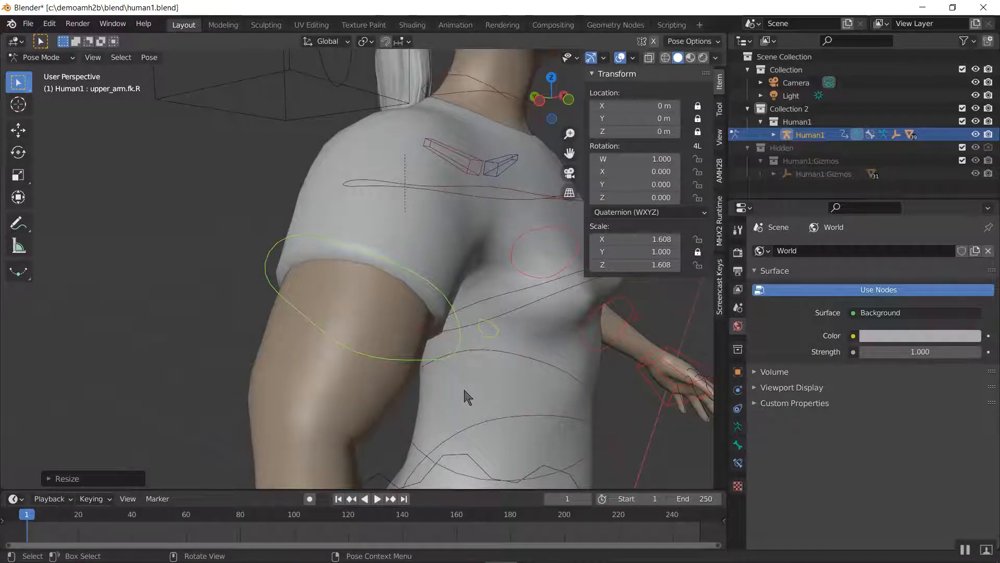
{"action": "key", "text": "ctrl+z"}
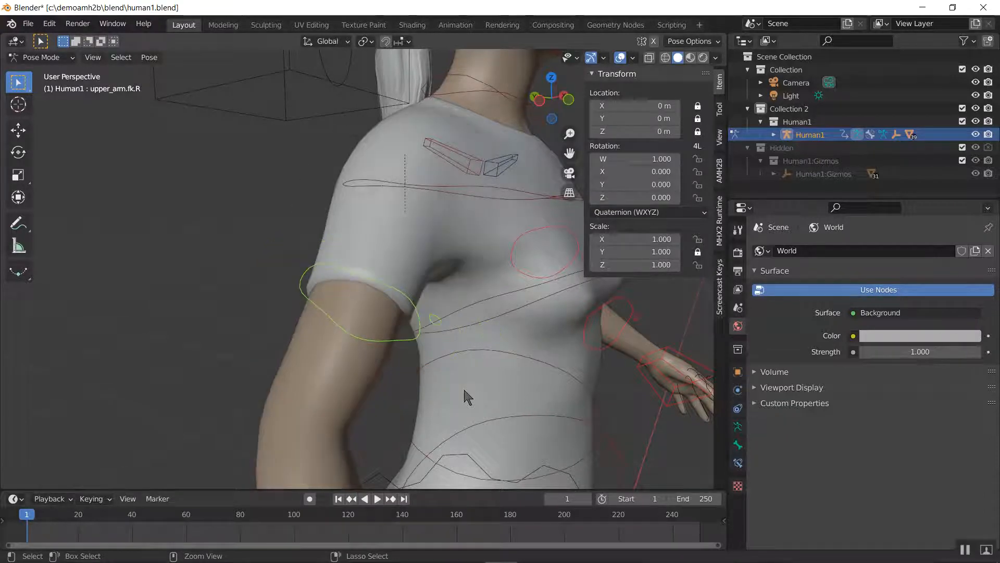
Return to Object Mode, select the casual suit mesh together with the Human1 rig, and create an AMH2B clothing size rig
{"action": "key", "text": "ctrl+Tab"}
{"action": "left_click", "coordinate": [398, 243]}
{"action": "right_click", "coordinate": [398, 243]}
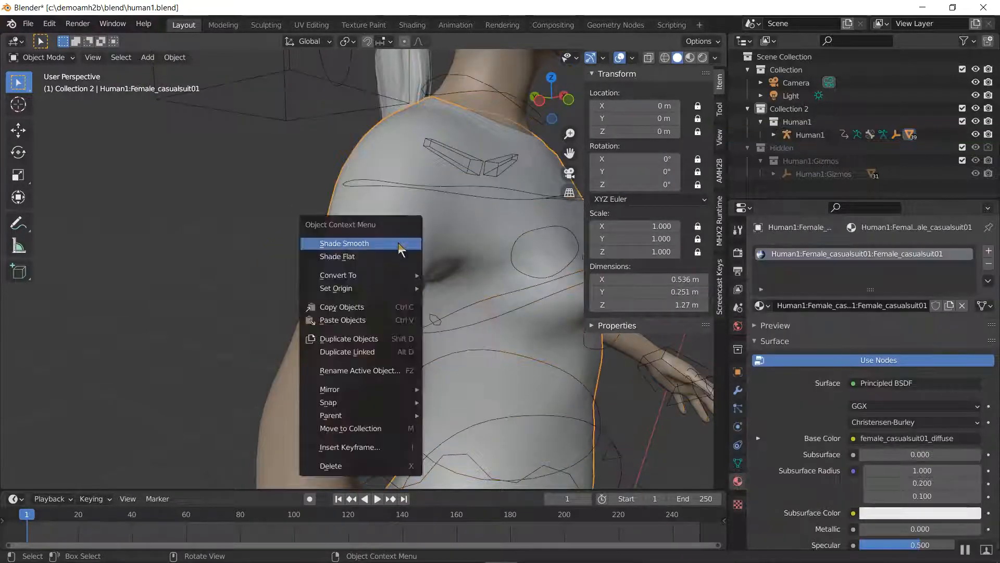
{"action": "key", "text": "shift"}
{"action": "left_click", "coordinate": [289, 67], "text": "shift"}
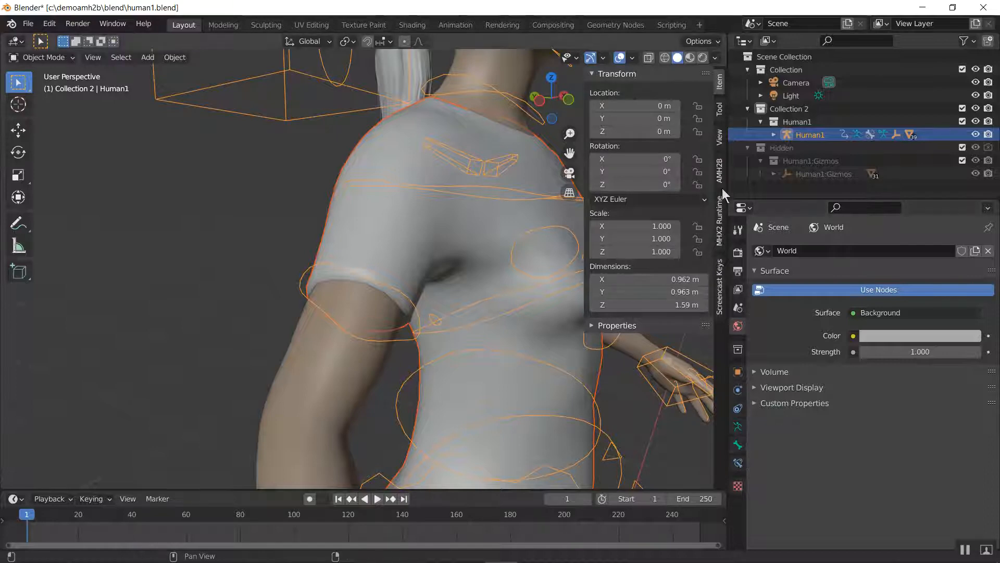
{"action": "left_click", "coordinate": [721, 172]}
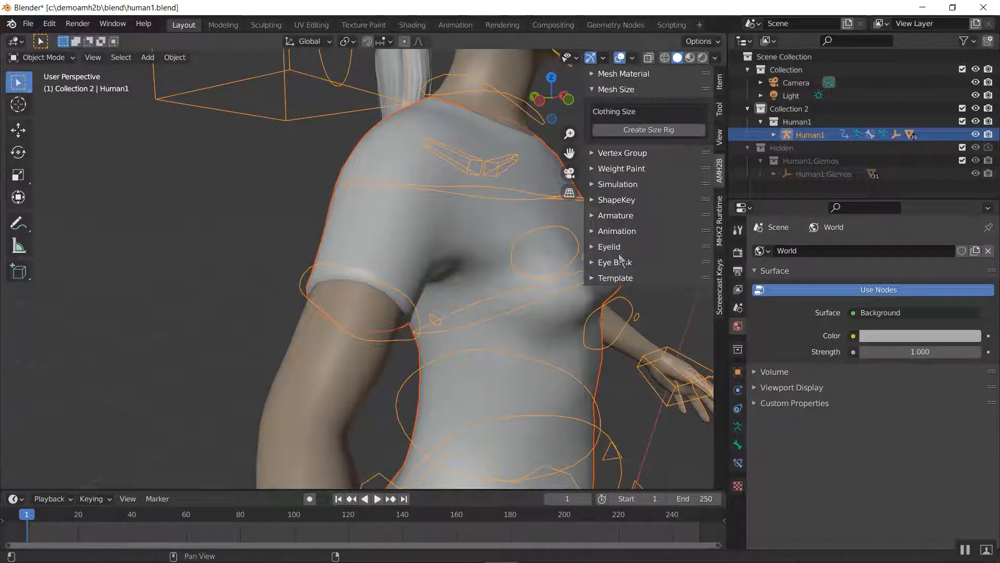
{"action": "left_click", "coordinate": [630, 132]}
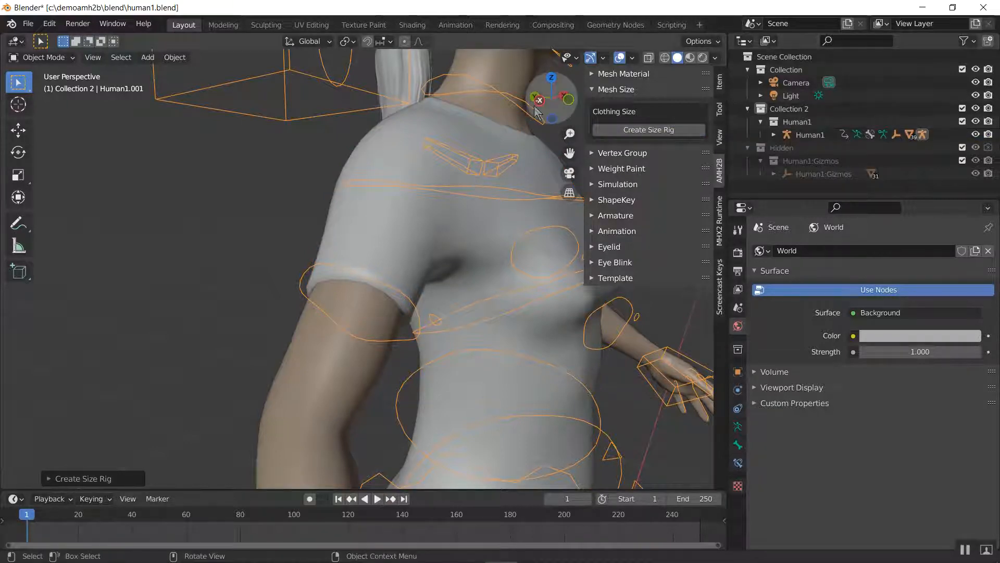
Expand the Human1 rig's hierarchy to find the new size rig, and hide the original Human1 rig
{"action": "left_click", "coordinate": [774, 135]}
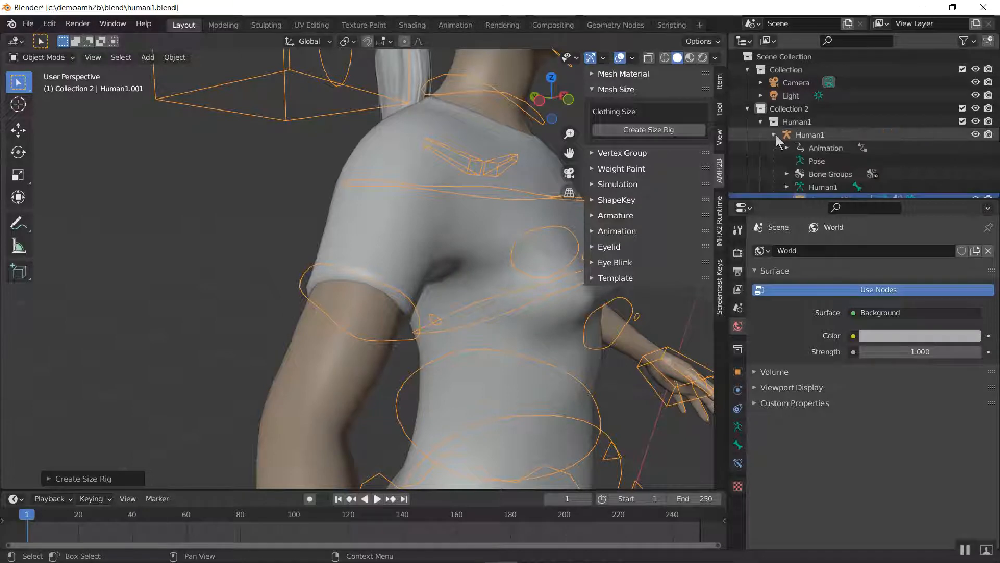
{"action": "scroll", "coordinate": [787, 136], "scroll_direction": "down", "scroll_amount": 4}
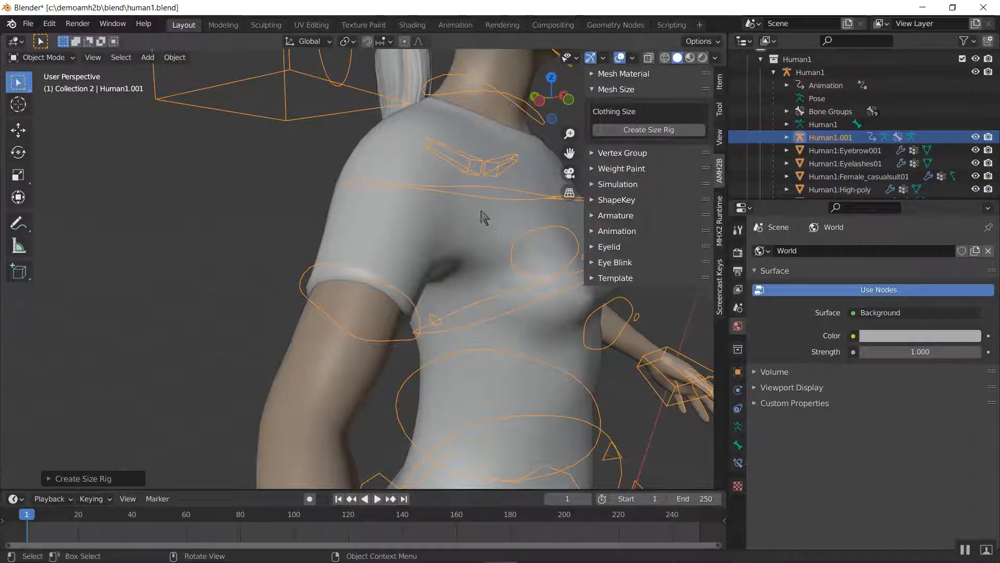
{"action": "scroll", "coordinate": [480, 212], "scroll_direction": "down", "scroll_amount": 2}
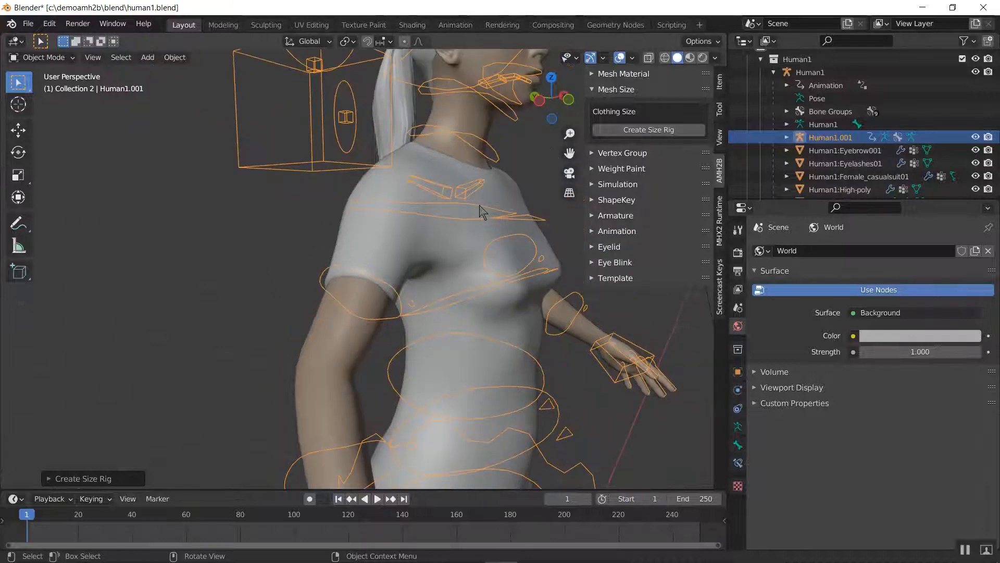
{"action": "scroll", "coordinate": [479, 212], "scroll_direction": "down", "scroll_amount": 3}
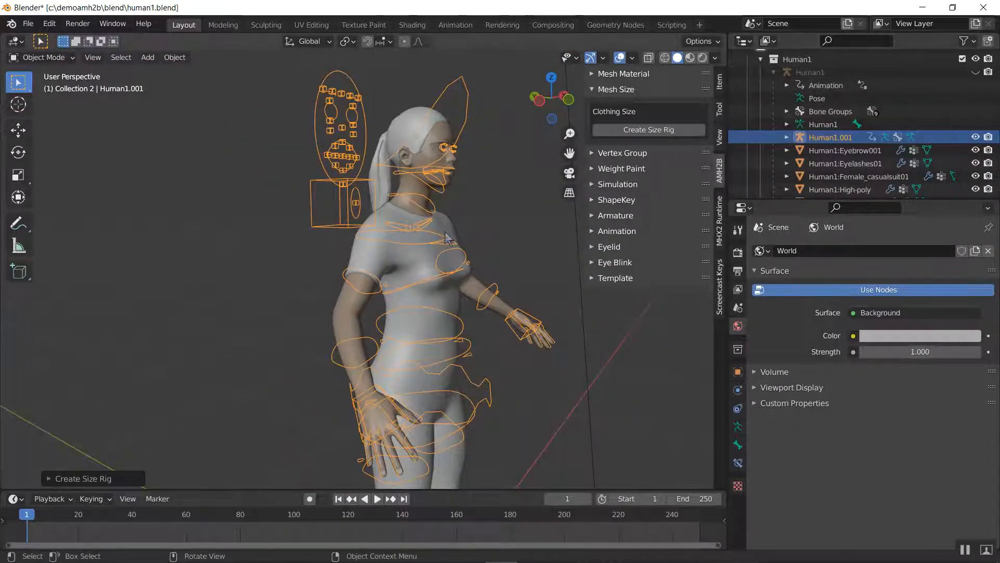
Put the Human1.001 size rig in Pose Mode, show its transform values, and select the upper_arm.fk.L bone
{"action": "scroll", "coordinate": [401, 247], "scroll_direction": "up", "scroll_amount": 3}
{"action": "key", "text": "ctrl+Tab"}
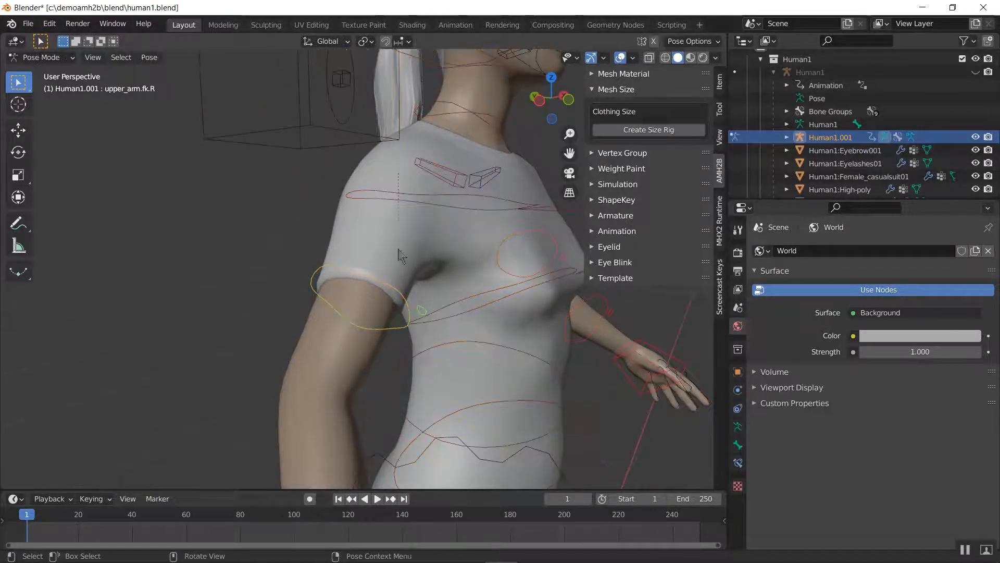
{"action": "scroll", "coordinate": [438, 344], "scroll_direction": "up", "scroll_amount": 1}
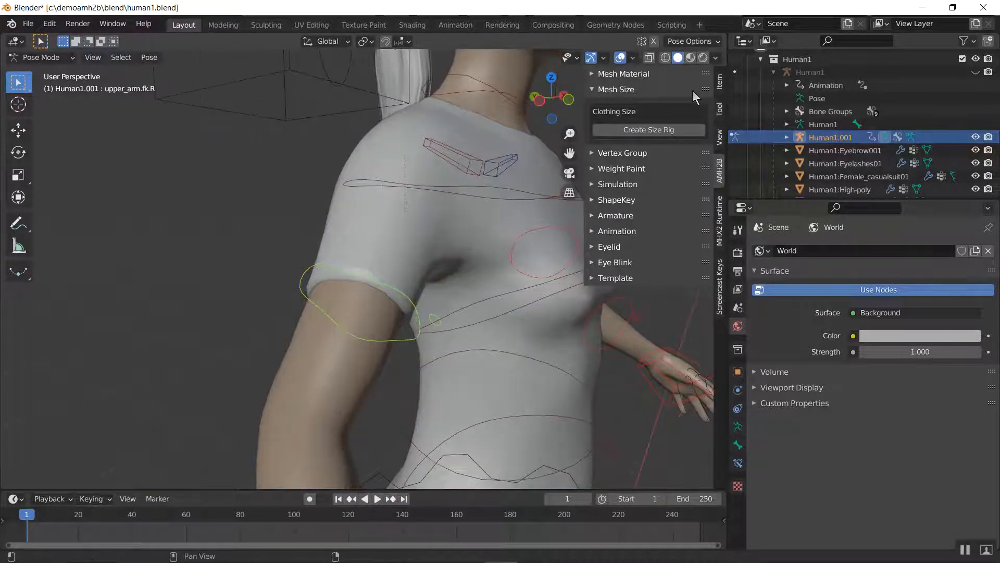
{"action": "left_click", "coordinate": [720, 86]}
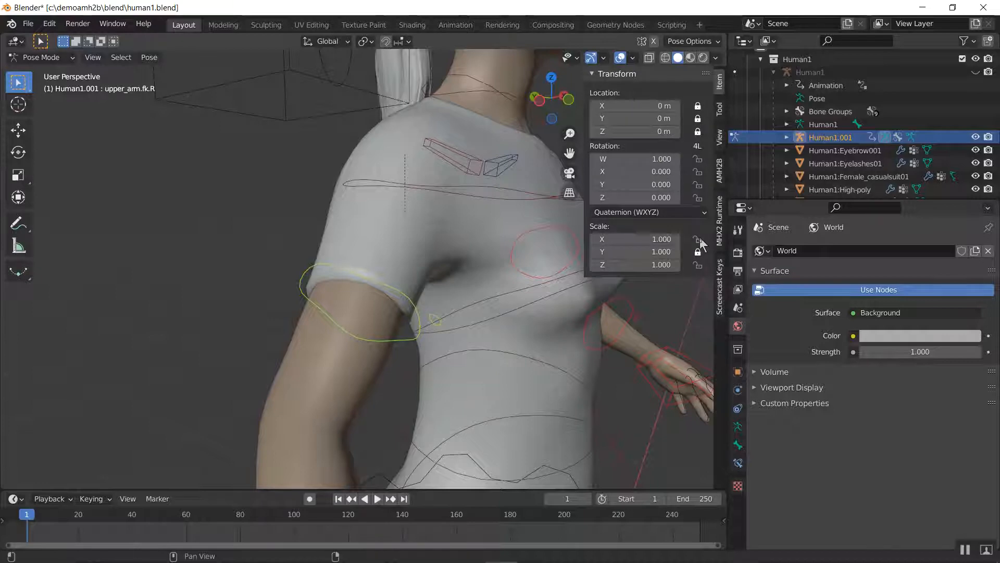
{"action": "middle_click_drag", "start_coordinate": [568, 263], "coordinate": [385, 254]}
{"action": "scroll", "coordinate": [385, 254], "scroll_direction": "down", "scroll_amount": 7}
{"action": "middle_click_drag", "start_coordinate": [452, 274], "coordinate": [397, 287]}
{"action": "left_click", "coordinate": [417, 280]}
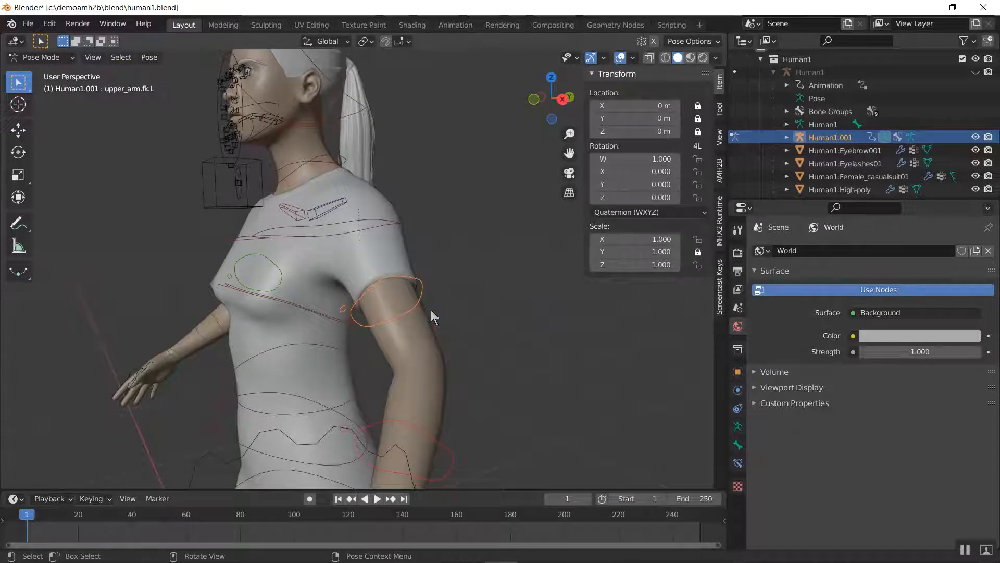
Scale the size rig's upper_arm.fk.L bone up to about 1.295 on X and Z and view the widened sleeve
{"action": "scroll", "coordinate": [431, 309], "scroll_direction": "up", "scroll_amount": 5}
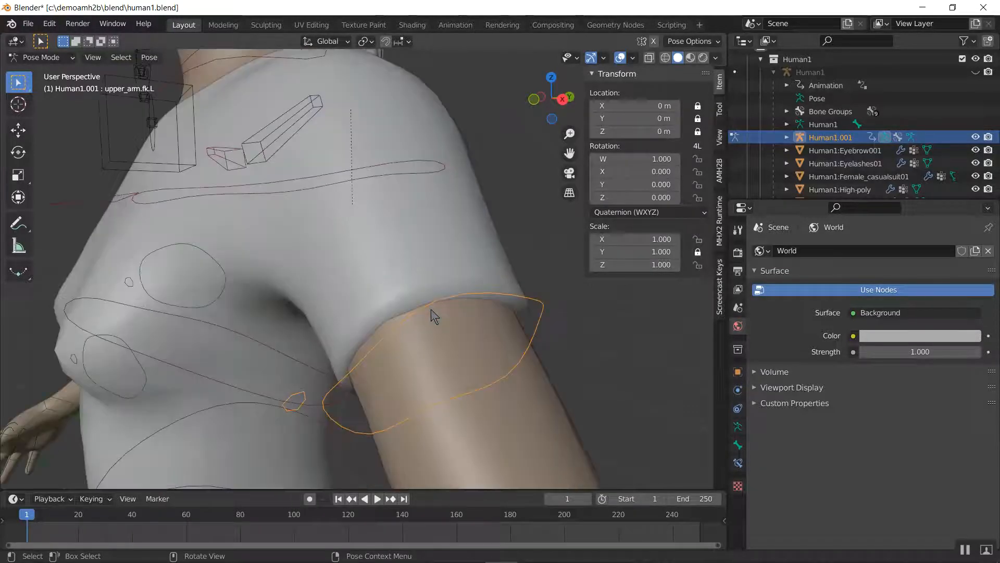
{"action": "left_click", "coordinate": [314, 108]}
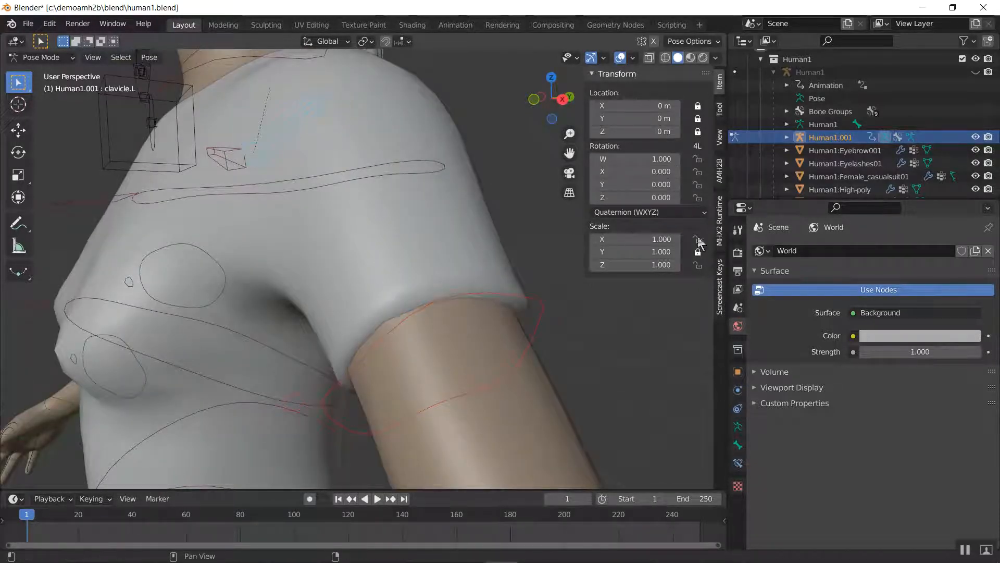
{"action": "left_click", "coordinate": [536, 302]}
{"action": "left_click", "coordinate": [720, 172]}
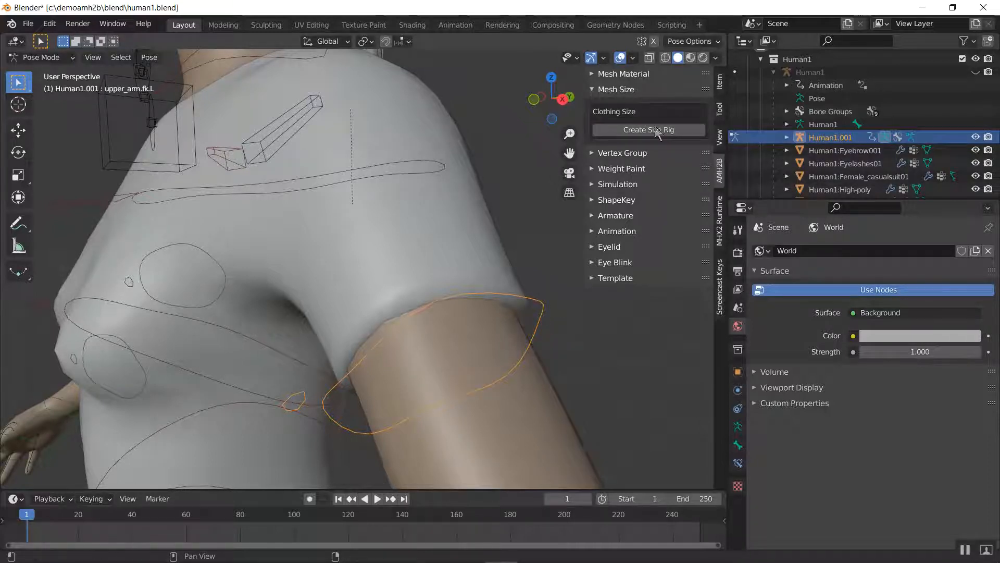
{"action": "key", "text": "s"}
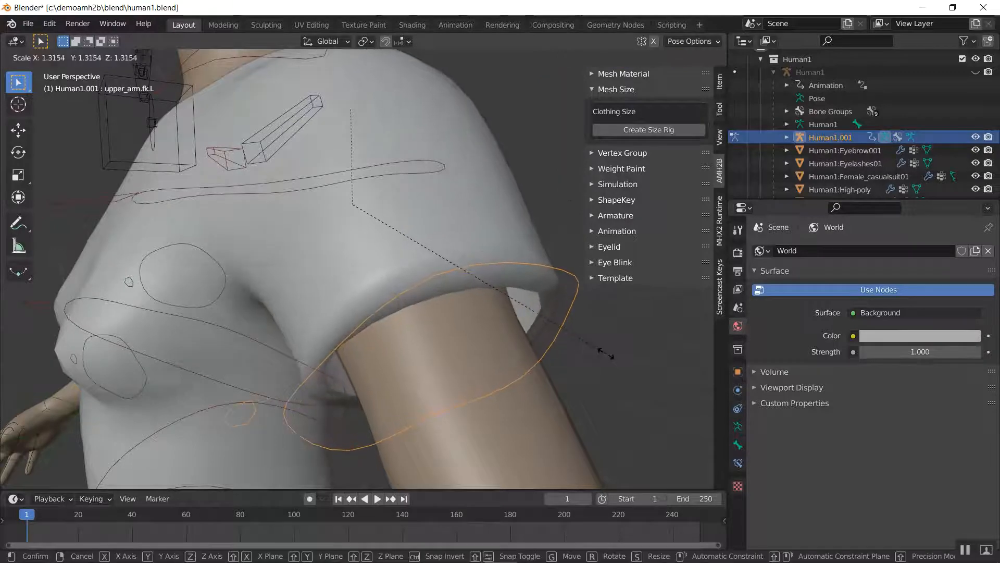
{"action": "left_click", "coordinate": [573, 364]}
{"action": "middle_click_drag", "start_coordinate": [522, 330], "coordinate": [517, 328]}
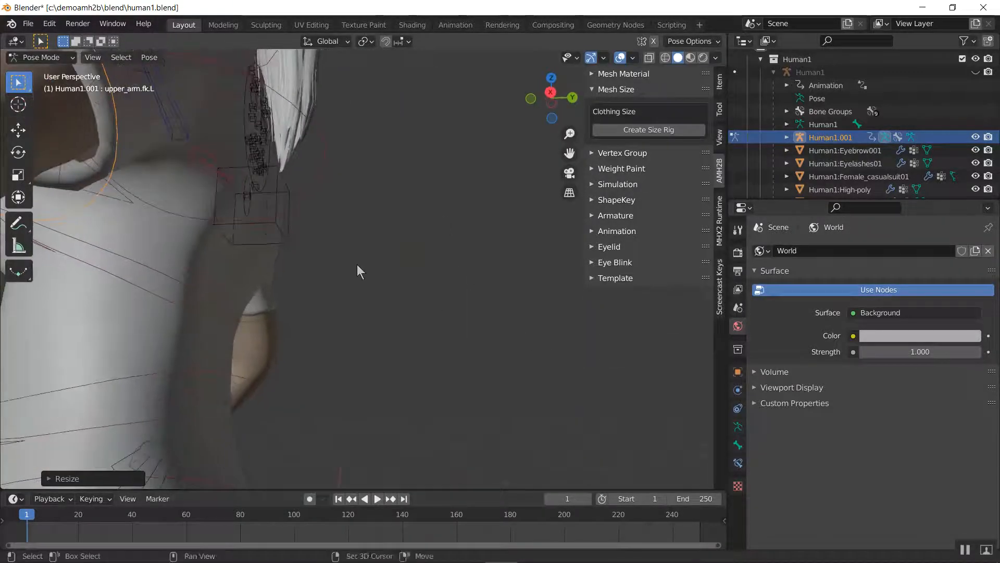
{"action": "middle_click_drag", "start_coordinate": [358, 264], "coordinate": [475, 344], "text": "shift"}
{"action": "middle_click_drag", "start_coordinate": [335, 292], "coordinate": [680, 261]}
Unlock the Y scale of upper_arm.fk.L and enlarge the bone to about 1.437 on X and Z and 1.109 on Y
{"action": "left_click", "coordinate": [717, 83]}
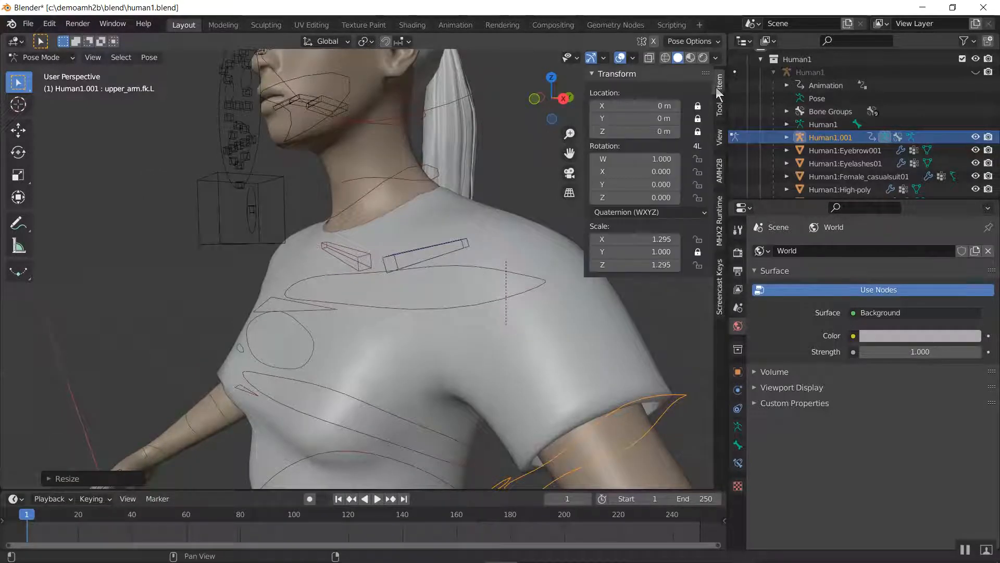
{"action": "left_click", "coordinate": [697, 252]}
{"action": "middle_click_drag", "start_coordinate": [533, 381], "coordinate": [380, 332], "text": "shift"}
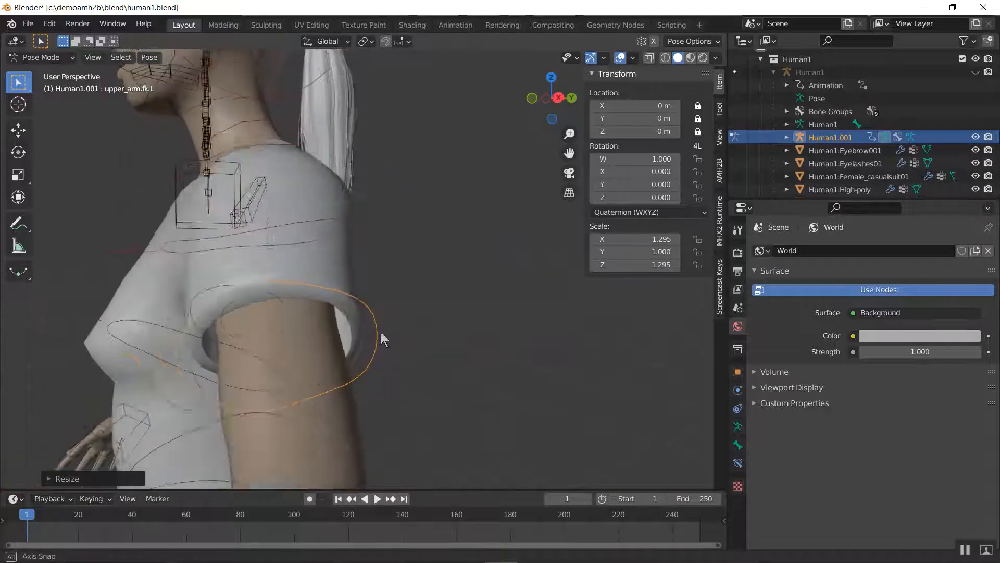
{"action": "key", "text": "s"}
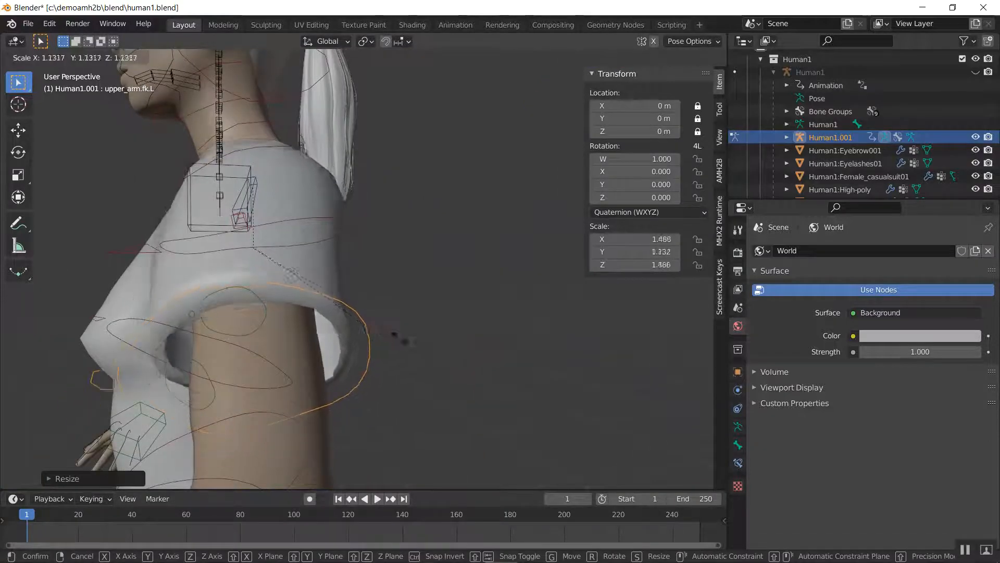
{"action": "left_click", "coordinate": [397, 339]}
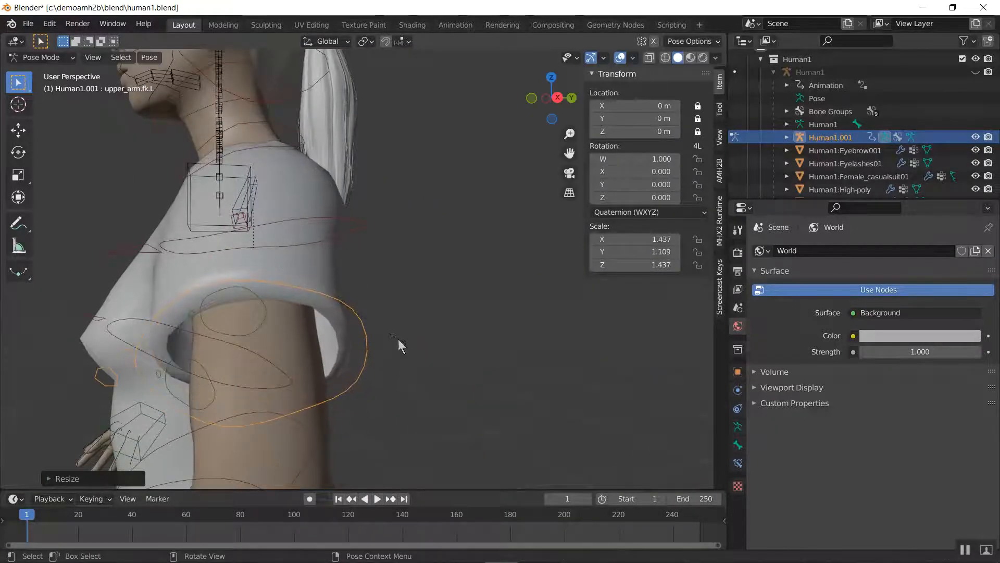
Scale upper_arm.fk.L down to about 1.251 on X and Z and 0.966 on Y
{"action": "middle_click_drag", "start_coordinate": [398, 344], "coordinate": [360, 282]}
{"action": "scroll", "coordinate": [414, 314], "scroll_direction": "down", "scroll_amount": 5}
{"action": "scroll", "coordinate": [360, 278], "scroll_direction": "up", "scroll_amount": 5}
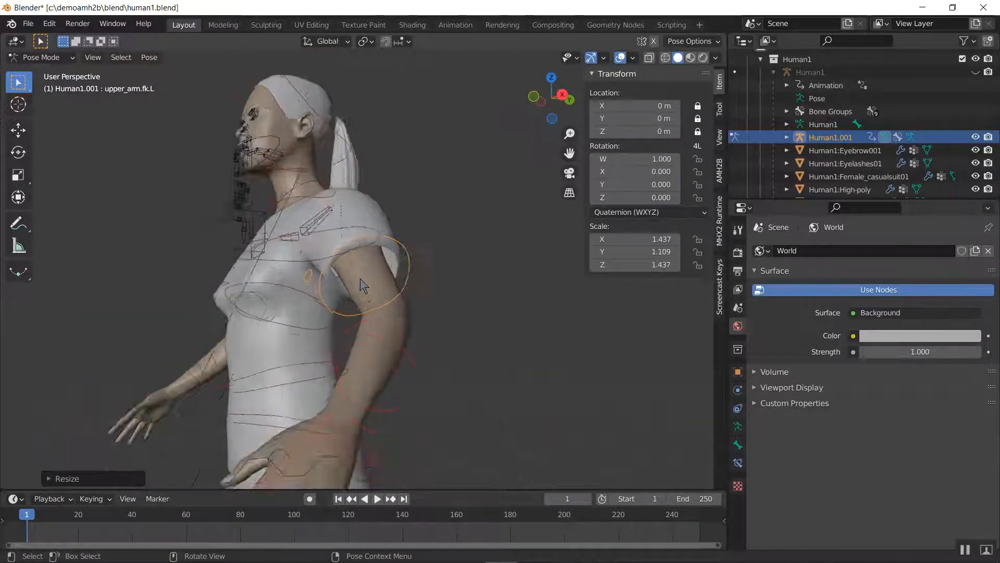
{"action": "key", "text": "s"}
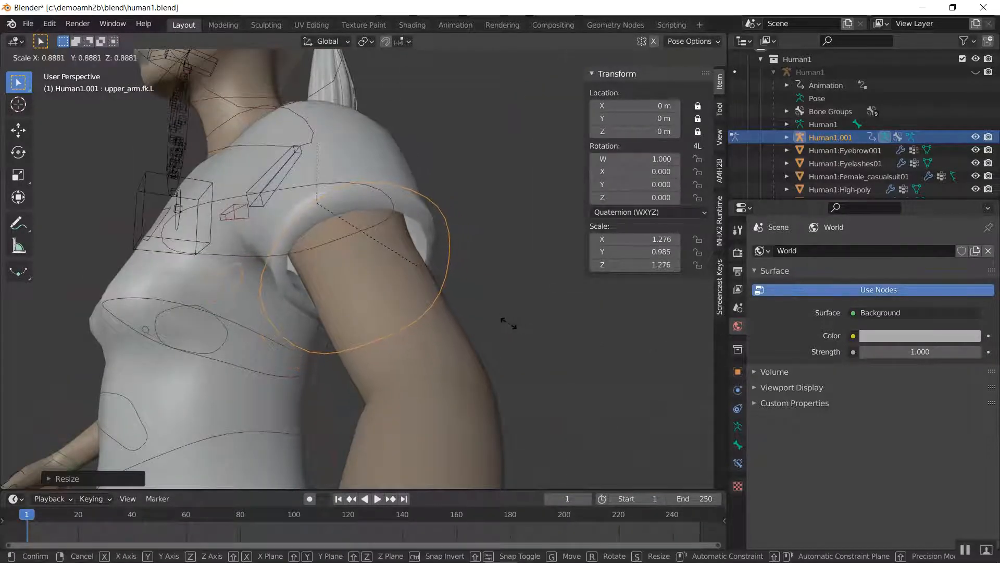
{"action": "left_click", "coordinate": [476, 321]}
Inspect the resized left sleeve around the arm from several angles and look through the available pose operations
{"action": "middle_click_drag", "start_coordinate": [476, 321], "coordinate": [383, 256]}
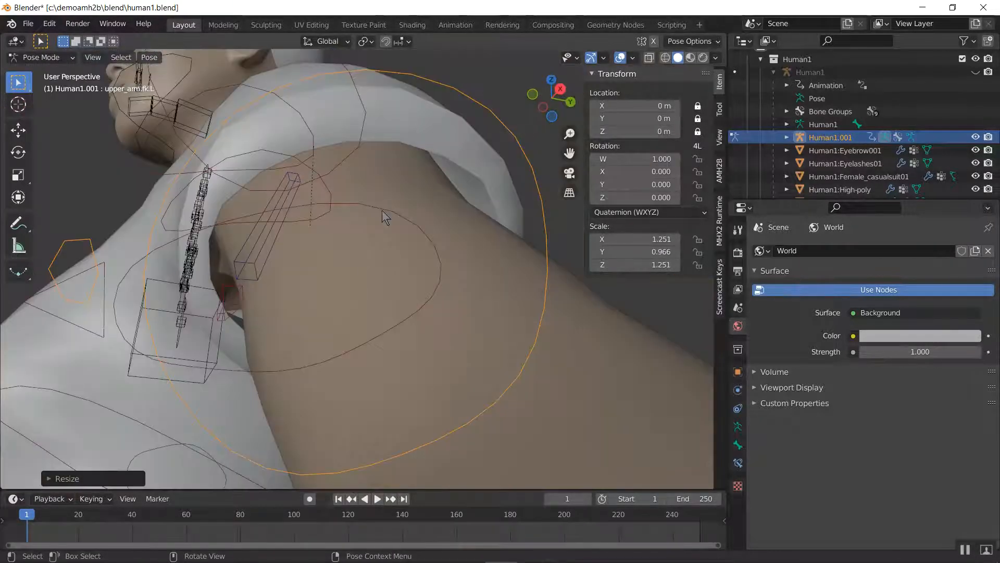
{"action": "mouse_move", "coordinate": [399, 291]}
{"action": "middle_mouse_down"}
{"action": "mouse_move", "coordinate": [381, 274]}
{"action": "mouse_move", "coordinate": [404, 277]}
{"action": "middle_mouse_up"}
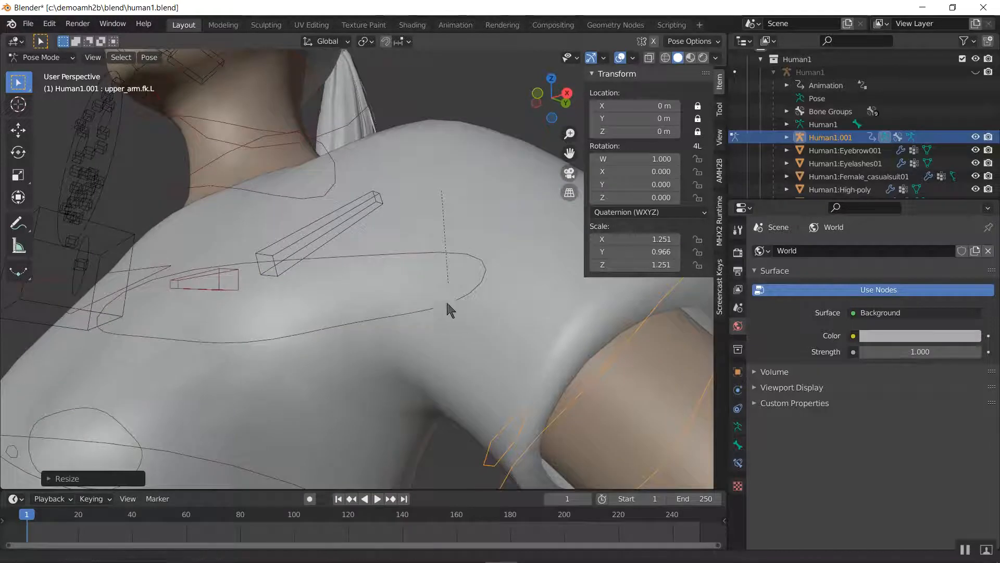
{"action": "middle_click_drag", "start_coordinate": [449, 306], "coordinate": [372, 272]}
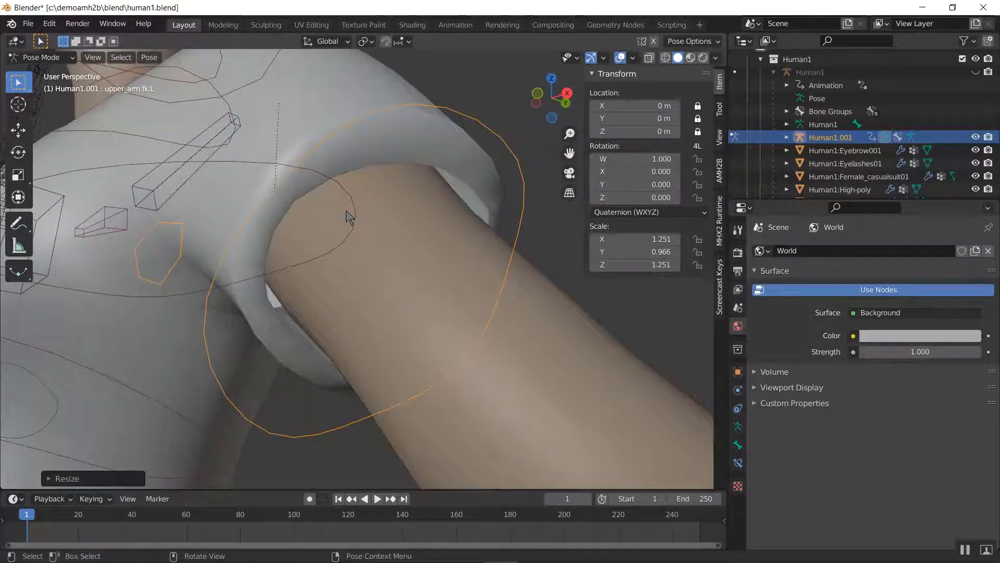
{"action": "middle_click_drag", "start_coordinate": [345, 210], "coordinate": [307, 248]}
{"action": "scroll", "coordinate": [417, 297], "scroll_direction": "down", "scroll_amount": 5}
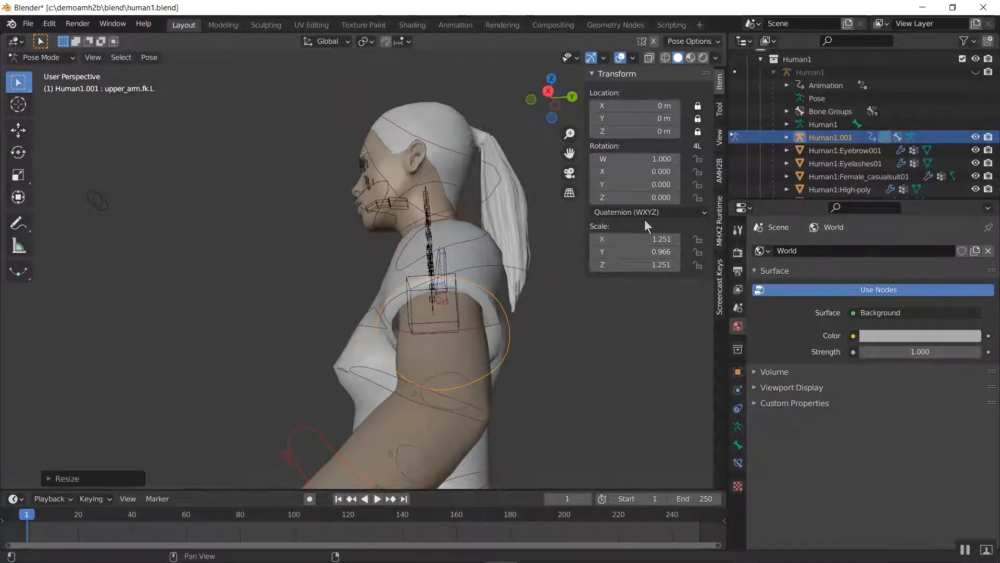
{"action": "middle_click_drag", "start_coordinate": [324, 240], "coordinate": [362, 255]}
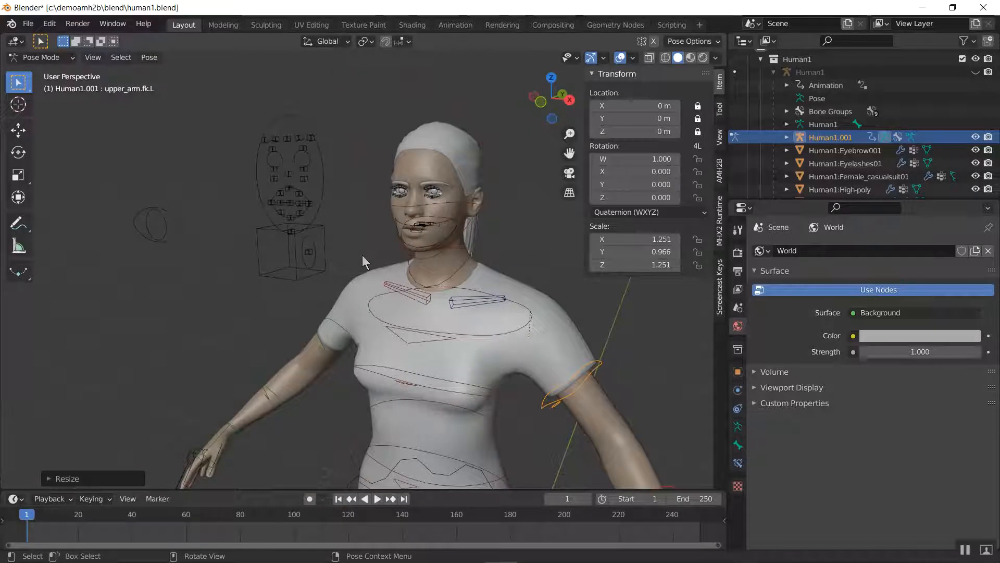
{"action": "left_click", "coordinate": [149, 58]}
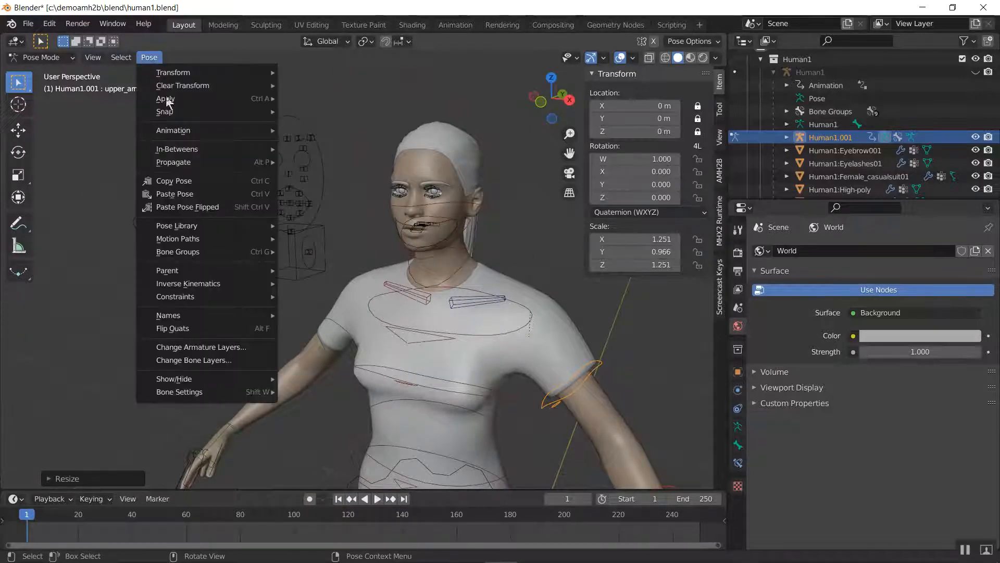
{"action": "left_click", "coordinate": [187, 182]}
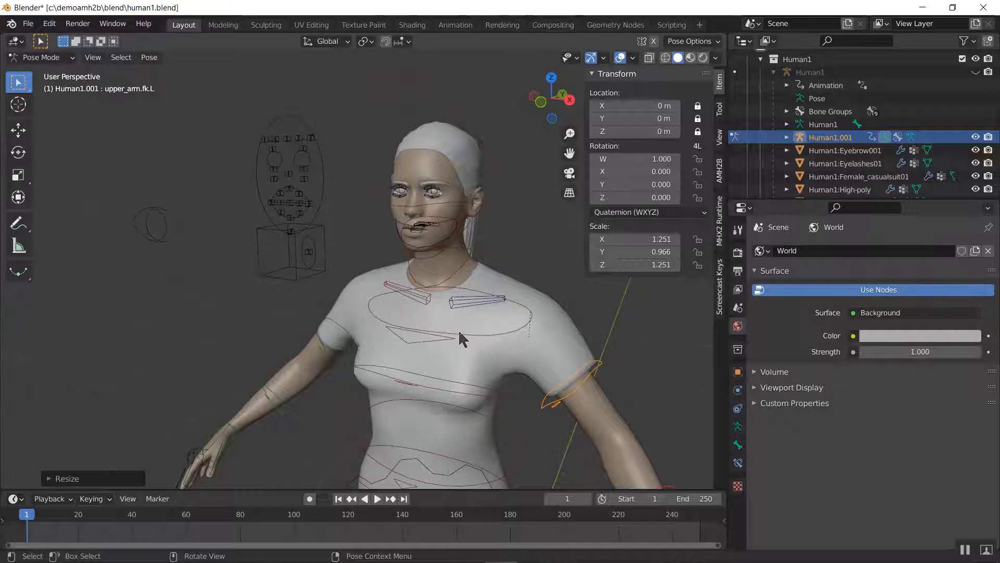
Return the size rig to Object Mode and select the casual suit mesh to examine its ReposeArmature modifier
{"action": "key", "text": "ctrl+Tab"}
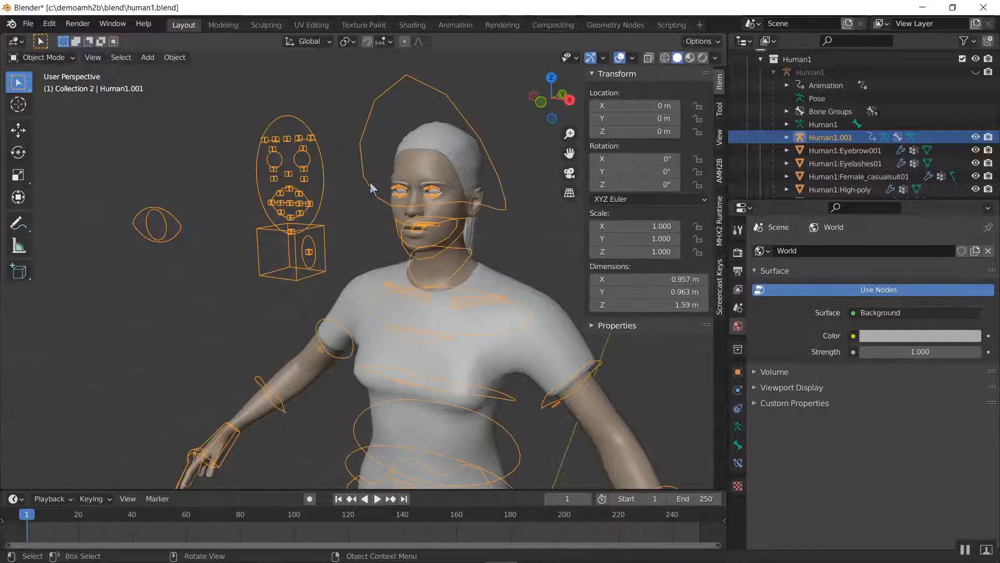
{"action": "left_click", "coordinate": [532, 303]}
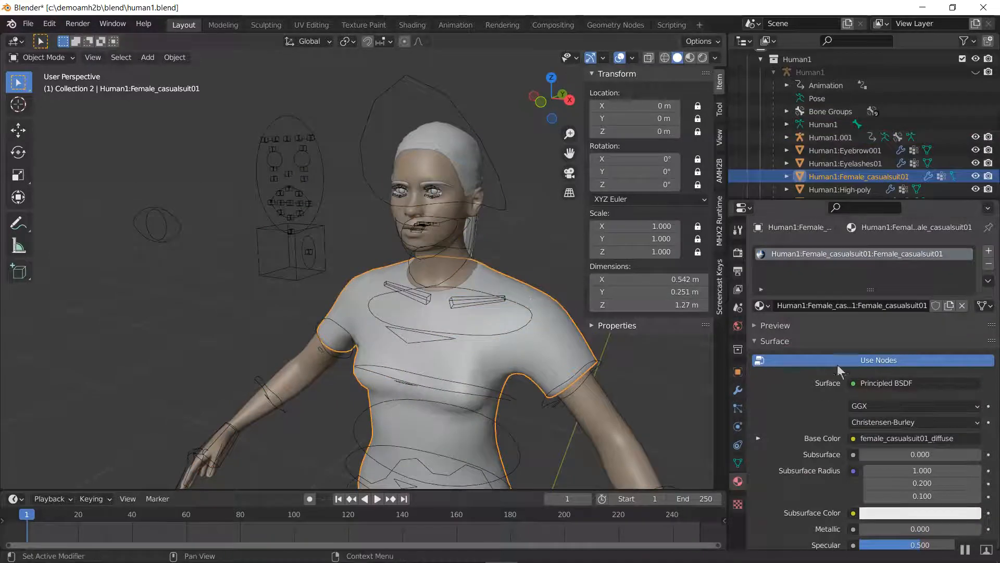
{"action": "left_click", "coordinate": [738, 390]}
{"action": "scroll", "coordinate": [834, 385], "scroll_direction": "down", "scroll_amount": 2}
{"action": "scroll", "coordinate": [859, 338], "scroll_direction": "up", "scroll_amount": 2}
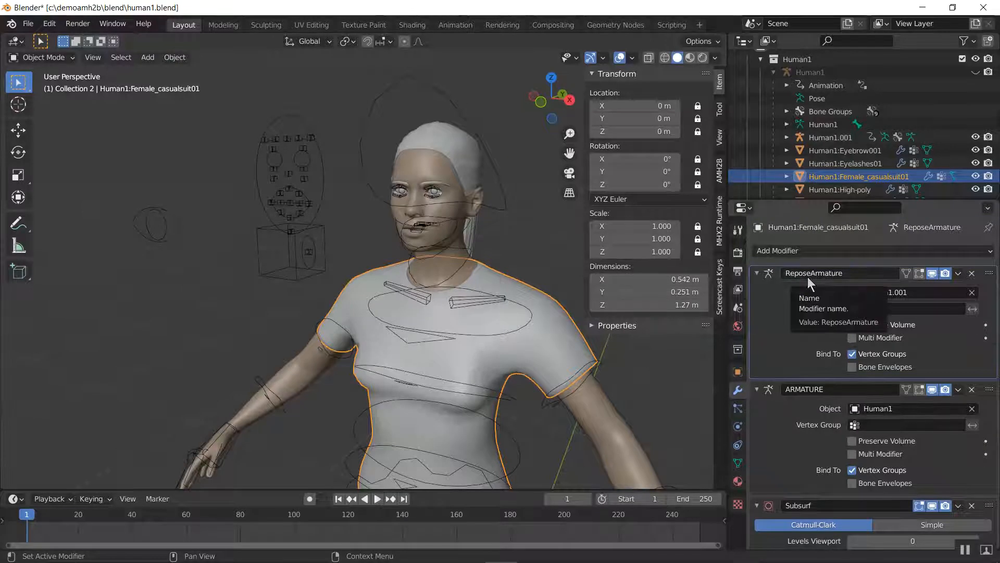
{"action": "left_click", "coordinate": [287, 176]}
{"action": "right_click", "coordinate": [294, 180]}
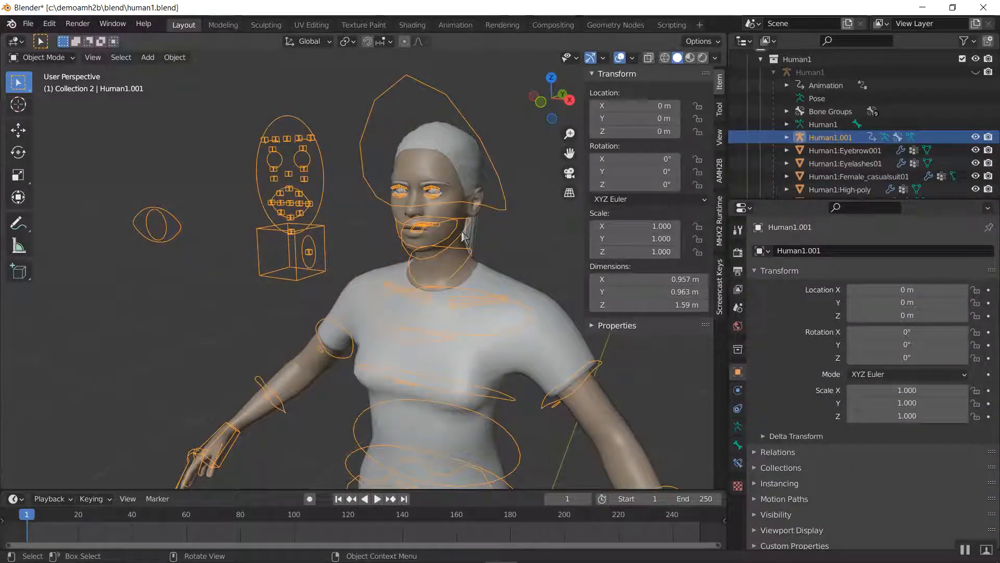
{"action": "left_click", "coordinate": [498, 301]}
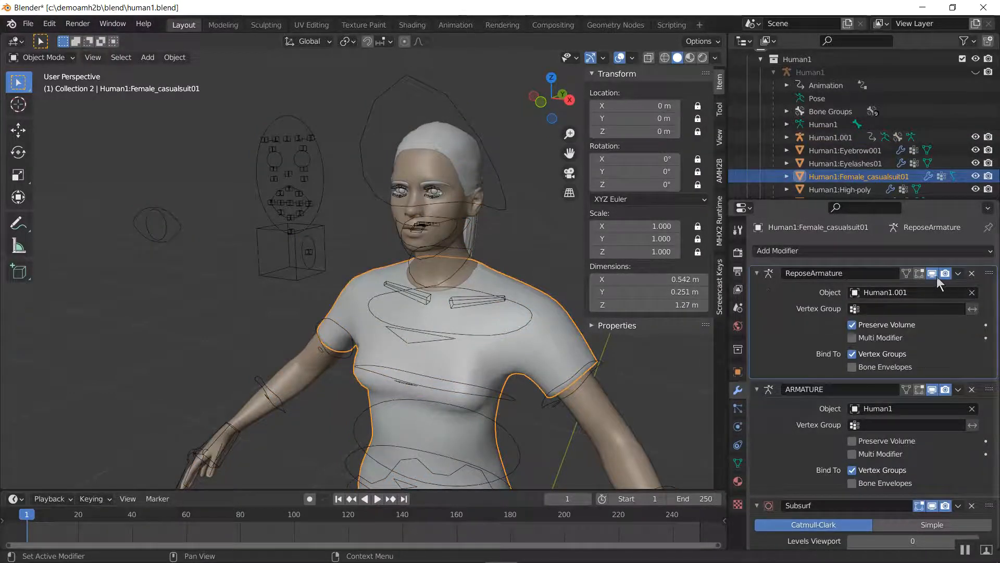
Apply the casual suit's ReposeArmature modifier as a shape key and open the suit's mesh data properties
{"action": "left_click", "coordinate": [958, 273]}
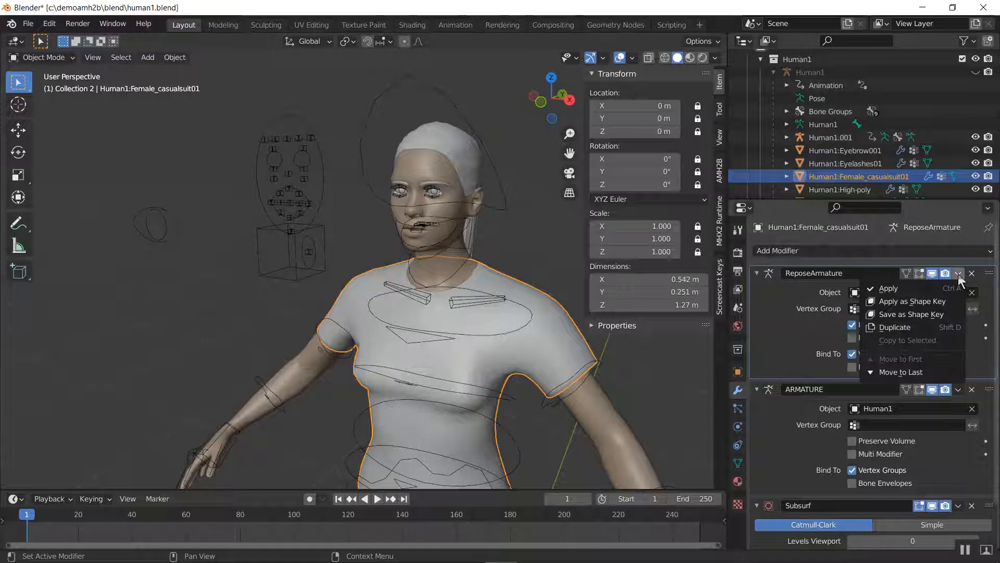
{"action": "left_click", "coordinate": [935, 302]}
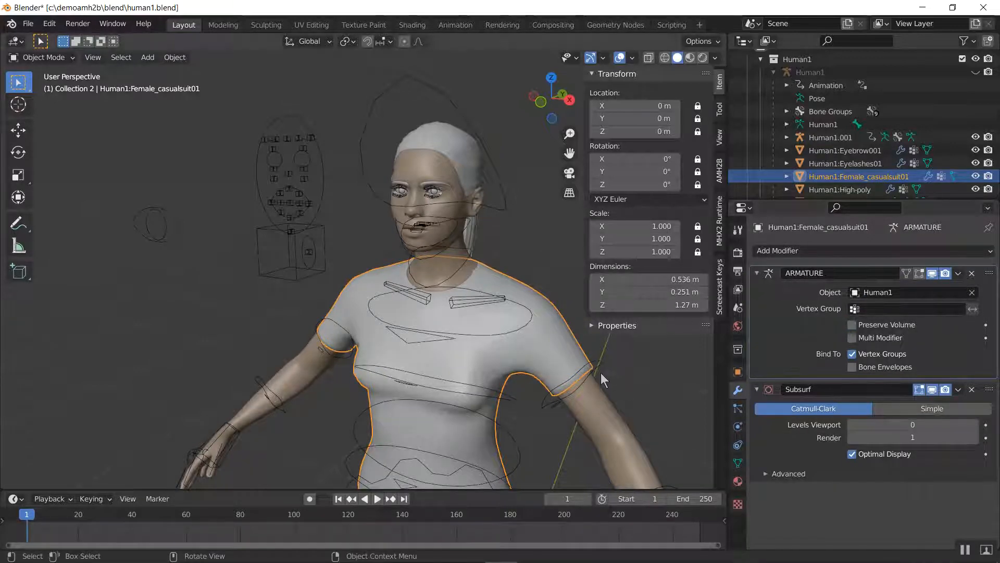
{"action": "middle_click_drag", "start_coordinate": [601, 373], "coordinate": [512, 327]}
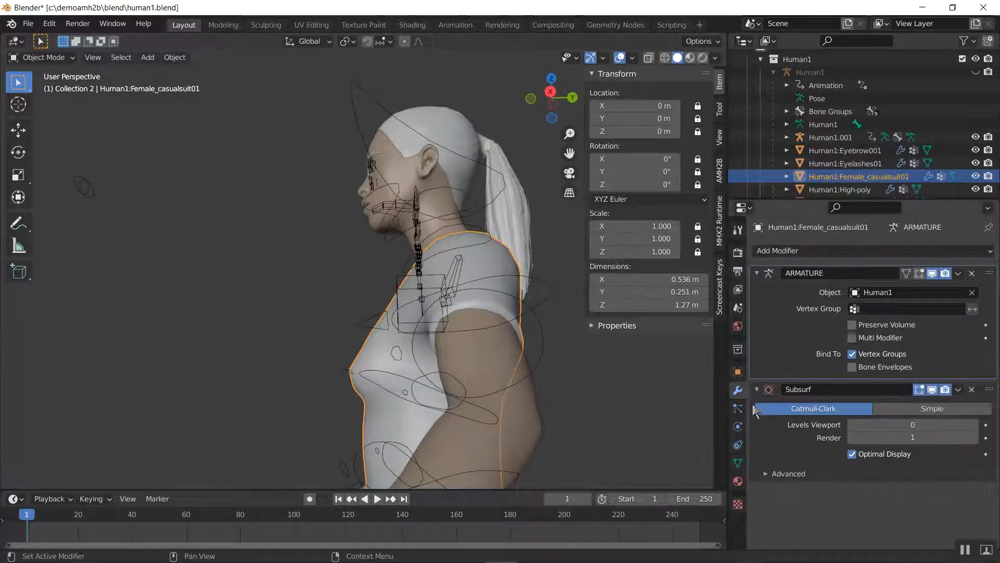
{"action": "left_click", "coordinate": [738, 463]}
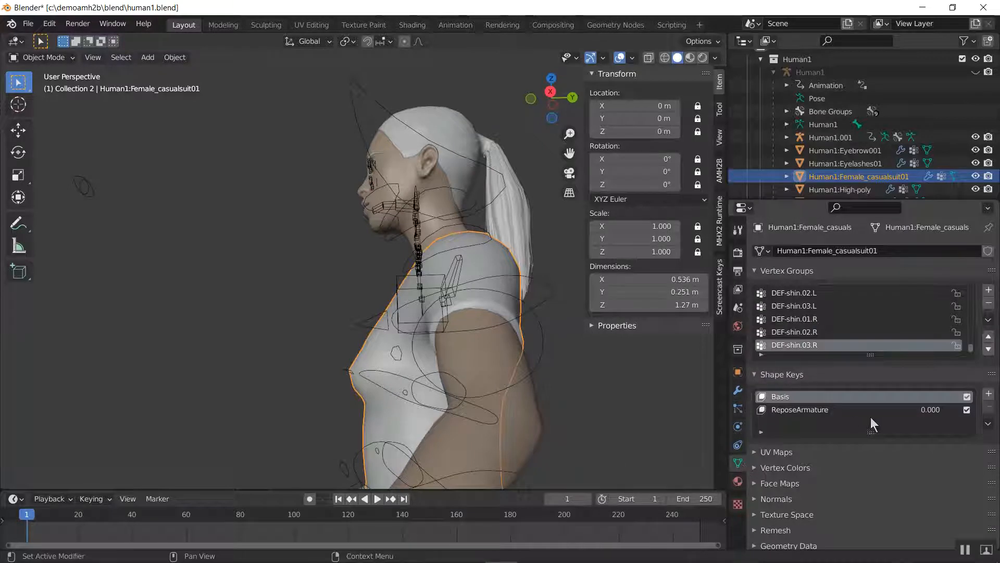
Set the casual suit's ReposeArmature shape key value to 1
{"action": "left_click", "coordinate": [932, 410]}
{"action": "type", "text": "1"}
{"action": "key", "text": "Return"}
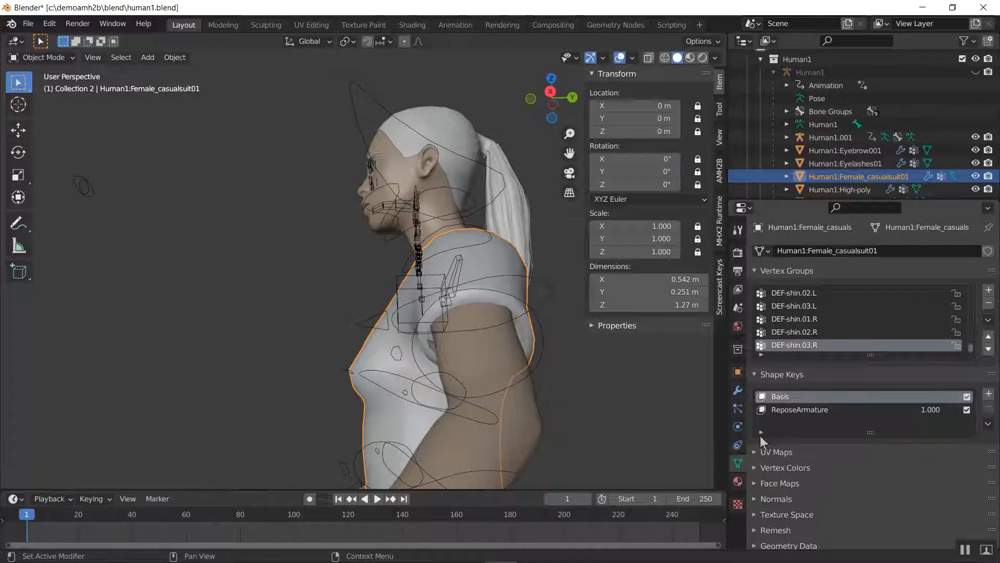
Set the ReposeArmature shape key's value to about 0.604 and inspect the suit's fit around the shoulders and chest
{"action": "left_click", "coordinate": [889, 412]}
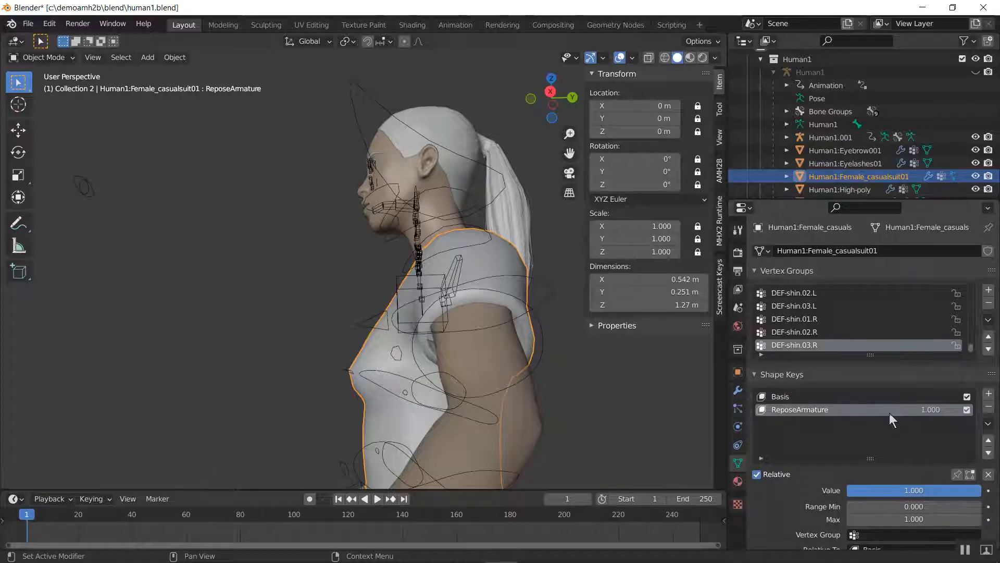
{"action": "left_click_drag", "start_coordinate": [895, 490], "coordinate": [842, 491]}
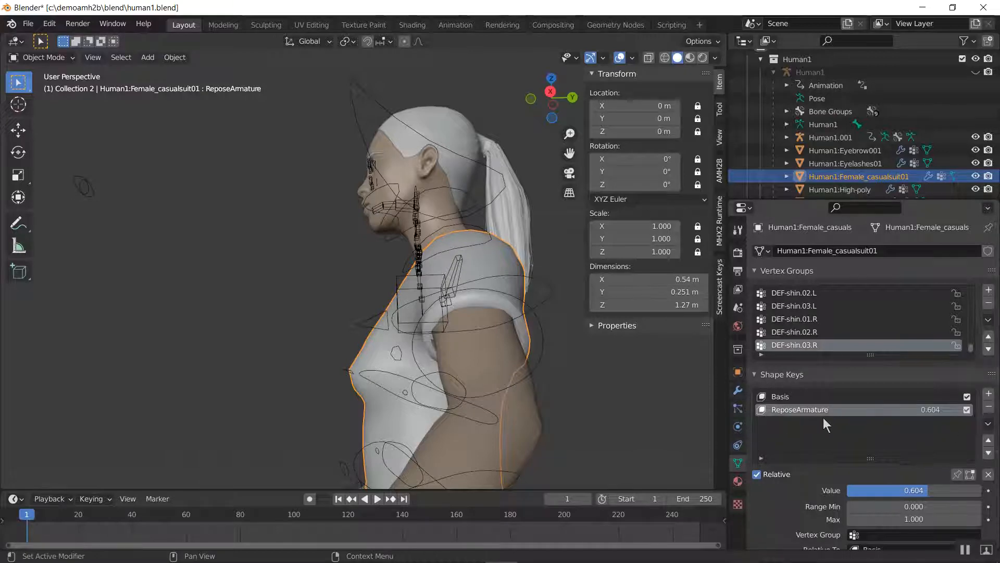
{"action": "middle_click_drag", "start_coordinate": [439, 341], "coordinate": [546, 351]}
{"action": "scroll", "coordinate": [441, 350], "scroll_direction": "up", "scroll_amount": 4}
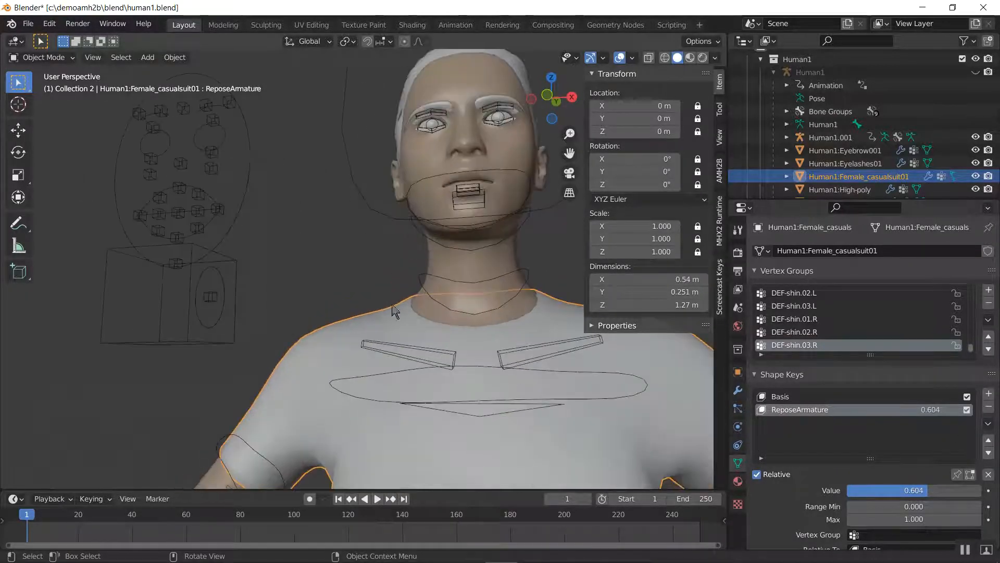
{"action": "middle_click_drag", "start_coordinate": [395, 313], "coordinate": [435, 338], "text": "shift"}
{"action": "scroll", "coordinate": [435, 338], "scroll_direction": "up", "scroll_amount": 3}
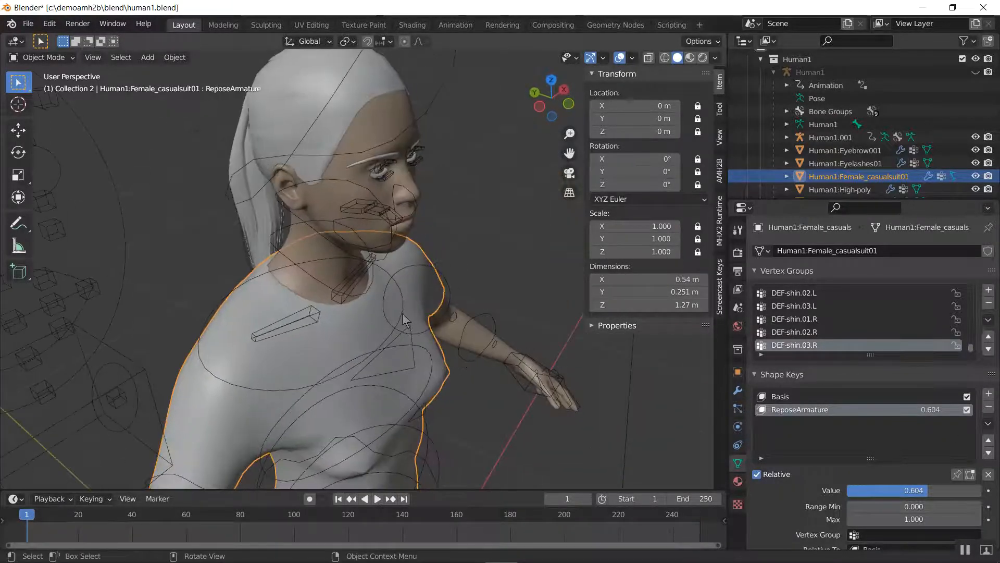
Delete the Human1.001 size rig and unhide the original Human1 rig
{"action": "left_click", "coordinate": [67, 227]}
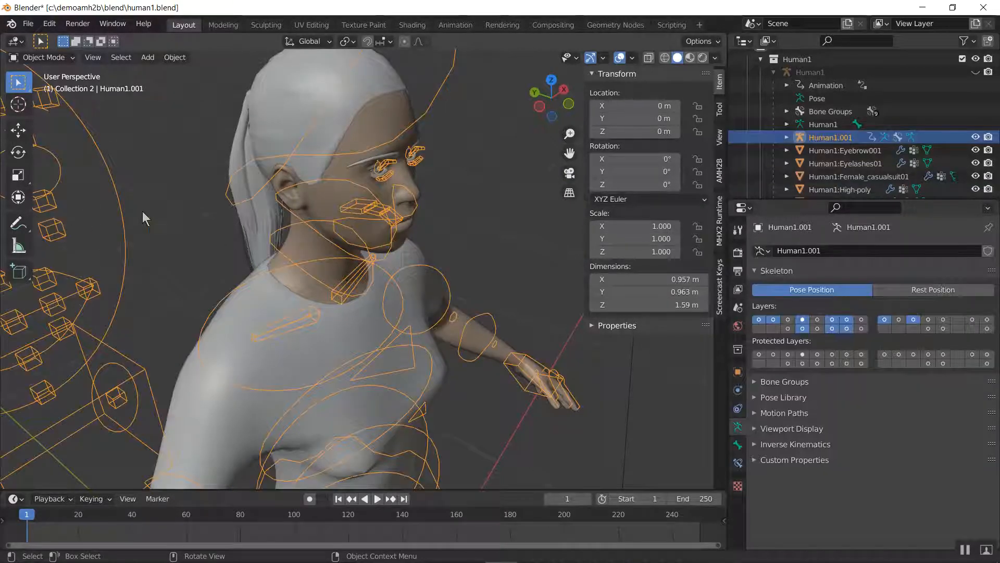
{"action": "key", "text": "Delete"}
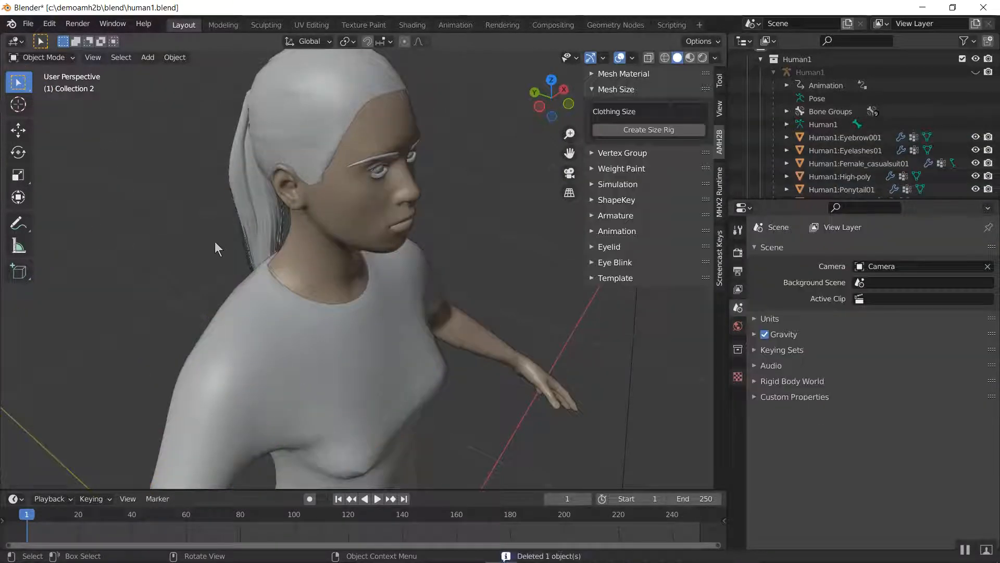
{"action": "left_click", "coordinate": [975, 72]}
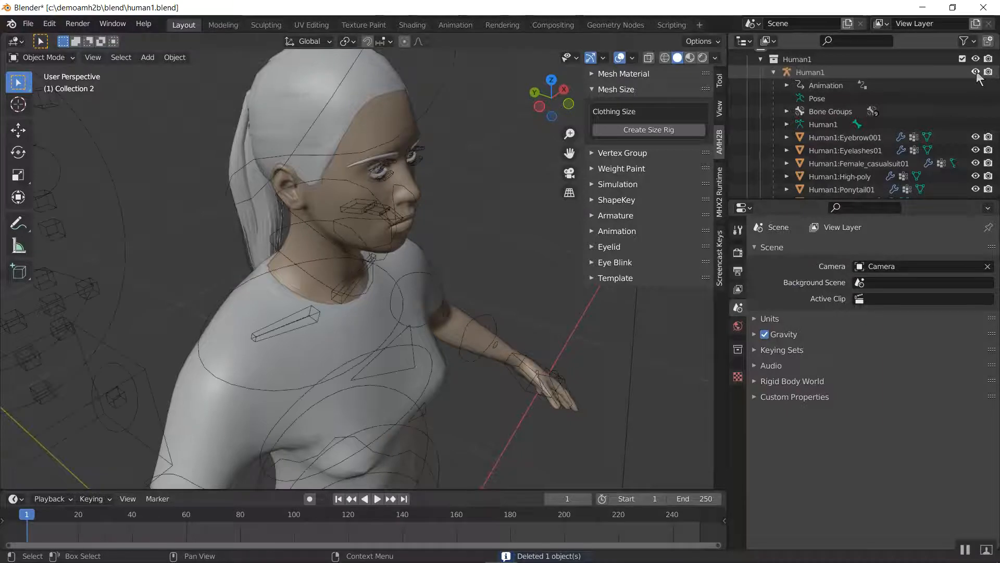
{"action": "middle_click_drag", "start_coordinate": [448, 207], "coordinate": [343, 302]}
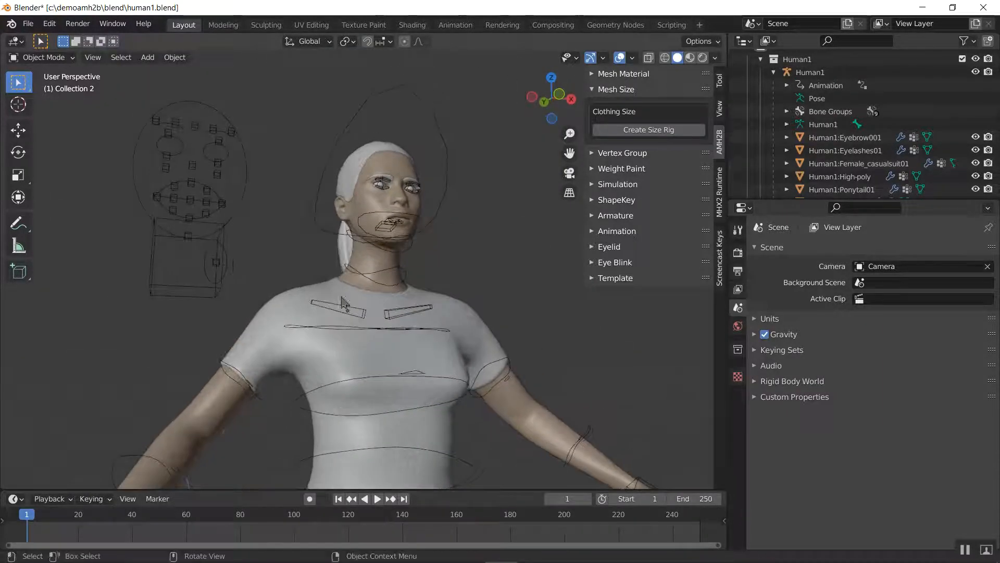
Try rotating upper_arm.fk.L of the Human1 rig in Pose Mode to test the resized sleeve, and return to Object Mode
{"action": "left_click", "coordinate": [175, 183]}
{"action": "key", "text": "ctrl+Tab"}
{"action": "middle_click_drag", "start_coordinate": [504, 293], "coordinate": [443, 323]}
{"action": "left_click", "coordinate": [455, 365]}
{"action": "scroll", "coordinate": [470, 369], "scroll_direction": "up", "scroll_amount": 3}
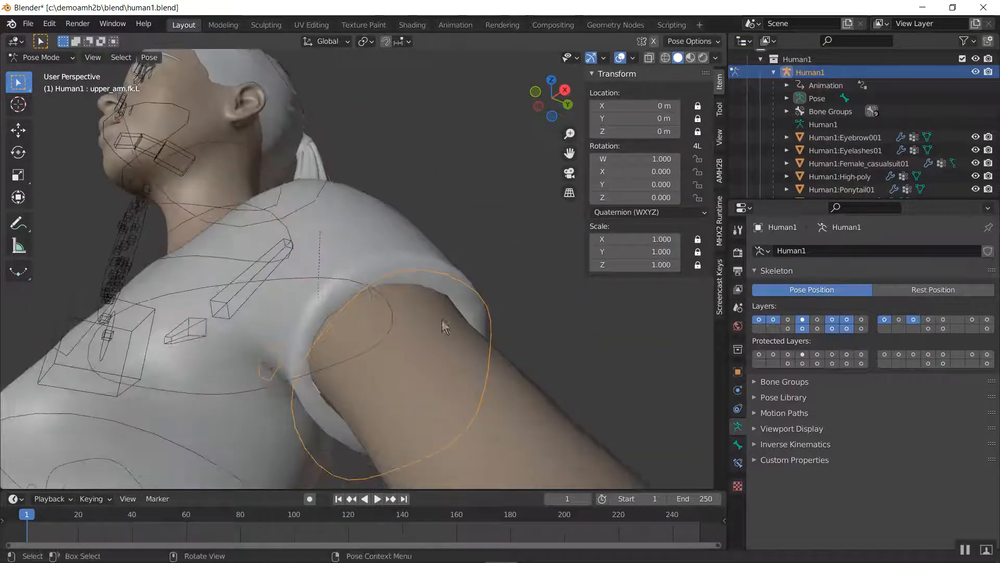
{"action": "key", "text": "r"}
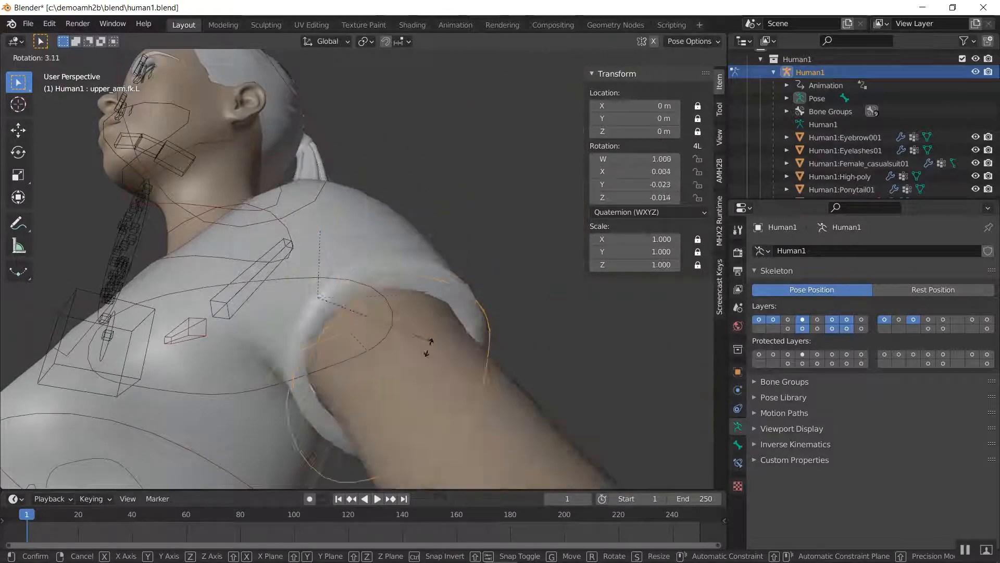
{"action": "right_click", "coordinate": [208, 295]}
{"action": "scroll", "coordinate": [204, 291], "scroll_direction": "down", "scroll_amount": 4}
{"action": "middle_click_drag", "start_coordinate": [203, 291], "coordinate": [370, 335]}
{"action": "key", "text": "ctrl+Tab"}
{"action": "middle_click_drag", "start_coordinate": [315, 301], "coordinate": [382, 296]}
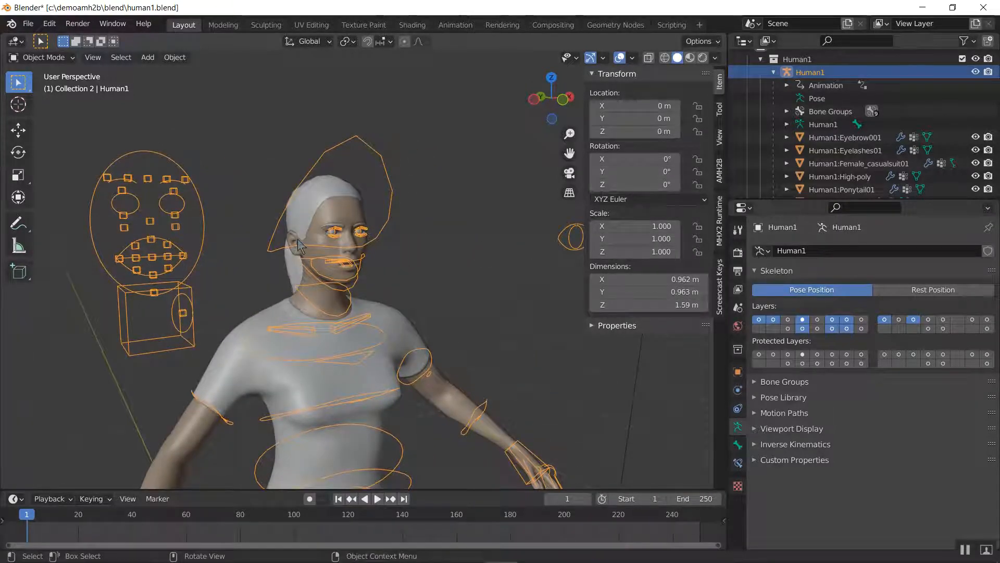
Open AMH2B's Vertex Group functions and isolate the Human1:Ponytail01 hair mesh by hiding all other objects
{"action": "left_click", "coordinate": [721, 174]}
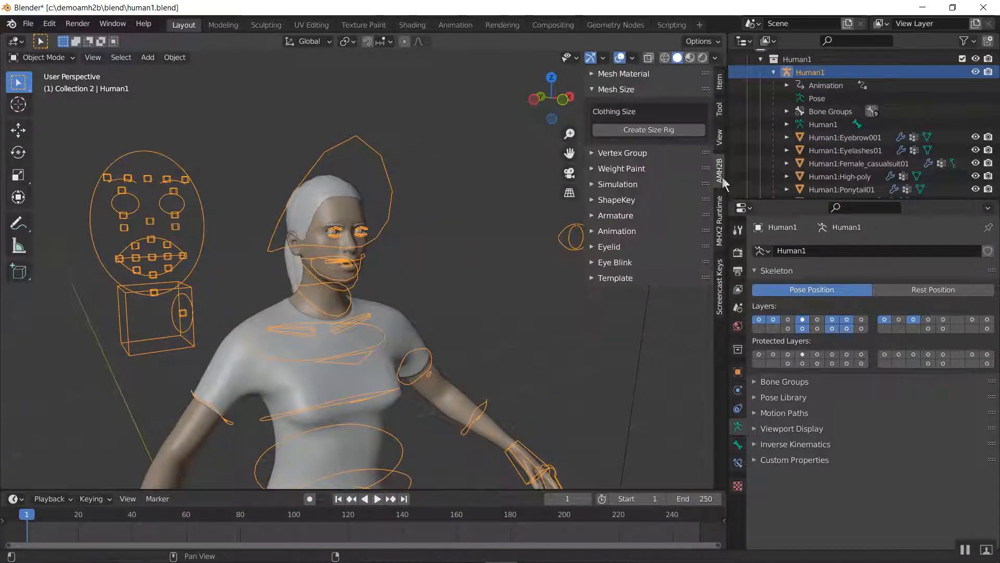
{"action": "left_click", "coordinate": [622, 104]}
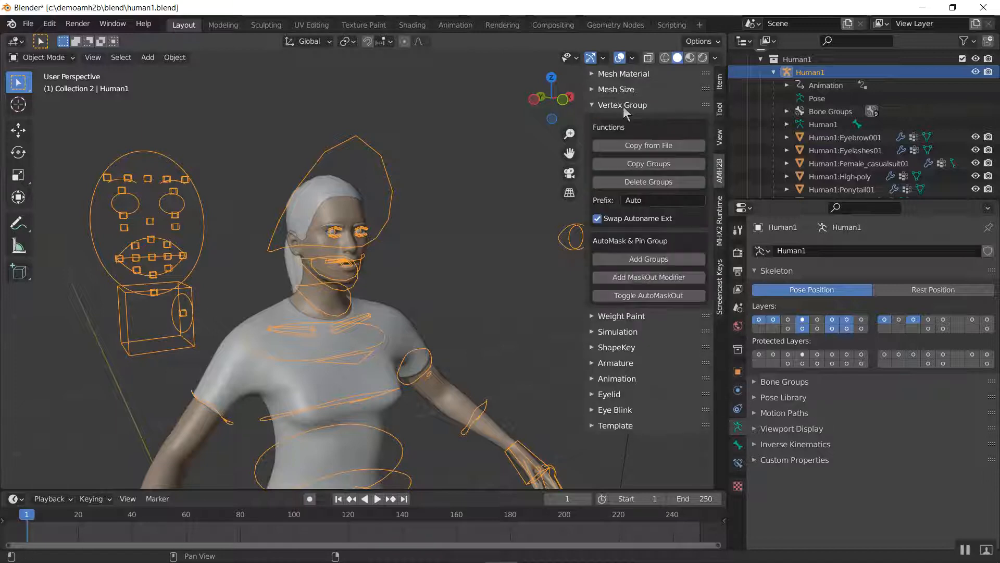
{"action": "middle_click_drag", "start_coordinate": [411, 229], "coordinate": [475, 239]}
{"action": "left_click", "coordinate": [495, 208]}
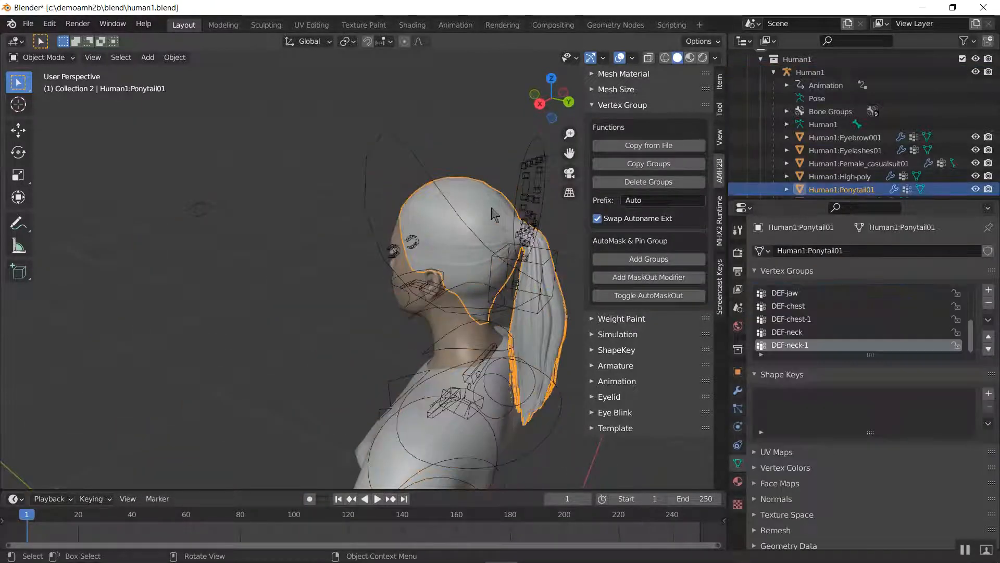
{"action": "left_click", "coordinate": [518, 188]}
{"action": "left_click", "coordinate": [475, 211]}
{"action": "key", "text": "shift+h"}
Switch the viewport to Rendered shading and examine the ponytail hair from several sides
{"action": "mouse_move", "coordinate": [460, 227]}
{"action": "middle_mouse_down", "text": "shift"}
{"action": "mouse_move", "coordinate": [371, 241]}
{"action": "mouse_move", "coordinate": [295, 222]}
{"action": "middle_mouse_up", "text": "shift"}
{"action": "key", "text": "z"}
{"action": "left_click", "coordinate": [298, 164]}
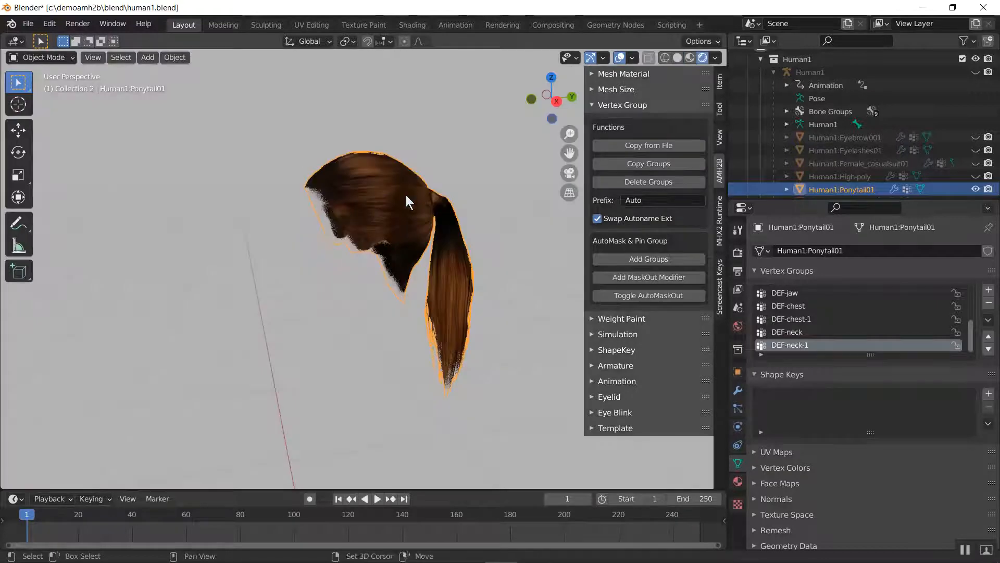
{"action": "middle_click_drag", "start_coordinate": [408, 201], "coordinate": [337, 196]}
{"action": "scroll", "coordinate": [337, 193], "scroll_direction": "up", "scroll_amount": 5}
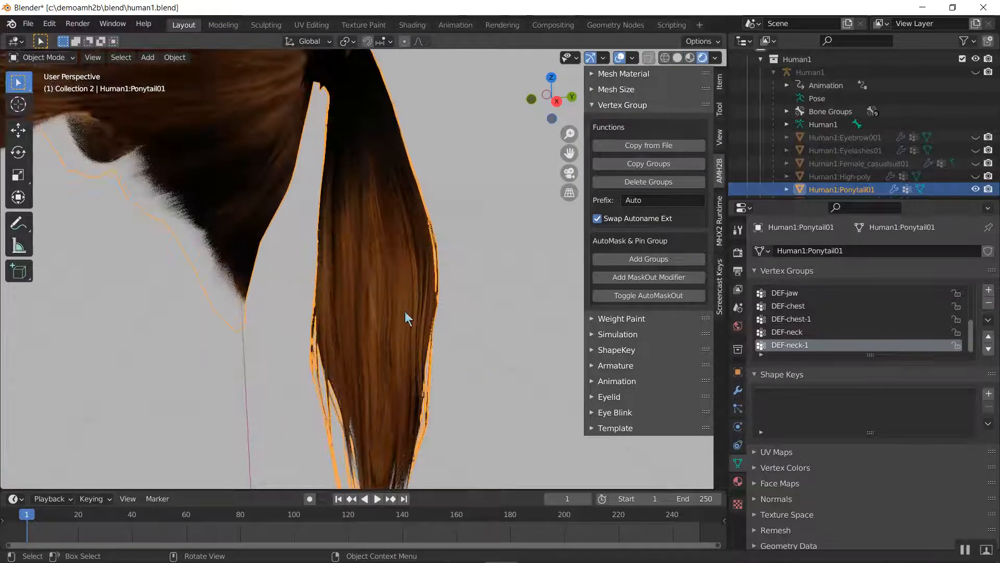
{"action": "scroll", "coordinate": [396, 375], "scroll_direction": "down", "scroll_amount": 5}
{"action": "middle_click_drag", "start_coordinate": [370, 216], "coordinate": [279, 245]}
{"action": "middle_click_drag", "start_coordinate": [332, 275], "coordinate": [241, 279]}
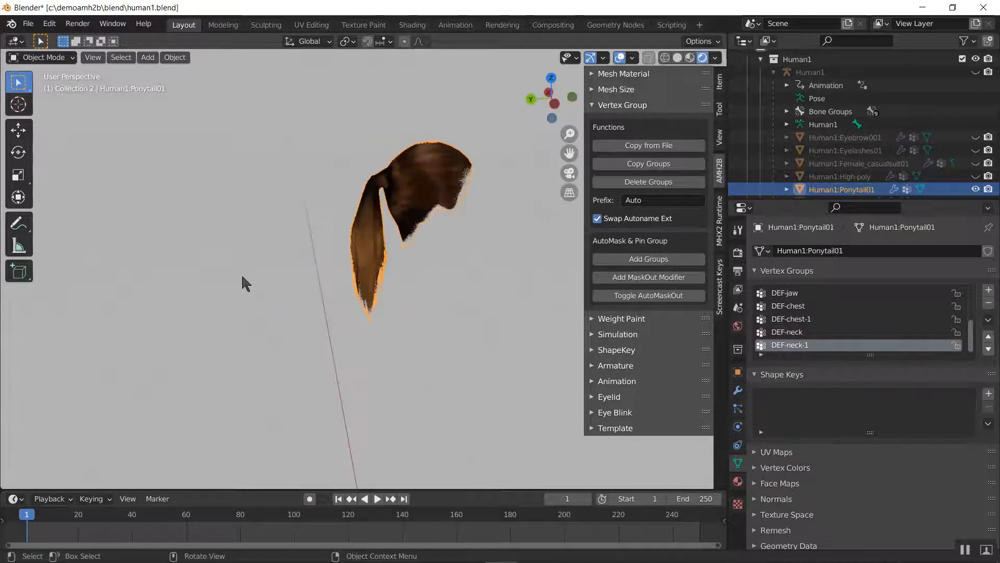
{"action": "middle_click_drag", "start_coordinate": [328, 245], "coordinate": [524, 255]}
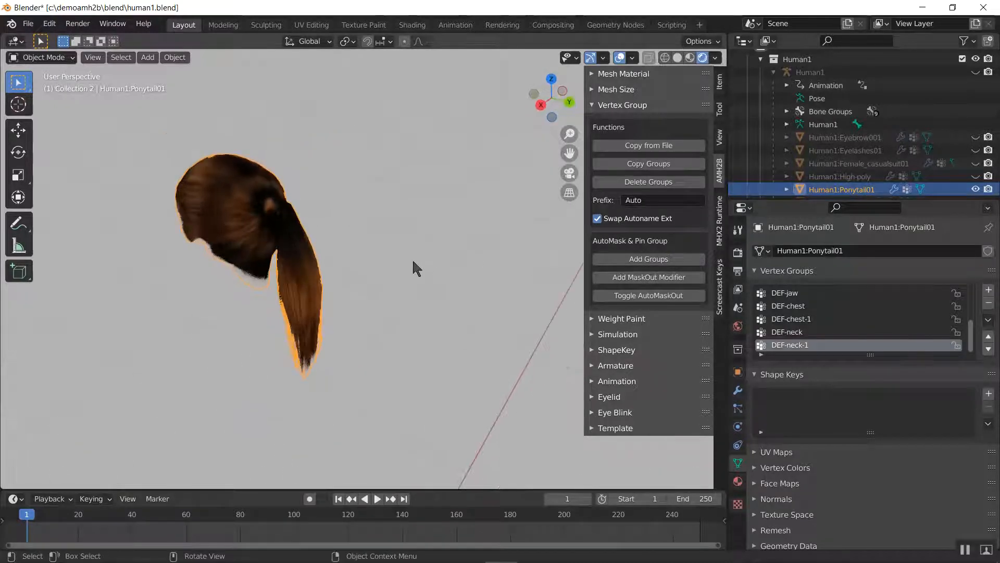
Add the AMH2B AutoMask and Pin vertex groups to the ponytail mesh and make AutoClothPin the active group
{"action": "scroll", "coordinate": [412, 258], "scroll_direction": "up", "scroll_amount": 3}
{"action": "left_click", "coordinate": [637, 259]}
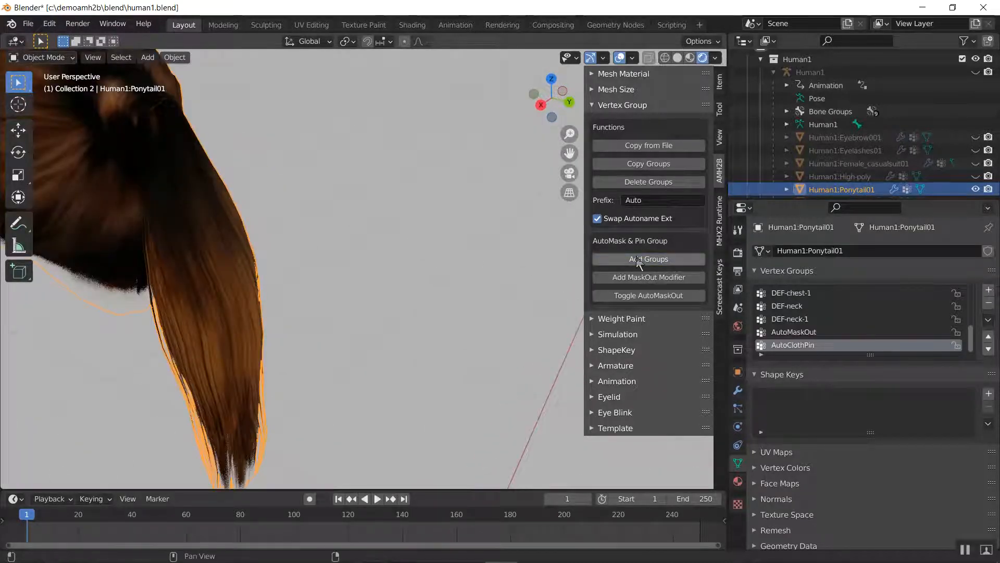
{"action": "left_click", "coordinate": [846, 332]}
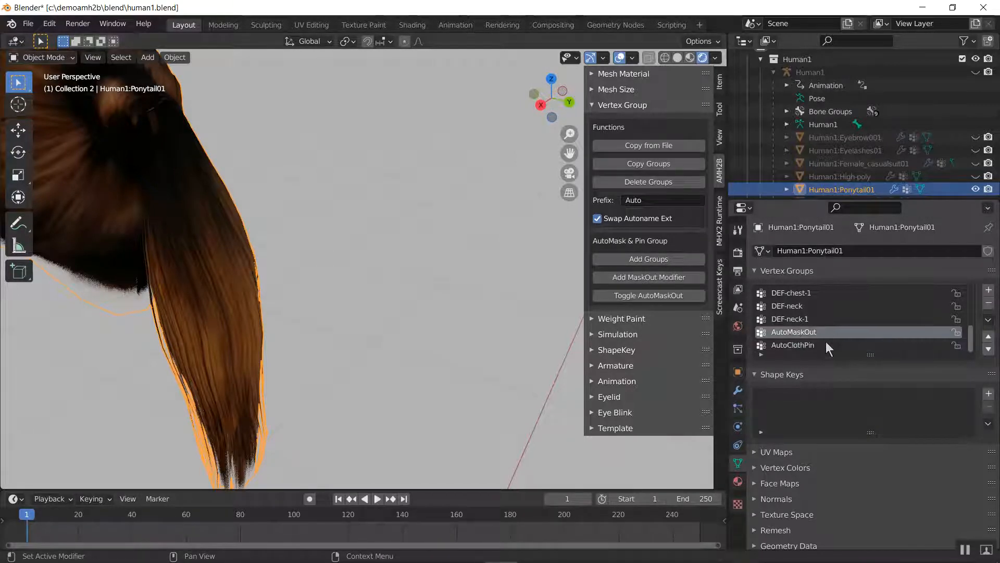
{"action": "left_click", "coordinate": [818, 345]}
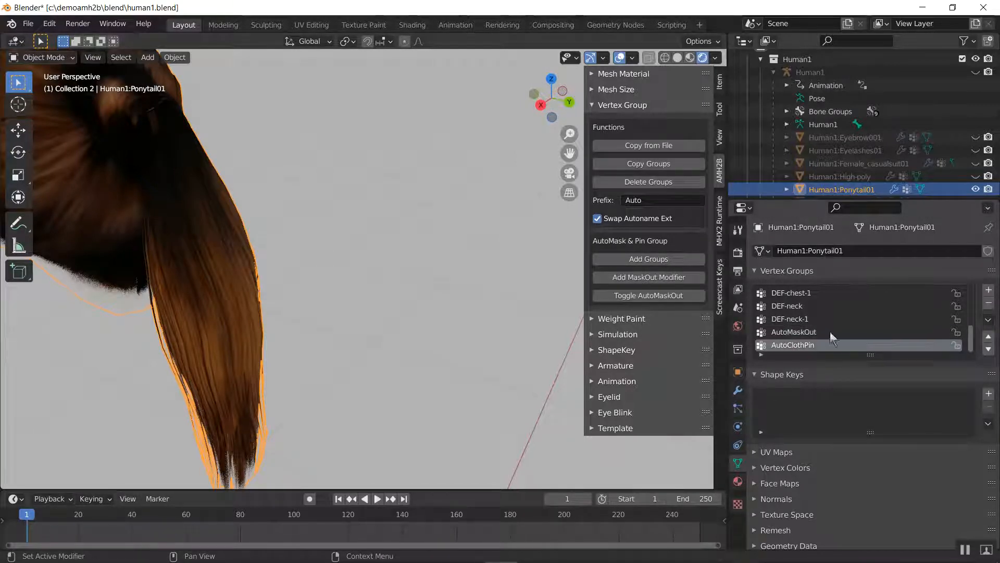
{"action": "scroll", "coordinate": [292, 263], "scroll_direction": "down", "scroll_amount": 3}
{"action": "middle_click_drag", "start_coordinate": [212, 256], "coordinate": [404, 244], "text": "shift"}
{"action": "middle_click_drag", "start_coordinate": [311, 237], "coordinate": [345, 277]}
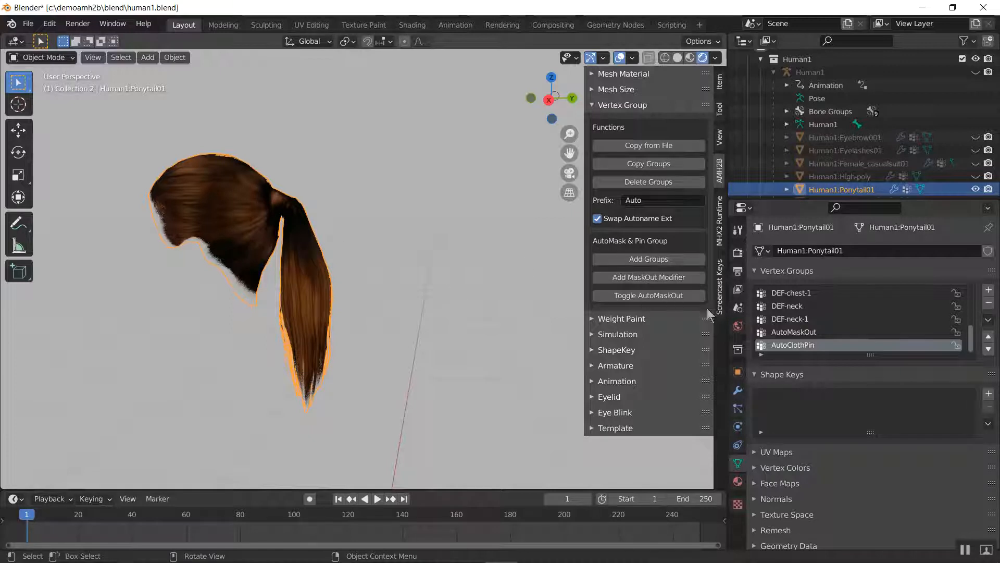
Undo the last change and make AutoMaskOut the active vertex group of the ponytail mesh
{"action": "key", "text": "ctrl+z"}
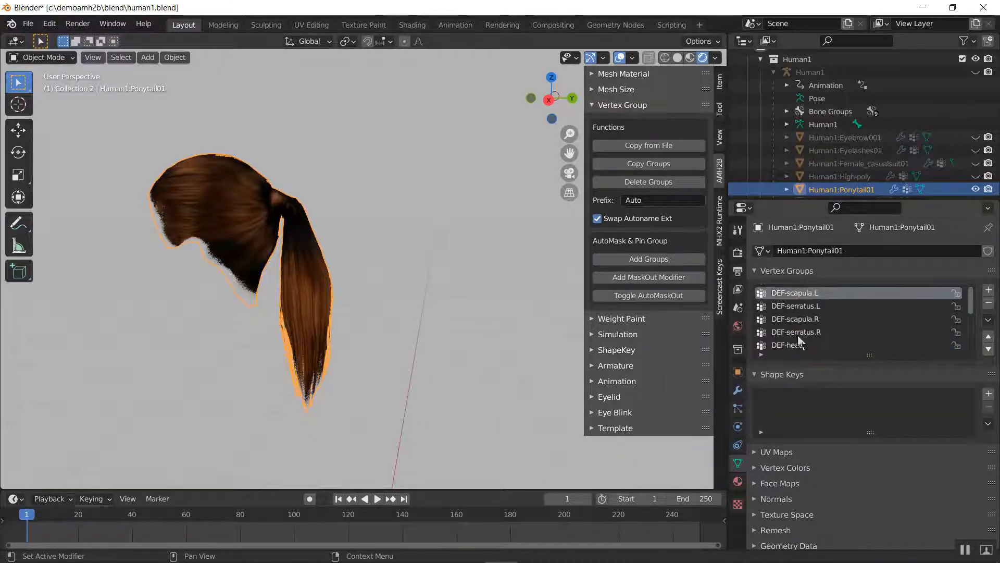
{"action": "scroll", "coordinate": [800, 342], "scroll_direction": "down", "scroll_amount": 5}
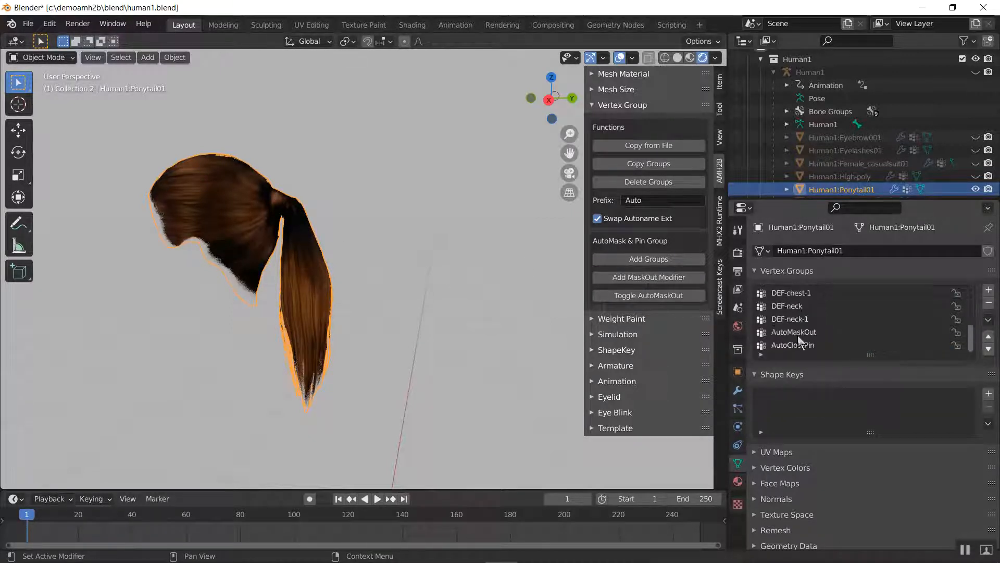
{"action": "left_click", "coordinate": [810, 334]}
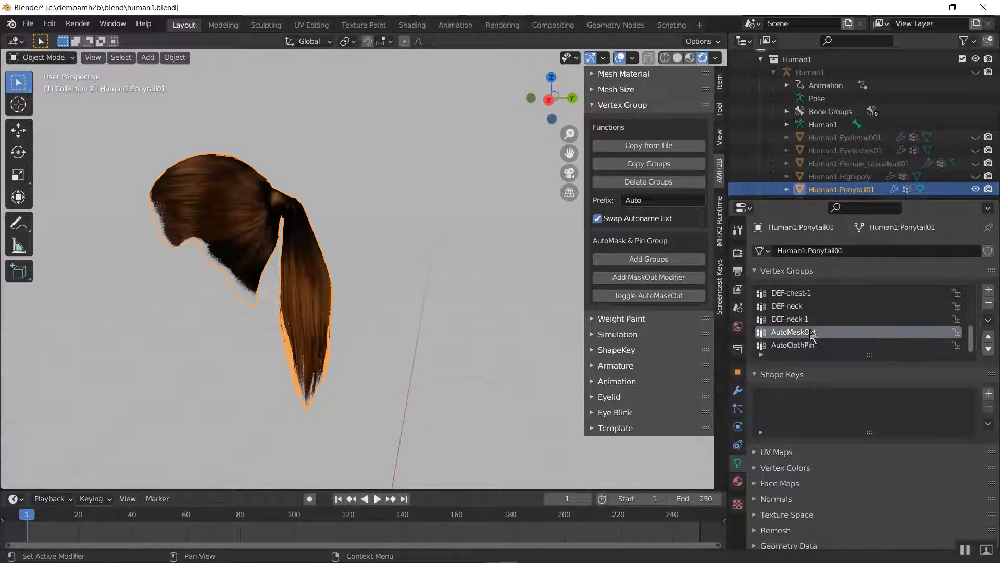
Open the ponytail mesh in Edit Mode and display it with Wireframe shading
{"action": "key", "text": "z"}
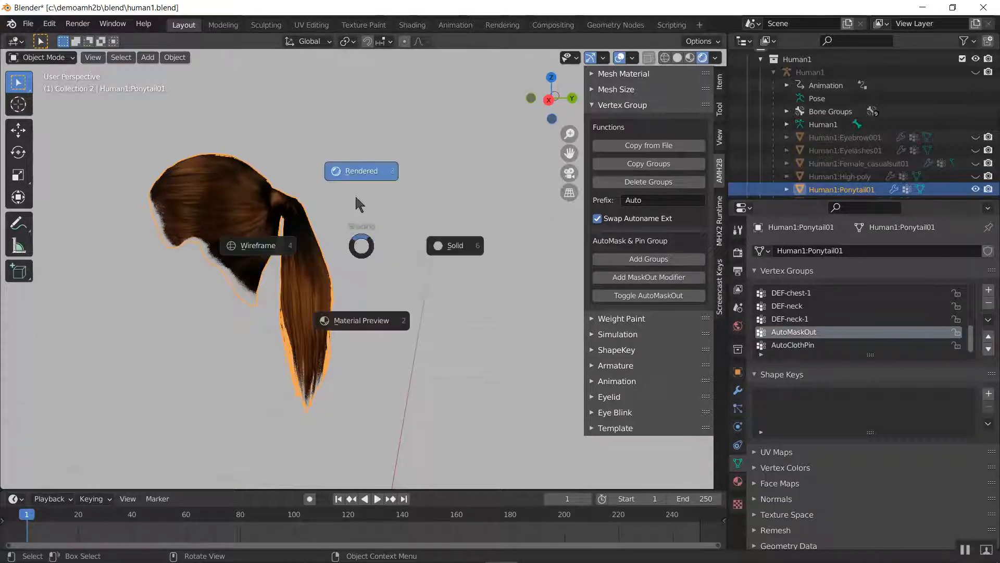
{"action": "left_click", "coordinate": [465, 254]}
{"action": "mouse_move", "coordinate": [340, 238]}
{"action": "middle_mouse_down"}
{"action": "mouse_move", "coordinate": [305, 229]}
{"action": "mouse_move", "coordinate": [401, 251]}
{"action": "mouse_move", "coordinate": [375, 237]}
{"action": "mouse_move", "coordinate": [398, 236]}
{"action": "mouse_move", "coordinate": [331, 239]}
{"action": "middle_mouse_up"}
{"action": "scroll", "coordinate": [401, 252], "scroll_direction": "up", "scroll_amount": 2}
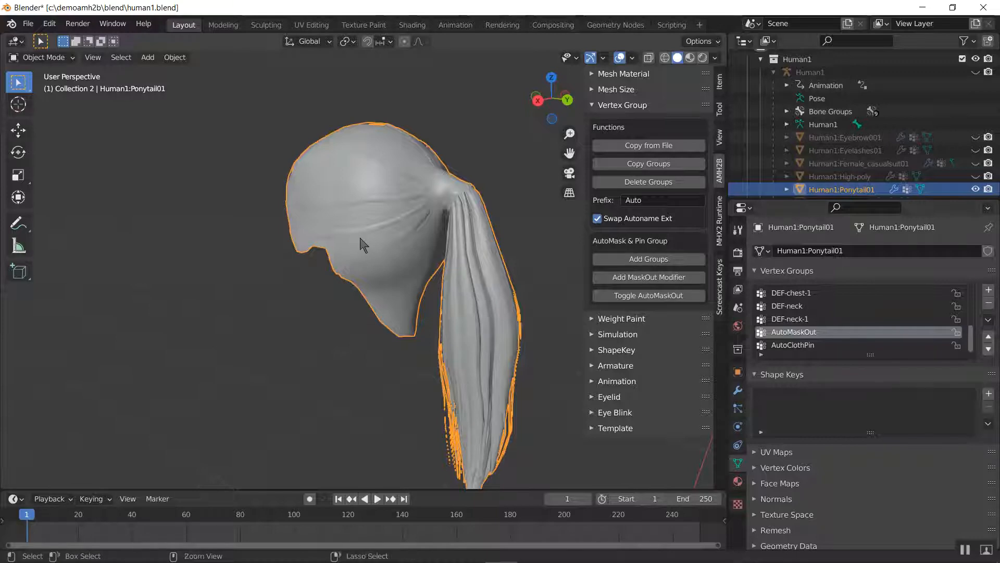
{"action": "key", "text": "Tab"}
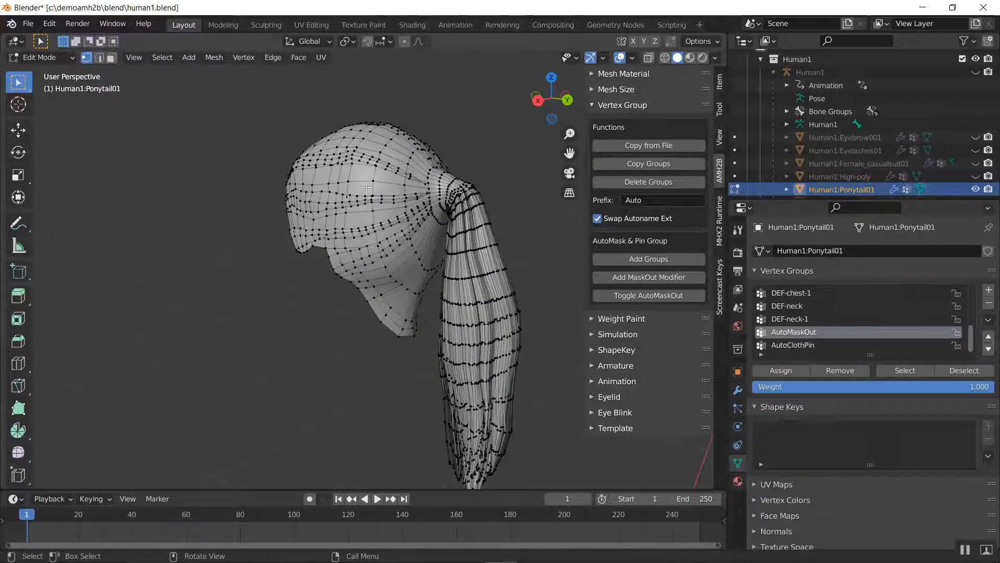
{"action": "key", "text": "z"}
{"action": "left_click", "coordinate": [284, 189]}
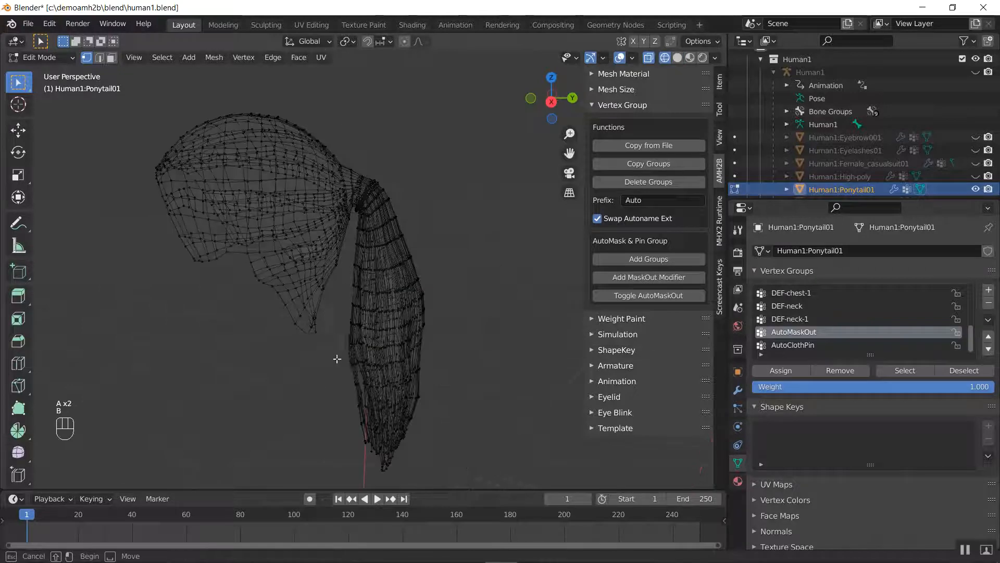
Select the scalp part of the hair by inverting a linked selection of the hanging tail, and assign it to AutoMaskOut with weight 1.000
{"action": "left_click_drag", "start_coordinate": [327, 341], "coordinate": [446, 403]}
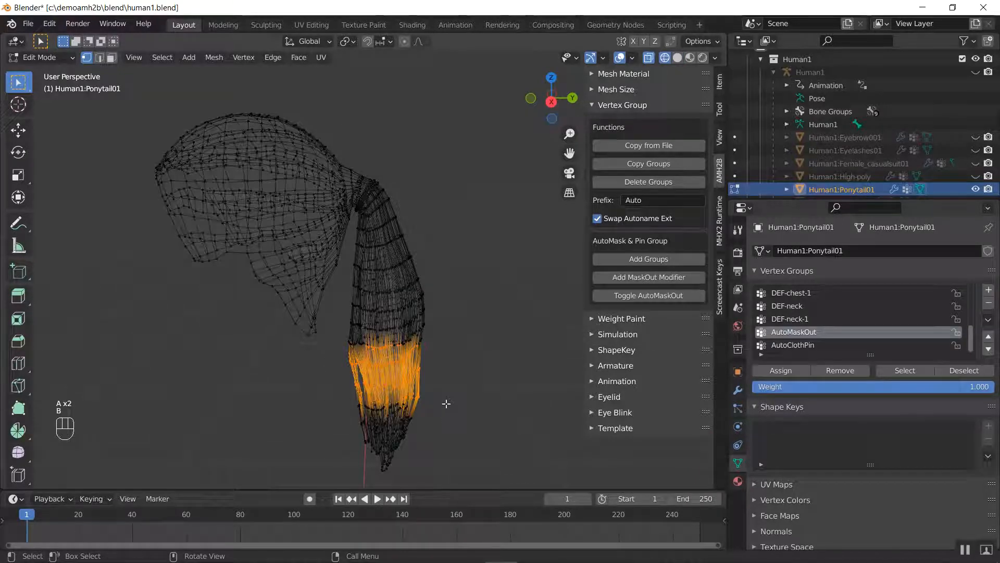
{"action": "key", "text": "ctrl+l"}
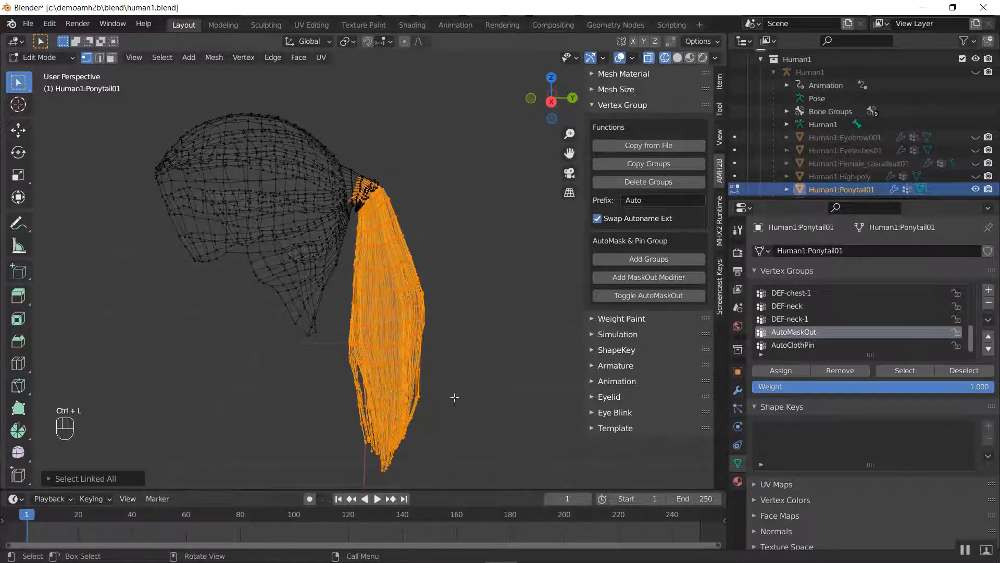
{"action": "key", "text": "ctrl+i"}
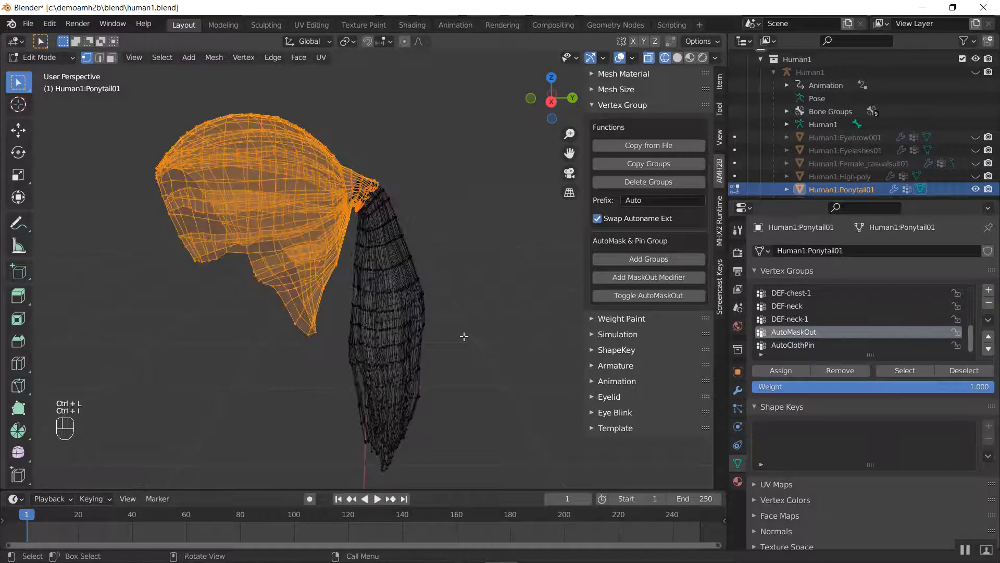
{"action": "left_click", "coordinate": [788, 373]}
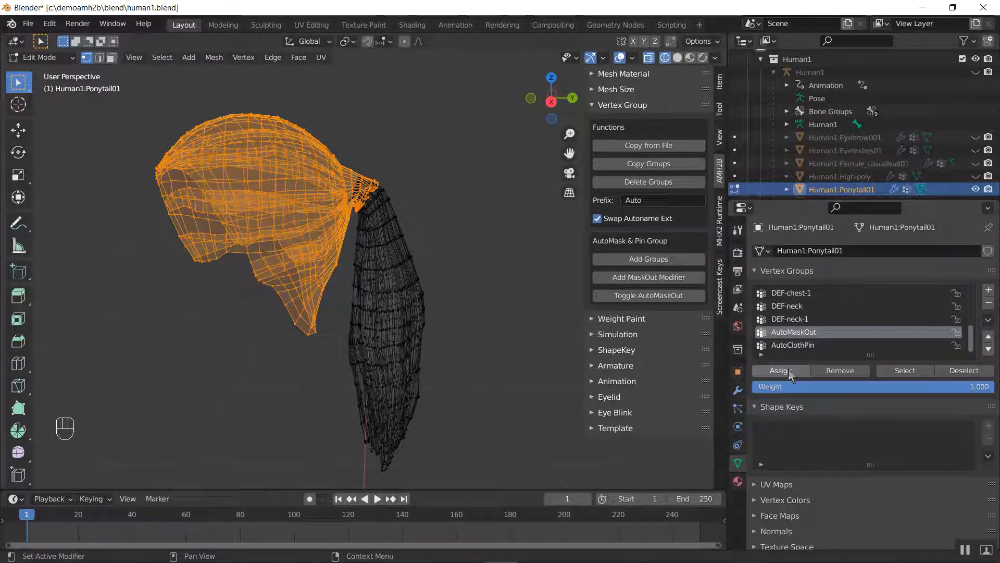
Assign the same scalp vertices to the AutoClothPin group with weight 1.000
{"action": "key", "text": "ctrl"}
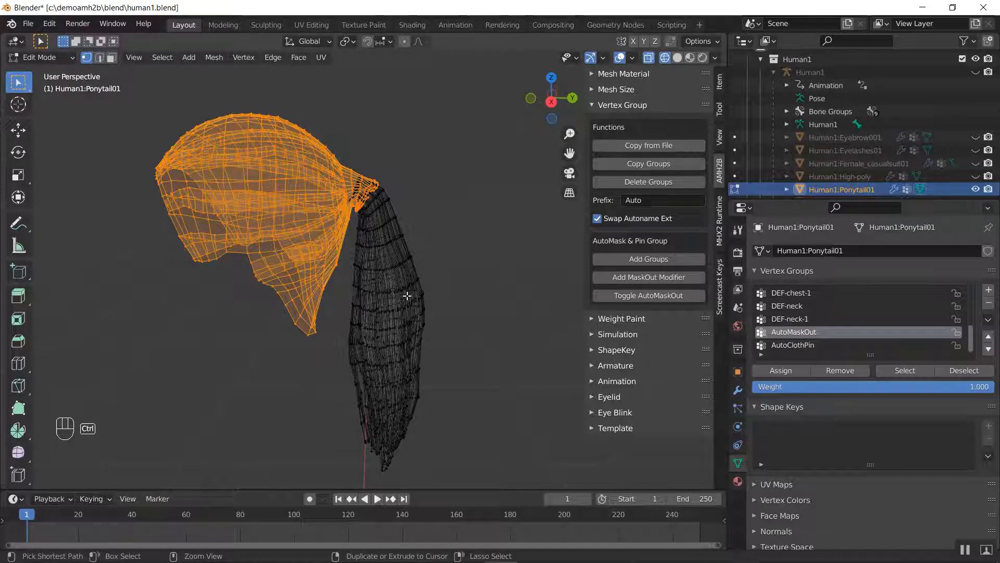
{"action": "left_click", "coordinate": [798, 346]}
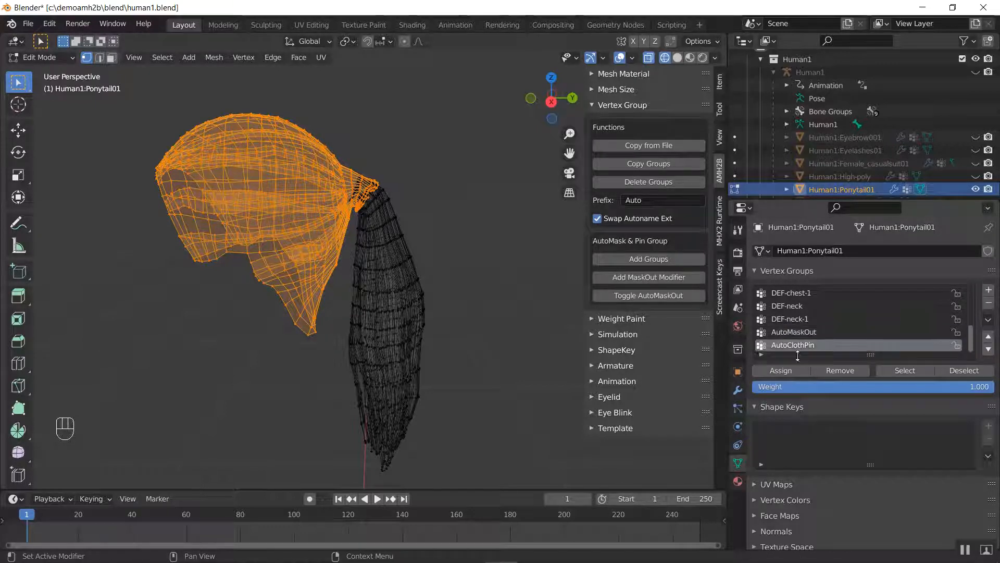
{"action": "left_click", "coordinate": [789, 370]}
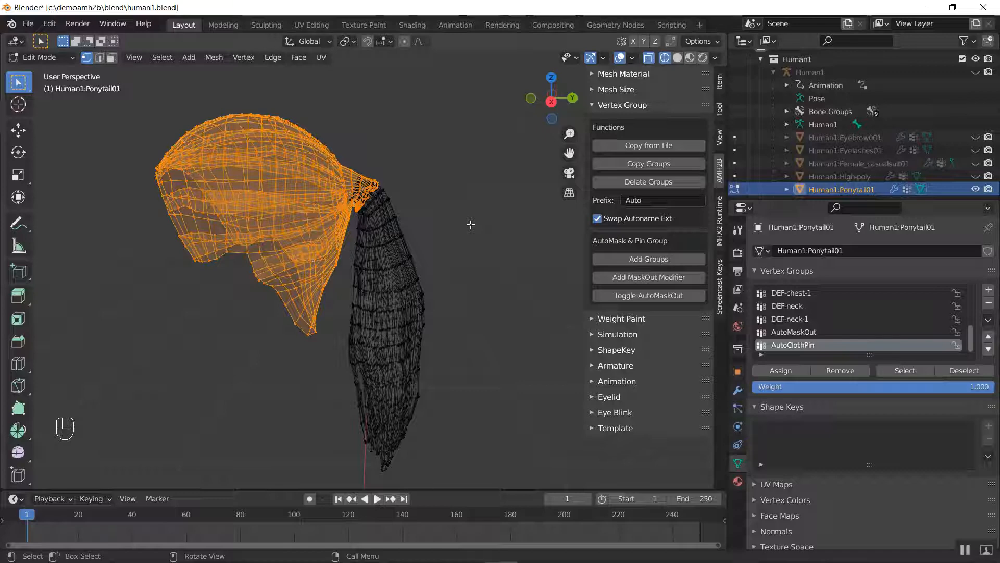
Invert the selection to the hanging tail, and return to Object Mode with Solid shading
{"action": "key", "text": "ctrl"}
{"action": "key", "text": "ctrl+i"}
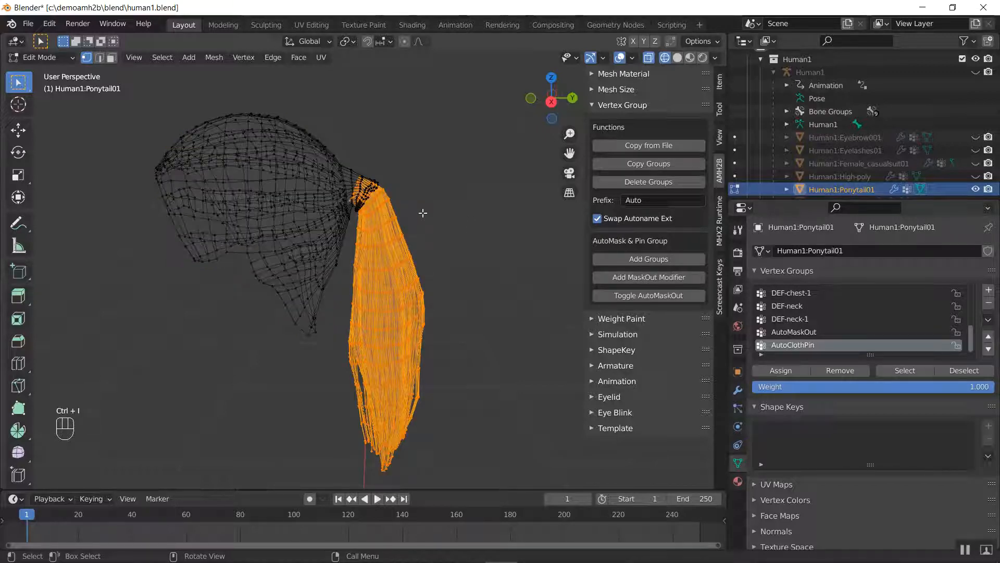
{"action": "key", "text": "ctrl+Tab"}
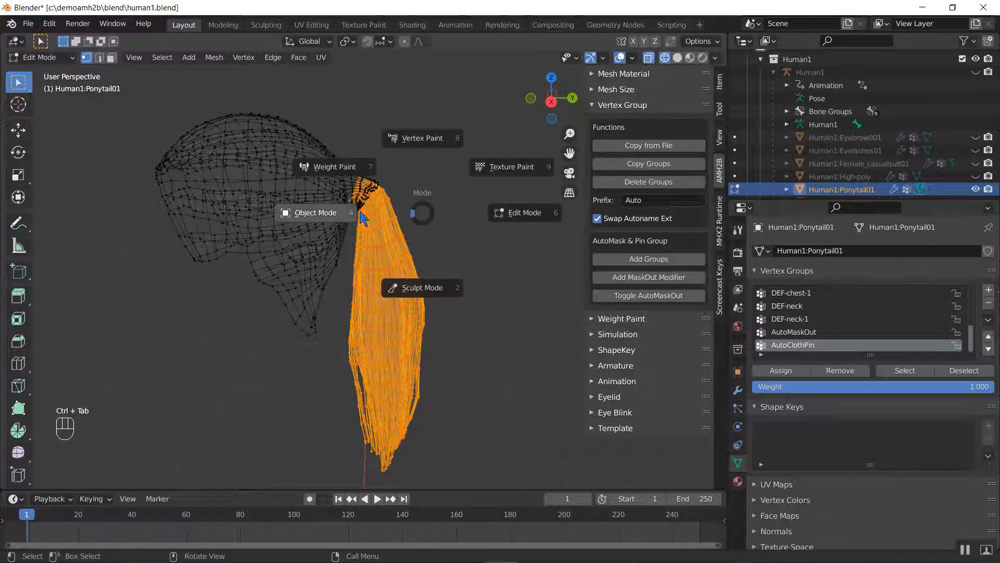
{"action": "left_click", "coordinate": [340, 213]}
{"action": "key", "text": "z"}
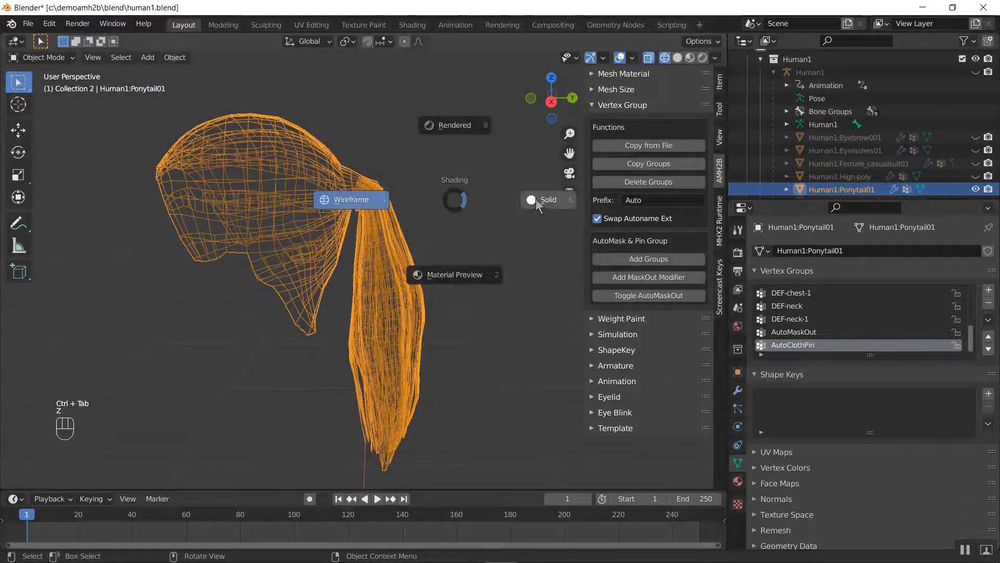
{"action": "left_click", "coordinate": [536, 198]}
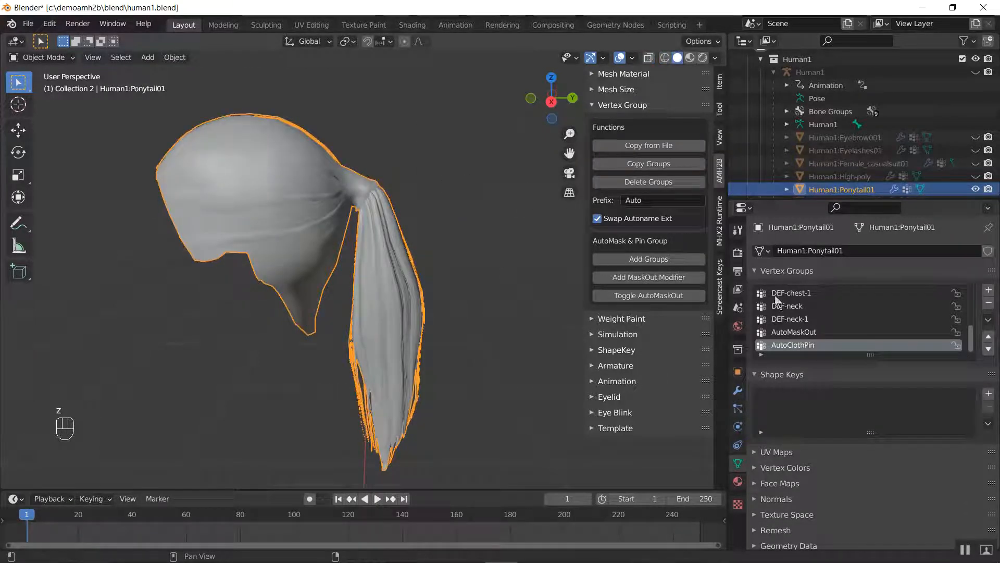
Add the AMH2B MaskOut modifier to the ponytail and test it by toggling AutoMaskOut off and on
{"action": "left_click", "coordinate": [627, 294]}
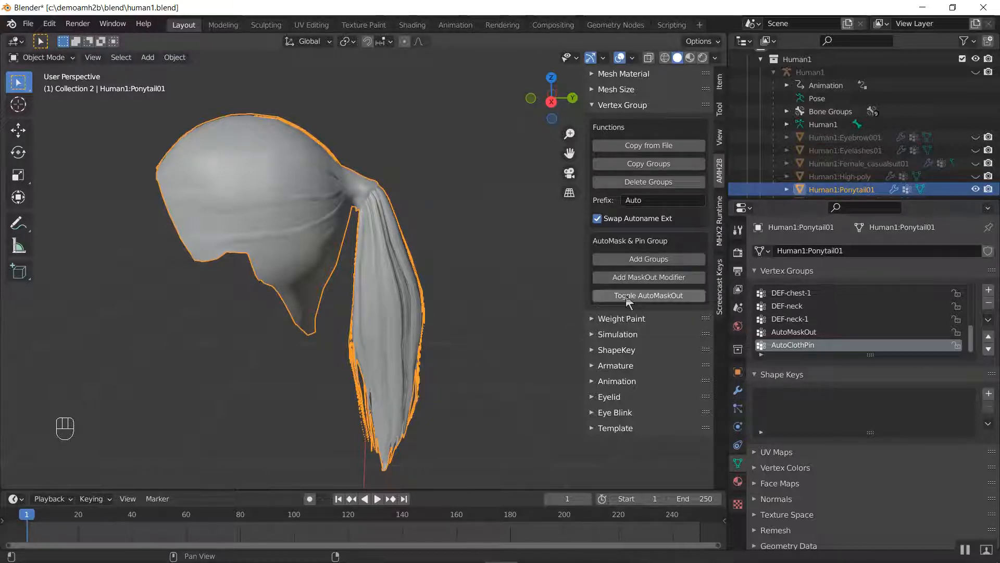
{"action": "left_click", "coordinate": [665, 280]}
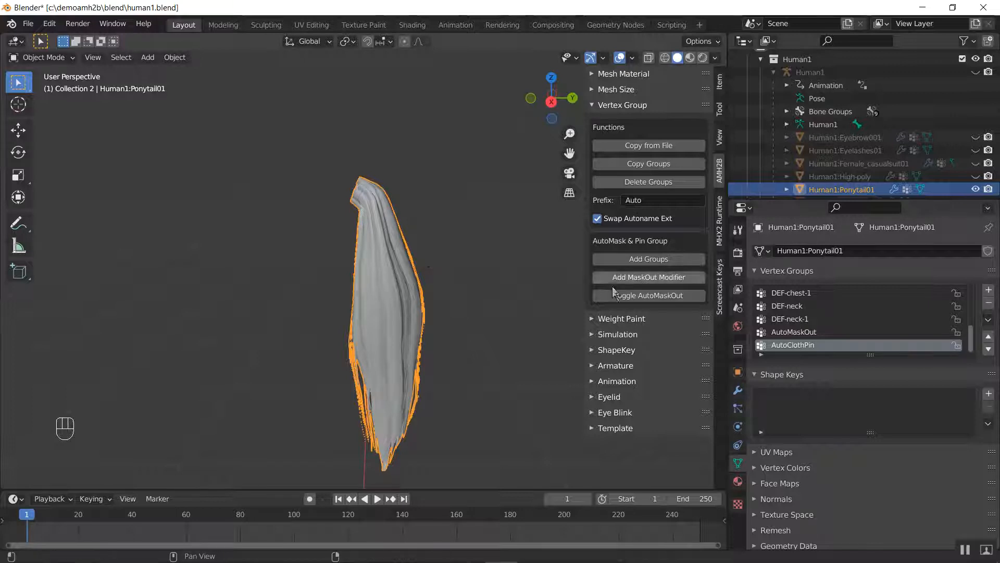
{"action": "left_click", "coordinate": [628, 295]}
{"action": "left_click", "coordinate": [628, 295]}
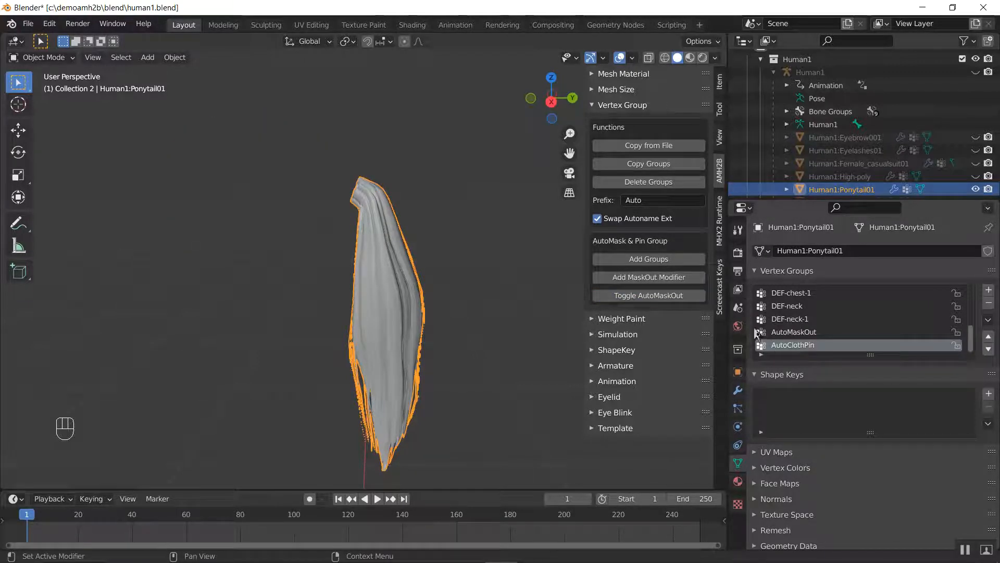
Examine the AutoClothPin weights around the root of the tail in Weight Paint mode with Wireframe shading
{"action": "key", "text": "ctrl+Tab"}
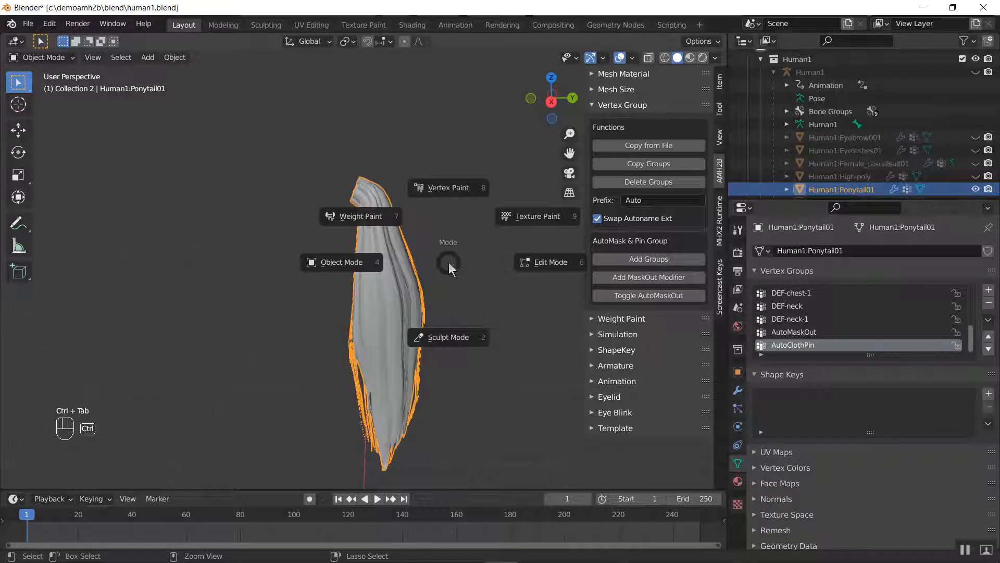
{"action": "left_click", "coordinate": [378, 218]}
{"action": "middle_click_drag", "start_coordinate": [381, 219], "coordinate": [217, 190]}
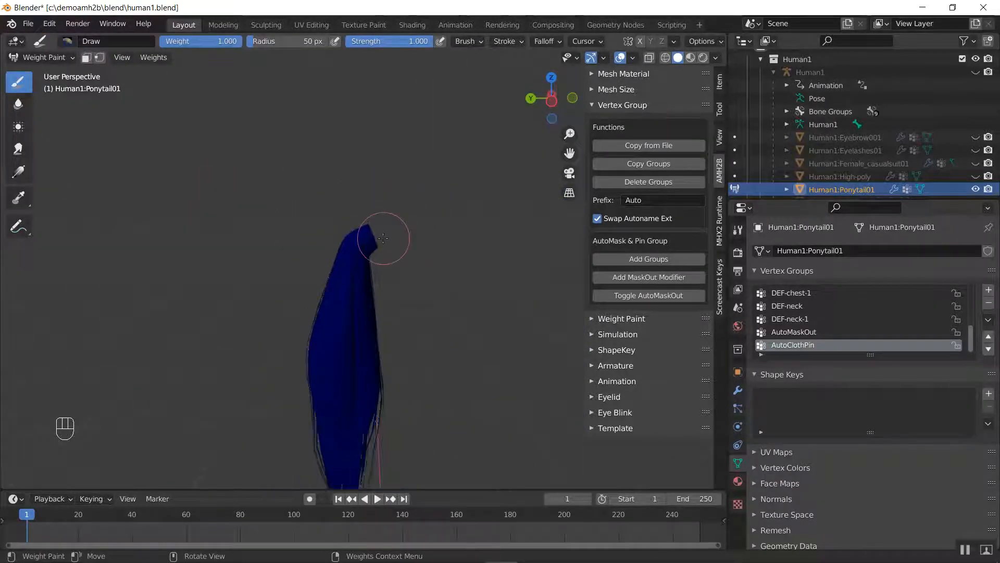
{"action": "key", "text": "z"}
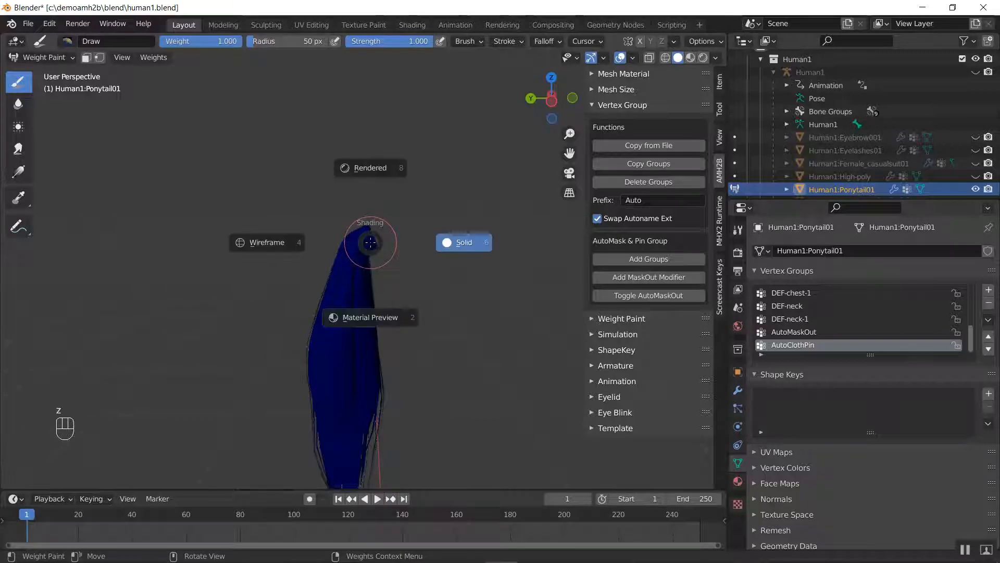
{"action": "left_click", "coordinate": [305, 243]}
{"action": "scroll", "coordinate": [385, 219], "scroll_direction": "up", "scroll_amount": 5}
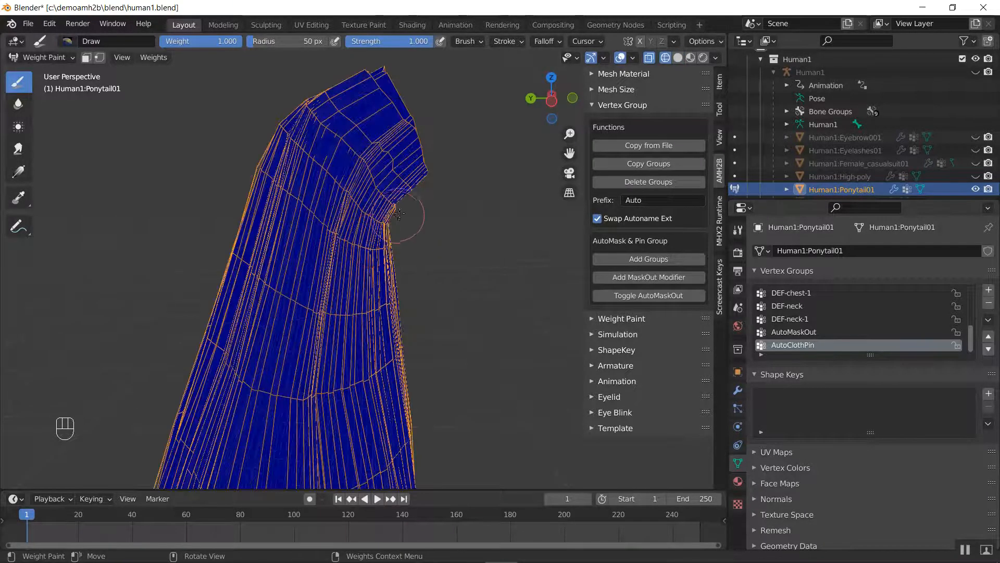
{"action": "scroll", "coordinate": [398, 214], "scroll_direction": "down", "scroll_amount": 3}
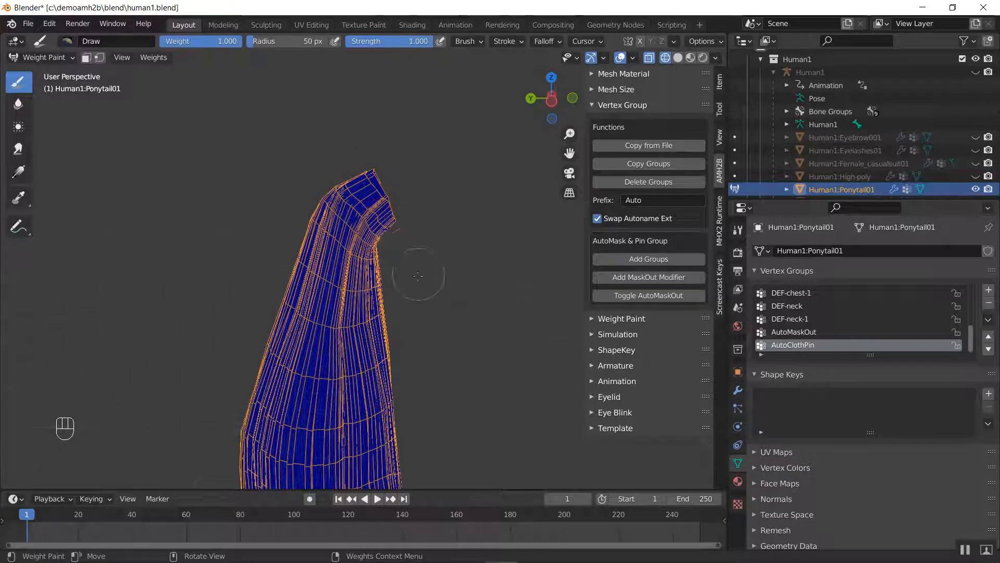
{"action": "key", "text": "z"}
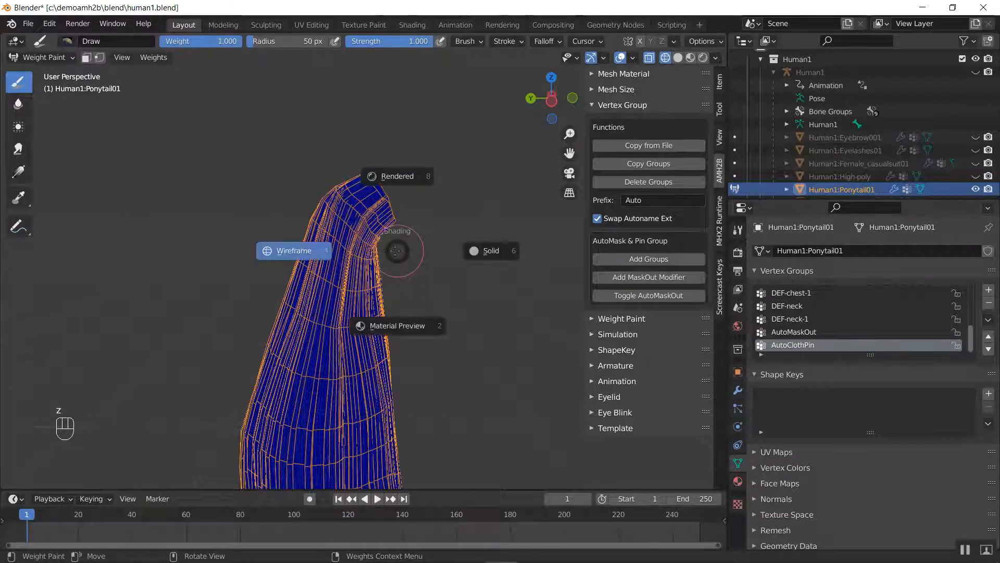
{"action": "left_click", "coordinate": [322, 247]}
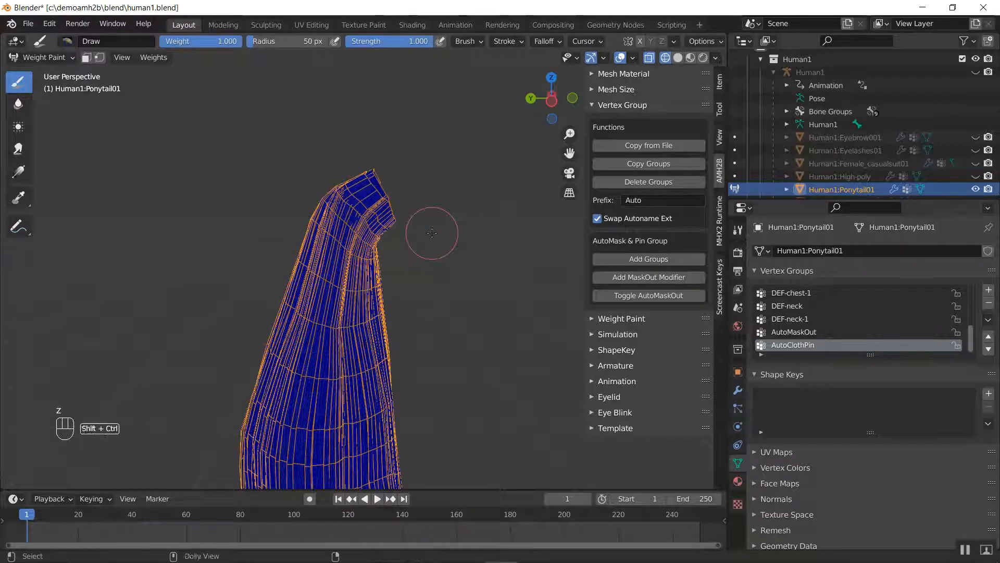
Return to Edit Mode, hide everything except the hanging tail, and clear the selection
{"action": "key", "text": "ctrl+Tab"}
{"action": "left_click", "coordinate": [500, 234]}
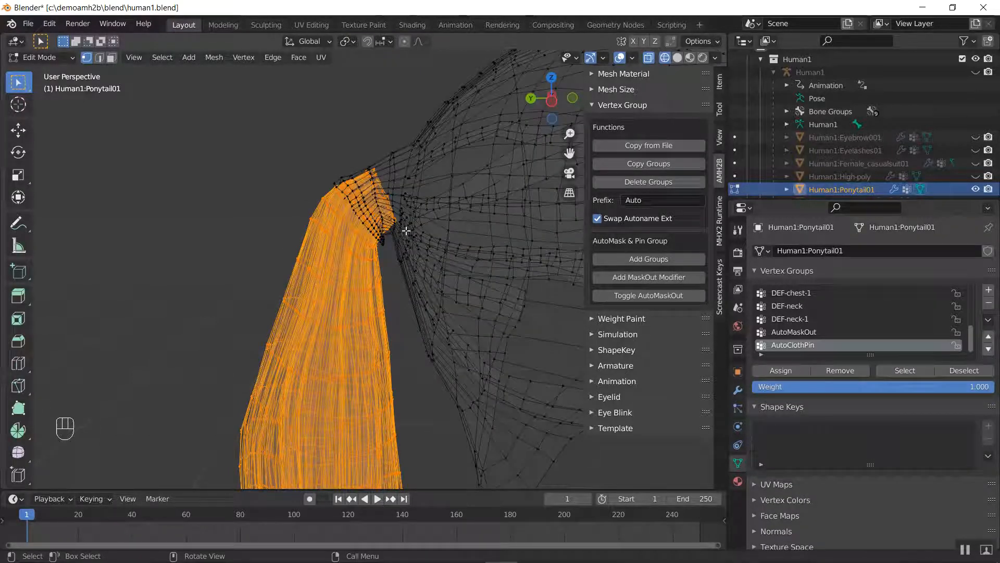
{"action": "key", "text": "shift+h"}
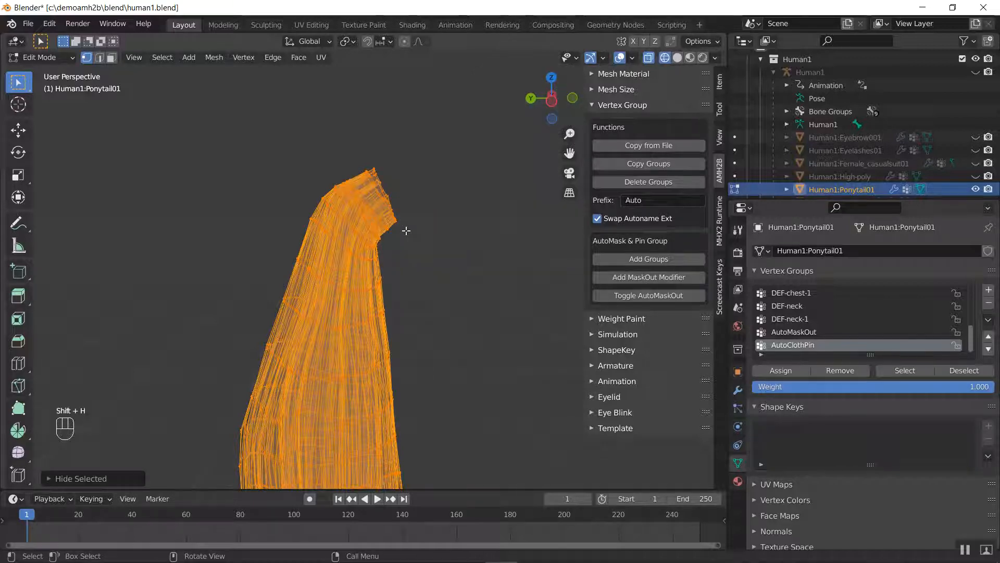
{"action": "key", "text": "a"}
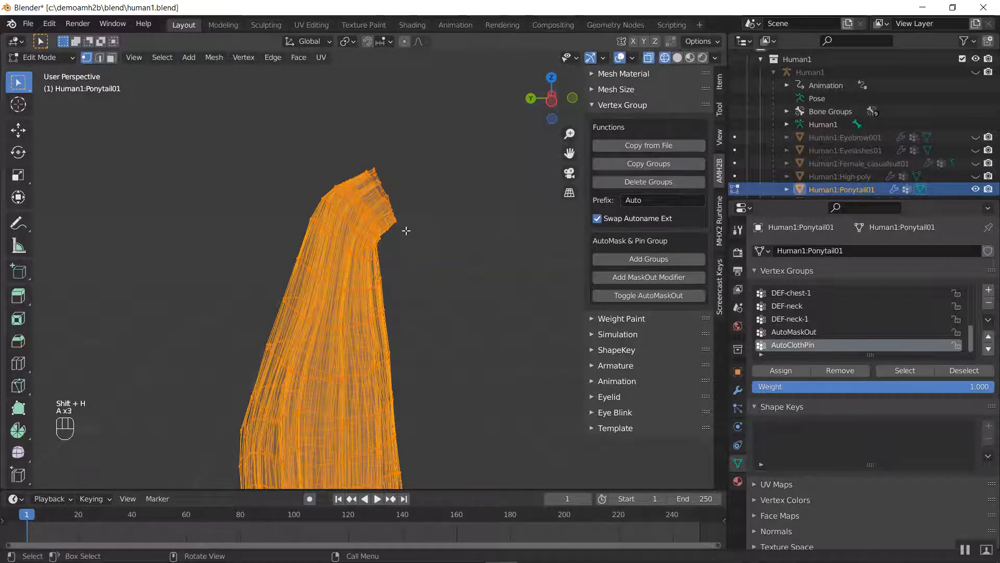
{"action": "key", "text": "alt+a"}
Box-select the vertices at the hanging tail's root and, from the right side view, deselect the stray ones along its lower edge
{"action": "key", "text": "b"}
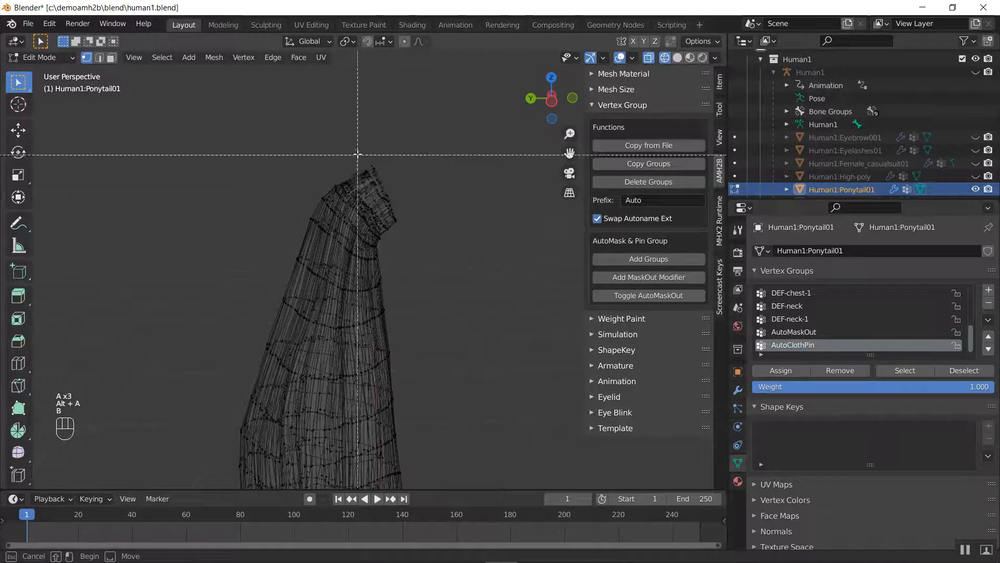
{"action": "left_click_drag", "start_coordinate": [356, 153], "coordinate": [436, 236]}
{"action": "key", "text": "KP_3"}
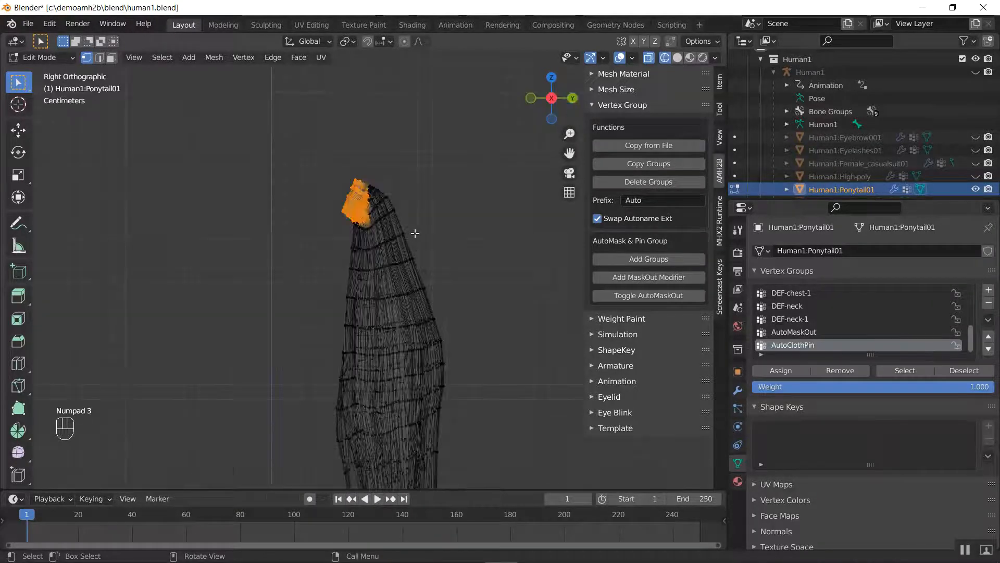
{"action": "scroll", "coordinate": [398, 186], "scroll_direction": "up", "scroll_amount": 3}
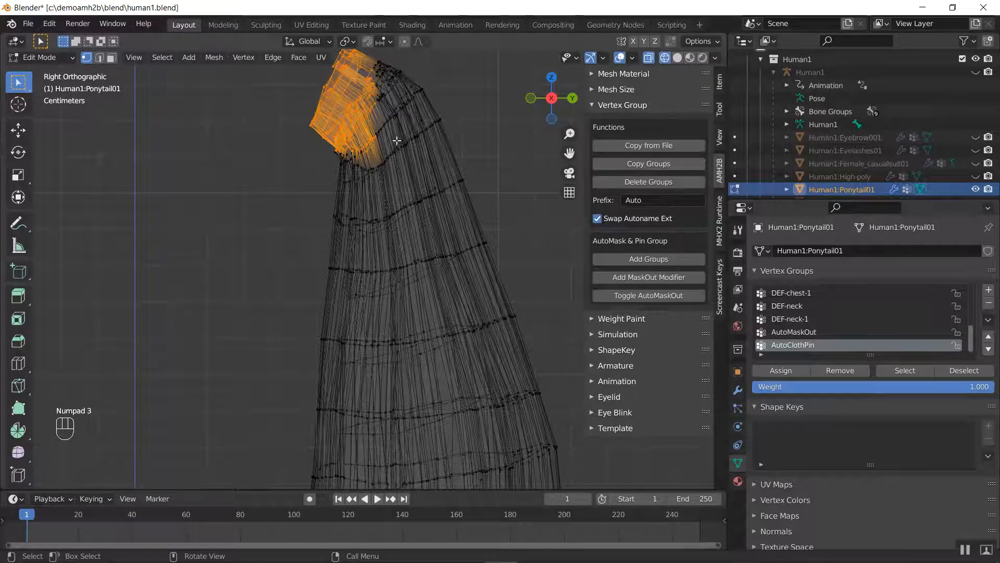
{"action": "key", "text": "b"}
{"action": "middle_click_drag", "start_coordinate": [387, 136], "coordinate": [343, 185]}
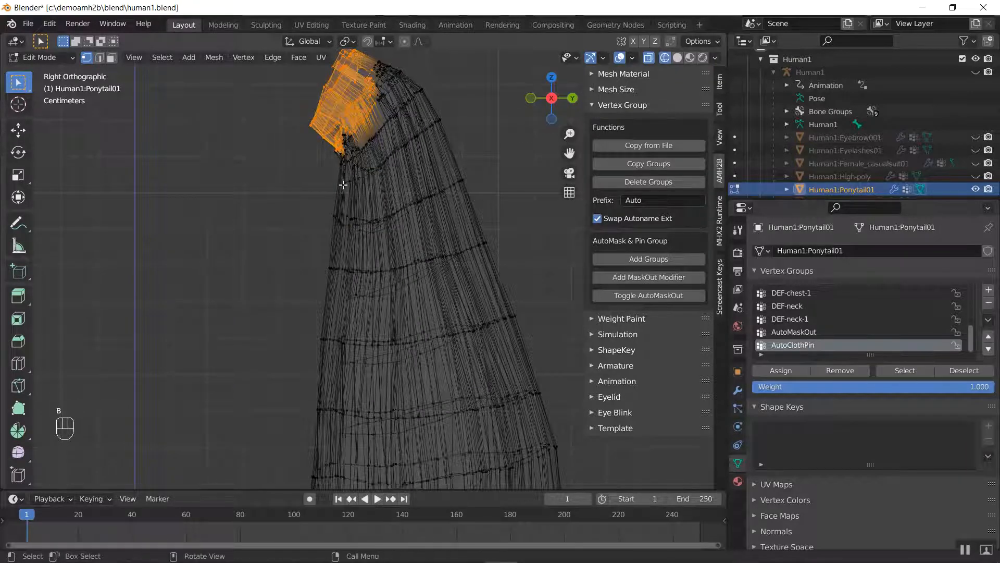
{"action": "key", "text": "b"}
{"action": "middle_click_drag", "start_coordinate": [321, 118], "coordinate": [359, 128]}
{"action": "scroll", "coordinate": [359, 123], "scroll_direction": "down", "scroll_amount": 3}
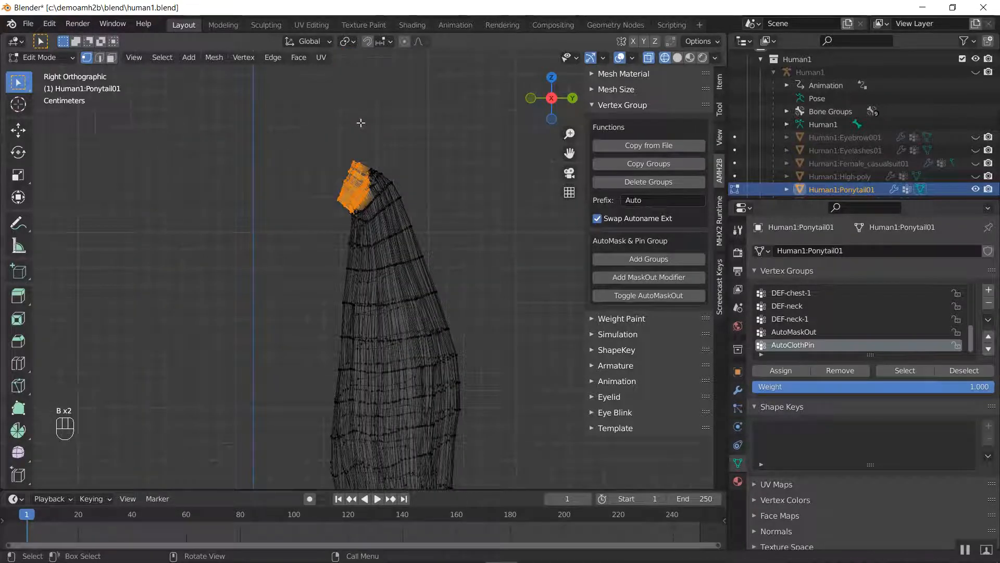
Grow the root selection twice with Select More, and box-deselect the excess vertices extending down the tail
{"action": "key", "text": "ctrl+KP_Add"}
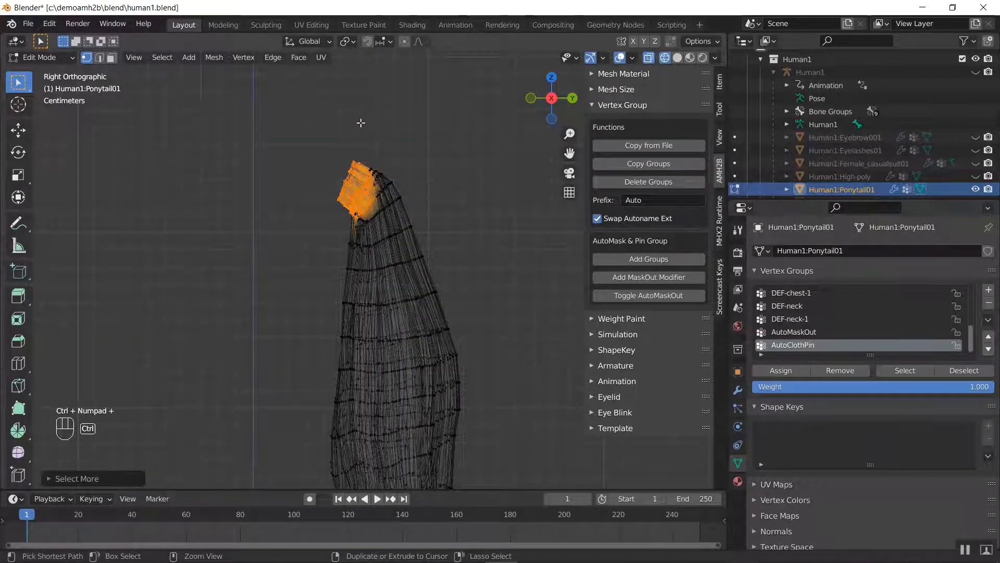
{"action": "scroll", "coordinate": [365, 126], "scroll_direction": "up", "scroll_amount": 3}
{"action": "key", "text": "ctrl+KP_Add"}
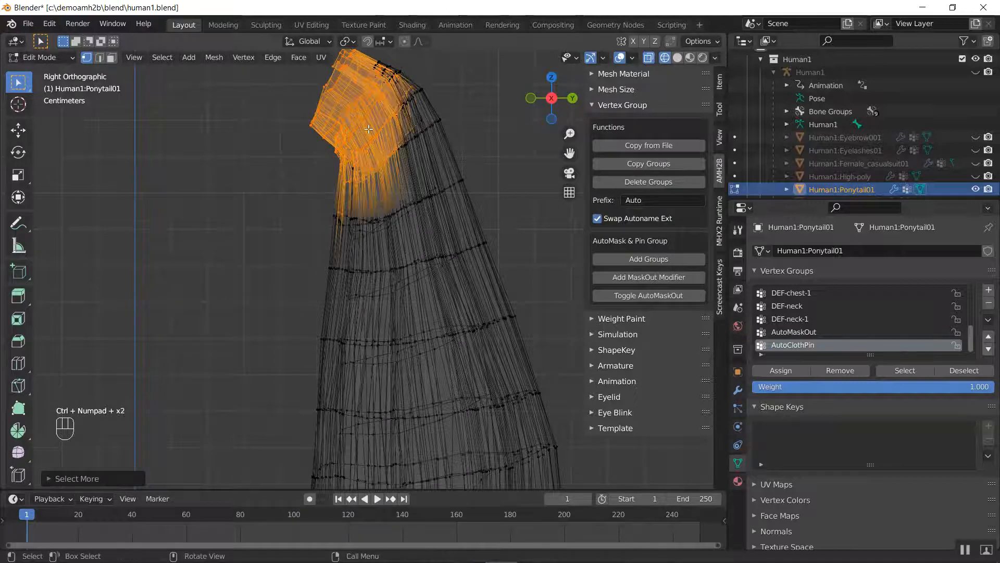
{"action": "key", "text": "b"}
{"action": "left_click_drag", "start_coordinate": [305, 156], "coordinate": [412, 249], "text": "shift"}
{"action": "key", "text": "b"}
{"action": "left_click_drag", "start_coordinate": [439, 129], "coordinate": [390, 174], "text": "shift"}
{"action": "scroll", "coordinate": [430, 158], "scroll_direction": "down", "scroll_amount": 2}
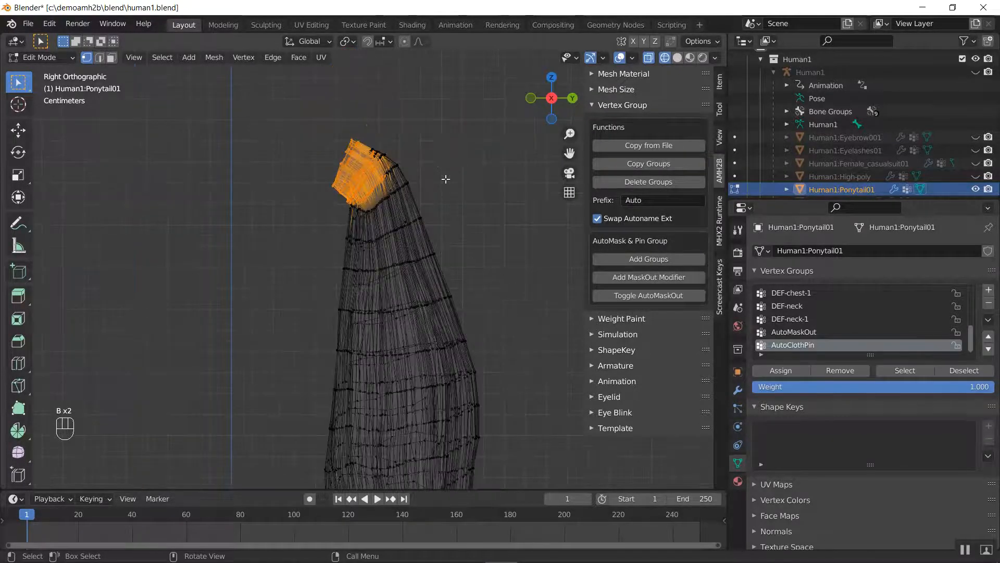
Open the AMH2B Weight Paint tools and set the Grow Selection Paint End Weight to 0.20
{"action": "middle_click_drag", "start_coordinate": [444, 176], "coordinate": [338, 382]}
{"action": "mouse_move", "coordinate": [412, 302]}
{"action": "middle_mouse_down"}
{"action": "mouse_move", "coordinate": [358, 229]}
{"action": "mouse_move", "coordinate": [417, 303]}
{"action": "middle_mouse_up"}
{"action": "scroll", "coordinate": [408, 280], "scroll_direction": "up", "scroll_amount": 4}
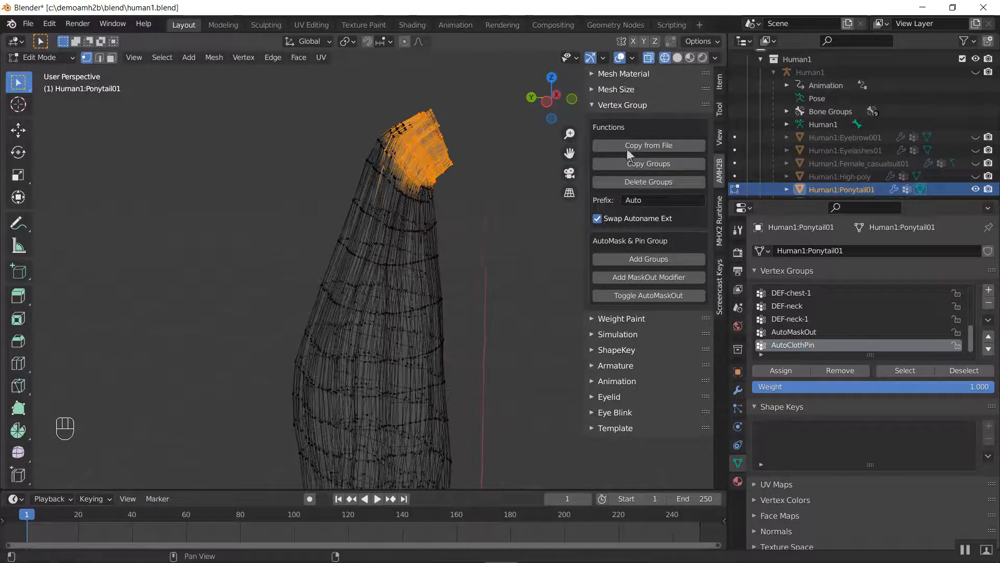
{"action": "left_click", "coordinate": [616, 106]}
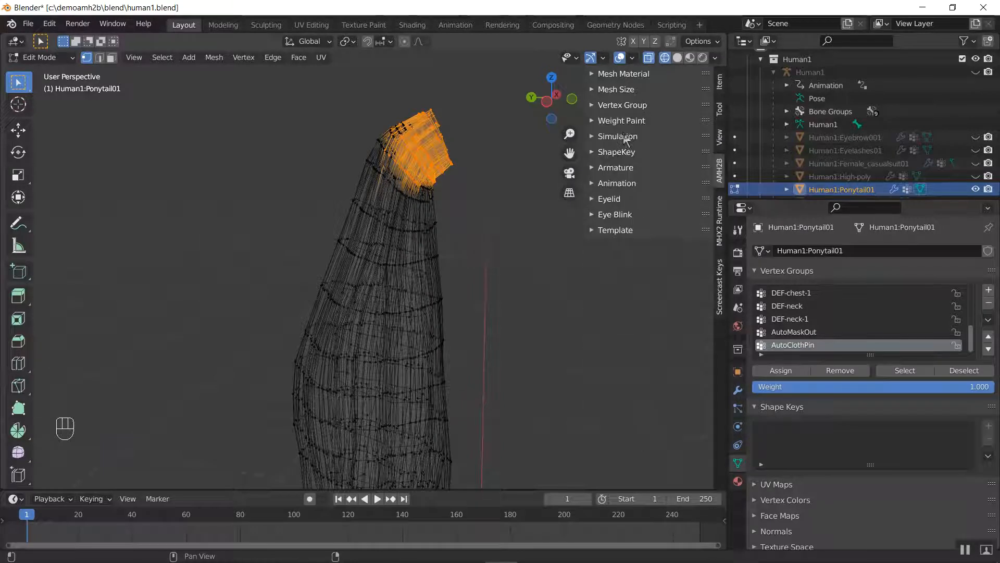
{"action": "left_click", "coordinate": [630, 123]}
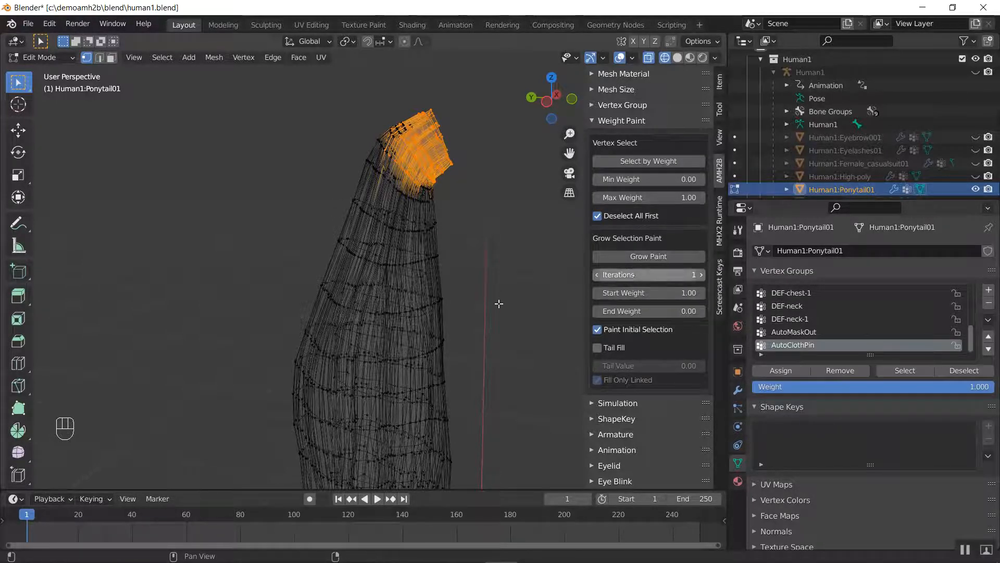
{"action": "middle_click_drag", "start_coordinate": [477, 293], "coordinate": [458, 201], "text": "shift"}
{"action": "scroll", "coordinate": [457, 202], "scroll_direction": "down", "scroll_amount": 2}
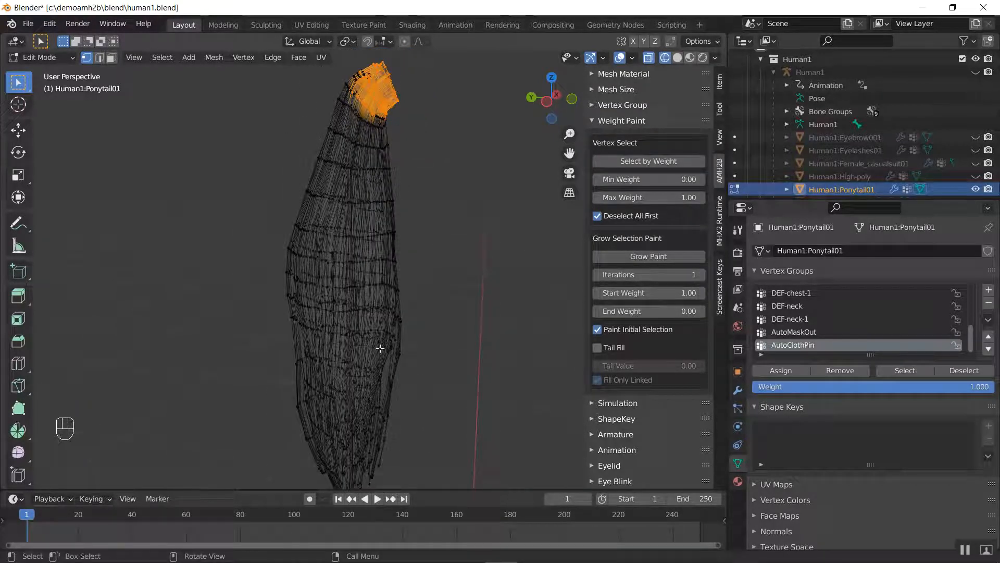
{"action": "middle_click_drag", "start_coordinate": [380, 348], "coordinate": [415, 261], "text": "shift"}
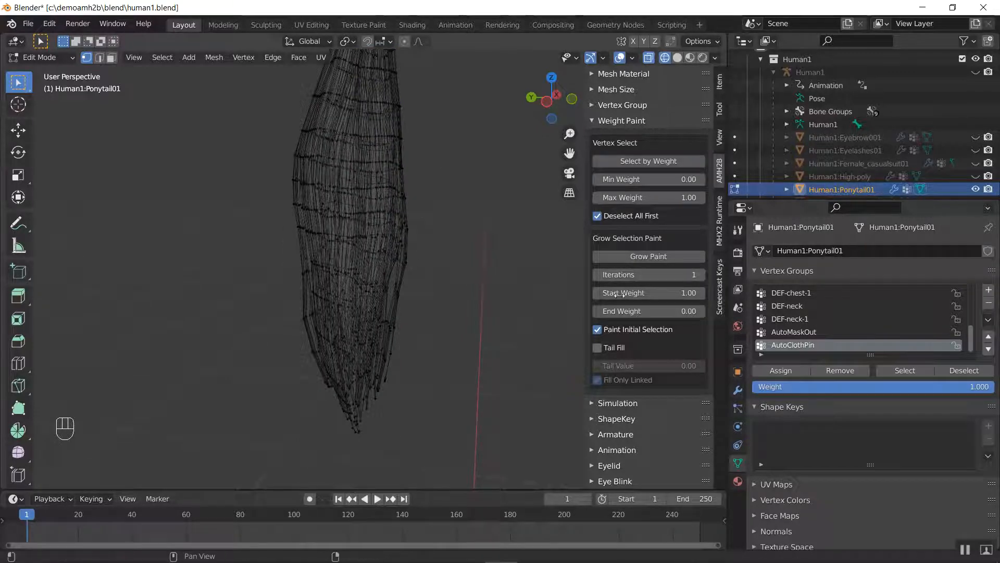
{"action": "left_click", "coordinate": [648, 311]}
{"action": "type", "text": ".2"}
{"action": "key", "text": "Return"}
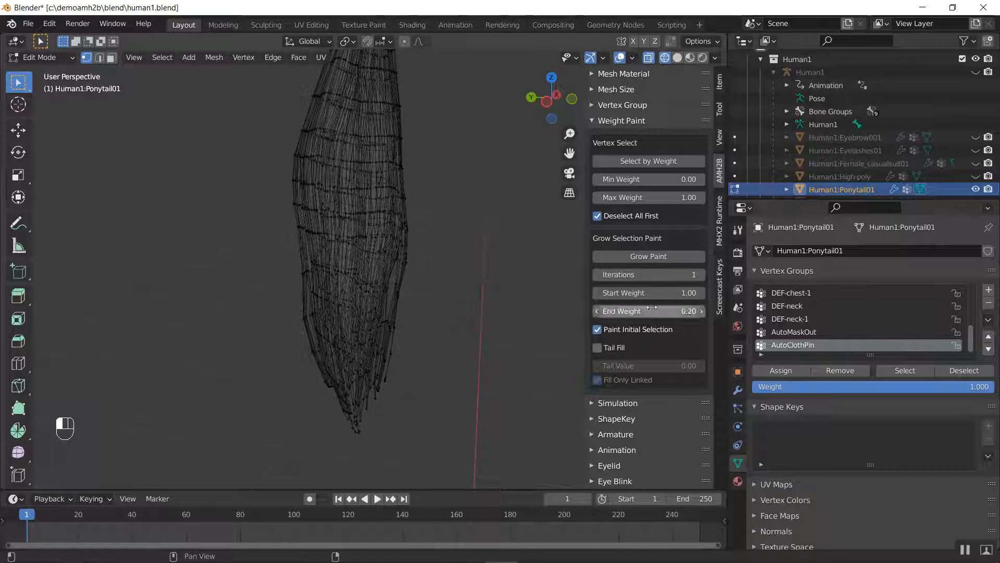
Enable Tail Fill with a Tail Value of 0.20, and set the Grow Paint Iterations to 4
{"action": "left_click", "coordinate": [615, 348]}
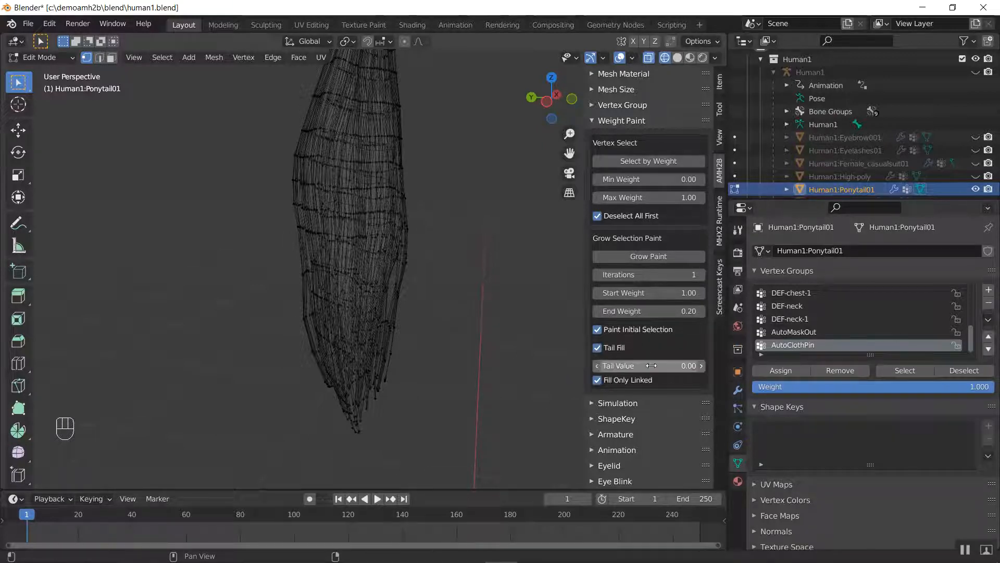
{"action": "left_click", "coordinate": [654, 366]}
{"action": "type", "text": ".2"}
{"action": "key", "text": "Return"}
{"action": "left_click", "coordinate": [701, 275]}
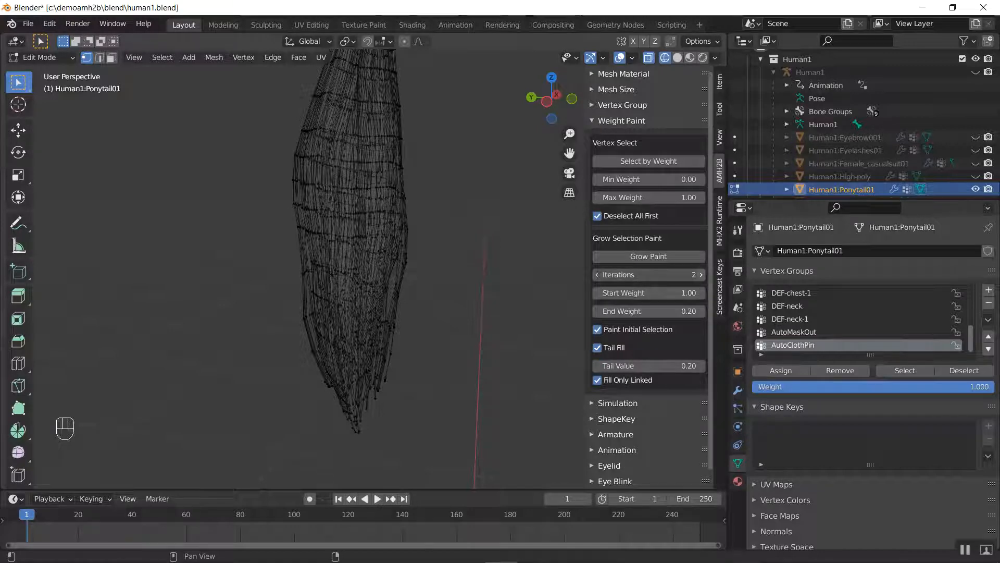
{"action": "middle_click_drag", "start_coordinate": [394, 183], "coordinate": [386, 333], "text": "shift"}
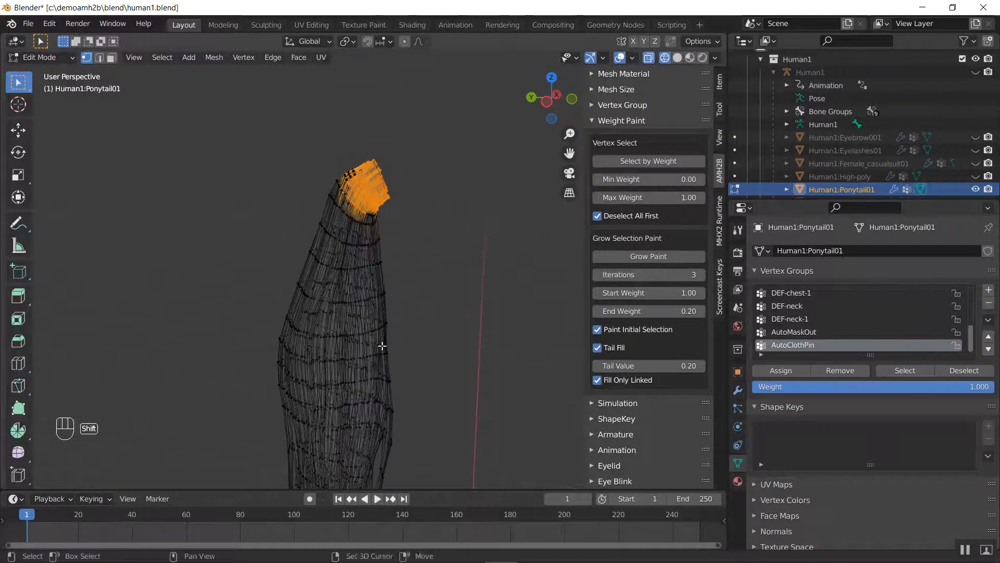
{"action": "left_click", "coordinate": [701, 274]}
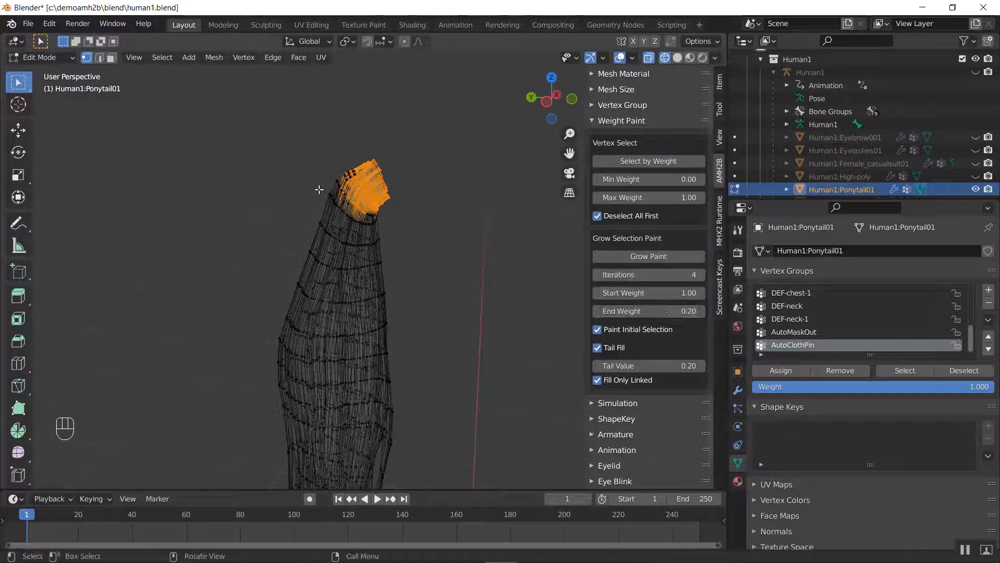
Try Grow Paint from the current root selection, check the tail for missed strands, and undo the paint
{"action": "scroll", "coordinate": [320, 191], "scroll_direction": "up", "scroll_amount": 2}
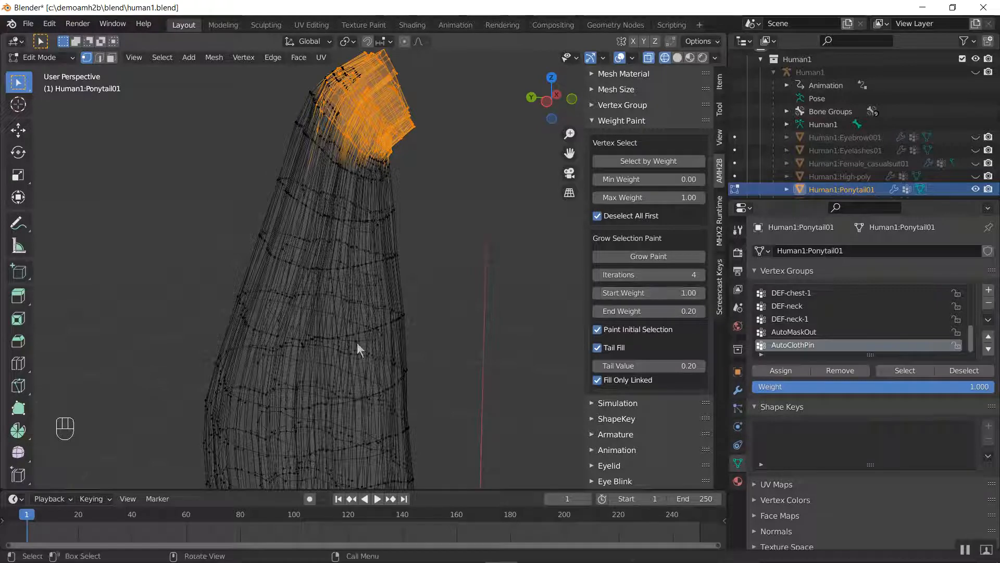
{"action": "middle_click_drag", "start_coordinate": [358, 343], "coordinate": [433, 198]}
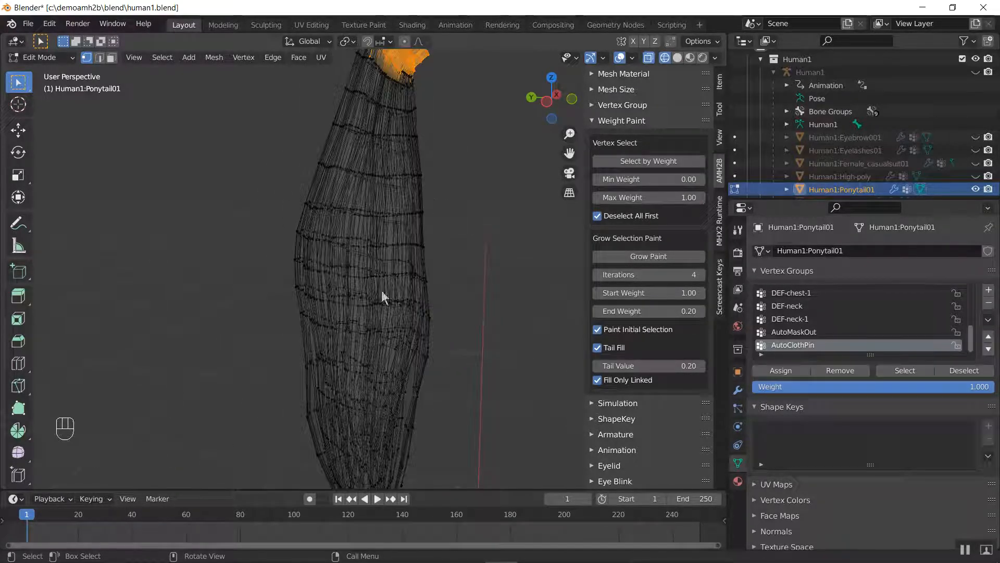
{"action": "middle_click_drag", "start_coordinate": [442, 343], "coordinate": [451, 271], "text": "shift"}
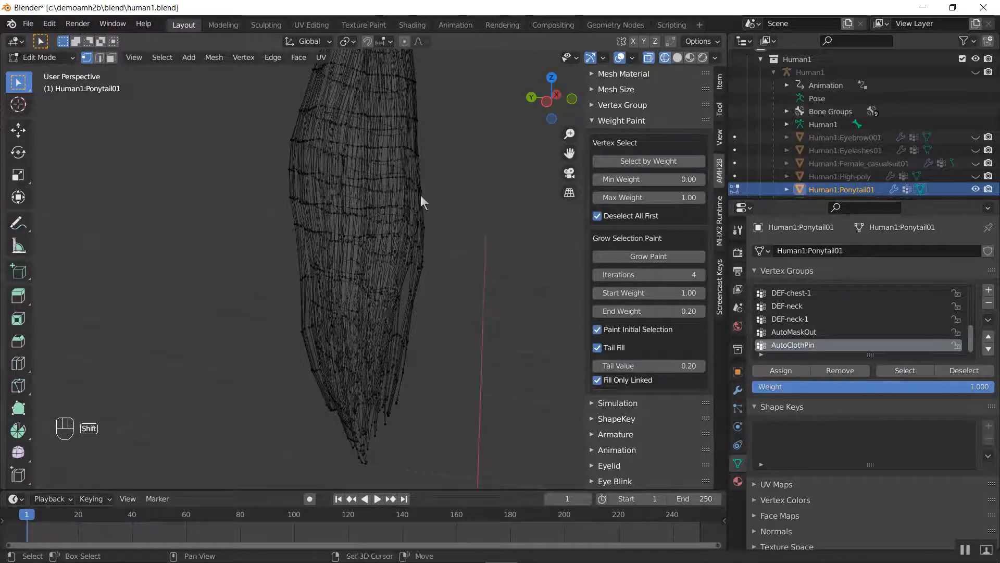
{"action": "middle_click_drag", "start_coordinate": [420, 196], "coordinate": [442, 205], "text": "shift"}
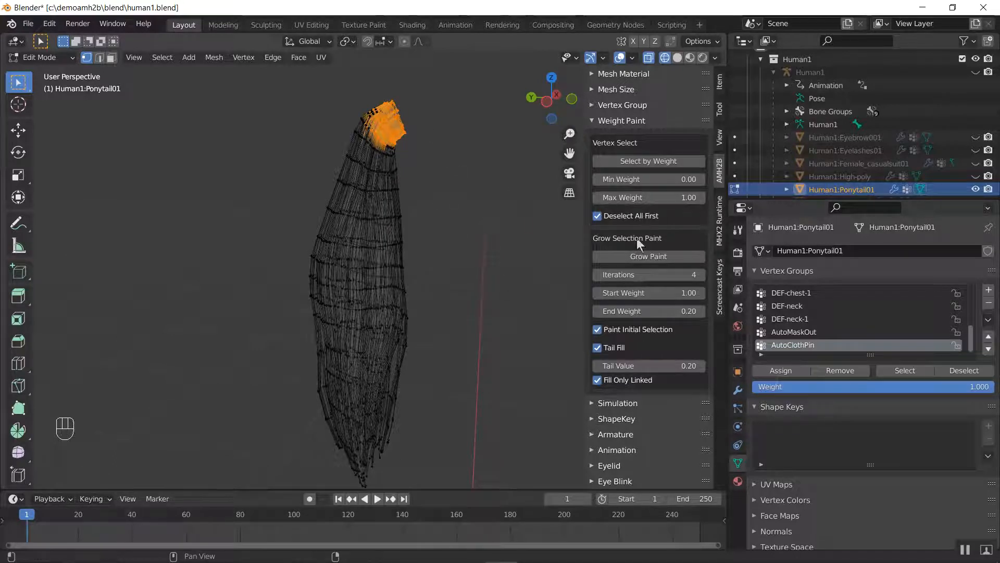
{"action": "left_click", "coordinate": [640, 257]}
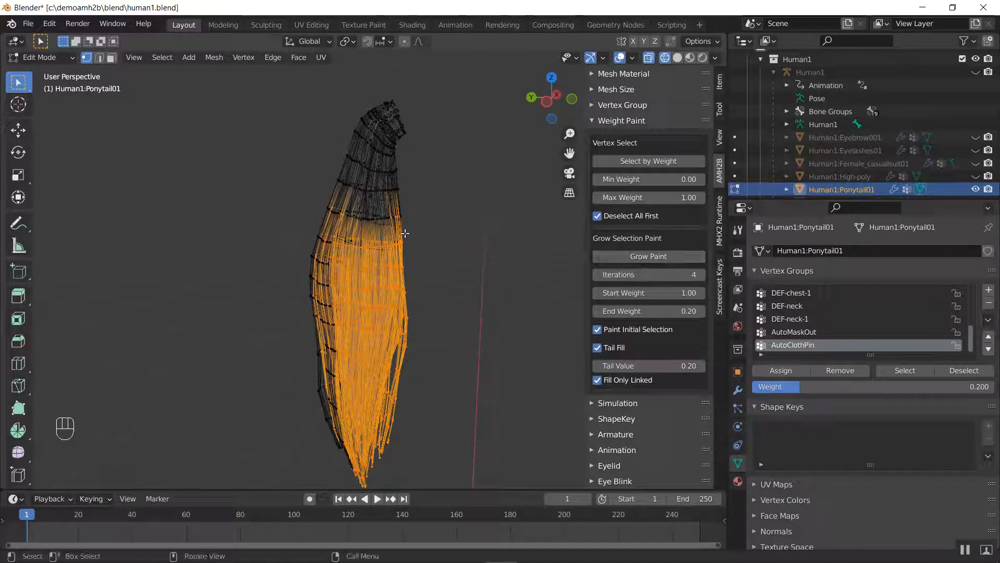
{"action": "middle_click_drag", "start_coordinate": [295, 271], "coordinate": [415, 241]}
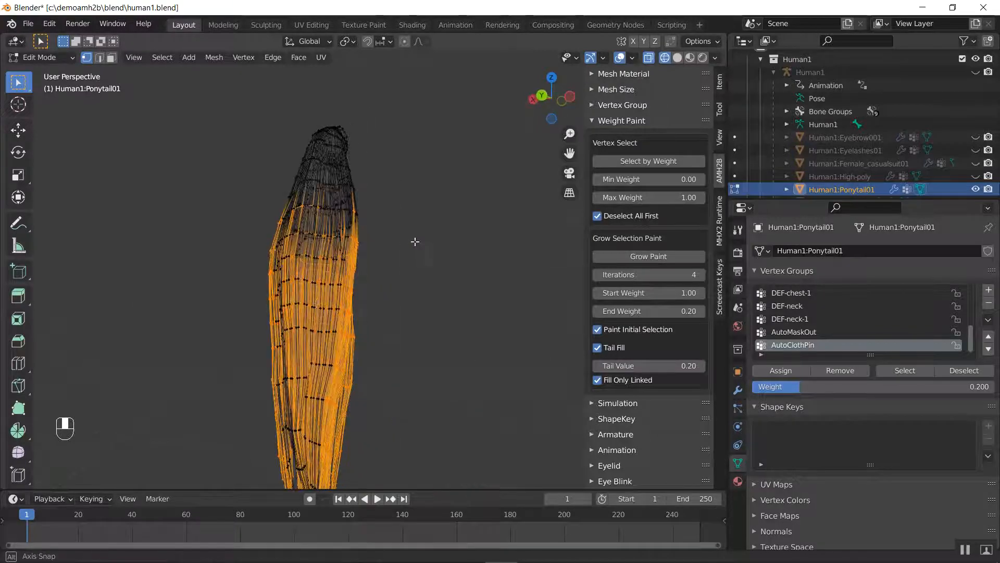
{"action": "middle_click_drag", "start_coordinate": [311, 385], "coordinate": [346, 243], "text": "shift"}
{"action": "scroll", "coordinate": [347, 243], "scroll_direction": "up", "scroll_amount": 3}
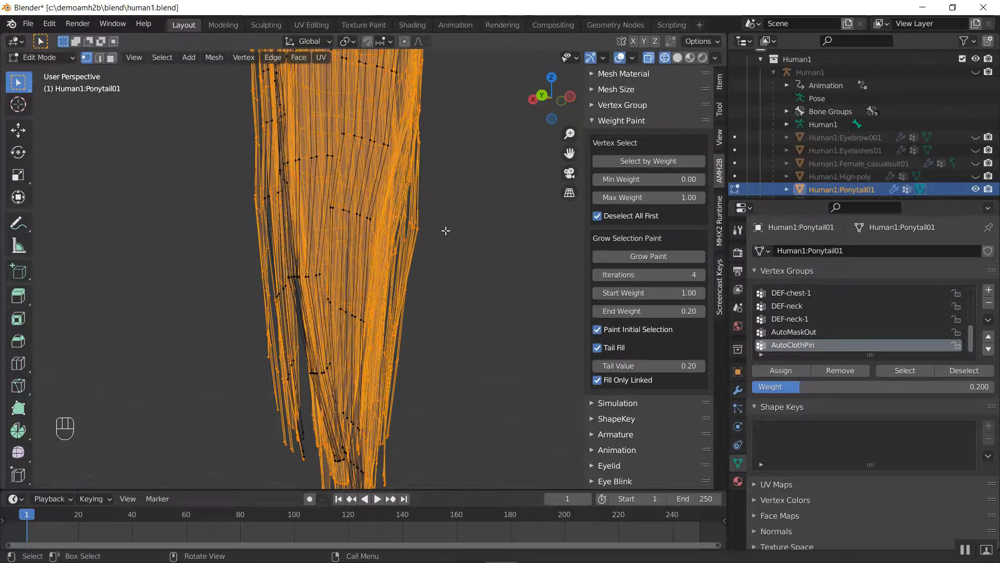
{"action": "middle_click_drag", "start_coordinate": [446, 230], "coordinate": [345, 131]}
{"action": "scroll", "coordinate": [352, 127], "scroll_direction": "down", "scroll_amount": 2}
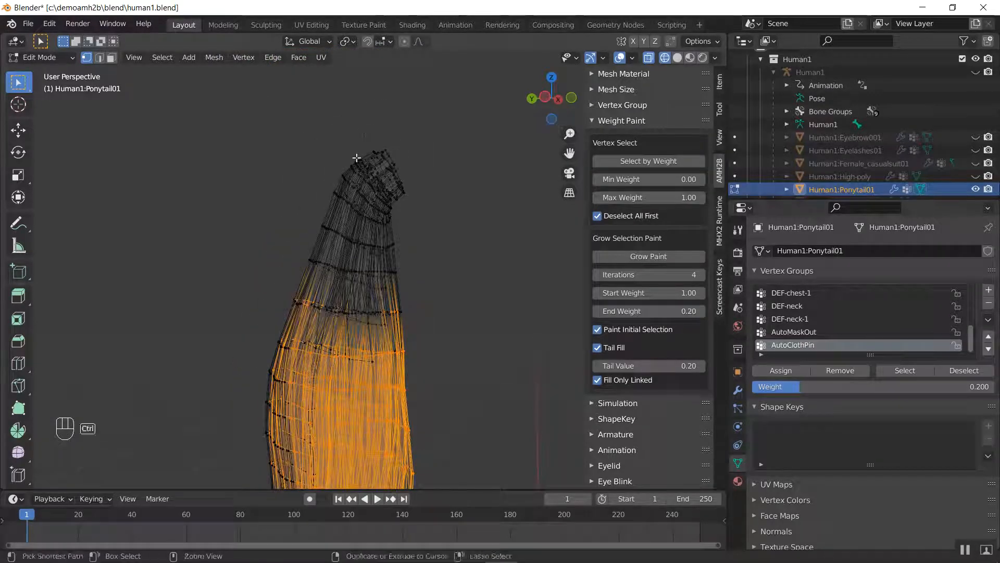
{"action": "key", "text": "ctrl+z"}
Add the missed vertices on the back of the tail's root to the selection, and run Grow Paint again down the tail
{"action": "middle_click_drag", "start_coordinate": [344, 156], "coordinate": [347, 165]}
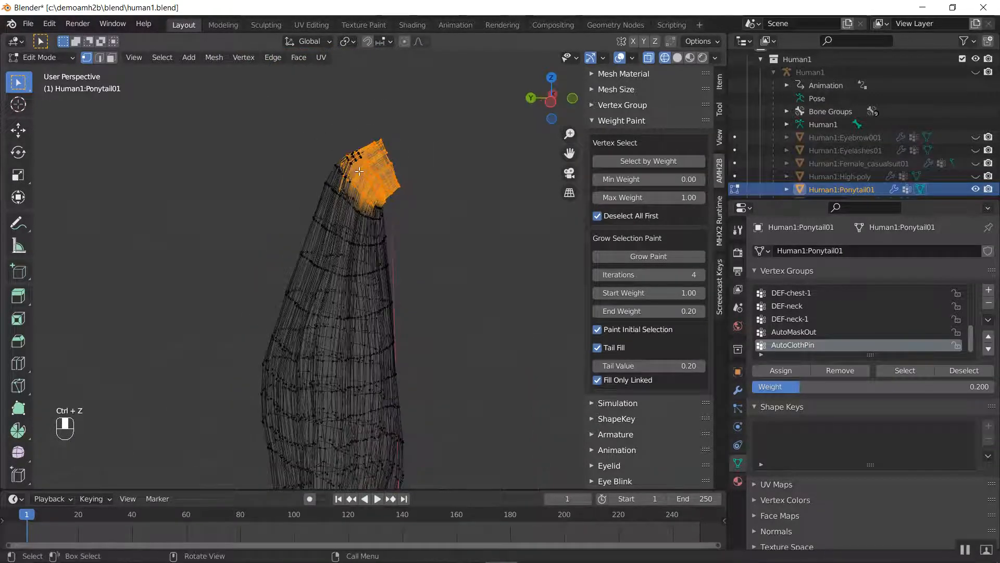
{"action": "key", "text": "b"}
{"action": "left_click_drag", "start_coordinate": [304, 126], "coordinate": [376, 185]}
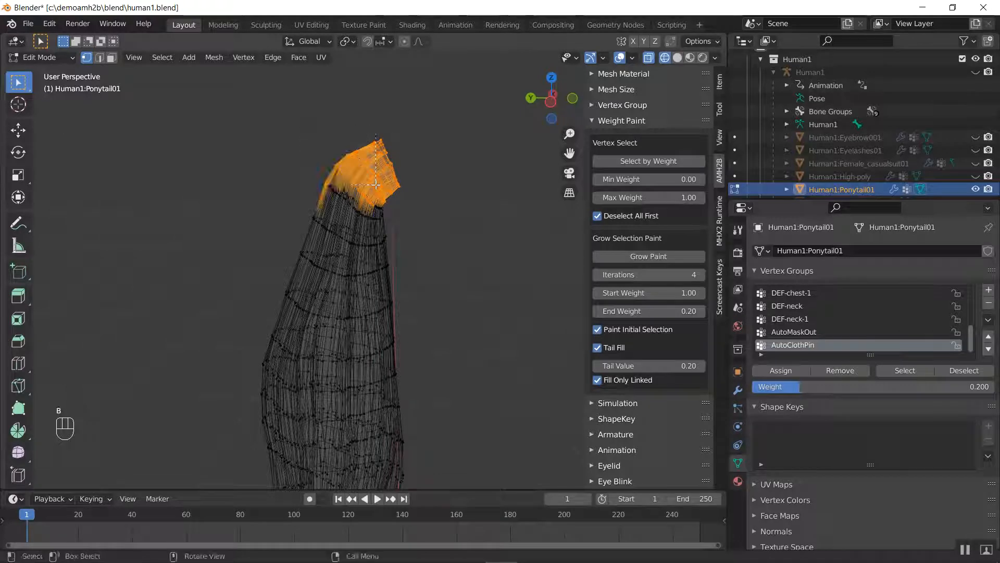
{"action": "left_click", "coordinate": [640, 256]}
{"action": "middle_click_drag", "start_coordinate": [393, 315], "coordinate": [422, 110], "text": "shift"}
{"action": "middle_click_drag", "start_coordinate": [410, 290], "coordinate": [333, 265]}
{"action": "scroll", "coordinate": [334, 264], "scroll_direction": "down", "scroll_amount": 2}
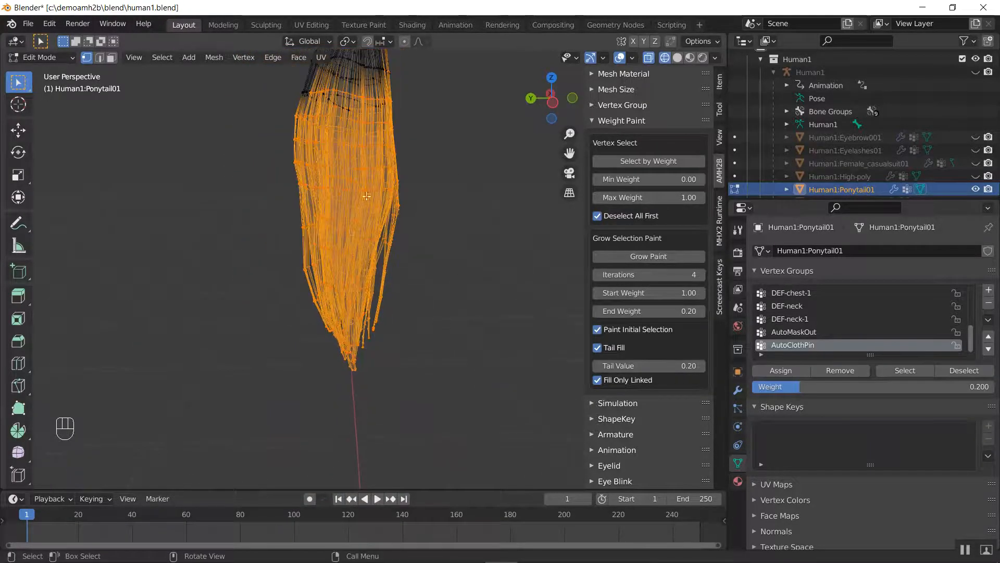
{"action": "middle_click_drag", "start_coordinate": [381, 160], "coordinate": [382, 370], "text": "shift"}
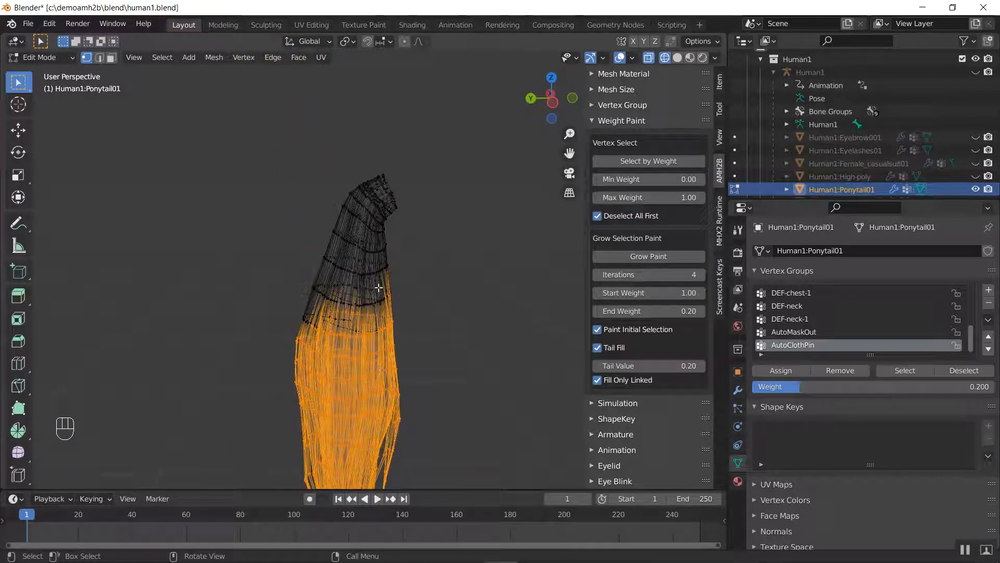
Switch to Weight Paint mode and examine the AutoClothPin gradient from the tail's root down to its tip
{"action": "key", "text": "ctrl+Tab"}
{"action": "left_click", "coordinate": [310, 255]}
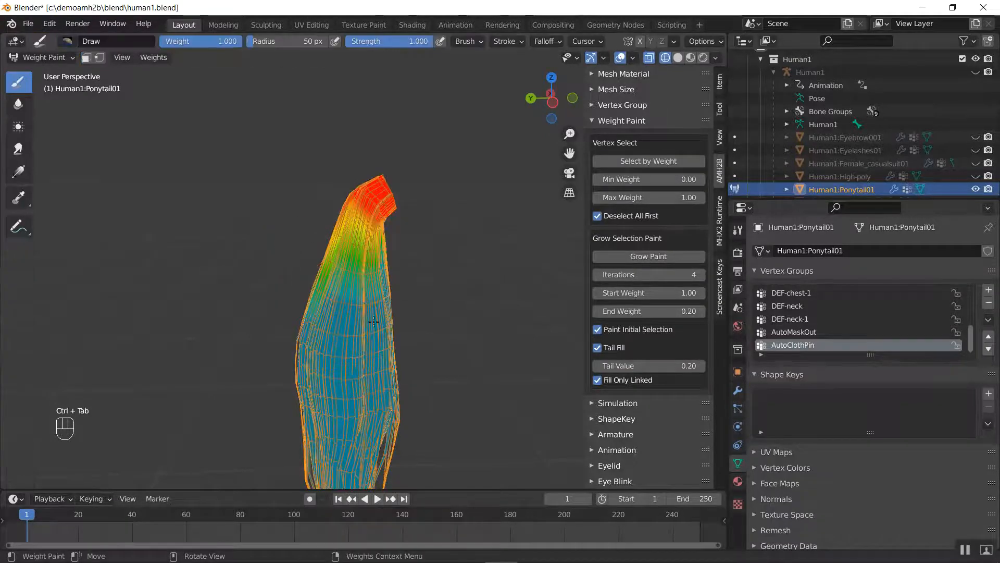
{"action": "mouse_move", "coordinate": [373, 322]}
{"action": "middle_mouse_down"}
{"action": "mouse_move", "coordinate": [285, 223]}
{"action": "mouse_move", "coordinate": [346, 369]}
{"action": "mouse_move", "coordinate": [463, 271]}
{"action": "middle_mouse_up"}
{"action": "middle_click_drag", "start_coordinate": [468, 337], "coordinate": [473, 290]}
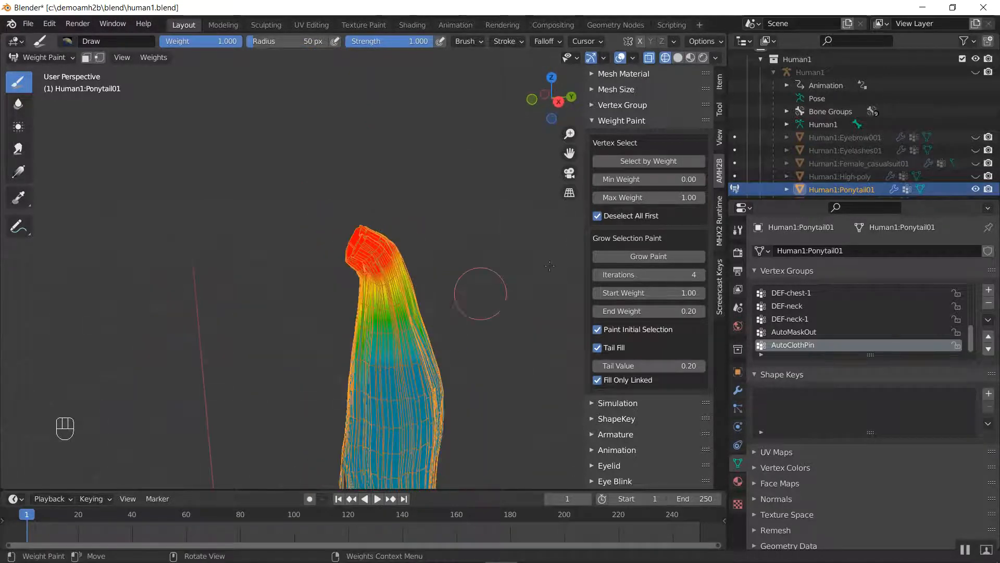
{"action": "middle_click_drag", "start_coordinate": [425, 343], "coordinate": [338, 250], "text": "shift"}
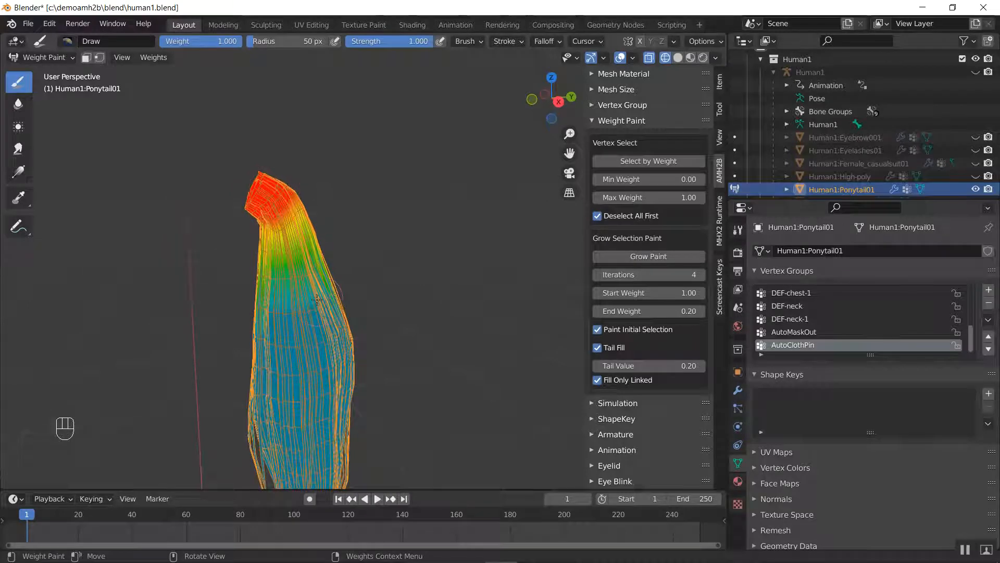
{"action": "scroll", "coordinate": [269, 200], "scroll_direction": "up", "scroll_amount": 2}
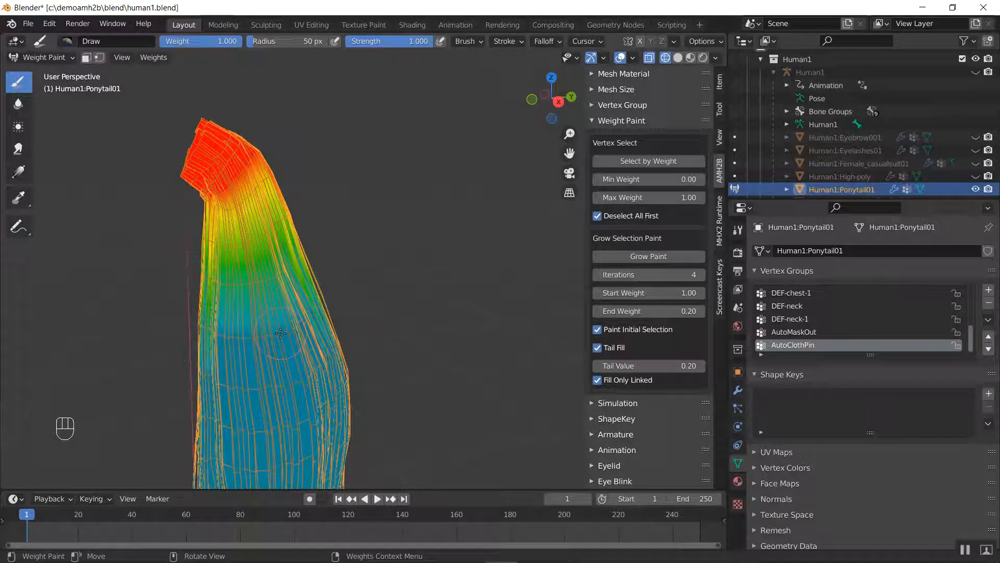
{"action": "middle_click_drag", "start_coordinate": [283, 335], "coordinate": [266, 189], "text": "shift"}
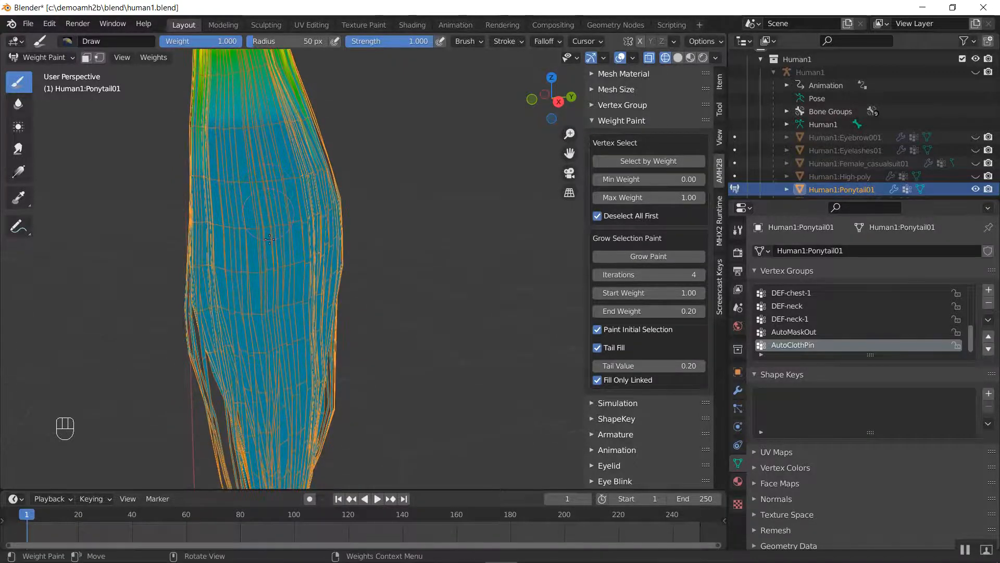
Examine the AutoClothPin weights along the lower strands and tip of the ponytail from the side and the back
{"action": "middle_click_drag", "start_coordinate": [302, 444], "coordinate": [275, 145], "text": "shift"}
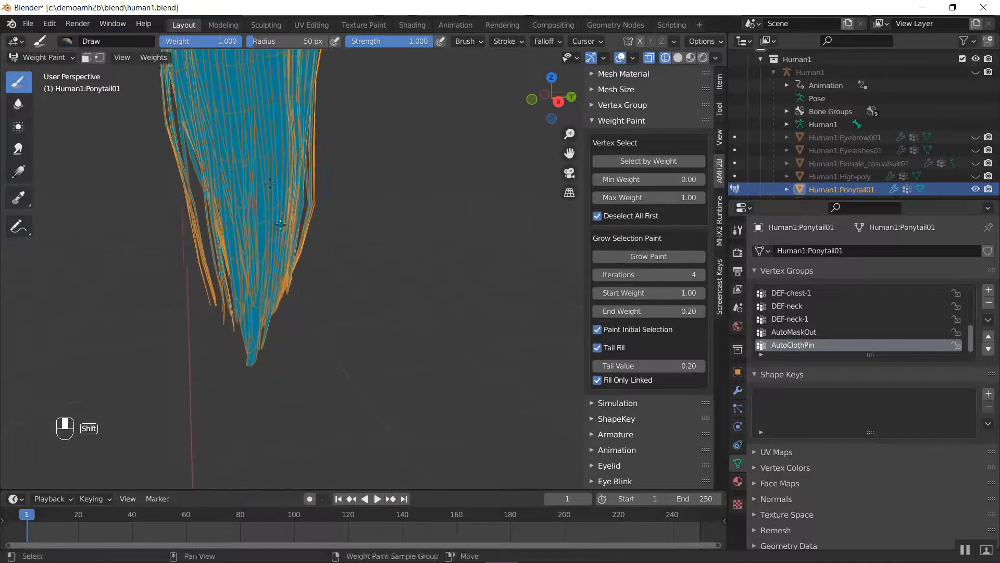
{"action": "middle_click_drag", "start_coordinate": [401, 257], "coordinate": [260, 260]}
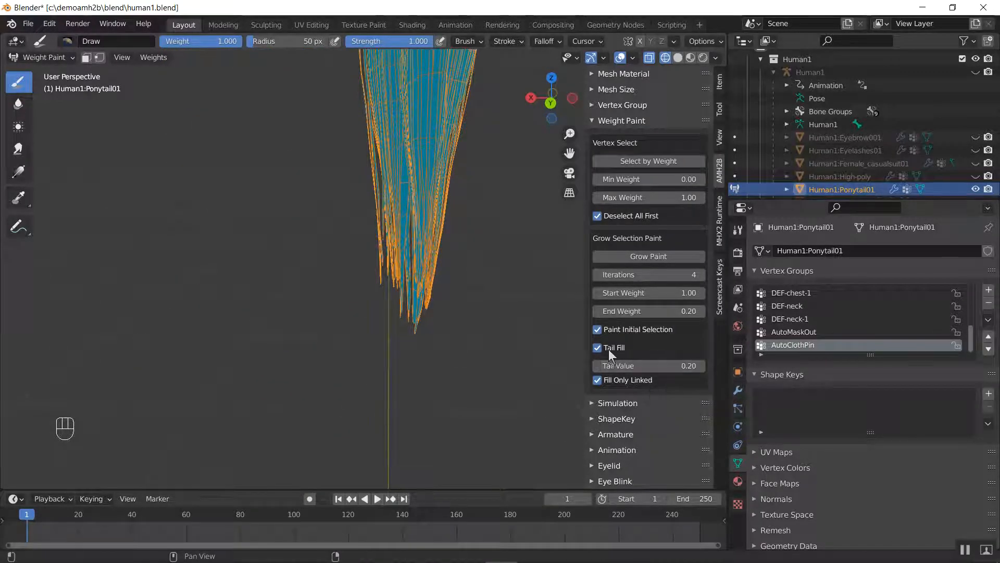
{"action": "middle_click_drag", "start_coordinate": [475, 264], "coordinate": [336, 412], "text": "shift"}
{"action": "scroll", "coordinate": [386, 297], "scroll_direction": "down", "scroll_amount": 4}
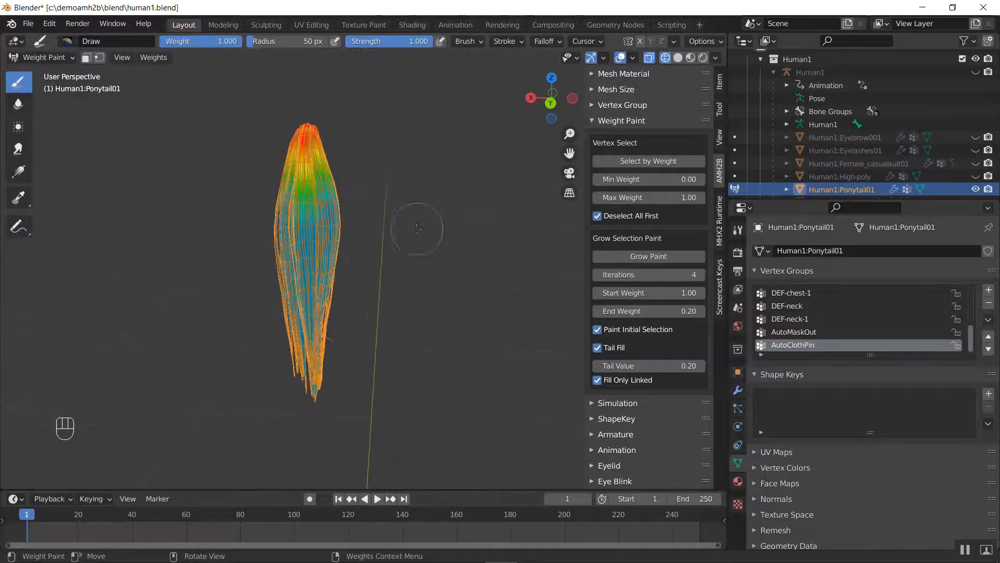
{"action": "middle_click_drag", "start_coordinate": [420, 232], "coordinate": [326, 254], "text": "shift"}
{"action": "key", "text": "ctrl+Tab"}
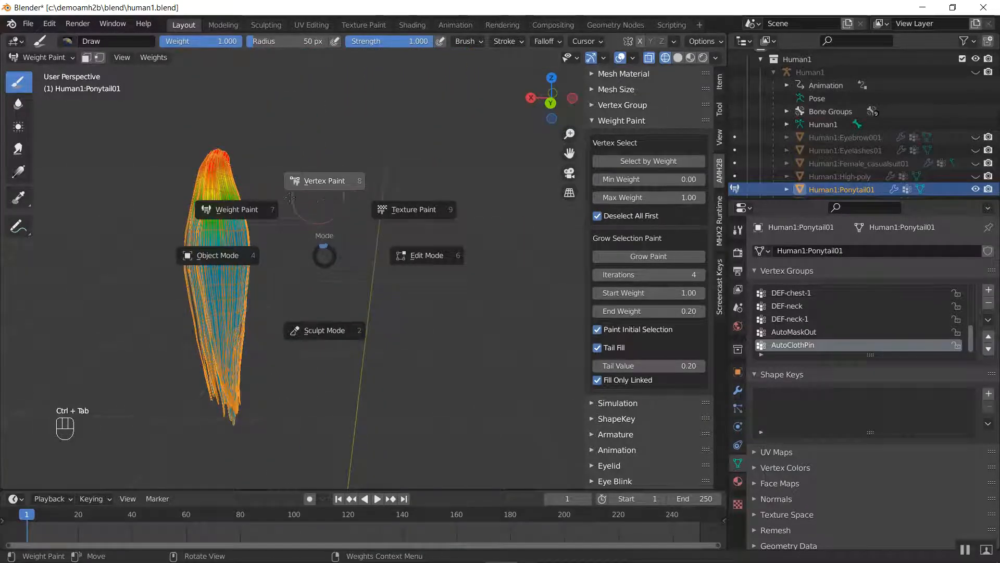
{"action": "key", "text": "Escape"}
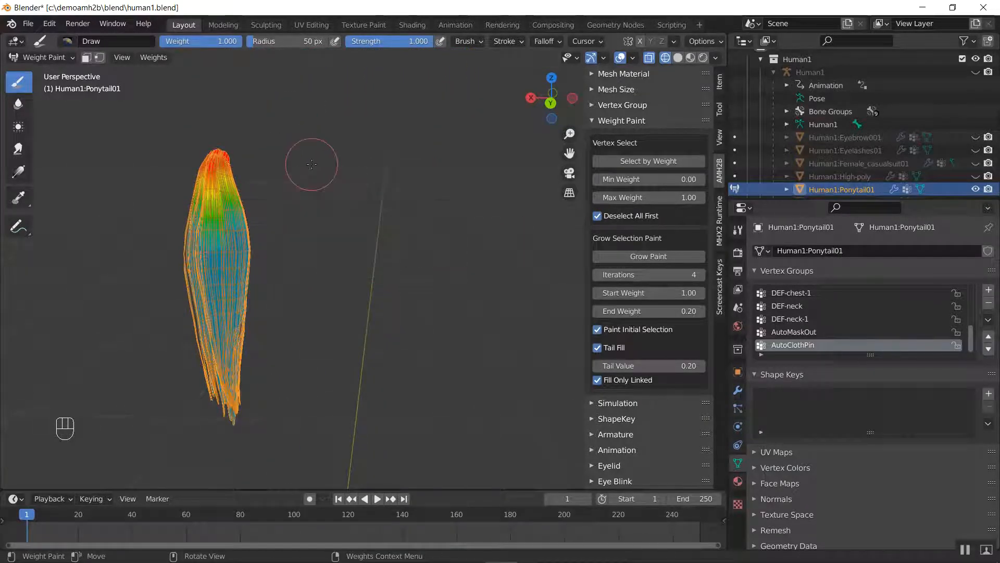
{"action": "key", "text": "alt+h"}
{"action": "key", "text": "shift+h"}
{"action": "key", "text": "alt+h"}
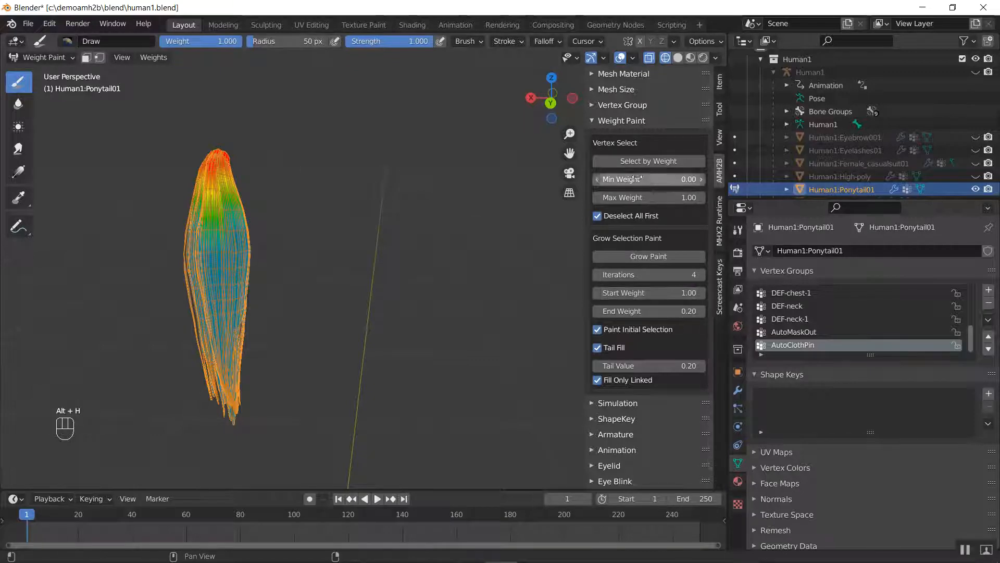
Toggle AutoMaskOut to show the masked scalp hair, inspect the pin weights over the whole mesh, and mask the scalp again
{"action": "left_click", "coordinate": [626, 106]}
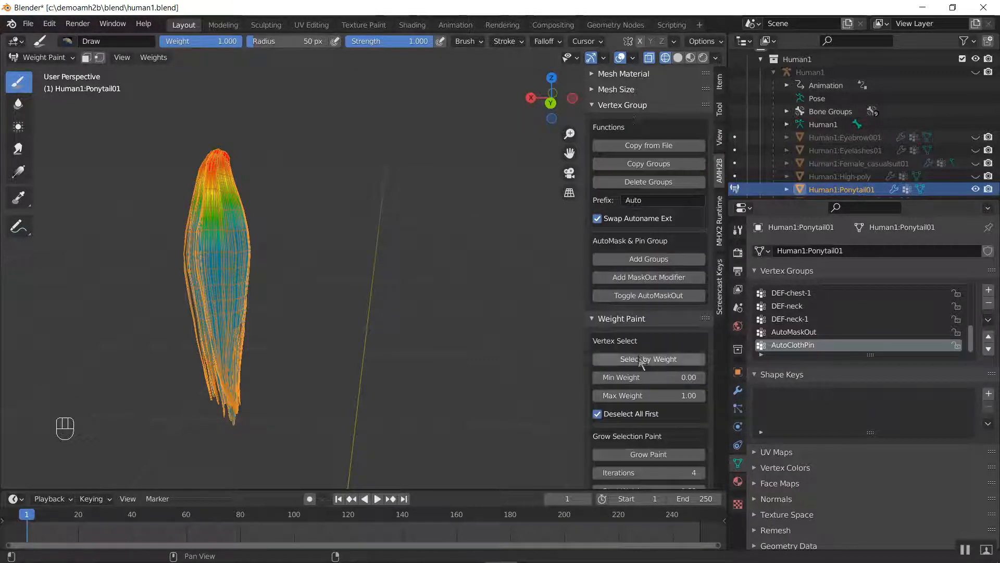
{"action": "left_click", "coordinate": [655, 296]}
{"action": "middle_click_drag", "start_coordinate": [495, 207], "coordinate": [362, 319]}
{"action": "middle_click_drag", "start_coordinate": [361, 318], "coordinate": [511, 293]}
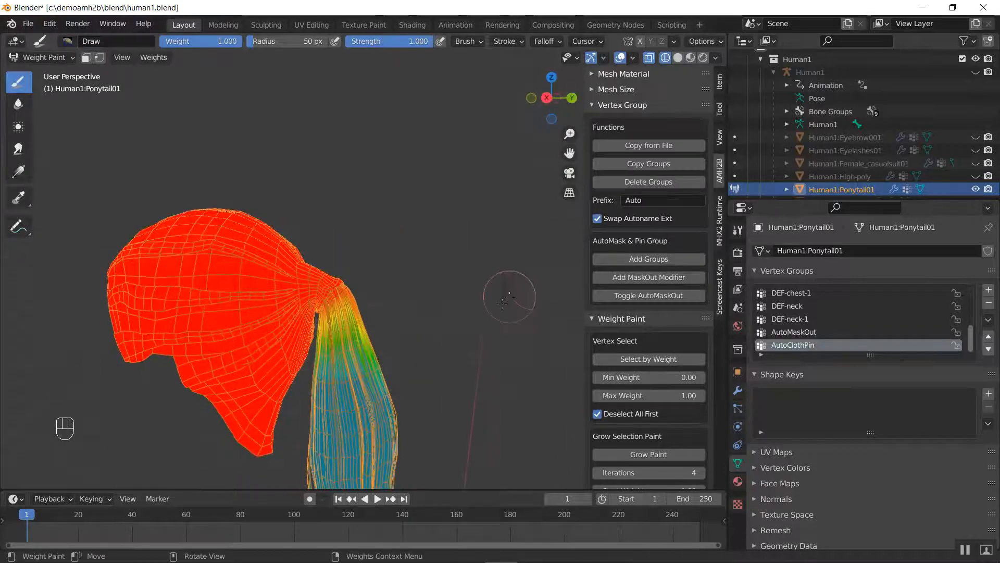
{"action": "scroll", "coordinate": [505, 300], "scroll_direction": "up", "scroll_amount": 5}
{"action": "scroll", "coordinate": [368, 286], "scroll_direction": "down", "scroll_amount": 5}
{"action": "middle_click_drag", "start_coordinate": [368, 286], "coordinate": [192, 353]}
{"action": "middle_click_drag", "start_coordinate": [408, 297], "coordinate": [224, 311]}
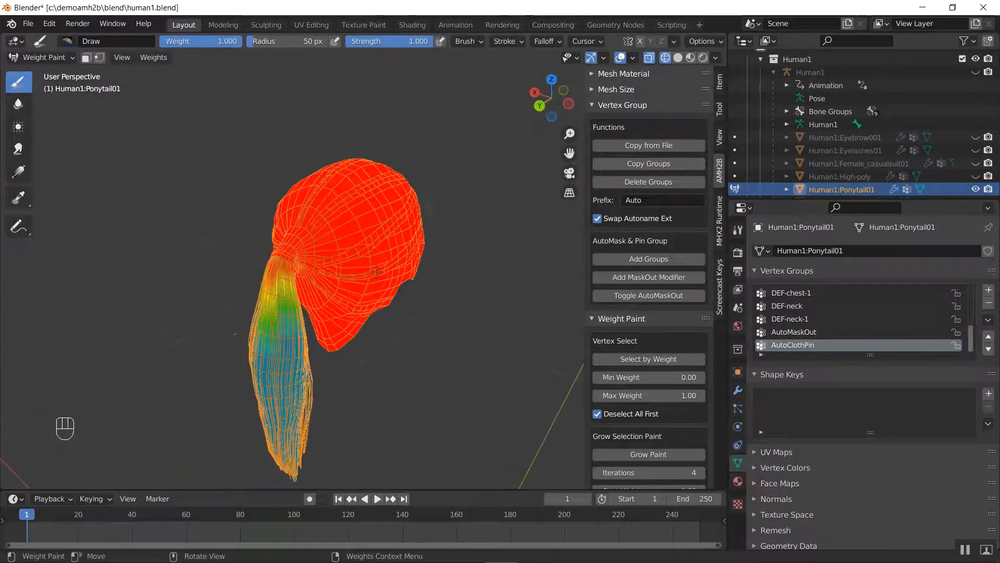
{"action": "middle_click_drag", "start_coordinate": [383, 303], "coordinate": [292, 307]}
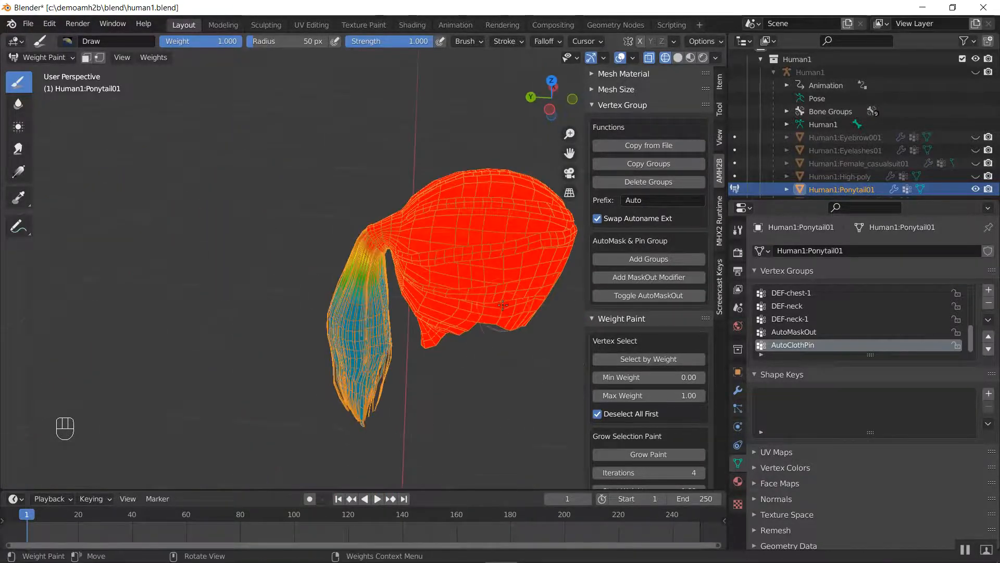
{"action": "left_click", "coordinate": [649, 295]}
Return the ponytail to Object Mode and set the viewport shading to Rendered
{"action": "key", "text": "ctrl+Tab"}
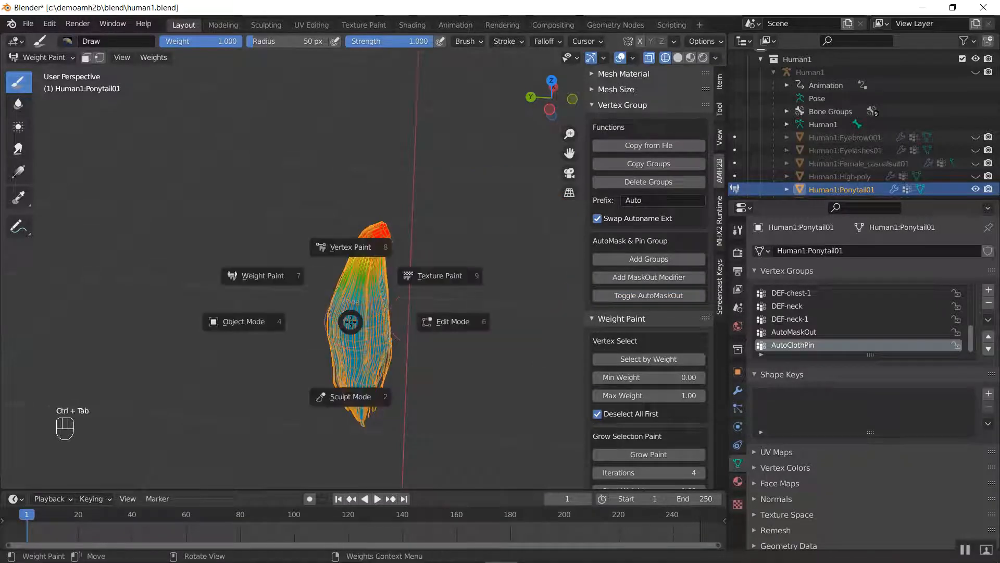
{"action": "left_click", "coordinate": [267, 321]}
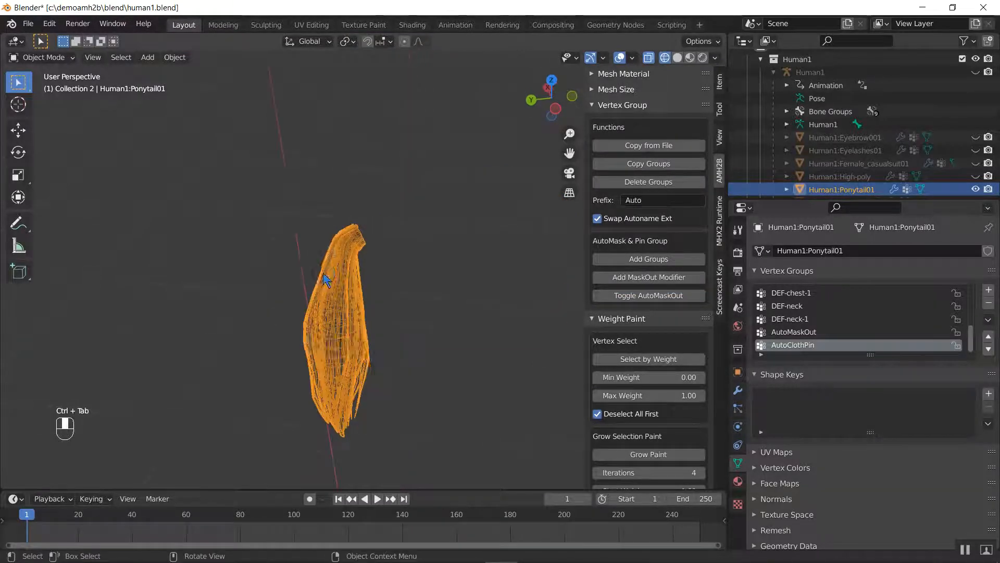
{"action": "key", "text": "z"}
{"action": "left_click", "coordinate": [405, 283]}
{"action": "key", "text": "z"}
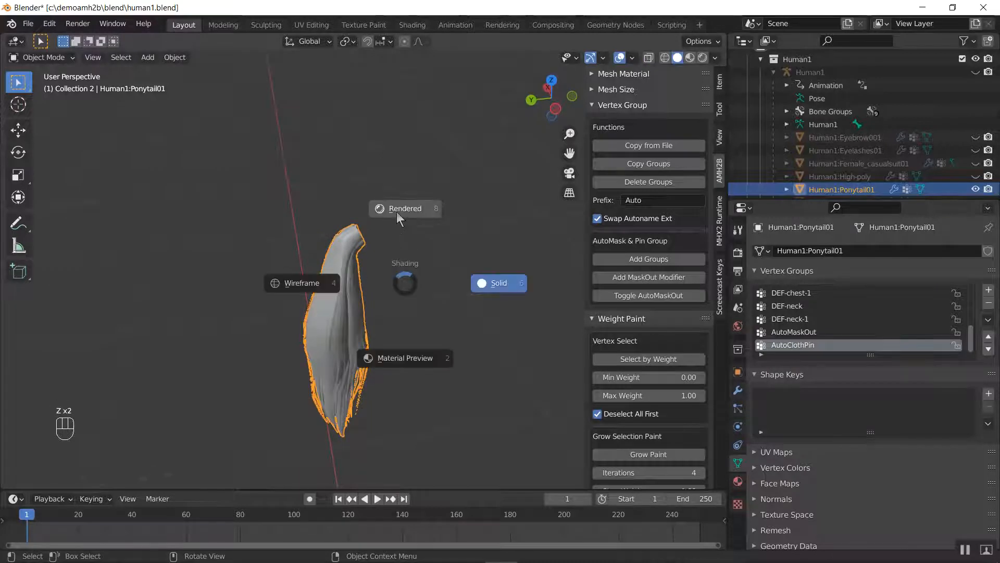
{"action": "left_click", "coordinate": [397, 211]}
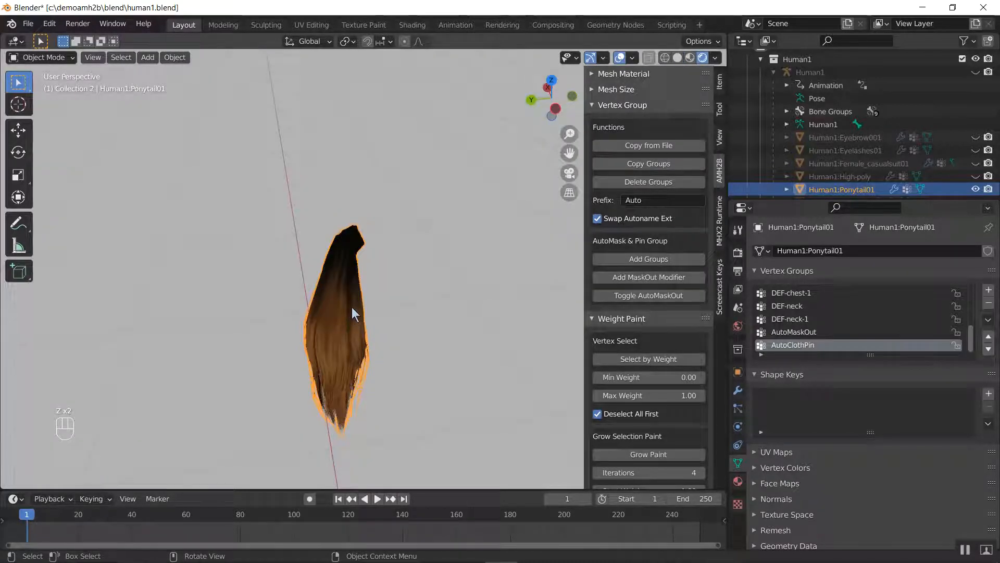
Unhide all of the character's objects and view the masked ponytail against the head from several sides
{"action": "key", "text": "alt+h"}
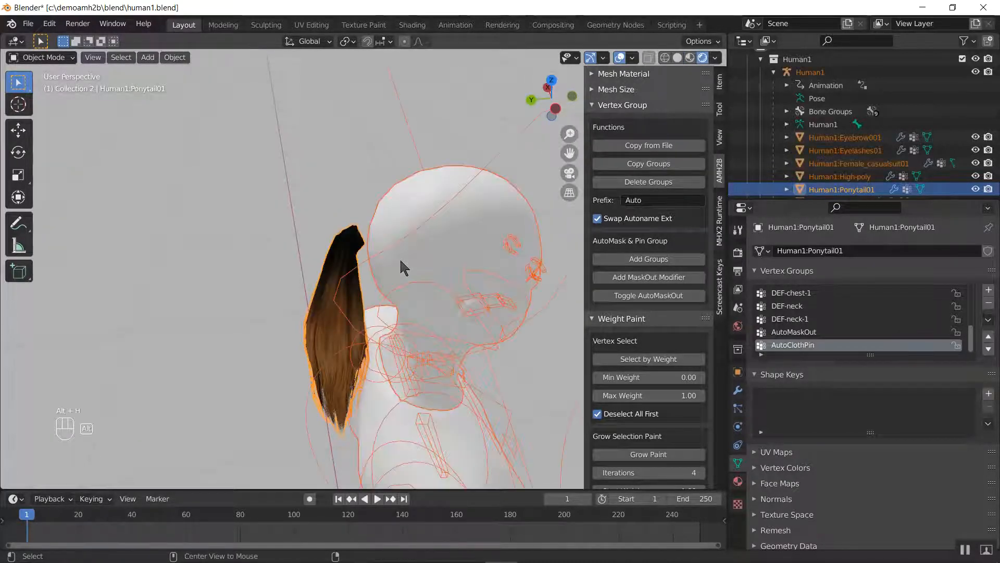
{"action": "middle_click_drag", "start_coordinate": [407, 259], "coordinate": [446, 250]}
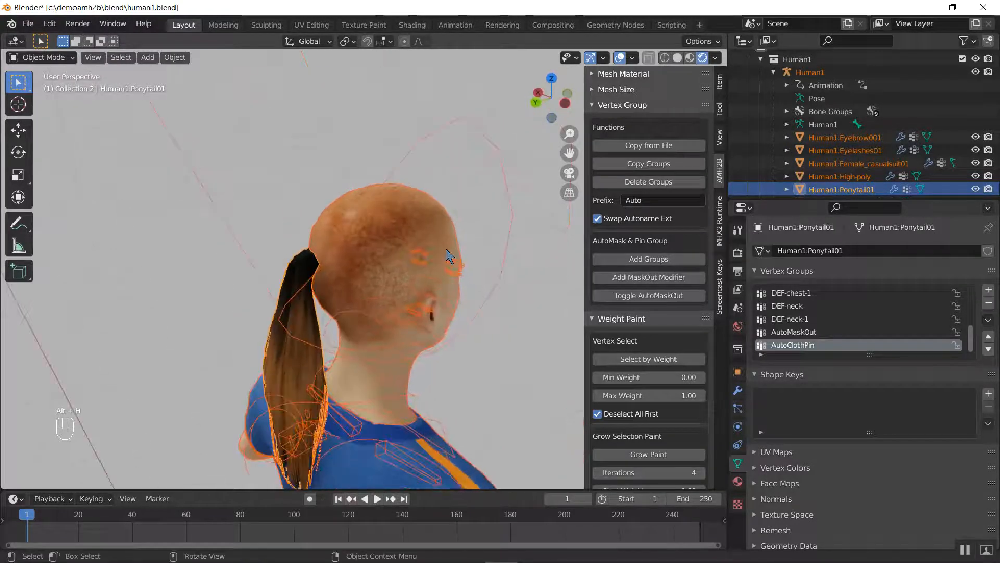
{"action": "middle_click_drag", "start_coordinate": [326, 294], "coordinate": [383, 261]}
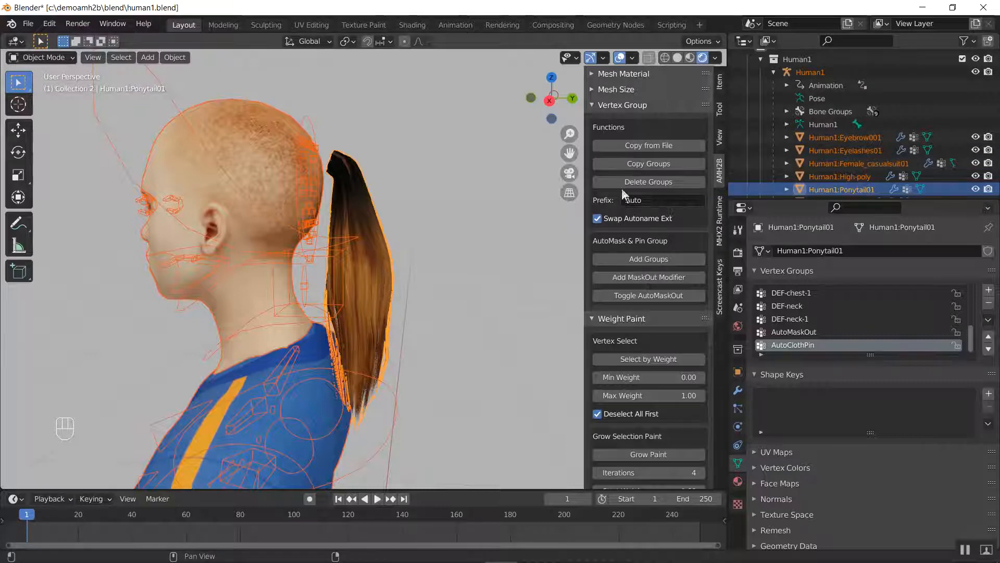
Isolate only the ponytail and add an AMH2B cloth simulation to it
{"action": "left_click", "coordinate": [626, 106]}
{"action": "left_click", "coordinate": [623, 122]}
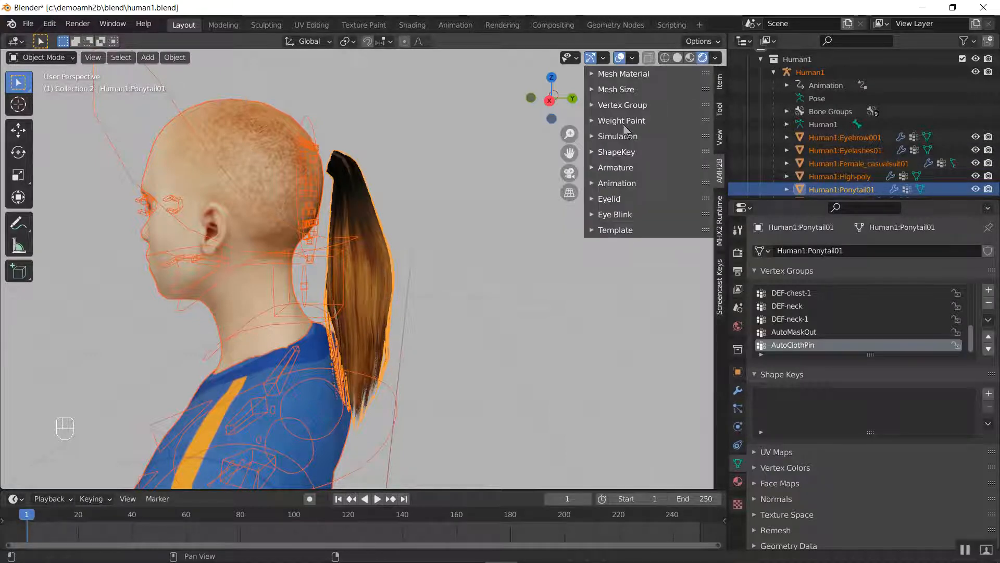
{"action": "left_click", "coordinate": [365, 215]}
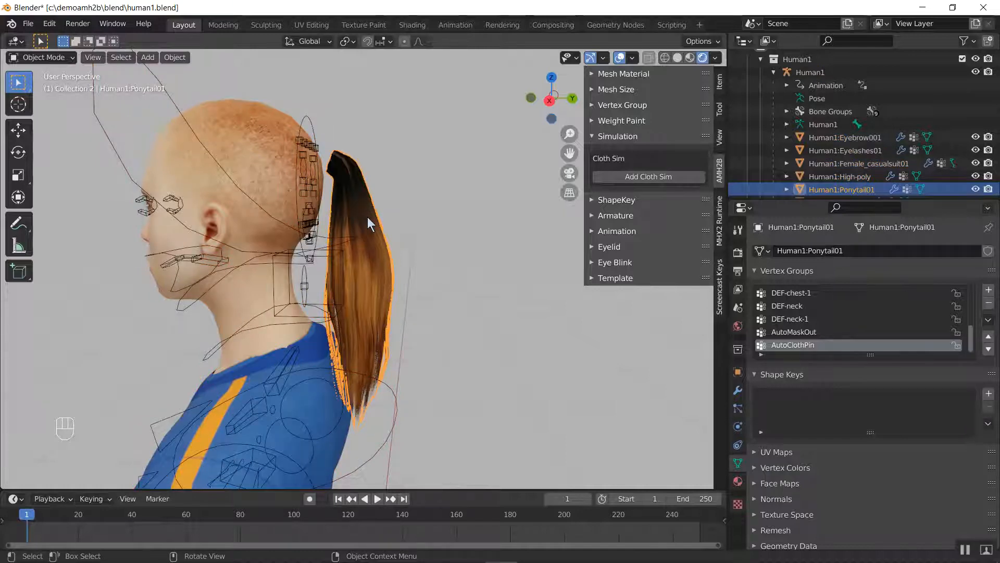
{"action": "key", "text": "shift+h"}
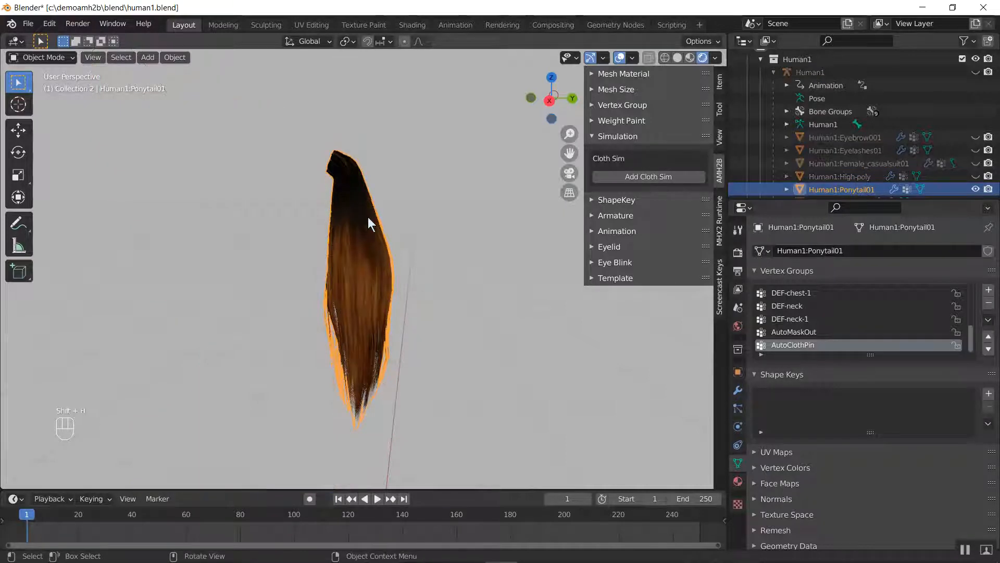
{"action": "scroll", "coordinate": [355, 198], "scroll_direction": "up", "scroll_amount": 4}
{"action": "middle_click_drag", "start_coordinate": [343, 182], "coordinate": [463, 240]}
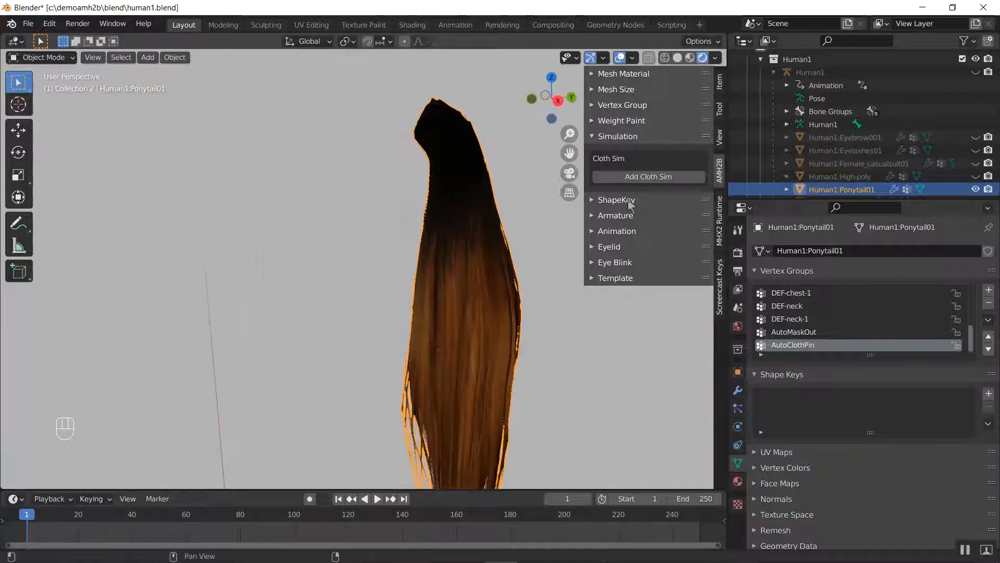
{"action": "left_click", "coordinate": [664, 177]}
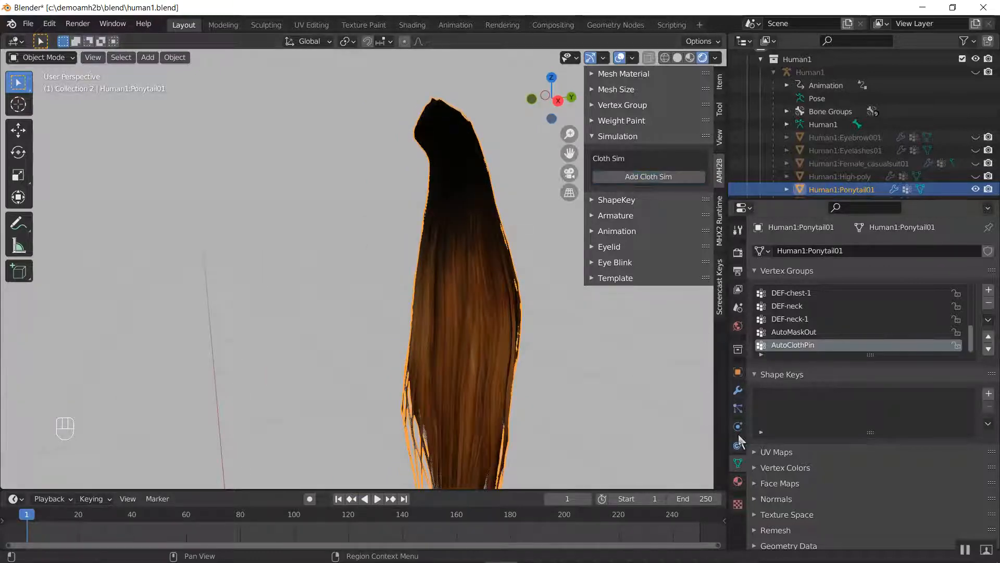
Check which vertex group is used as the Pin Group in the ponytail's cloth Shape settings
{"action": "left_click", "coordinate": [737, 432]}
{"action": "scroll", "coordinate": [881, 355], "scroll_direction": "down", "scroll_amount": 4}
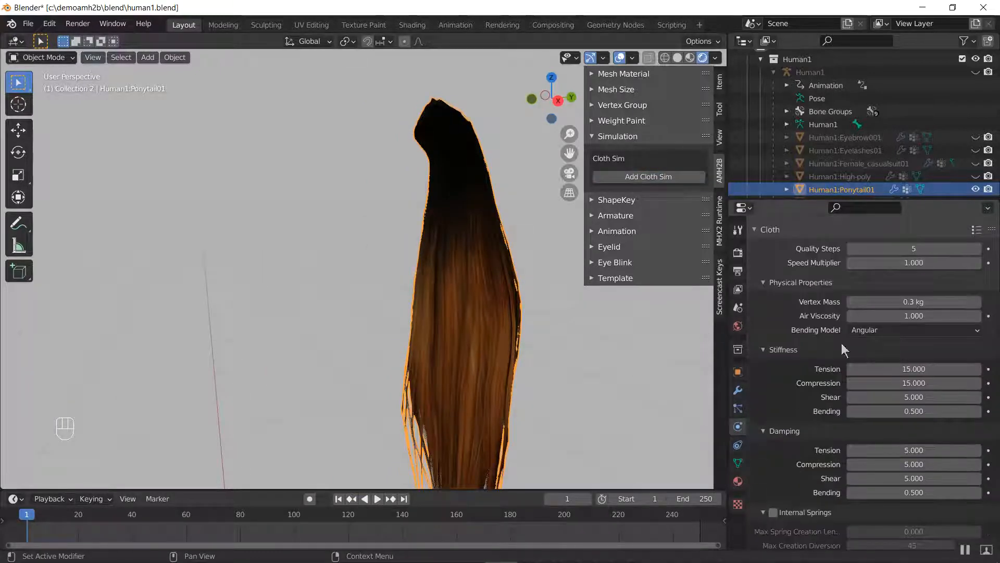
{"action": "scroll", "coordinate": [792, 344], "scroll_direction": "down", "scroll_amount": 12}
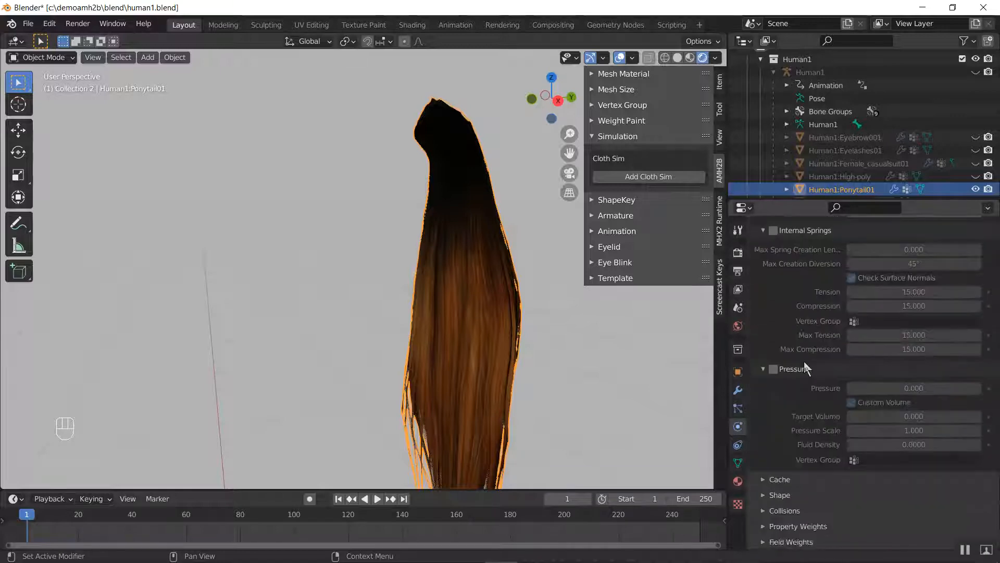
{"action": "left_click", "coordinate": [784, 495]}
{"action": "scroll", "coordinate": [785, 497], "scroll_direction": "down", "scroll_amount": 4}
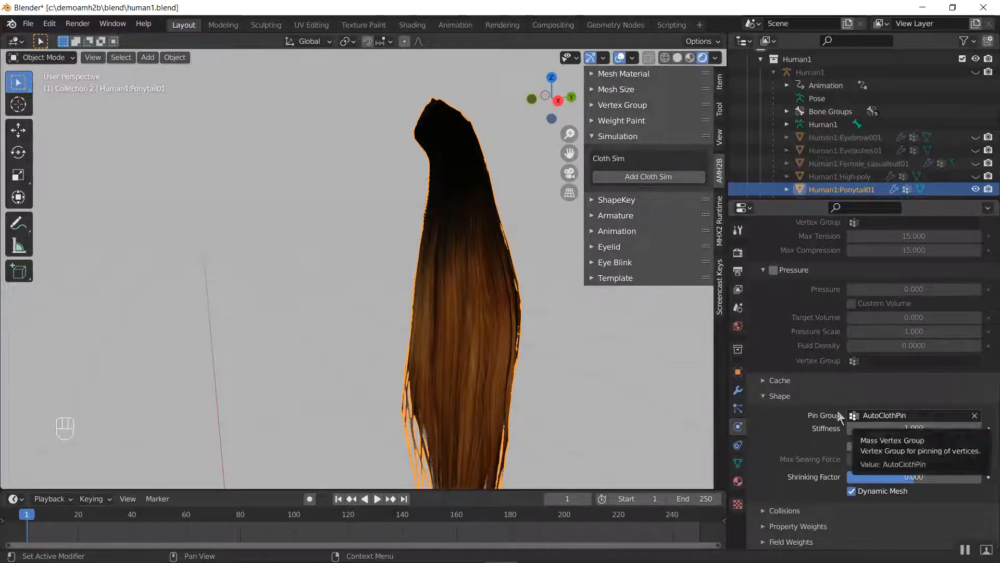
{"action": "scroll", "coordinate": [793, 357], "scroll_direction": "up", "scroll_amount": 5}
{"action": "scroll", "coordinate": [796, 366], "scroll_direction": "up", "scroll_amount": 10}
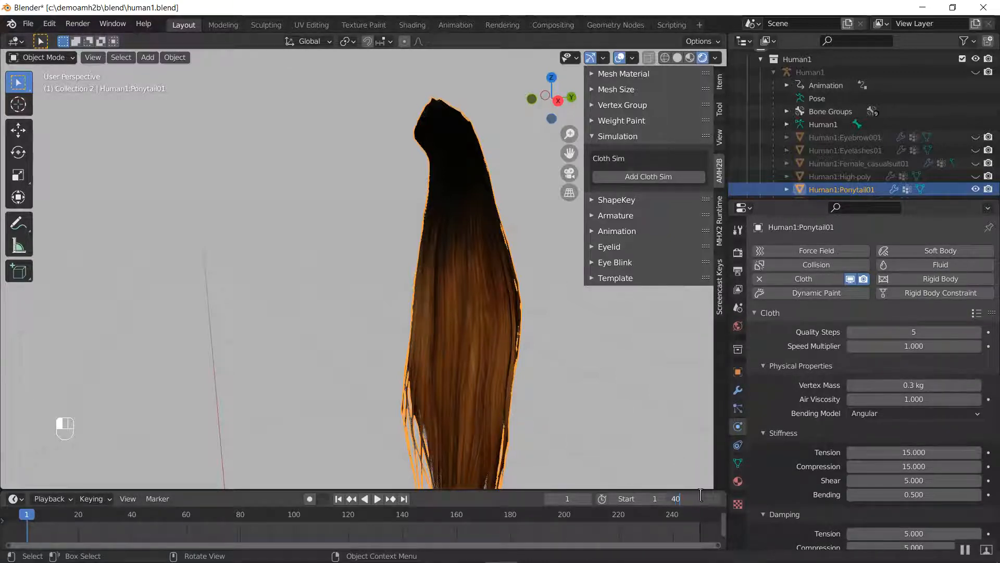
Set the end frame of both the timeline and the cloth cache to 40, and bake the ponytail's cloth simulation
{"action": "key", "text": "Return"}
{"action": "scroll", "coordinate": [879, 481], "scroll_direction": "down", "scroll_amount": 9}
{"action": "scroll", "coordinate": [868, 362], "scroll_direction": "up", "scroll_amount": 8}
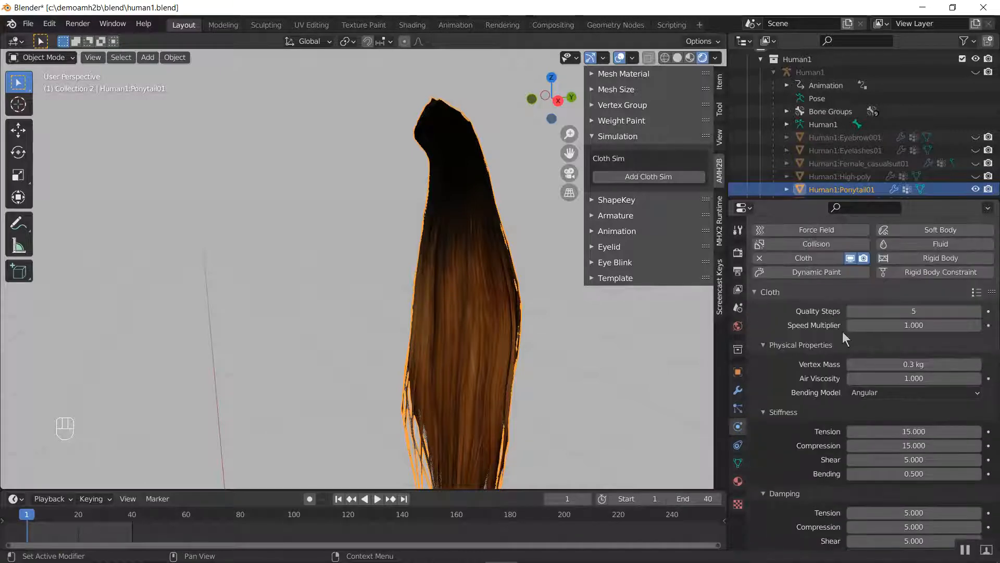
{"action": "left_click", "coordinate": [833, 344]}
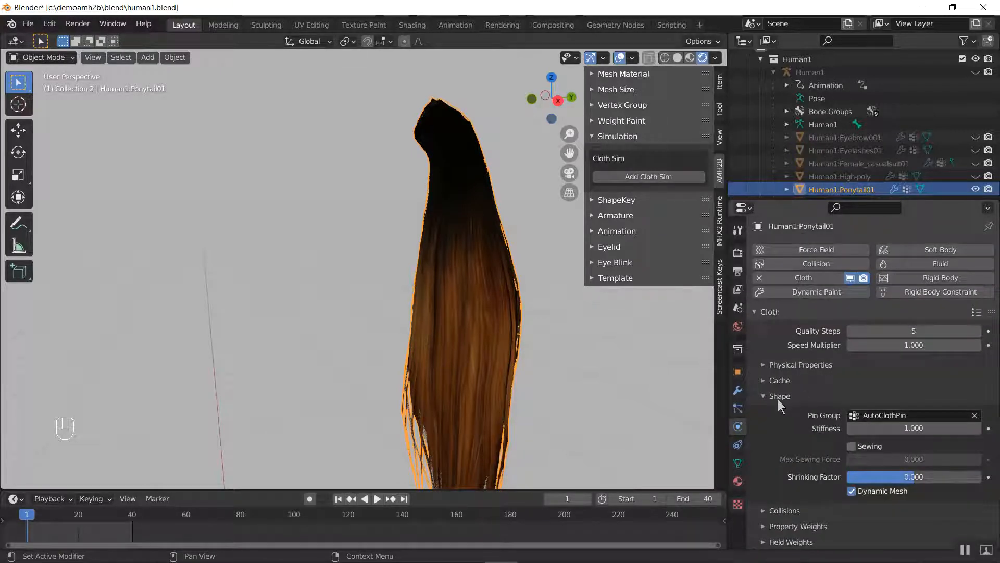
{"action": "left_click", "coordinate": [782, 380]}
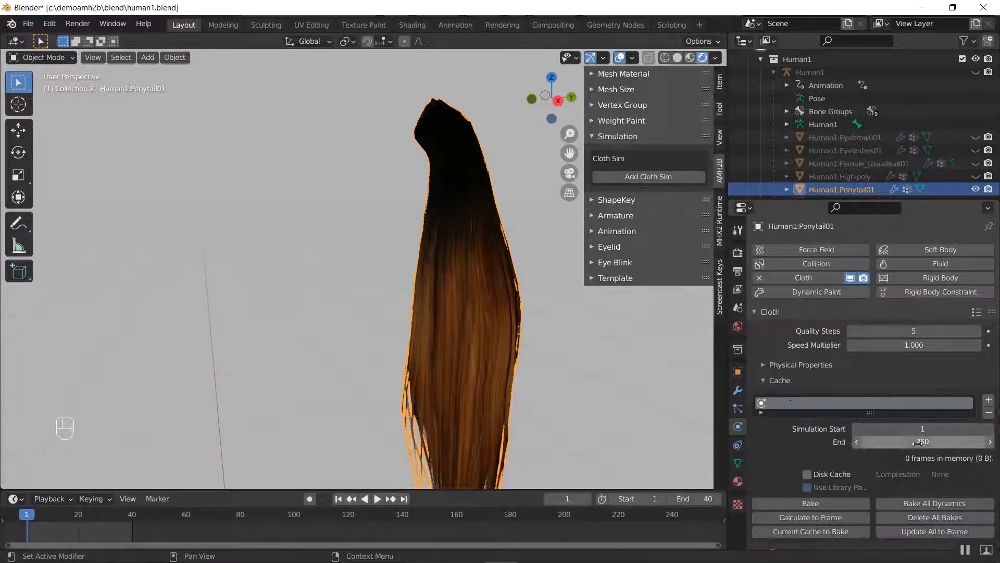
{"action": "left_click", "coordinate": [939, 502]}
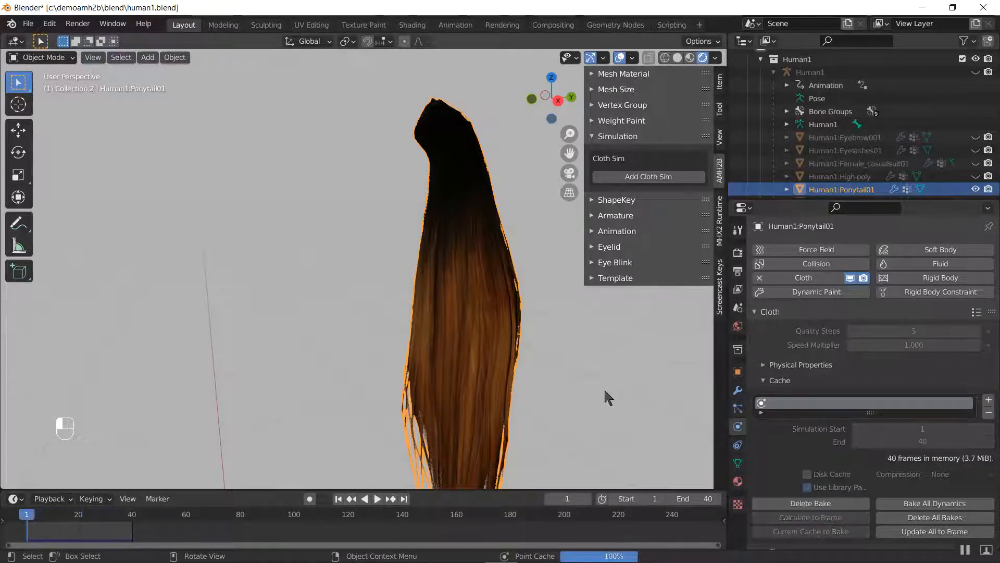
Play back the baked cloth simulation while viewing the ponytail from the other side, and stop the playback
{"action": "key", "text": "space"}
{"action": "middle_click_drag", "start_coordinate": [543, 352], "coordinate": [316, 306]}
{"action": "key", "text": "space"}
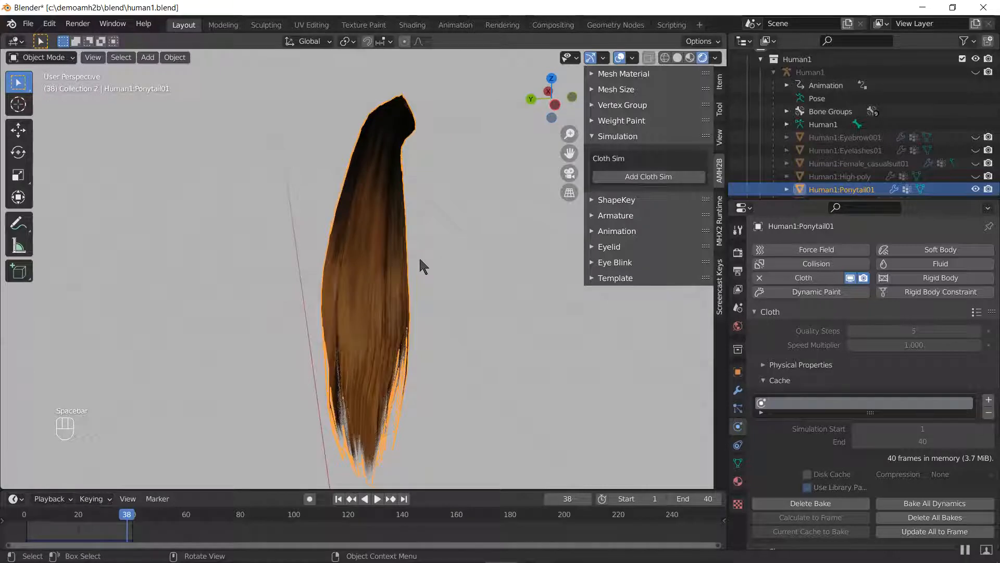
Unhide the rest of the character and turn off the viewport display of the ponytail's Auto Mask modifier
{"action": "key", "text": "alt+h"}
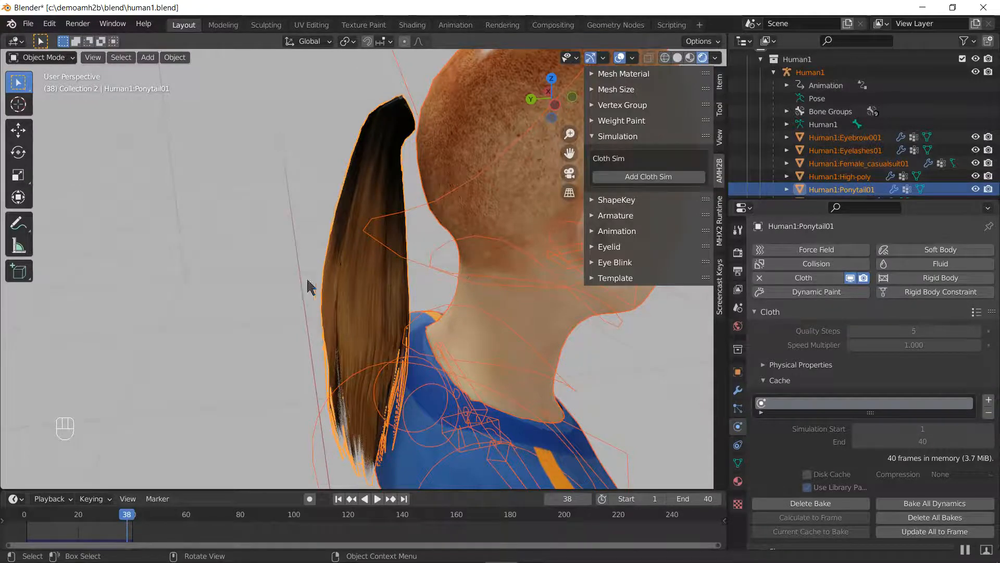
{"action": "middle_click_drag", "start_coordinate": [308, 286], "coordinate": [460, 261]}
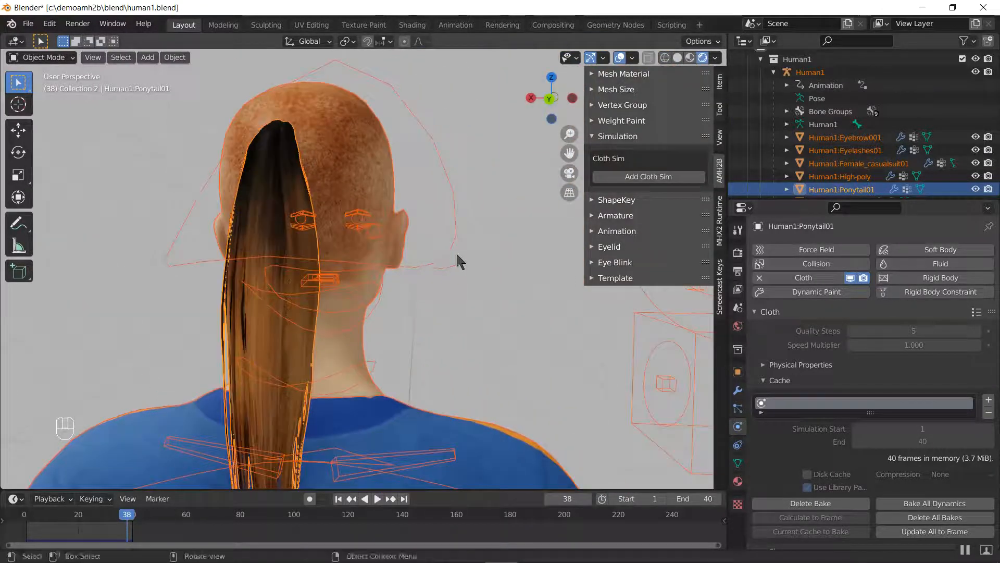
{"action": "left_click", "coordinate": [738, 390]}
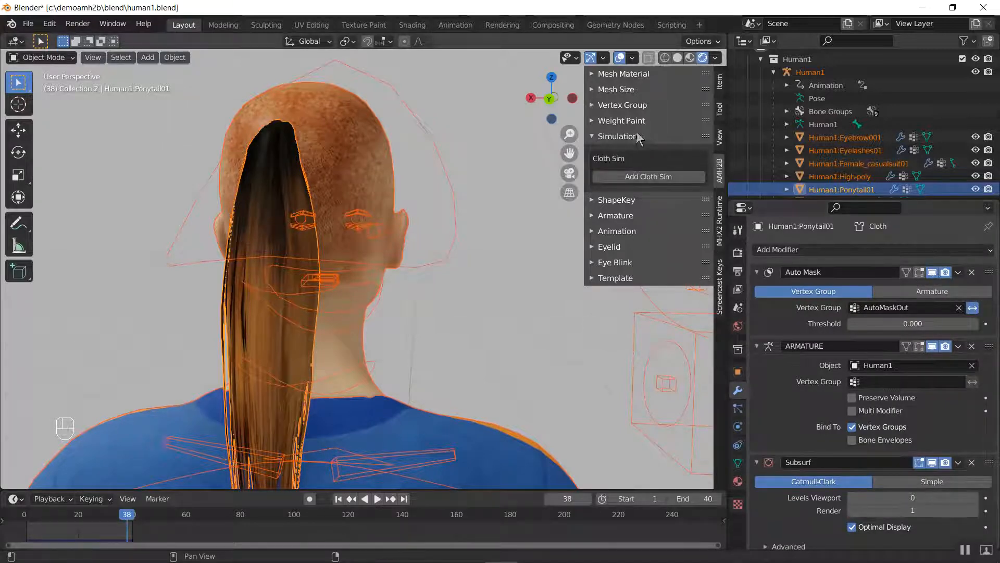
{"action": "left_click", "coordinate": [933, 275]}
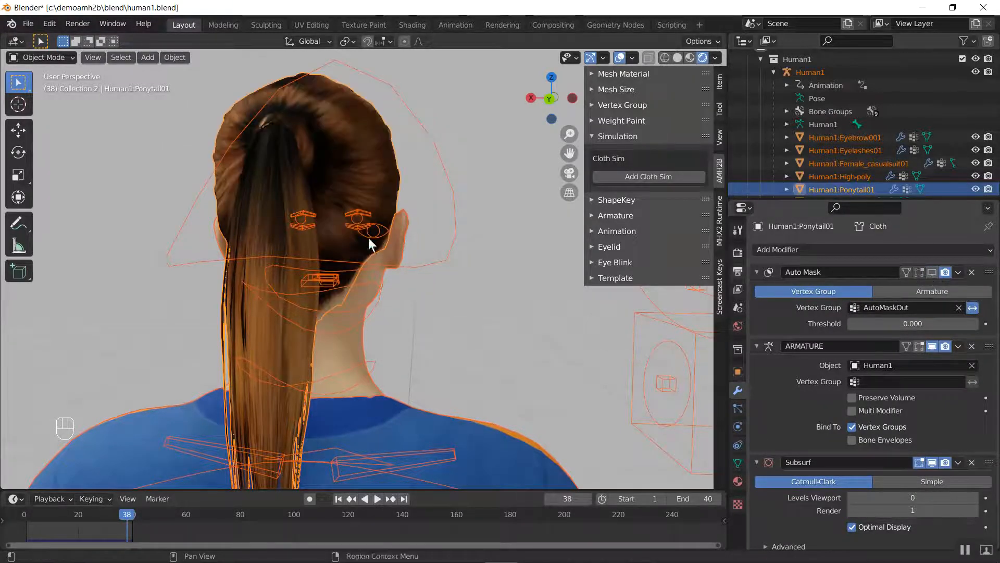
Hide the character's Human1 armature in the viewport
{"action": "middle_click_drag", "start_coordinate": [367, 238], "coordinate": [464, 253]}
{"action": "scroll", "coordinate": [463, 257], "scroll_direction": "down", "scroll_amount": 5}
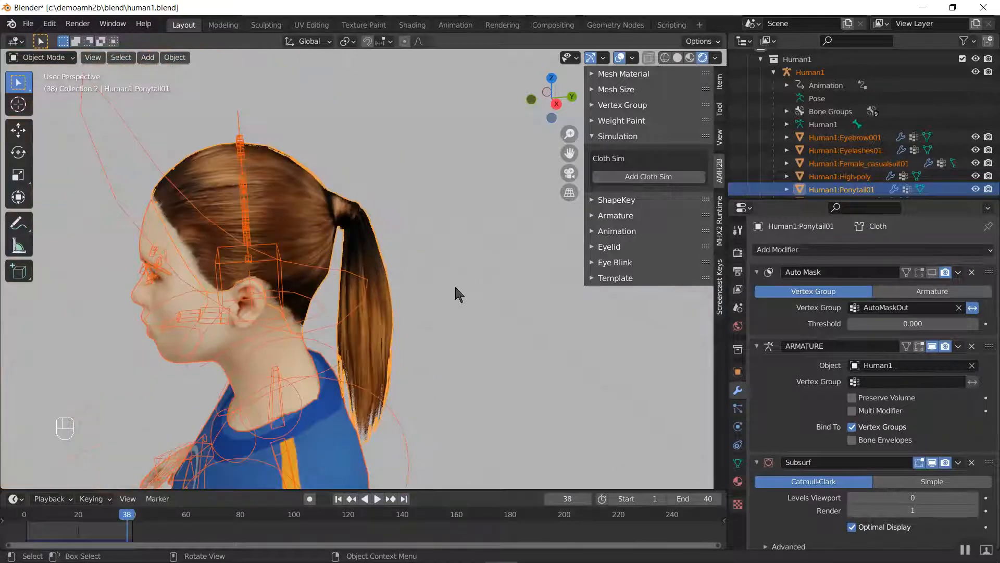
{"action": "left_click", "coordinate": [86, 131]}
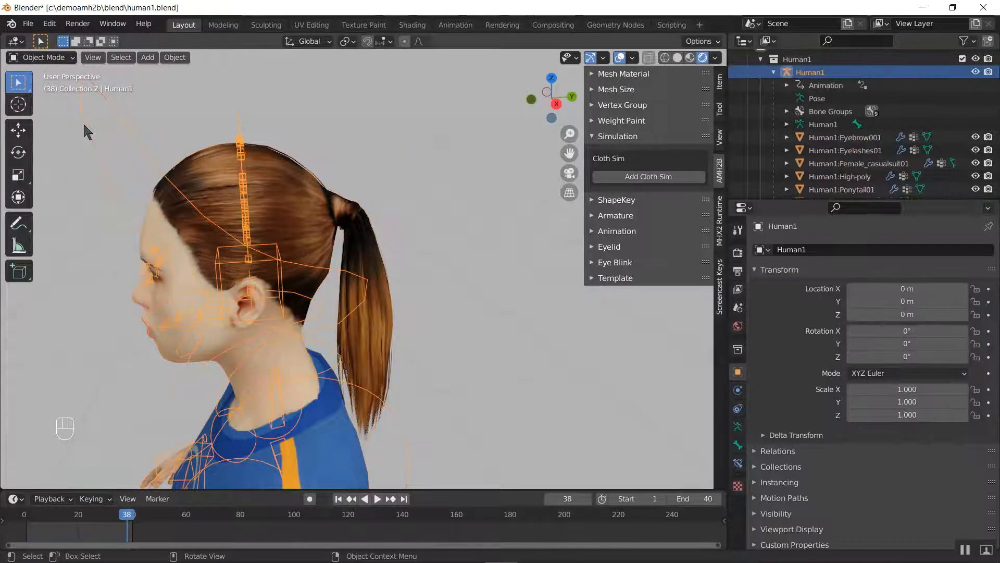
{"action": "key", "text": "h"}
{"action": "middle_click_drag", "start_coordinate": [224, 257], "coordinate": [308, 265]}
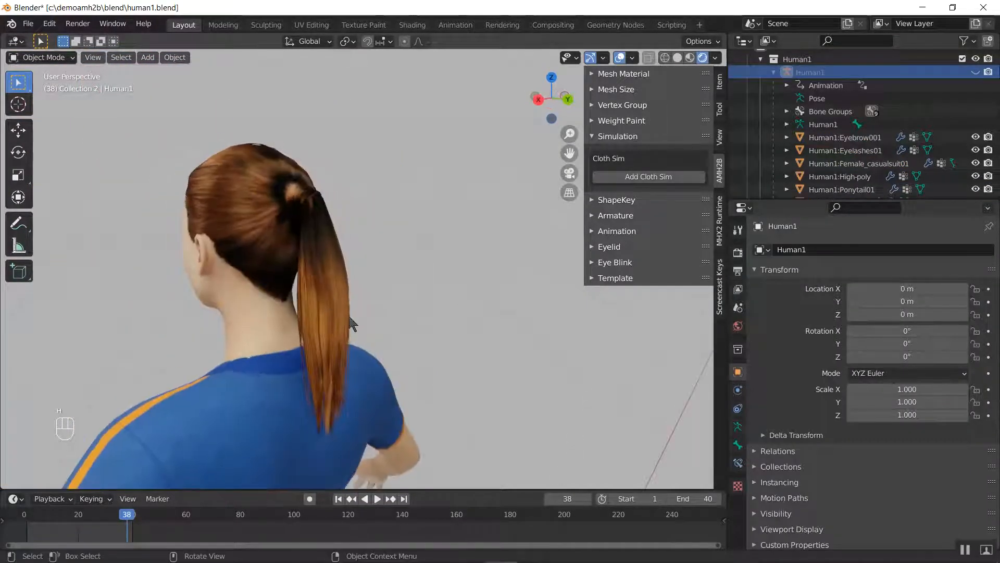
Play back the baked ponytail simulation, examine the tail up close from the side, and stop the playback
{"action": "middle_click_drag", "start_coordinate": [352, 323], "coordinate": [306, 330]}
{"action": "key", "text": "space"}
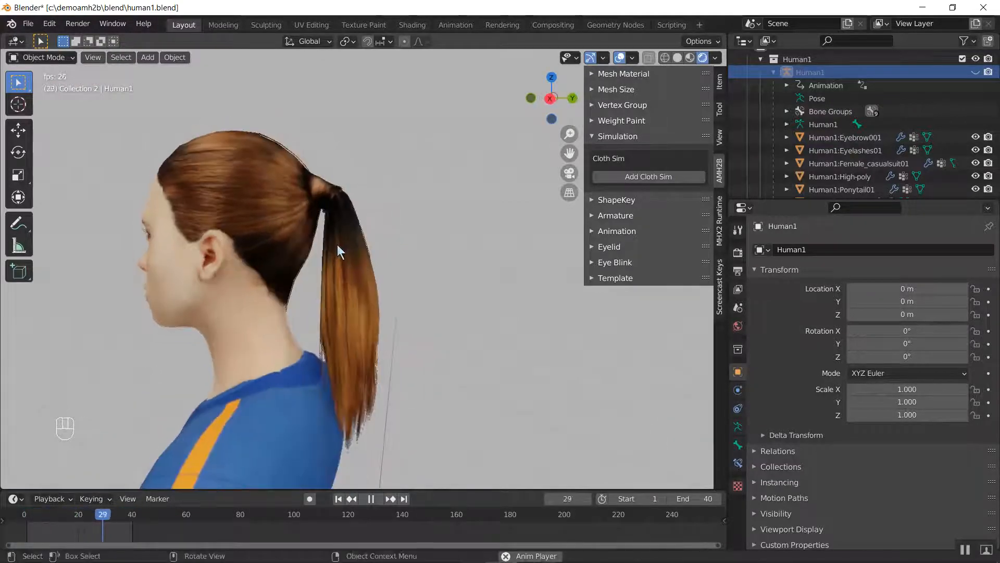
{"action": "scroll", "coordinate": [339, 252], "scroll_direction": "up", "scroll_amount": 6}
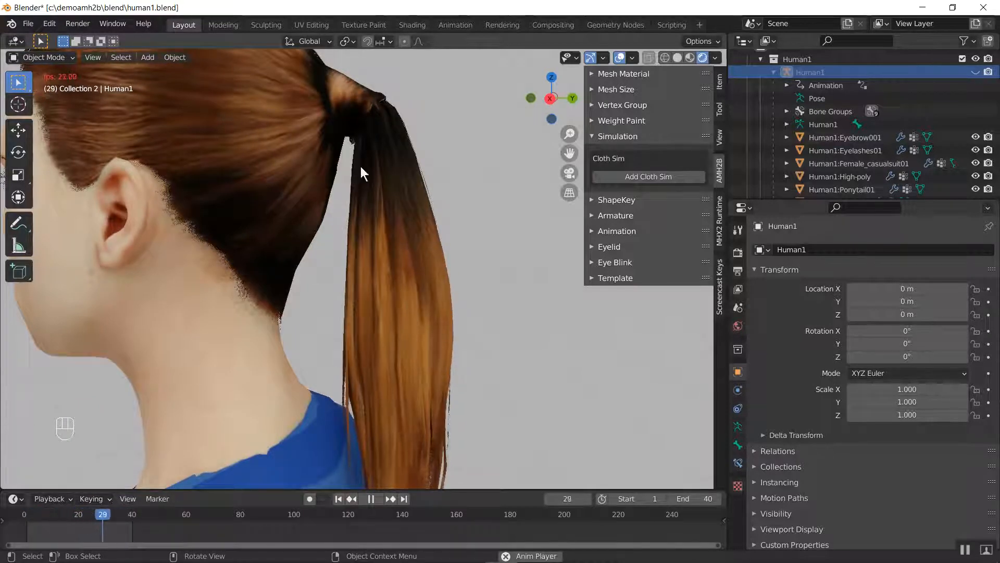
{"action": "middle_click_drag", "start_coordinate": [363, 173], "coordinate": [404, 174]}
{"action": "middle_click_drag", "start_coordinate": [243, 190], "coordinate": [479, 190]}
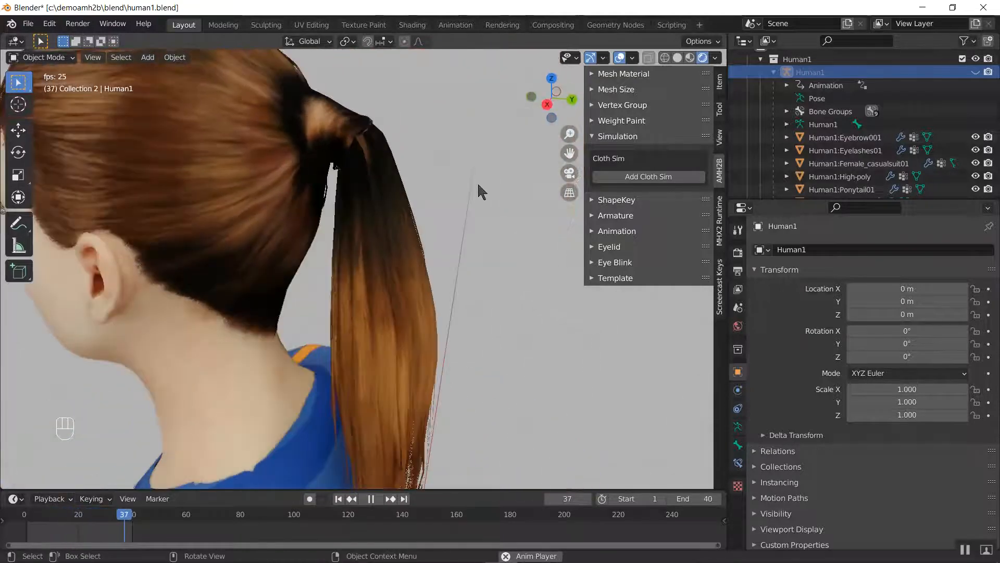
{"action": "key", "text": "space"}
{"action": "scroll", "coordinate": [375, 292], "scroll_direction": "down", "scroll_amount": 3}
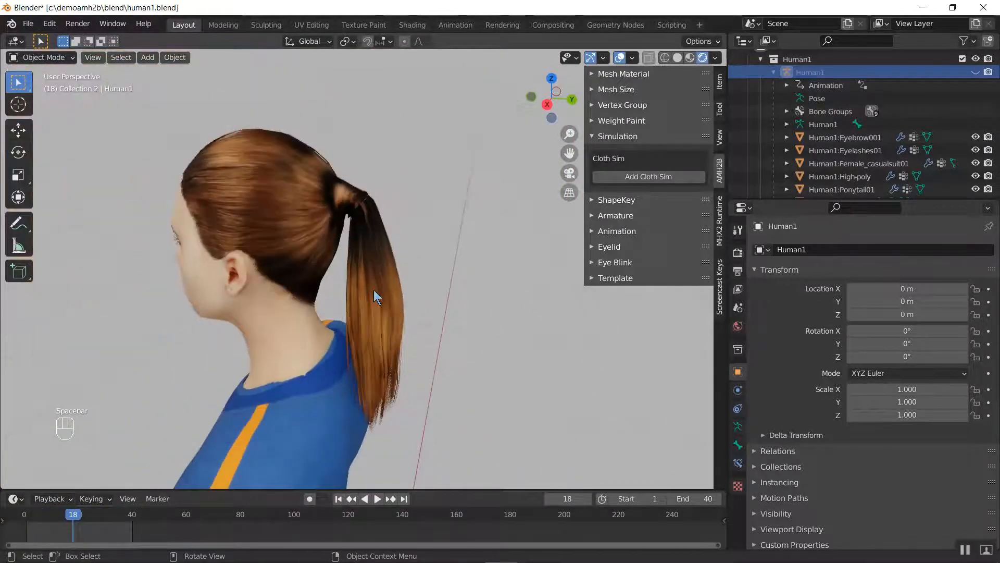
Unhide the Human1 armature and insert a Location keyframe for it at frame 1
{"action": "key", "text": "alt+h"}
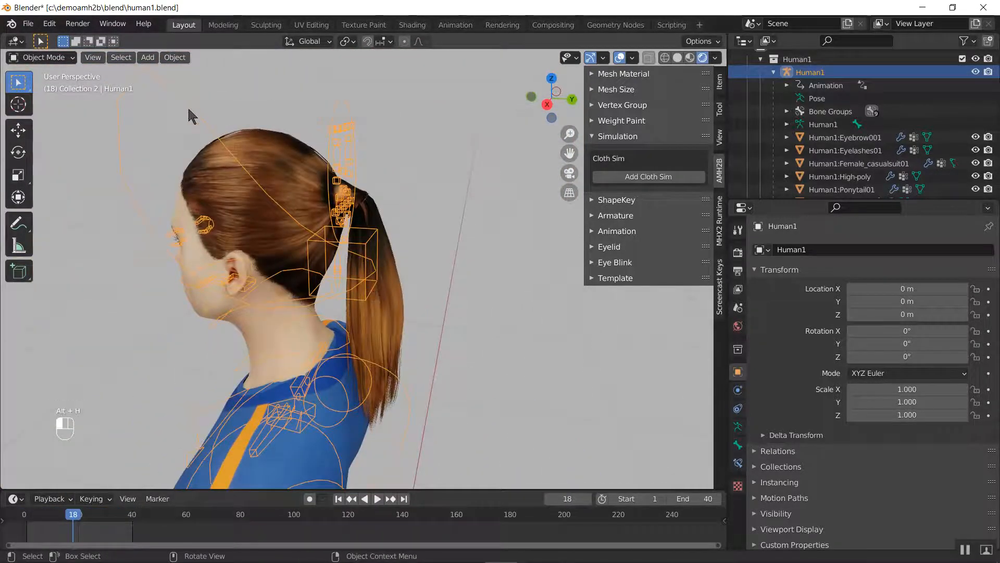
{"action": "scroll", "coordinate": [205, 127], "scroll_direction": "down", "scroll_amount": 3}
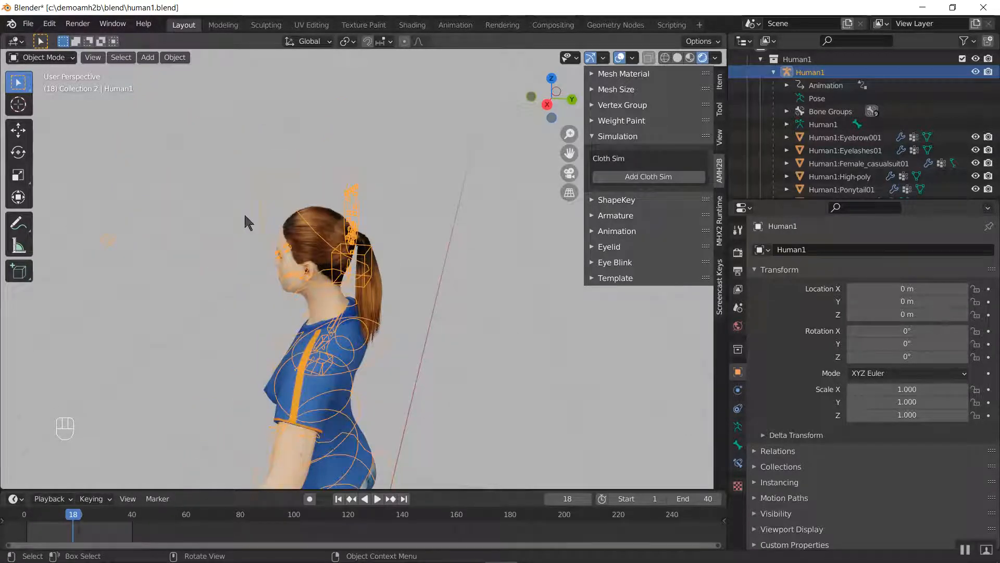
{"action": "scroll", "coordinate": [279, 204], "scroll_direction": "up", "scroll_amount": 2}
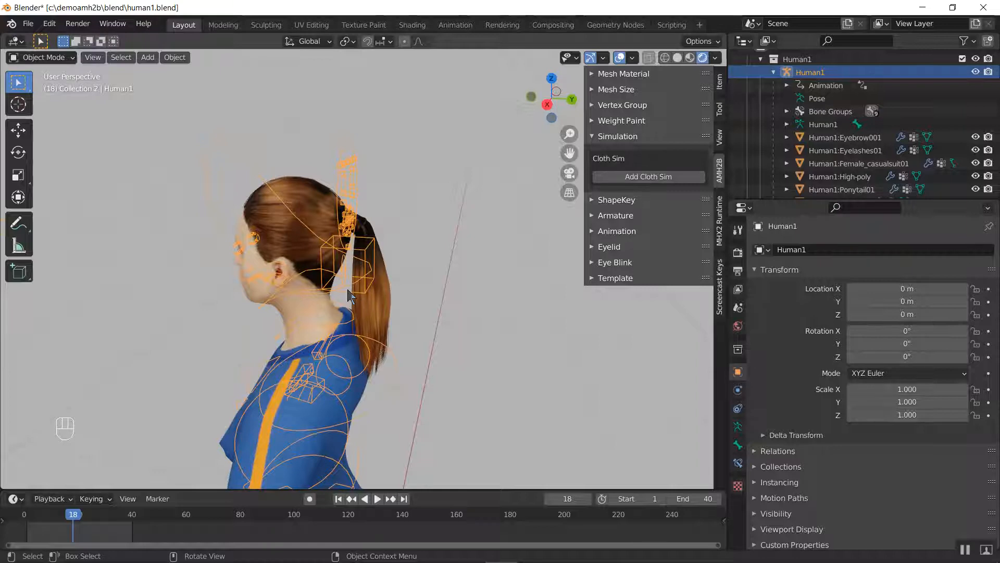
{"action": "left_click", "coordinate": [28, 518]}
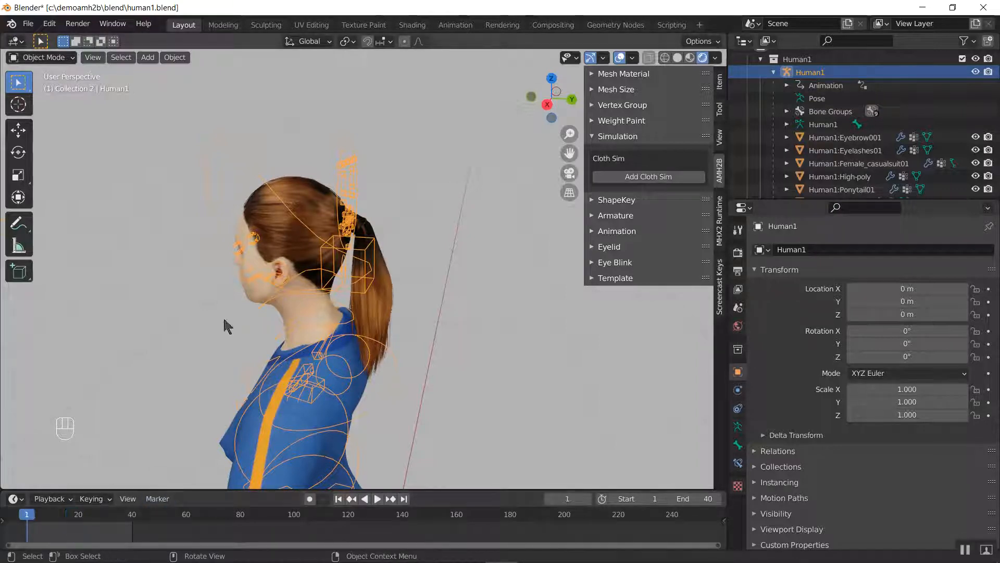
{"action": "key", "text": "i"}
{"action": "left_click", "coordinate": [260, 230]}
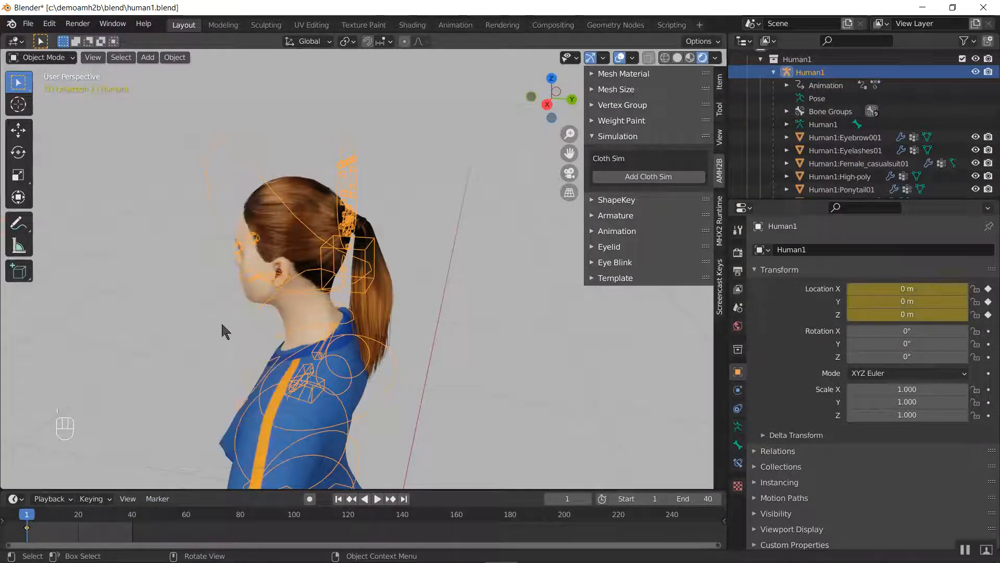
At frame 40, move the armature about -0.635 m along the global X axis, insert a Location keyframe, and return to the start of the timeline
{"action": "left_click", "coordinate": [132, 516]}
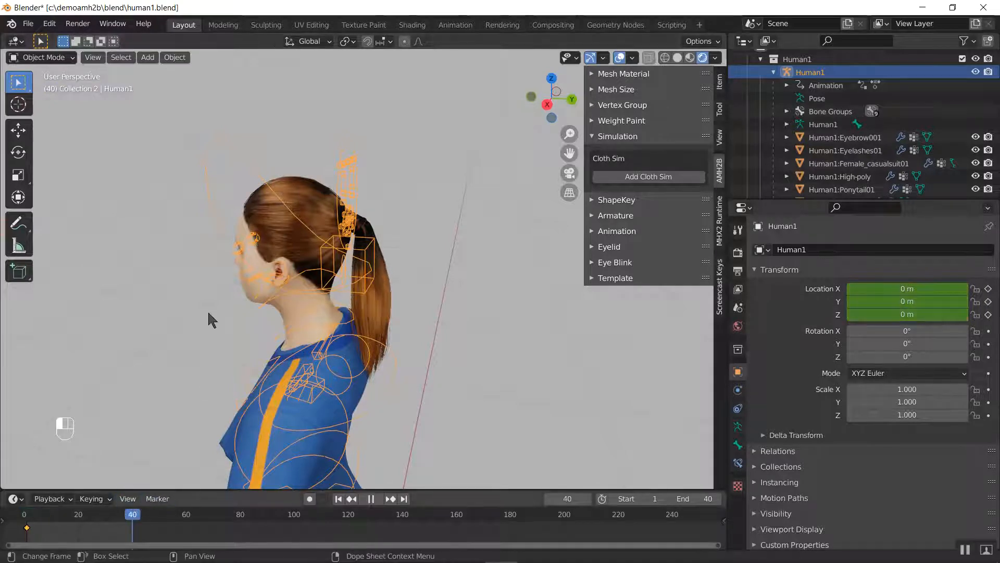
{"action": "key", "text": "g"}
{"action": "key", "text": "x"}
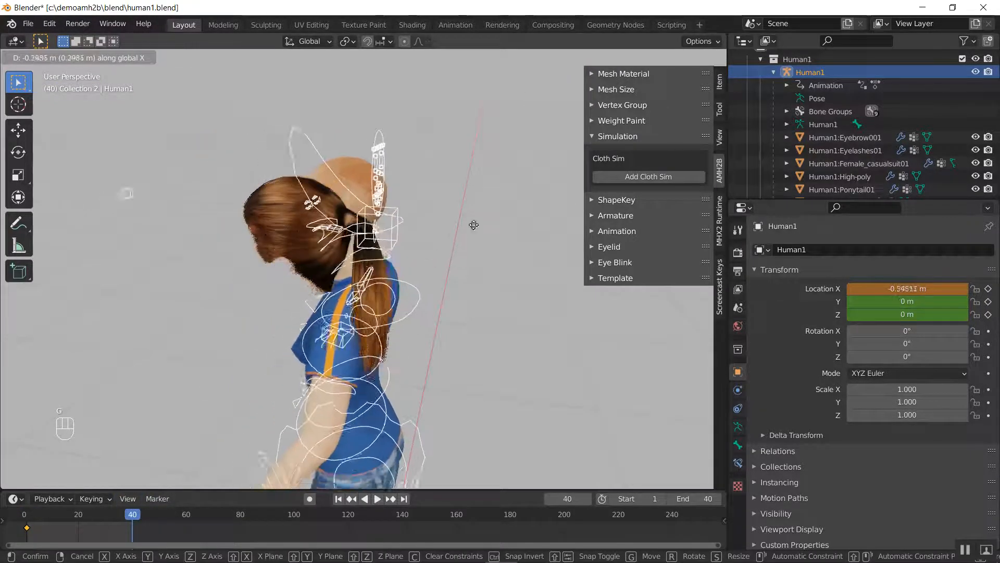
{"action": "left_click", "coordinate": [561, 231]}
{"action": "key", "text": "i"}
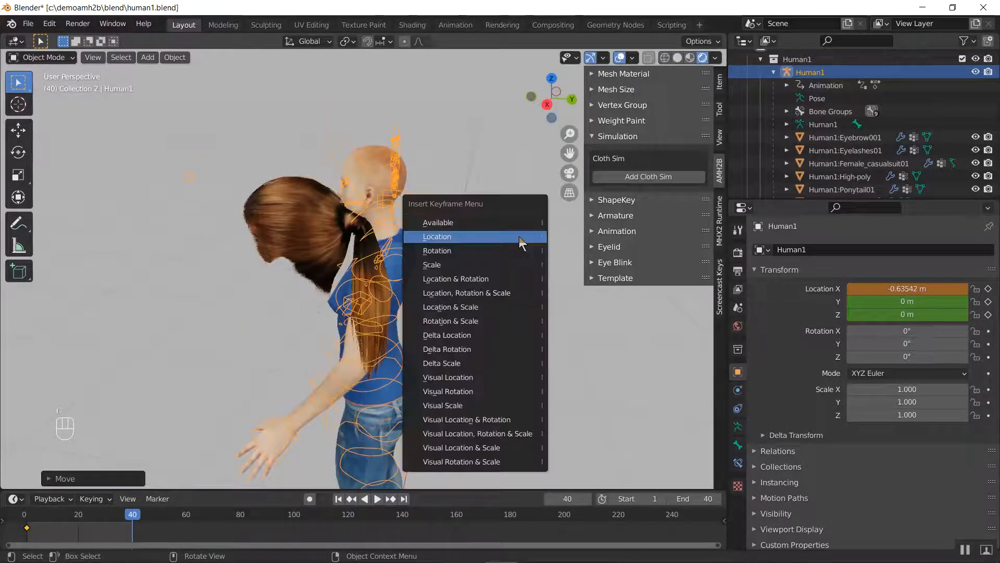
{"action": "left_click", "coordinate": [518, 236]}
{"action": "key", "text": "space"}
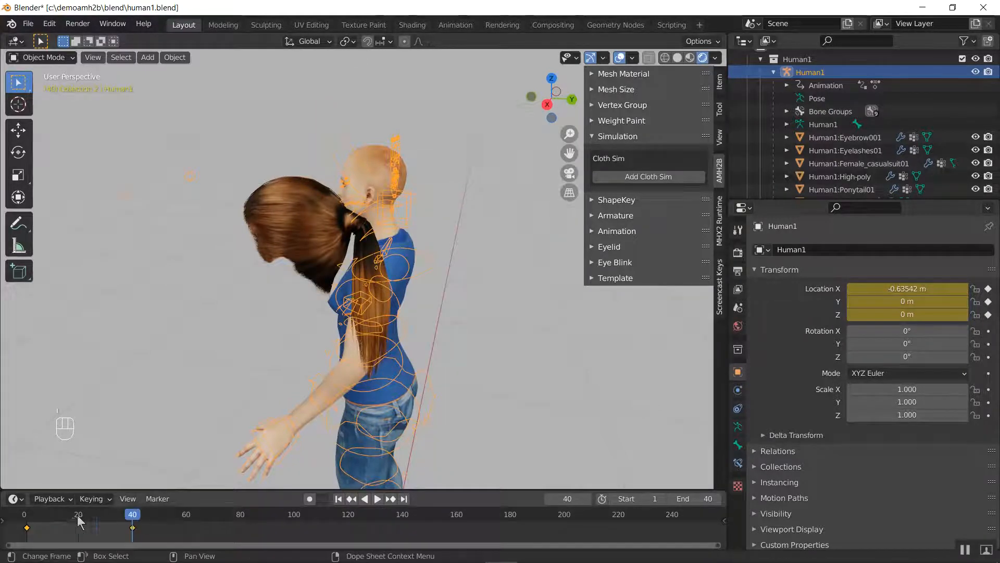
{"action": "key", "text": "Escape"}
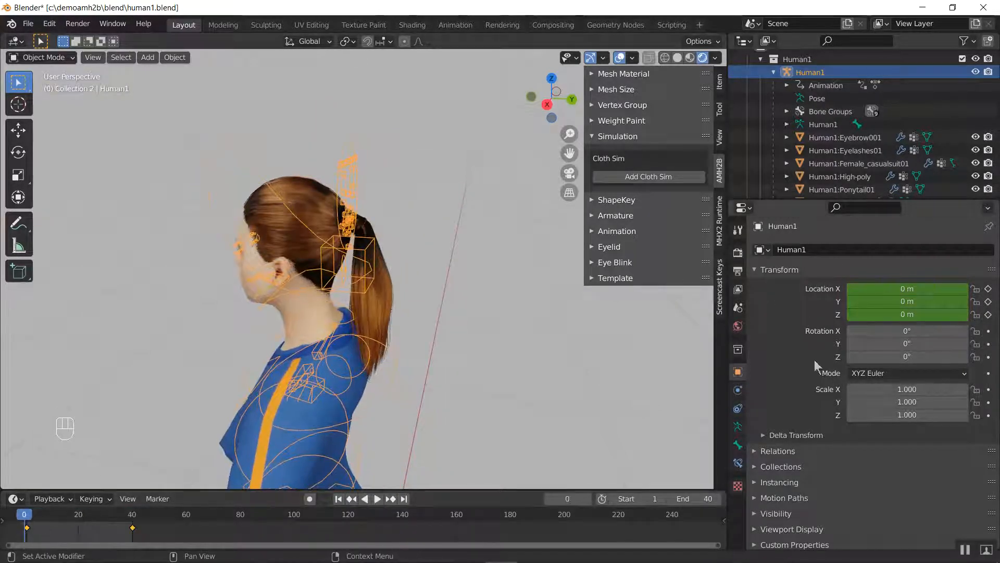
Turn on the viewport display of the ponytail's Auto Mask modifier, and replace its existing cloth bake with a new one
{"action": "left_click", "coordinate": [304, 216]}
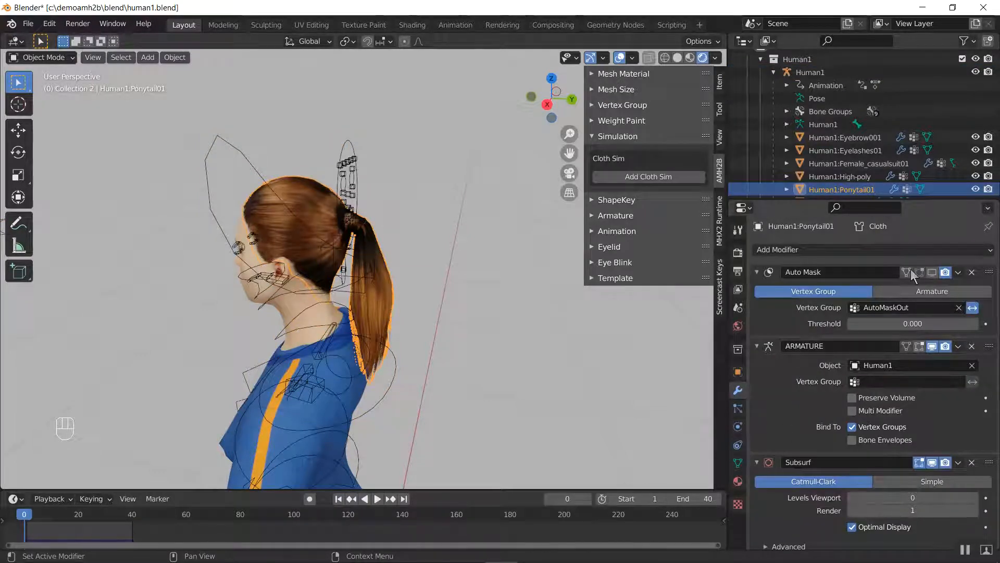
{"action": "left_click", "coordinate": [932, 272]}
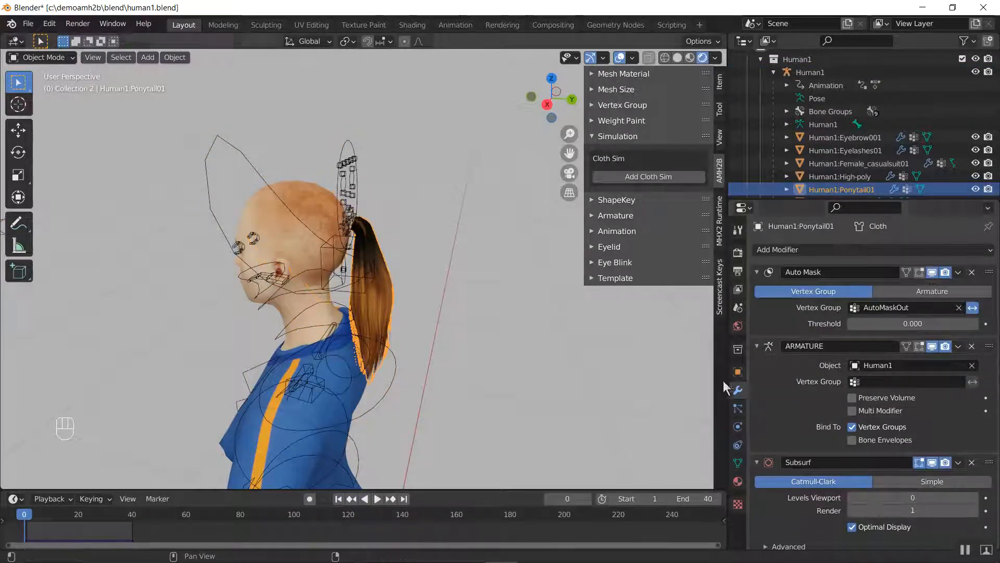
{"action": "left_click", "coordinate": [738, 445]}
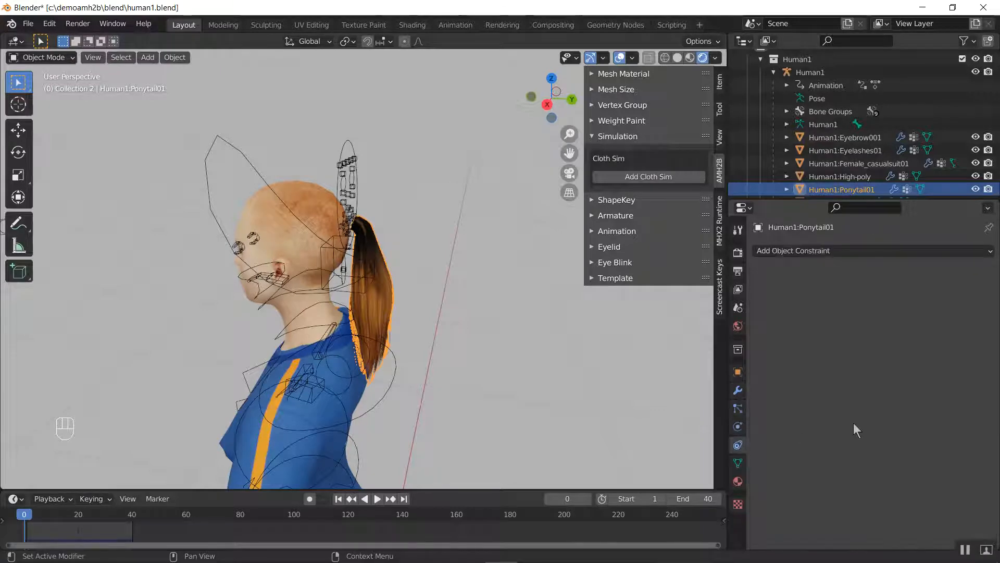
{"action": "left_click", "coordinate": [738, 426]}
{"action": "scroll", "coordinate": [844, 416], "scroll_direction": "down", "scroll_amount": 4}
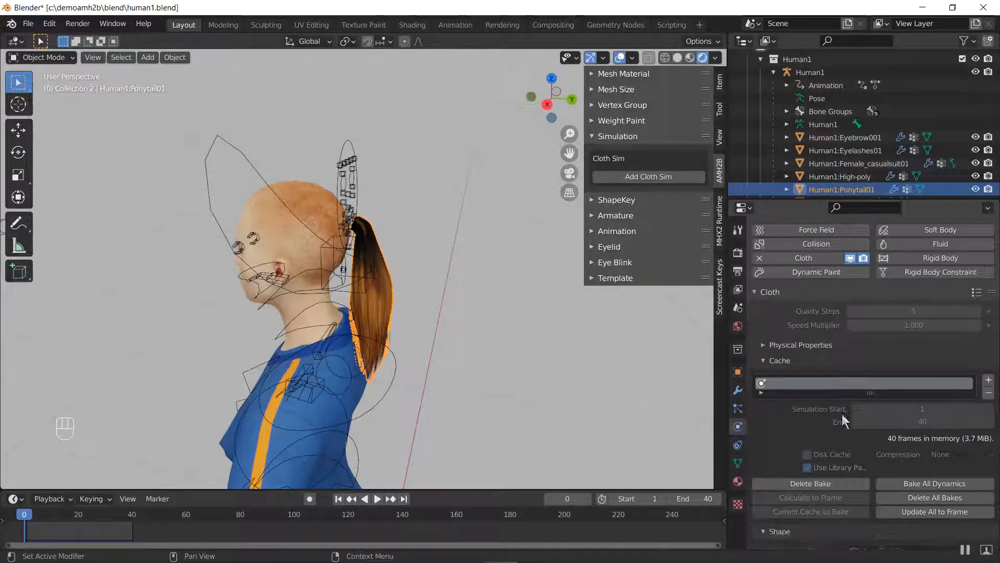
{"action": "left_click", "coordinate": [935, 435]}
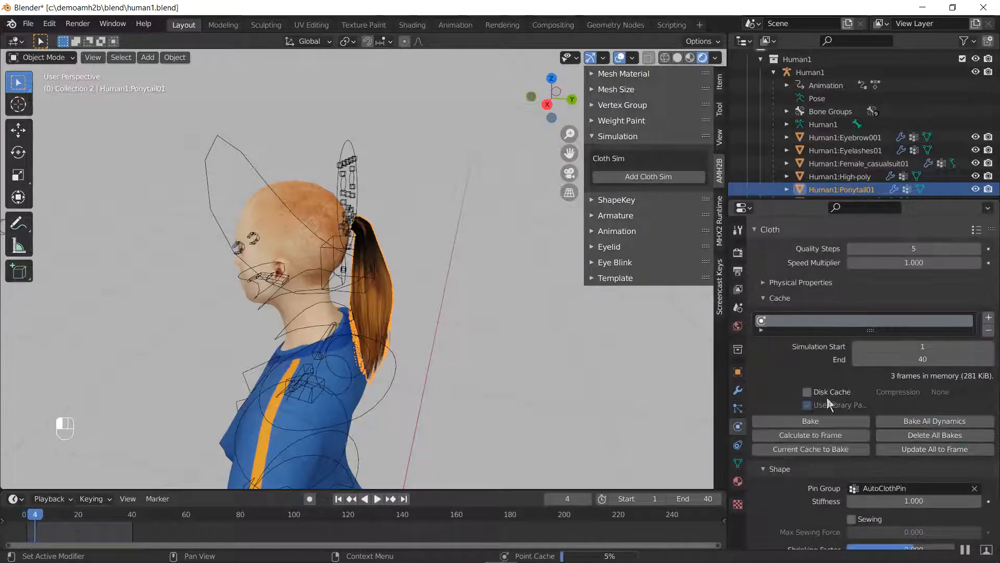
{"action": "key", "text": "space"}
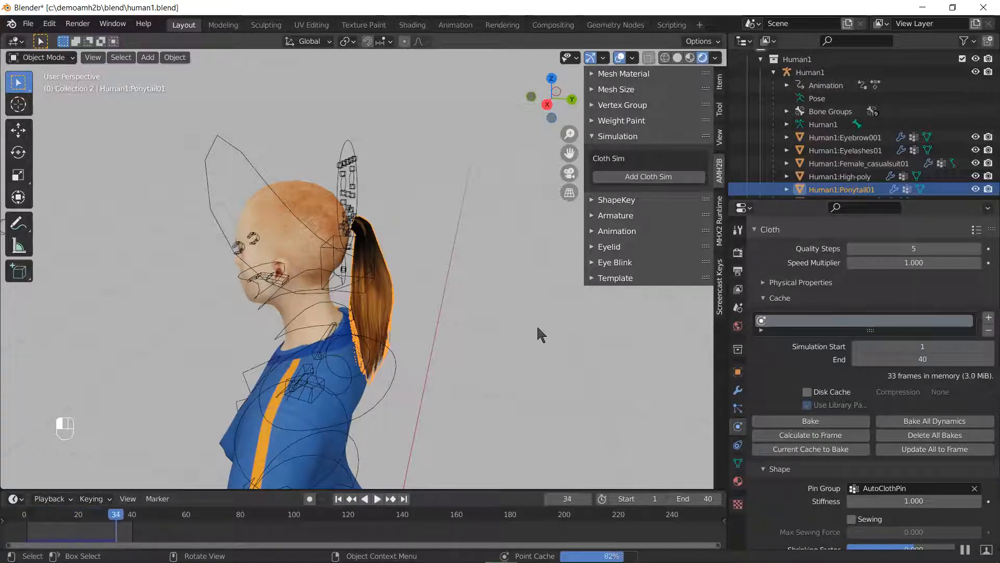
Play back the newly baked ponytail simulation while viewing the character from behind, and stop the playback
{"action": "key", "text": "space"}
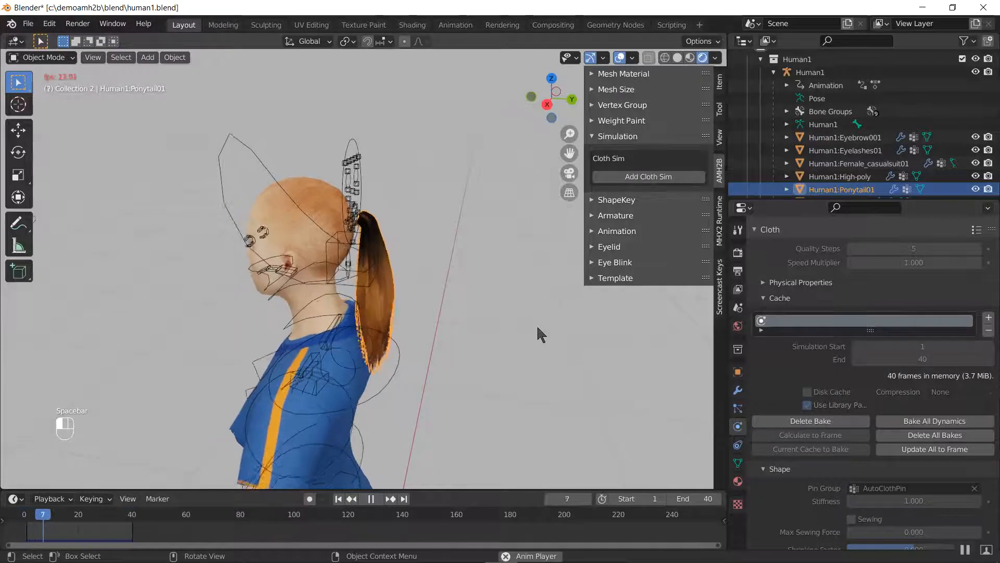
{"action": "middle_click_drag", "start_coordinate": [550, 311], "coordinate": [490, 305]}
{"action": "key", "text": "space"}
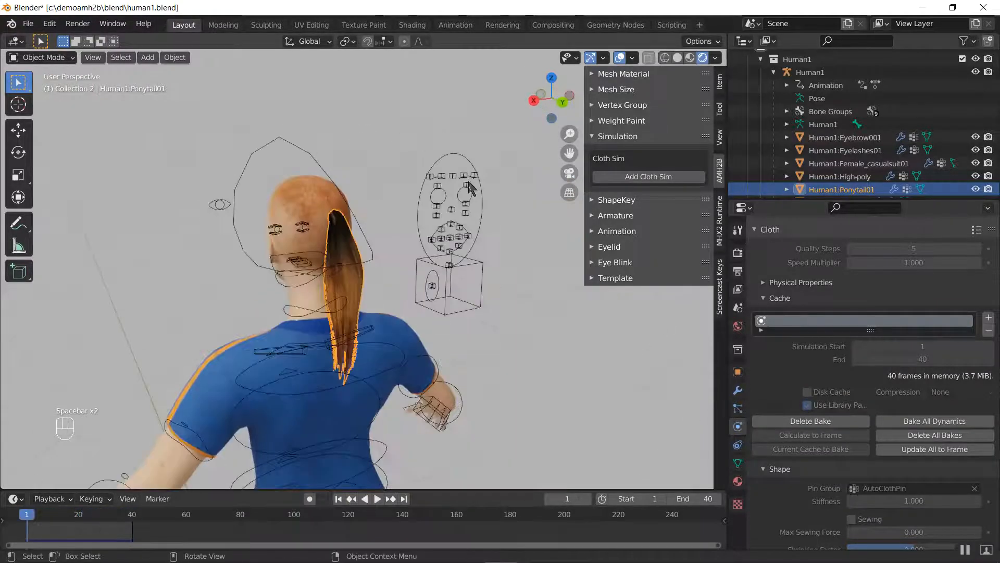
Hide the Human1 armature and the viewport sidebar, and play back the moving character with its simulated ponytail
{"action": "left_click", "coordinate": [436, 182]}
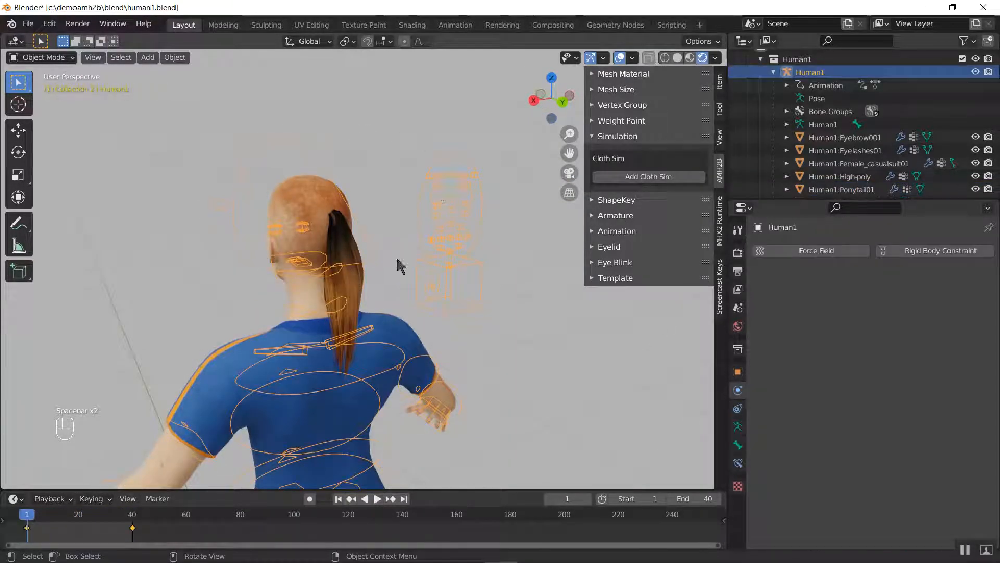
{"action": "key", "text": "h"}
{"action": "key", "text": "space"}
{"action": "key", "text": "n"}
{"action": "middle_click_drag", "start_coordinate": [410, 300], "coordinate": [369, 298]}
{"action": "key", "text": "space"}
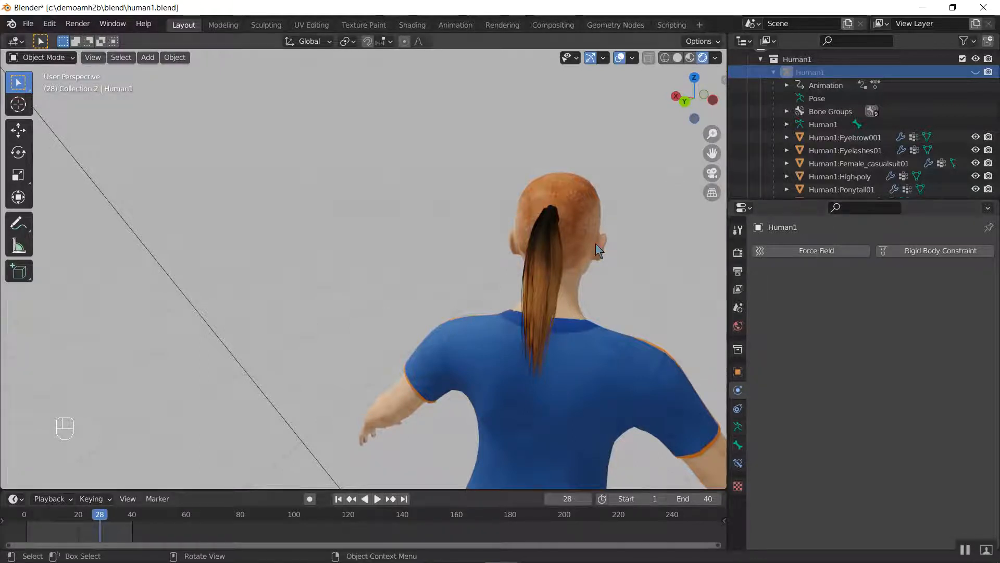
Turn off the viewport display of the ponytail's Auto Mask modifier, and play back the animation to compare the hair with the head
{"action": "left_click", "coordinate": [555, 264]}
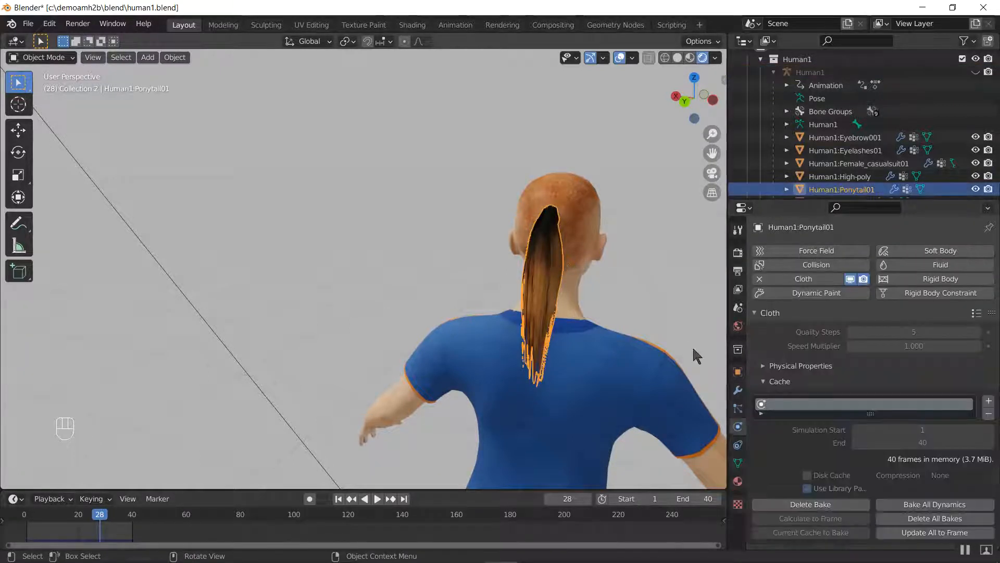
{"action": "left_click", "coordinate": [738, 390]}
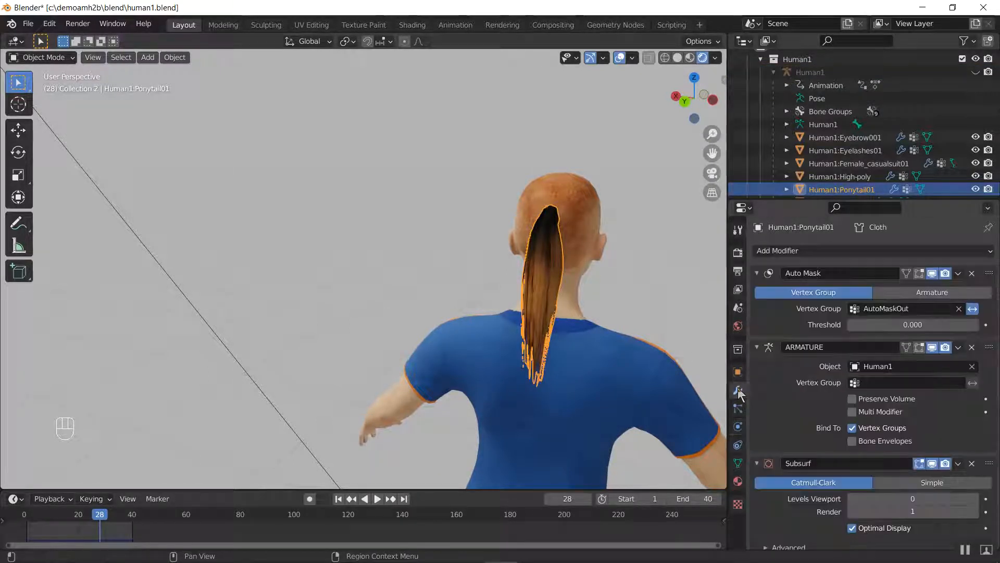
{"action": "left_click", "coordinate": [933, 273]}
{"action": "key", "text": "space"}
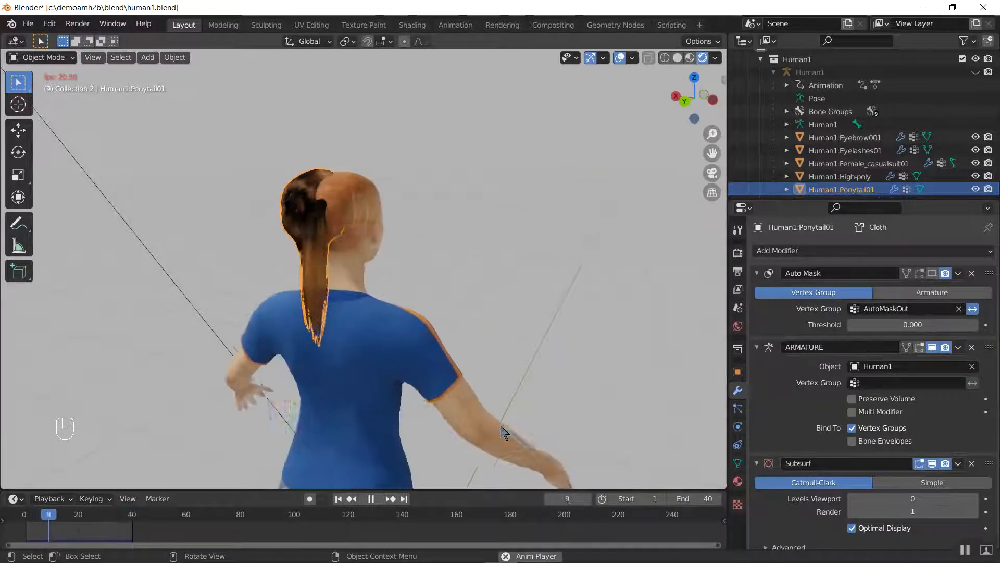
{"action": "key", "text": "space"}
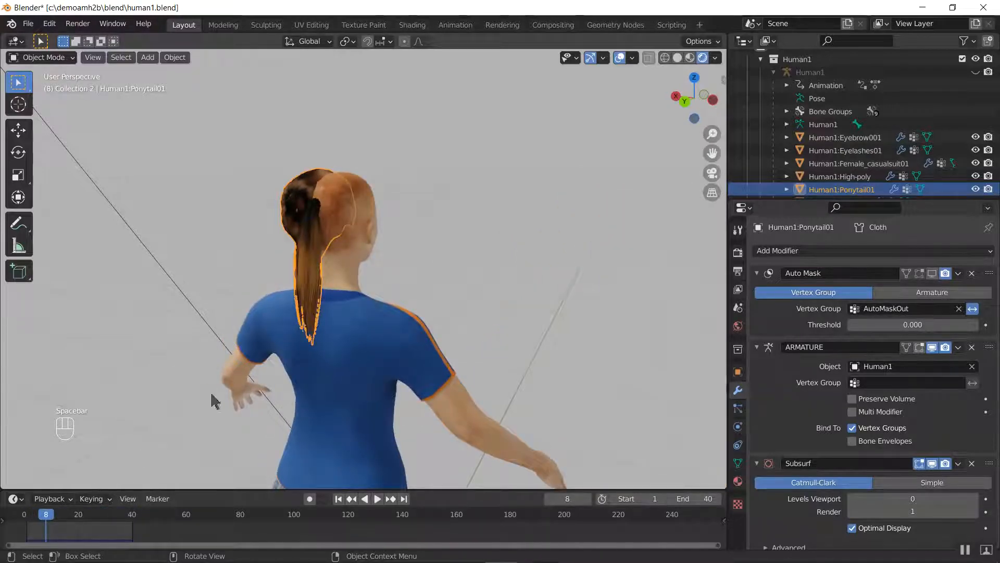
Replay the unmasked ponytail animation from the side and from behind, examining how the hair cap and tail follow the head
{"action": "middle_click_drag", "start_coordinate": [362, 371], "coordinate": [375, 326]}
{"action": "key", "text": "space"}
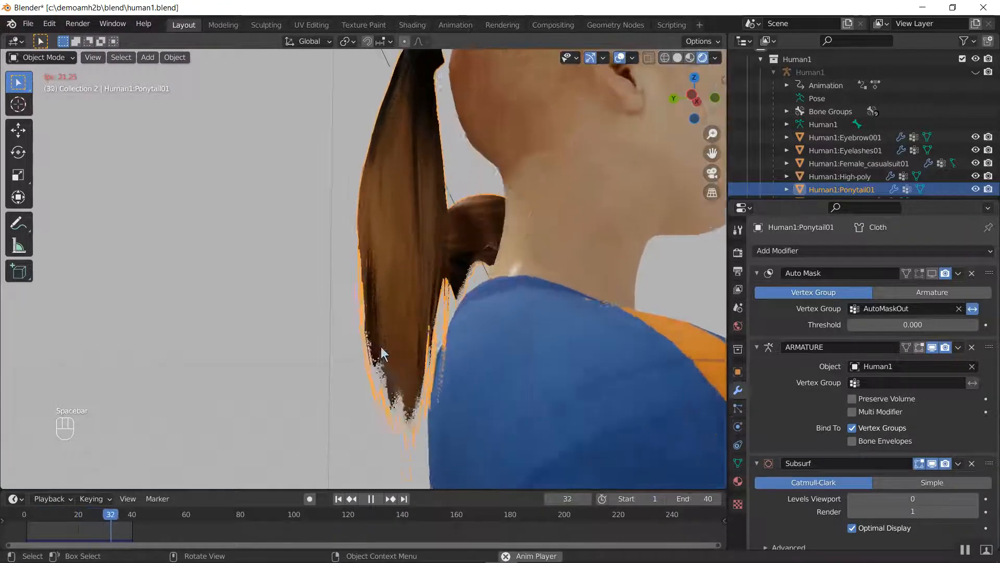
{"action": "key", "text": "space"}
{"action": "middle_click_drag", "start_coordinate": [446, 335], "coordinate": [565, 344]}
{"action": "key", "text": "space"}
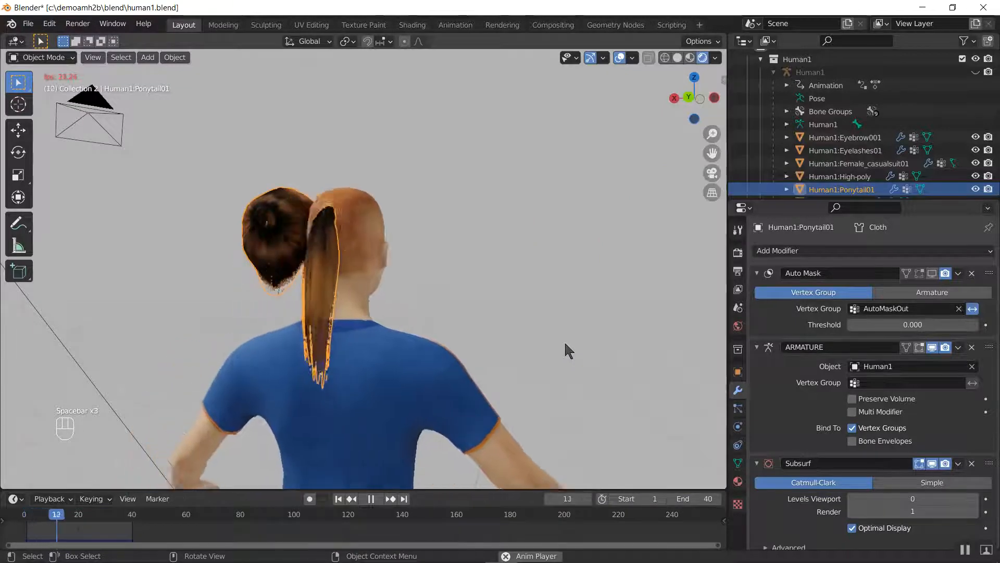
{"action": "key", "text": "space"}
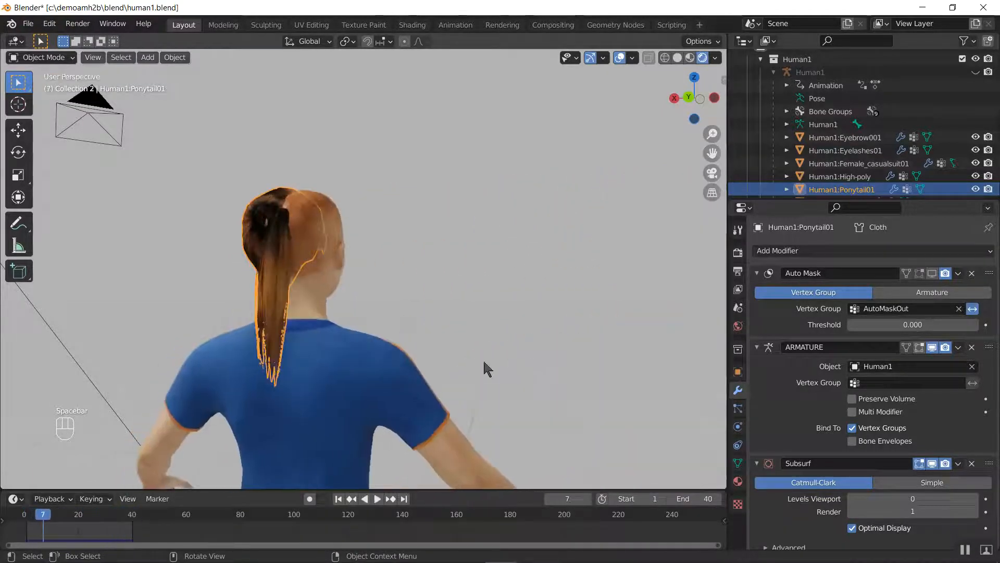
{"action": "middle_click_drag", "start_coordinate": [483, 352], "coordinate": [595, 347]}
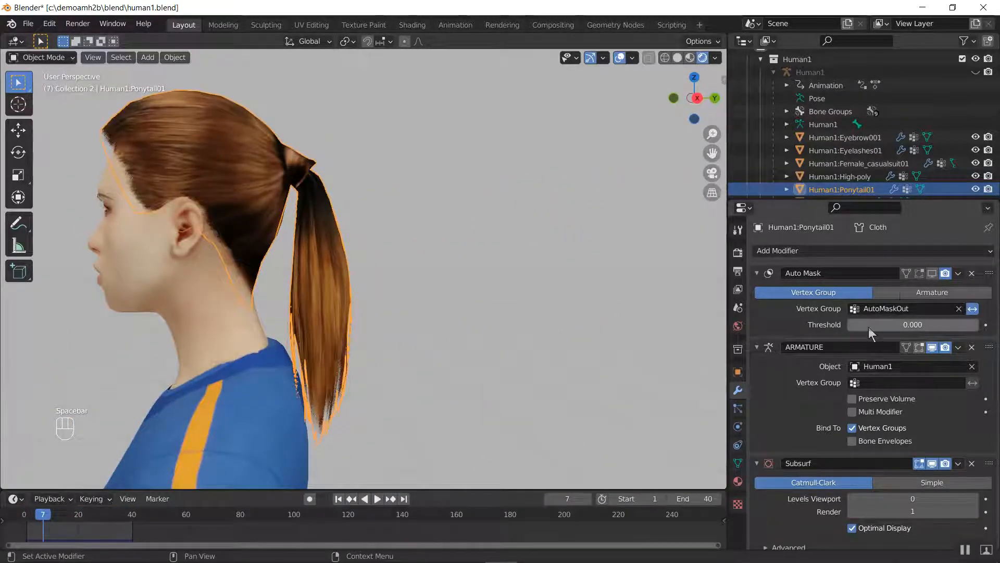
Play back the ponytail animation with the Auto Mask shown in the viewport, and toggle the mask to compare the tail with the full hair
{"action": "key", "text": "space"}
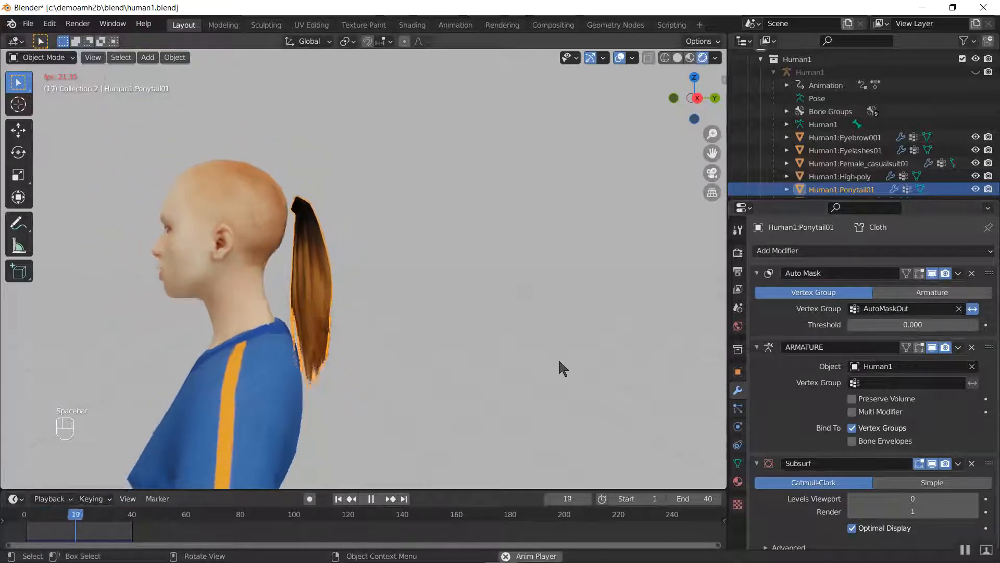
{"action": "key", "text": "space"}
{"action": "key", "text": "space"}
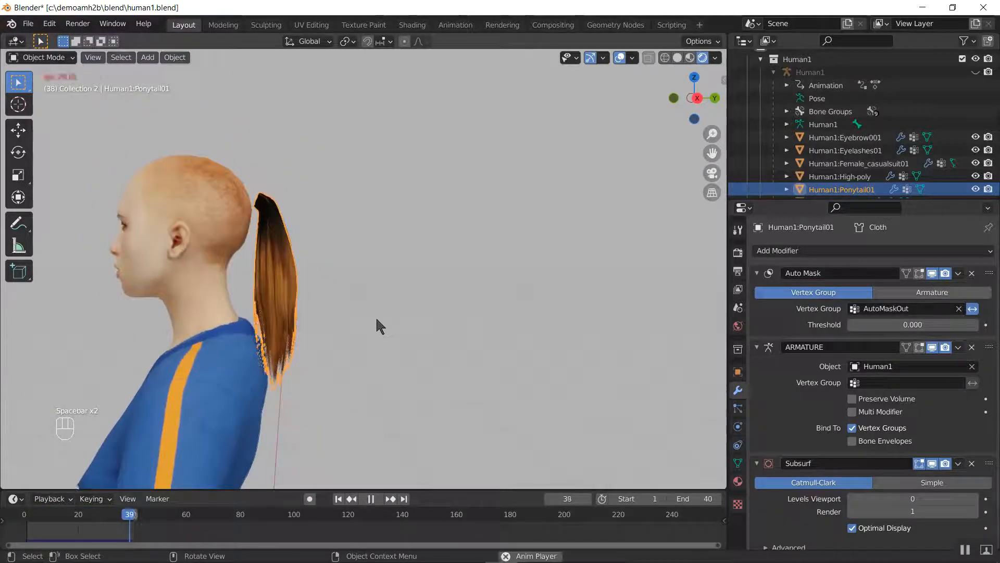
{"action": "key", "text": "space"}
{"action": "key", "text": "space"}
{"action": "key", "text": "space"}
{"action": "scroll", "coordinate": [289, 293], "scroll_direction": "down", "scroll_amount": 5}
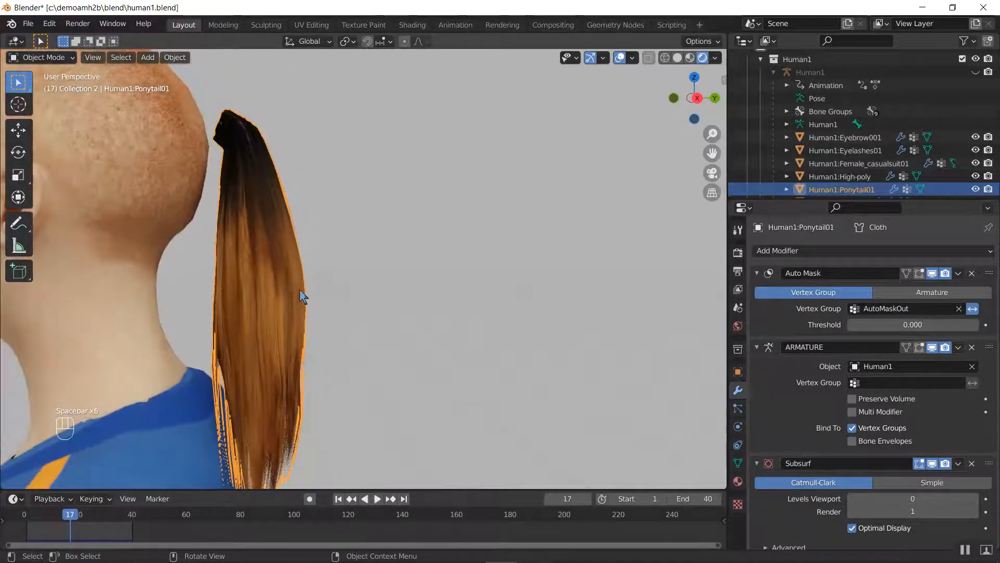
{"action": "left_click", "coordinate": [933, 273]}
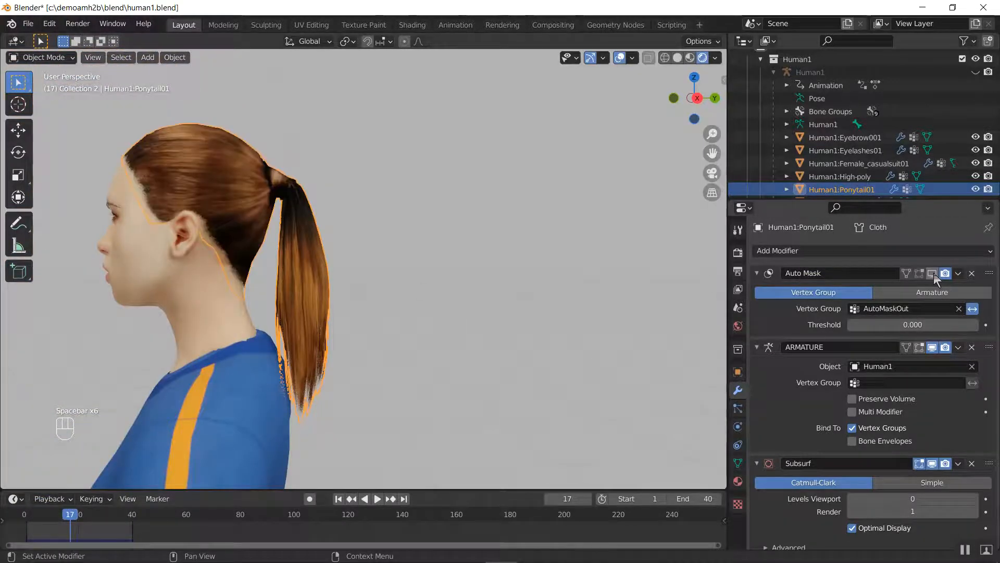
{"action": "left_click", "coordinate": [932, 273]}
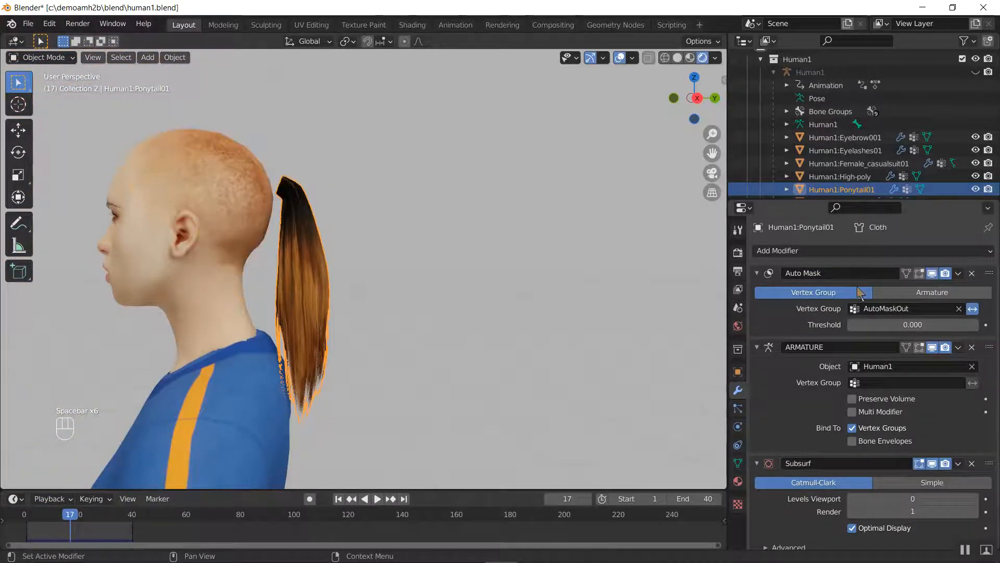
Examine the cloth physics cache settings and bake options of the ponytail
{"action": "left_click", "coordinate": [737, 428]}
{"action": "scroll", "coordinate": [880, 314], "scroll_direction": "down", "scroll_amount": 4}
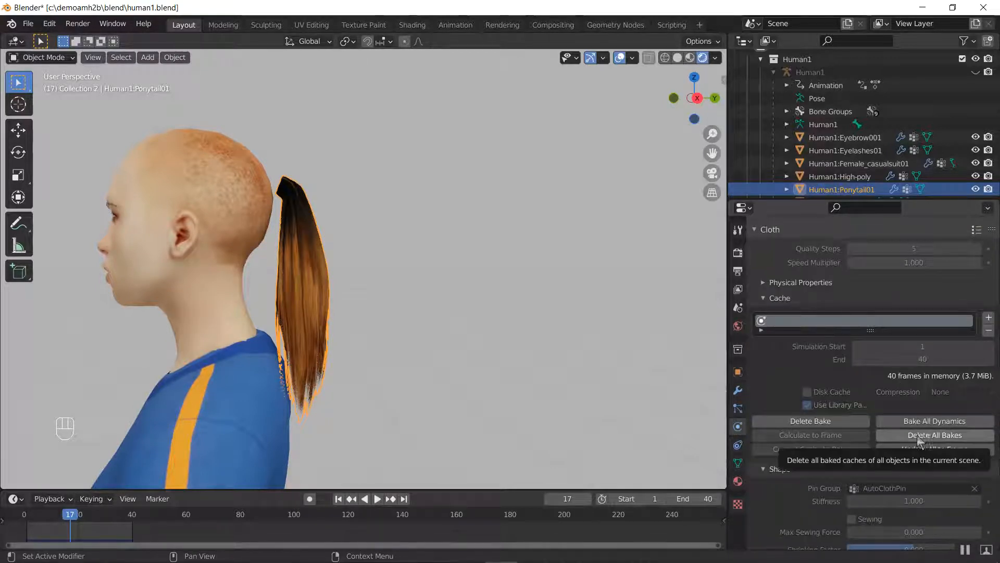
{"action": "scroll", "coordinate": [866, 399], "scroll_direction": "up", "scroll_amount": 4}
{"action": "scroll", "coordinate": [865, 397], "scroll_direction": "down", "scroll_amount": 3}
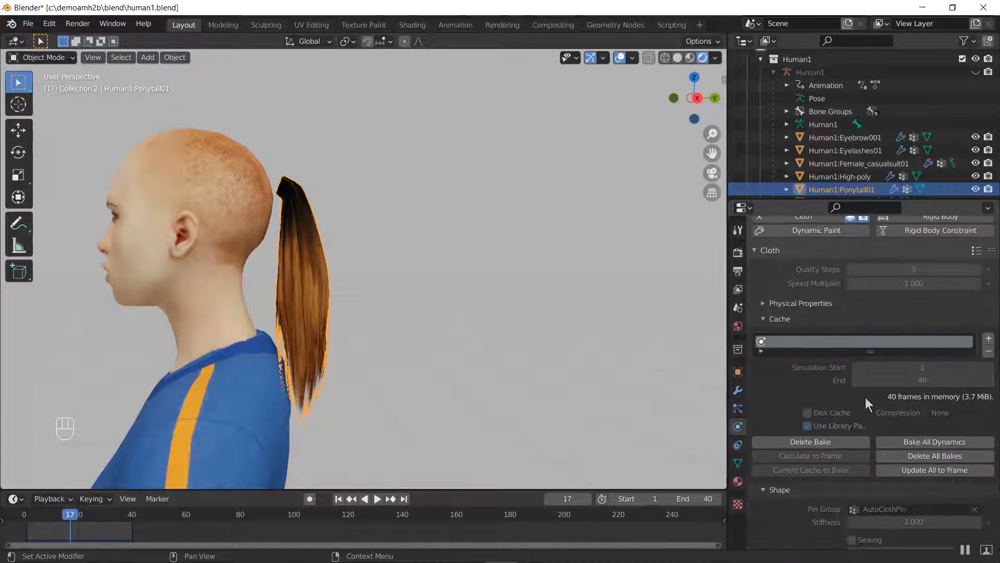
{"action": "left_click", "coordinate": [916, 455]}
{"action": "left_click", "coordinate": [921, 442]}
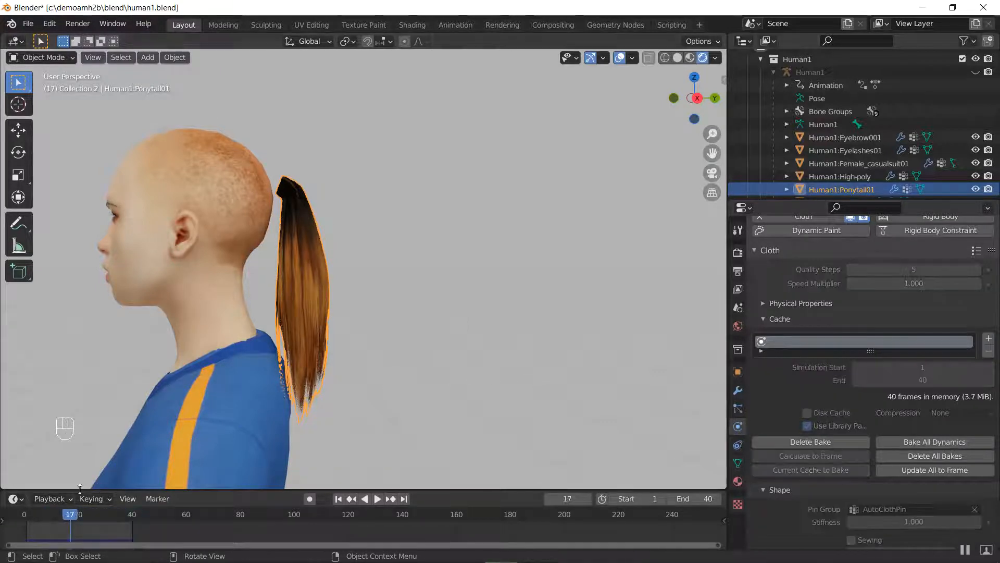
Go back to frame 0 and step forward to frame 11, examining how the masked tail moves relative to the head
{"action": "left_click_drag", "start_coordinate": [41, 514], "coordinate": [26, 515]}
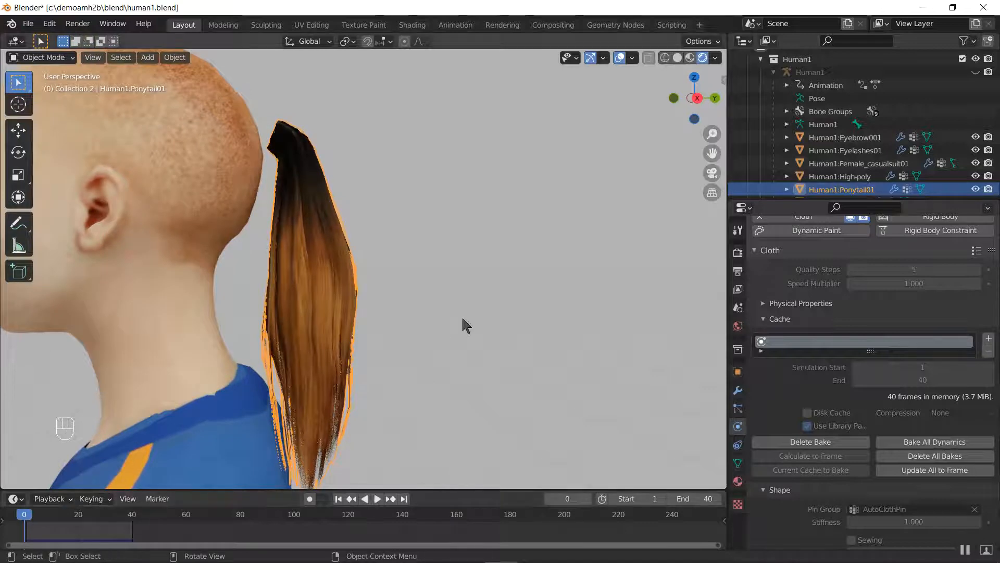
{"action": "key", "text": "Right"}
{"action": "key", "text": "Right"}
{"action": "key", "text": "Right"}
{"action": "key", "text": "Right"}
{"action": "key", "text": "Right"}
{"action": "key", "text": "Right"}
{"action": "key", "text": "Right"}
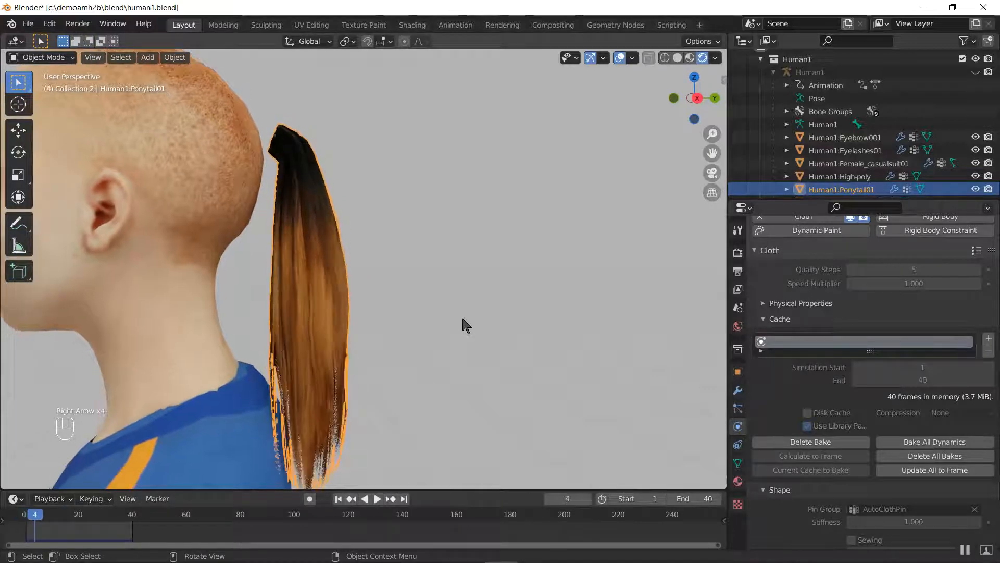
{"action": "key", "text": "Right"}
{"action": "key", "text": "Right"}
{"action": "key", "text": "Right"}
{"action": "key", "text": "Right"}
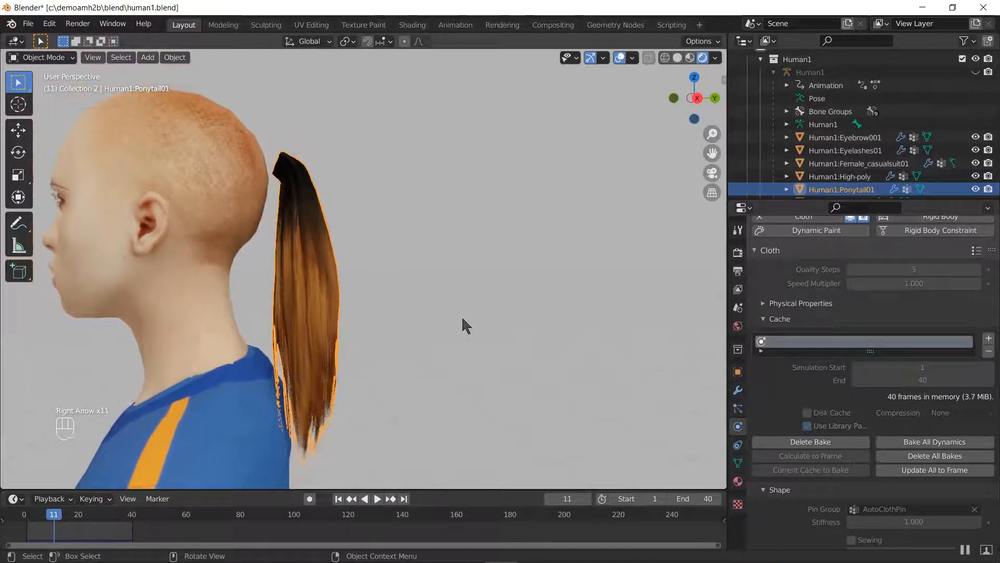
Turn off the viewport display of the ponytail's Auto Mask modifier and step back to frame 0
{"action": "left_click", "coordinate": [738, 392]}
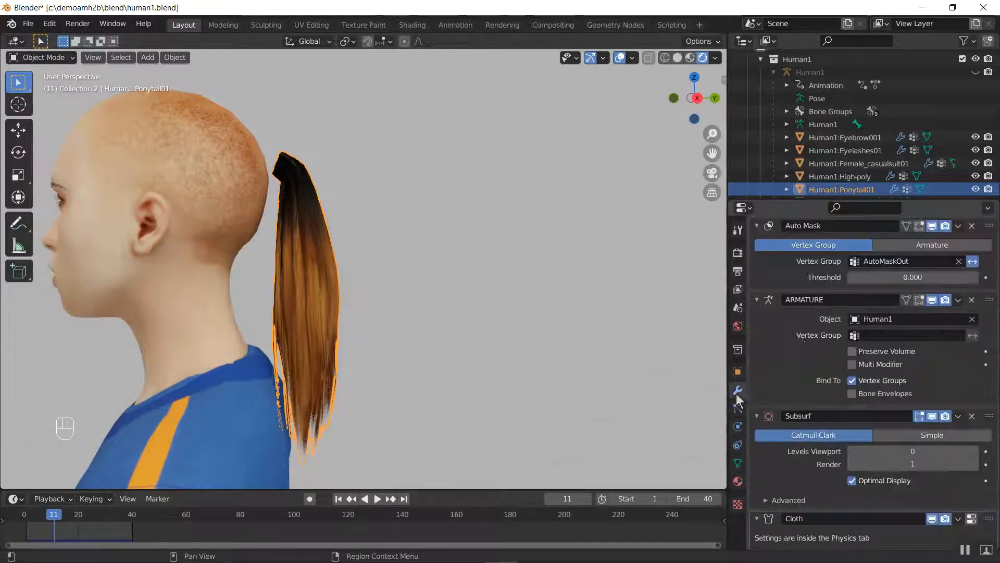
{"action": "left_click", "coordinate": [931, 225]}
{"action": "key", "text": "Left"}
{"action": "key", "text": "Left"}
{"action": "key", "text": "Left"}
{"action": "key", "text": "Left"}
{"action": "key", "text": "Left"}
{"action": "key", "text": "Left"}
{"action": "key", "text": "Left"}
{"action": "key", "text": "Left"}
{"action": "key", "text": "Left"}
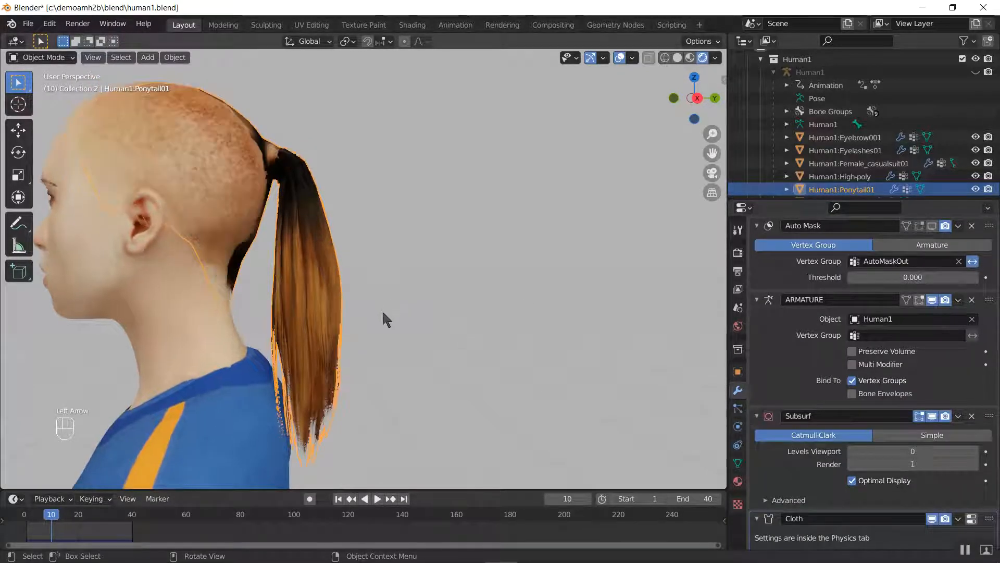
{"action": "key", "text": "Left"}
{"action": "key", "text": "Left"}
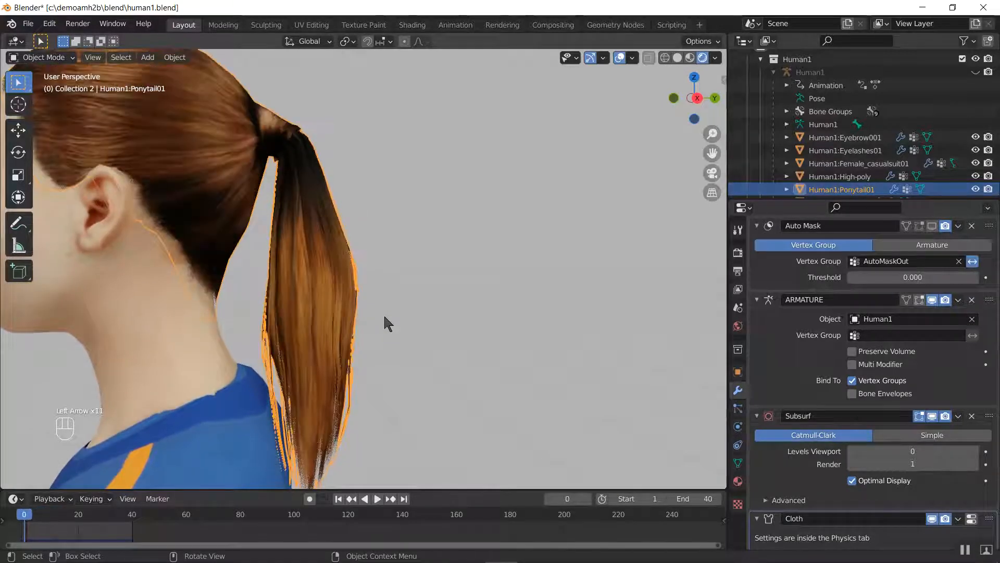
Step forward past frame 16 and back to frame 0, examining how the unmasked hair cap follows the moving head
{"action": "key", "text": "Right"}
{"action": "key", "text": "Right"}
{"action": "key", "text": "Right"}
{"action": "key", "text": "Right"}
{"action": "key", "text": "Right"}
{"action": "key", "text": "Right"}
{"action": "key", "text": "Right"}
{"action": "key", "text": "Right"}
{"action": "key", "text": "Right"}
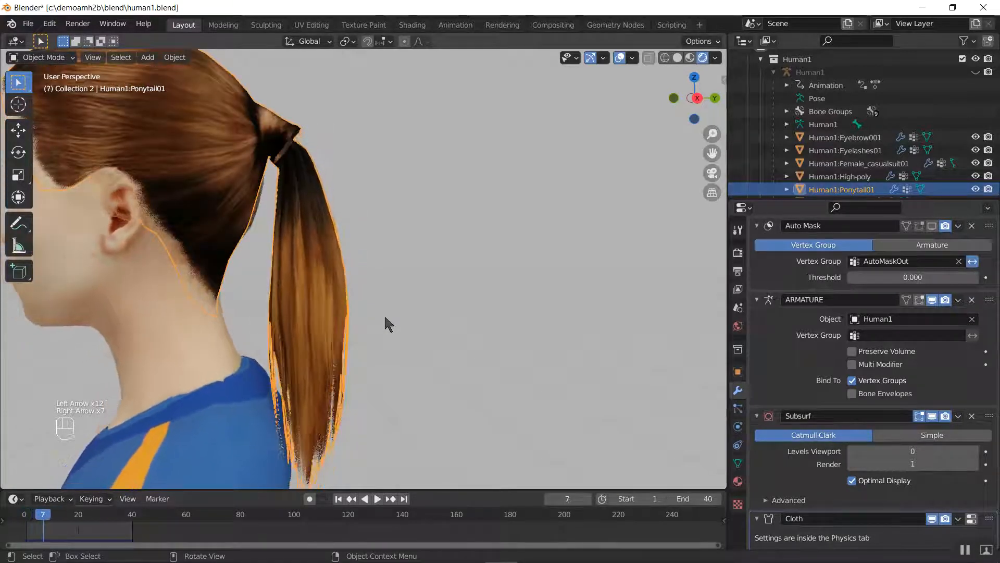
{"action": "key", "text": "Right"}
{"action": "key", "text": "Right"}
{"action": "key", "text": "Right"}
{"action": "key", "text": "Right"}
{"action": "key", "text": "Right"}
{"action": "key", "text": "Right"}
{"action": "key", "text": "Right"}
{"action": "key", "text": "Right"}
{"action": "key", "text": "Right"}
{"action": "key", "text": "Right"}
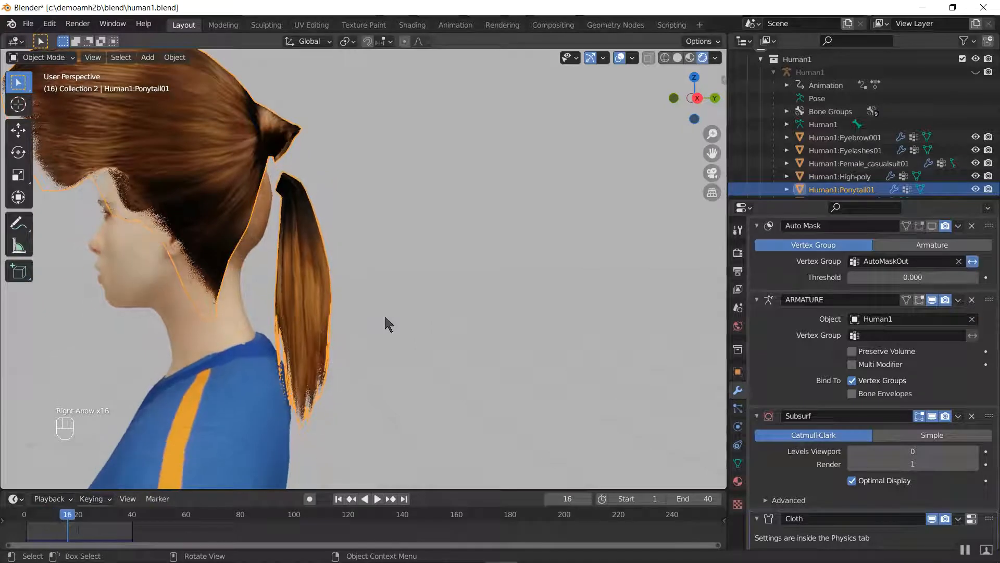
{"action": "key", "text": "Left"}
{"action": "key", "text": "Left"}
{"action": "key", "text": "Left"}
{"action": "key", "text": "Left"}
{"action": "key", "text": "Left"}
{"action": "key", "text": "Left"}
{"action": "key", "text": "Left"}
{"action": "key", "text": "Left"}
{"action": "key", "text": "Left"}
{"action": "key", "text": "Left"}
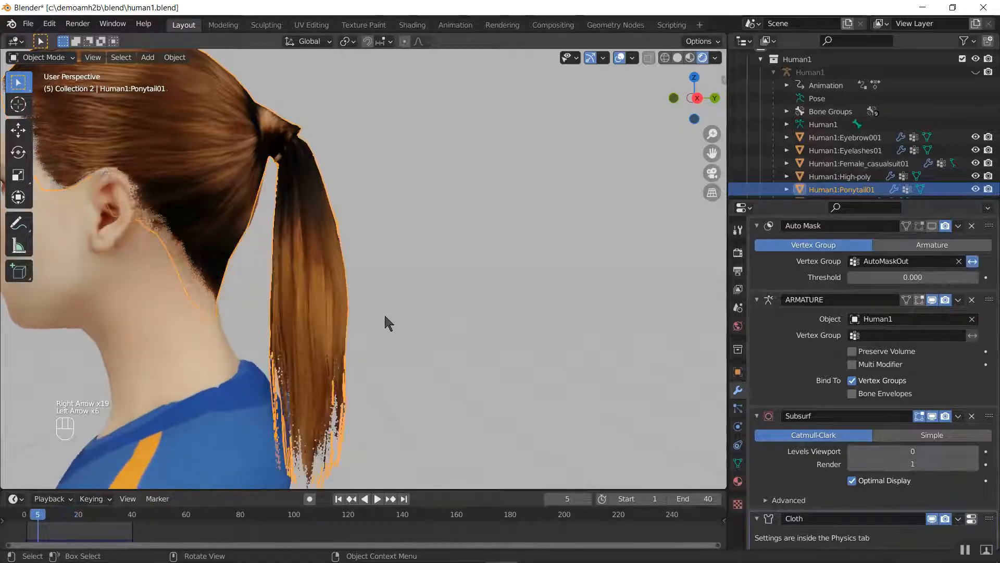
{"action": "key", "text": "Left"}
{"action": "key", "text": "Left"}
{"action": "key", "text": "Left"}
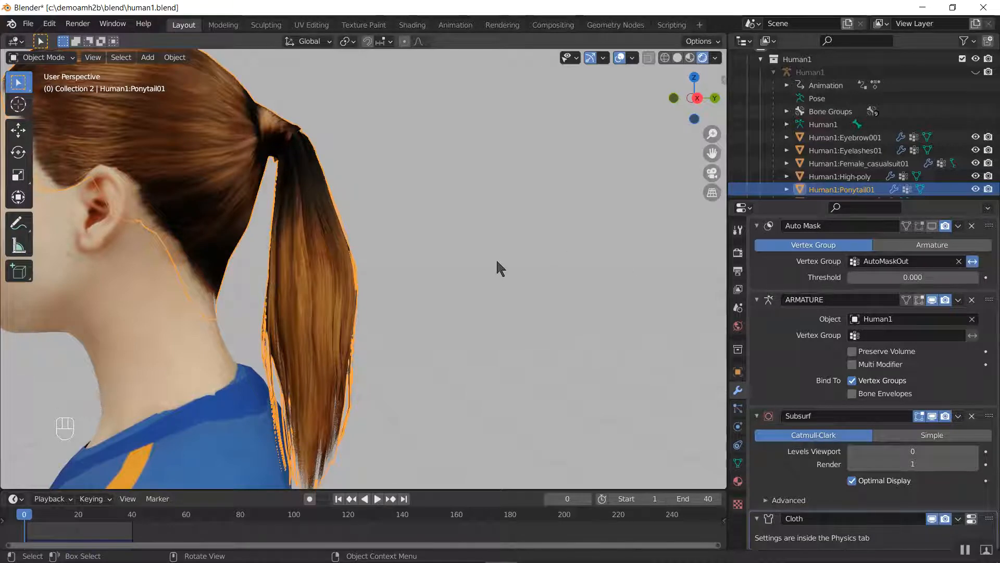
Bake the ponytail's deform shape keys with AMH2B, using bind frame 0, start frame 1 and end frame 40
{"action": "key", "text": "n"}
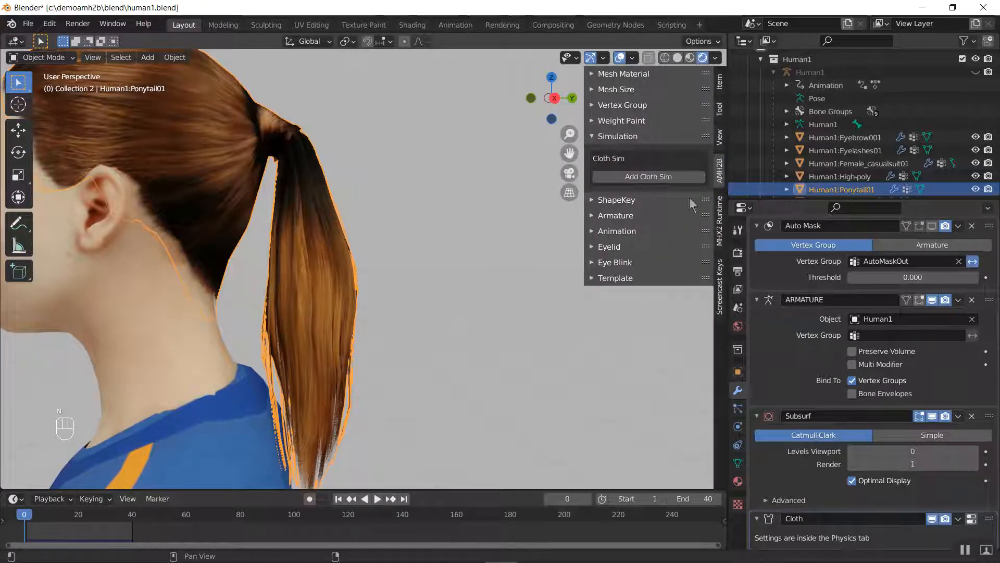
{"action": "left_click", "coordinate": [633, 138]}
{"action": "left_click", "coordinate": [617, 153]}
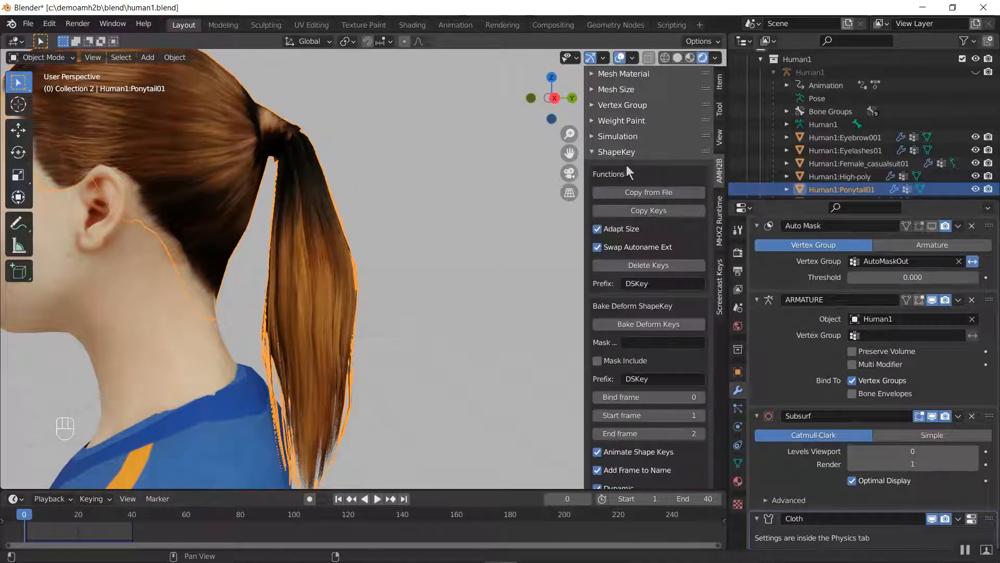
{"action": "scroll", "coordinate": [639, 243], "scroll_direction": "down", "scroll_amount": 3}
{"action": "scroll", "coordinate": [659, 271], "scroll_direction": "down", "scroll_amount": 4}
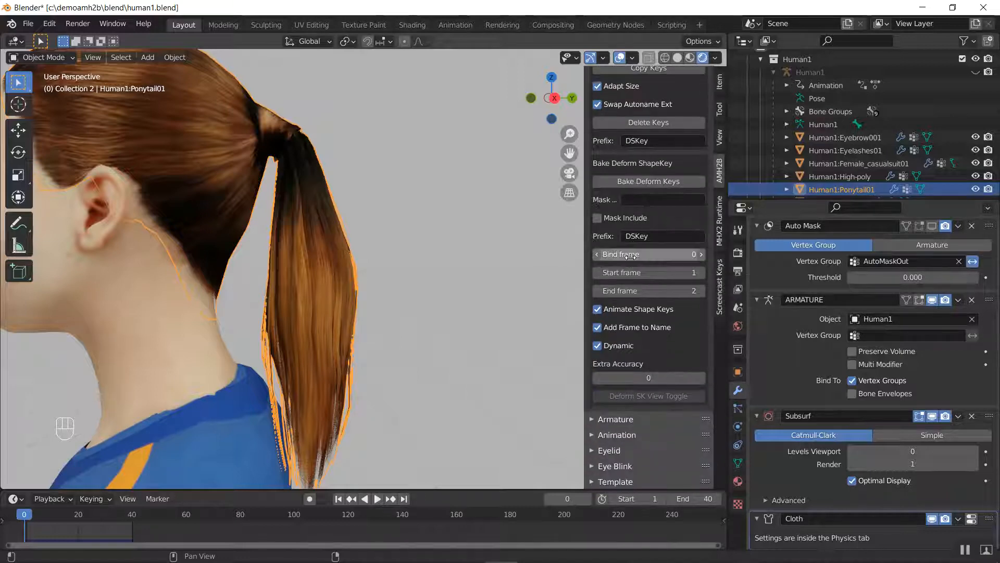
{"action": "left_click", "coordinate": [666, 291]}
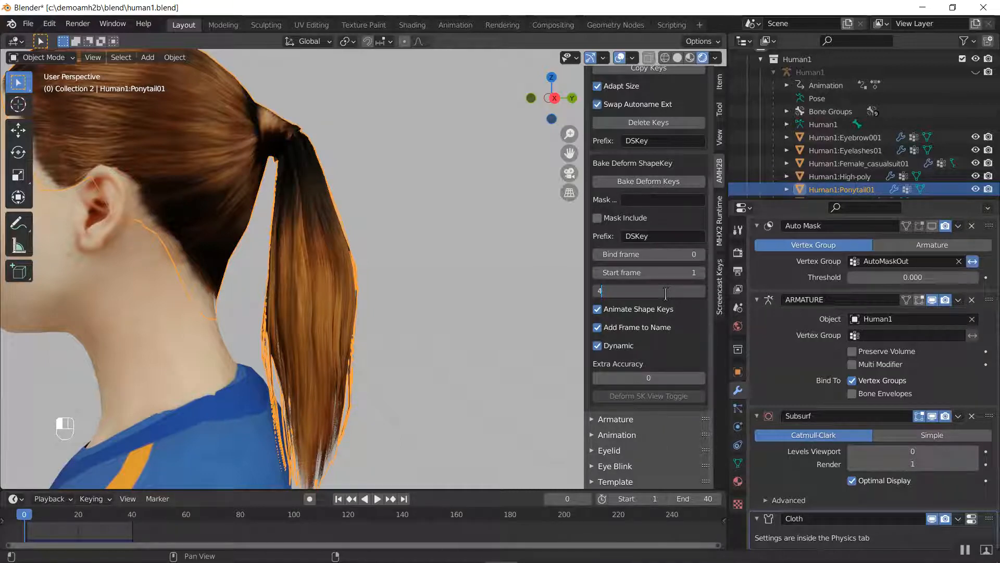
{"action": "key", "text": "Return"}
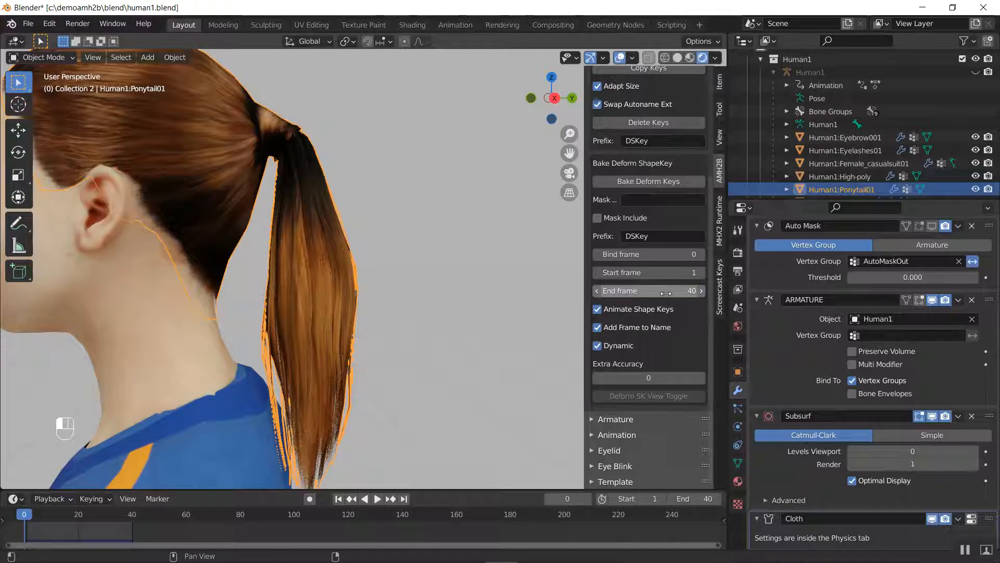
{"action": "left_click", "coordinate": [642, 187]}
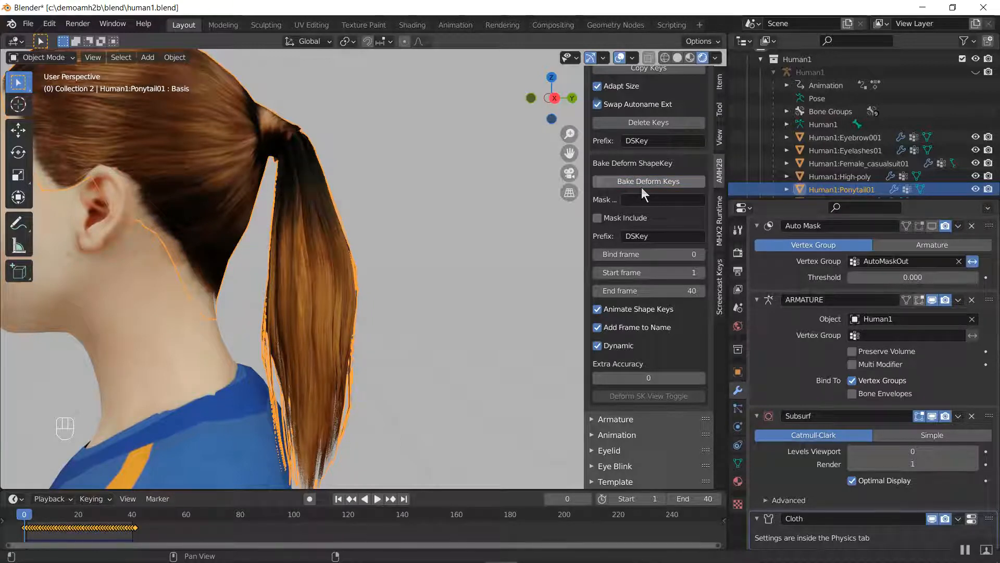
Play back the animation with the baked shape keys, and turn off the ponytail's Cloth simulation for both viewport and render
{"action": "key", "text": "space"}
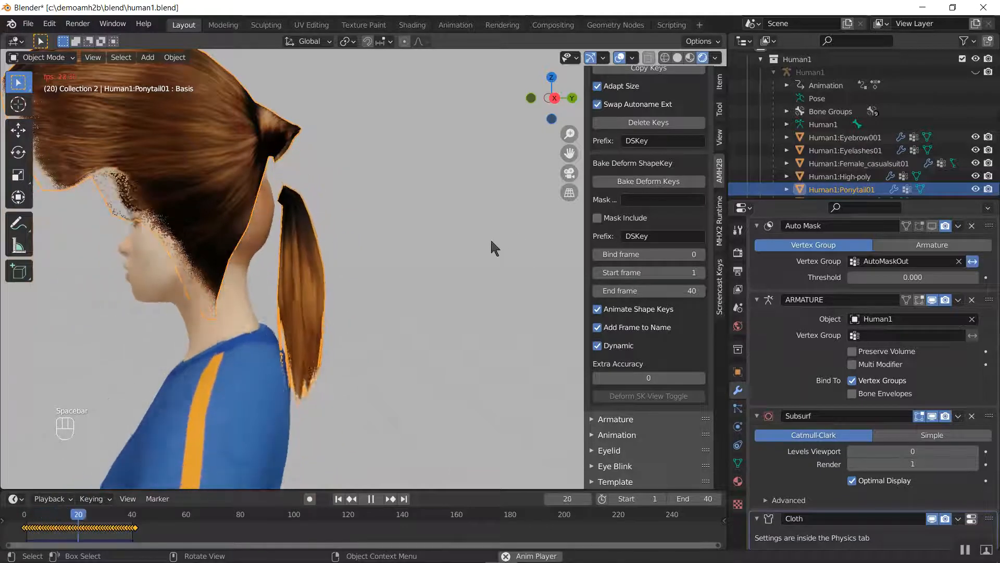
{"action": "key", "text": "space"}
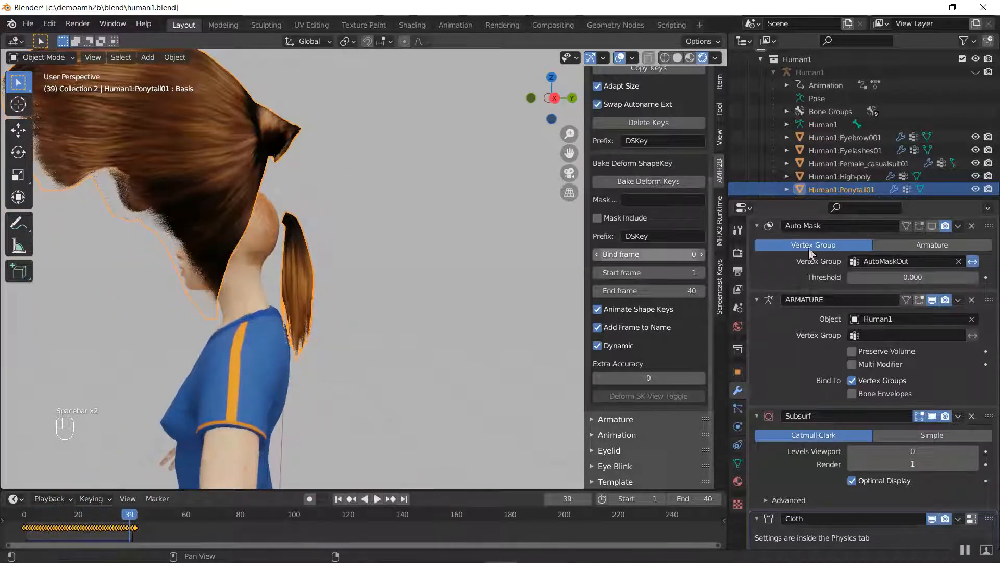
{"action": "left_click", "coordinate": [737, 428]}
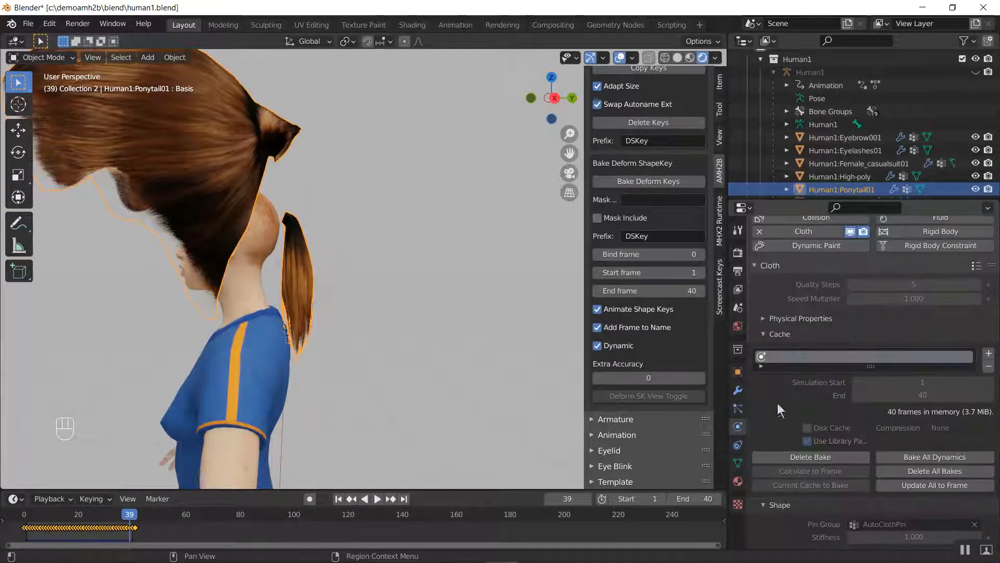
{"action": "left_click", "coordinate": [850, 232]}
{"action": "left_click", "coordinate": [864, 231]}
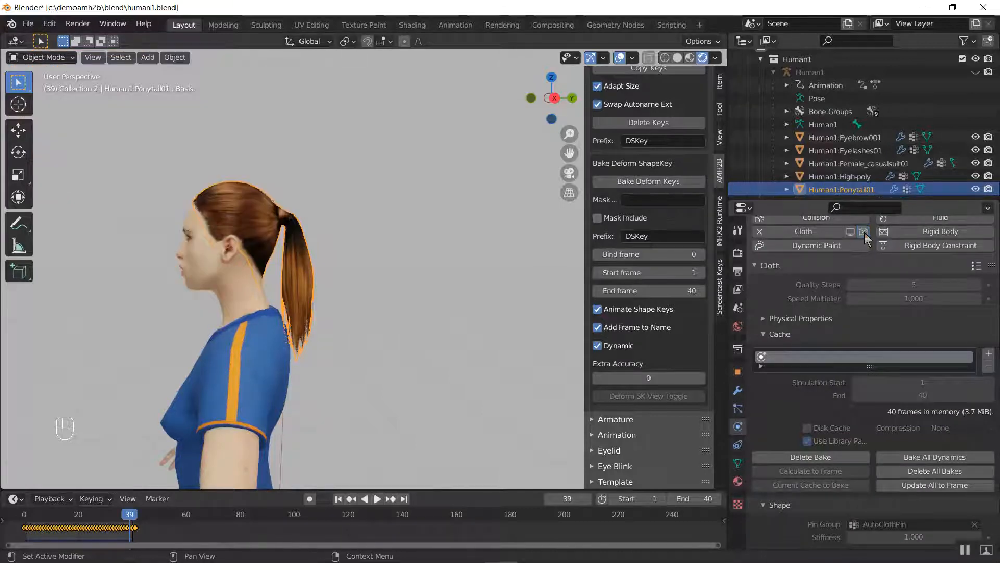
Toggle the Auto Mask modifier's viewport display on and off to compare the masked tail with the full ponytail
{"action": "left_click", "coordinate": [738, 391]}
{"action": "scroll", "coordinate": [881, 265], "scroll_direction": "up", "scroll_amount": 2}
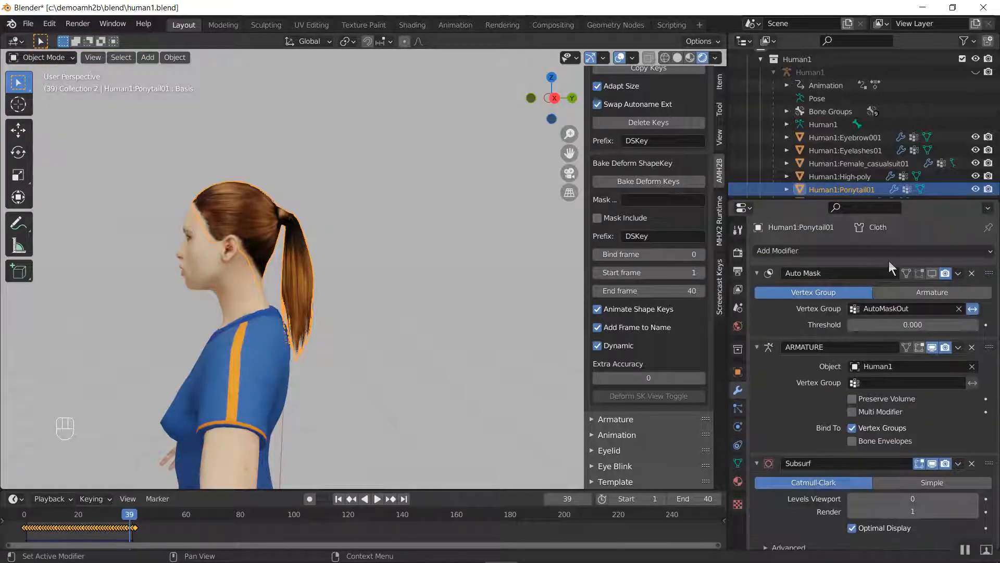
{"action": "left_click", "coordinate": [932, 273]}
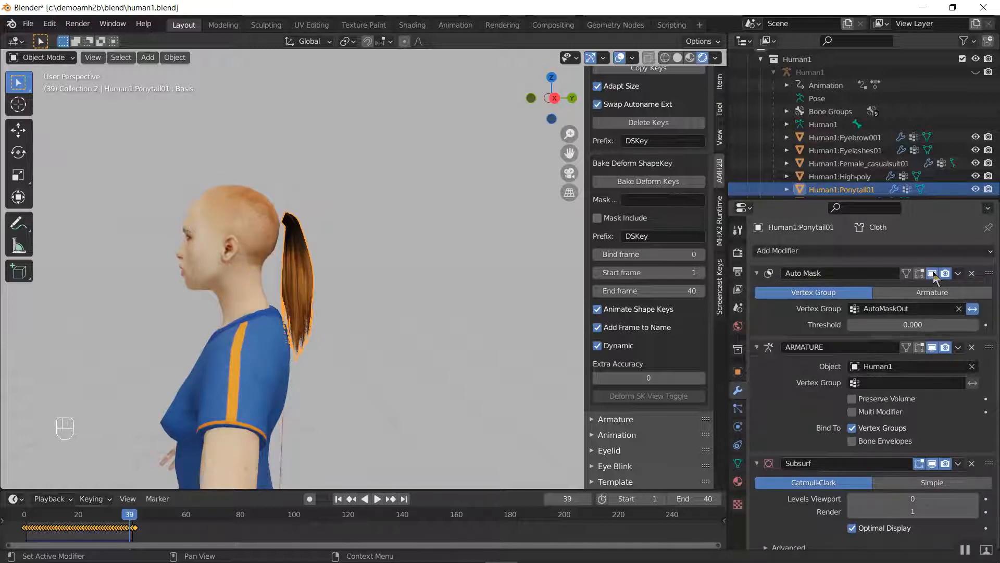
{"action": "left_click", "coordinate": [932, 273]}
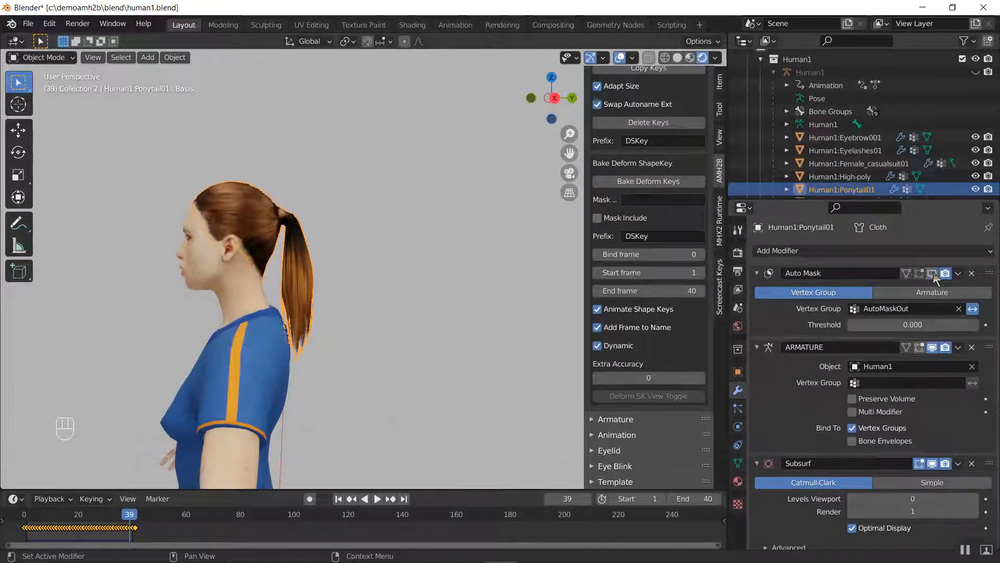
Play back the shape-key ponytail animation with the cloth simulation off, stop it, and step back to frame 0
{"action": "key", "text": "space"}
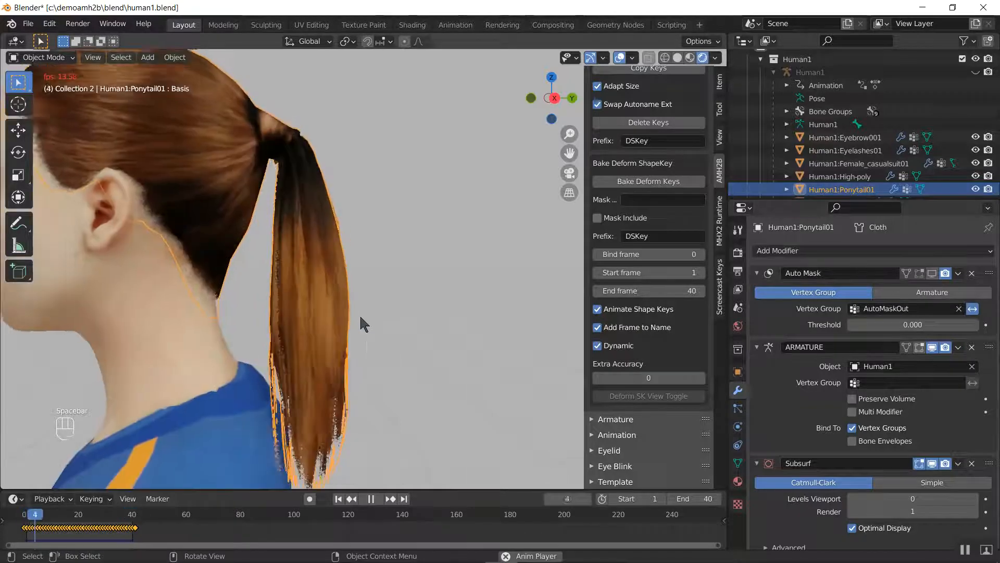
{"action": "scroll", "coordinate": [360, 319], "scroll_direction": "up", "scroll_amount": 4}
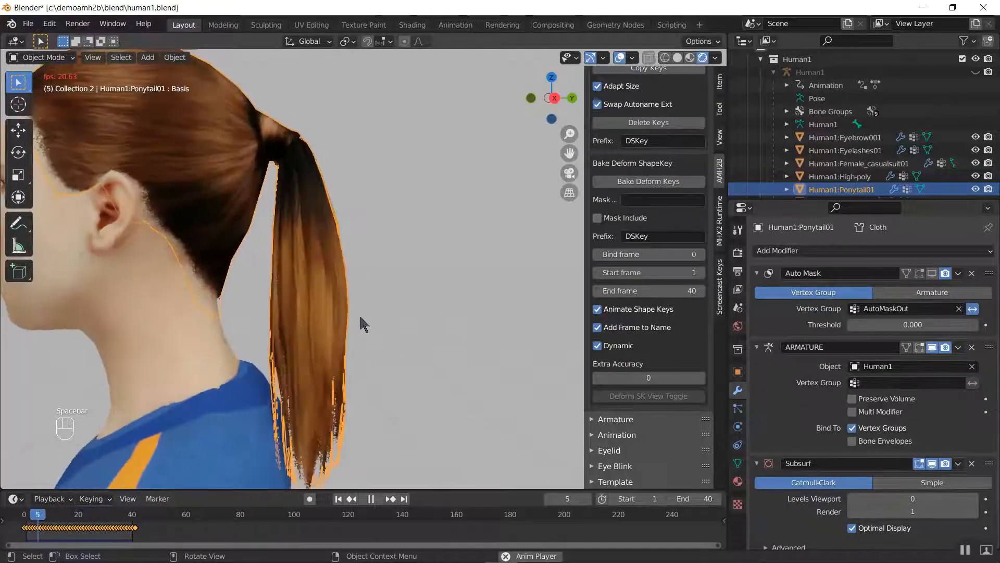
{"action": "key", "text": "space"}
{"action": "key", "text": "Left"}
{"action": "key", "text": "Left"}
{"action": "key", "text": "Left"}
{"action": "key", "text": "Left"}
{"action": "key", "text": "Left"}
{"action": "key", "text": "Left"}
{"action": "key", "text": "Left"}
{"action": "key", "text": "Left"}
{"action": "key", "text": "Left"}
{"action": "key", "text": "Left"}
{"action": "key", "text": "Left"}
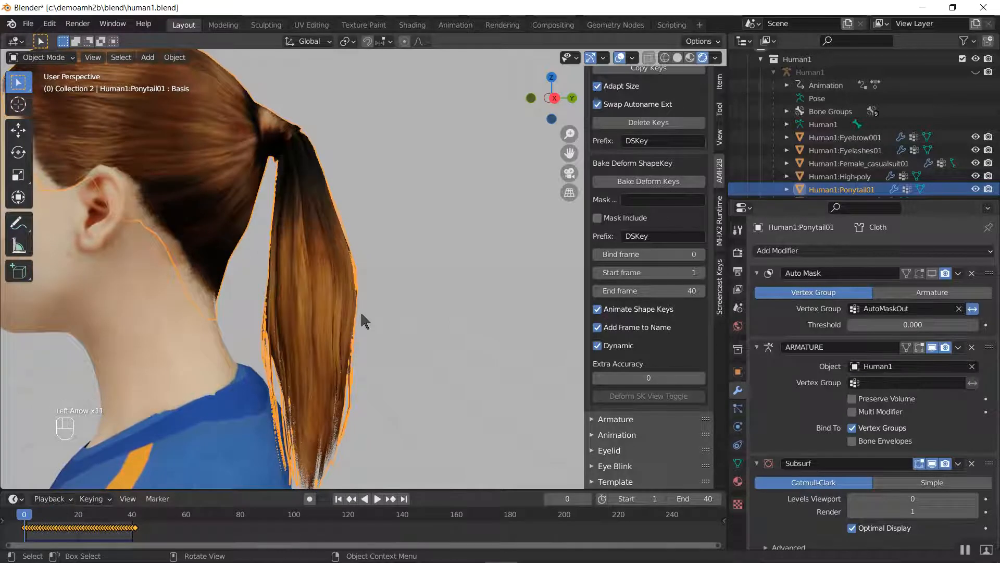
{"action": "key", "text": "Left"}
Step forward from frame 0 to frame 7, examining how the shape-key ponytail follows the head
{"action": "key", "text": "Right"}
{"action": "key", "text": "Right"}
{"action": "key", "text": "Right"}
{"action": "key", "text": "Right"}
{"action": "key", "text": "Right"}
{"action": "key", "text": "Right"}
{"action": "key", "text": "Right"}
{"action": "key", "text": "Right"}
{"action": "key", "text": "Right"}
{"action": "key", "text": "Right"}
{"action": "key", "text": "Right"}
{"action": "key", "text": "Right"}
{"action": "key", "text": "Right"}
{"action": "key", "text": "Right"}
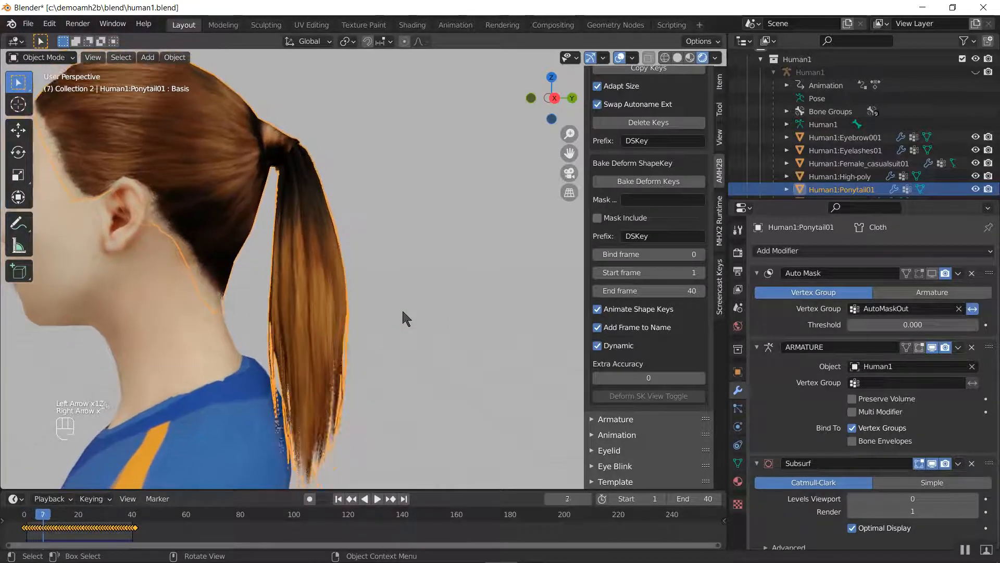
Step forward from frame 7 to frame 23, examining the ponytail's motion from the side with the shoulders in view
{"action": "scroll", "coordinate": [404, 300], "scroll_direction": "down", "scroll_amount": 3}
{"action": "scroll", "coordinate": [405, 276], "scroll_direction": "down", "scroll_amount": 2}
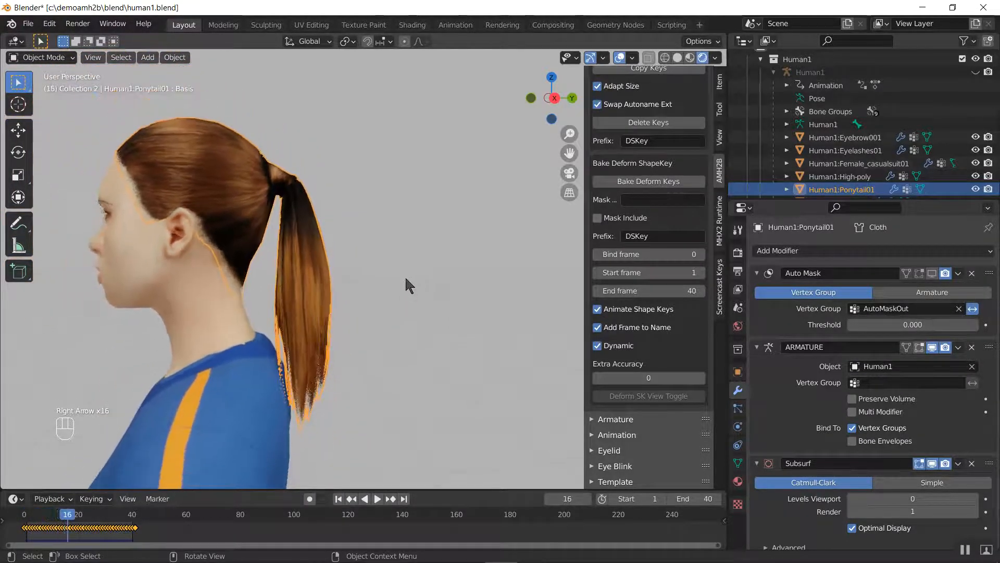
{"action": "key", "text": "Right"}
{"action": "key", "text": "Right"}
{"action": "key", "text": "Right"}
{"action": "key", "text": "Right"}
{"action": "key", "text": "Right"}
{"action": "key", "text": "Right"}
{"action": "key", "text": "Right"}
{"action": "key", "text": "Right"}
{"action": "key", "text": "Right"}
{"action": "key", "text": "Right"}
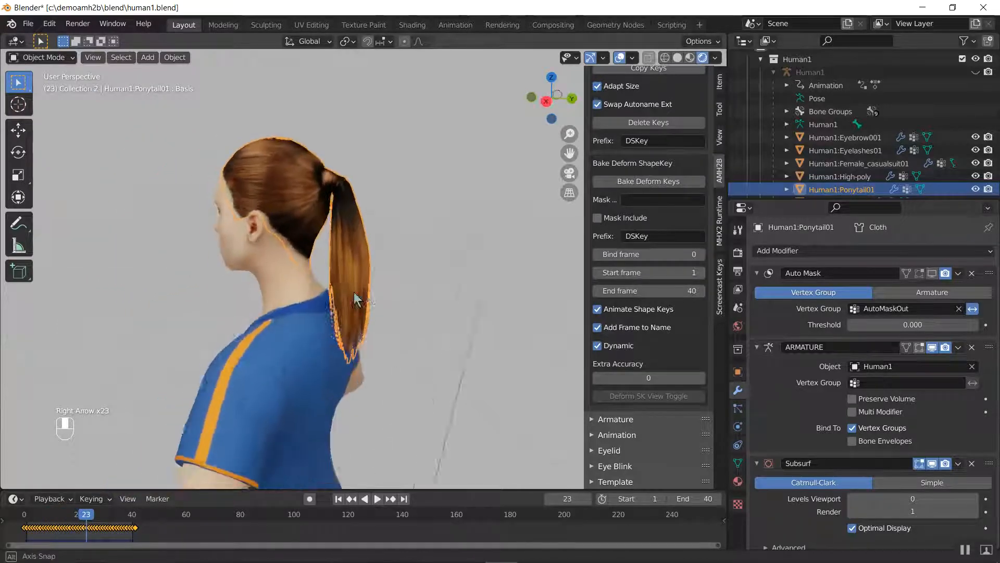
Step back from frame 23 to frame 0, examining the shape-key ponytail from behind the character
{"action": "middle_click_drag", "start_coordinate": [402, 272], "coordinate": [274, 283]}
{"action": "key", "text": "Left"}
{"action": "key", "text": "Left"}
{"action": "key", "text": "Left"}
{"action": "key", "text": "Left"}
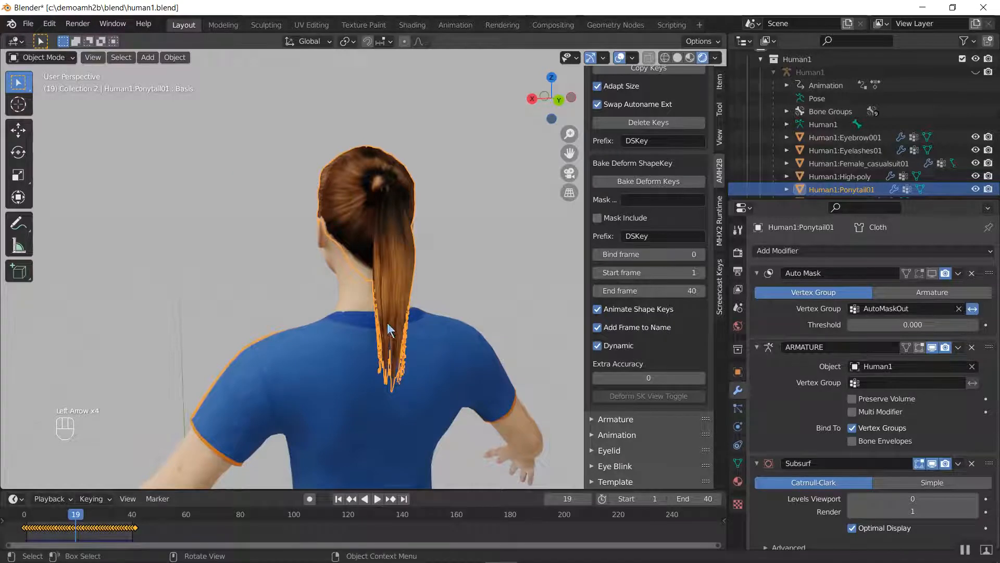
{"action": "key", "text": "Left"}
{"action": "key", "text": "Left"}
{"action": "key", "text": "Left"}
{"action": "key", "text": "Left"}
{"action": "key", "text": "Left"}
{"action": "key", "text": "Left"}
{"action": "key", "text": "Left"}
{"action": "key", "text": "Left"}
{"action": "key", "text": "Left"}
{"action": "key", "text": "Left"}
{"action": "key", "text": "Left"}
{"action": "key", "text": "Left"}
{"action": "key", "text": "Left"}
{"action": "key", "text": "Left"}
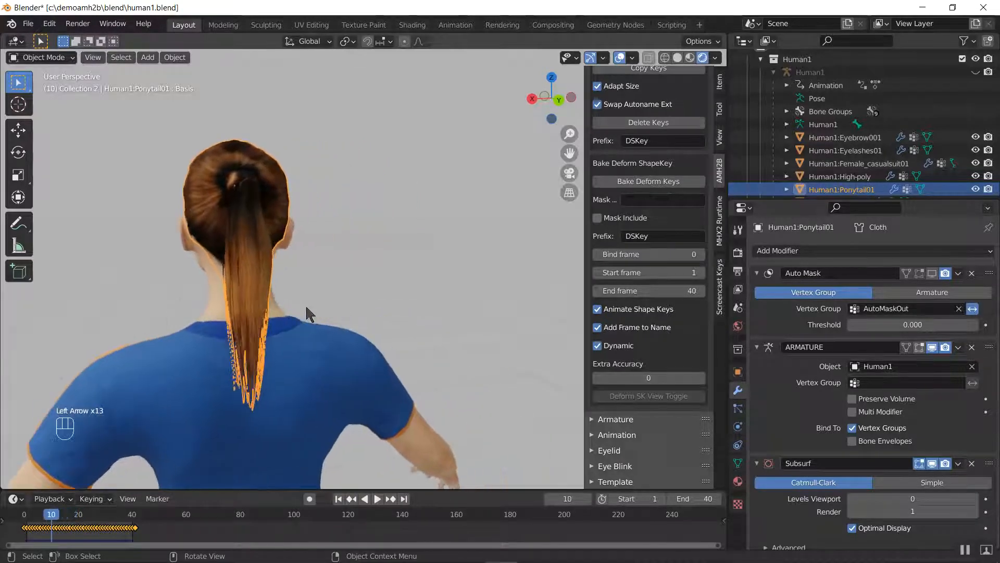
{"action": "key", "text": "Left"}
{"action": "key", "text": "Left"}
{"action": "key", "text": "Left"}
{"action": "key", "text": "Left"}
{"action": "key", "text": "Left"}
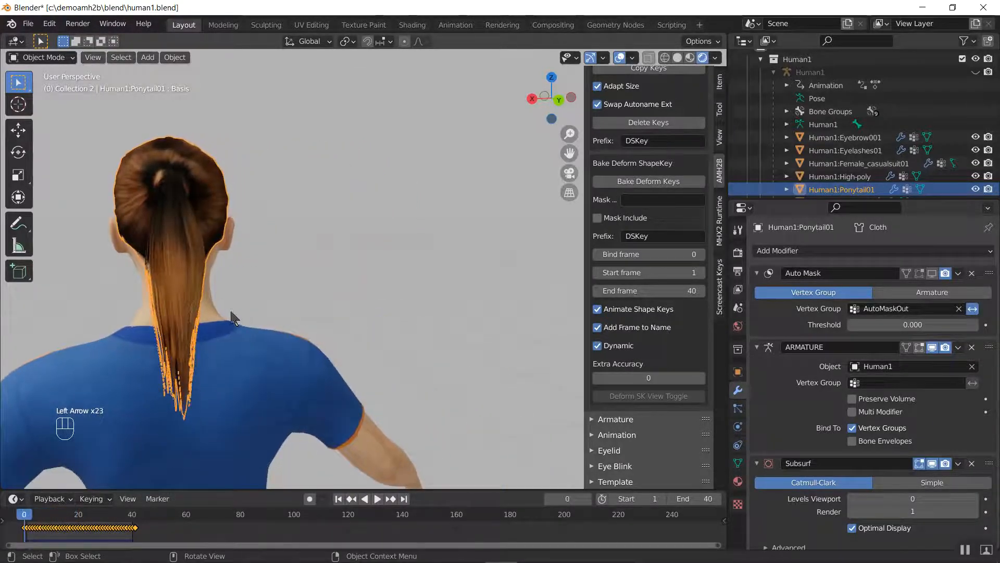
{"action": "key", "text": "Left"}
Step forward from frame 0 past frame 21 and back to 21, examining the ponytail close up from the side
{"action": "key", "text": "Right"}
{"action": "key", "text": "Right"}
{"action": "middle_click_drag", "start_coordinate": [214, 307], "coordinate": [331, 299]}
{"action": "scroll", "coordinate": [333, 299], "scroll_direction": "up", "scroll_amount": 2}
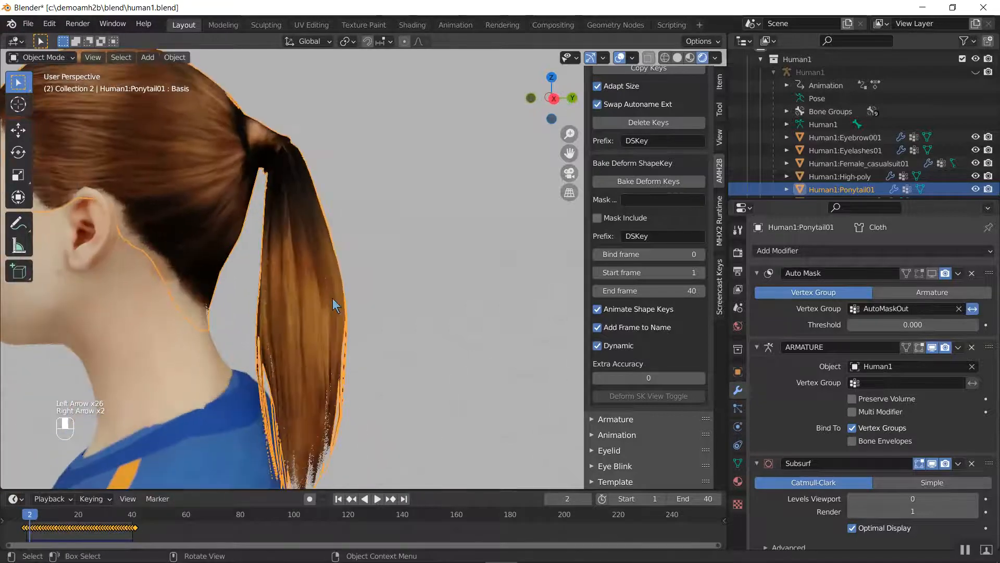
{"action": "key", "text": "Right"}
{"action": "key", "text": "Right"}
{"action": "key", "text": "Right"}
{"action": "key", "text": "Right"}
{"action": "key", "text": "Right"}
{"action": "key", "text": "Right"}
{"action": "key", "text": "Right"}
{"action": "key", "text": "Right"}
{"action": "key", "text": "Right"}
{"action": "key", "text": "Right"}
{"action": "key", "text": "Right"}
{"action": "key", "text": "Right"}
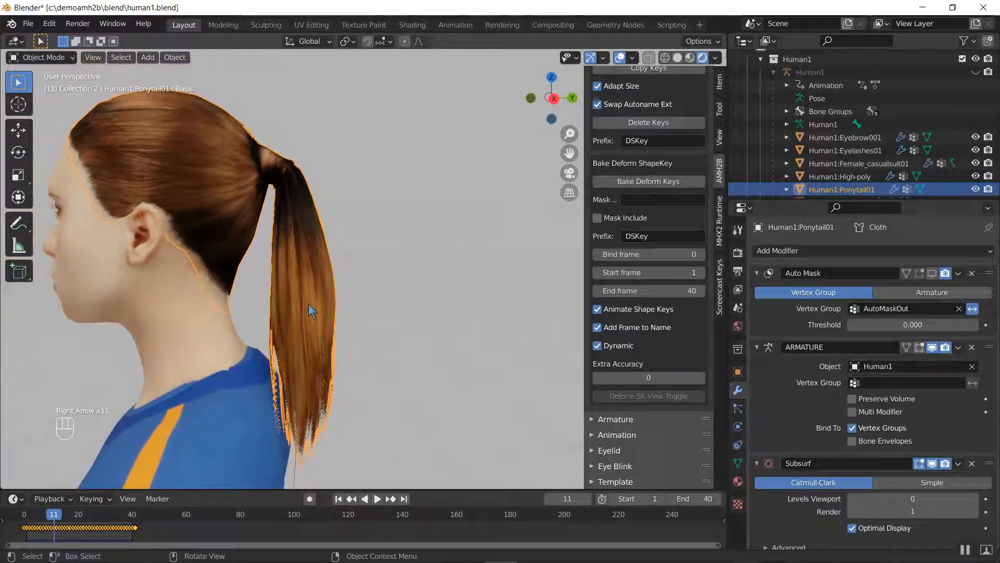
{"action": "key", "text": "Right"}
{"action": "key", "text": "Right"}
{"action": "key", "text": "Right"}
{"action": "key", "text": "Right"}
{"action": "key", "text": "Right"}
{"action": "key", "text": "Right"}
{"action": "key", "text": "Right"}
{"action": "key", "text": "Right"}
{"action": "key", "text": "Right"}
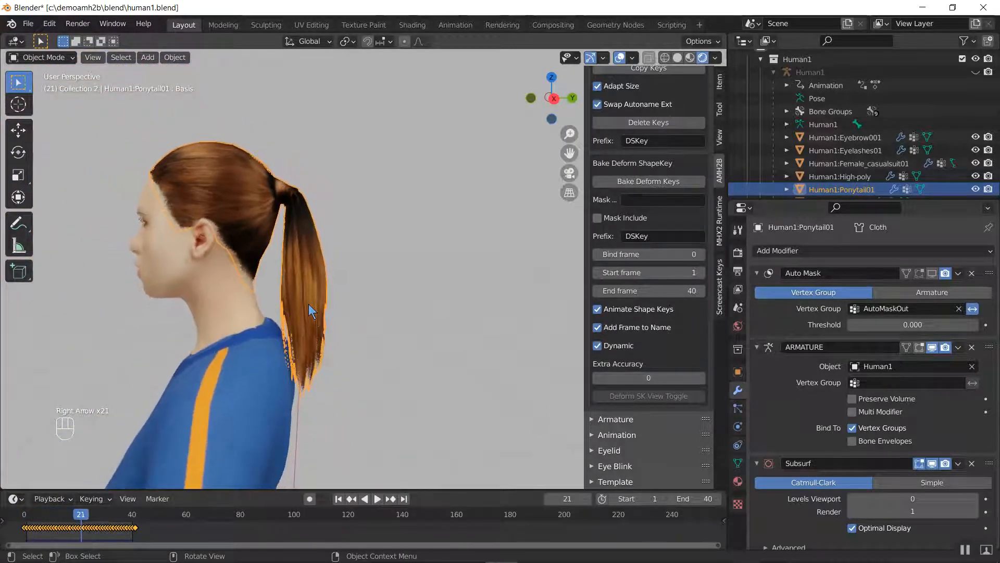
{"action": "key", "text": "Right"}
{"action": "key", "text": "Right"}
{"action": "key", "text": "Left"}
{"action": "key", "text": "Left"}
{"action": "key", "text": "Left"}
{"action": "key", "text": "Left"}
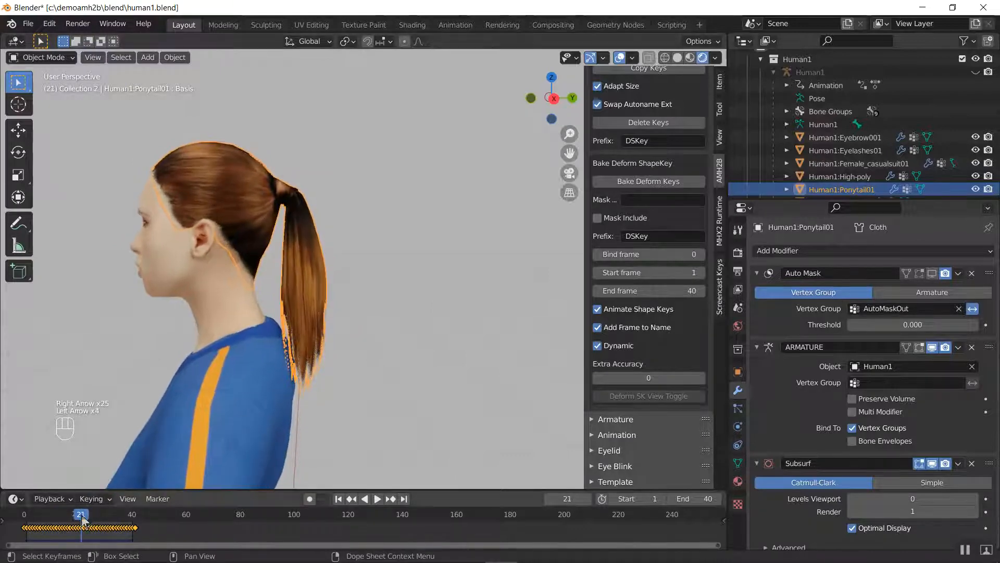
Return to frame 0, and toggle the Dynamic option of Bake Deform ShapeKey off and on again
{"action": "left_click_drag", "start_coordinate": [81, 514], "coordinate": [18, 532]}
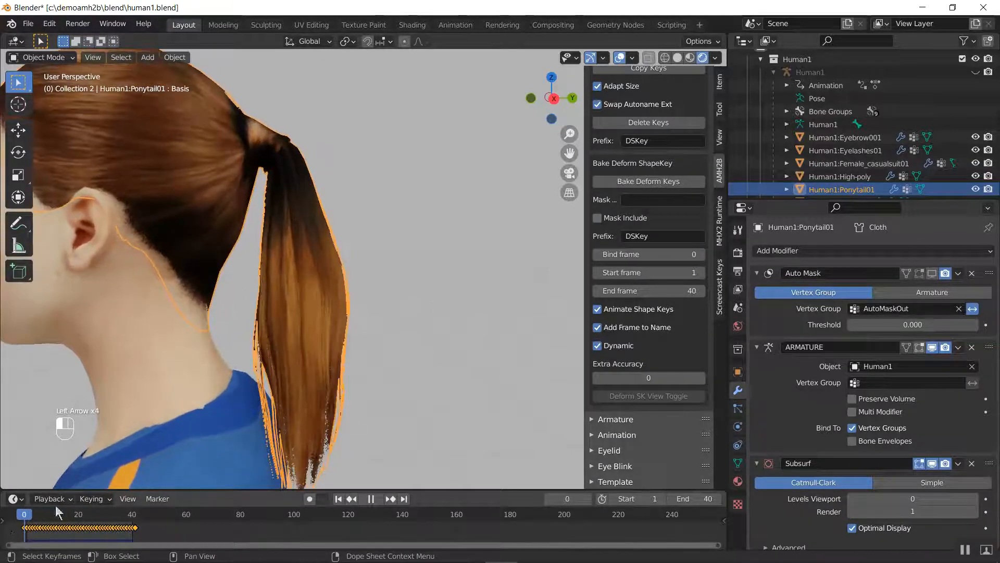
{"action": "left_click", "coordinate": [621, 346]}
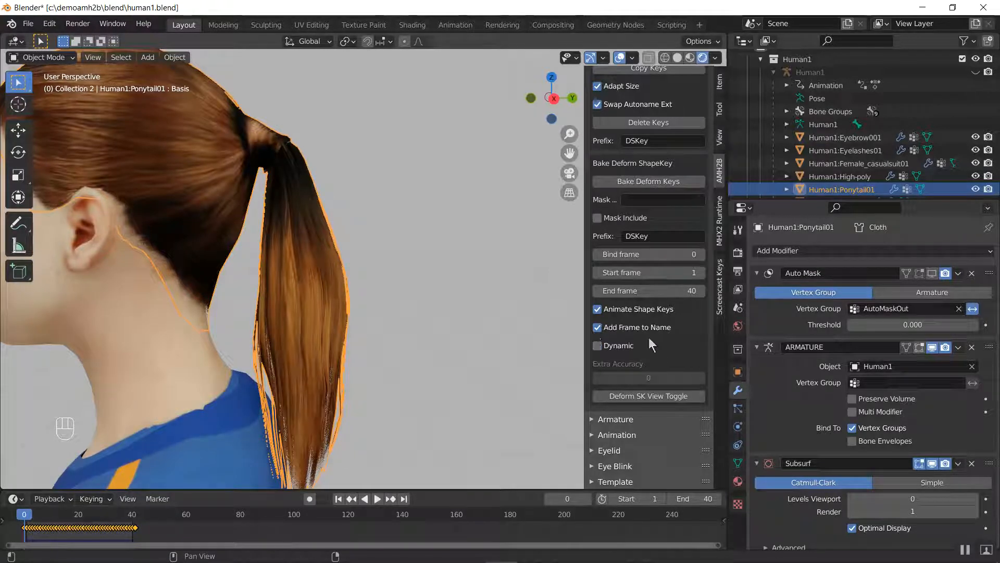
{"action": "left_click", "coordinate": [619, 345]}
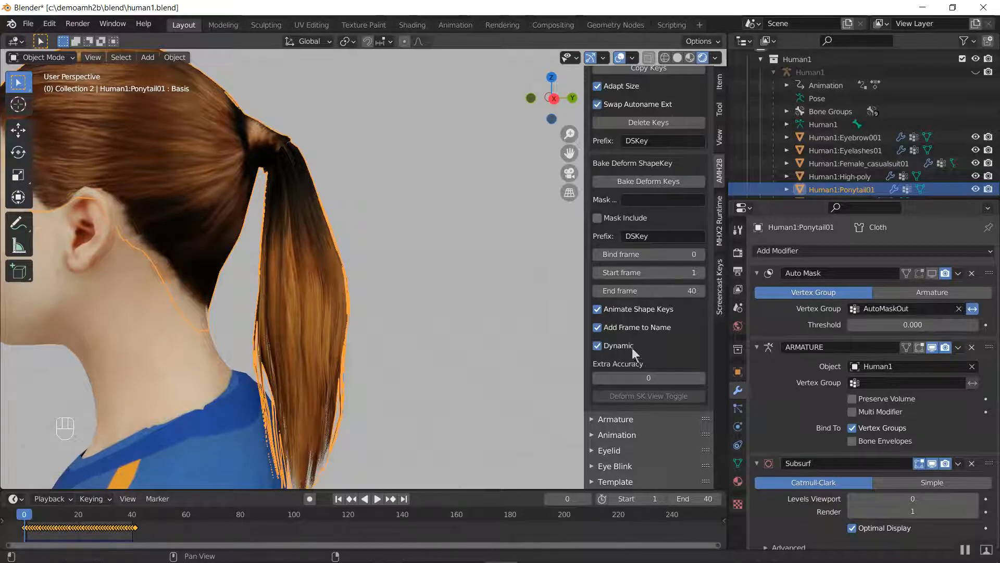
Switch the ponytail to Weight Paint mode with Solid shading and examine the weights along the head and tail
{"action": "scroll", "coordinate": [378, 291], "scroll_direction": "down", "scroll_amount": 5}
{"action": "middle_click_drag", "start_coordinate": [251, 286], "coordinate": [226, 267]}
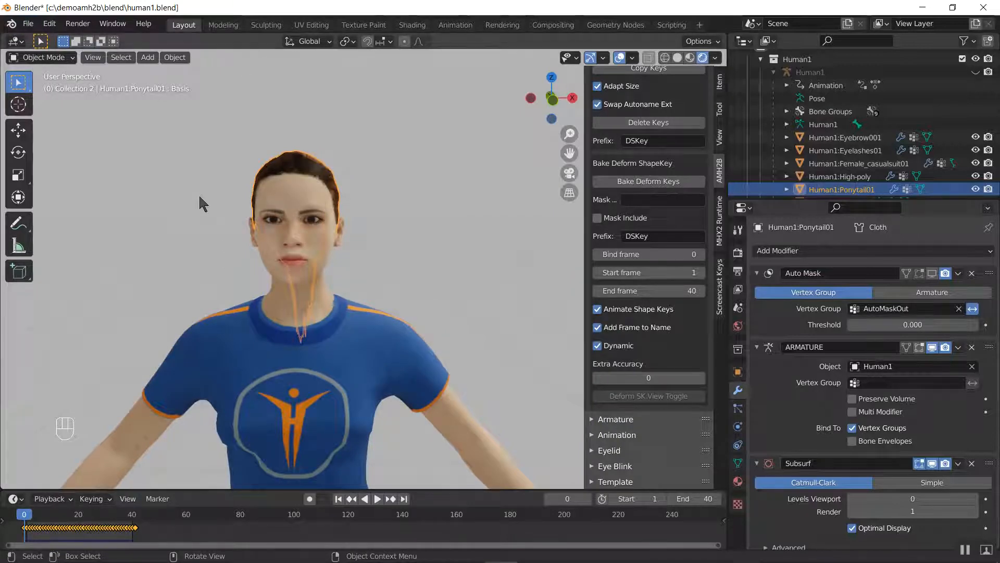
{"action": "middle_click_drag", "start_coordinate": [302, 199], "coordinate": [356, 183]}
{"action": "scroll", "coordinate": [302, 212], "scroll_direction": "up", "scroll_amount": 4}
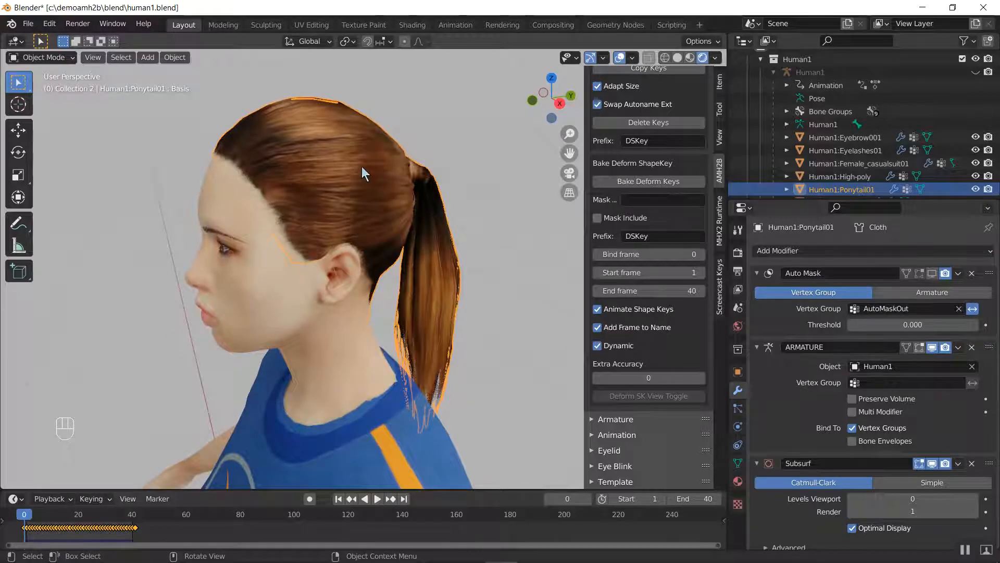
{"action": "key", "text": "ctrl+Tab"}
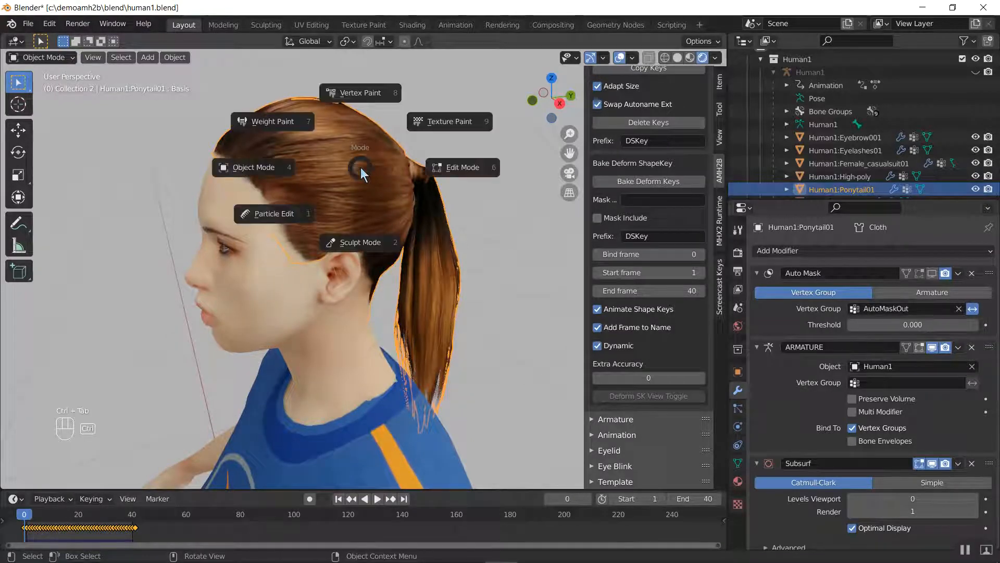
{"action": "left_click", "coordinate": [289, 125]}
{"action": "mouse_move", "coordinate": [288, 125]}
{"action": "middle_mouse_down"}
{"action": "mouse_move", "coordinate": [383, 170]}
{"action": "mouse_move", "coordinate": [274, 172]}
{"action": "mouse_move", "coordinate": [536, 167]}
{"action": "middle_mouse_up"}
{"action": "scroll", "coordinate": [536, 167], "scroll_direction": "up", "scroll_amount": 5}
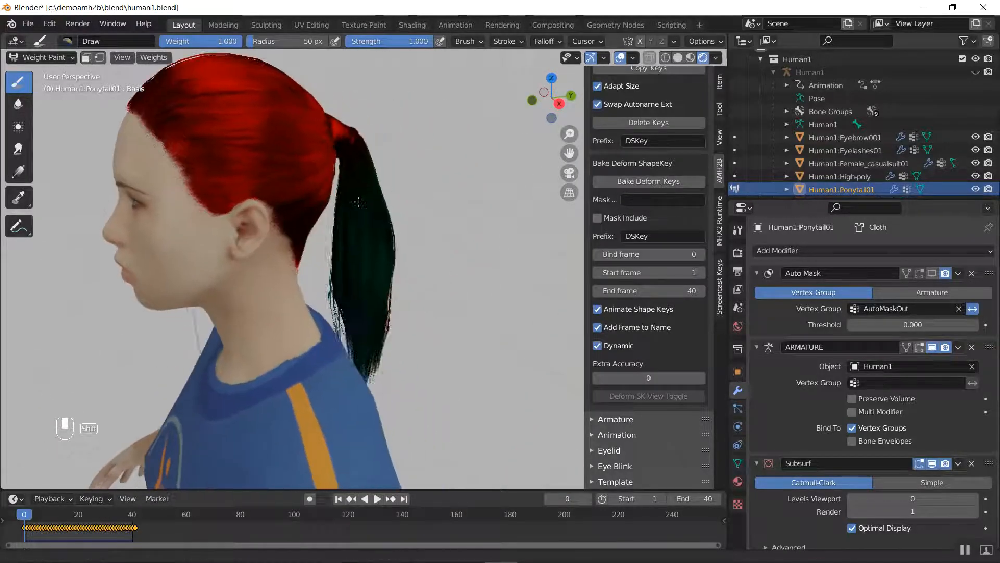
{"action": "scroll", "coordinate": [365, 206], "scroll_direction": "up", "scroll_amount": 2}
{"action": "key", "text": "z"}
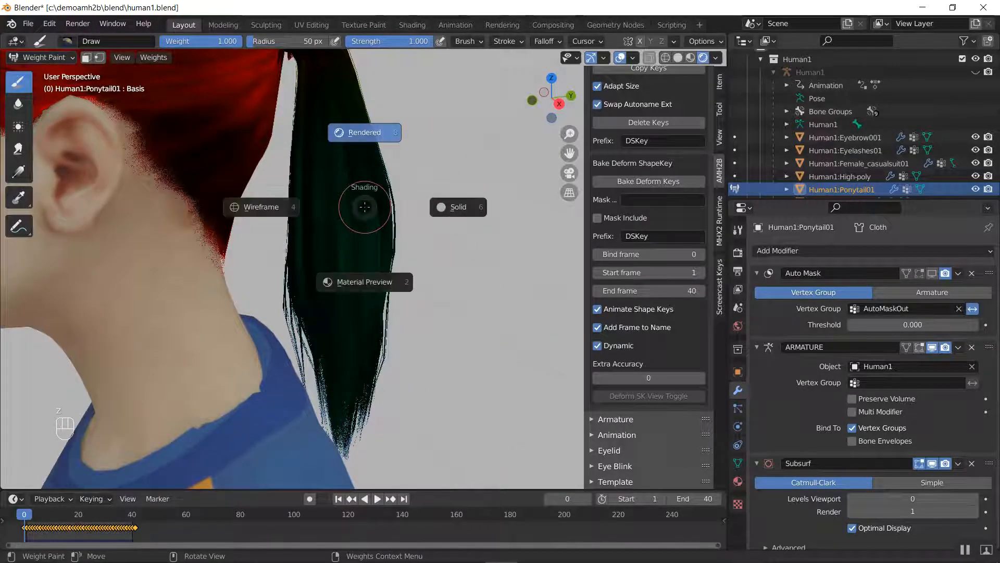
{"action": "left_click", "coordinate": [461, 206]}
{"action": "middle_click_drag", "start_coordinate": [461, 207], "coordinate": [322, 194]}
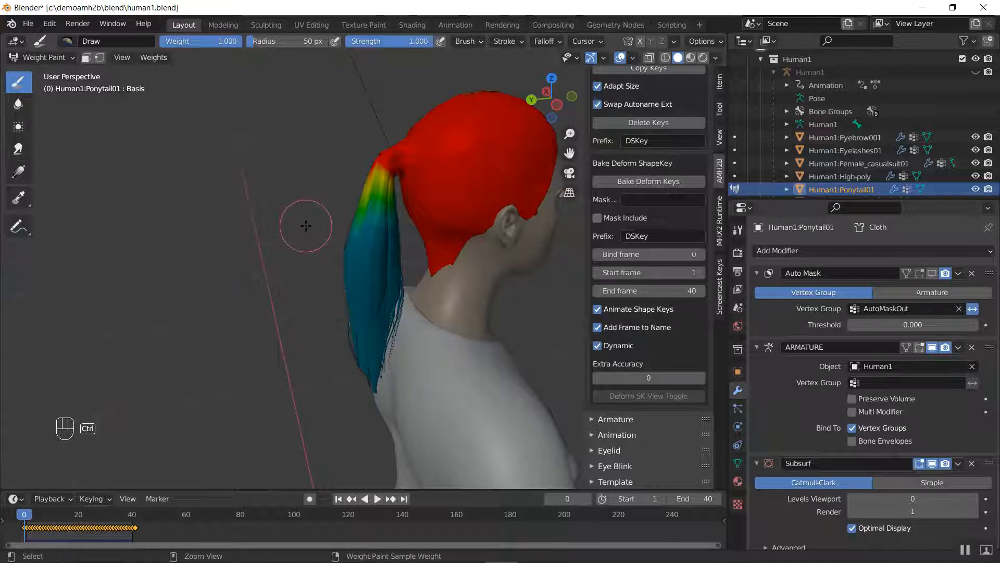
Return to Object Mode and step through the animation frames to 19 and back to 13, examining the solid-shaded ponytail from behind
{"action": "key", "text": "ctrl+Tab"}
{"action": "left_click", "coordinate": [223, 228]}
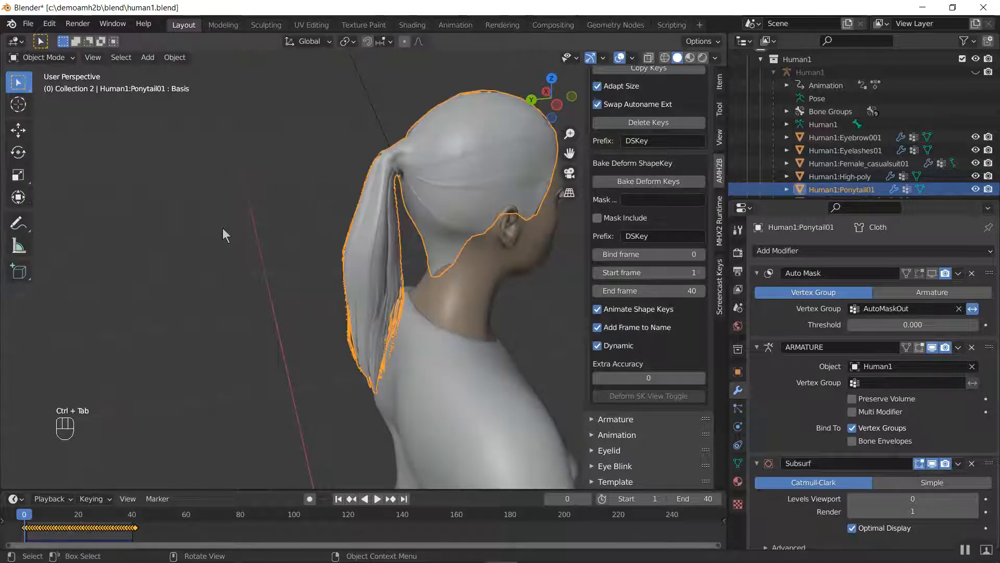
{"action": "middle_click_drag", "start_coordinate": [275, 210], "coordinate": [379, 203]}
{"action": "key", "text": "Right"}
{"action": "key", "text": "Right"}
{"action": "key", "text": "Right"}
{"action": "key", "text": "Right"}
{"action": "key", "text": "Right"}
{"action": "key", "text": "Right"}
{"action": "key", "text": "Right"}
{"action": "key", "text": "Right"}
{"action": "key", "text": "Right"}
{"action": "key", "text": "Right"}
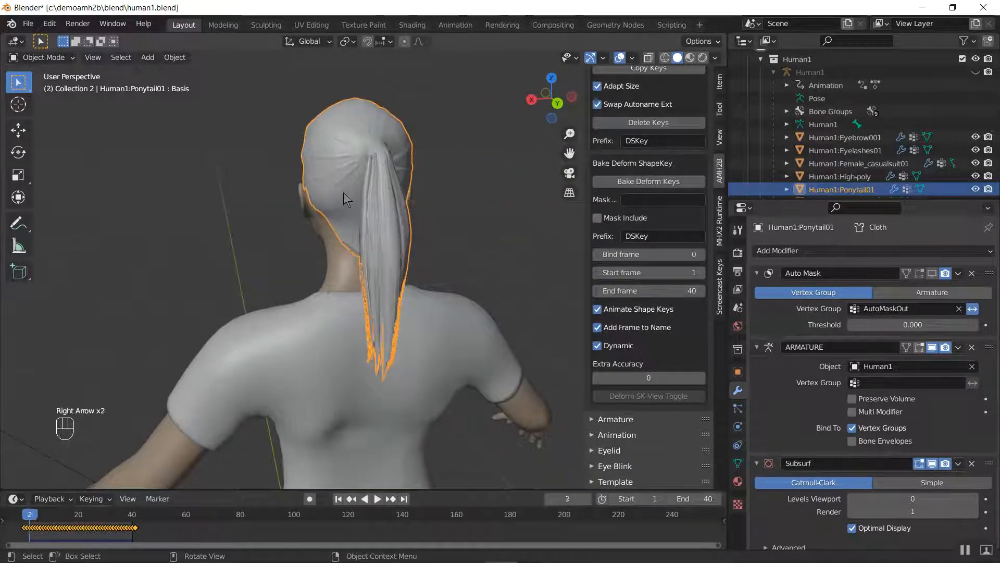
{"action": "key", "text": "Right"}
{"action": "key", "text": "Right"}
{"action": "key", "text": "Right"}
{"action": "key", "text": "Right"}
{"action": "key", "text": "Right"}
{"action": "key", "text": "Right"}
{"action": "key", "text": "Right"}
{"action": "key", "text": "Right"}
{"action": "key", "text": "Right"}
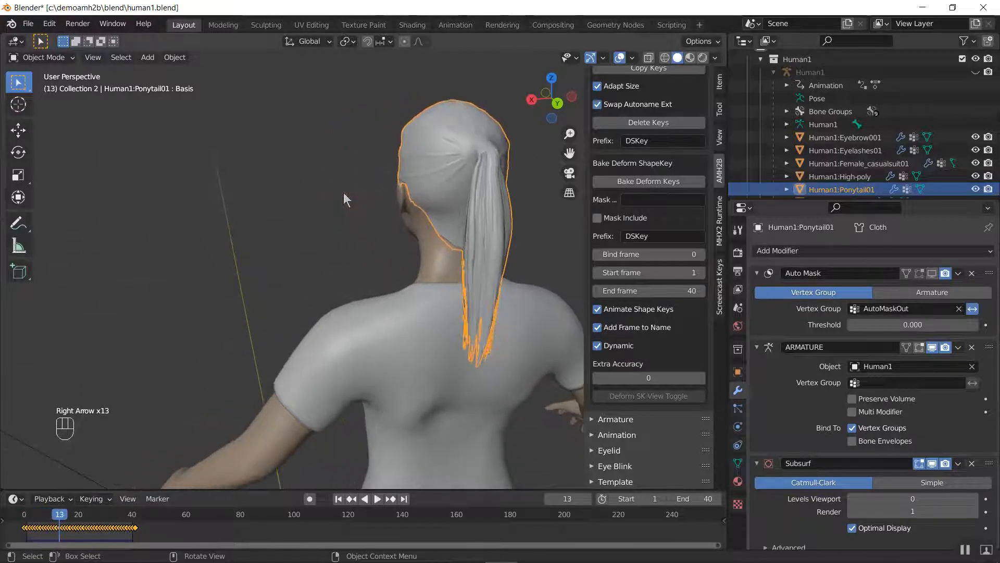
{"action": "key", "text": "Left"}
{"action": "key", "text": "Left"}
{"action": "key", "text": "Left"}
{"action": "key", "text": "Left"}
{"action": "key", "text": "Left"}
{"action": "key", "text": "Left"}
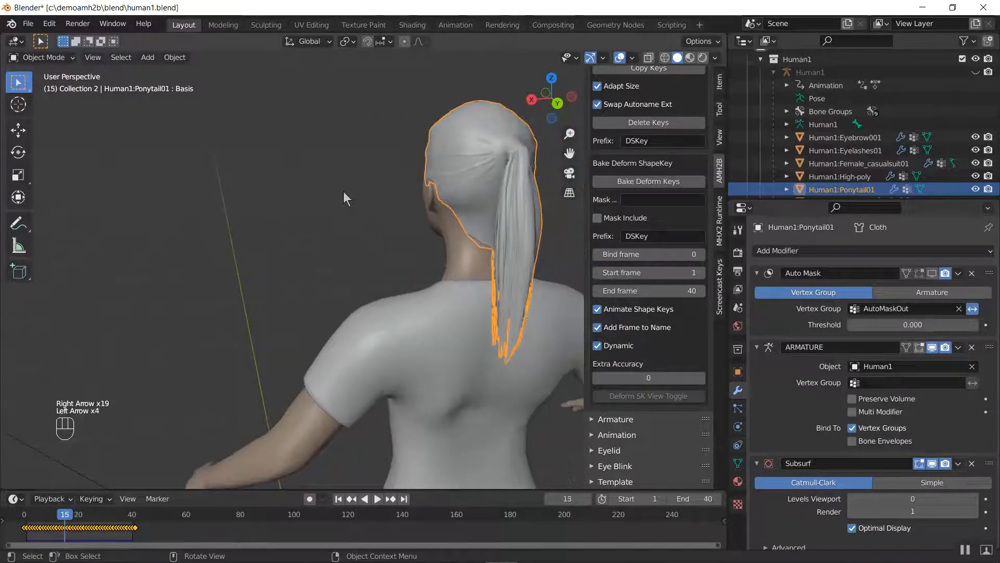
Save the scene as a new file named template2.blend in c:\demoamh2b\blend\
{"action": "left_click", "coordinate": [27, 24]}
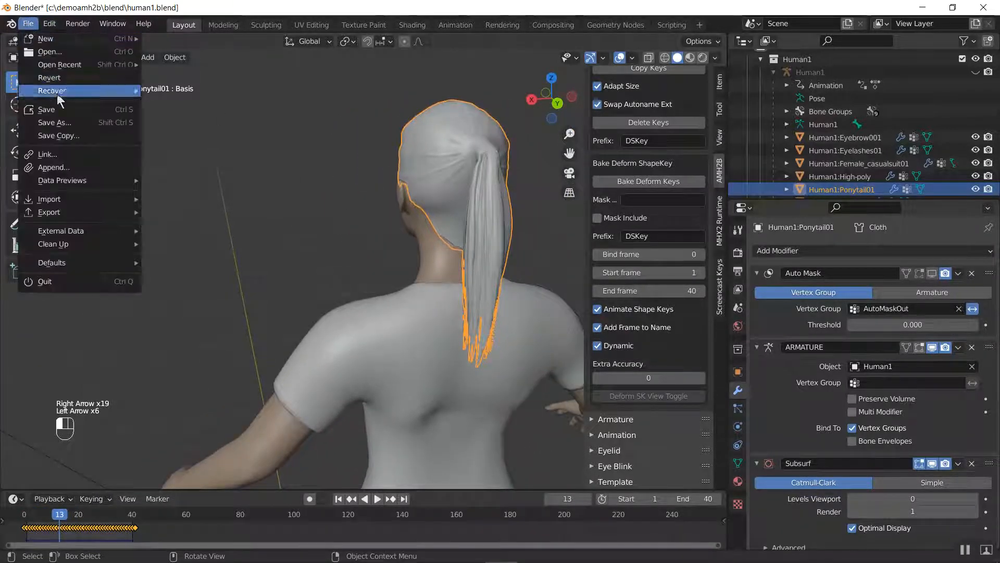
{"action": "left_click", "coordinate": [63, 124]}
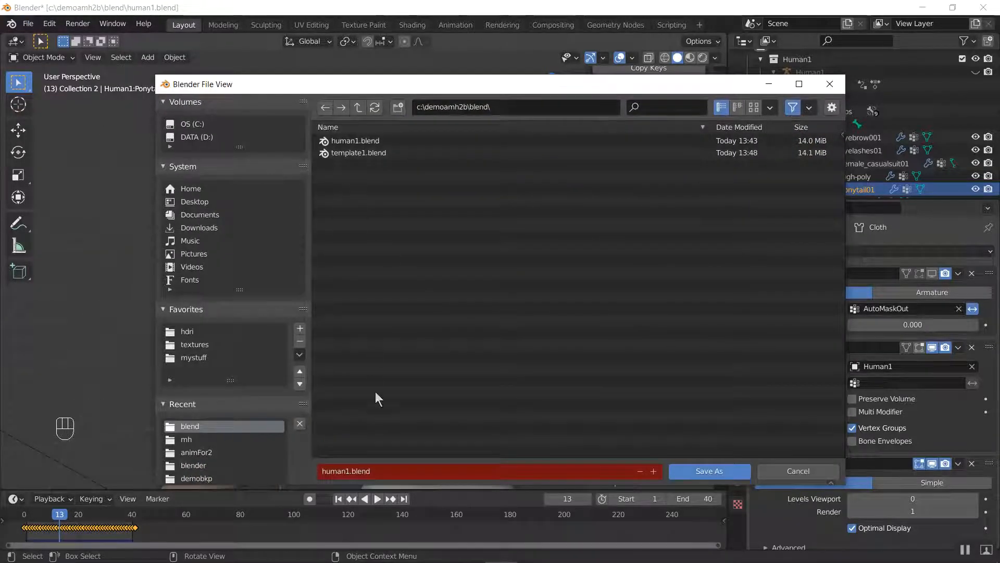
{"action": "left_click", "coordinate": [390, 470]}
{"action": "type", "text": "templa"}
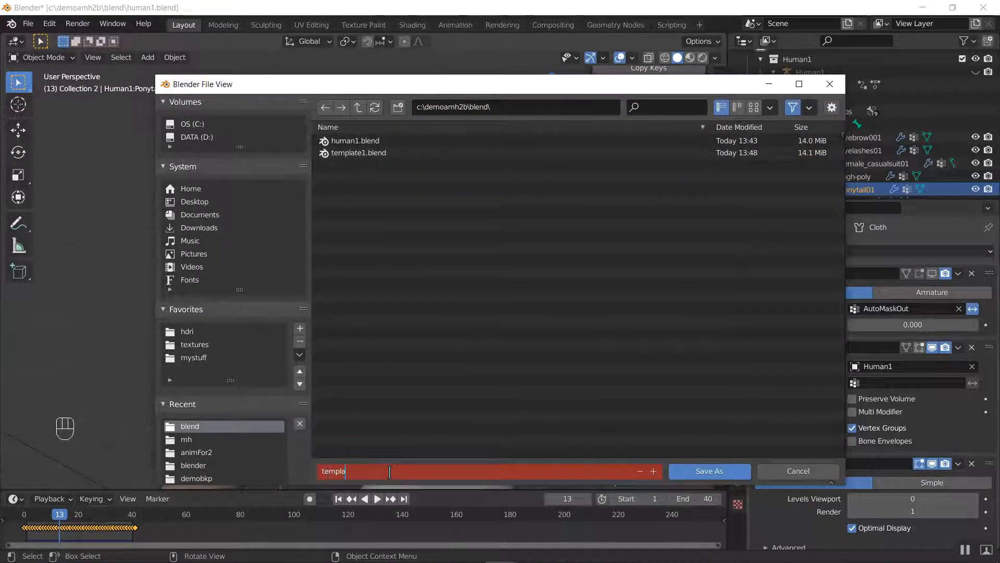
{"action": "type", "text": "te2"}
{"action": "key", "text": "Return"}
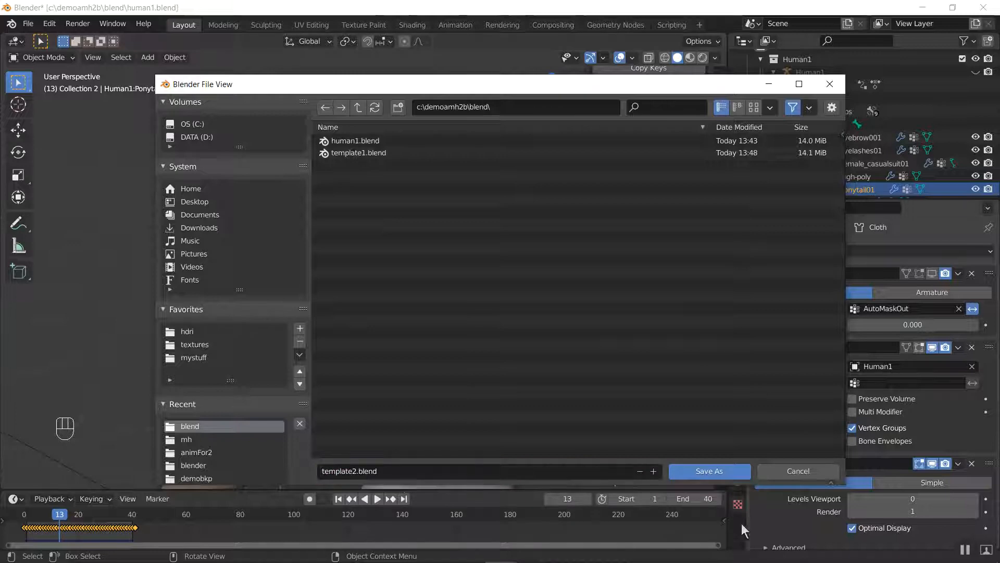
{"action": "left_click", "coordinate": [722, 475]}
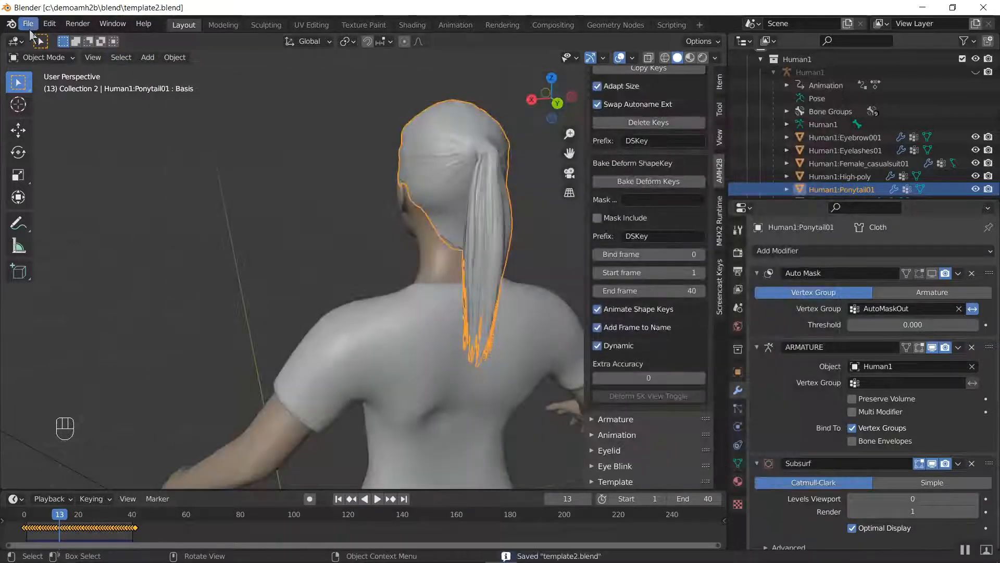
Open human1.blend from the c:\demoamh2b\blend\ folder
{"action": "left_click", "coordinate": [28, 24]}
{"action": "left_click", "coordinate": [49, 52]}
{"action": "left_click", "coordinate": [355, 140]}
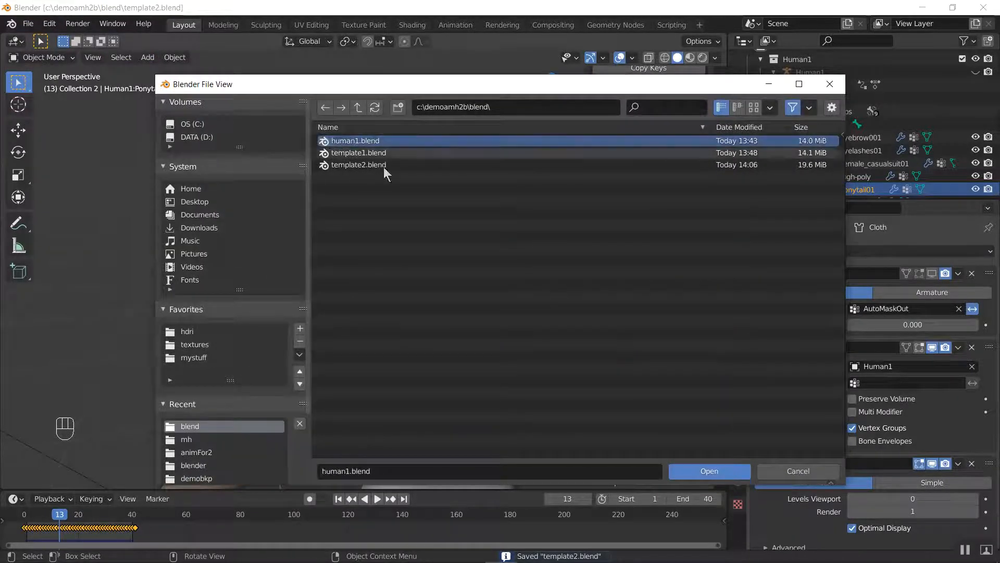
{"action": "left_click", "coordinate": [710, 475]}
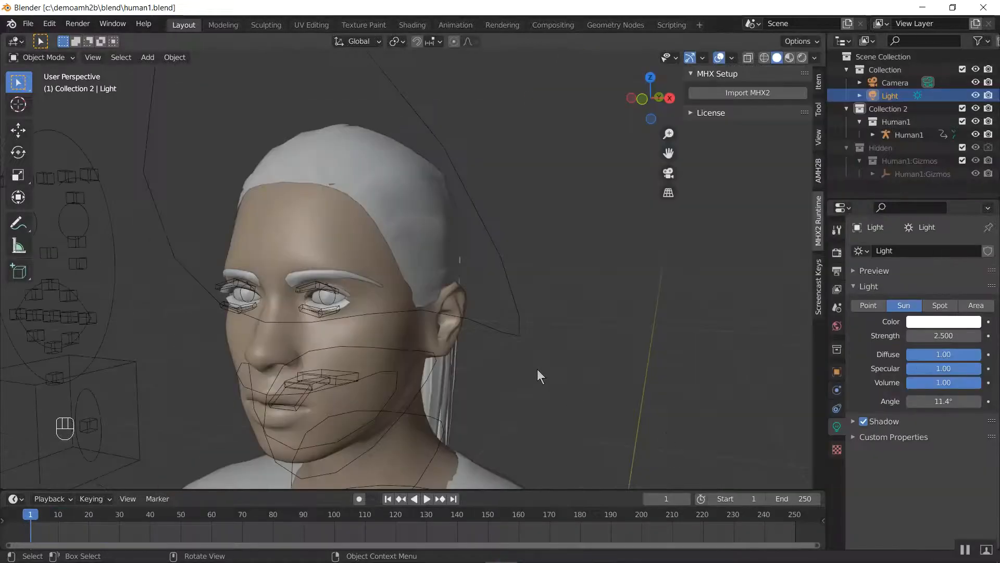
Select the character's ponytail mesh and expand the AMH2B Vertex Group tools, collapsing the Mesh Material section
{"action": "left_click", "coordinate": [423, 177]}
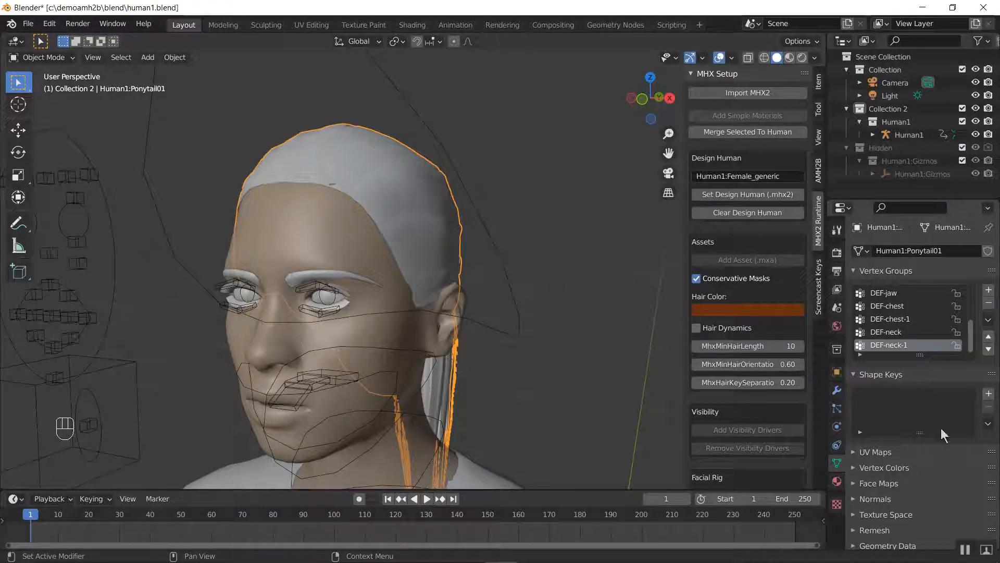
{"action": "left_click", "coordinate": [819, 169]}
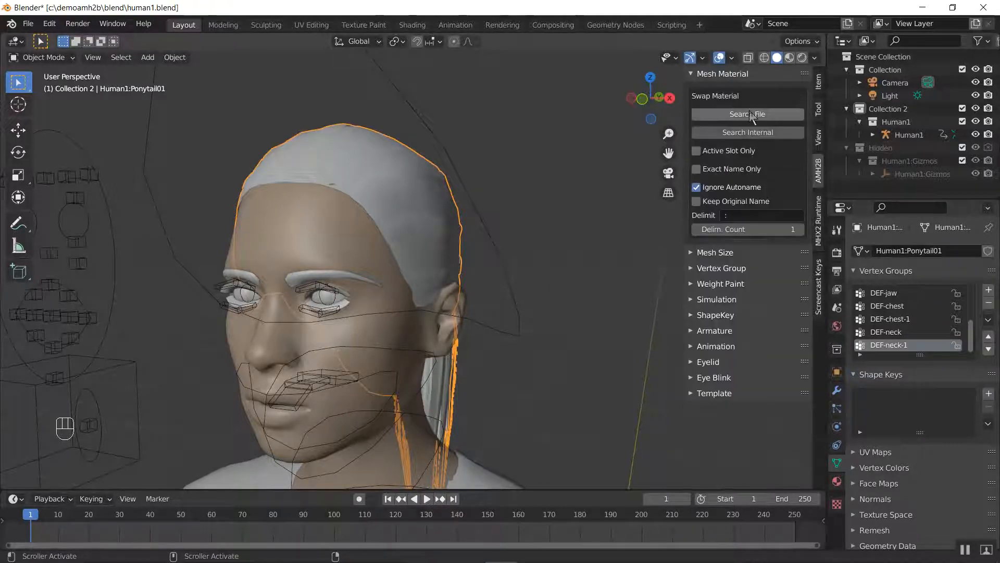
{"action": "left_click", "coordinate": [729, 77]}
{"action": "left_click", "coordinate": [728, 105]}
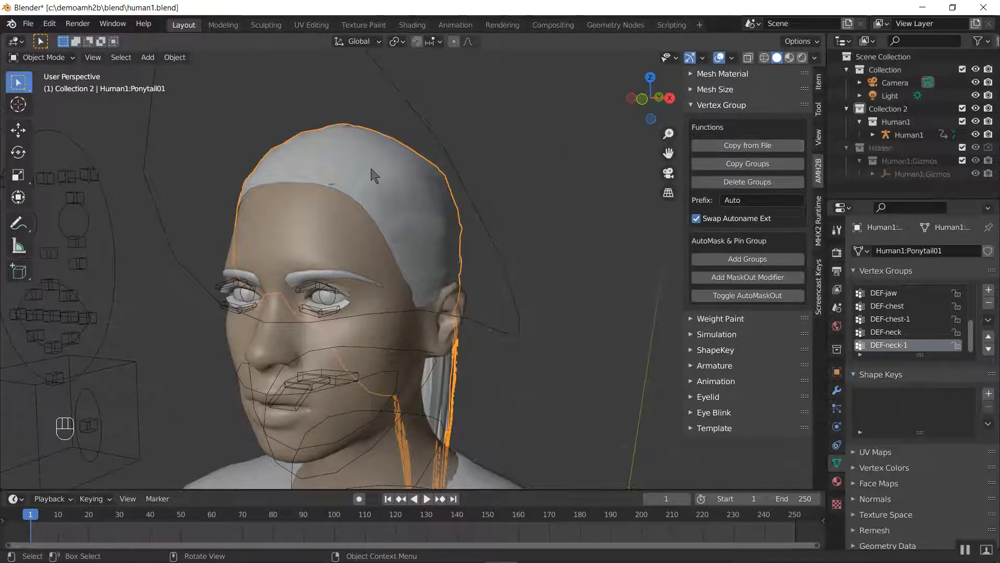
Open template2.blend from the c:\demoamh2b\blend\ folder, discarding the unsaved changes to human1.blend
{"action": "left_click", "coordinate": [27, 26]}
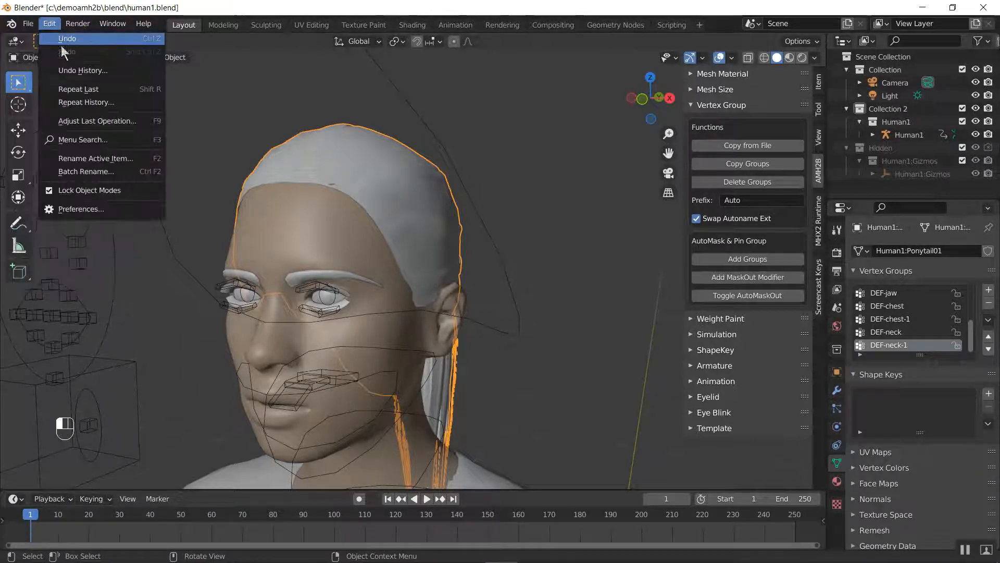
{"action": "left_click", "coordinate": [28, 27]}
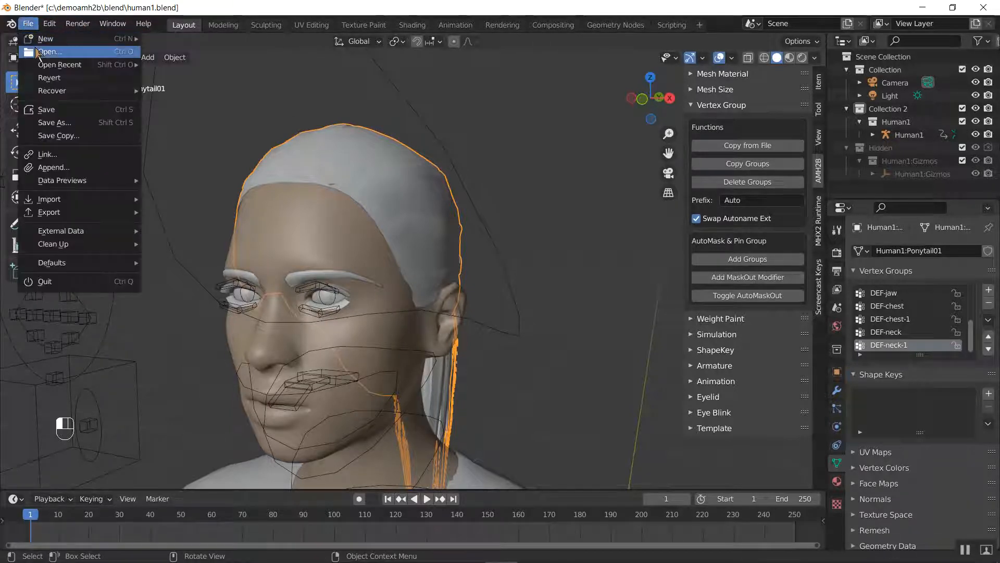
{"action": "left_click", "coordinate": [43, 53]}
{"action": "left_click", "coordinate": [520, 311]}
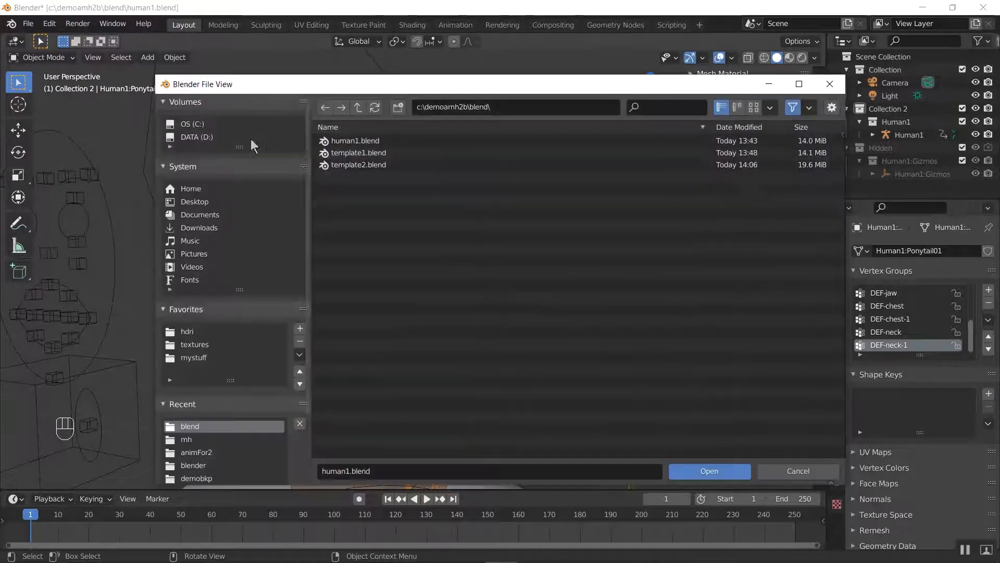
{"action": "left_click", "coordinate": [364, 164]}
{"action": "left_click", "coordinate": [709, 470]}
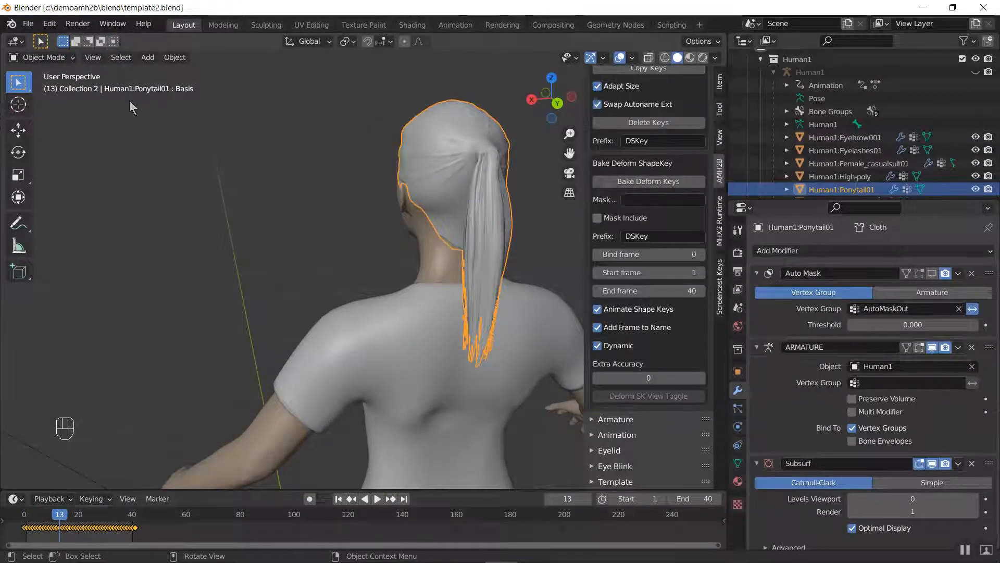
Make the character's ponytail mesh searchable with the AMH2B Template tools and save template2.blend
{"action": "left_click", "coordinate": [475, 146]}
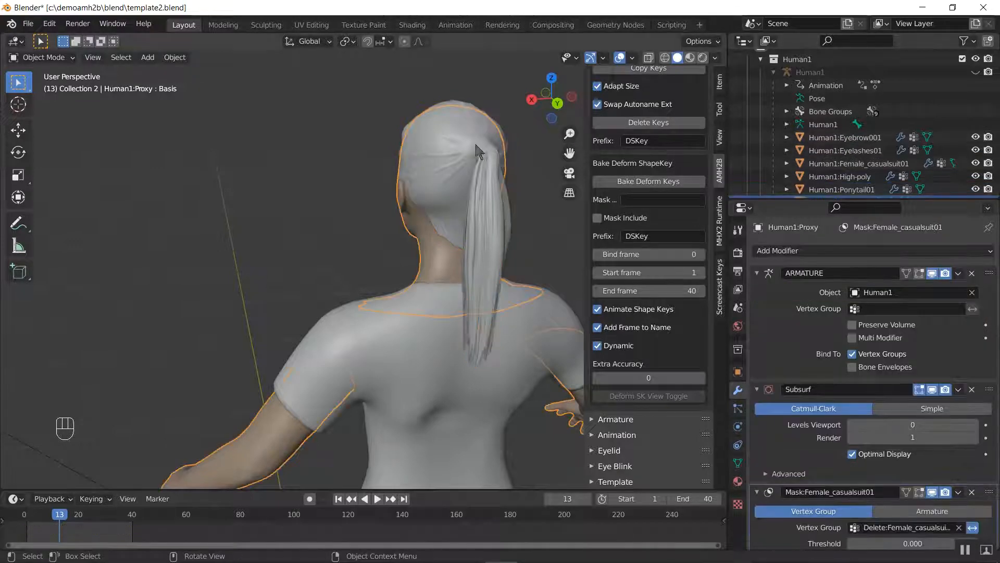
{"action": "left_click", "coordinate": [445, 114]}
{"action": "scroll", "coordinate": [836, 168], "scroll_direction": "down", "scroll_amount": 5}
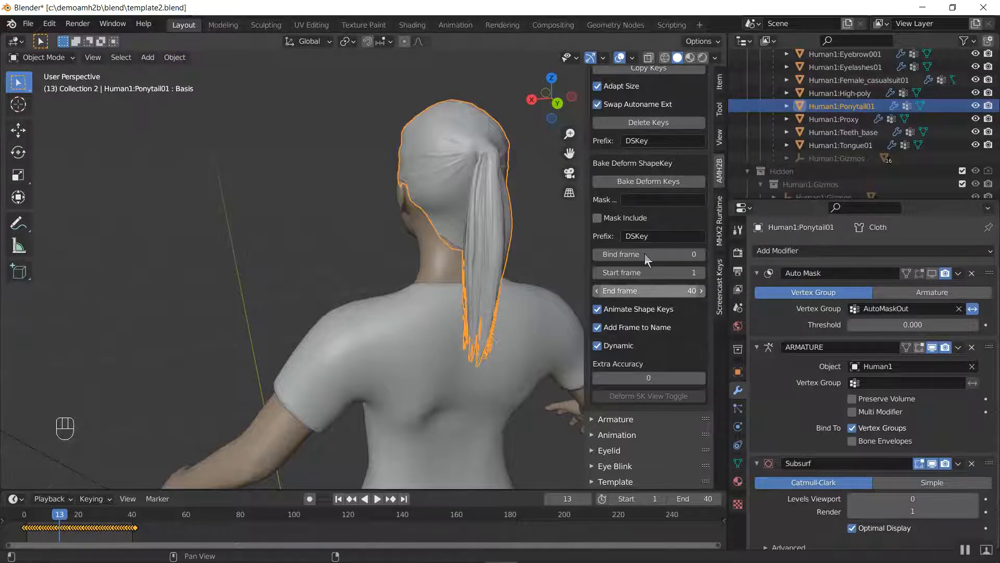
{"action": "scroll", "coordinate": [645, 160], "scroll_direction": "up", "scroll_amount": 5}
{"action": "left_click", "coordinate": [624, 152]}
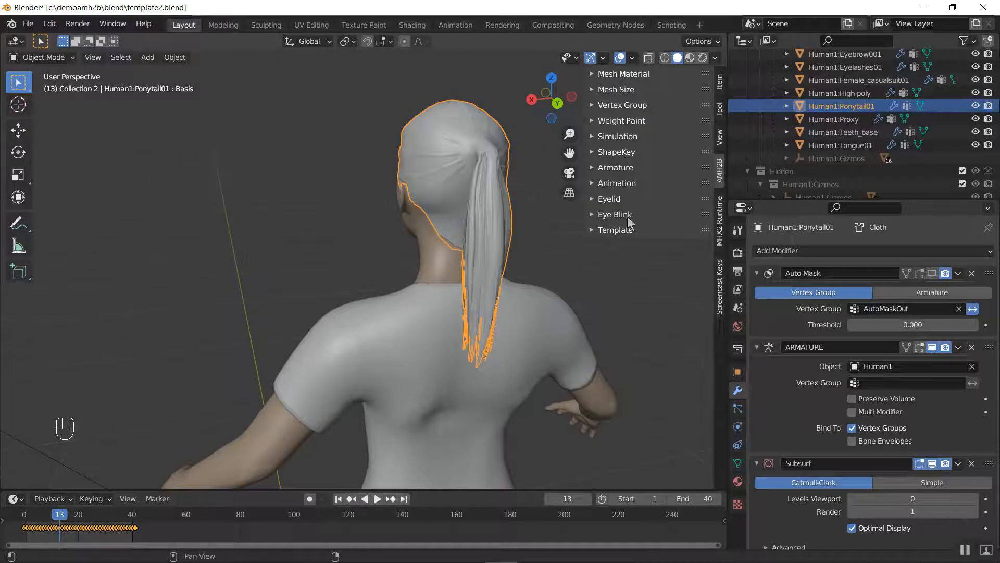
{"action": "left_click", "coordinate": [625, 231]}
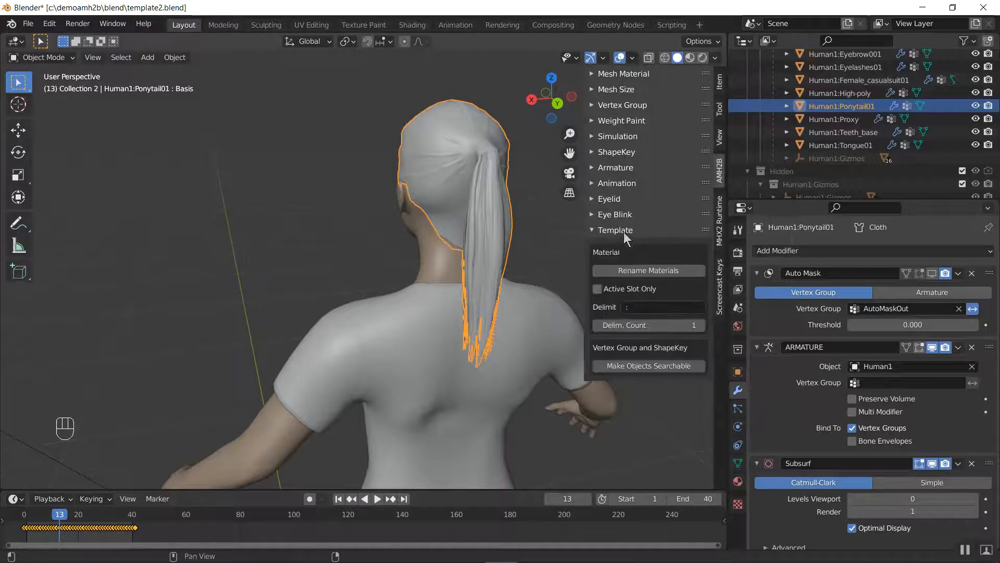
{"action": "left_click", "coordinate": [642, 367]}
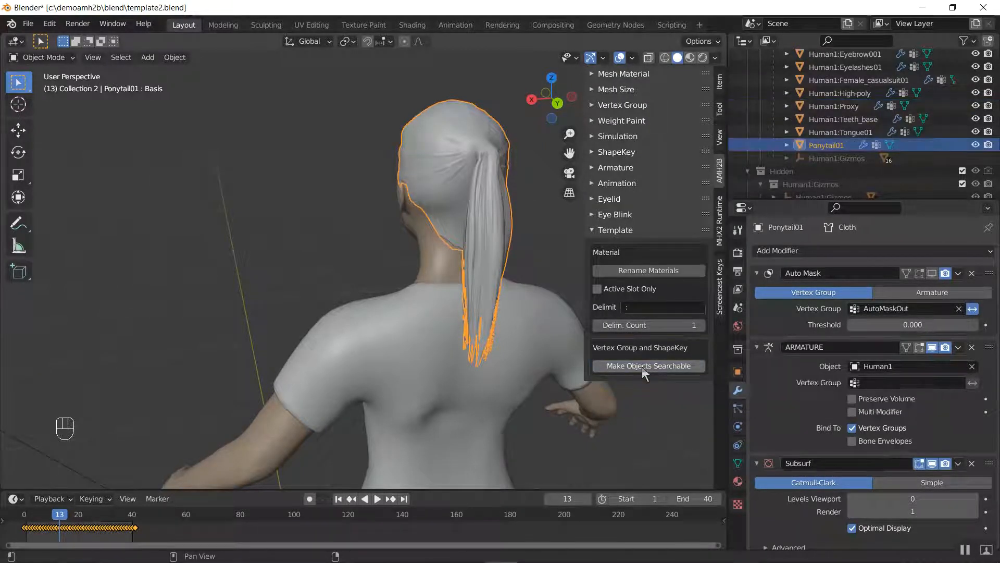
{"action": "left_click", "coordinate": [29, 24]}
{"action": "left_click", "coordinate": [46, 110]}
Open human1.blend from the c:\demoamh2b\blend\ folder again
{"action": "left_click", "coordinate": [28, 24]}
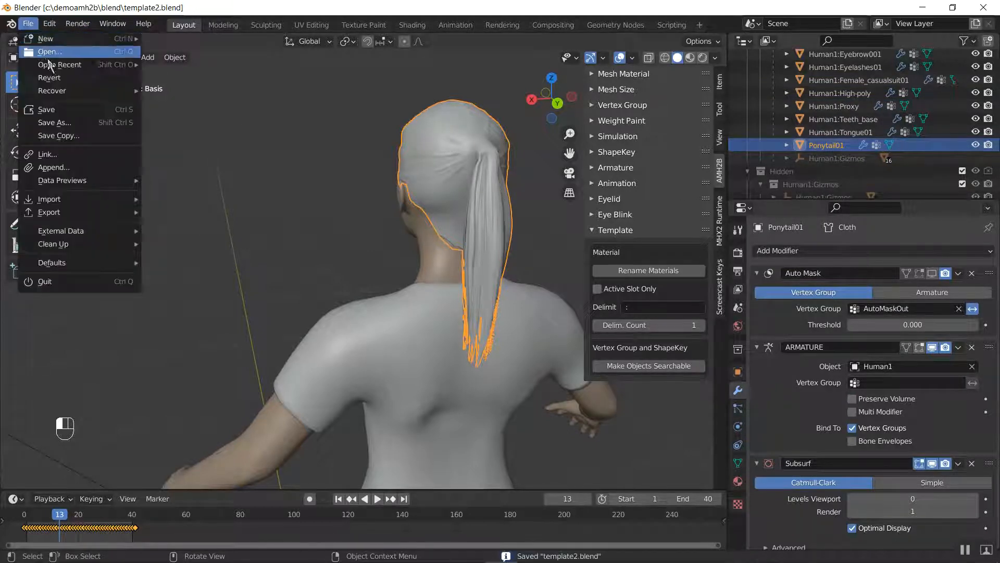
{"action": "left_click", "coordinate": [50, 51]}
{"action": "left_click", "coordinate": [356, 142]}
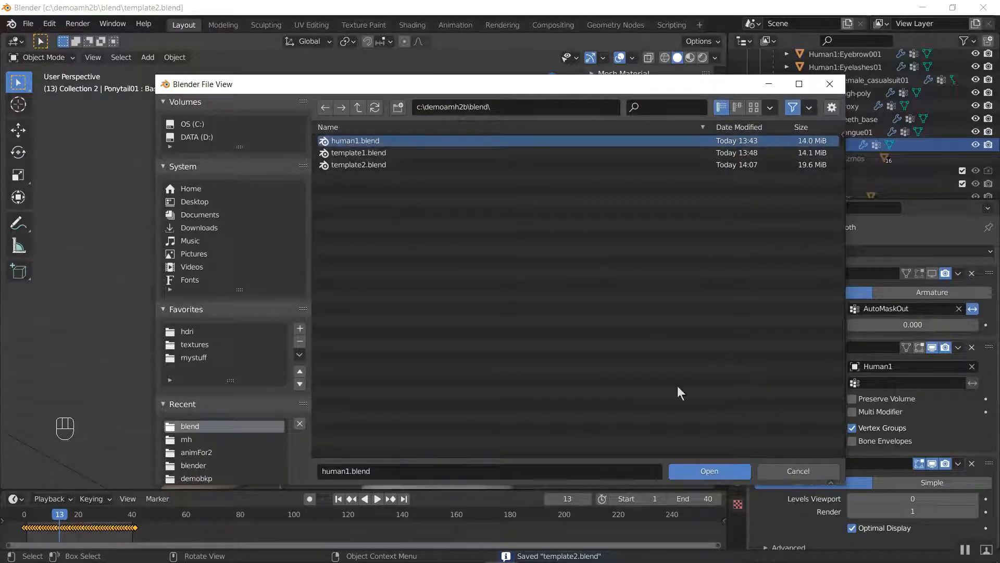
{"action": "left_click", "coordinate": [707, 469]}
Select the ponytail mesh and switch the viewport to Rendered shading to view the character's face from the front
{"action": "left_click", "coordinate": [392, 209]}
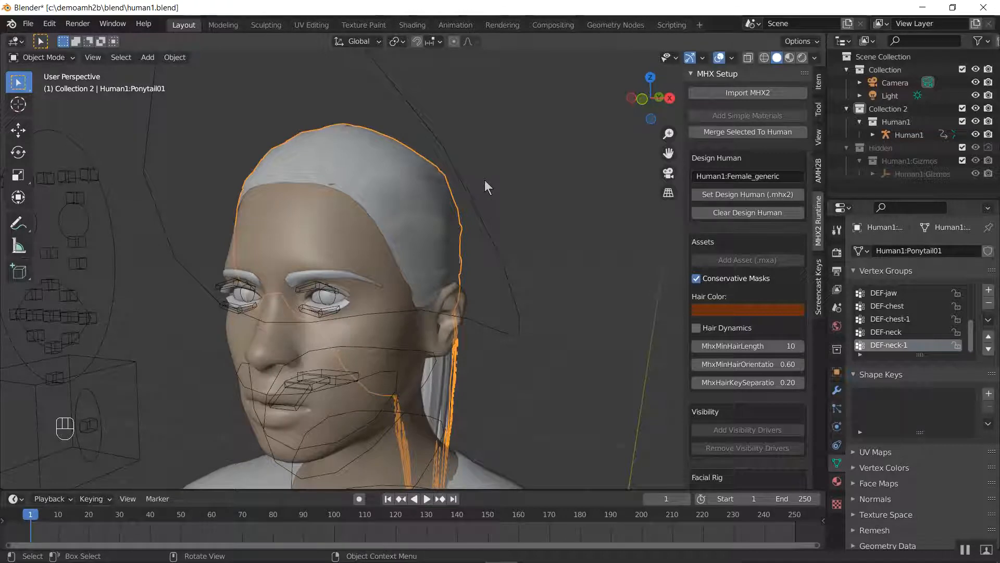
{"action": "key", "text": "z"}
{"action": "left_click", "coordinate": [483, 123]}
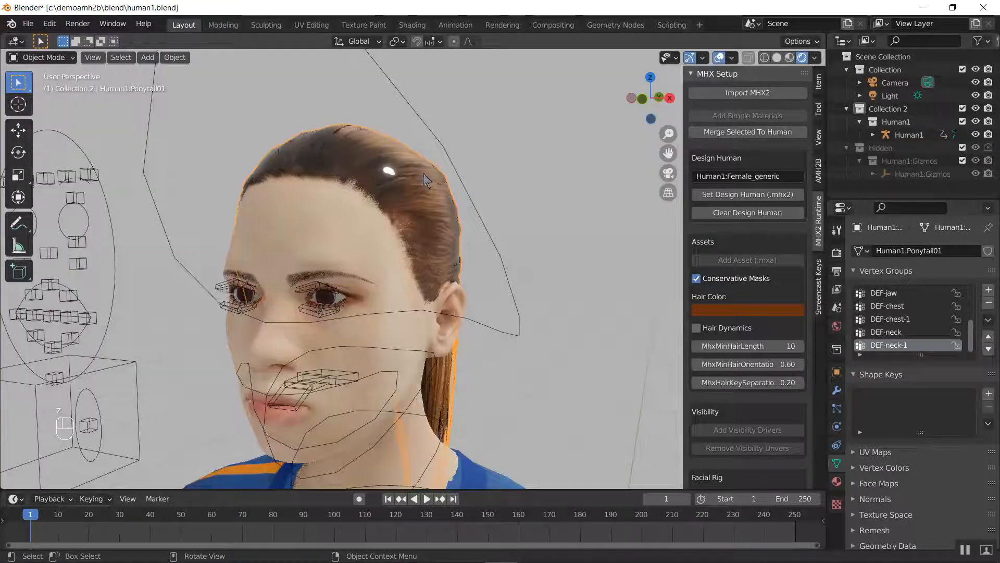
{"action": "middle_click_drag", "start_coordinate": [426, 180], "coordinate": [439, 197]}
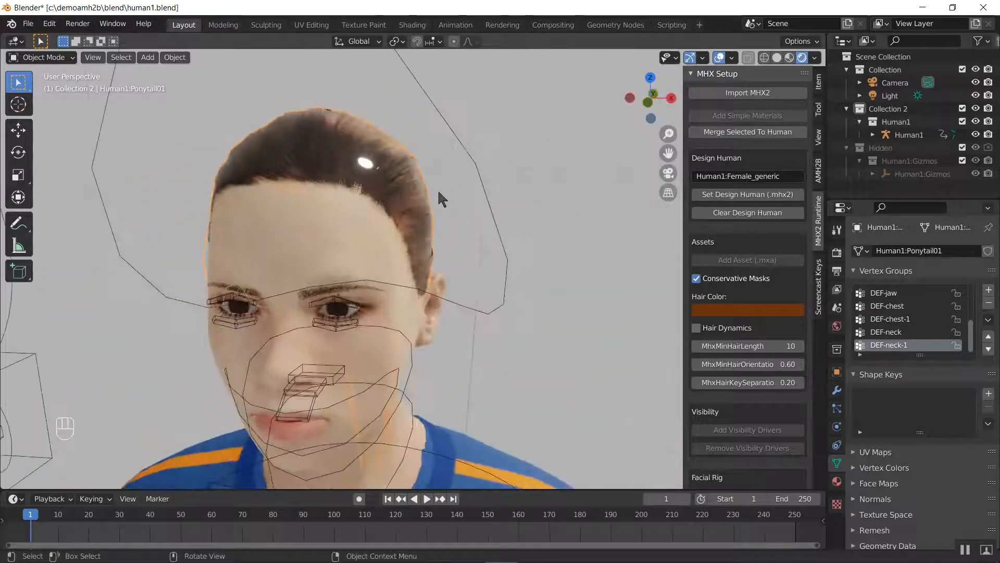
Select all objects and swap their materials with those in template1.blend using the AMH2B Mesh Material file search
{"action": "key", "text": "a"}
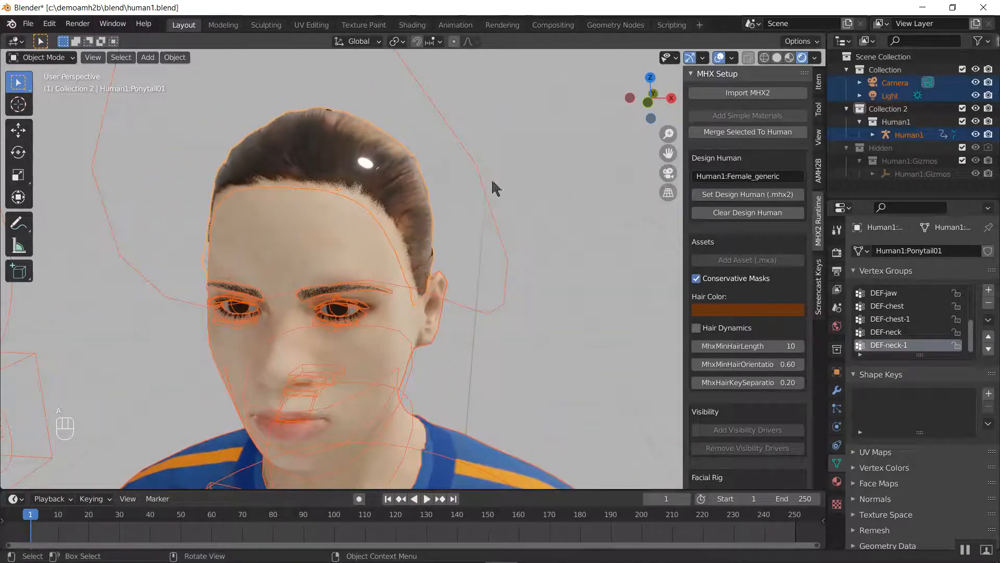
{"action": "left_click", "coordinate": [821, 176]}
{"action": "left_click", "coordinate": [744, 117]}
{"action": "left_click", "coordinate": [436, 152]}
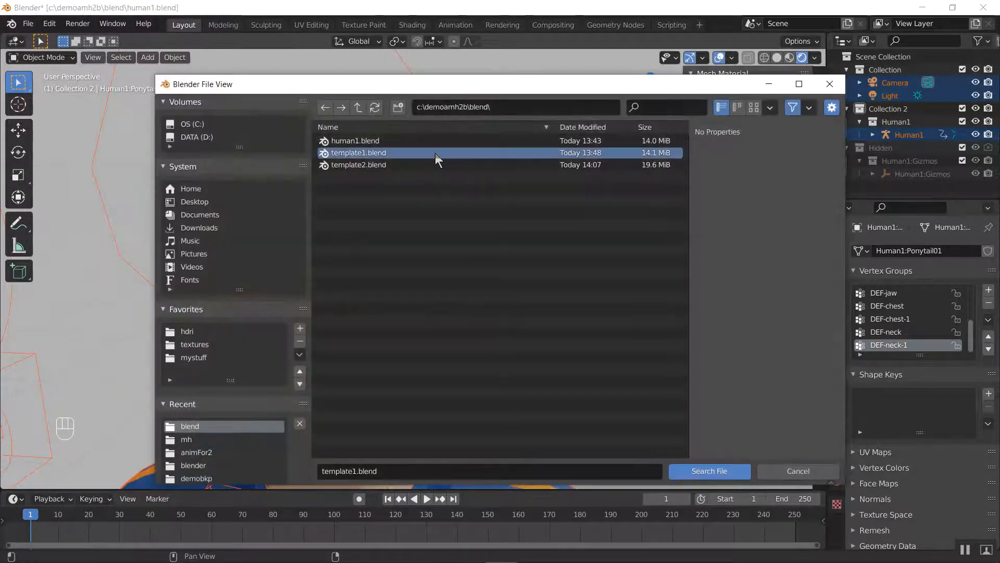
{"action": "left_click", "coordinate": [701, 471]}
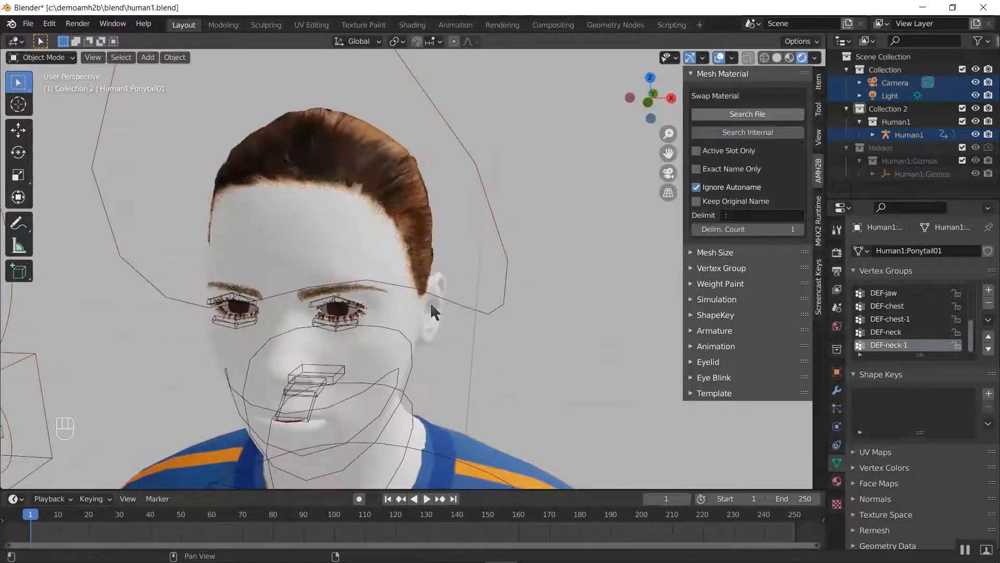
Select only the ponytail mesh and view the rendered hair from the character's side
{"action": "key", "text": "z"}
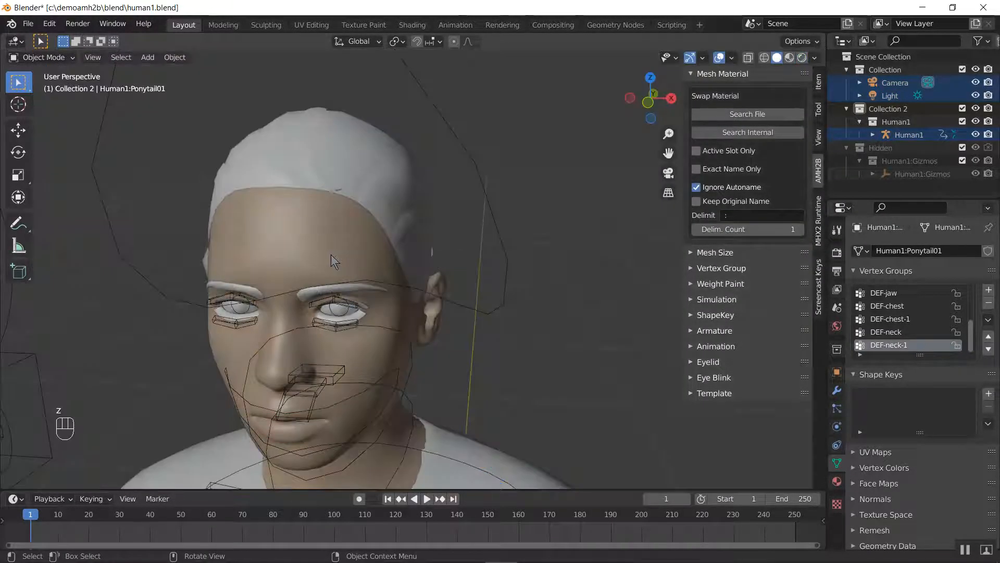
{"action": "left_click", "coordinate": [330, 254]}
{"action": "key", "text": "z"}
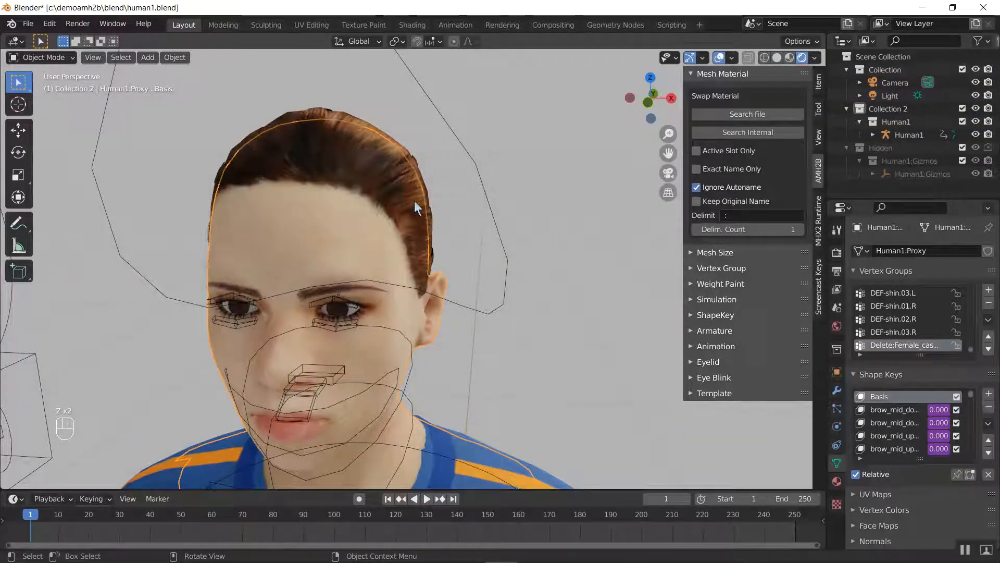
{"action": "left_click", "coordinate": [370, 155]}
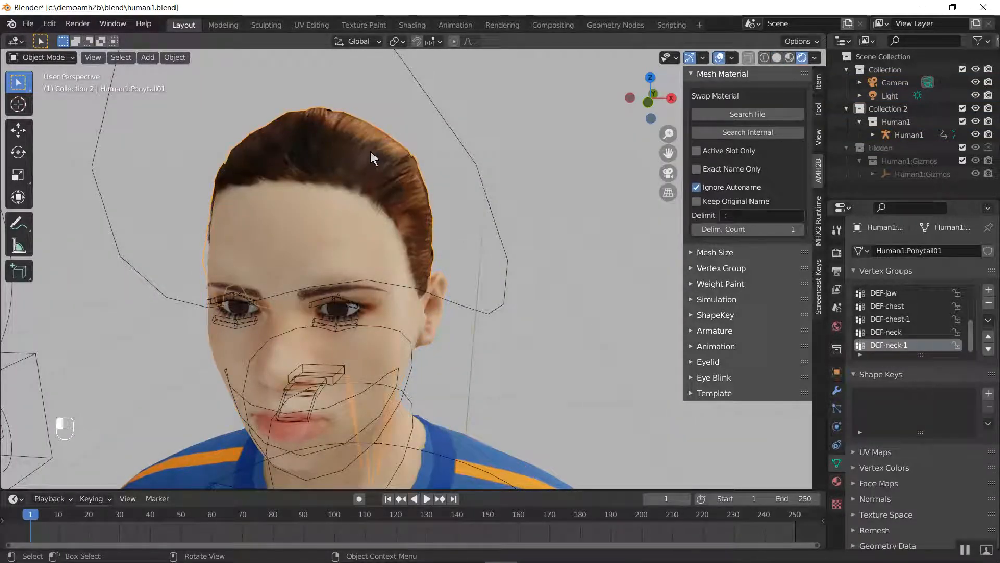
{"action": "left_click", "coordinate": [370, 151]}
{"action": "left_click", "coordinate": [332, 115]}
{"action": "mouse_move", "coordinate": [470, 212]}
{"action": "middle_mouse_down"}
{"action": "mouse_move", "coordinate": [393, 205]}
{"action": "mouse_move", "coordinate": [470, 214]}
{"action": "middle_mouse_up"}
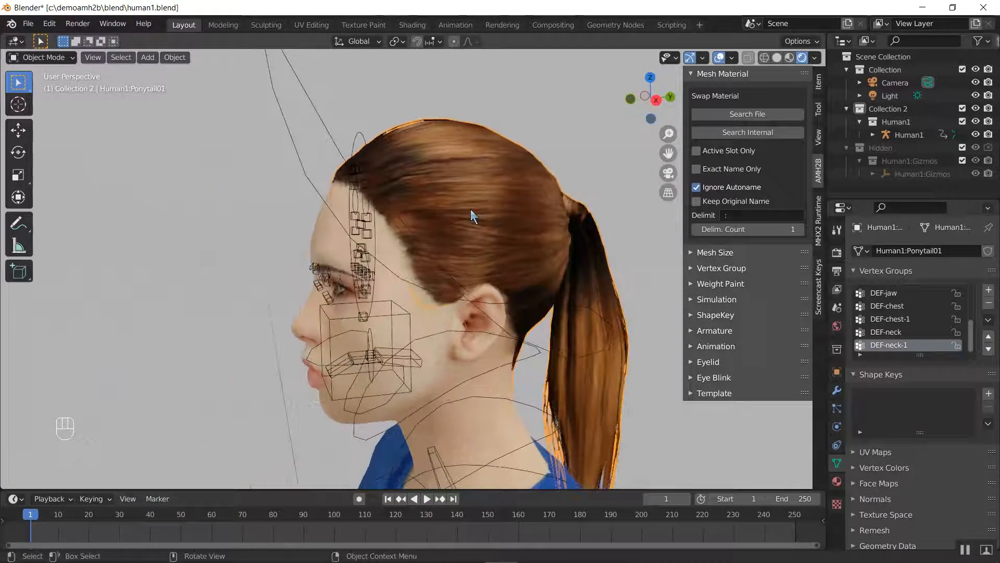
Copy the ponytail's Auto-prefixed vertex groups from template2.blend with the AMH2B Vertex Group tools
{"action": "left_click", "coordinate": [722, 271]}
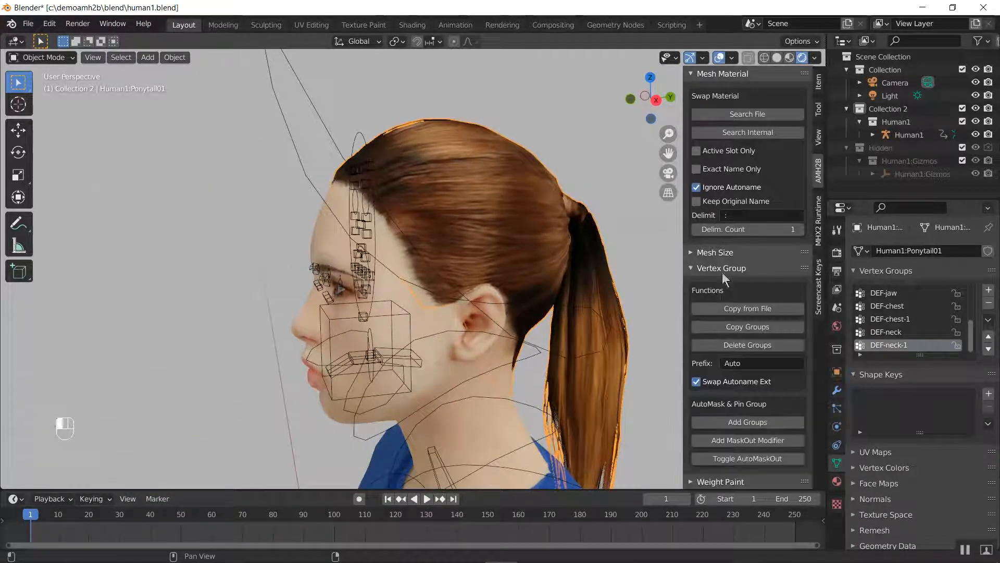
{"action": "left_click", "coordinate": [728, 75]}
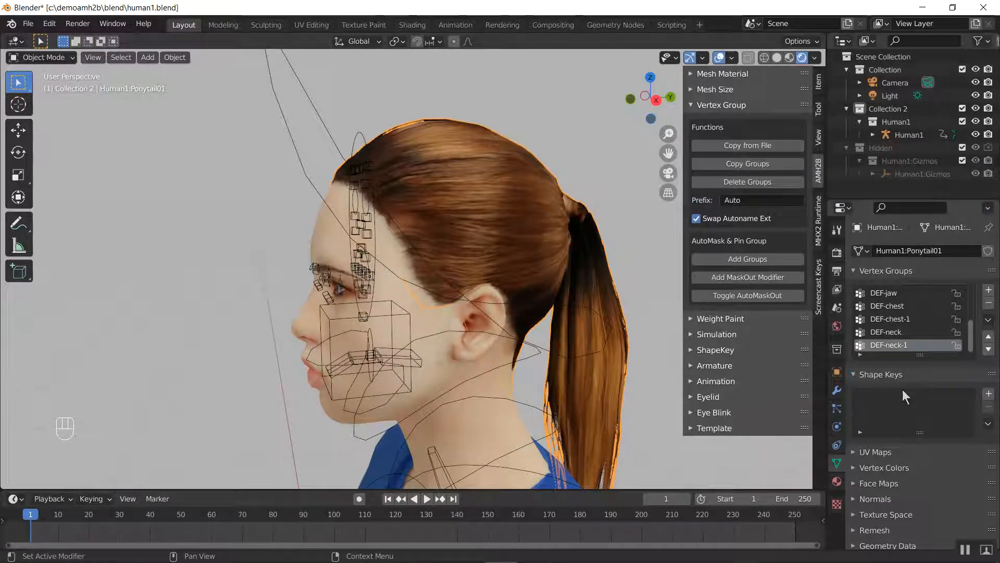
{"action": "left_click", "coordinate": [742, 146]}
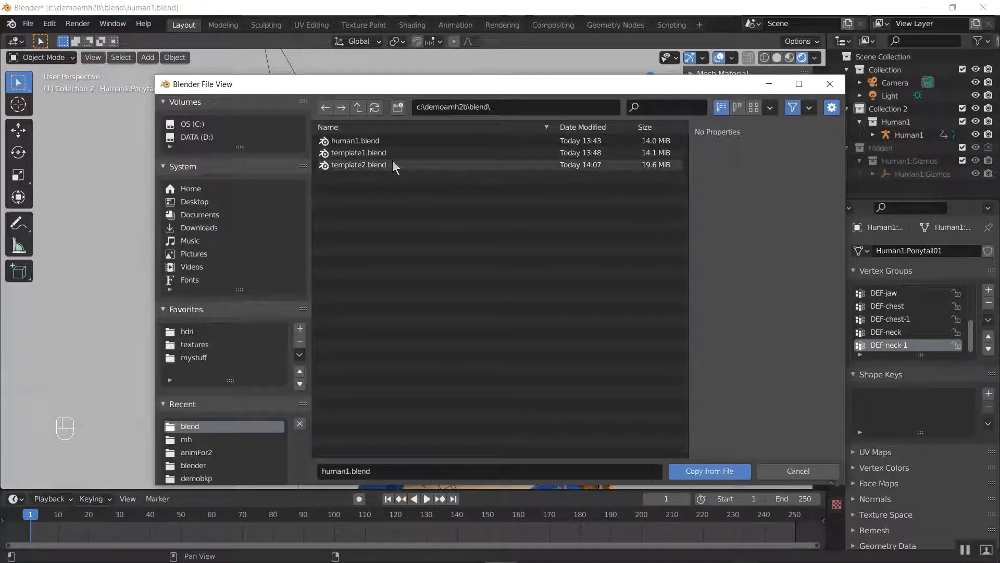
{"action": "left_click", "coordinate": [396, 164]}
{"action": "left_click", "coordinate": [710, 471]}
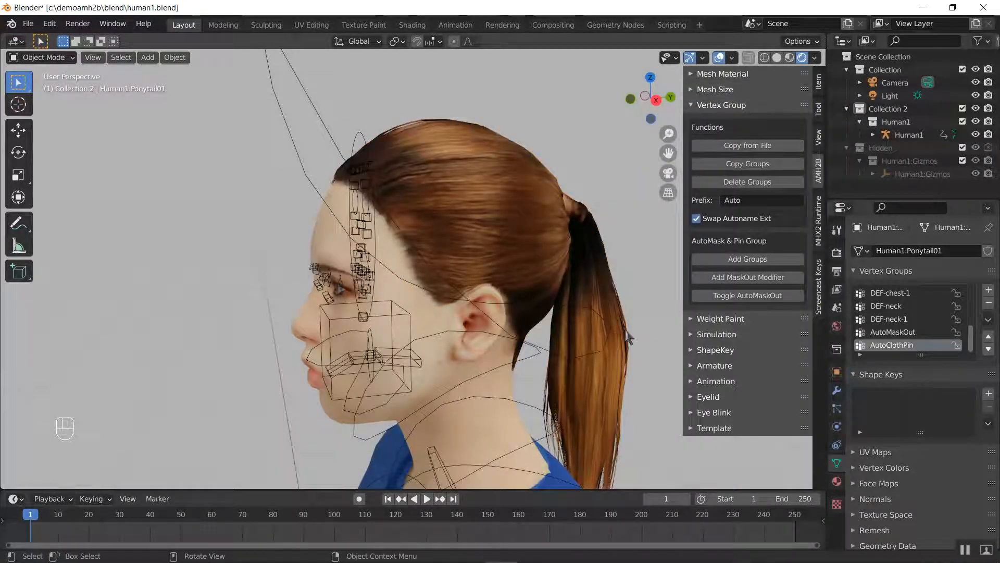
Go through the ponytail's copied AutoMaskOut and AutoClothPin vertex groups, leaving AutoMaskOut active
{"action": "left_click", "coordinate": [911, 334]}
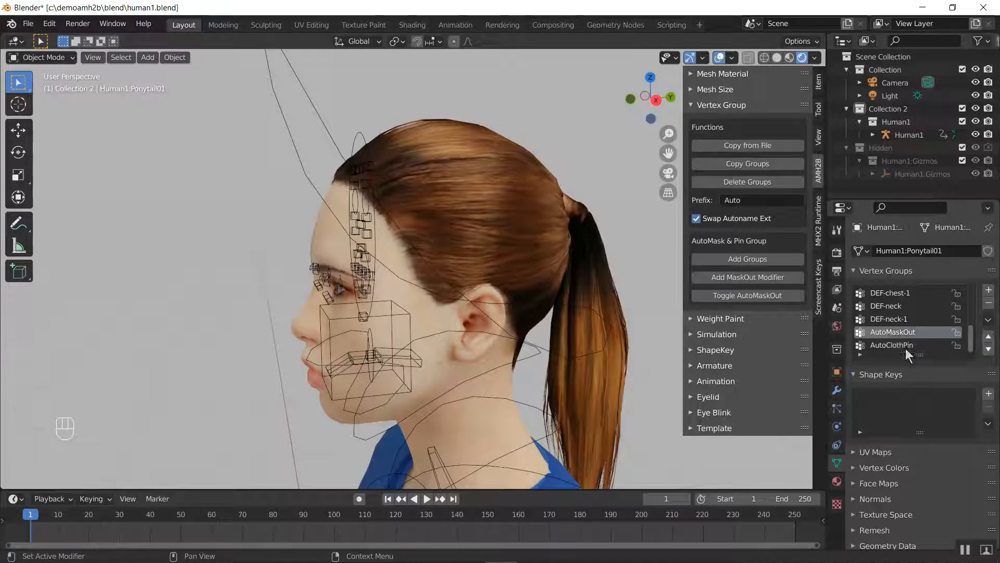
{"action": "left_click", "coordinate": [903, 343]}
{"action": "left_click", "coordinate": [900, 322]}
{"action": "left_click", "coordinate": [897, 333]}
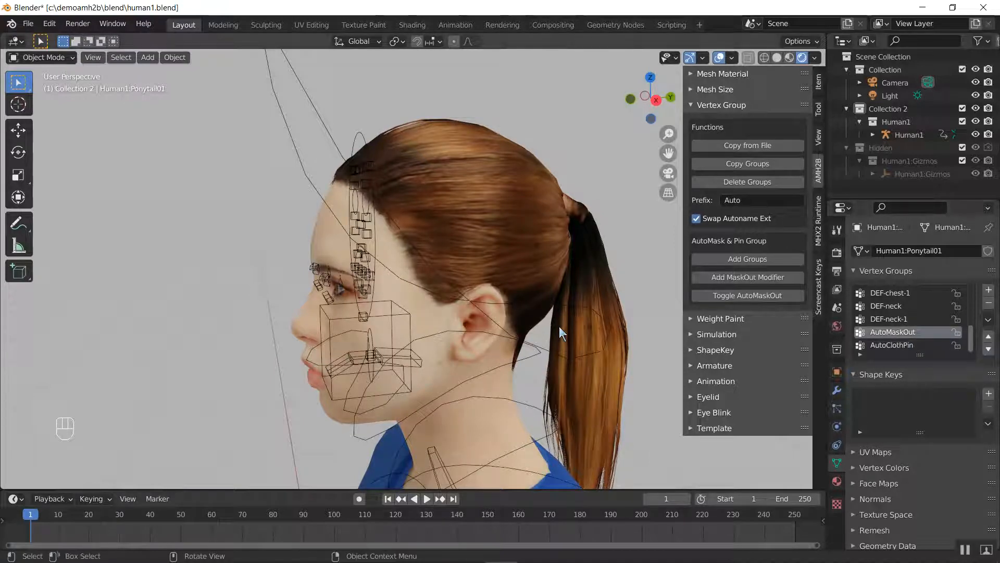
Switch to Solid shading and hide the Human1 armature, reselecting the ponytail mesh
{"action": "key", "text": "z"}
{"action": "left_click", "coordinate": [649, 326]}
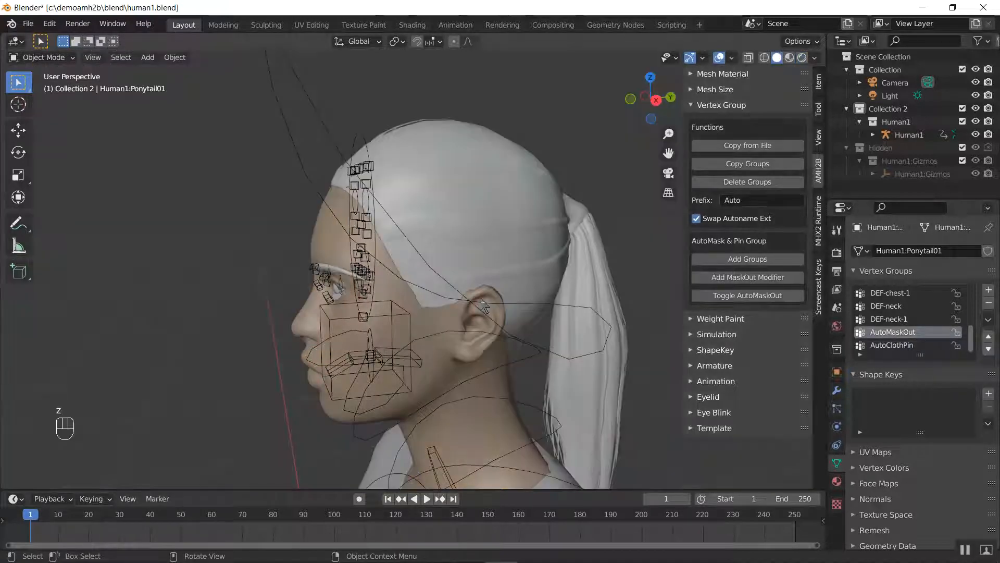
{"action": "left_click", "coordinate": [272, 111]}
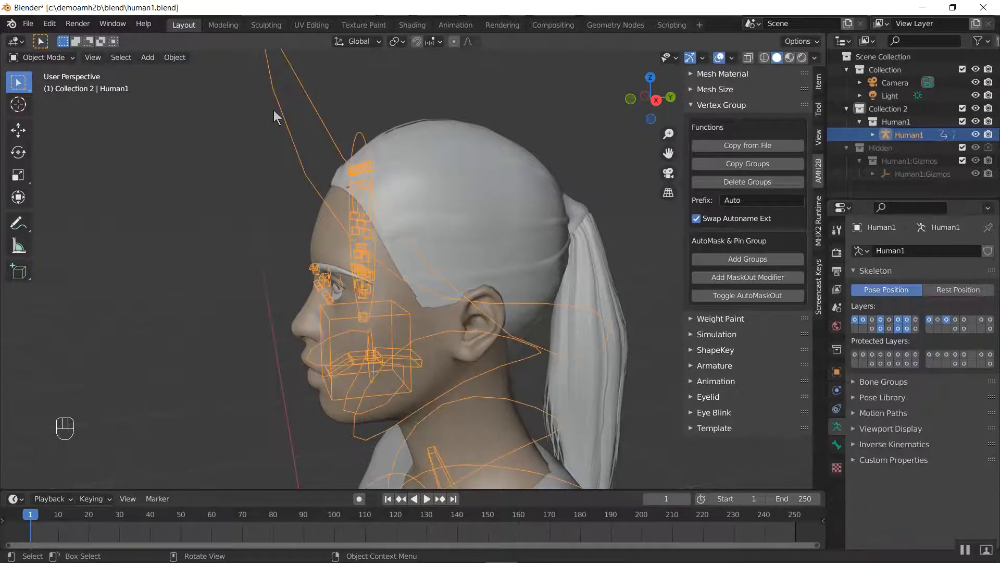
{"action": "key", "text": "h"}
{"action": "left_click", "coordinate": [437, 157]}
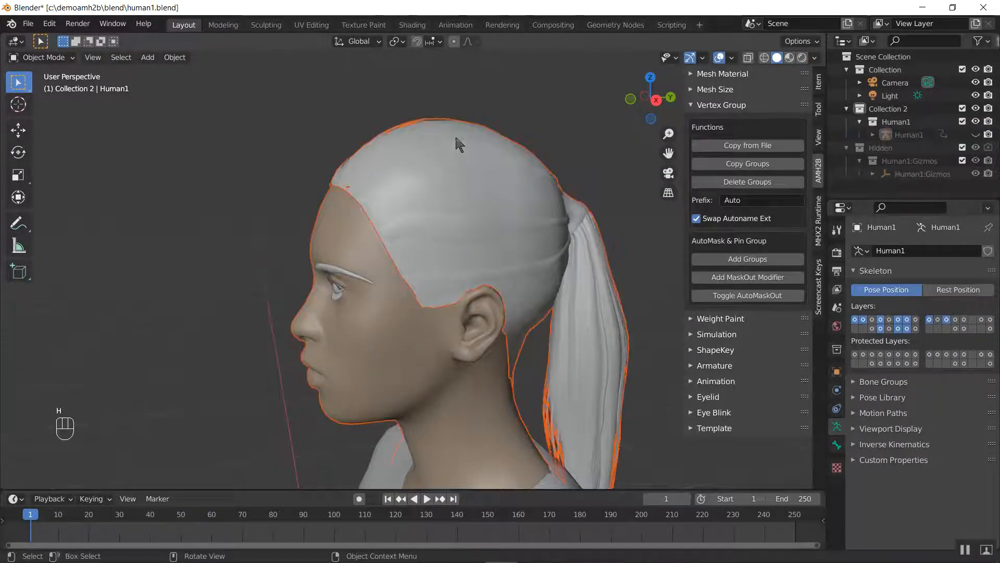
{"action": "left_click", "coordinate": [457, 143]}
{"action": "key", "text": "z"}
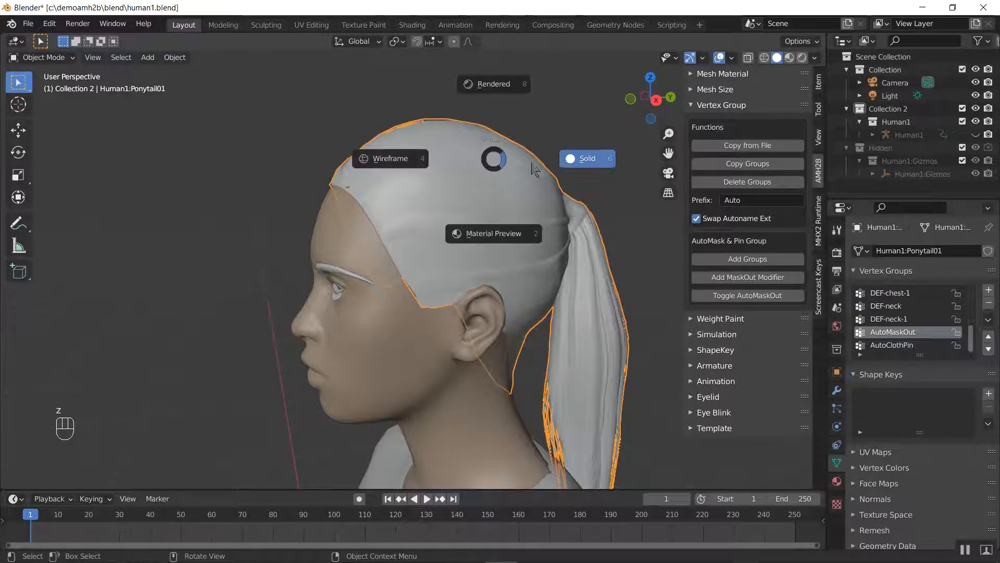
{"action": "left_click", "coordinate": [588, 173]}
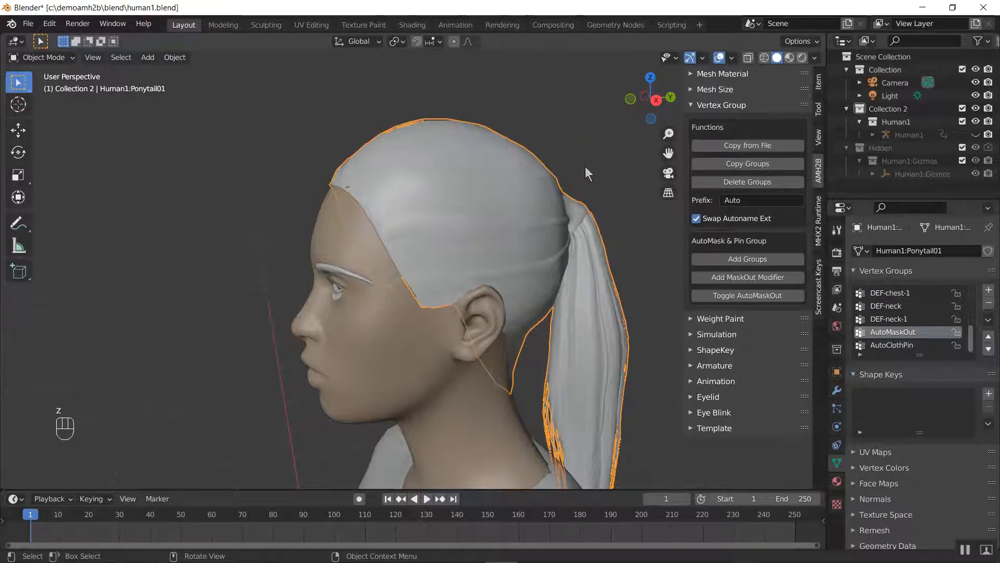
Examine the AutoMaskOut and AutoClothPin weights on the ponytail from several angles in Weight Paint mode, and return to Object Mode
{"action": "key", "text": "ctrl+Tab"}
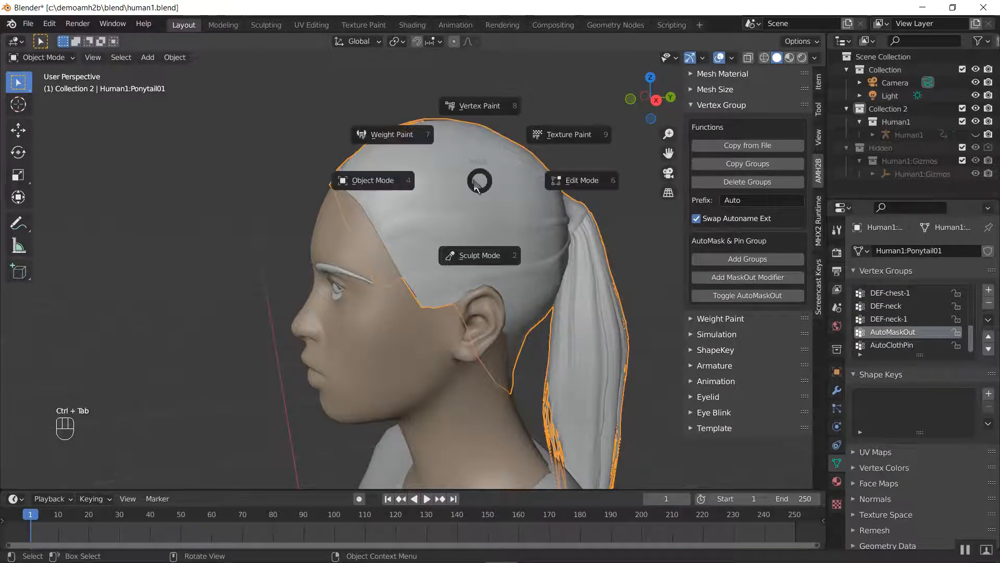
{"action": "left_click", "coordinate": [384, 134]}
{"action": "mouse_move", "coordinate": [598, 209]}
{"action": "middle_mouse_down"}
{"action": "mouse_move", "coordinate": [398, 172]}
{"action": "mouse_move", "coordinate": [323, 177]}
{"action": "mouse_move", "coordinate": [469, 211]}
{"action": "middle_mouse_up"}
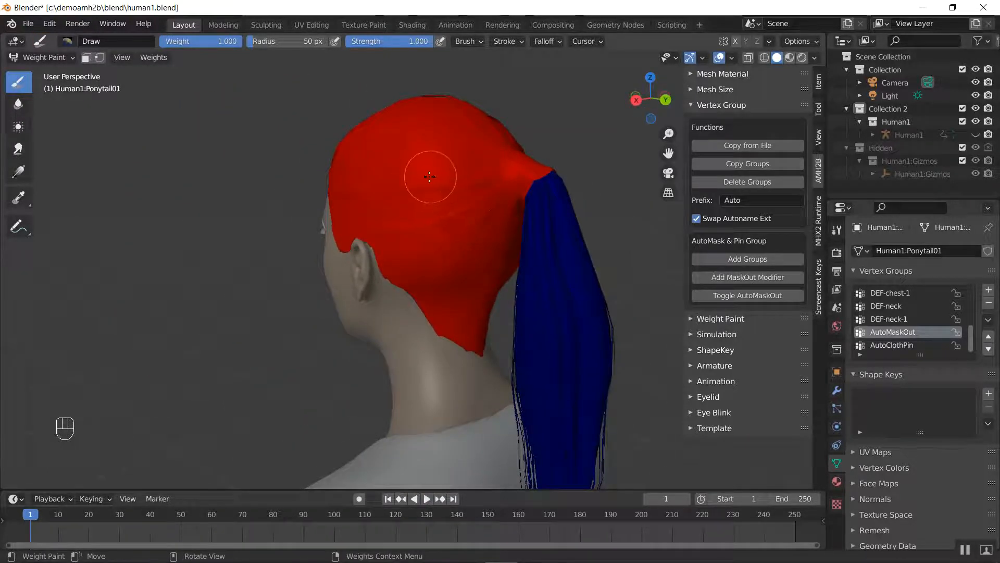
{"action": "left_click", "coordinate": [904, 345]}
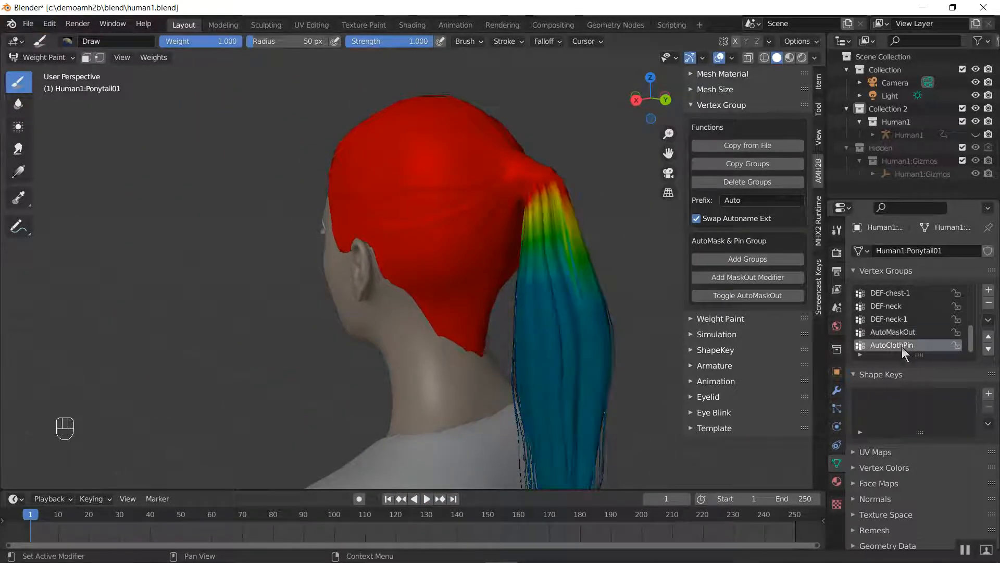
{"action": "middle_click_drag", "start_coordinate": [508, 238], "coordinate": [362, 245]}
{"action": "scroll", "coordinate": [361, 245], "scroll_direction": "down", "scroll_amount": 5}
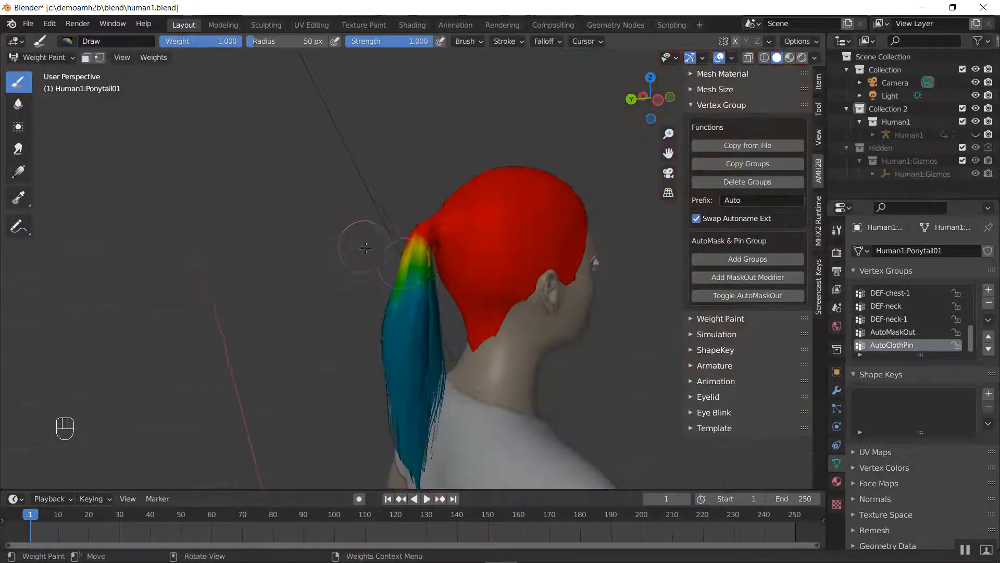
{"action": "mouse_move", "coordinate": [457, 265]}
{"action": "middle_mouse_down", "text": "shift"}
{"action": "mouse_move", "coordinate": [431, 245]}
{"action": "mouse_move", "coordinate": [403, 198]}
{"action": "middle_mouse_up", "text": "shift"}
{"action": "middle_click_drag", "start_coordinate": [439, 230], "coordinate": [404, 257]}
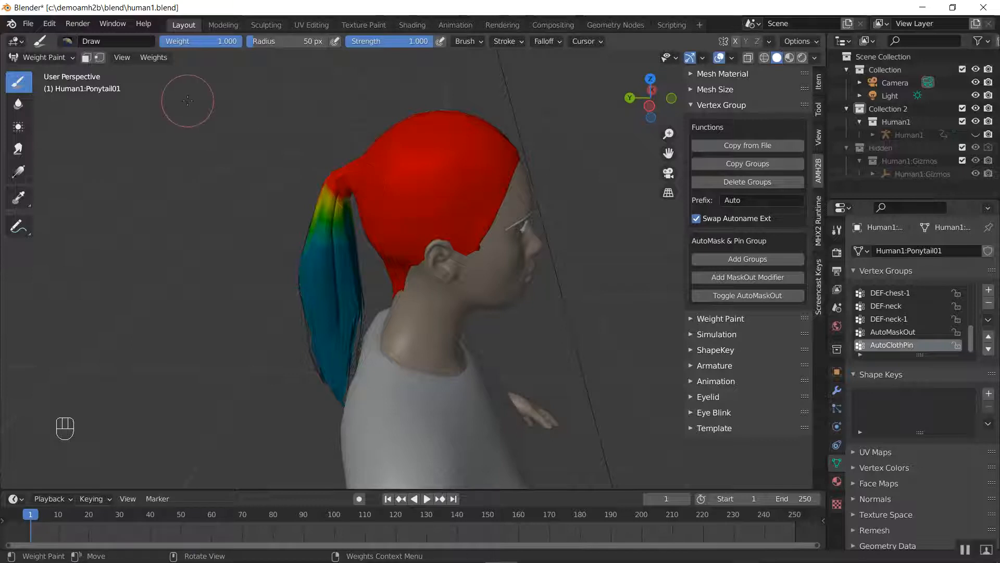
{"action": "key", "text": "ctrl+Tab"}
{"action": "left_click", "coordinate": [107, 107]}
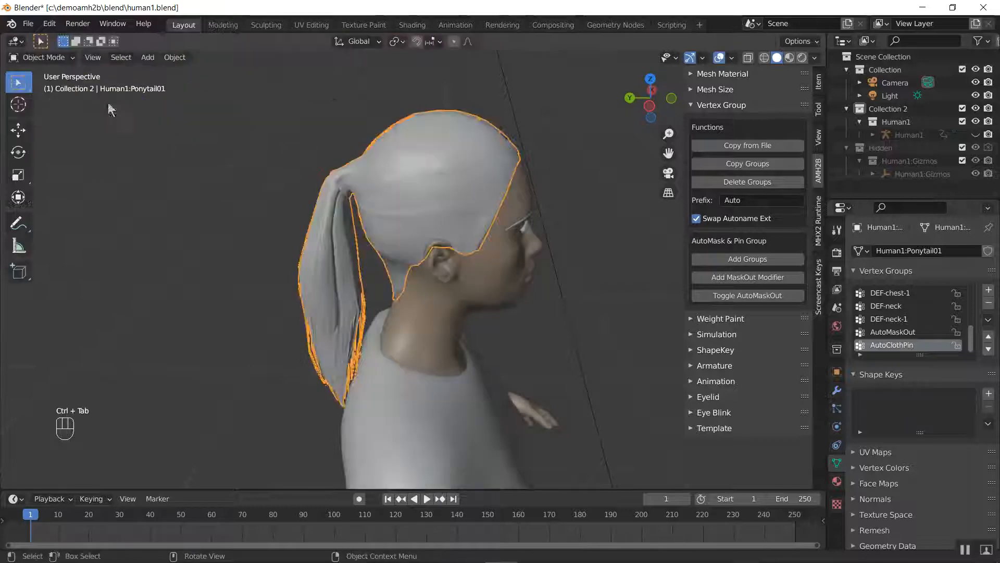
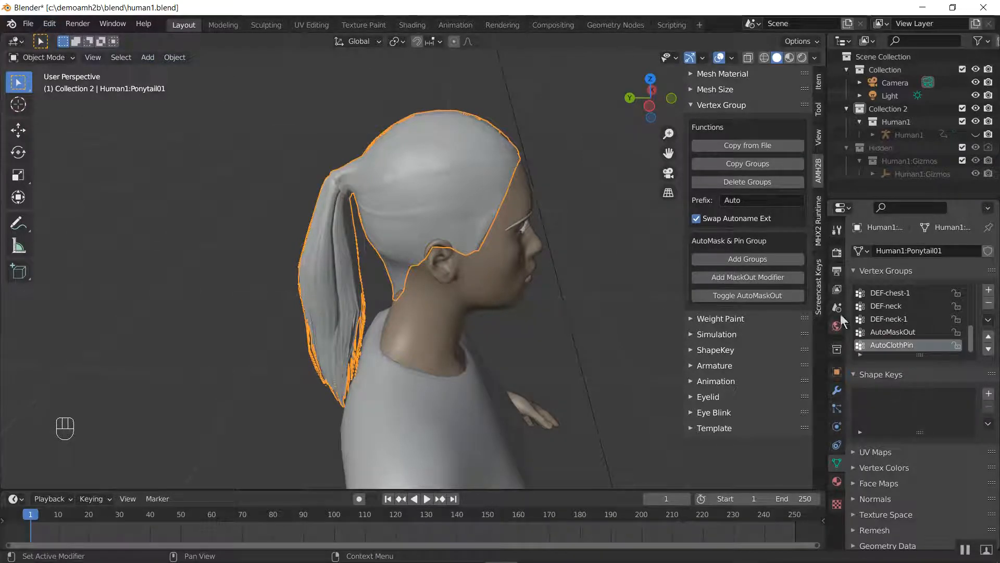
Copy the ponytail's DSKey-prefixed shape keys from template2.blend with the AMH2B ShapeKey tools
{"action": "left_click", "coordinate": [724, 105]}
{"action": "left_click", "coordinate": [722, 152]}
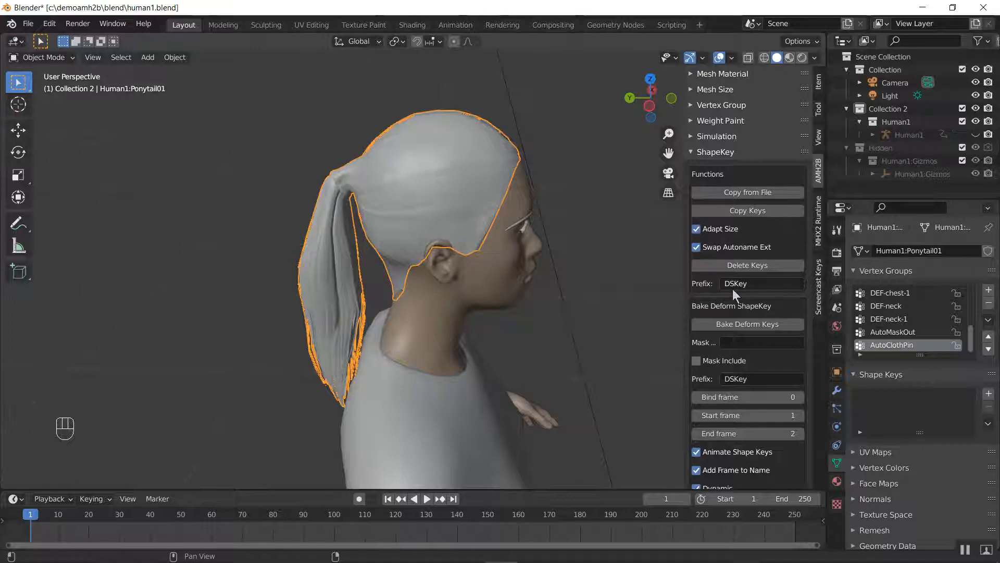
{"action": "left_click", "coordinate": [756, 193]}
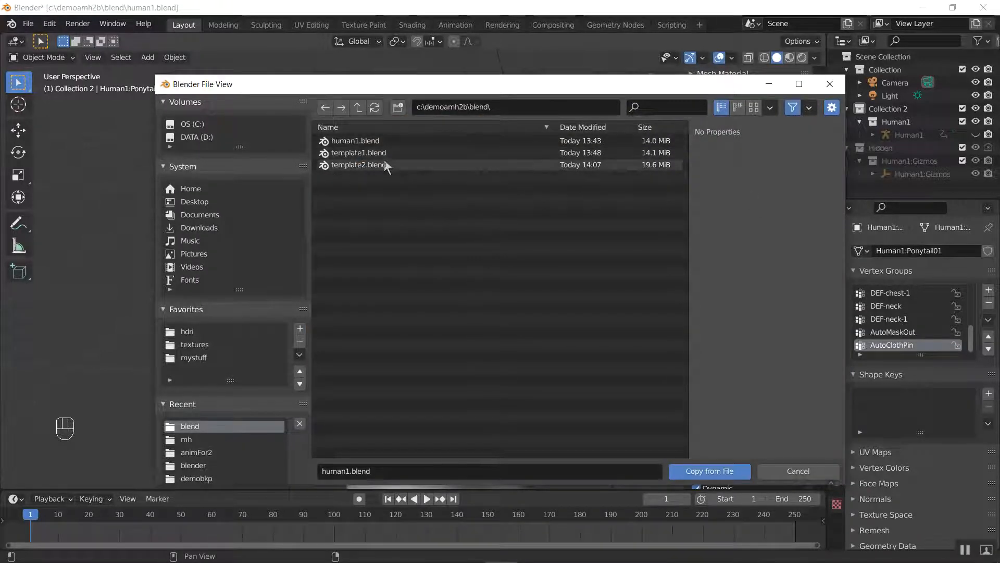
{"action": "left_click", "coordinate": [791, 472]}
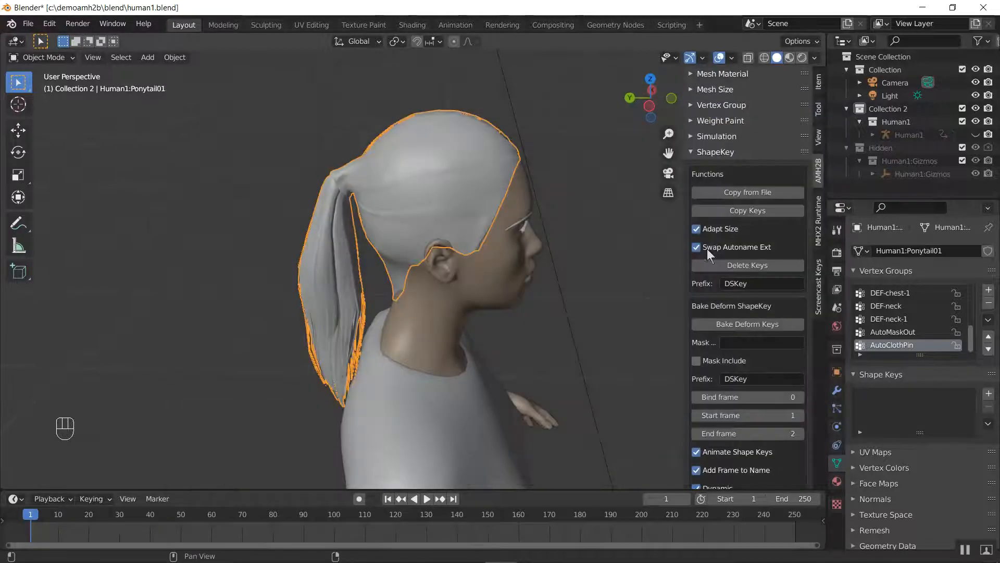
{"action": "left_click", "coordinate": [778, 283]}
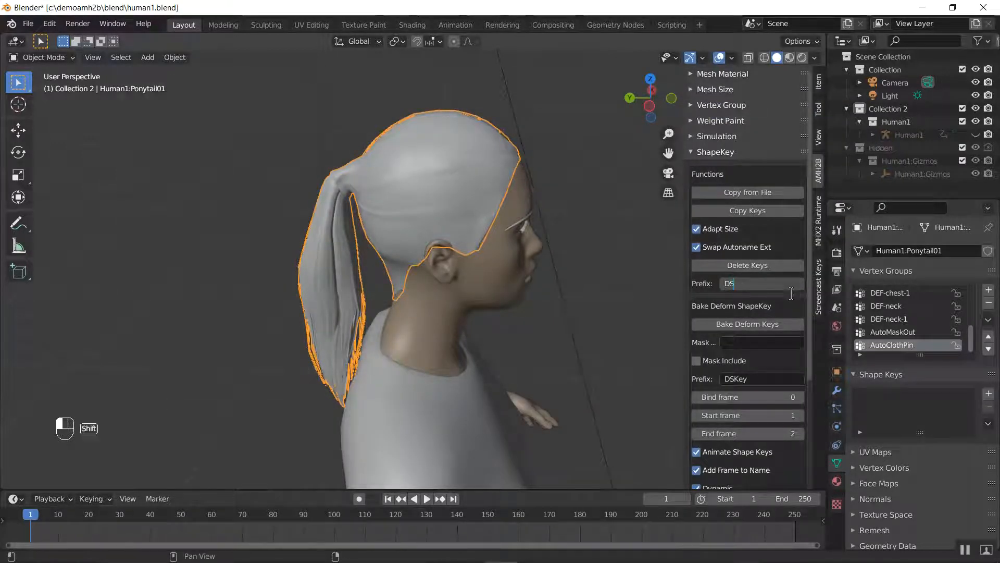
{"action": "key", "text": "Return"}
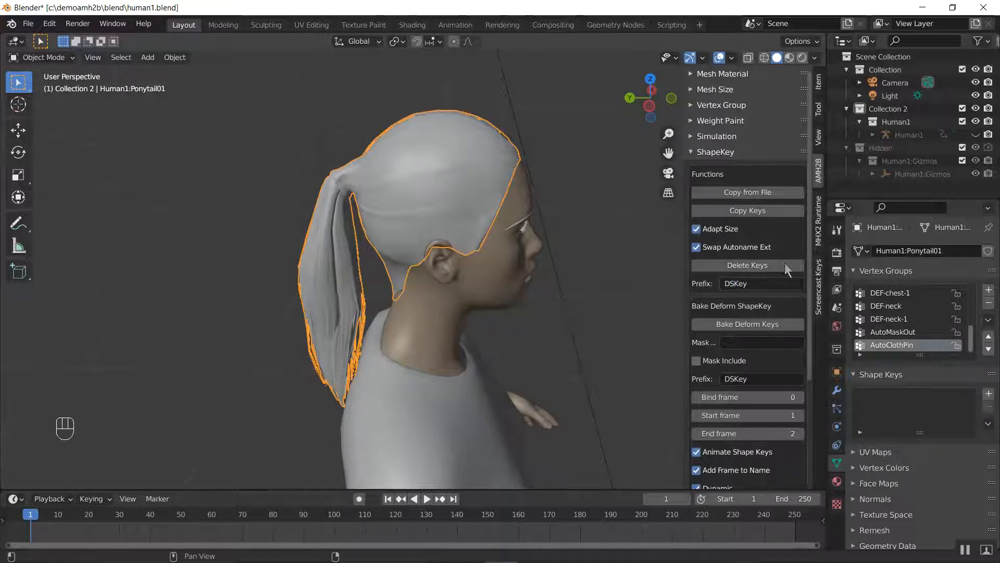
{"action": "left_click", "coordinate": [742, 193]}
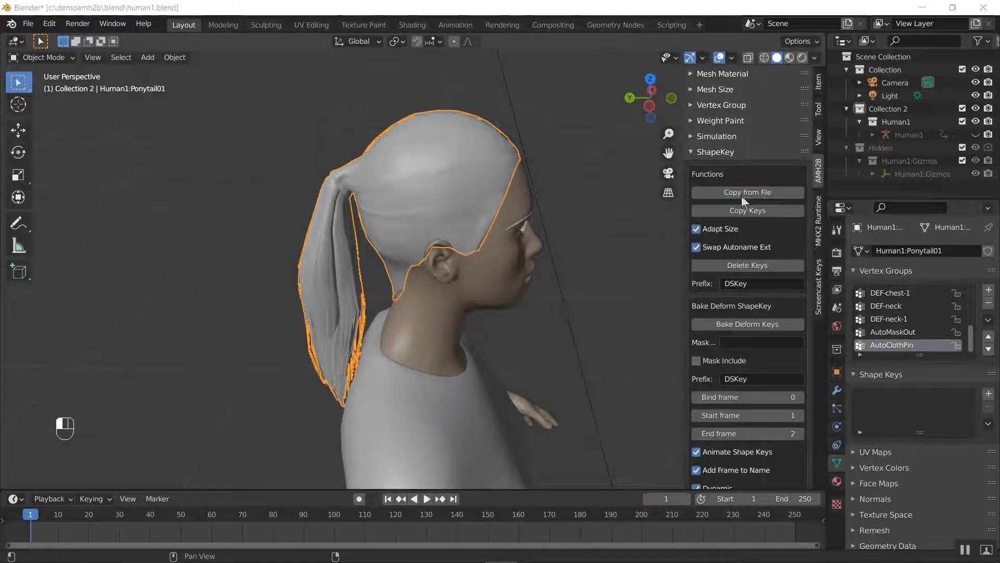
{"action": "left_click", "coordinate": [444, 165]}
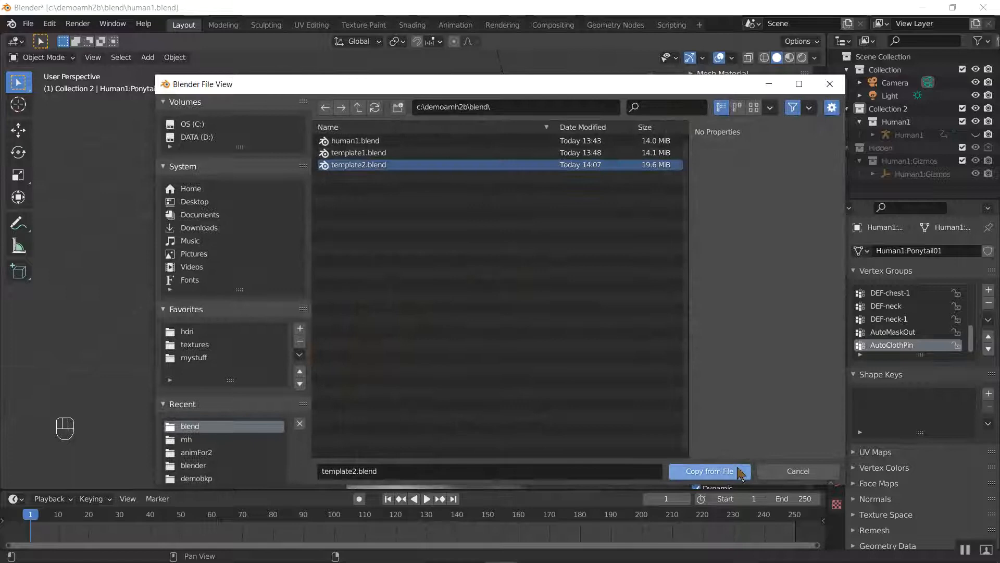
{"action": "left_click", "coordinate": [709, 470]}
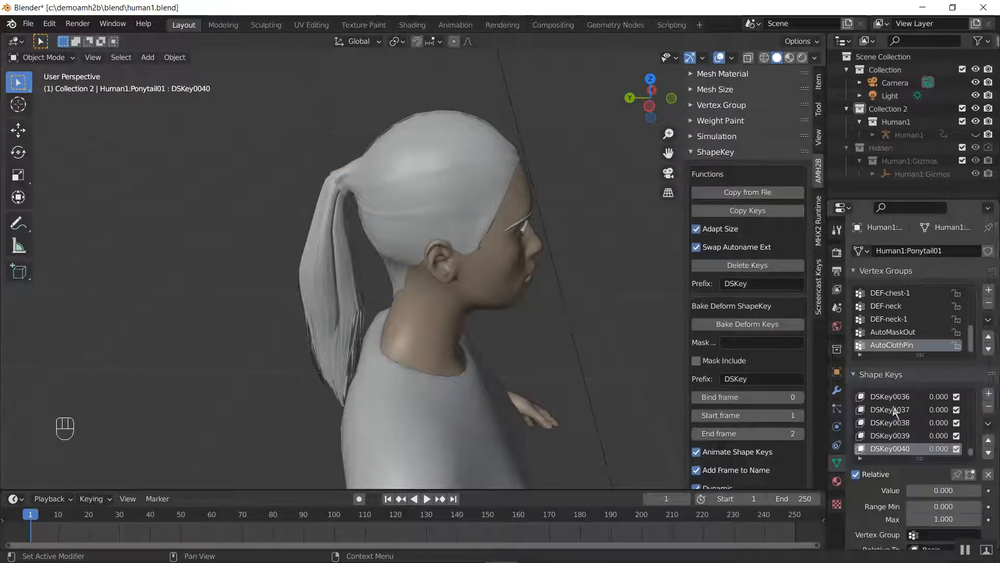
Reselect the ponytail, look through its copied DSKey shape keys, and step the timeline forward to check for movement
{"action": "left_click", "coordinate": [345, 183]}
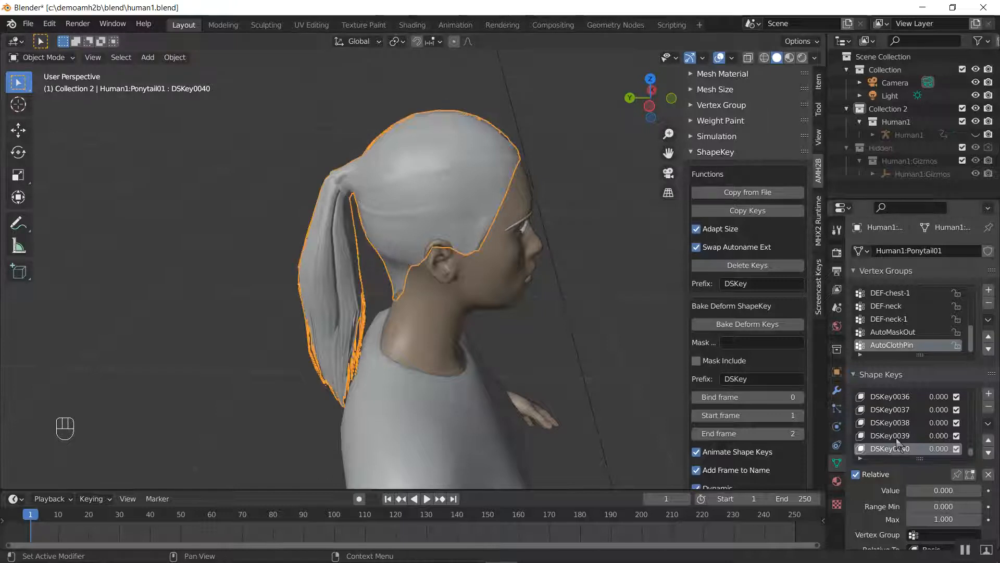
{"action": "scroll", "coordinate": [897, 440], "scroll_direction": "up", "scroll_amount": 19}
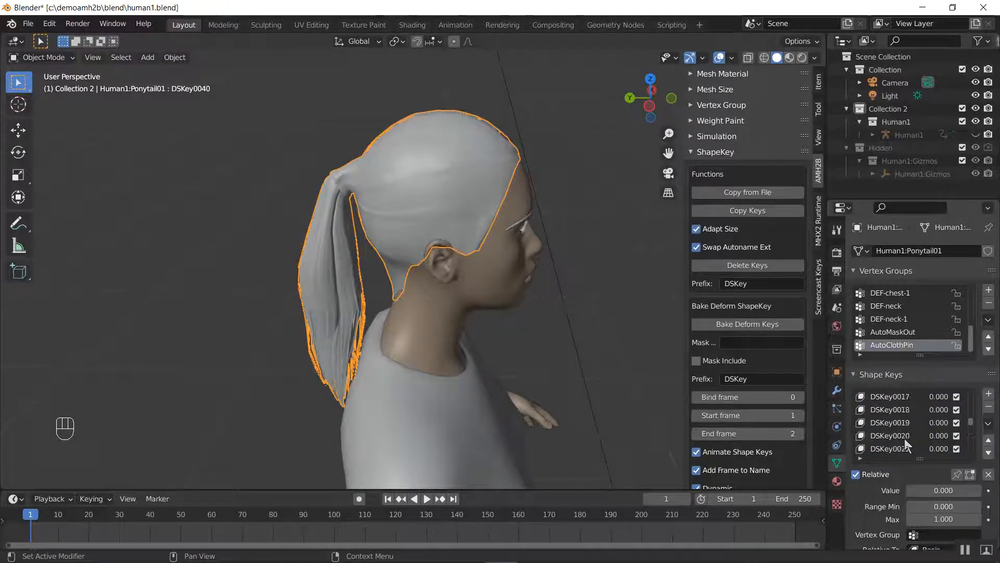
{"action": "scroll", "coordinate": [904, 438], "scroll_direction": "up", "scroll_amount": 17}
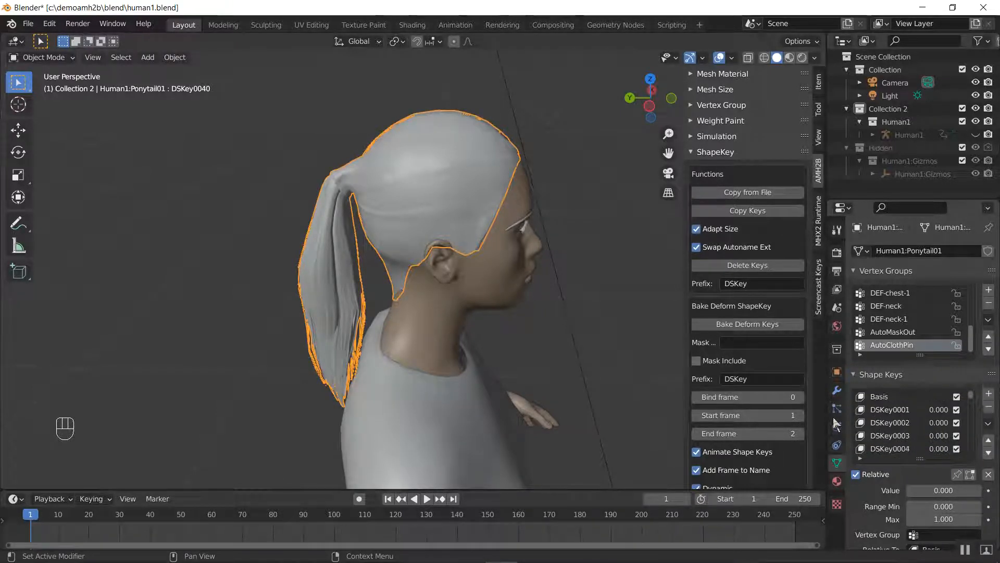
{"action": "key", "text": "Right"}
{"action": "key", "text": "Right"}
{"action": "key", "text": "Right"}
{"action": "key", "text": "Right"}
{"action": "key", "text": "Right"}
{"action": "key", "text": "Right"}
{"action": "key", "text": "Right"}
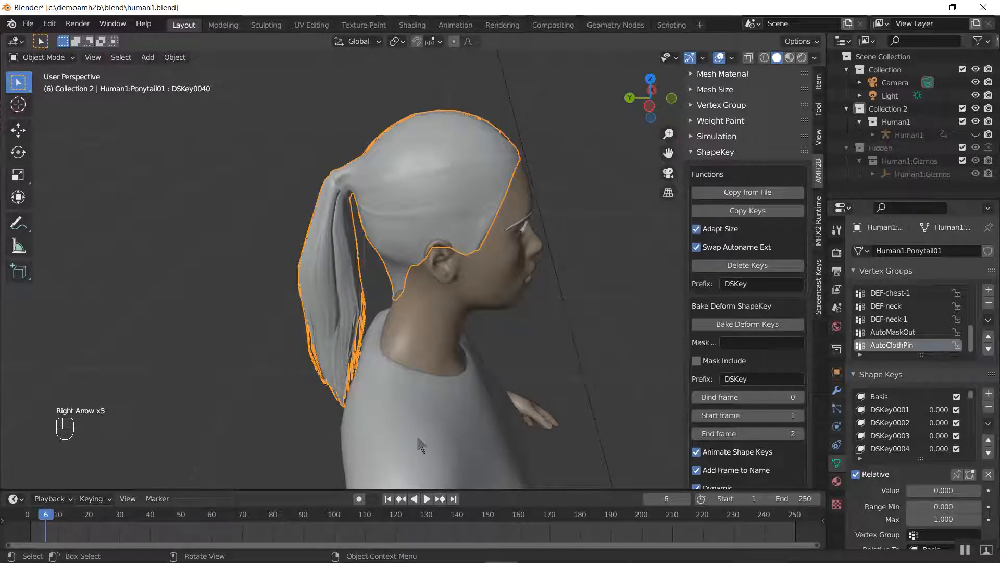
Turn off Relative for the ponytail's shape keys and, at frame 11, set the Evaluation Time to about 52.1
{"action": "left_click", "coordinate": [856, 474]}
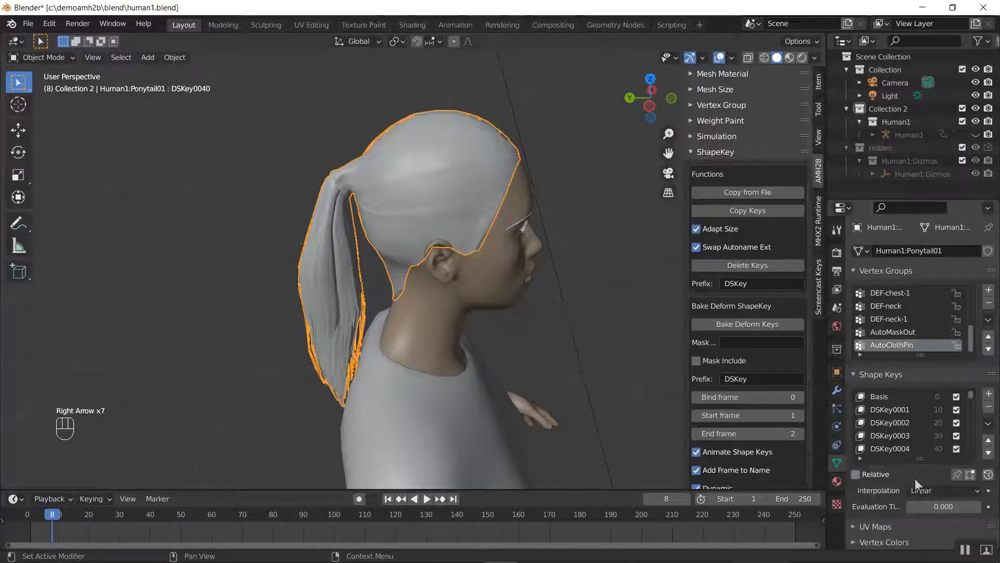
{"action": "scroll", "coordinate": [922, 479], "scroll_direction": "down", "scroll_amount": 4}
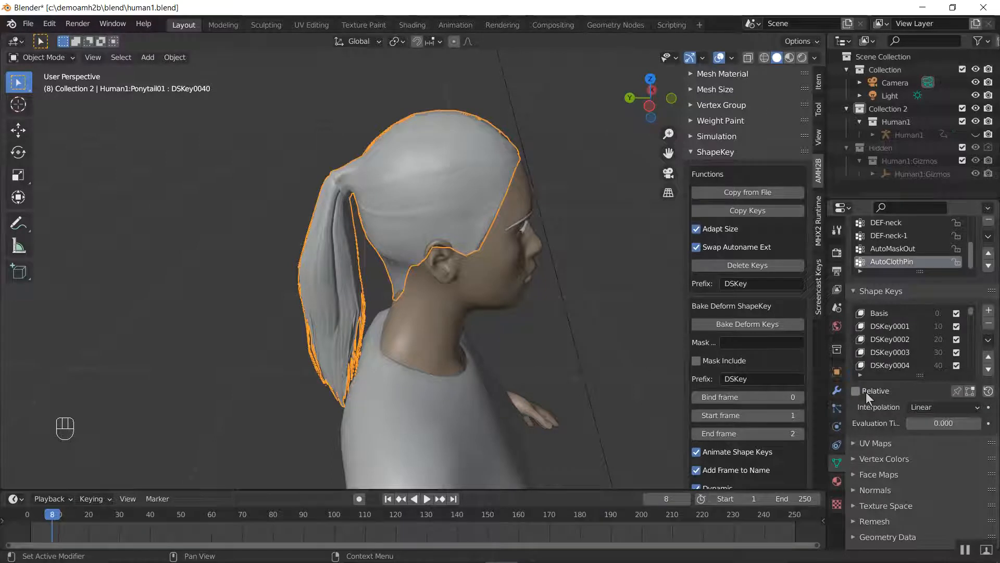
{"action": "key", "text": "Right"}
{"action": "key", "text": "Right"}
{"action": "key", "text": "Right"}
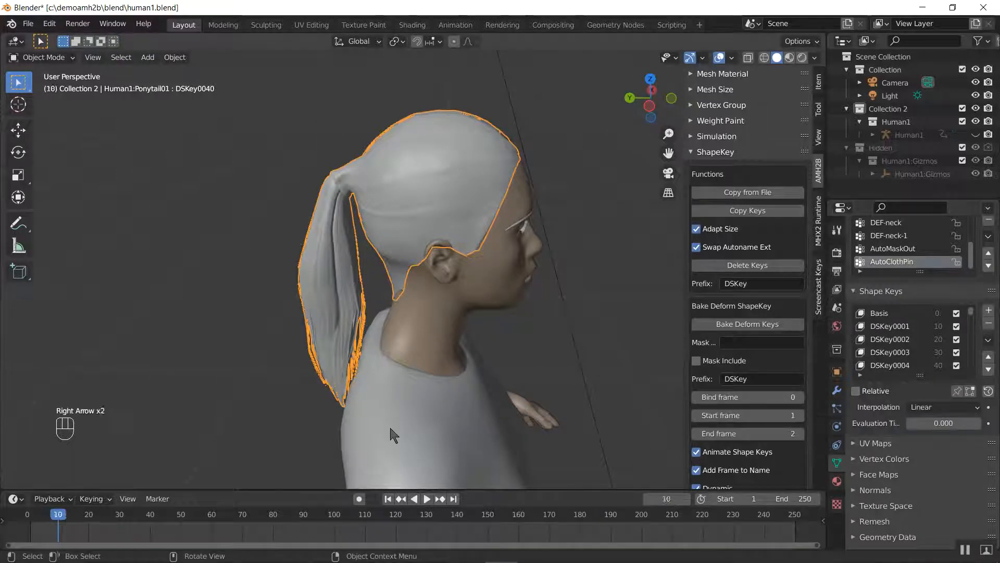
{"action": "left_click_drag", "start_coordinate": [939, 423], "coordinate": [995, 423]}
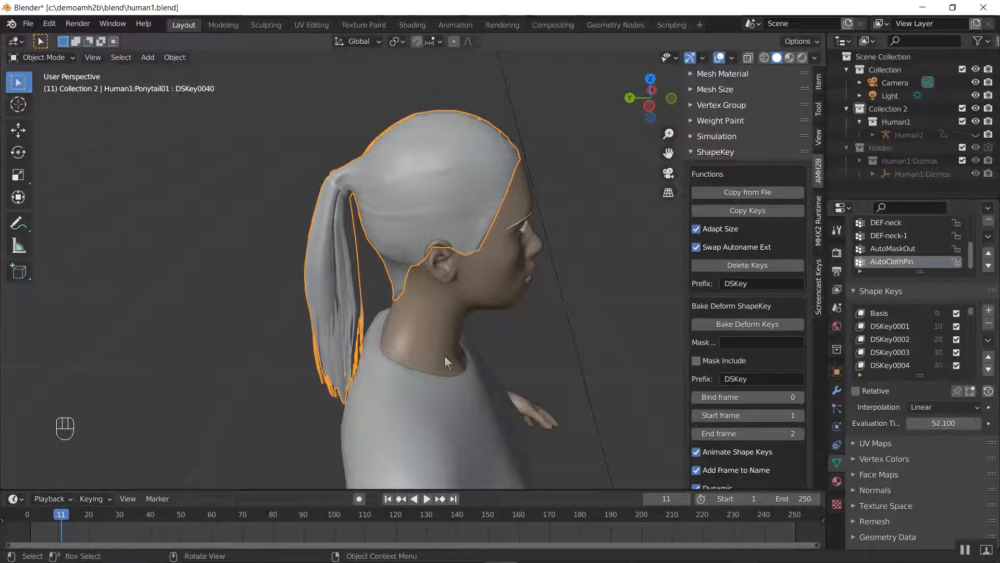
Inspect the ponytail closely in Rendered shading, return its shape keys' Evaluation Time to 0, and clear the selection
{"action": "mouse_move", "coordinate": [401, 334]}
{"action": "middle_mouse_down"}
{"action": "mouse_move", "coordinate": [435, 313]}
{"action": "mouse_move", "coordinate": [415, 263]}
{"action": "mouse_move", "coordinate": [402, 330]}
{"action": "mouse_move", "coordinate": [420, 287]}
{"action": "mouse_move", "coordinate": [362, 296]}
{"action": "mouse_move", "coordinate": [455, 289]}
{"action": "mouse_move", "coordinate": [478, 277]}
{"action": "middle_mouse_up"}
{"action": "scroll", "coordinate": [407, 339], "scroll_direction": "up", "scroll_amount": 3}
{"action": "key", "text": "z"}
{"action": "key", "text": "z"}
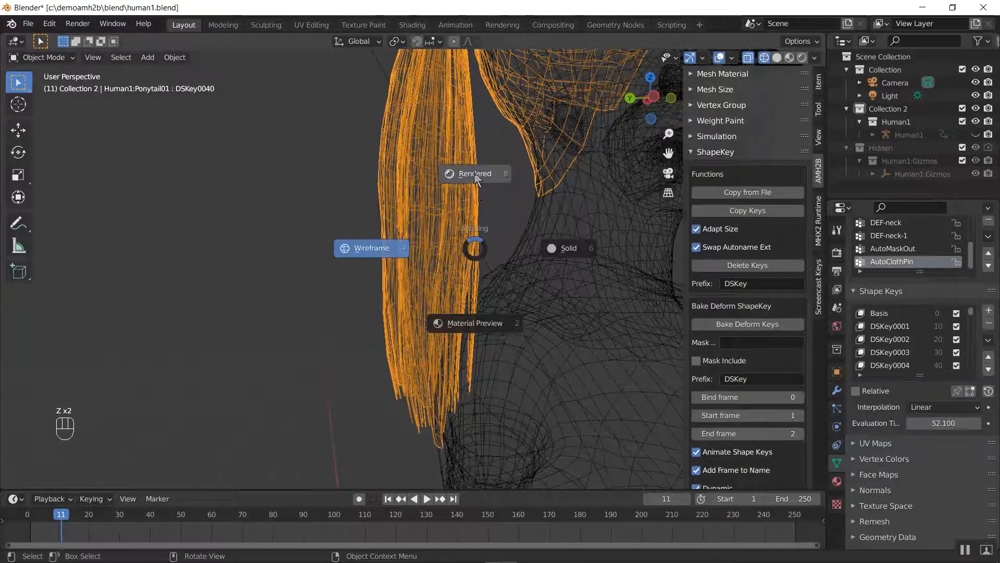
{"action": "left_click", "coordinate": [475, 201]}
{"action": "left_click_drag", "start_coordinate": [936, 423], "coordinate": [896, 423]}
{"action": "key", "text": "a"}
{"action": "key", "text": "a"}
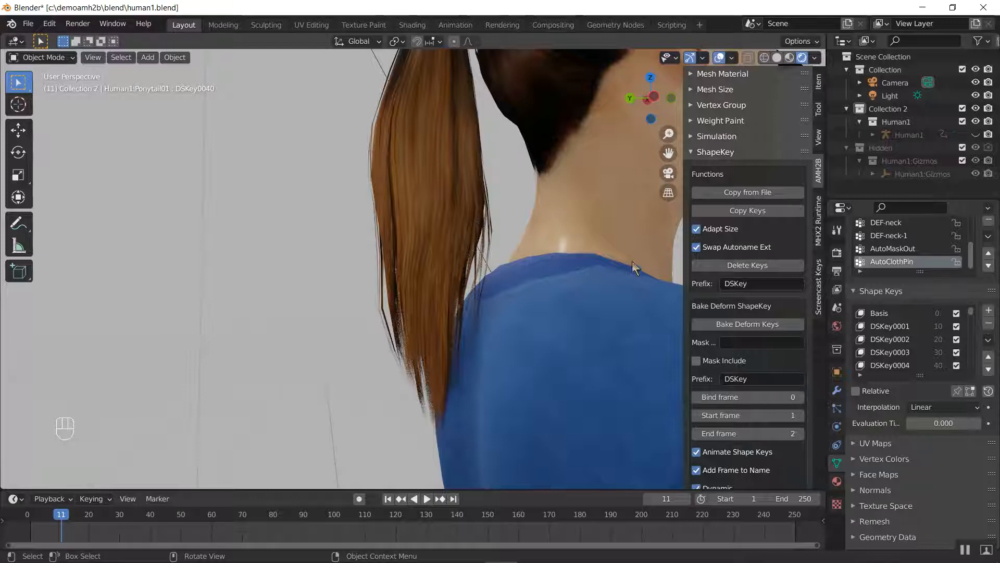
Delete the ponytail's DSKey shape keys with the AMH2B ShapeKey tools and remove the remaining Basis key
{"action": "scroll", "coordinate": [916, 355], "scroll_direction": "up", "scroll_amount": 2}
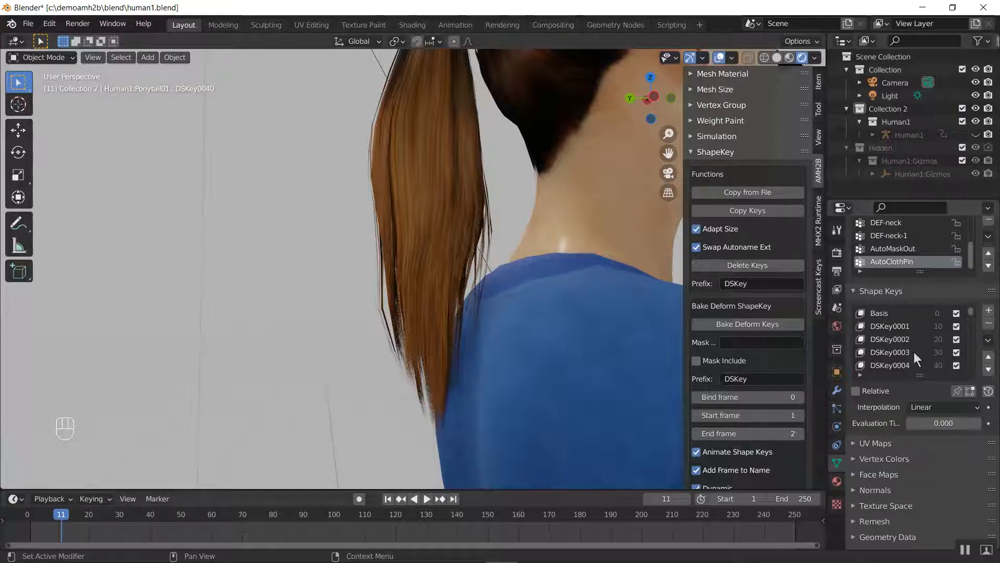
{"action": "left_click", "coordinate": [889, 353]}
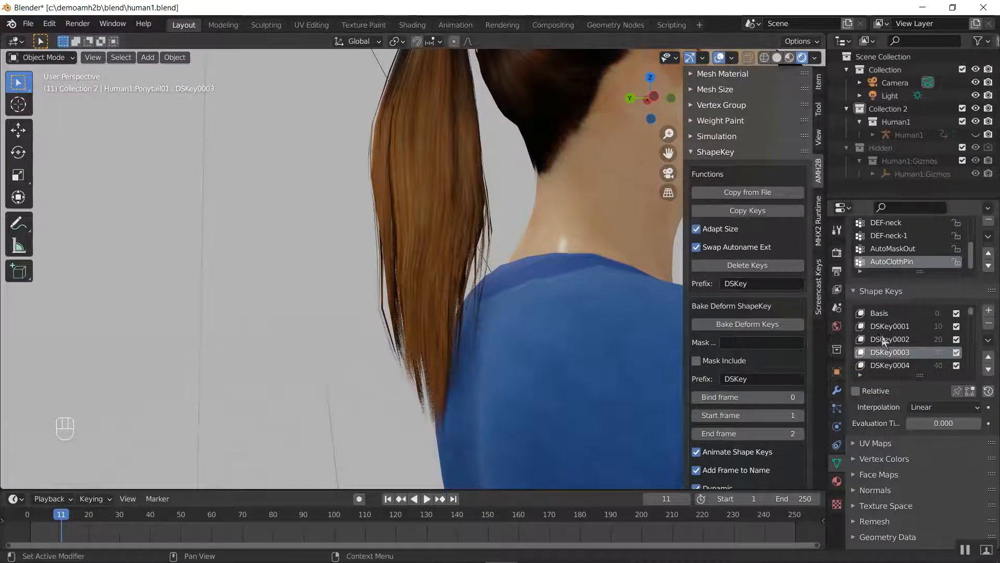
{"action": "left_click", "coordinate": [884, 340]}
{"action": "left_click", "coordinate": [469, 202]}
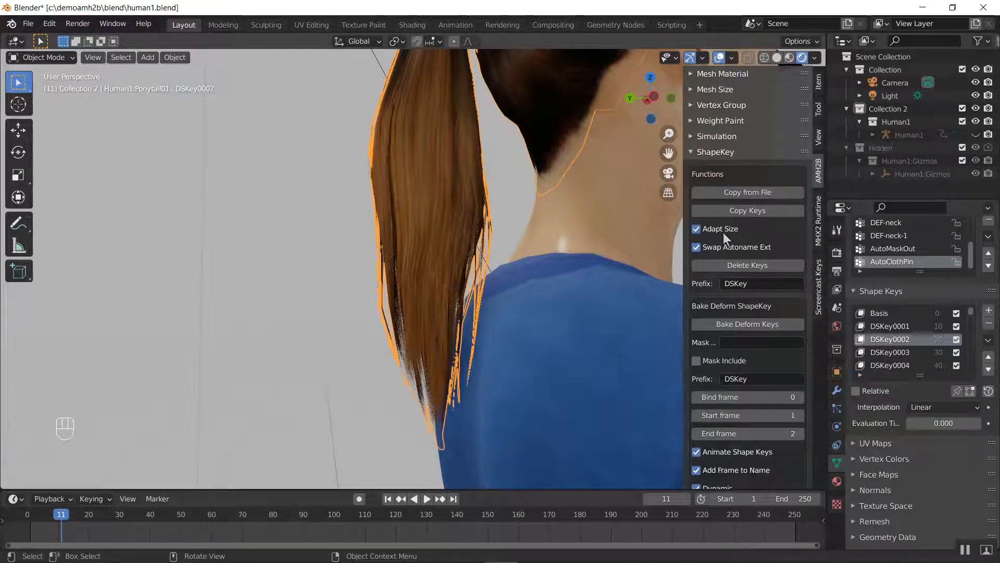
{"action": "left_click", "coordinate": [747, 265]}
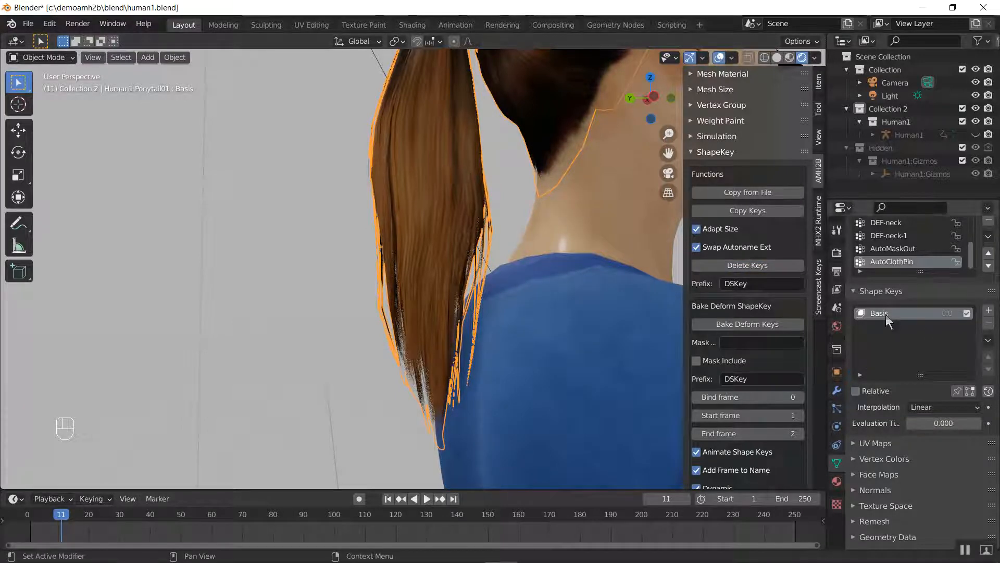
{"action": "left_click", "coordinate": [989, 324]}
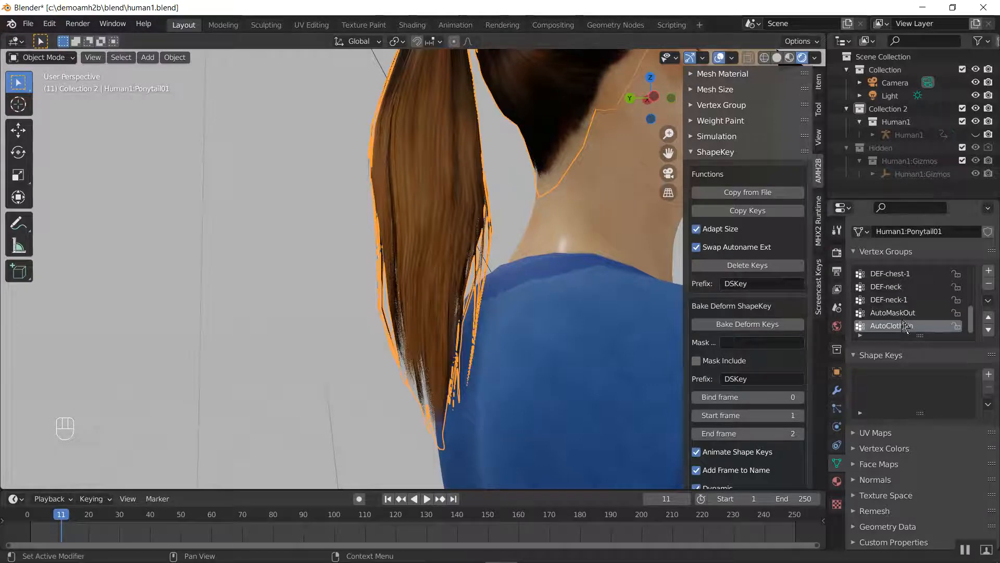
Clear the selection and look over the retarget, preserve volume and bone name functions in the AMH2B Armature tools
{"action": "middle_click_drag", "start_coordinate": [567, 229], "coordinate": [434, 250]}
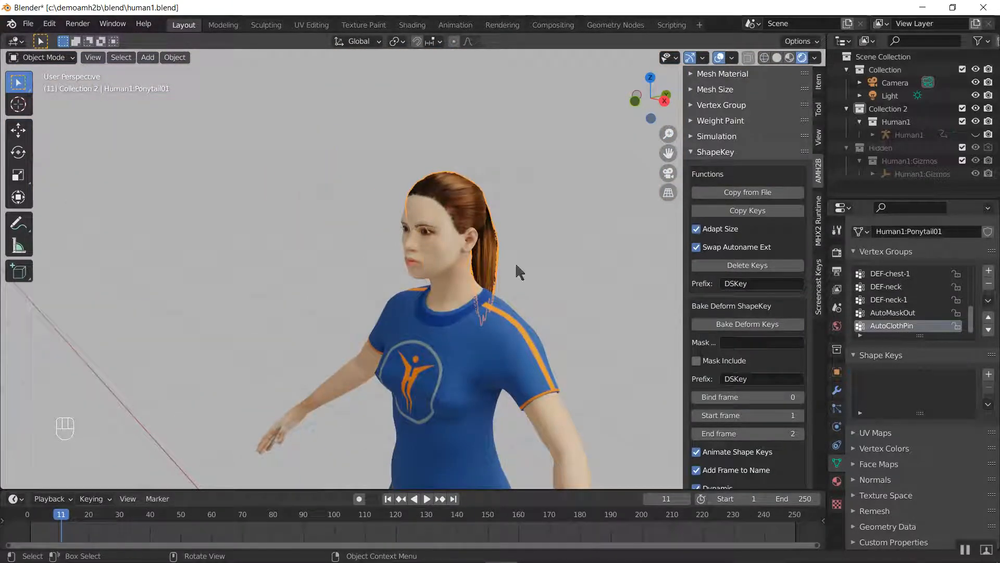
{"action": "key", "text": "a"}
{"action": "key", "text": "a"}
{"action": "left_click", "coordinate": [714, 154]}
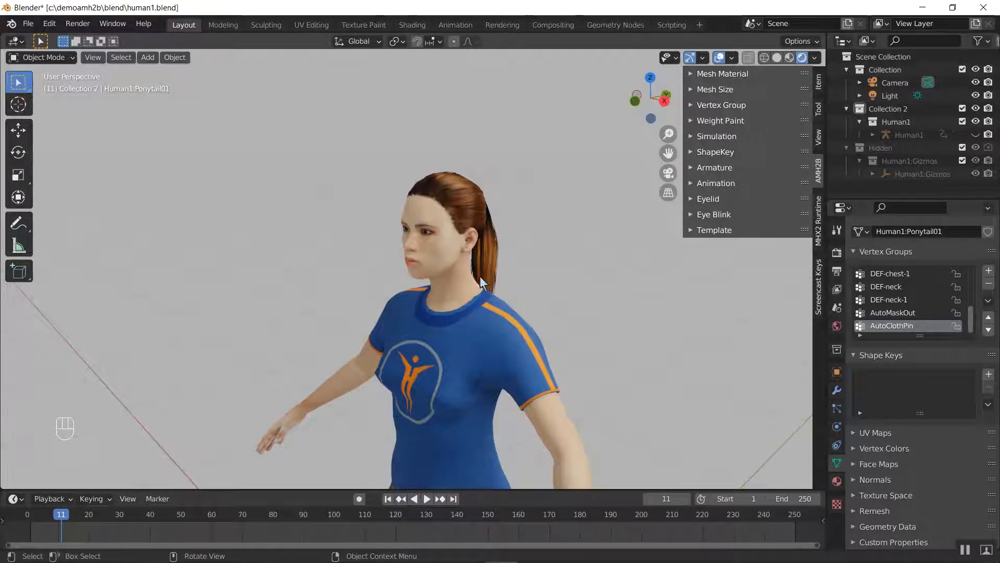
{"action": "left_click", "coordinate": [714, 168]}
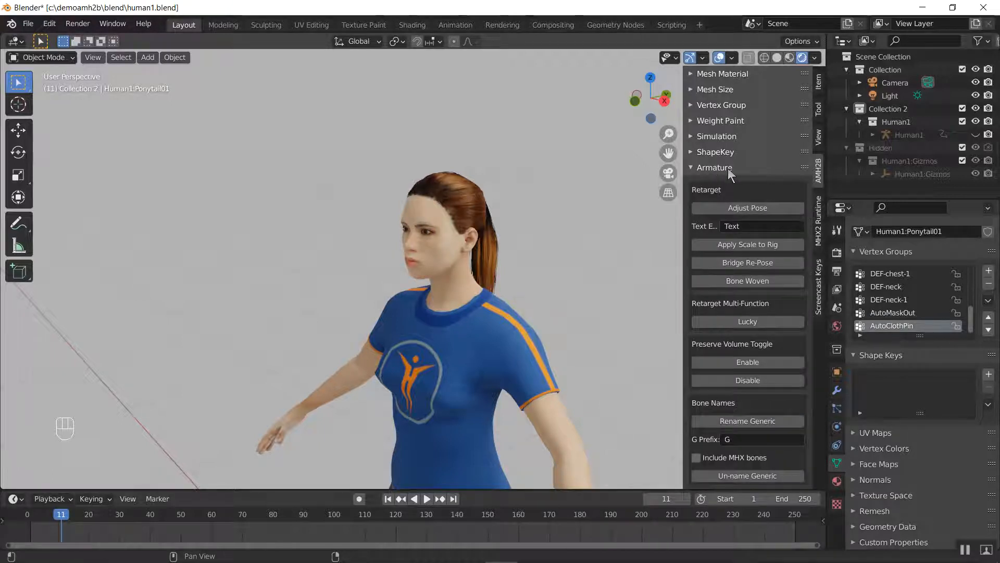
{"action": "scroll", "coordinate": [728, 168], "scroll_direction": "down", "scroll_amount": 3}
{"action": "scroll", "coordinate": [729, 168], "scroll_direction": "up", "scroll_amount": 3}
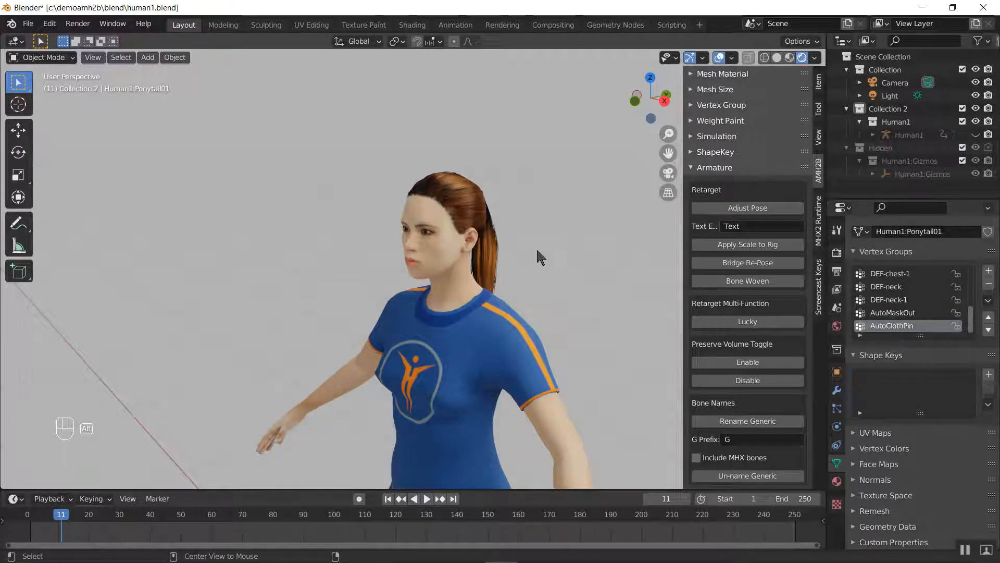
Unhide the Human1 armature and show the full character from the front
{"action": "key", "text": "alt+h"}
{"action": "middle_click_drag", "start_coordinate": [536, 257], "coordinate": [536, 257]}
{"action": "left_click", "coordinate": [294, 223]}
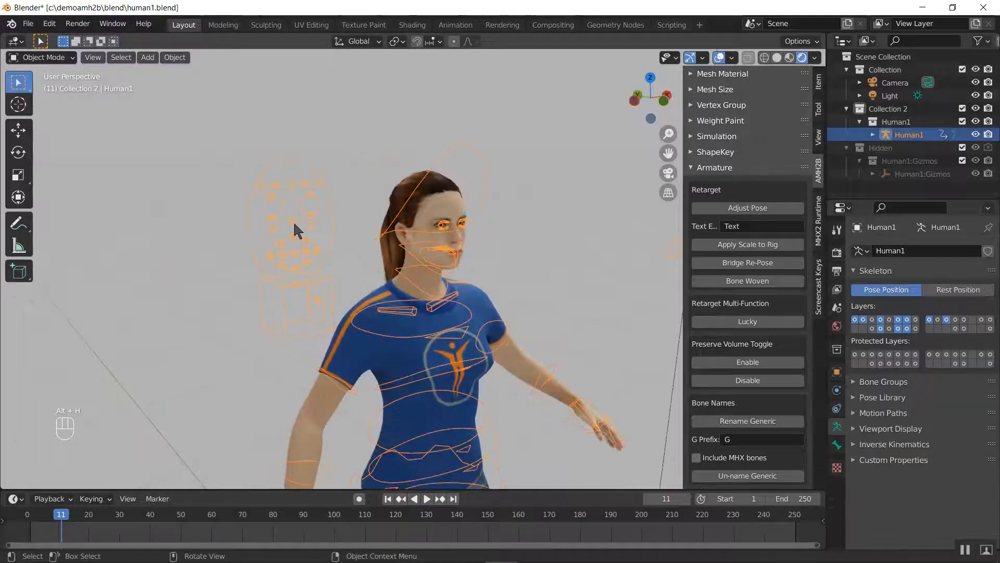
{"action": "key", "text": "KP_1"}
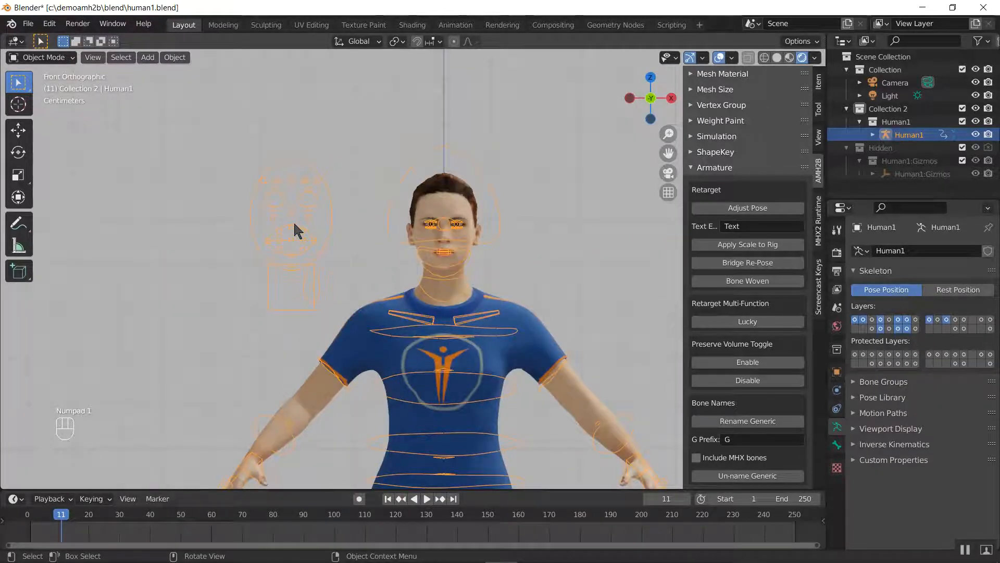
{"action": "middle_click_drag", "start_coordinate": [366, 315], "coordinate": [285, 177], "text": "shift"}
{"action": "scroll", "coordinate": [356, 221], "scroll_direction": "down", "scroll_amount": 1}
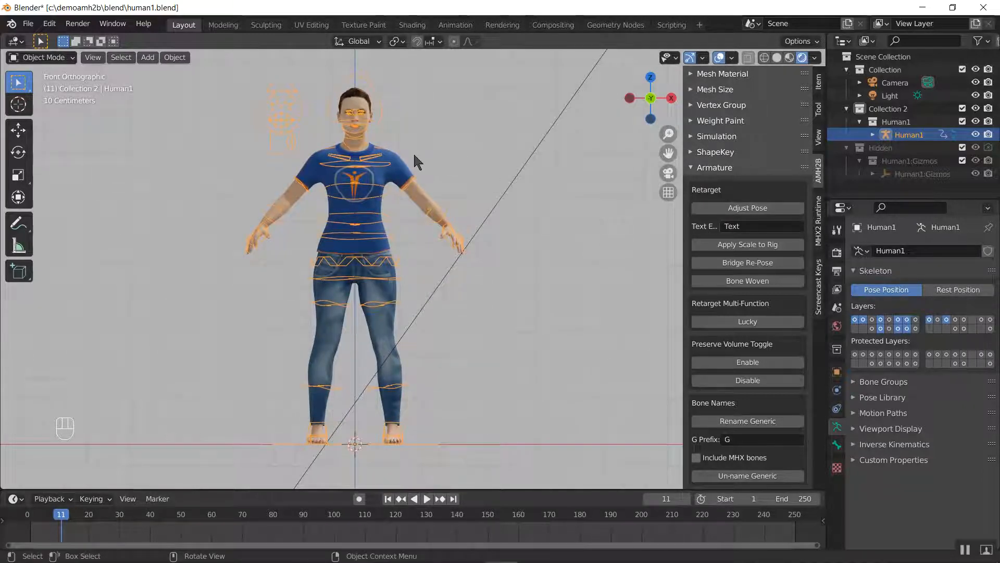
{"action": "middle_click_drag", "start_coordinate": [350, 317], "coordinate": [382, 359], "text": "shift"}
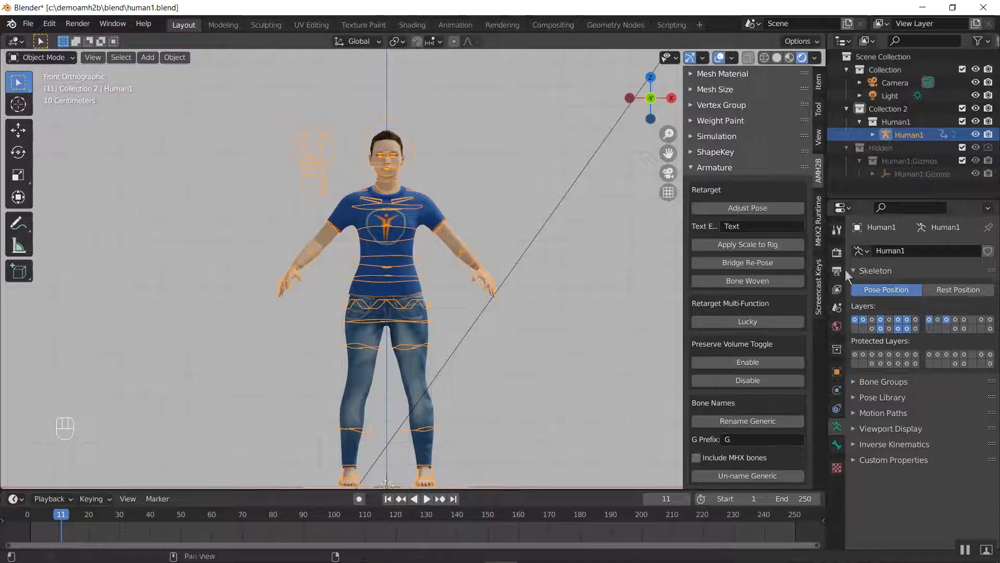
Add a new active collection under the Scene Collection, and hide Collection and Collection 2
{"action": "left_click", "coordinate": [879, 60]}
{"action": "right_click", "coordinate": [879, 61]}
{"action": "left_click", "coordinate": [867, 61]}
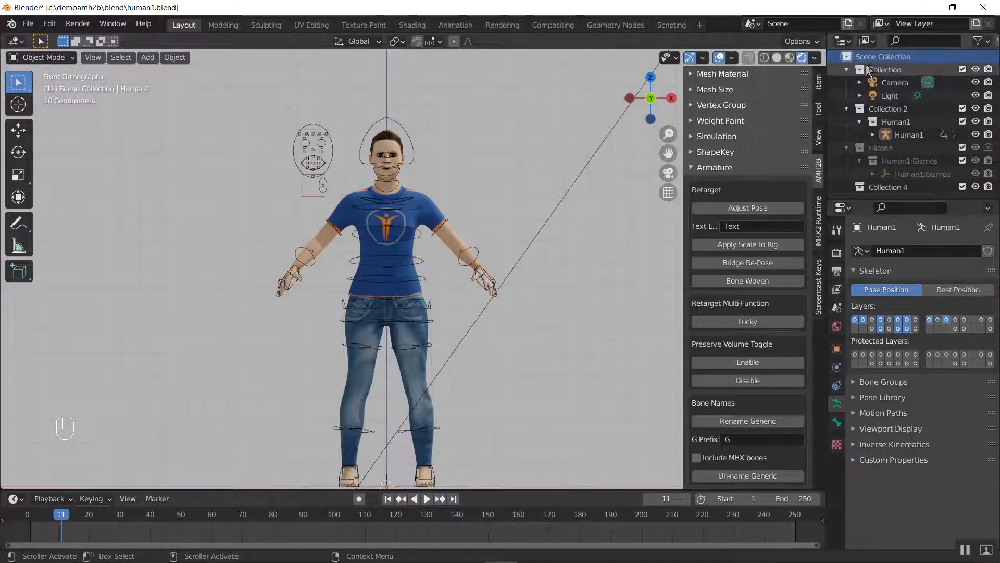
{"action": "left_click", "coordinate": [909, 187]}
{"action": "left_click", "coordinate": [975, 108]}
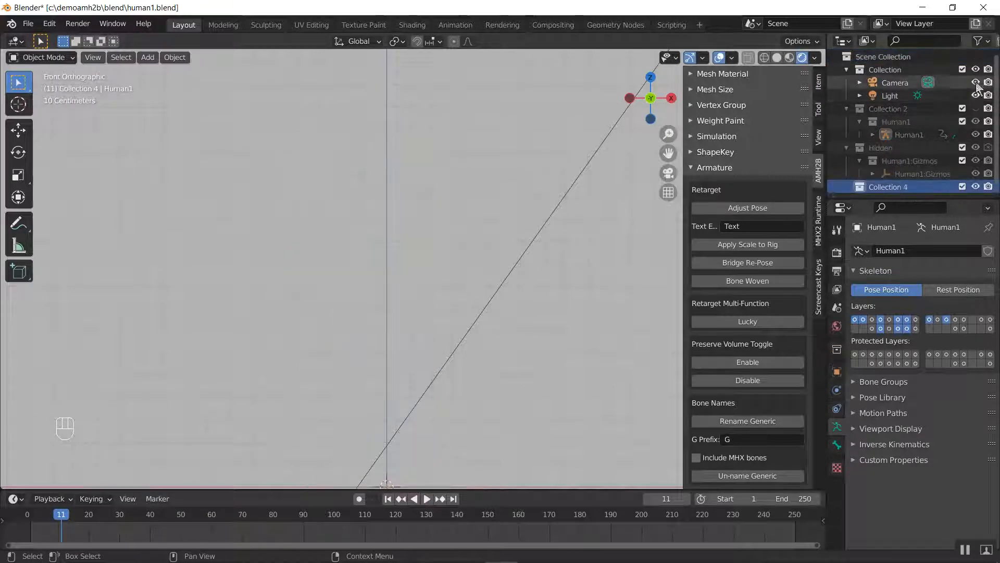
{"action": "left_click", "coordinate": [976, 69]}
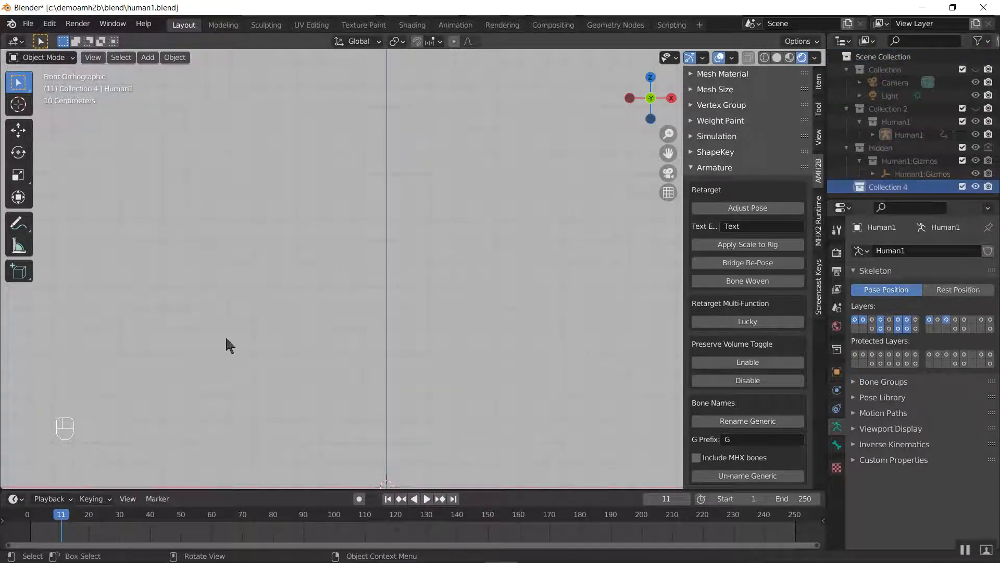
Move the timeline back to frame 0
{"action": "key", "text": "Left"}
{"action": "key", "text": "Left"}
{"action": "key", "text": "Left"}
{"action": "key", "text": "Left"}
{"action": "key", "text": "Left"}
{"action": "key", "text": "Left"}
{"action": "key", "text": "Left"}
{"action": "key", "text": "Left"}
{"action": "key", "text": "Left"}
{"action": "key", "text": "Left"}
{"action": "key", "text": "Left"}
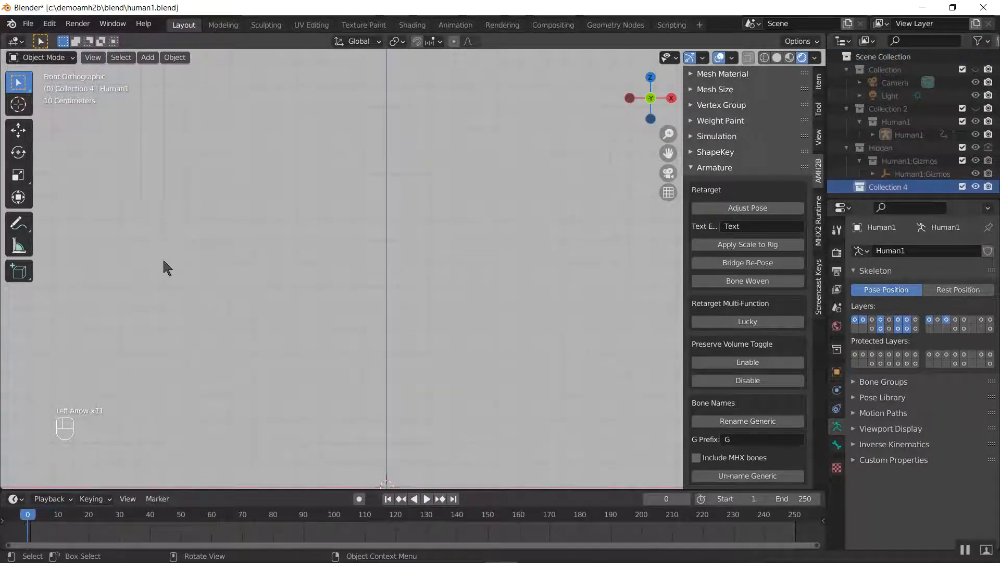
Import the FBX animation Walking_blue31.fbx from the demoamh2b animation folder with the default import settings
{"action": "left_click", "coordinate": [28, 23]}
{"action": "mouse_move", "coordinate": [92, 201]}
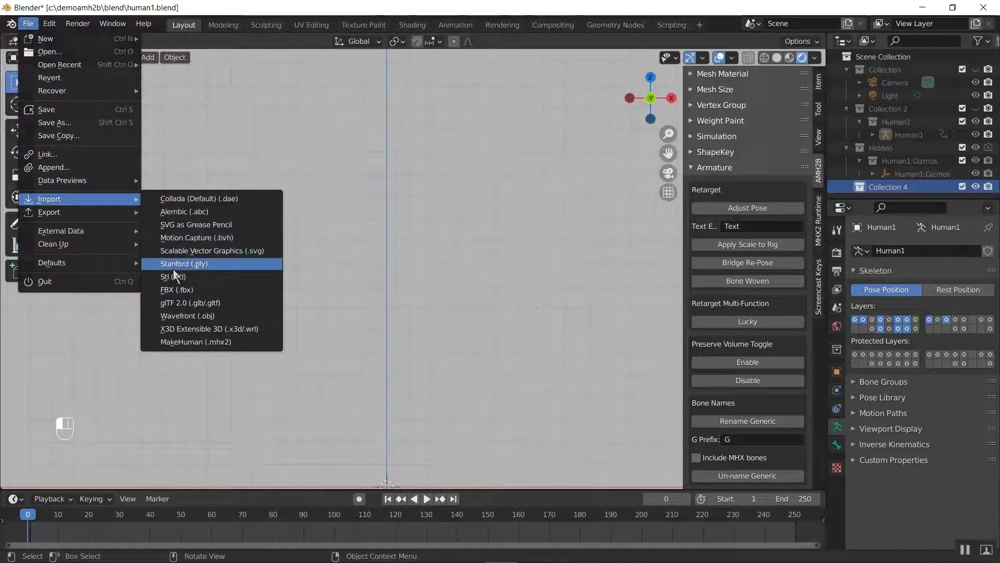
{"action": "left_click", "coordinate": [175, 293]}
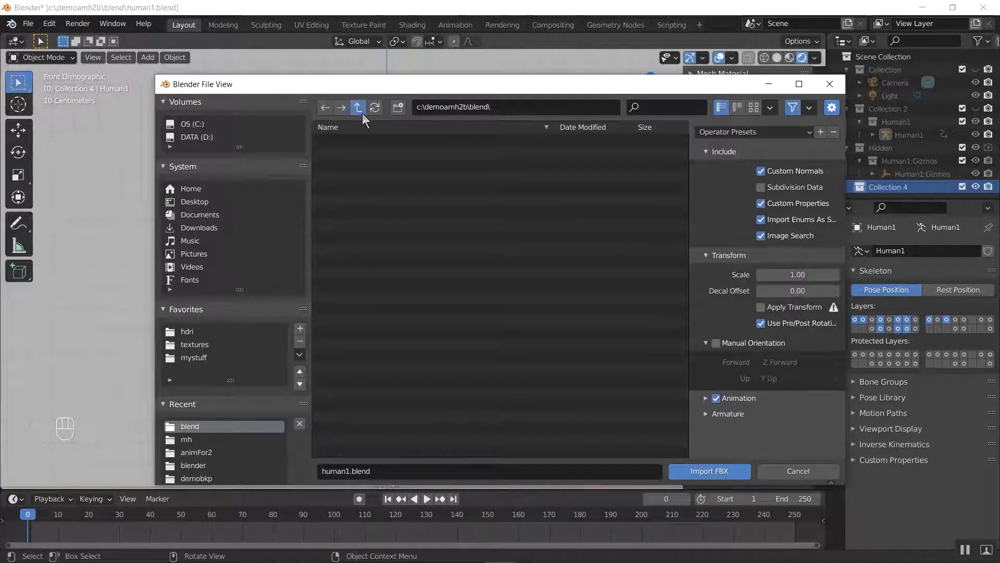
{"action": "left_click", "coordinate": [362, 113]}
{"action": "left_click", "coordinate": [355, 163]}
{"action": "double_click", "coordinate": [348, 141]}
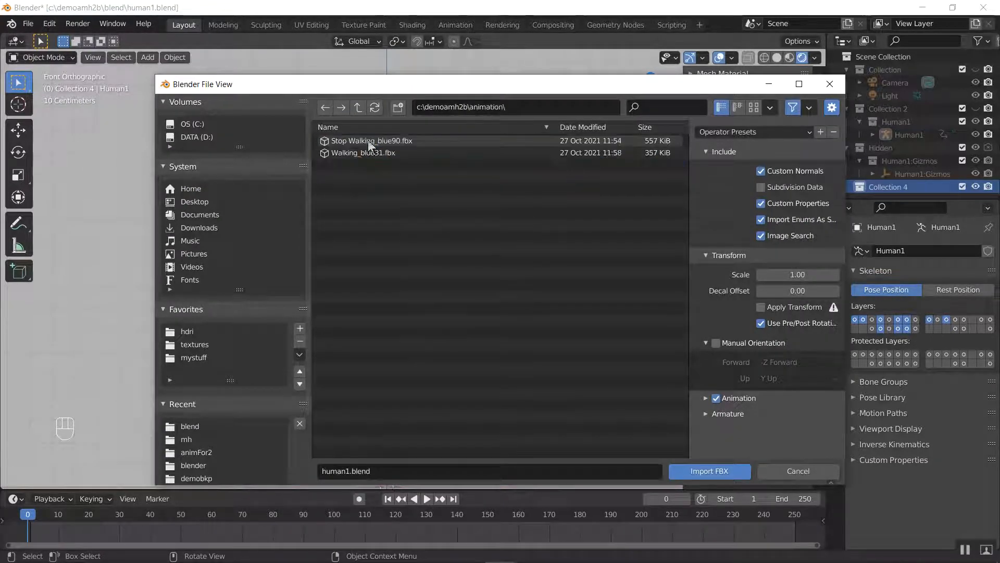
{"action": "left_click", "coordinate": [367, 153]}
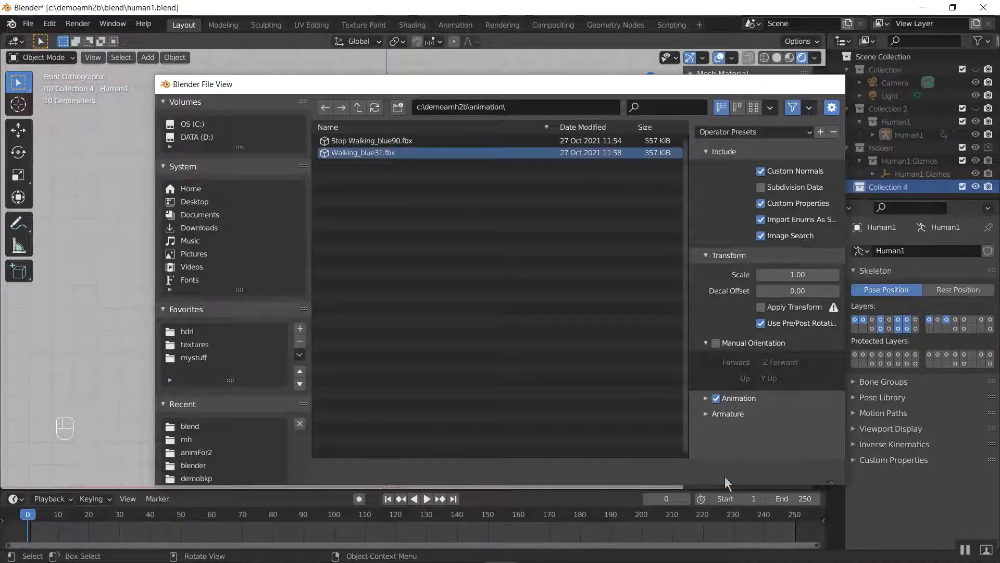
{"action": "left_click", "coordinate": [724, 471]}
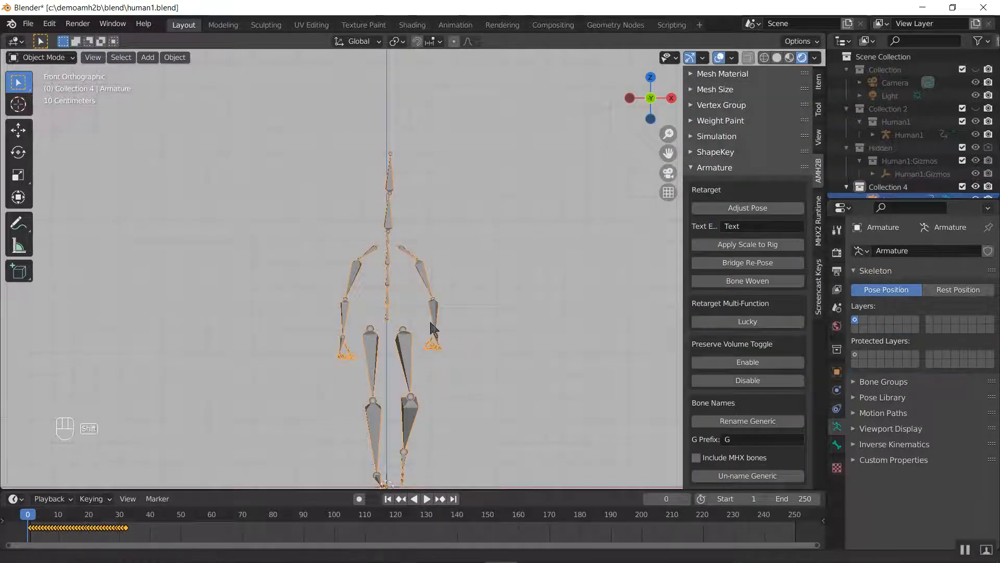
{"action": "middle_click_drag", "start_coordinate": [455, 338], "coordinate": [392, 299], "text": "shift"}
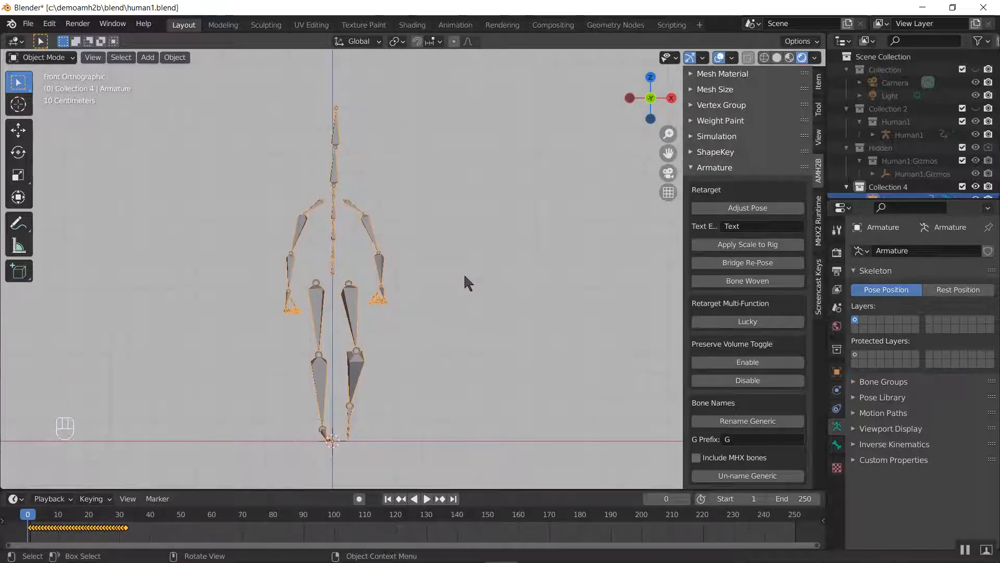
{"action": "middle_click_drag", "start_coordinate": [464, 282], "coordinate": [398, 278]}
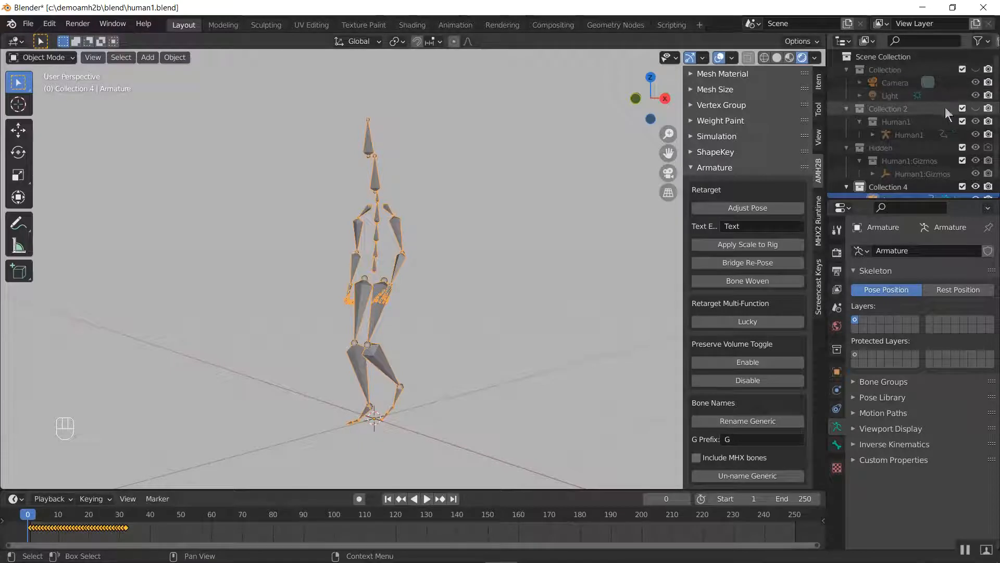
Unhide Collection 2 and Collection, and show the Human1 character together with the imported armature from the front
{"action": "left_click", "coordinate": [975, 108]}
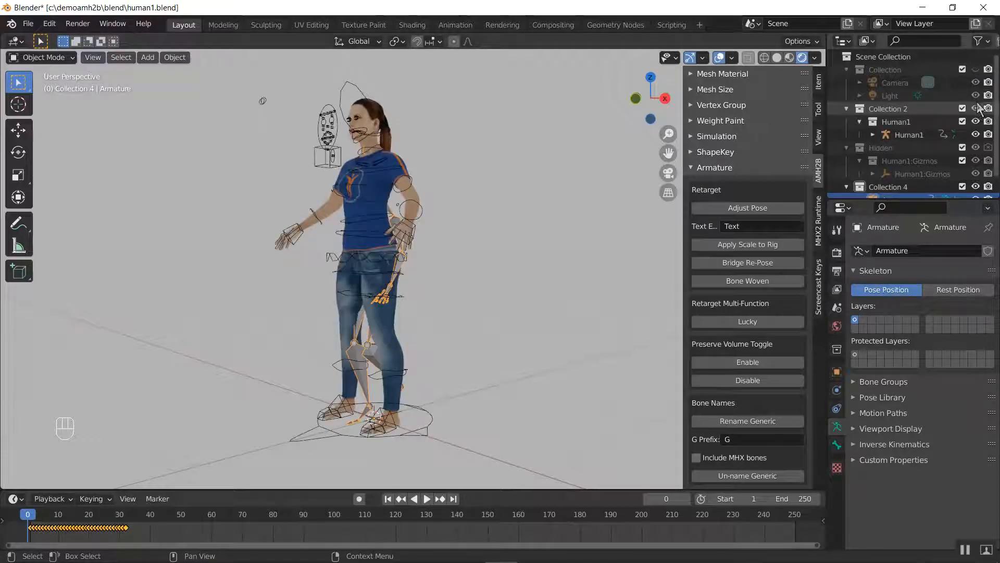
{"action": "left_click", "coordinate": [976, 69]}
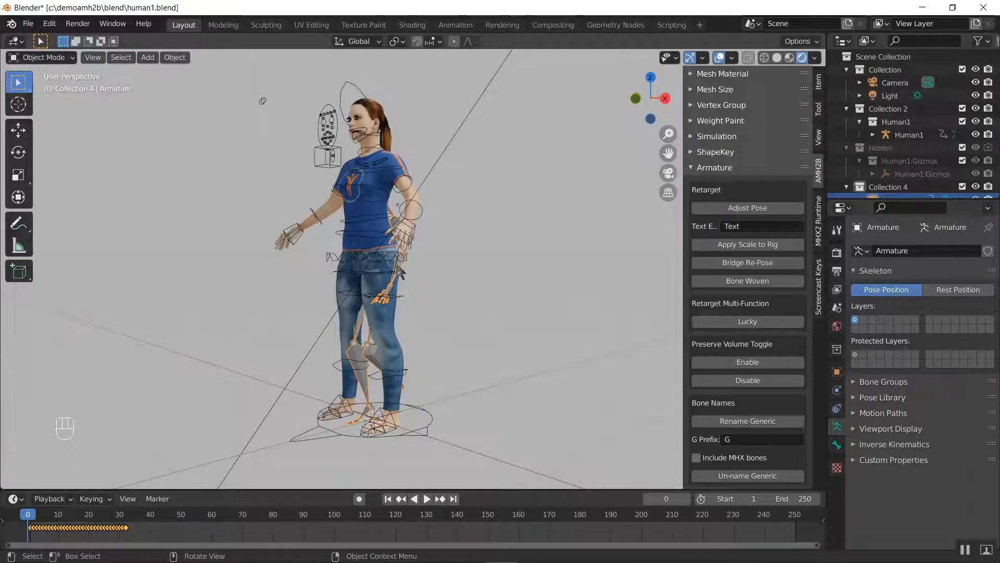
{"action": "left_click", "coordinate": [342, 195]}
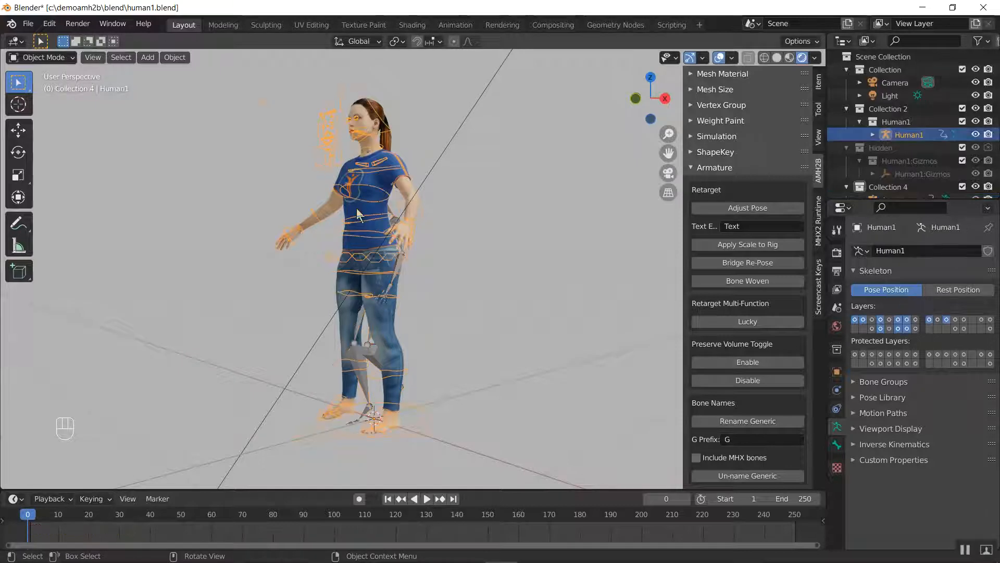
{"action": "key", "text": "KP_1"}
Scale the imported walking armature up uniformly in Object Mode until its rest-pose shoulders roughly match Human1's shoulder height
{"action": "left_click", "coordinate": [383, 264]}
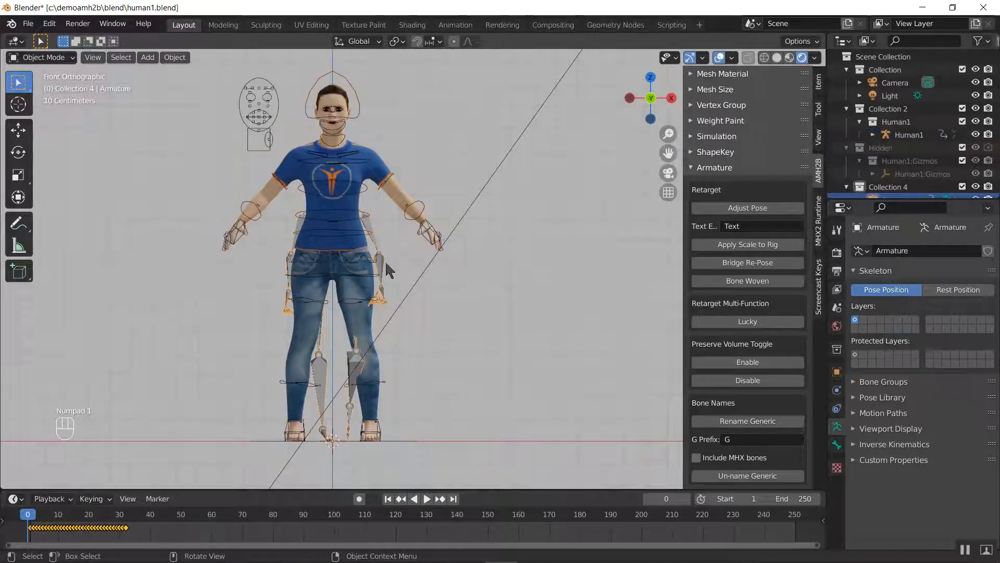
{"action": "key", "text": "Tab"}
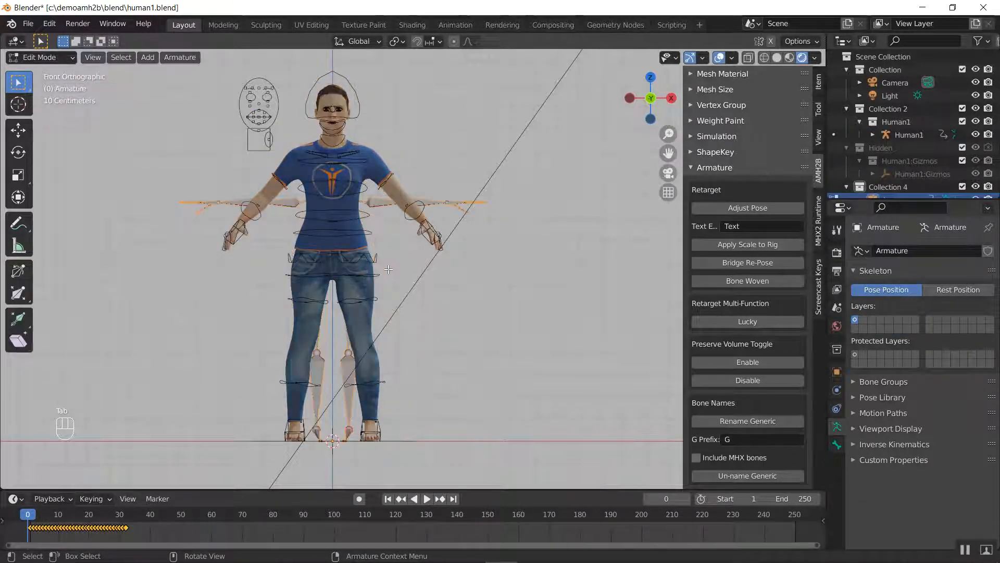
{"action": "key", "text": "Tab"}
{"action": "key", "text": "s"}
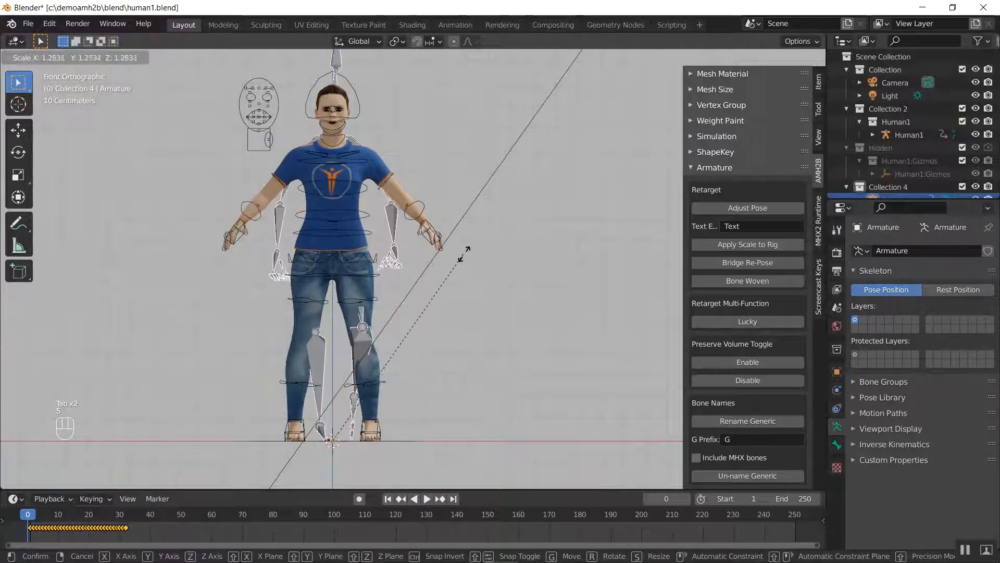
{"action": "left_click", "coordinate": [451, 257]}
{"action": "key", "text": "Tab"}
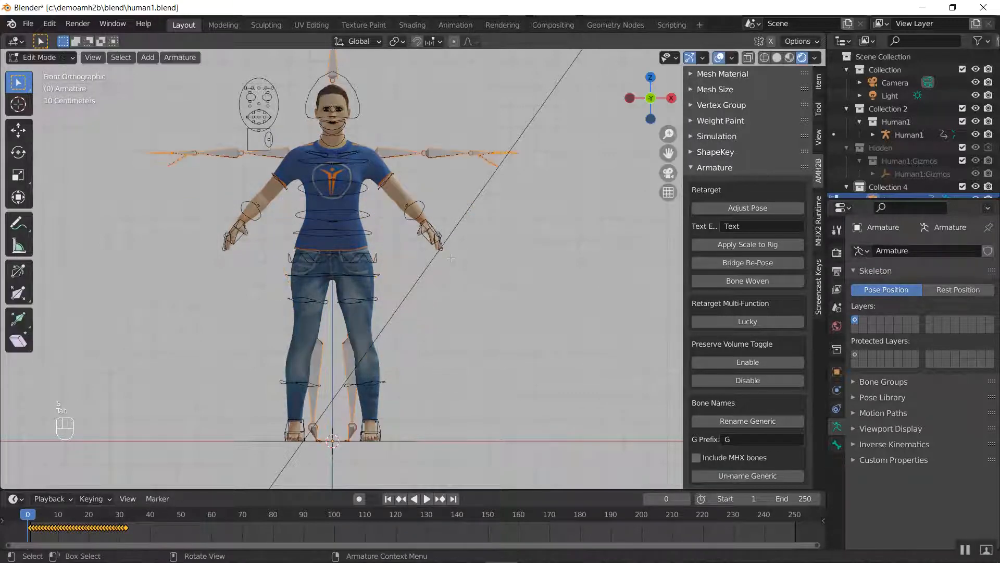
{"action": "key", "text": "Tab"}
{"action": "key", "text": "s"}
{"action": "left_click", "coordinate": [449, 267]}
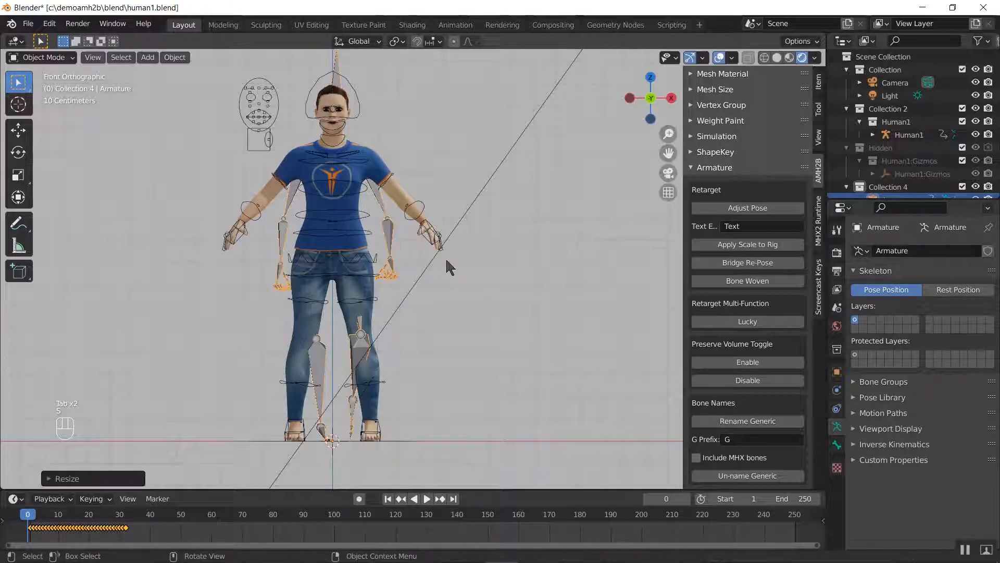
{"action": "middle_click_drag", "start_coordinate": [399, 176], "coordinate": [410, 208], "text": "shift"}
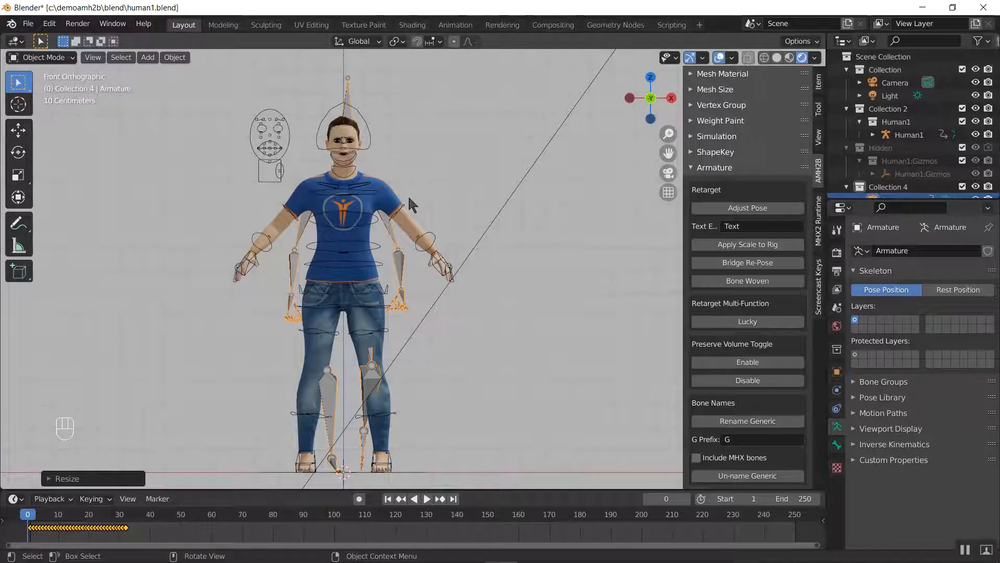
Compare the rest poses of the imported armature and the Human1 rig in Edit Mode, particularly the arm positions
{"action": "key", "text": "Tab"}
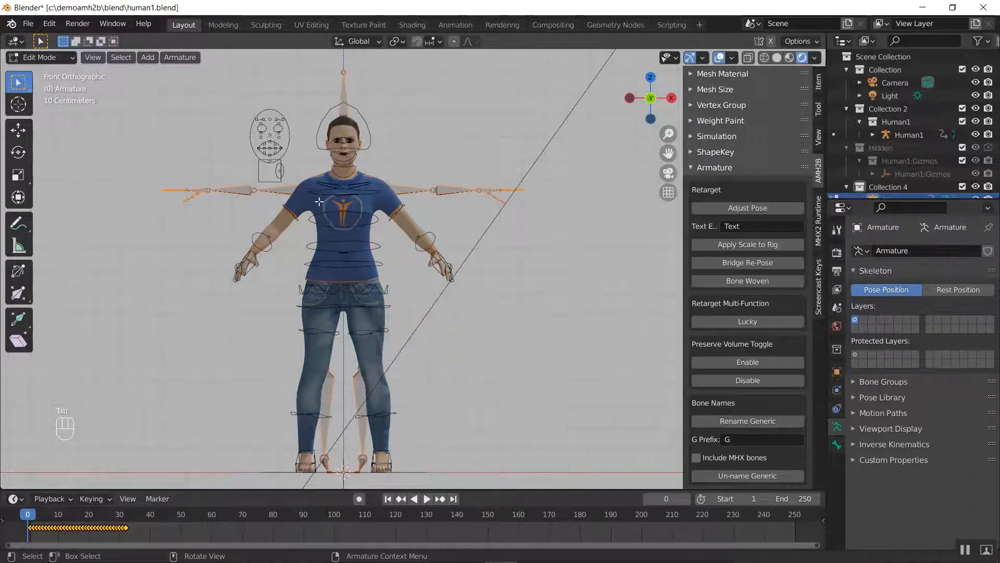
{"action": "key", "text": "Tab"}
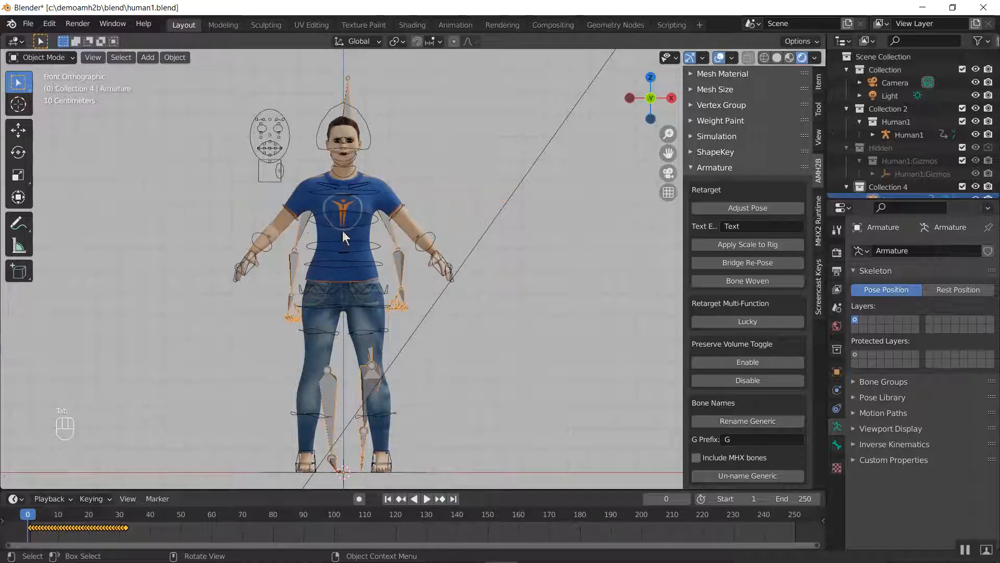
{"action": "left_click", "coordinate": [271, 150]}
{"action": "key", "text": "Tab"}
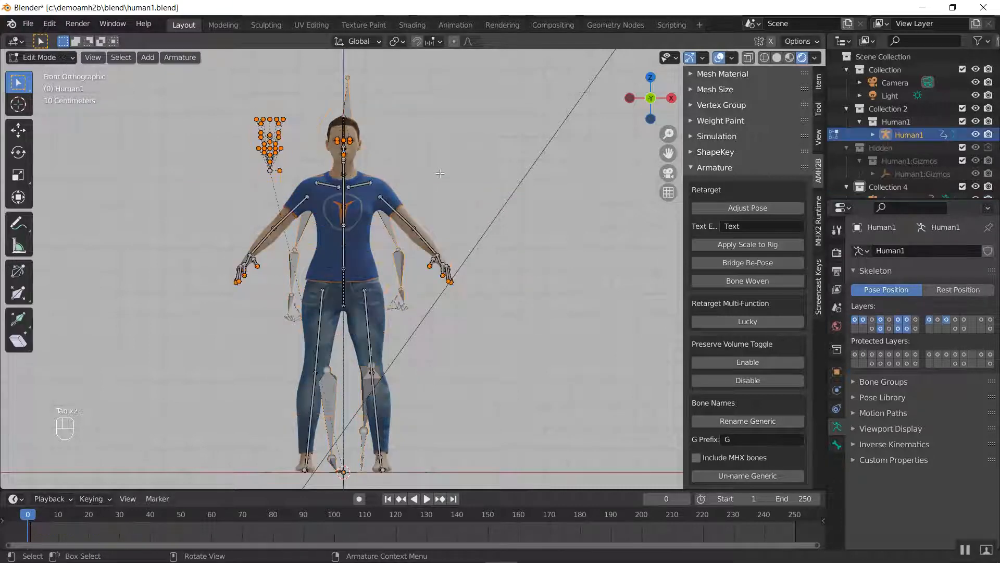
{"action": "key", "text": "a"}
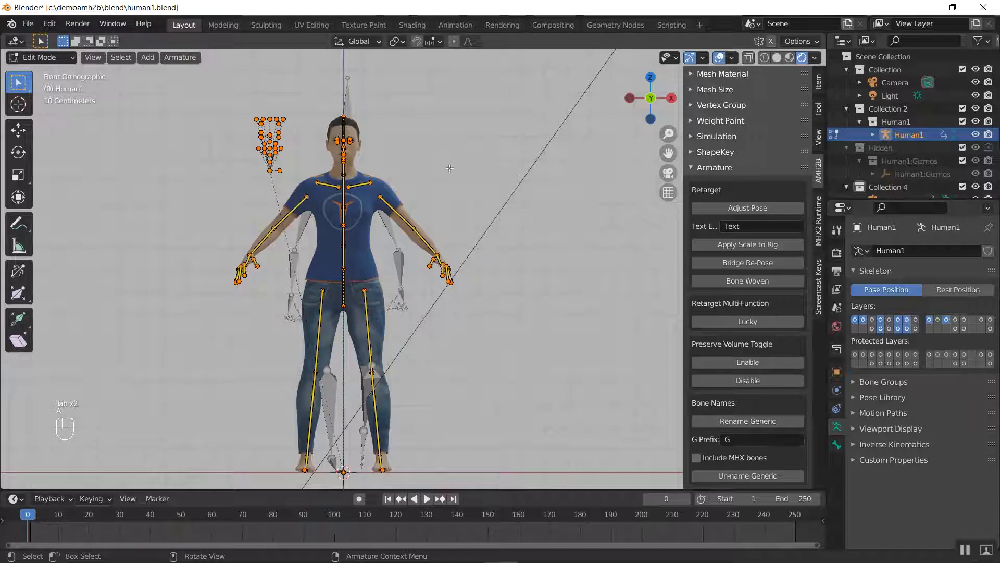
{"action": "mouse_move", "coordinate": [494, 189]}
{"action": "middle_mouse_down"}
{"action": "mouse_move", "coordinate": [542, 198]}
{"action": "mouse_move", "coordinate": [503, 206]}
{"action": "middle_mouse_up"}
{"action": "key", "text": "KP_1"}
{"action": "key", "text": "Tab"}
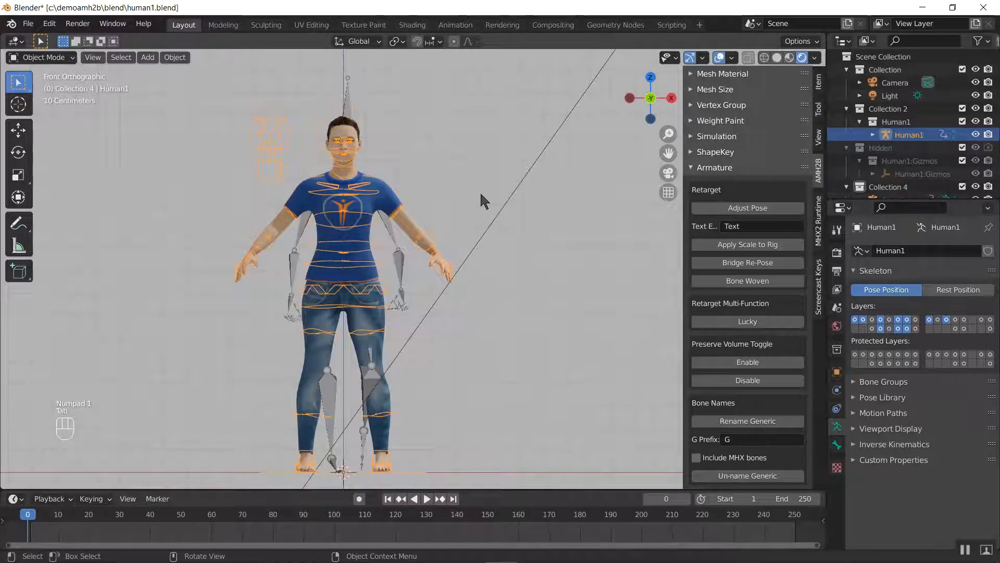
{"action": "left_click", "coordinate": [715, 167]}
{"action": "left_click", "coordinate": [711, 168]}
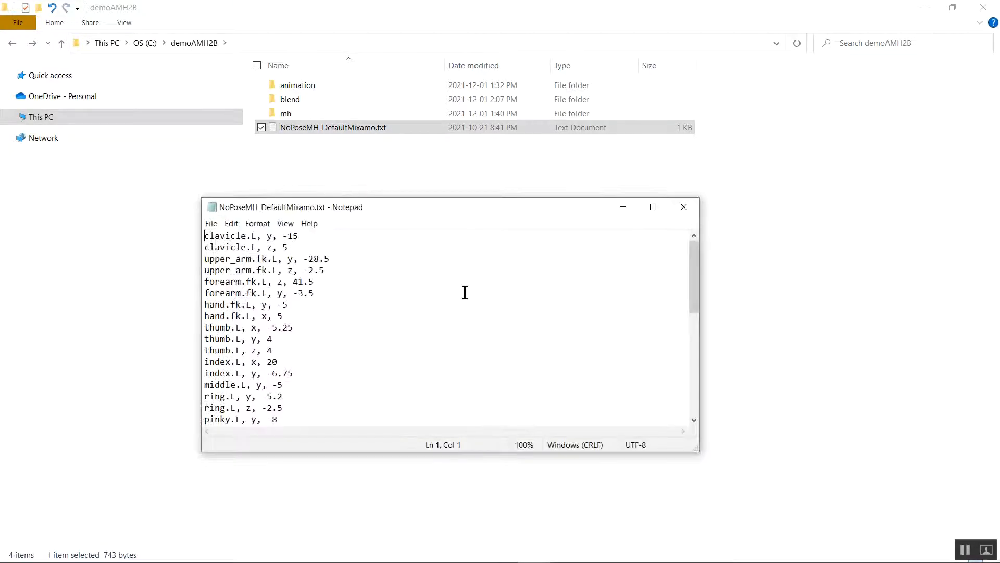
Copy all the bone rotation lines from NoPoseMH_DefaultMixamo.txt in Notepad and return to Blender
{"action": "left_click", "coordinate": [433, 281]}
{"action": "key", "text": "ctrl+a"}
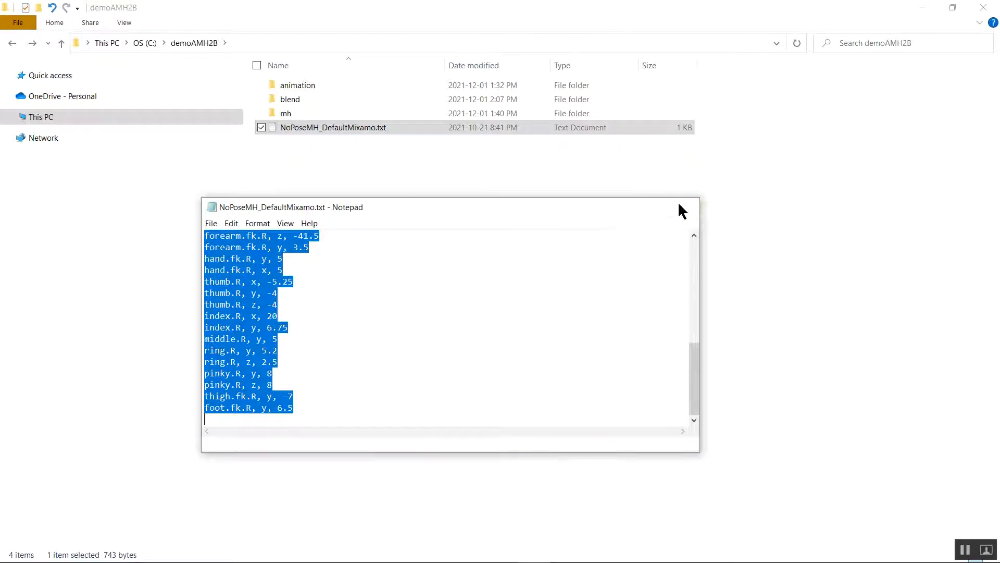
{"action": "left_click", "coordinate": [678, 207]}
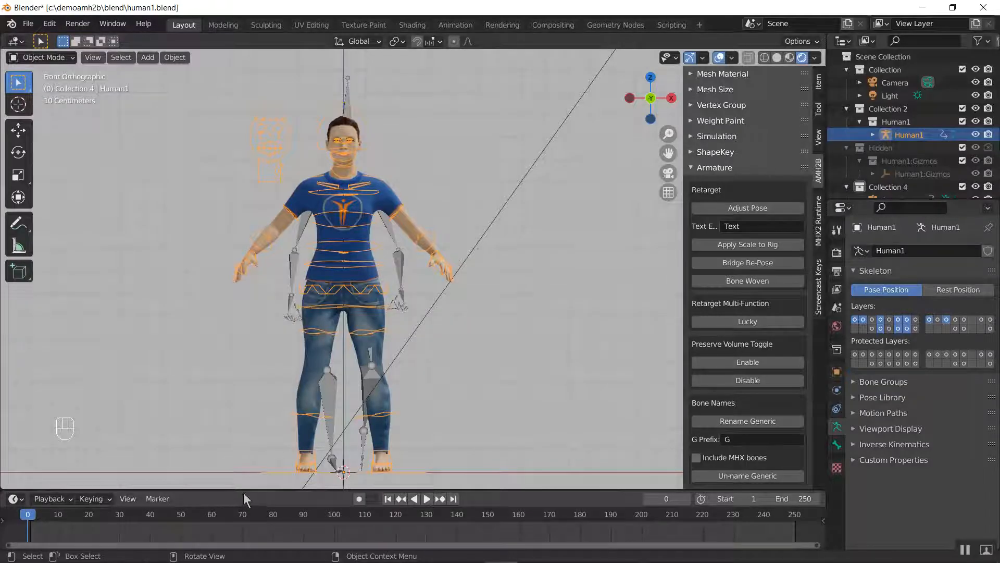
Enlarge the timeline area below the viewport and change it to a Text Editor
{"action": "left_click_drag", "start_coordinate": [240, 490], "coordinate": [284, 322]}
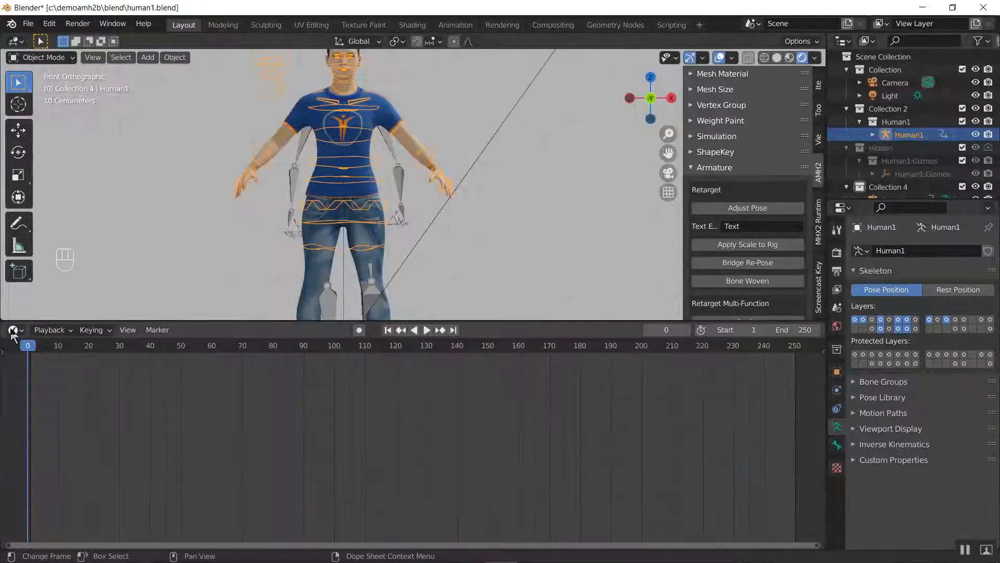
{"action": "left_click", "coordinate": [50, 329]}
{"action": "left_click", "coordinate": [157, 330]}
{"action": "left_click", "coordinate": [15, 330]}
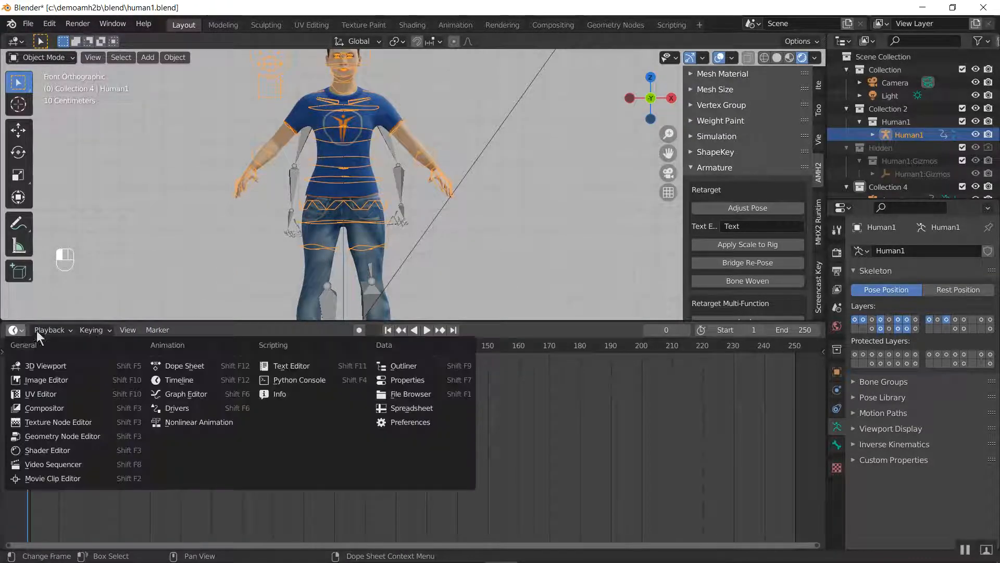
{"action": "left_click", "coordinate": [15, 330]}
{"action": "left_click", "coordinate": [16, 329]}
{"action": "left_click", "coordinate": [17, 329]}
{"action": "left_click", "coordinate": [284, 365]}
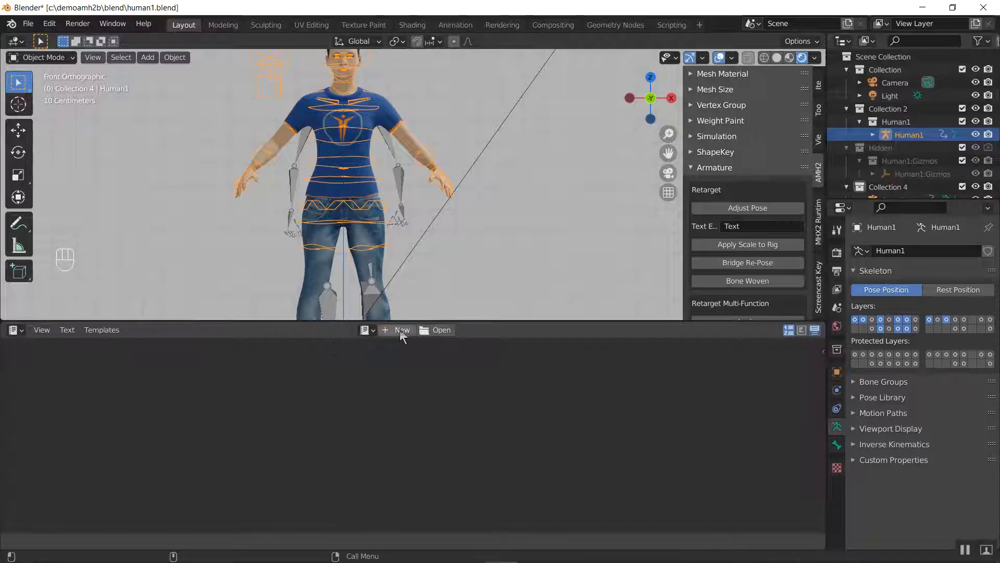
Paste the copied bone rotations into a new text block and apply AMH2B's Adjust Pose to Human1
{"action": "left_click", "coordinate": [401, 331]}
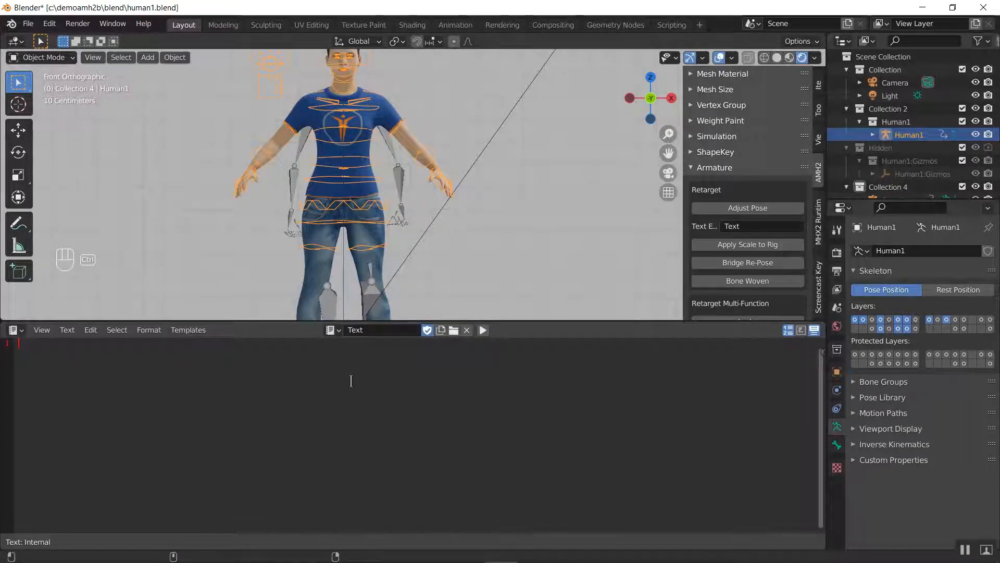
{"action": "key", "text": "ctrl+v"}
{"action": "scroll", "coordinate": [269, 416], "scroll_direction": "up", "scroll_amount": 10}
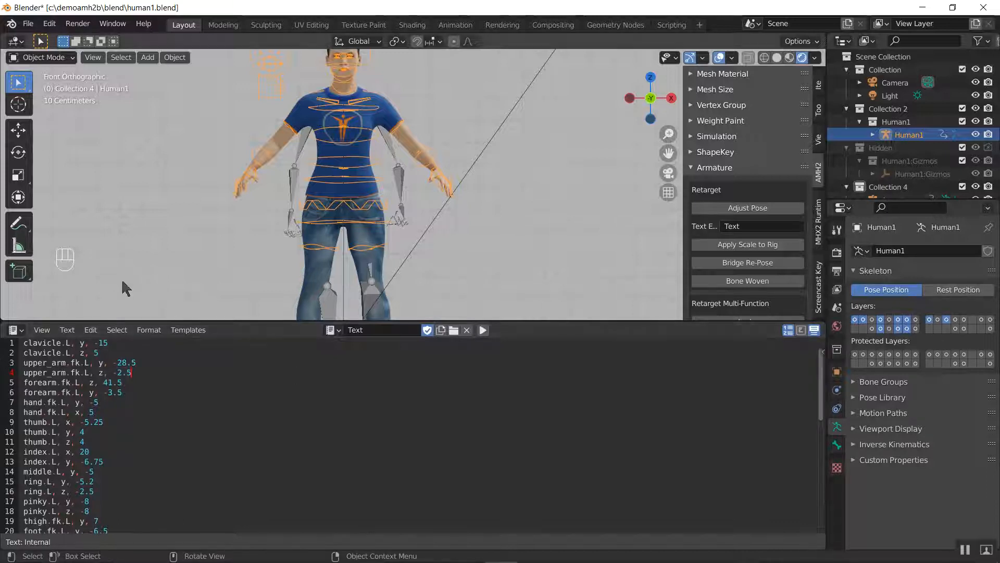
{"action": "left_click", "coordinate": [758, 207]}
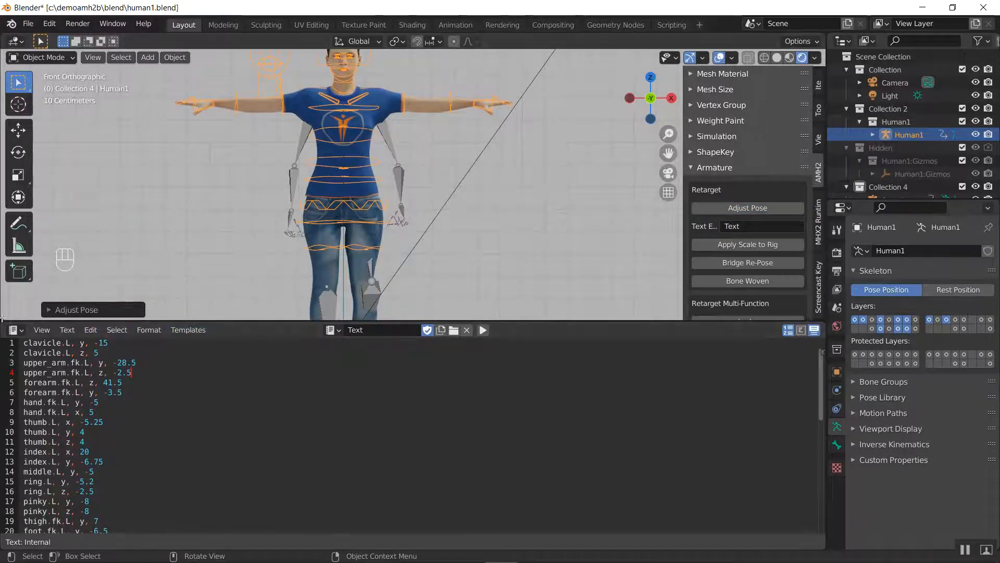
Change the Text Editor area back to a Timeline and shrink it to enlarge the viewport
{"action": "left_click", "coordinate": [68, 329]}
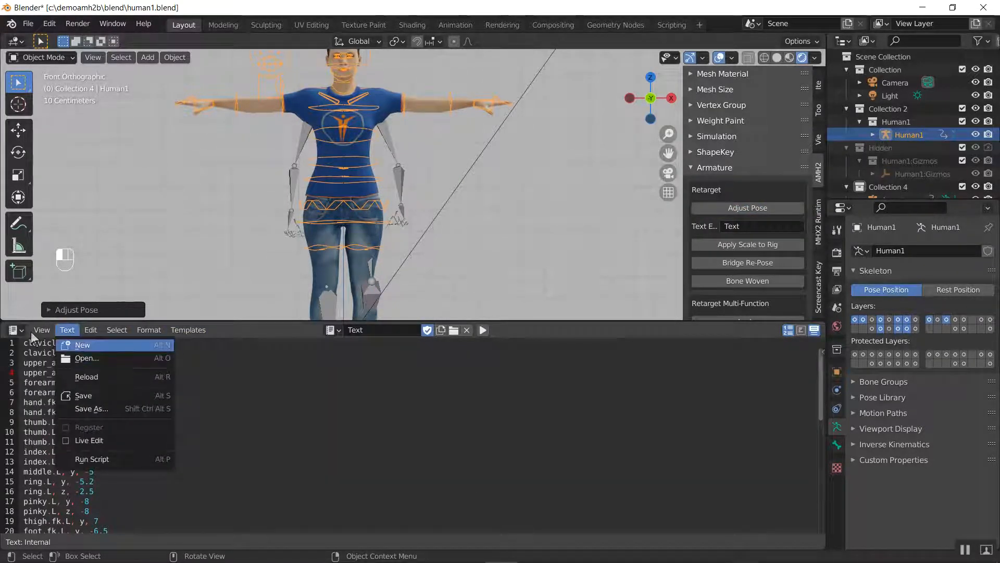
{"action": "left_click", "coordinate": [15, 329]}
{"action": "left_click", "coordinate": [171, 381]}
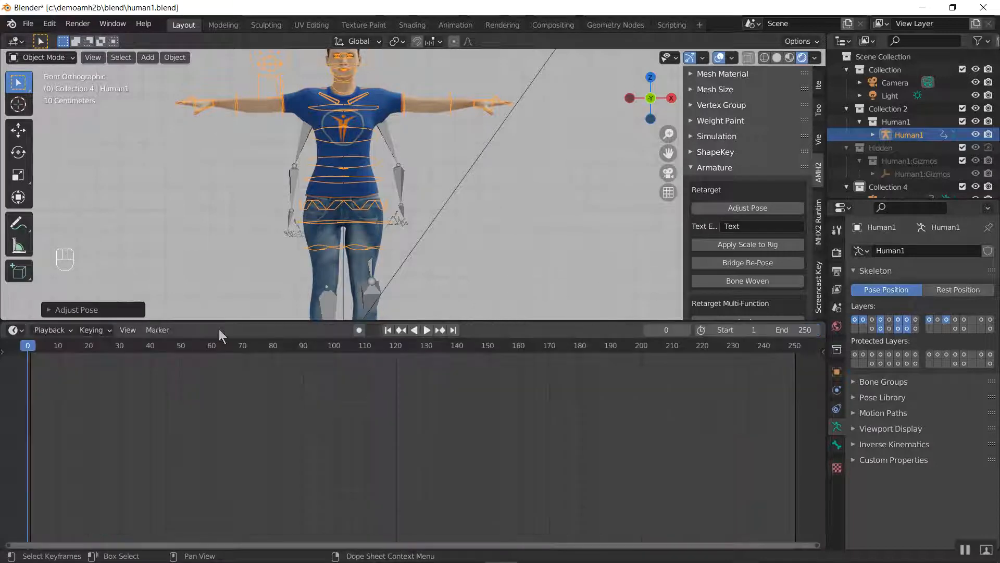
{"action": "left_click_drag", "start_coordinate": [230, 320], "coordinate": [231, 466]}
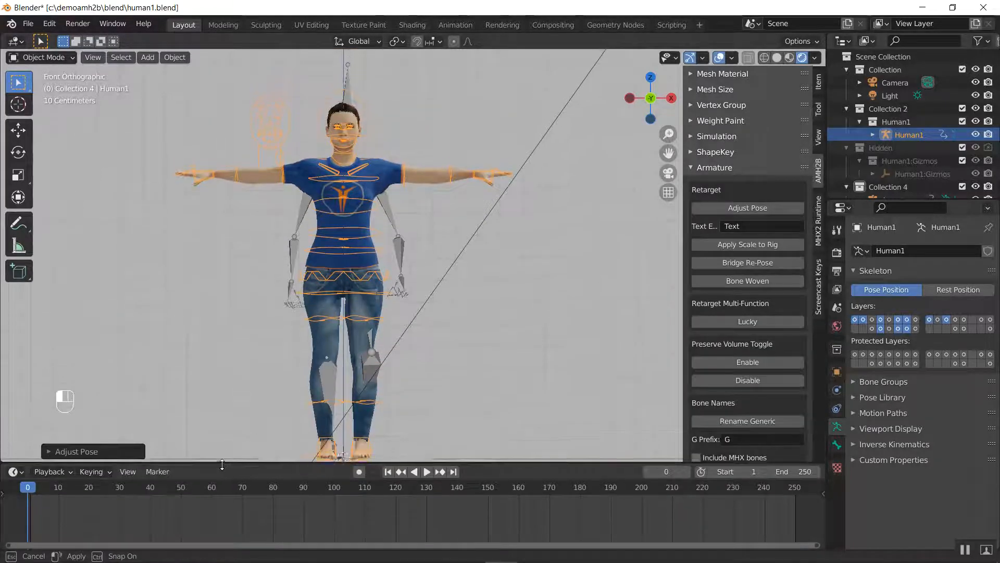
Inspect Human1's adjusted arm and body pose up close from the front and from an angle
{"action": "scroll", "coordinate": [379, 307], "scroll_direction": "up", "scroll_amount": 2}
{"action": "middle_click_drag", "start_coordinate": [379, 307], "coordinate": [363, 257]}
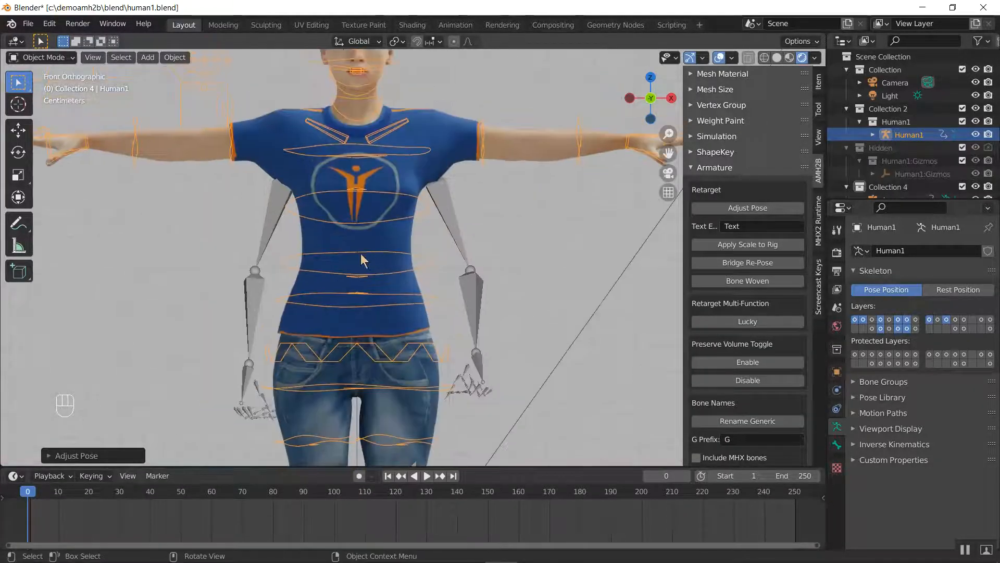
{"action": "scroll", "coordinate": [363, 256], "scroll_direction": "down", "scroll_amount": 4}
{"action": "middle_click_drag", "start_coordinate": [323, 301], "coordinate": [416, 298]}
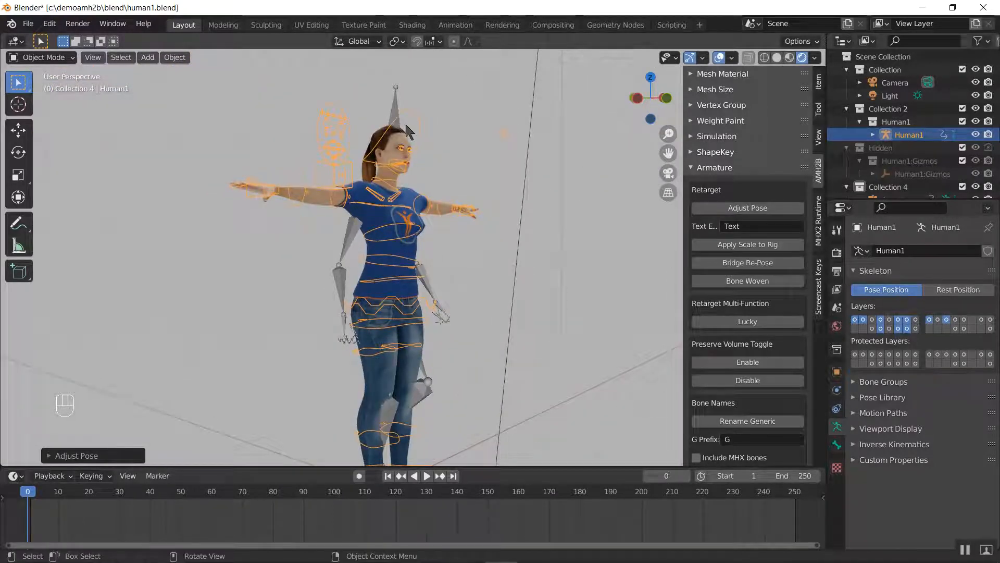
Hide the Collection containing the camera and light, and select all objects in the scene
{"action": "key", "text": "a"}
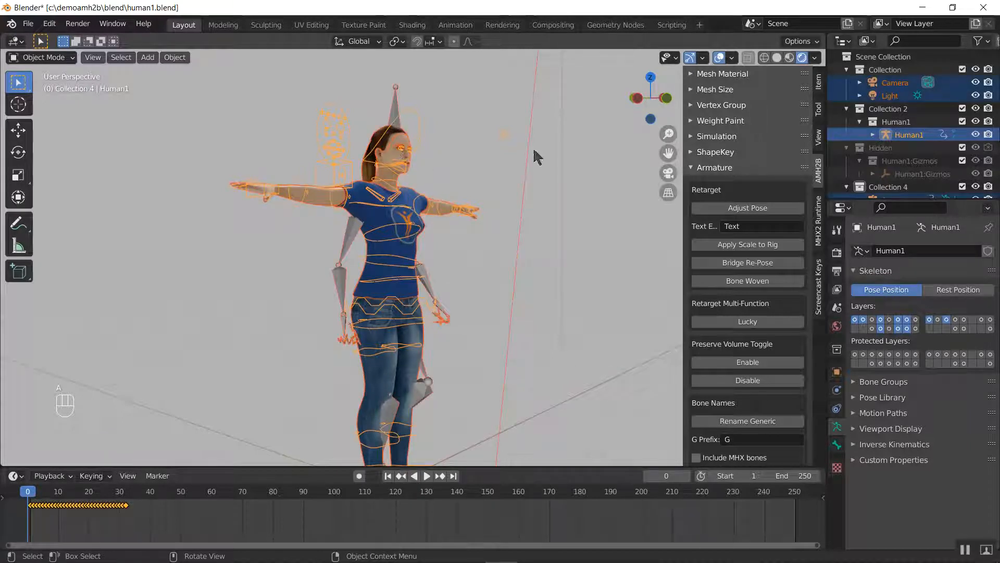
{"action": "left_click", "coordinate": [976, 69]}
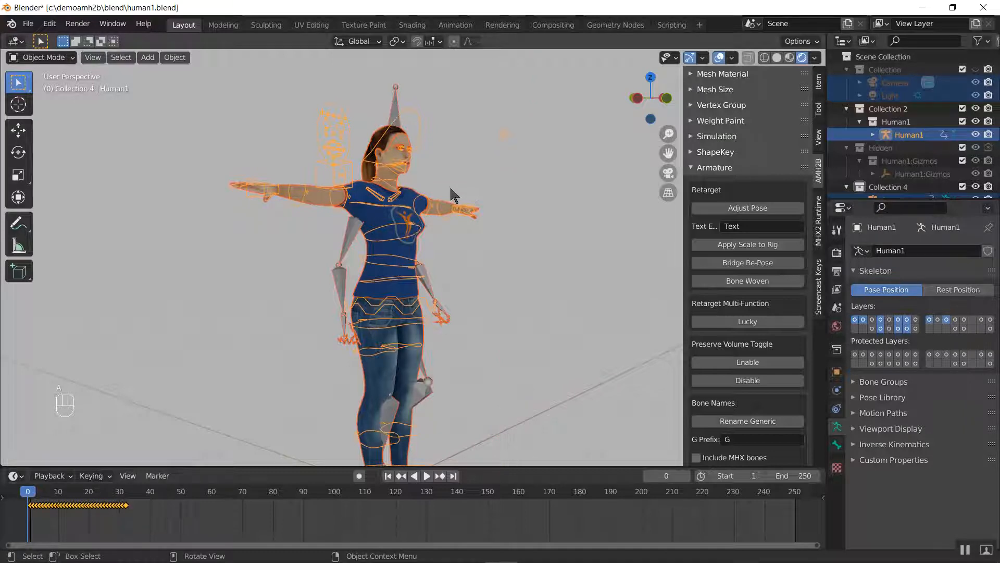
{"action": "key", "text": "a"}
{"action": "key", "text": "a"}
{"action": "key", "text": "a"}
Keep the Mixamo armature in the selection and make the Human1 rig the active object
{"action": "middle_click_drag", "start_coordinate": [456, 171], "coordinate": [418, 178]}
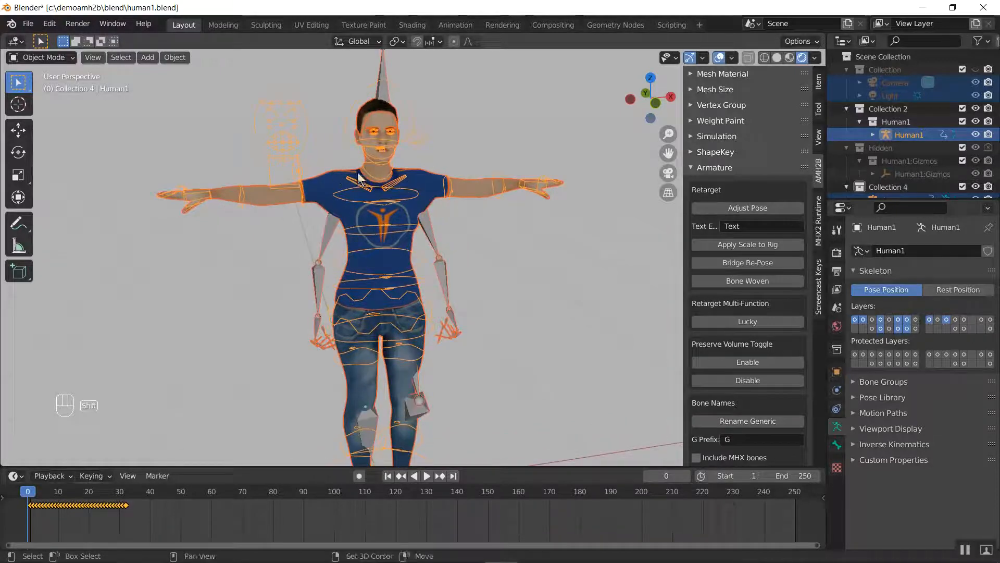
{"action": "scroll", "coordinate": [419, 223], "scroll_direction": "up", "scroll_amount": 5}
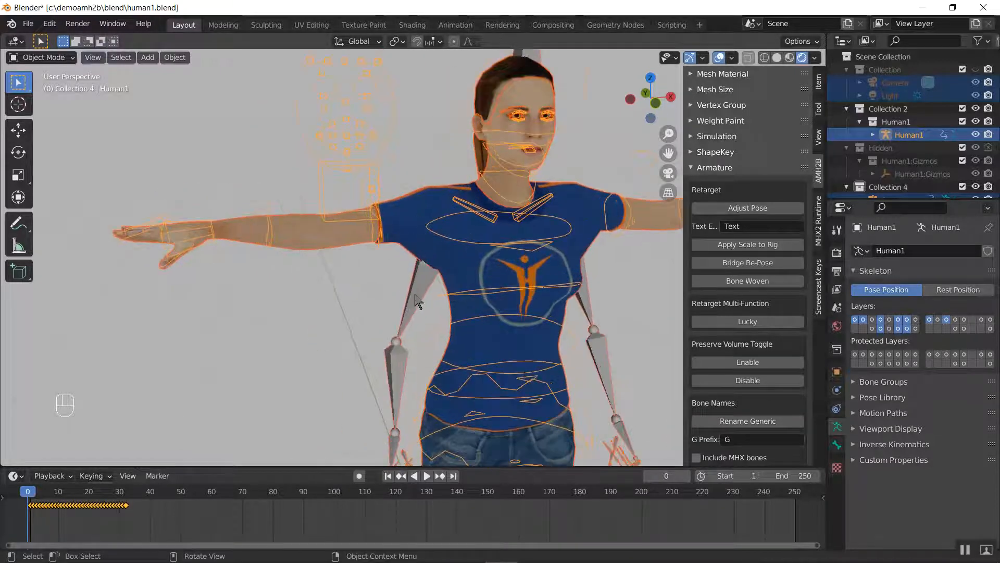
{"action": "left_click", "coordinate": [400, 248], "text": "shift"}
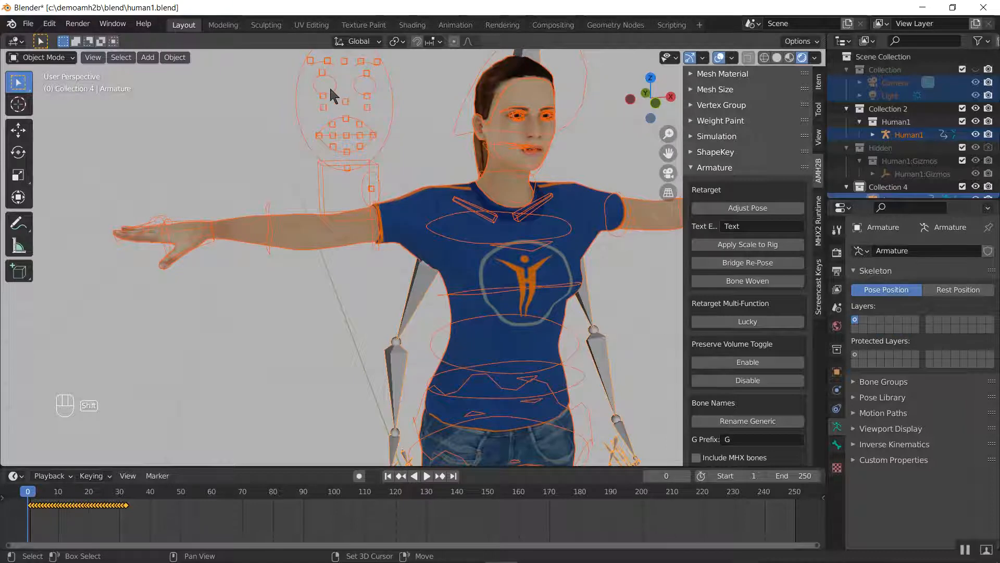
{"action": "left_click", "coordinate": [325, 79], "text": "shift"}
{"action": "scroll", "coordinate": [484, 219], "scroll_direction": "down", "scroll_amount": 1}
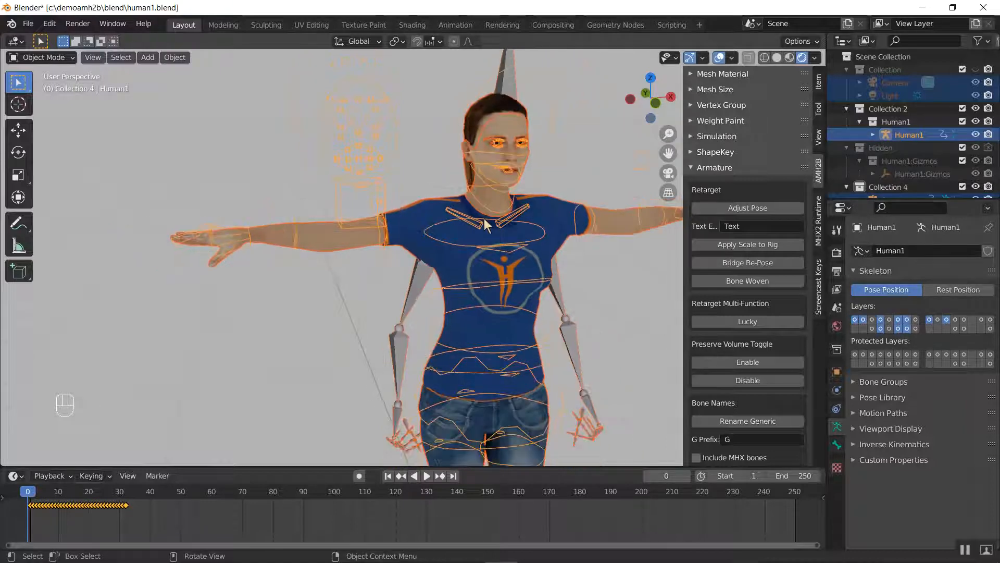
Switch the viewport shading to wireframe and then to solid
{"action": "key", "text": "z"}
{"action": "left_click", "coordinate": [462, 182]}
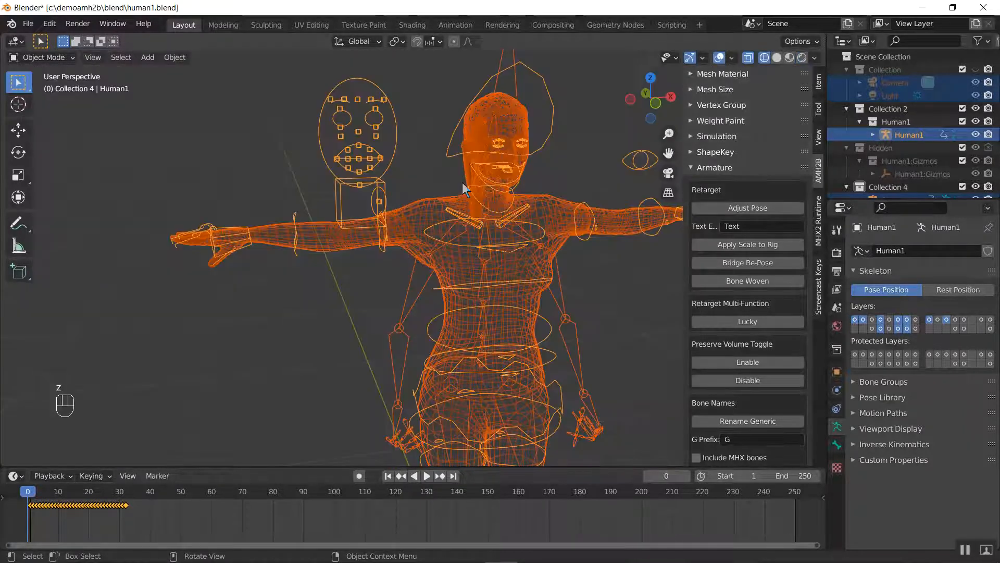
{"action": "key", "text": "z"}
{"action": "left_click", "coordinate": [536, 186]}
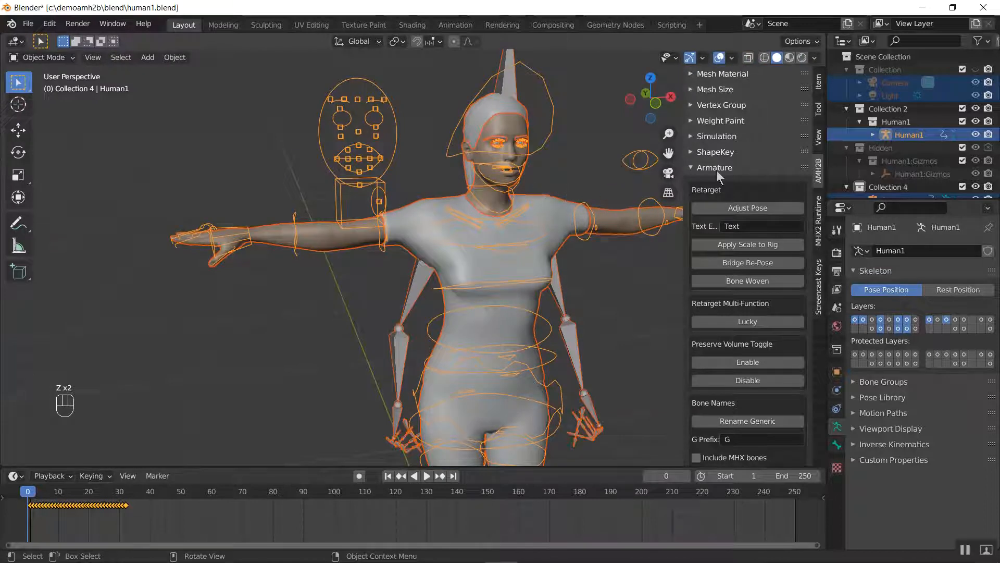
Try AMH2B's Lucky retarget on the selected armatures and meshes, then undo it
{"action": "left_click", "coordinate": [709, 167]}
{"action": "left_click", "coordinate": [710, 167]}
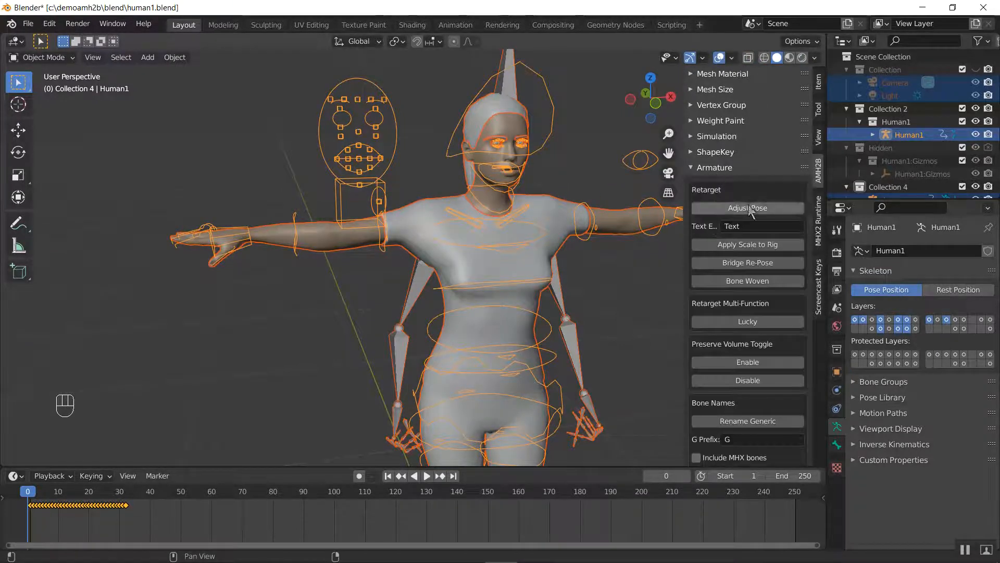
{"action": "scroll", "coordinate": [749, 208], "scroll_direction": "down", "scroll_amount": 2}
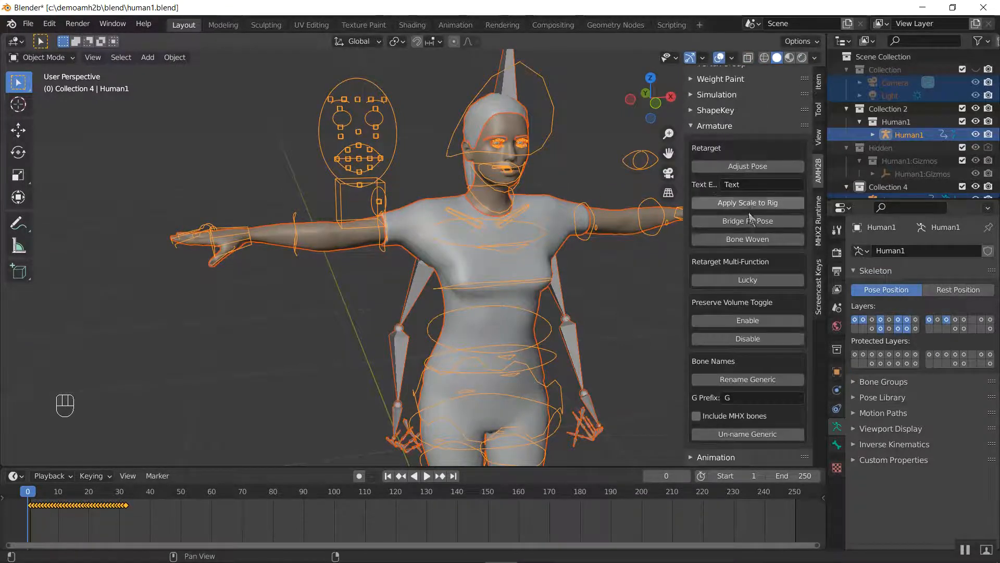
{"action": "left_click", "coordinate": [741, 279]}
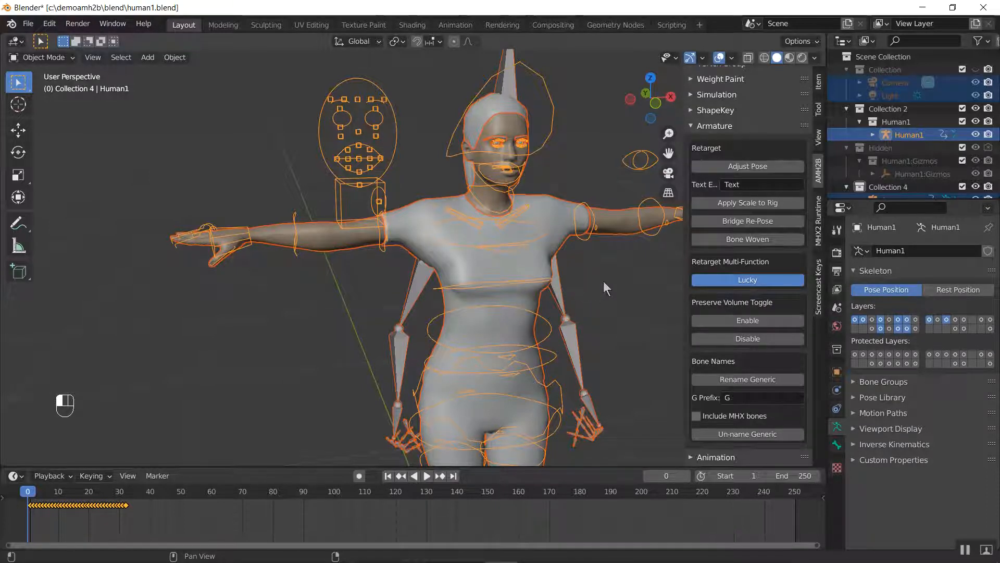
{"action": "middle_click_drag", "start_coordinate": [619, 281], "coordinate": [493, 260], "text": "shift"}
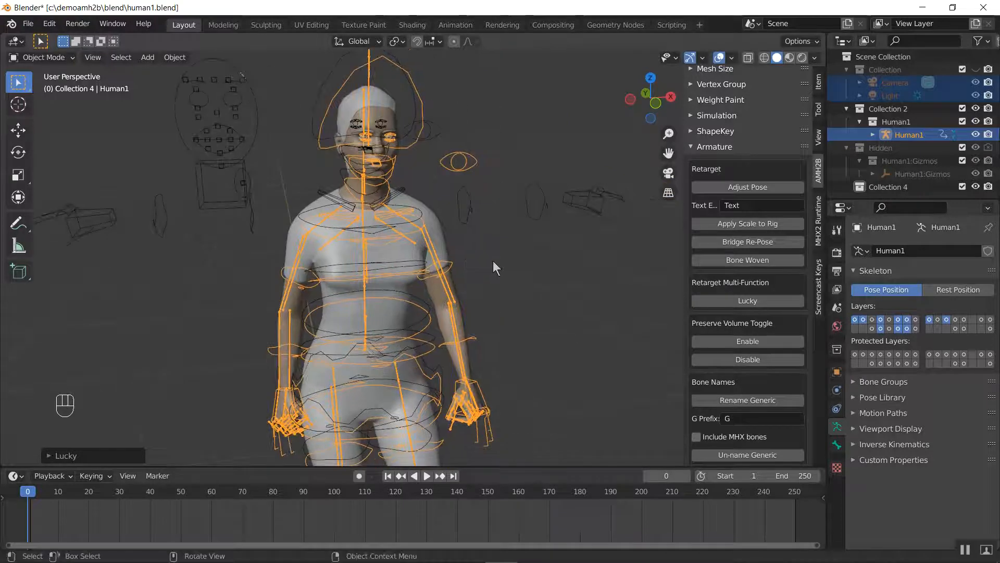
{"action": "key", "text": "ctrl+z"}
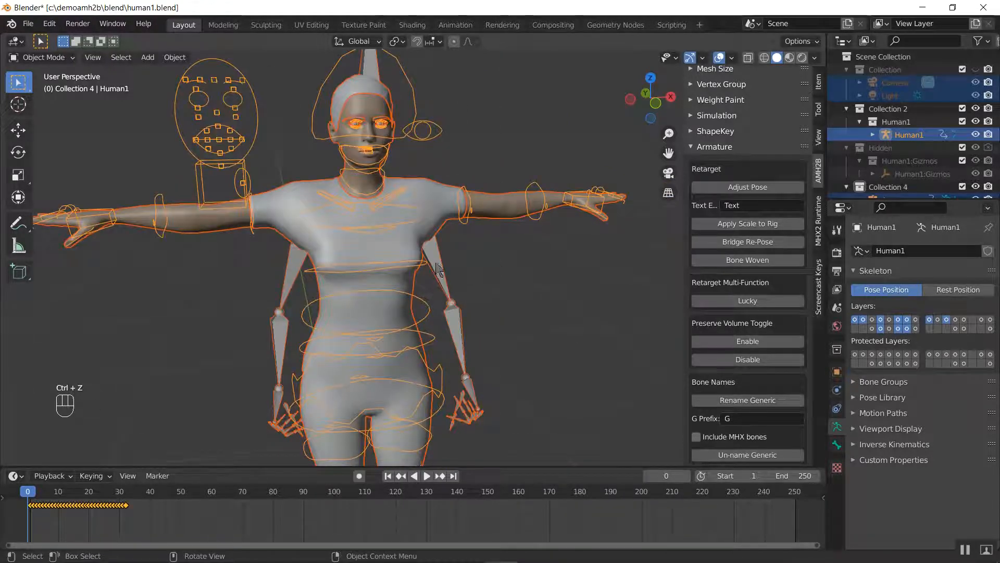
Select only the Human1 rig and snap its left and right arms and legs to IK with the MHX FK/IK Switch
{"action": "left_click", "coordinate": [214, 88]}
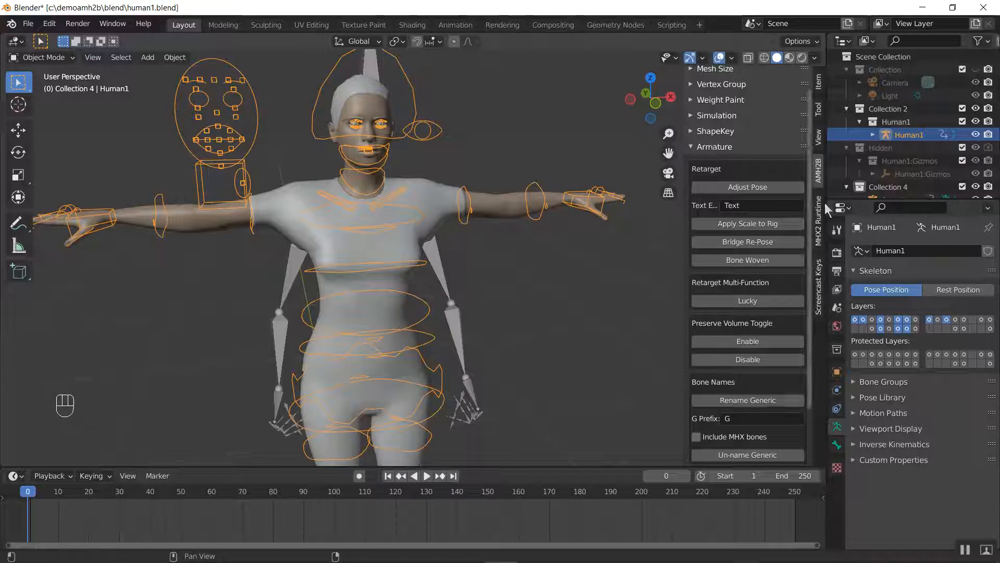
{"action": "left_click", "coordinate": [819, 219]}
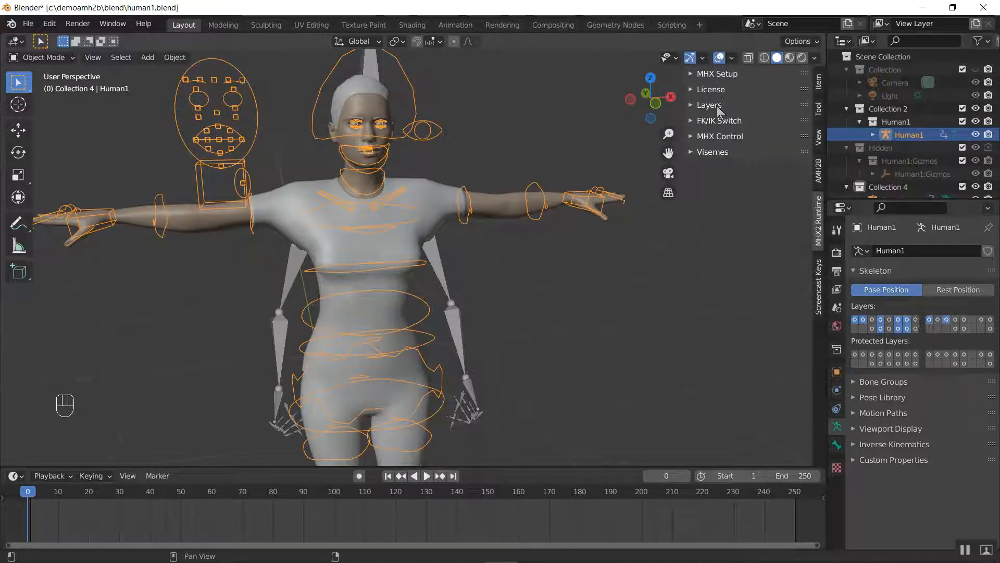
{"action": "left_click", "coordinate": [718, 122]}
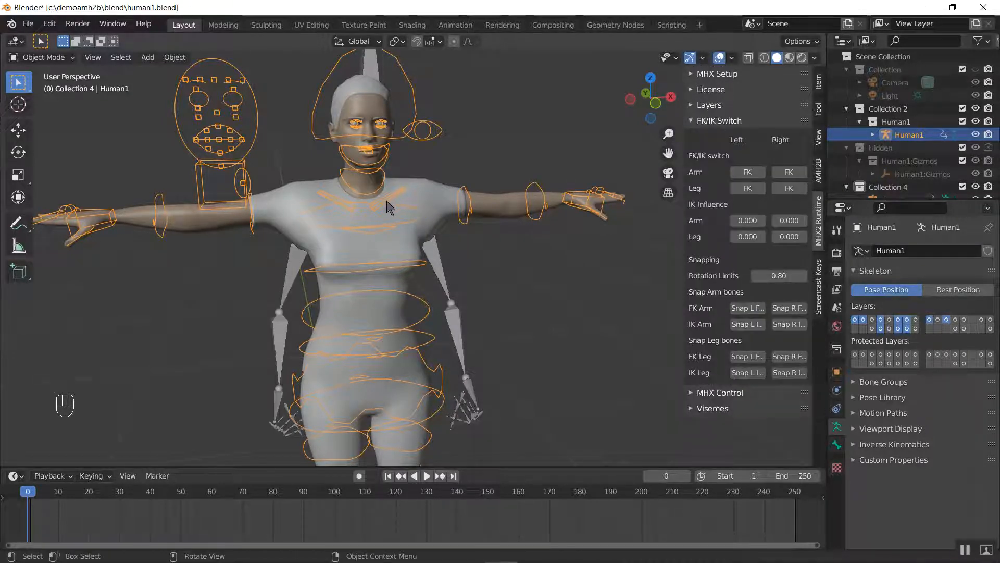
{"action": "middle_click_drag", "start_coordinate": [188, 180], "coordinate": [230, 192]}
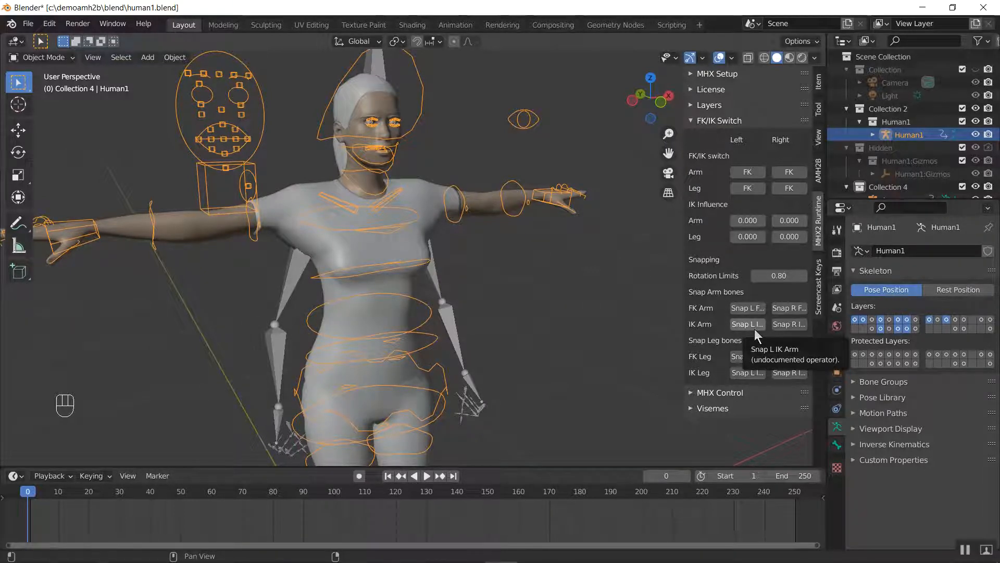
{"action": "left_click", "coordinate": [755, 327]}
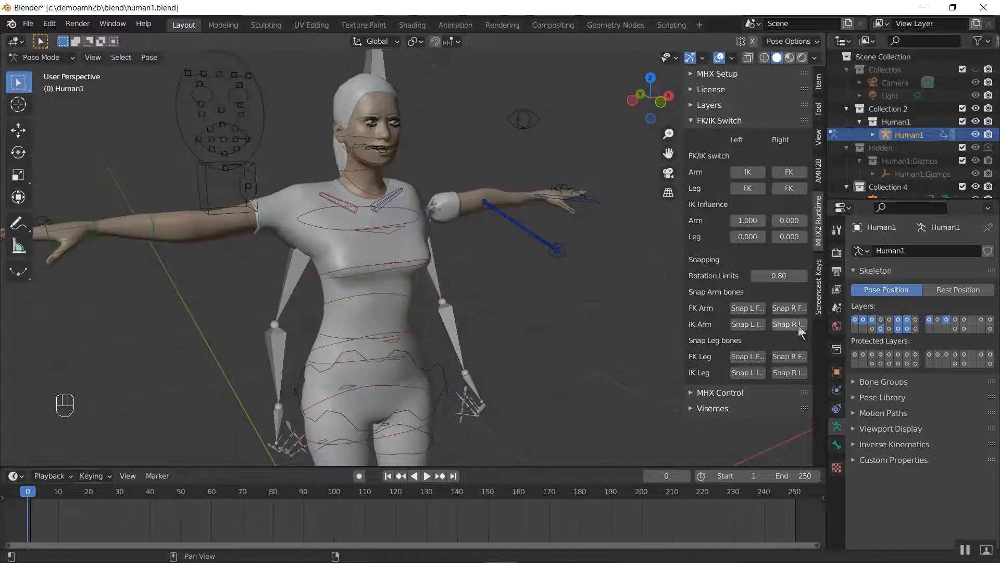
{"action": "left_click", "coordinate": [798, 324]}
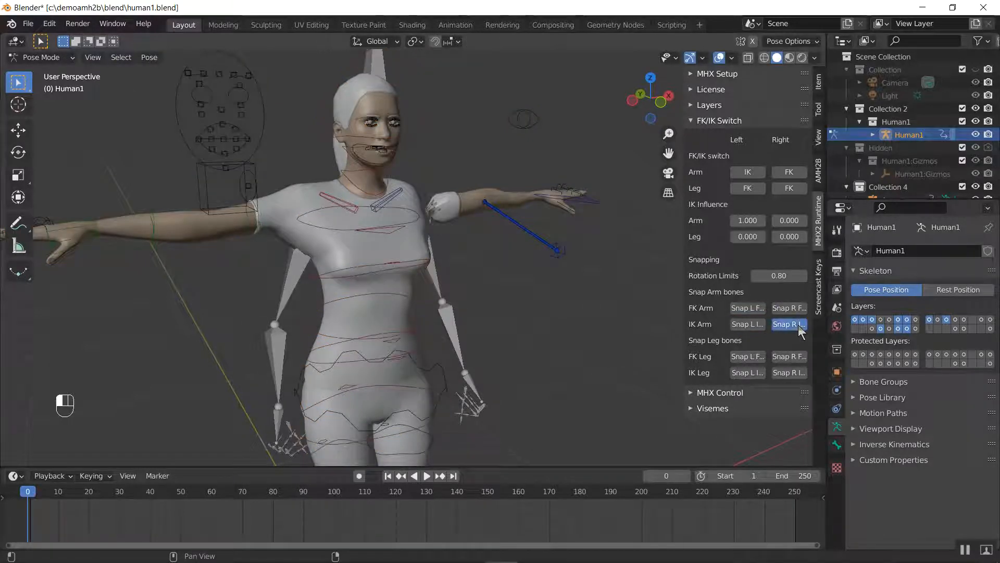
{"action": "left_click", "coordinate": [748, 373]}
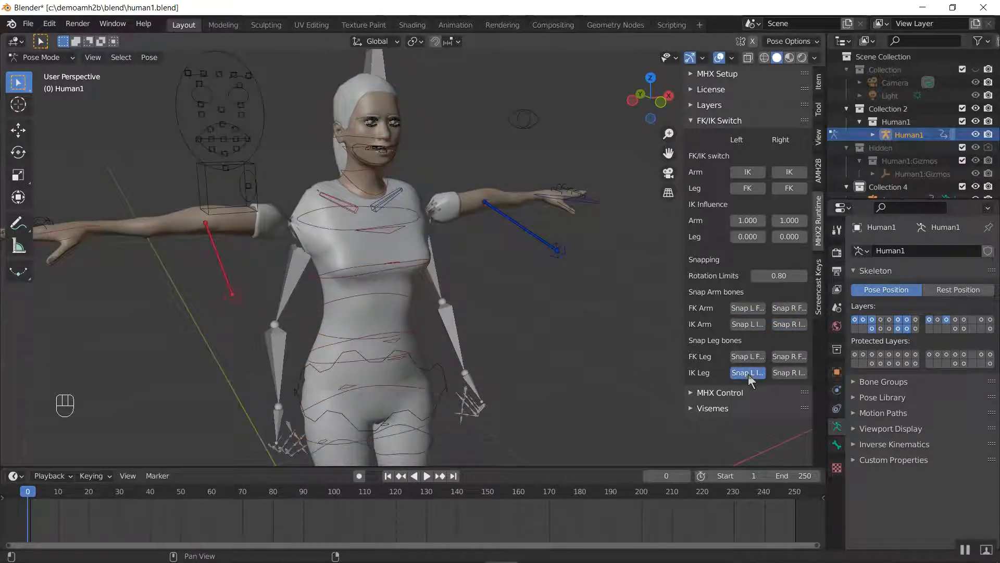
{"action": "left_click", "coordinate": [792, 373]}
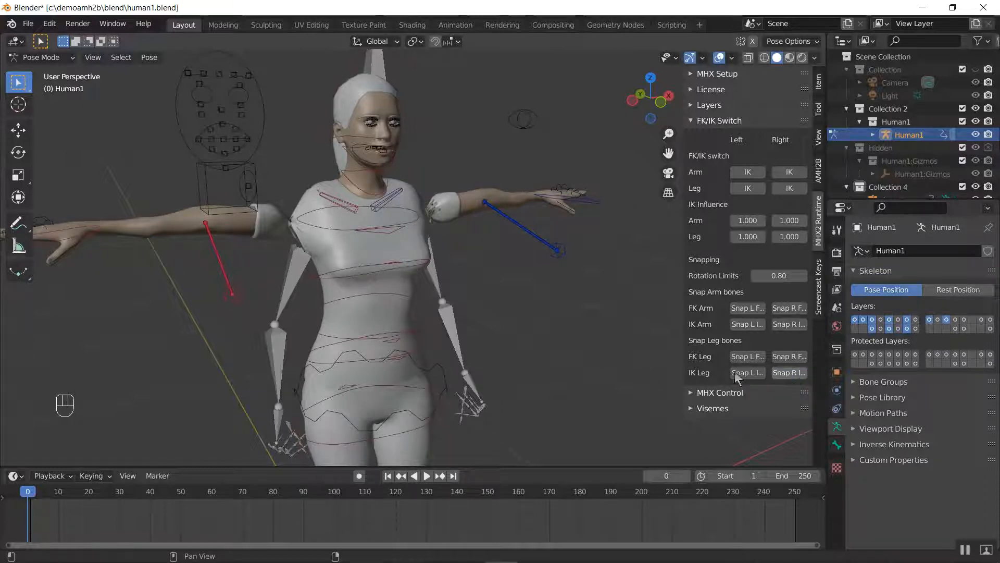
Select the left and right elbow IK targets and move them along global Y to behind Human1's back
{"action": "scroll", "coordinate": [307, 346], "scroll_direction": "down", "scroll_amount": 4}
{"action": "middle_click_drag", "start_coordinate": [307, 345], "coordinate": [418, 251]}
{"action": "left_click", "coordinate": [414, 176]}
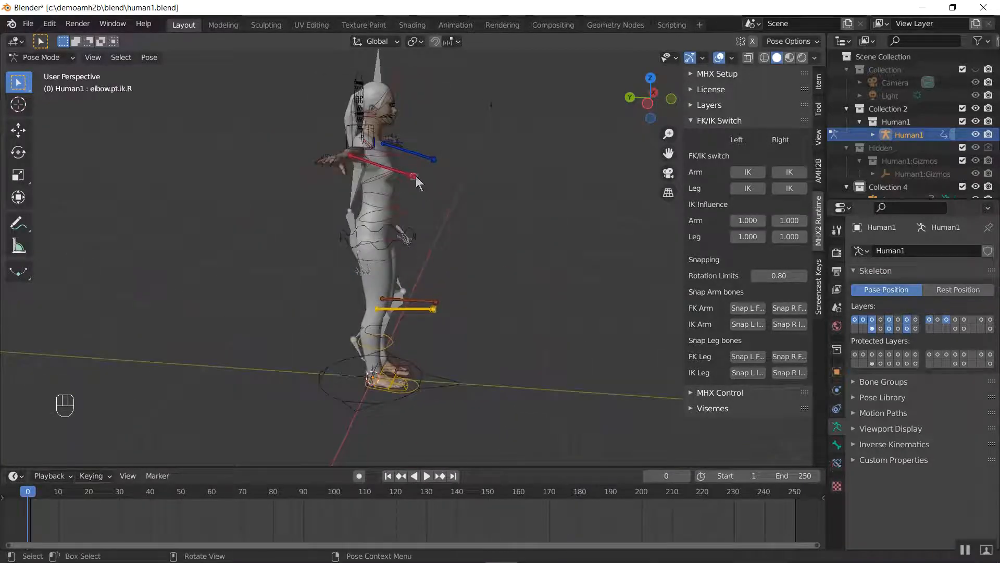
{"action": "left_click", "coordinate": [434, 160]}
{"action": "scroll", "coordinate": [423, 243], "scroll_direction": "up", "scroll_amount": 4}
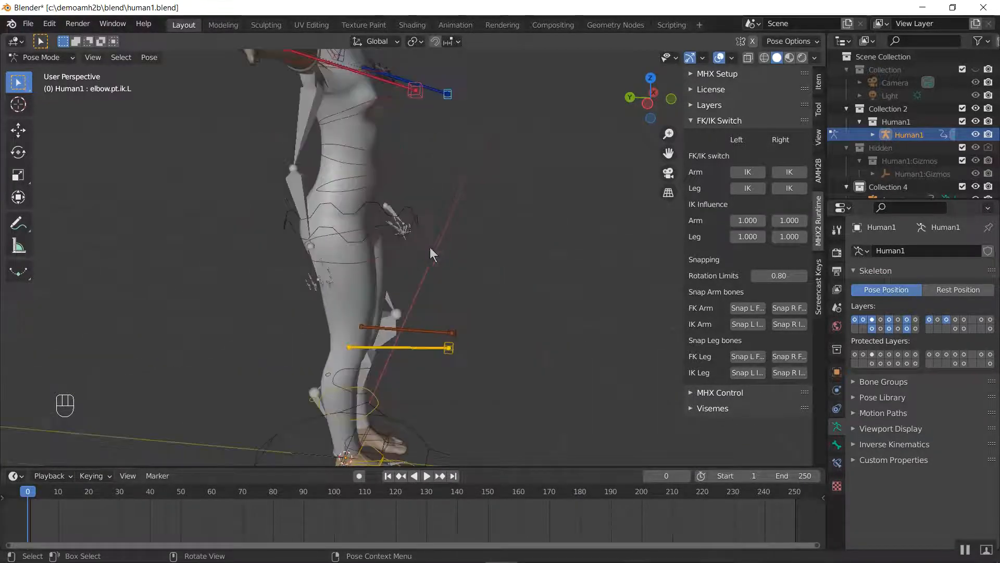
{"action": "scroll", "coordinate": [473, 246], "scroll_direction": "down", "scroll_amount": 2}
{"action": "mouse_move", "coordinate": [465, 243]}
{"action": "middle_mouse_down", "text": "shift"}
{"action": "mouse_move", "coordinate": [506, 244]}
{"action": "mouse_move", "coordinate": [483, 240]}
{"action": "middle_mouse_up", "text": "shift"}
{"action": "key", "text": "g"}
{"action": "key", "text": "y"}
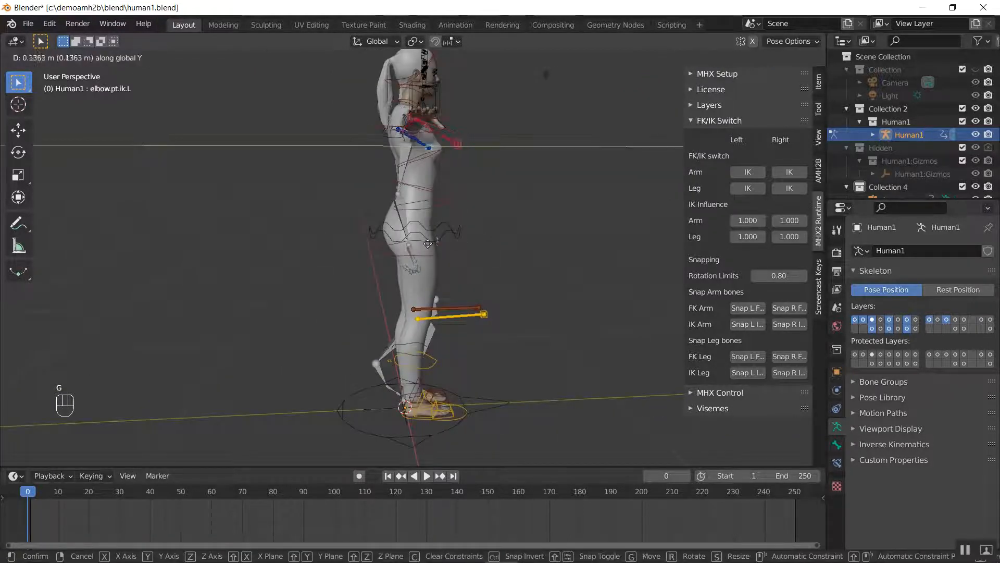
{"action": "left_click", "coordinate": [356, 248]}
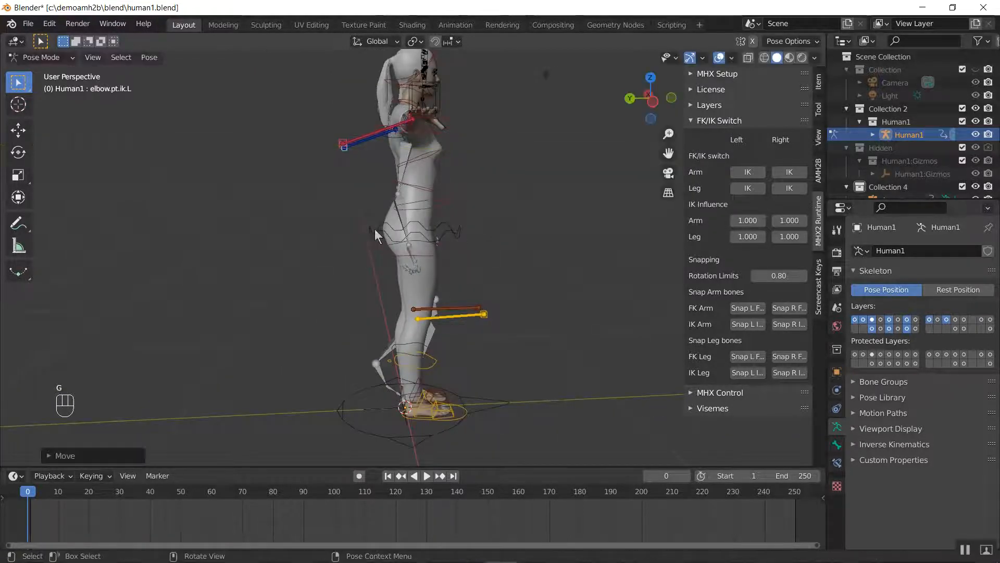
Raise both elbow IK targets along global Z to about arm height in the right side view
{"action": "key", "text": "KP_3"}
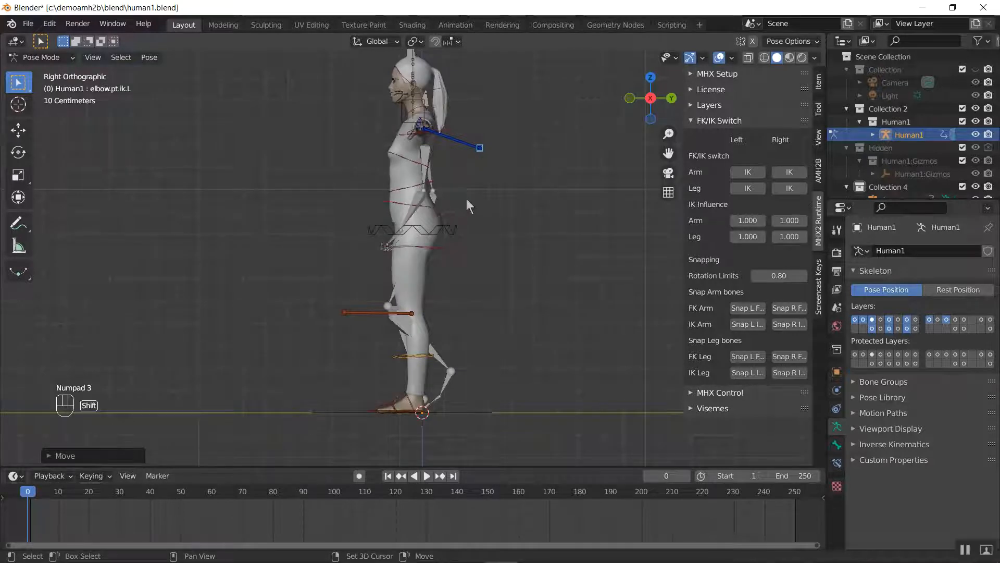
{"action": "middle_click_drag", "start_coordinate": [466, 199], "coordinate": [442, 267], "text": "shift"}
{"action": "key", "text": "g"}
{"action": "key", "text": "z"}
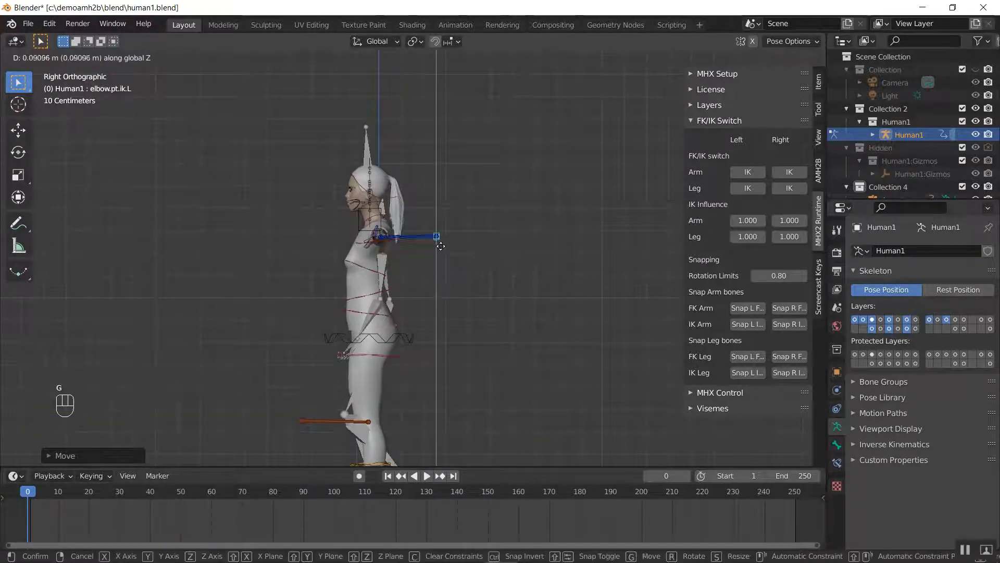
{"action": "left_click", "coordinate": [427, 260]}
{"action": "scroll", "coordinate": [418, 271], "scroll_direction": "up", "scroll_amount": 5}
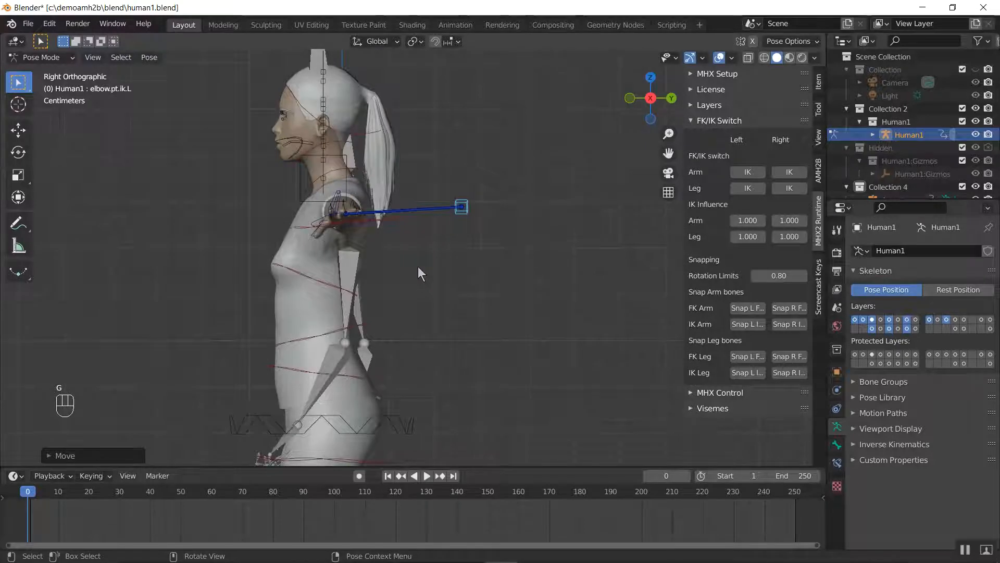
Inspect the elbow and knee IK targets against Human1's arms and legs from the side, front and at an angle
{"action": "middle_click_drag", "start_coordinate": [339, 314], "coordinate": [640, 217], "text": "shift"}
{"action": "middle_click_drag", "start_coordinate": [392, 343], "coordinate": [533, 310]}
{"action": "key", "text": "KP_3"}
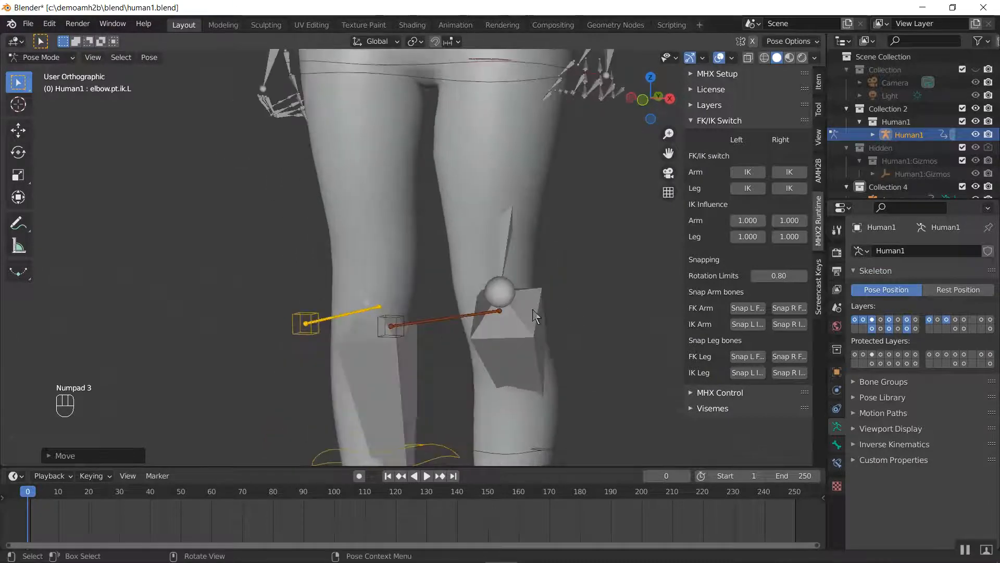
{"action": "middle_click_drag", "start_coordinate": [543, 239], "coordinate": [237, 475], "text": "shift"}
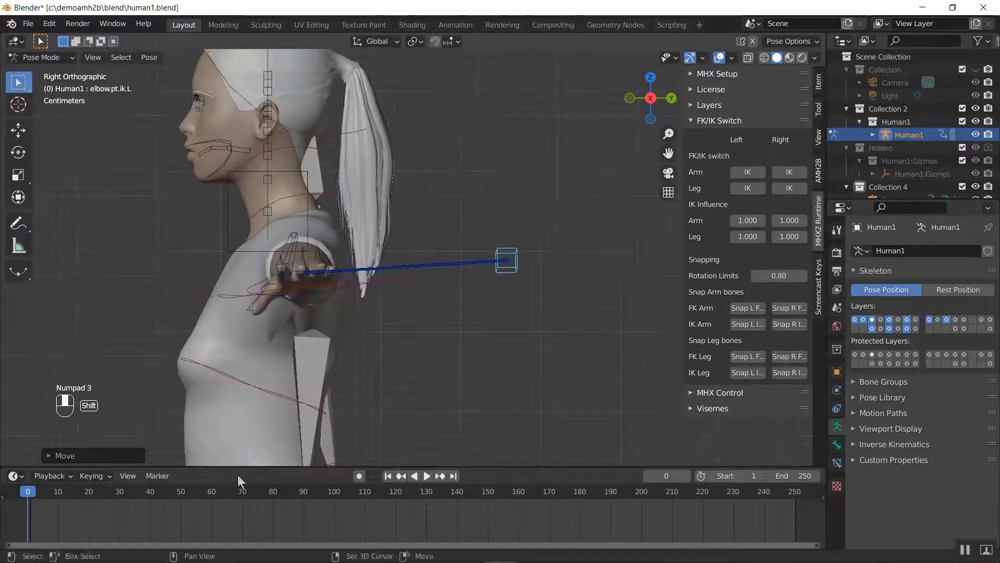
{"action": "mouse_move", "coordinate": [363, 338]}
{"action": "middle_mouse_down"}
{"action": "mouse_move", "coordinate": [320, 293]}
{"action": "mouse_move", "coordinate": [380, 286]}
{"action": "middle_mouse_up"}
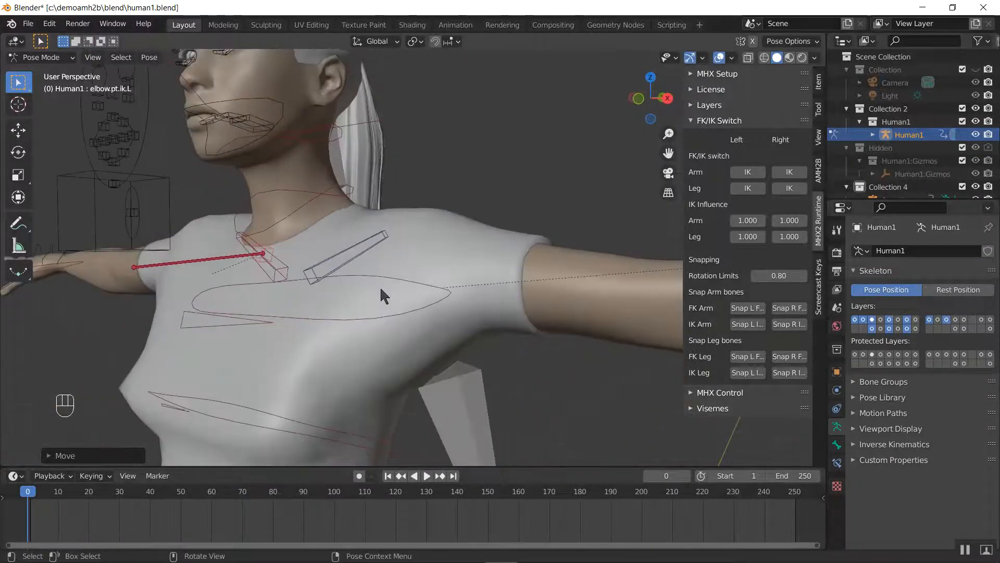
{"action": "key", "text": "KP_1"}
{"action": "key", "text": "KP_3"}
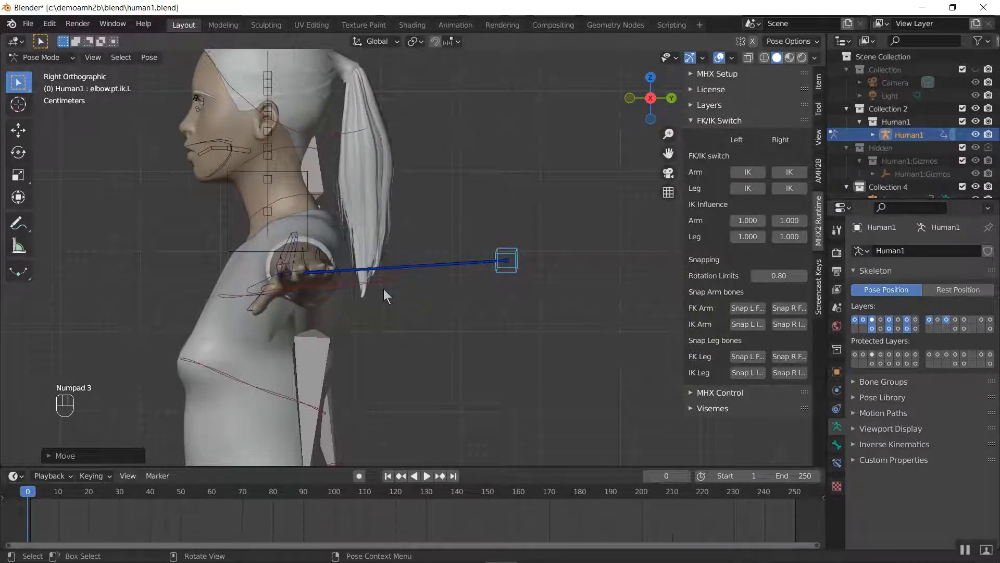
{"action": "scroll", "coordinate": [508, 258], "scroll_direction": "down", "scroll_amount": 2}
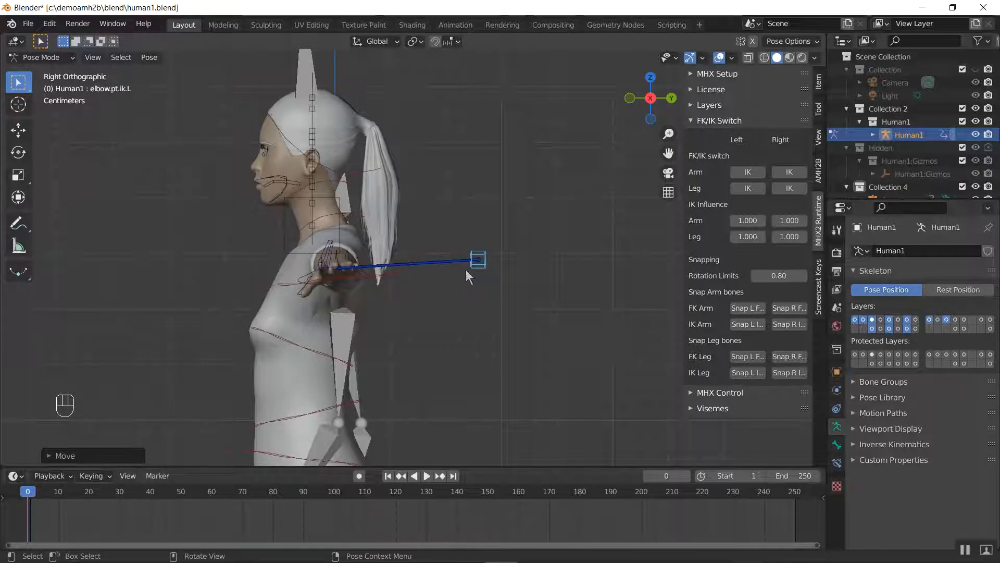
{"action": "middle_click_drag", "start_coordinate": [483, 252], "coordinate": [547, 267]}
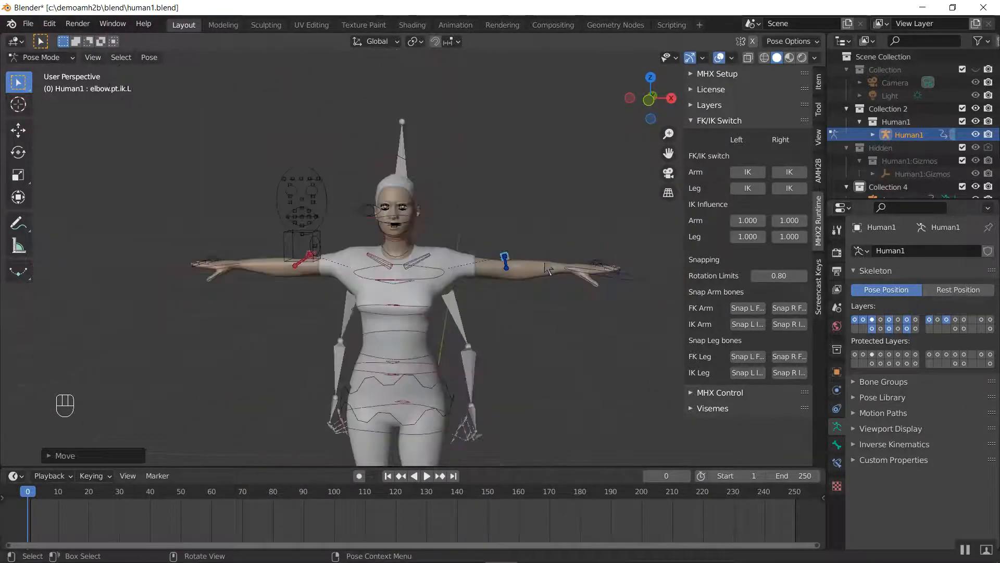
Return to Object Mode, select all visible objects and run AMH2B's Lucky retarget function
{"action": "key", "text": "ctrl+Tab"}
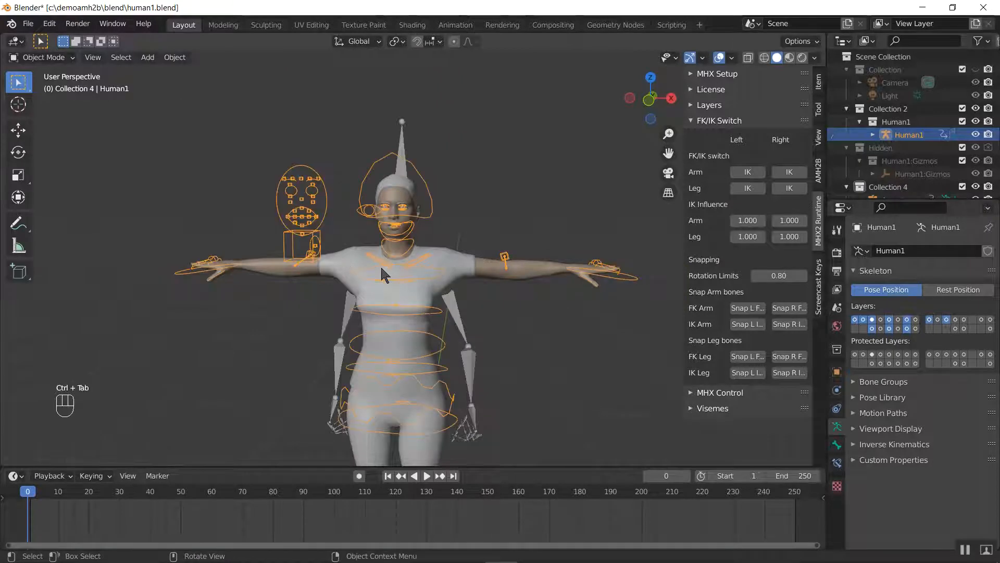
{"action": "left_click", "coordinate": [820, 180]}
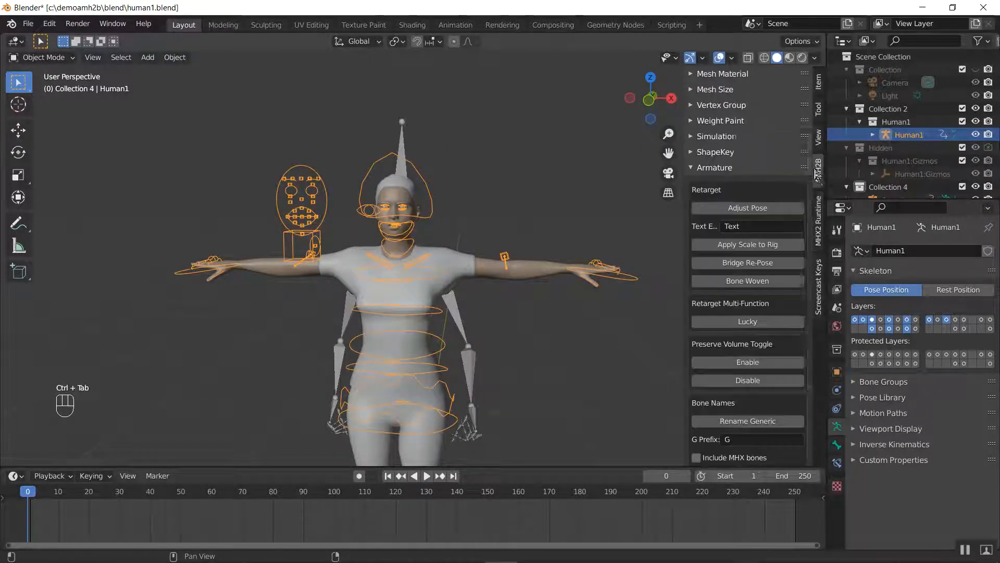
{"action": "key", "text": "a"}
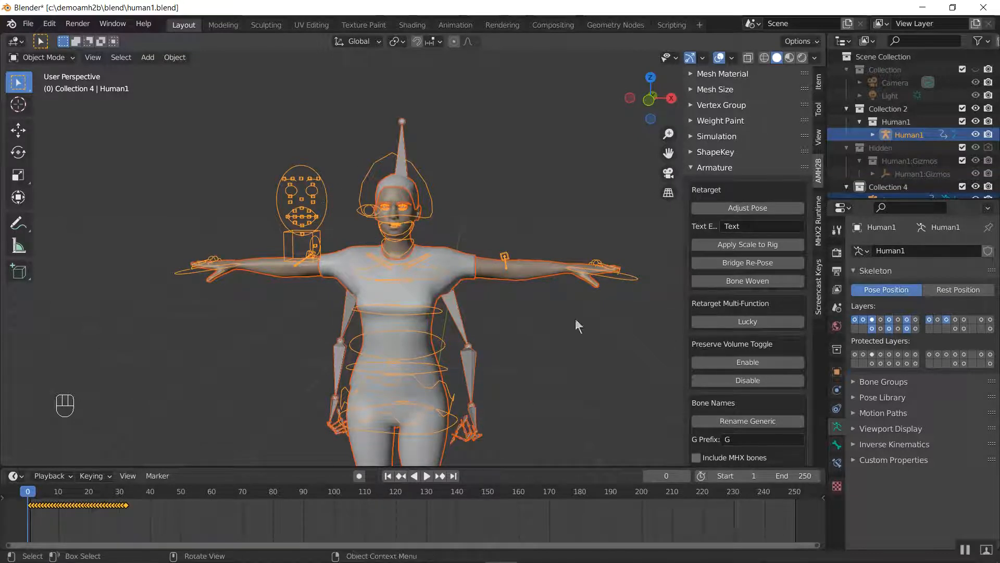
{"action": "key", "text": "alt+a"}
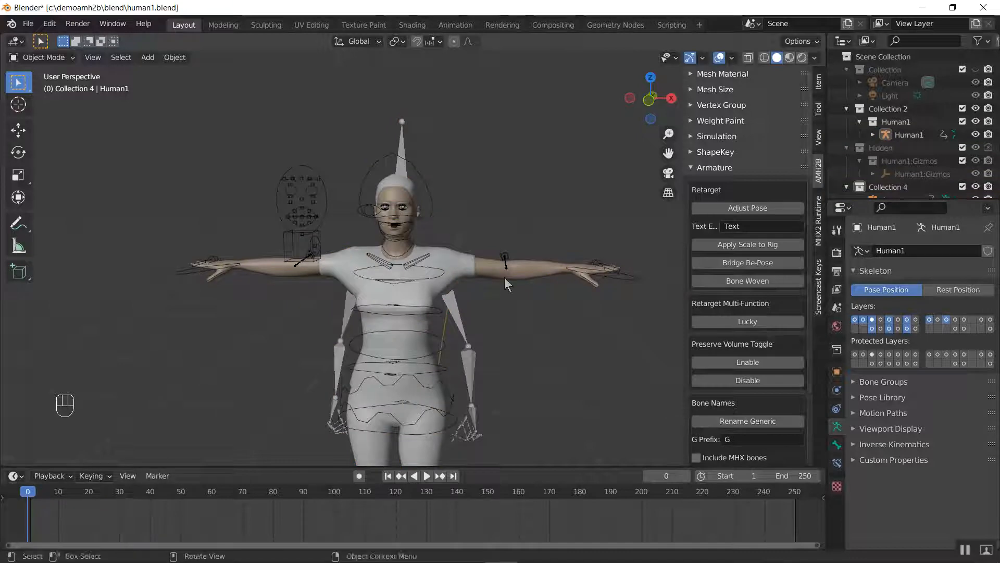
{"action": "key", "text": "a"}
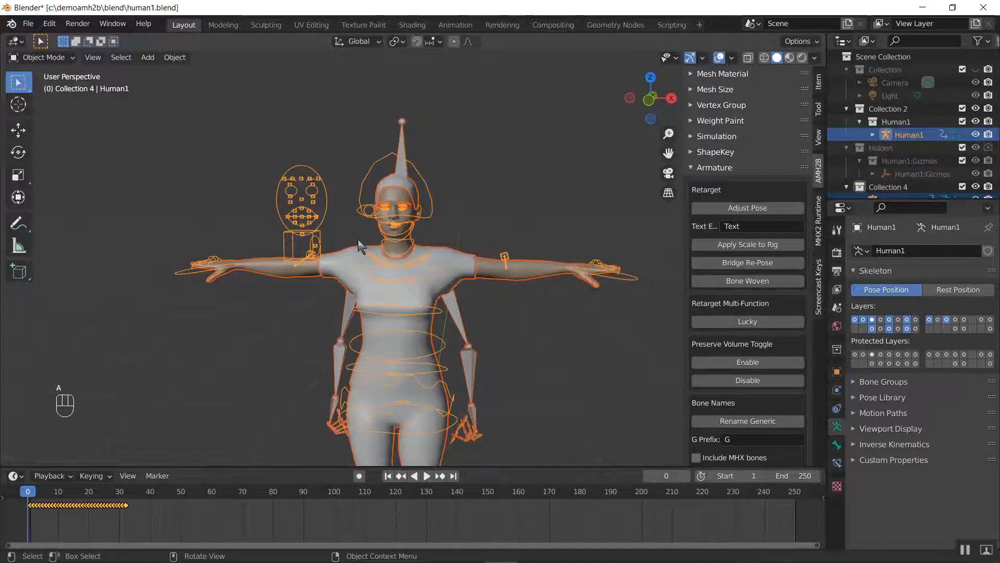
{"action": "left_click", "coordinate": [736, 322]}
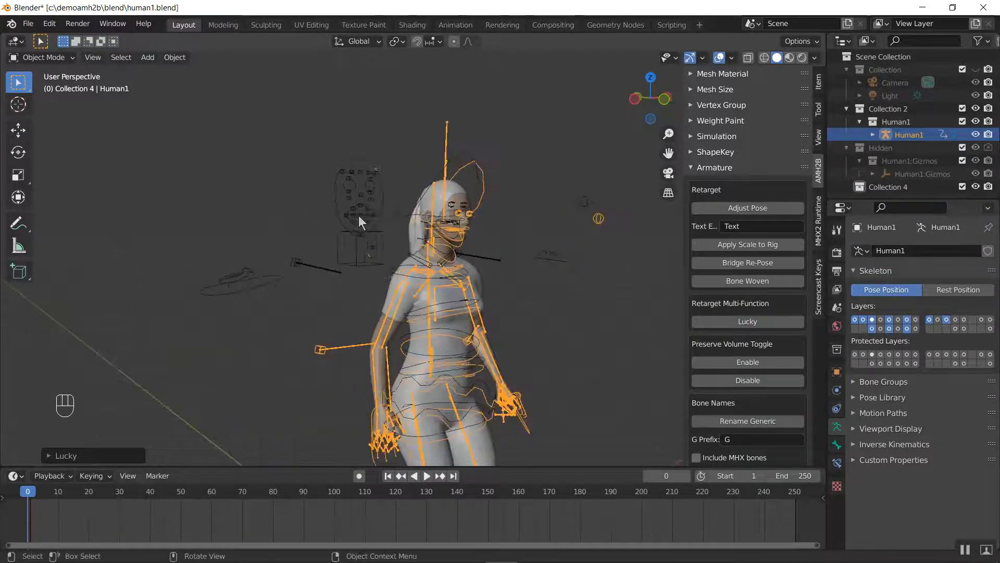
Move the Human1.001 rig into a new collection named Collection 5 and hide that collection in the viewport
{"action": "left_click", "coordinate": [359, 215]}
{"action": "key", "text": "m"}
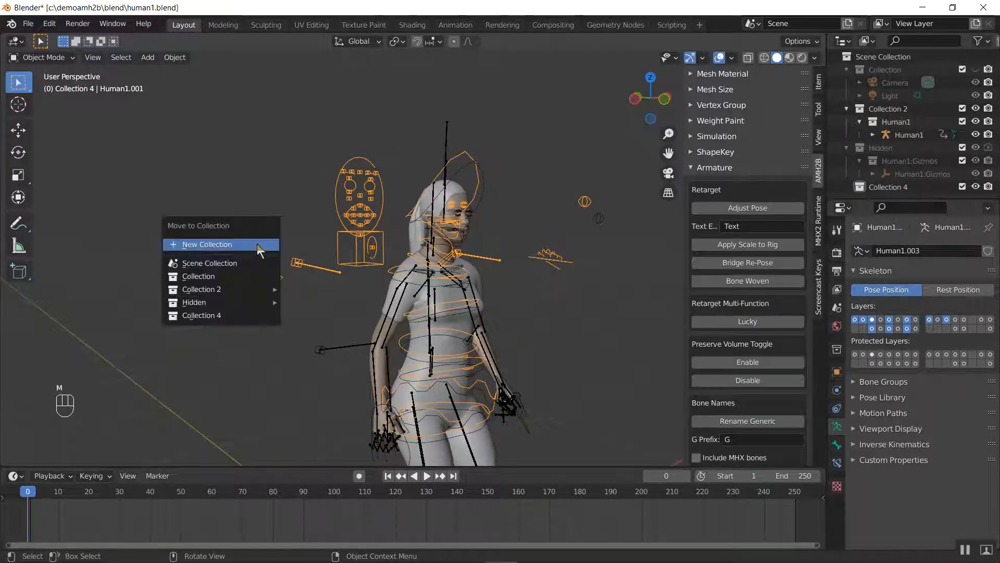
{"action": "left_click", "coordinate": [257, 243]}
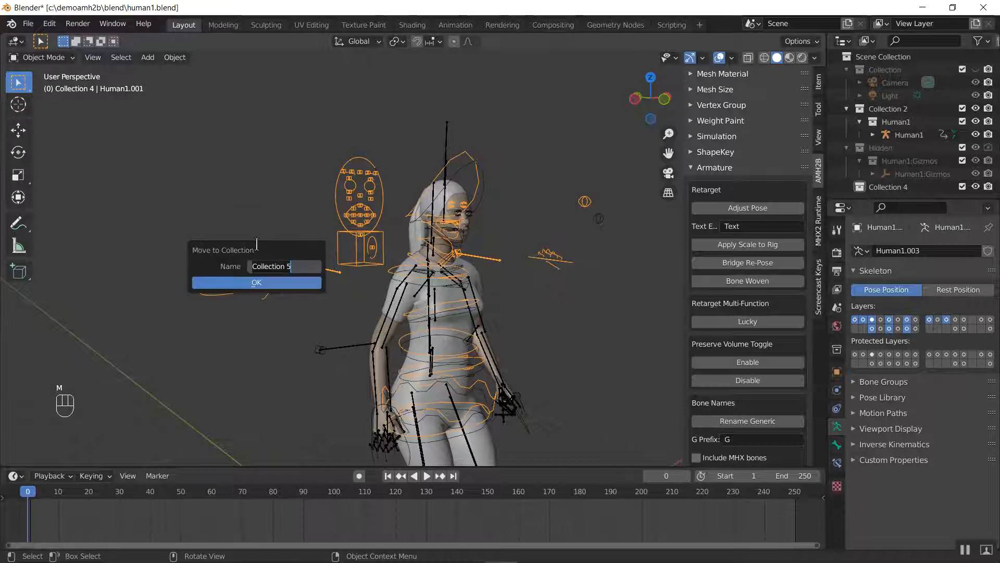
{"action": "left_click", "coordinate": [241, 284]}
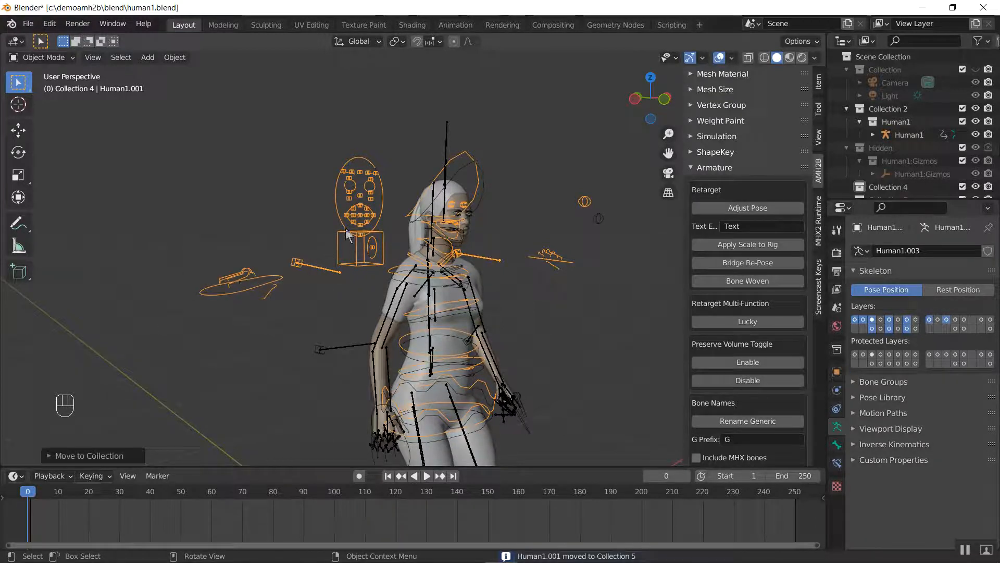
{"action": "scroll", "coordinate": [948, 167], "scroll_direction": "down", "scroll_amount": 2}
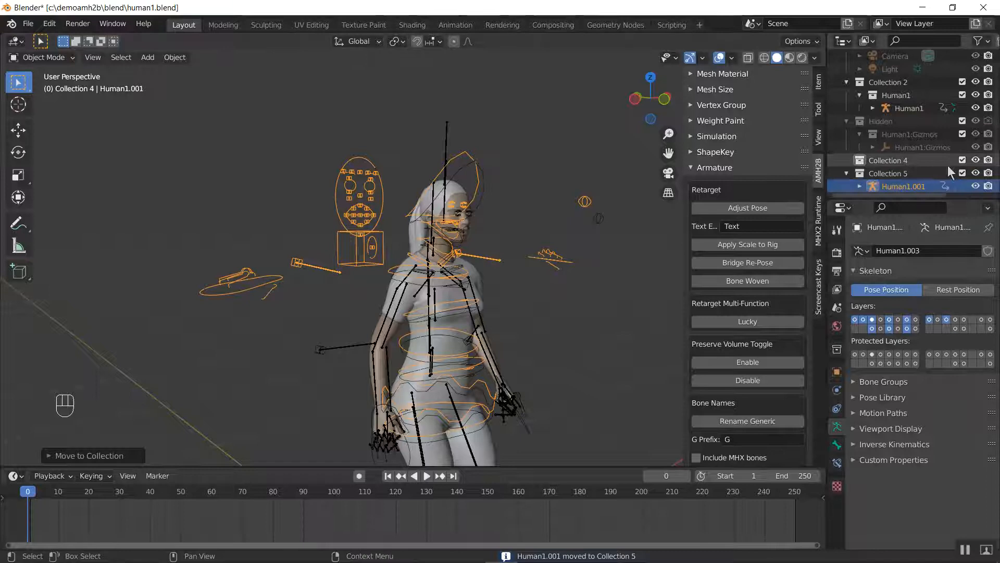
{"action": "left_click", "coordinate": [974, 174]}
Select the Human1 rig, check its bones in Edit Mode and return to Object Mode
{"action": "left_click", "coordinate": [370, 220]}
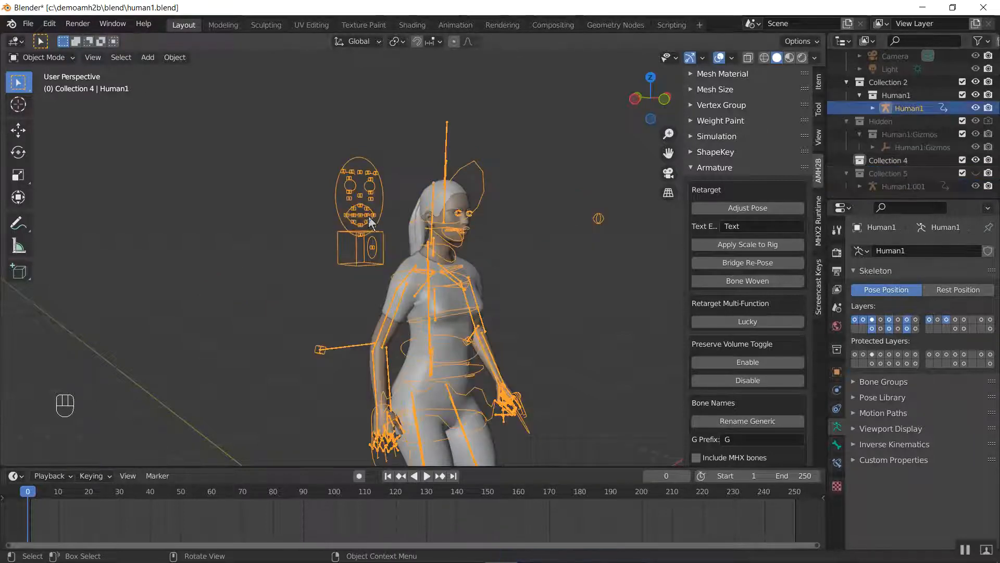
{"action": "key", "text": "Tab"}
{"action": "middle_click_drag", "start_coordinate": [428, 214], "coordinate": [489, 130]}
{"action": "scroll", "coordinate": [443, 212], "scroll_direction": "down", "scroll_amount": 3}
{"action": "middle_click_drag", "start_coordinate": [357, 198], "coordinate": [382, 221]}
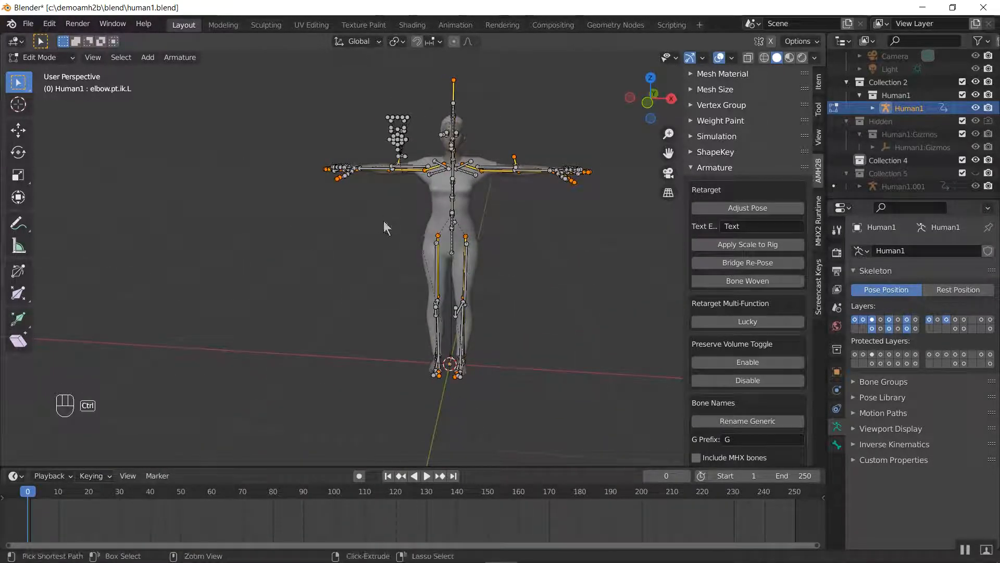
{"action": "key", "text": "ctrl+Tab"}
{"action": "left_click", "coordinate": [300, 220]}
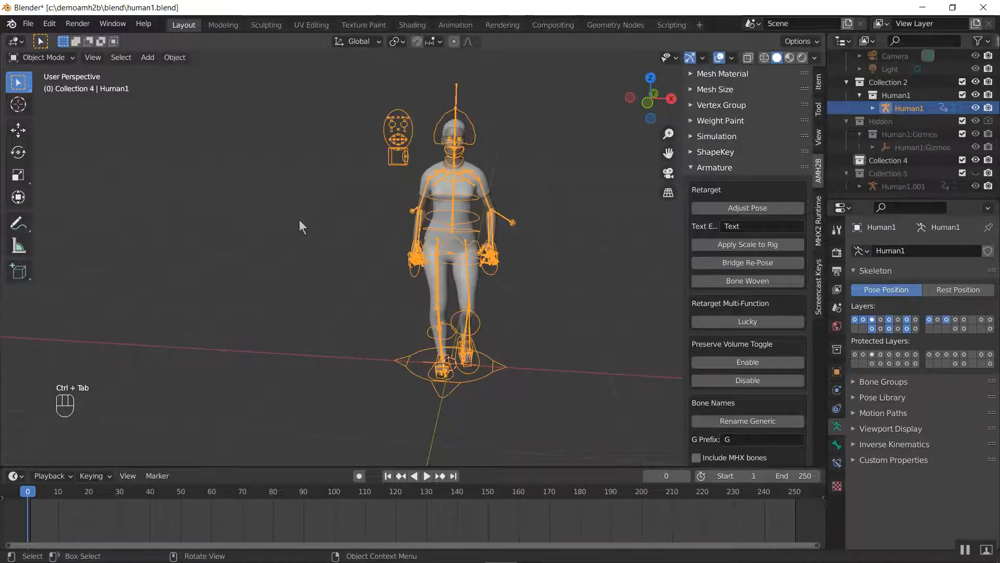
Inspect Human1's retargeted walking pose and limb bones from the front, at an angle and from the side
{"action": "middle_click_drag", "start_coordinate": [390, 216], "coordinate": [410, 243]}
{"action": "scroll", "coordinate": [354, 268], "scroll_direction": "up", "scroll_amount": 3}
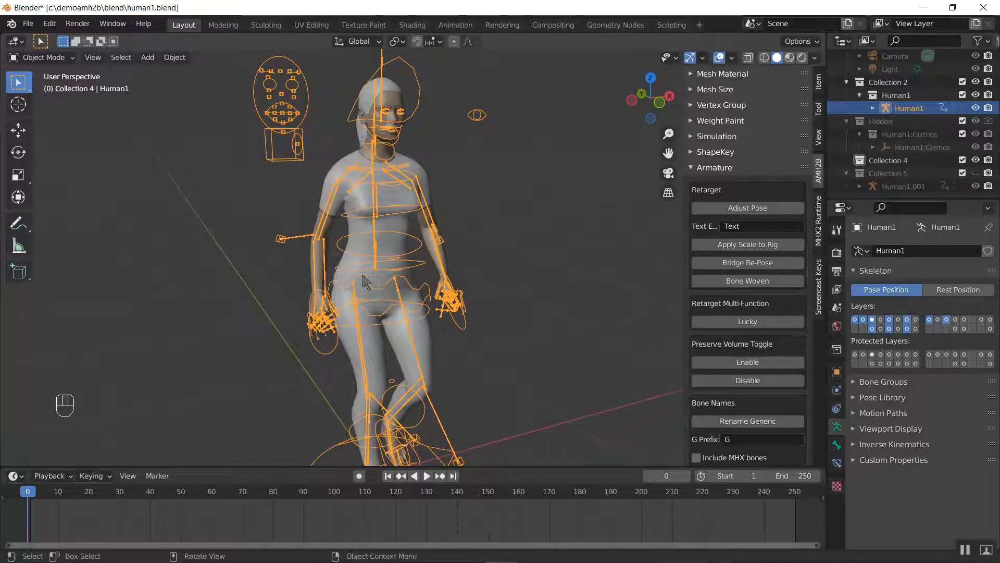
{"action": "middle_click_drag", "start_coordinate": [364, 275], "coordinate": [402, 264]}
{"action": "scroll", "coordinate": [412, 262], "scroll_direction": "down", "scroll_amount": 2}
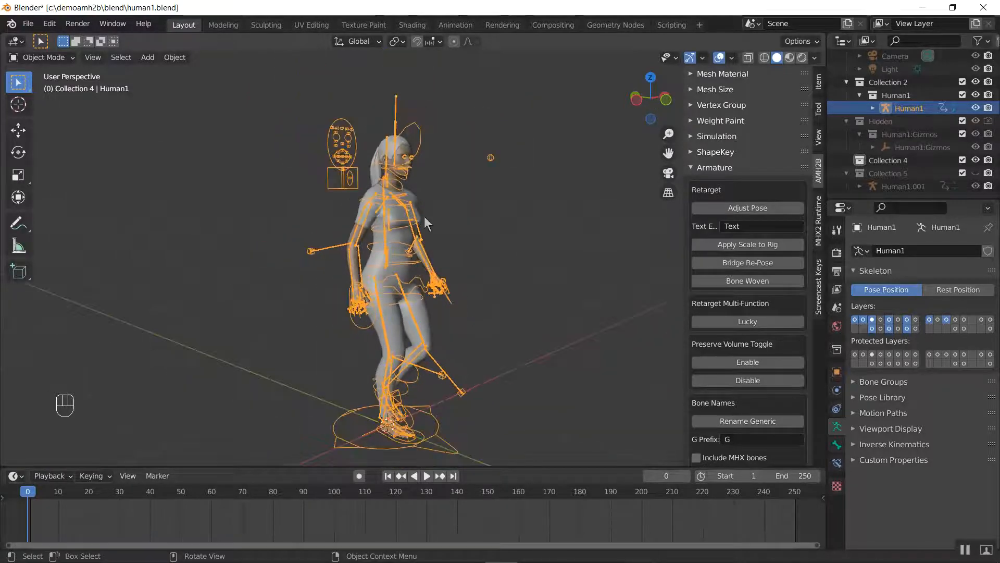
{"action": "scroll", "coordinate": [430, 213], "scroll_direction": "up", "scroll_amount": 5}
{"action": "middle_click_drag", "start_coordinate": [448, 313], "coordinate": [567, 296]}
{"action": "middle_click_drag", "start_coordinate": [366, 307], "coordinate": [487, 309]}
Compare the Preserve Volume settings of the ReposeArmature and ARMATURE modifiers on the Human1 body and casual suit meshes
{"action": "key", "text": "a"}
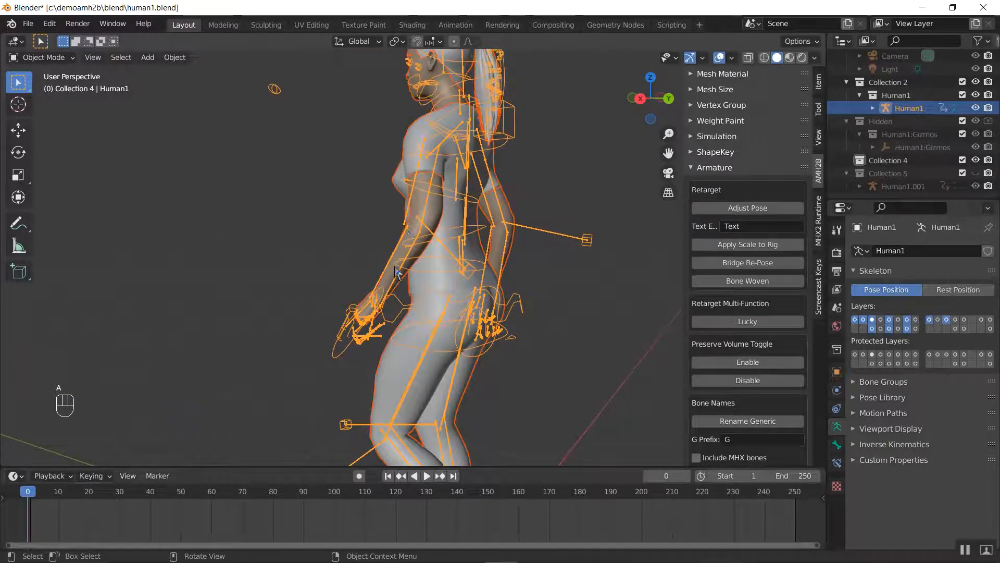
{"action": "left_click", "coordinate": [396, 271]}
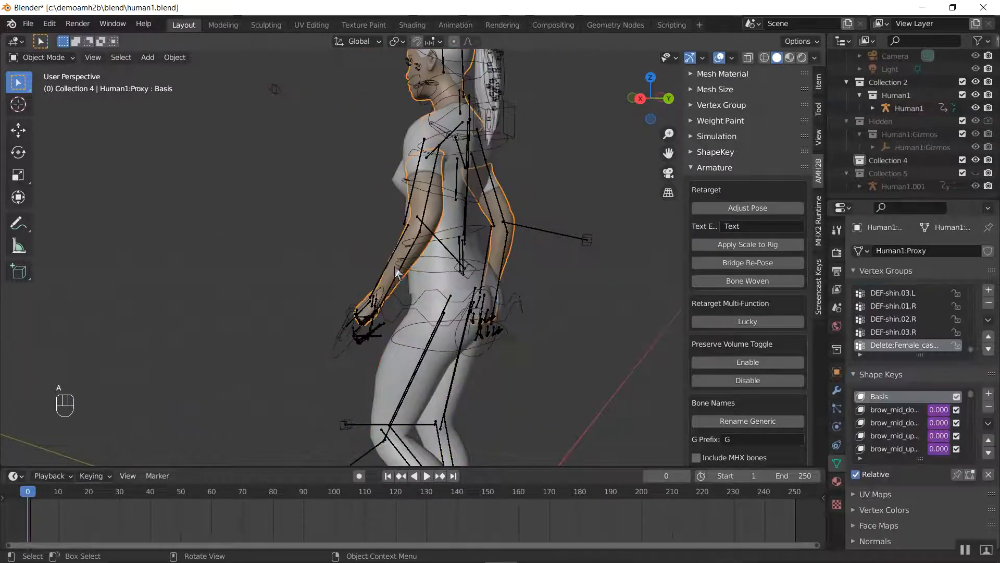
{"action": "left_click", "coordinate": [835, 392]}
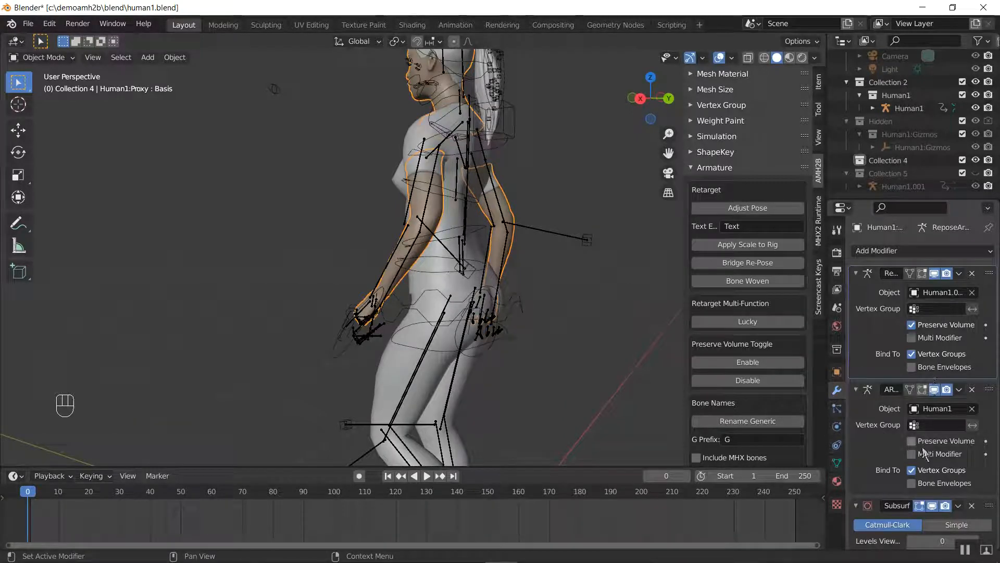
{"action": "scroll", "coordinate": [936, 439], "scroll_direction": "down", "scroll_amount": 4}
{"action": "scroll", "coordinate": [936, 420], "scroll_direction": "up", "scroll_amount": 4}
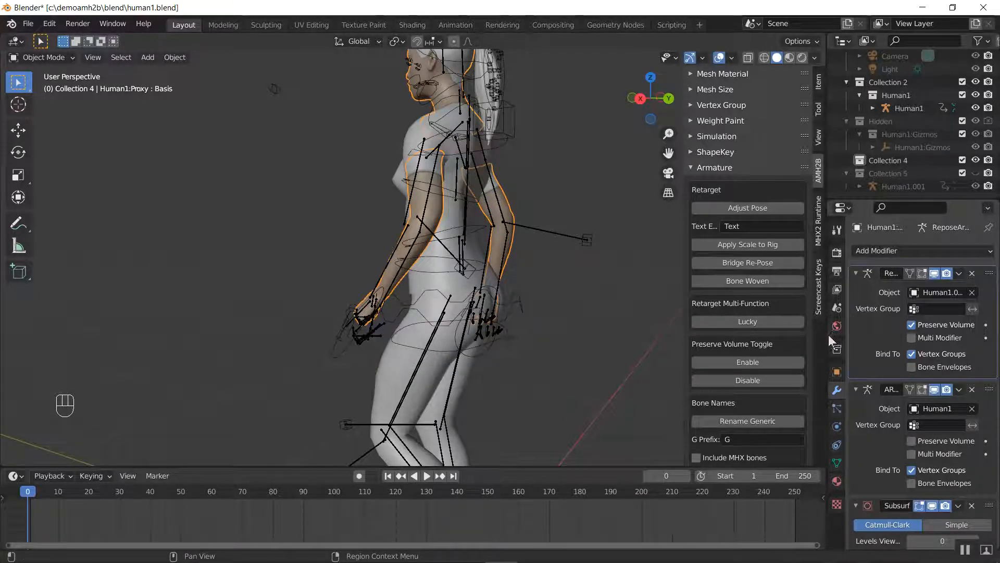
{"action": "left_click_drag", "start_coordinate": [827, 340], "coordinate": [747, 326]}
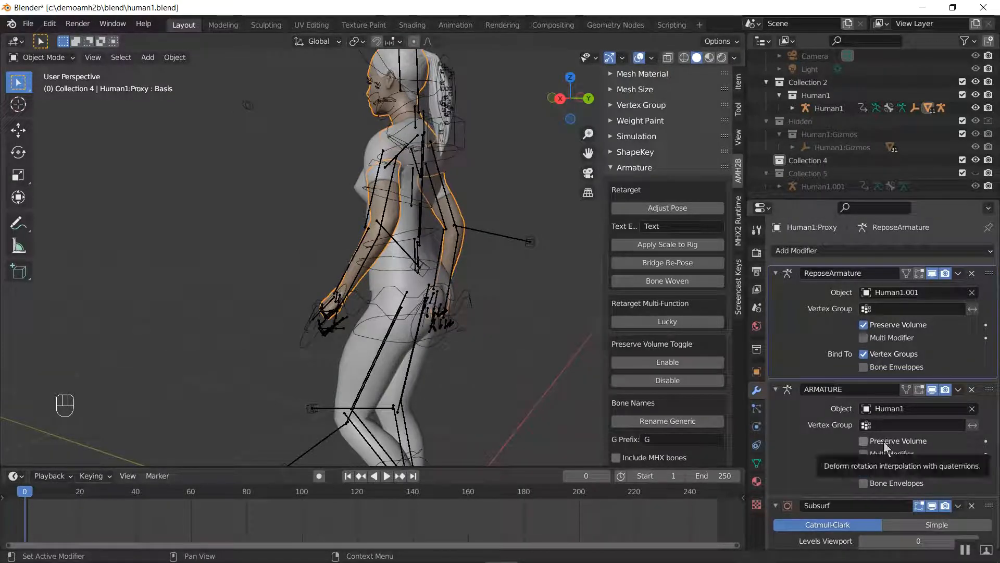
{"action": "scroll", "coordinate": [868, 389], "scroll_direction": "down", "scroll_amount": 5}
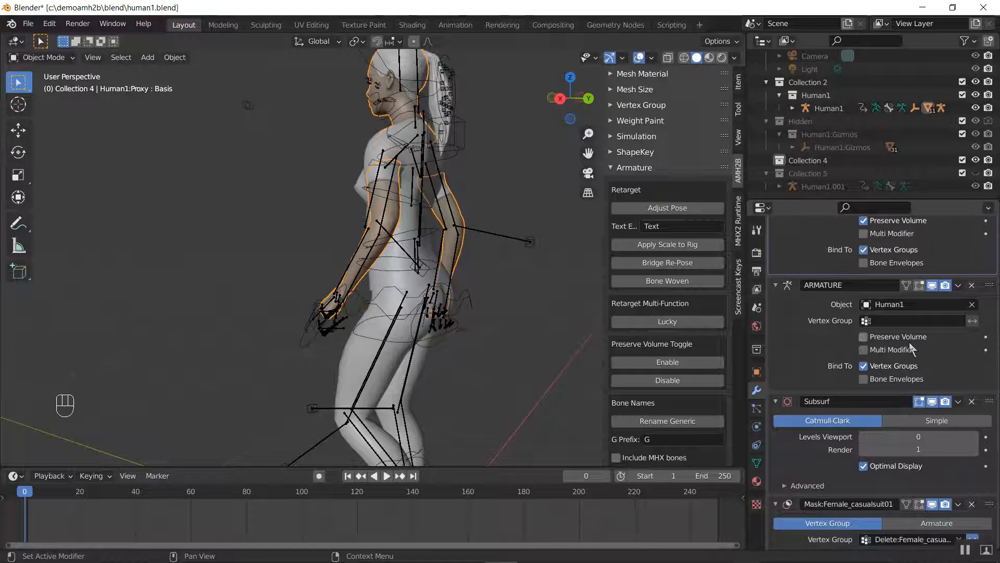
{"action": "left_click", "coordinate": [363, 354]}
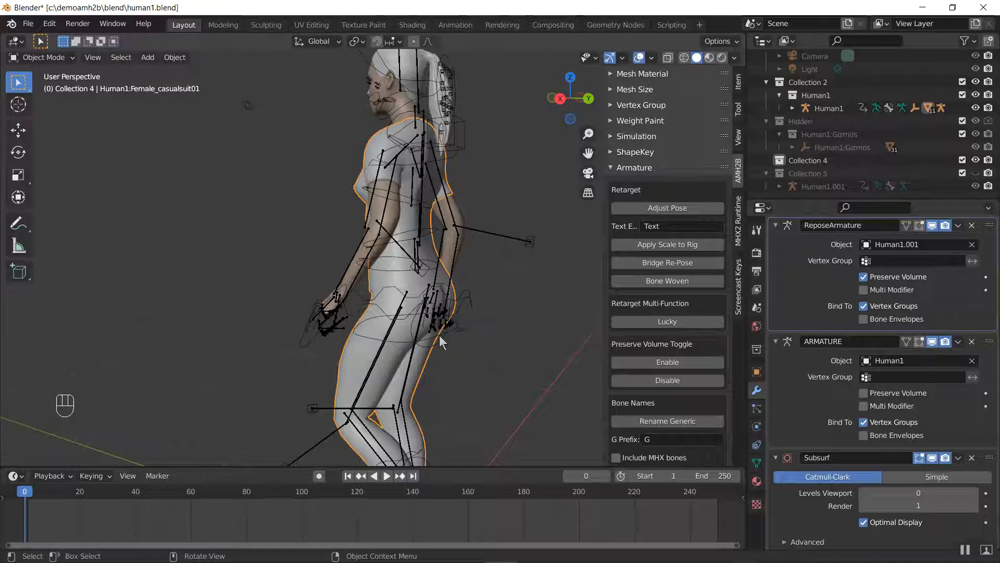
Enable Preserve Volume in the ARMATURE modifier of the Human1:Proxy body mesh and check the elbow deformation
{"action": "key", "text": "a"}
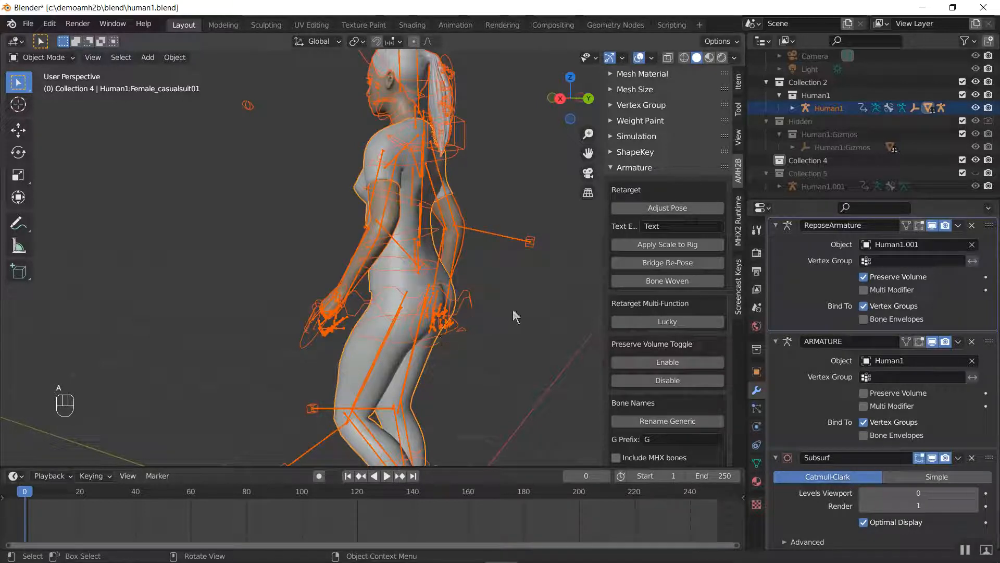
{"action": "left_click", "coordinate": [375, 249]}
{"action": "scroll", "coordinate": [386, 229], "scroll_direction": "up", "scroll_amount": 6}
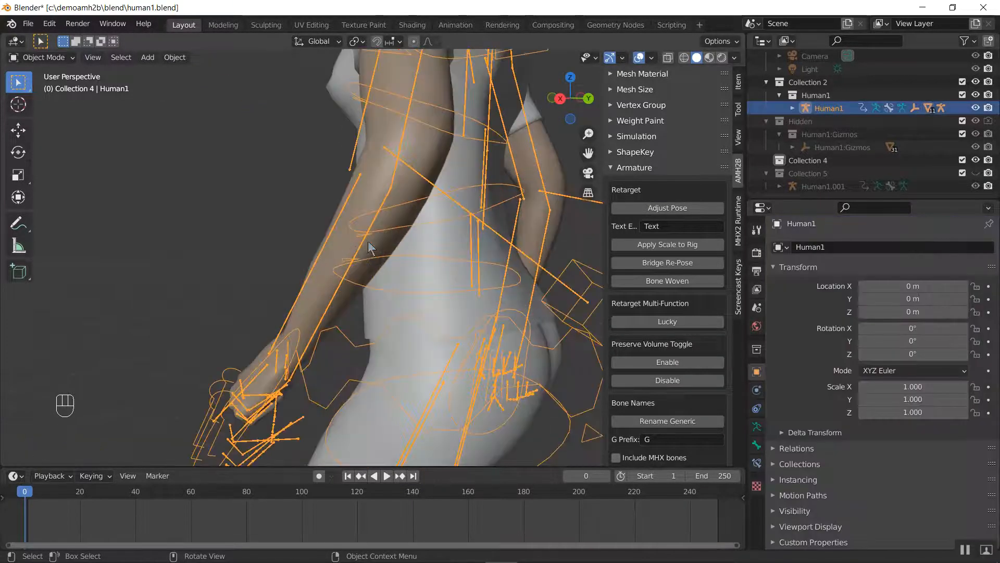
{"action": "left_click", "coordinate": [422, 151]}
{"action": "middle_click_drag", "start_coordinate": [423, 152], "coordinate": [441, 207]}
{"action": "middle_click_drag", "start_coordinate": [440, 207], "coordinate": [426, 216], "text": "shift"}
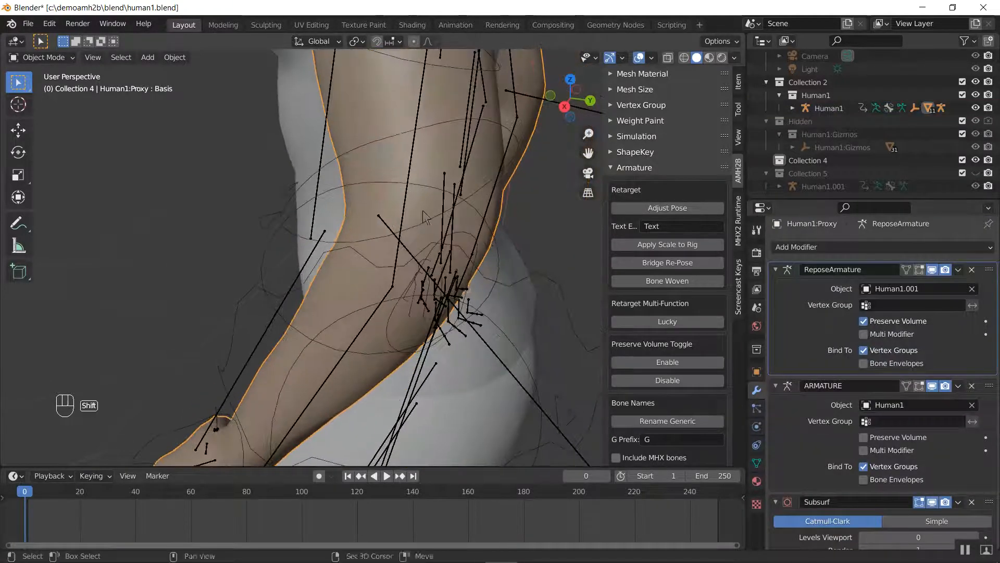
{"action": "left_click", "coordinate": [892, 440]}
{"action": "middle_click_drag", "start_coordinate": [427, 317], "coordinate": [343, 336]}
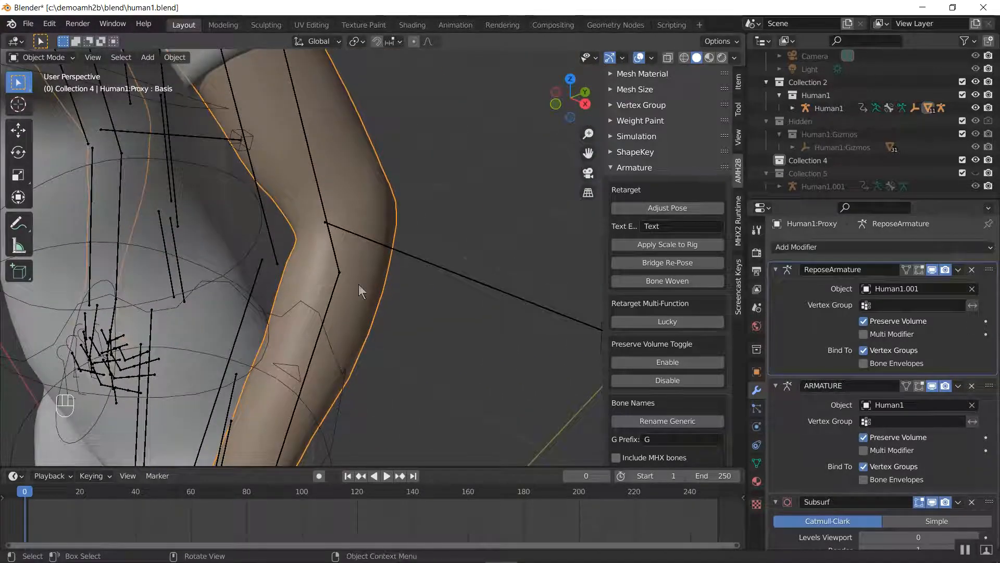
Select all visible objects and enable Preserve Volume for them with AMH2B's Preserve Volume Toggle
{"action": "scroll", "coordinate": [427, 295], "scroll_direction": "down", "scroll_amount": 5}
{"action": "key", "text": "a"}
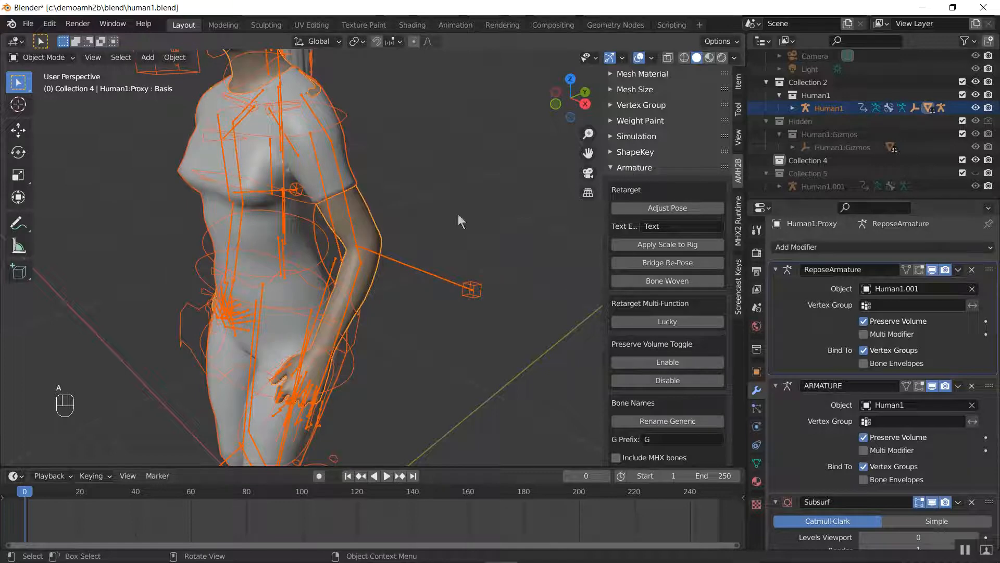
{"action": "scroll", "coordinate": [458, 214], "scroll_direction": "down", "scroll_amount": 4}
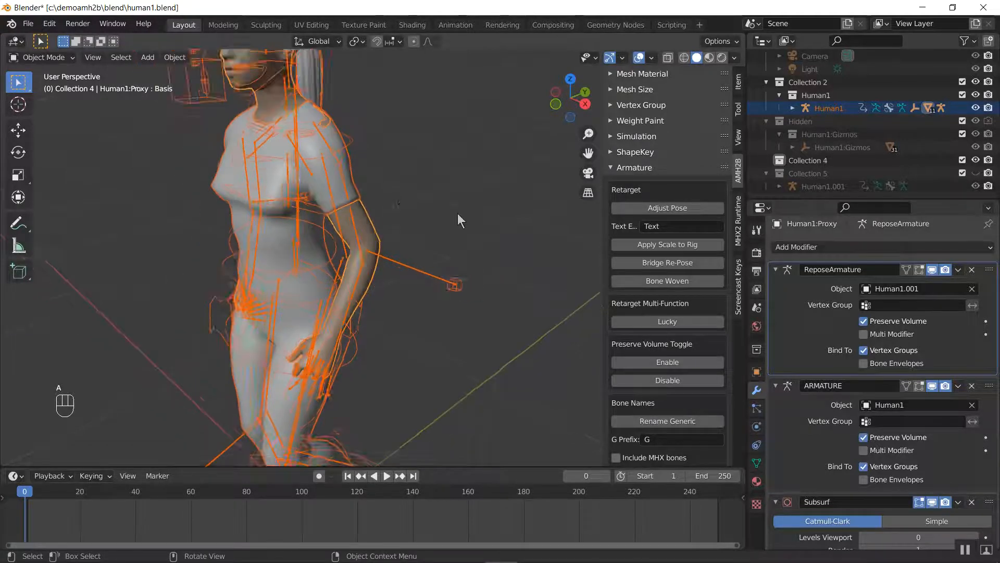
{"action": "left_click", "coordinate": [647, 169]}
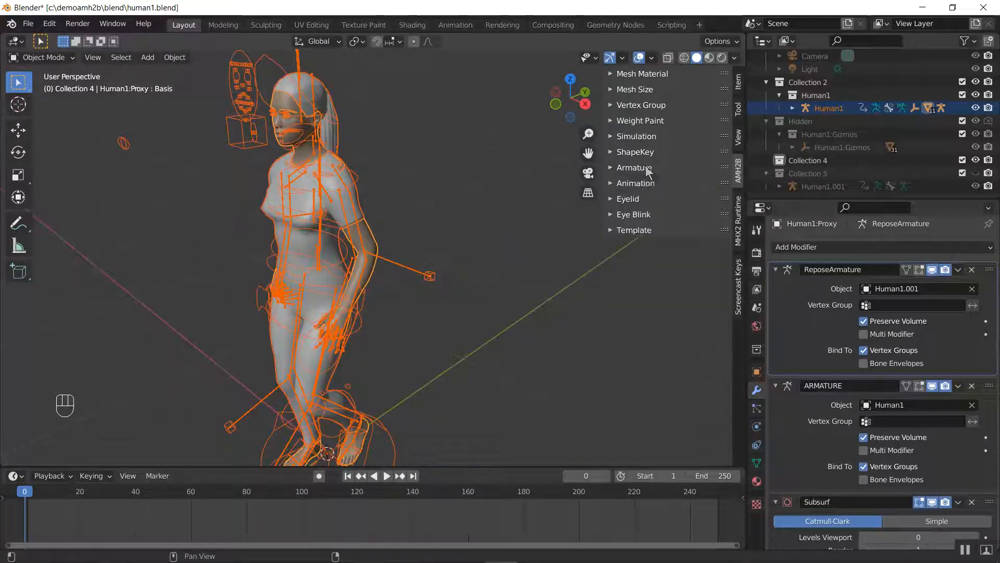
{"action": "left_click", "coordinate": [635, 230]}
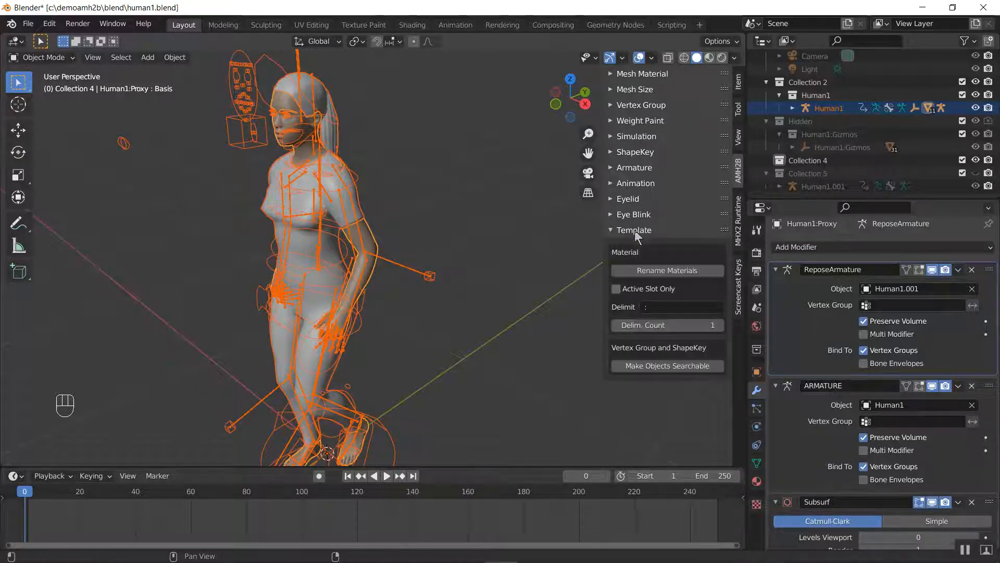
{"action": "left_click", "coordinate": [634, 230]}
{"action": "left_click", "coordinate": [648, 172]}
{"action": "scroll", "coordinate": [642, 209], "scroll_direction": "down", "scroll_amount": 4}
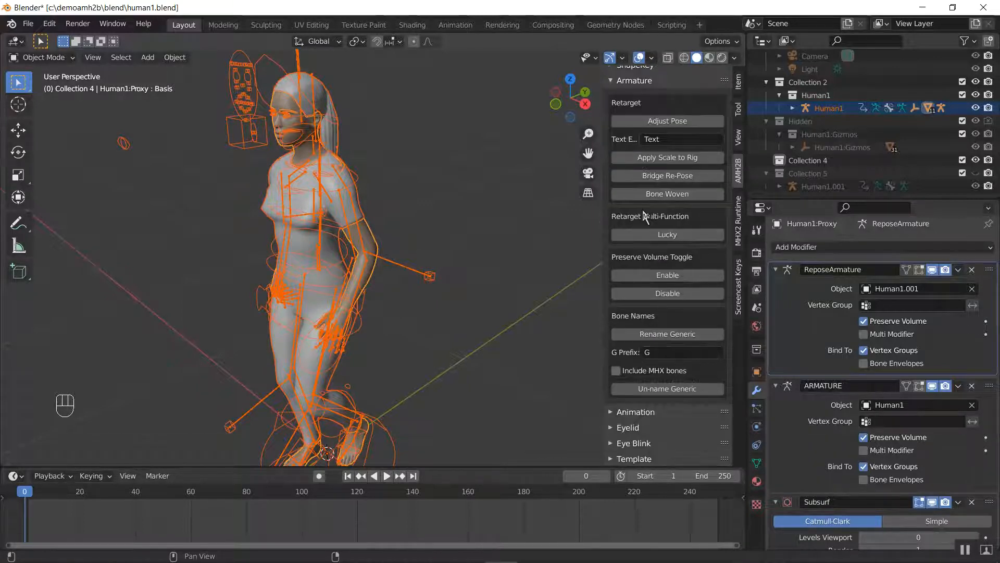
{"action": "left_click", "coordinate": [669, 277]}
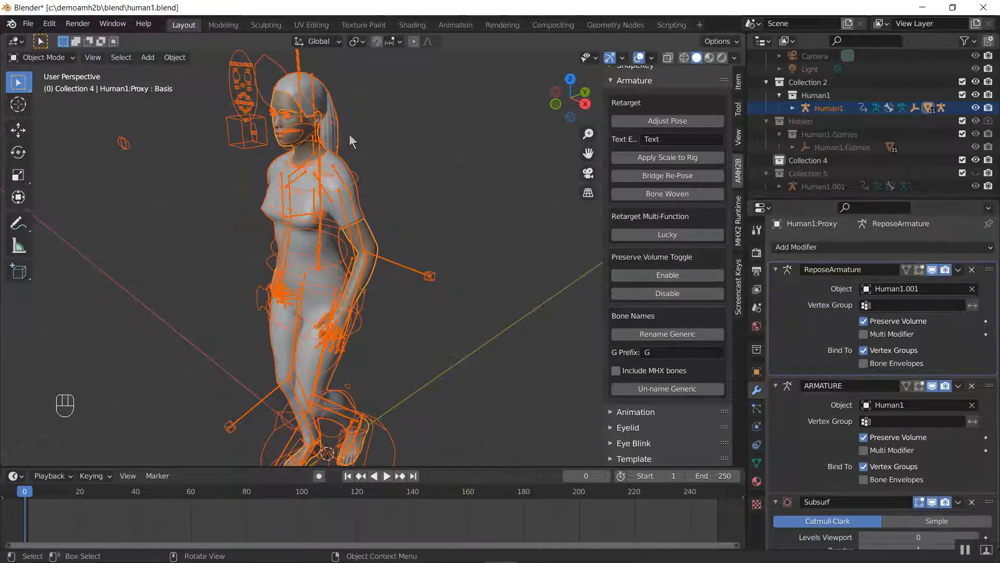
Check the Preserve Volume settings in the armature modifiers of Human1's eye and eyelash meshes
{"action": "scroll", "coordinate": [333, 128], "scroll_direction": "up", "scroll_amount": 2}
{"action": "scroll", "coordinate": [322, 123], "scroll_direction": "up", "scroll_amount": 10}
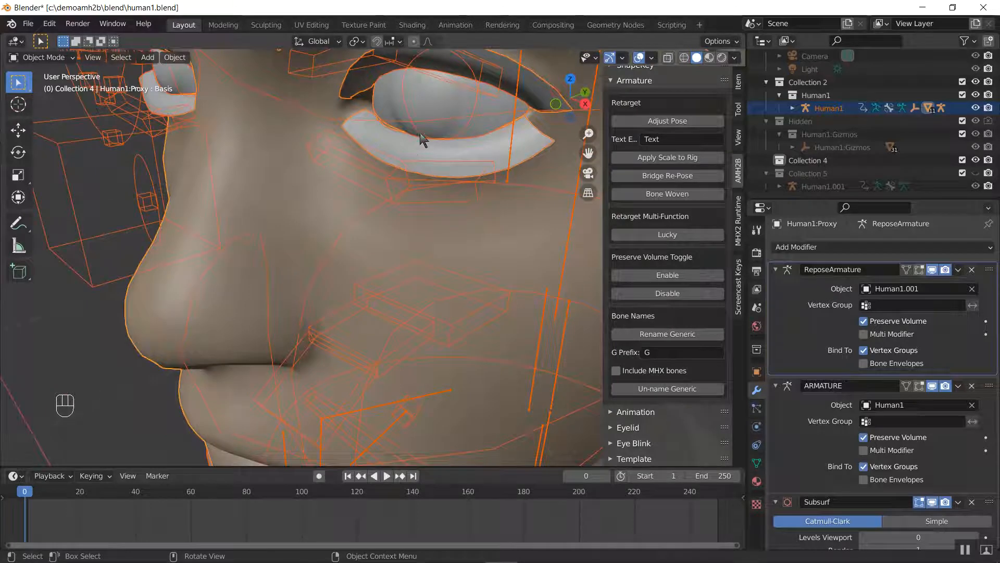
{"action": "left_click", "coordinate": [388, 119]}
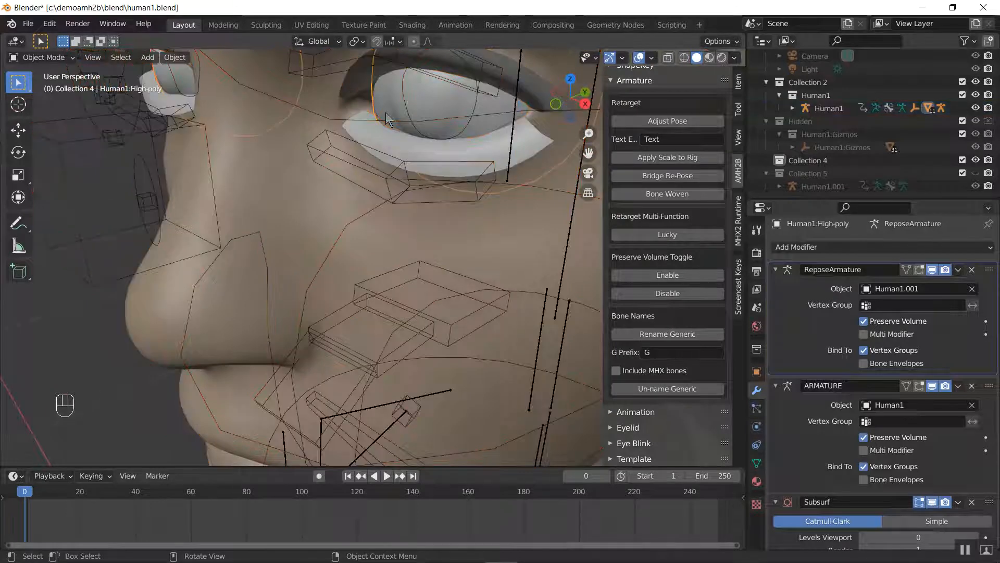
{"action": "left_click", "coordinate": [426, 158]}
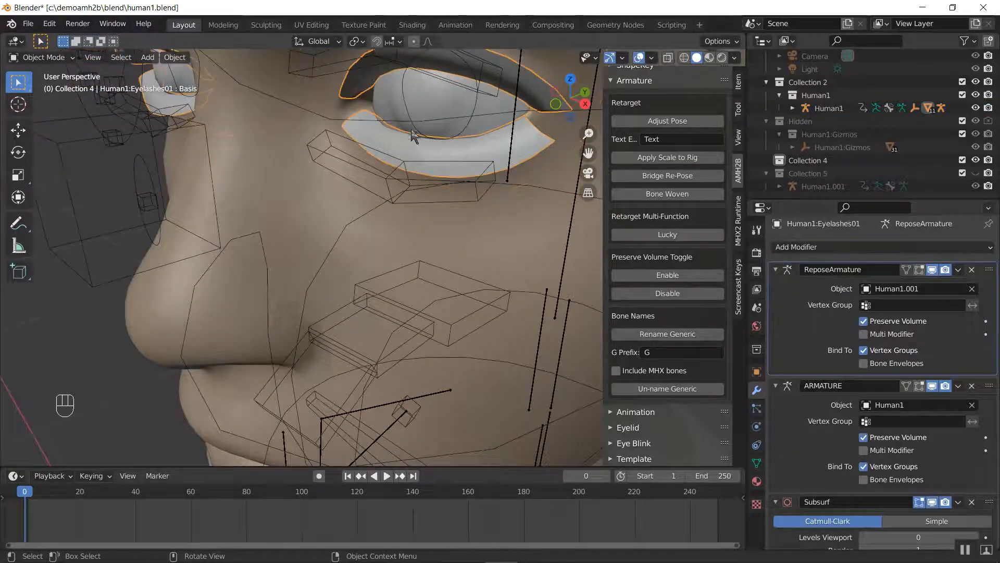
Check the Preserve Volume settings in the armature modifiers of Human1's eyebrow mesh
{"action": "middle_click_drag", "start_coordinate": [409, 132], "coordinate": [386, 158], "text": "shift"}
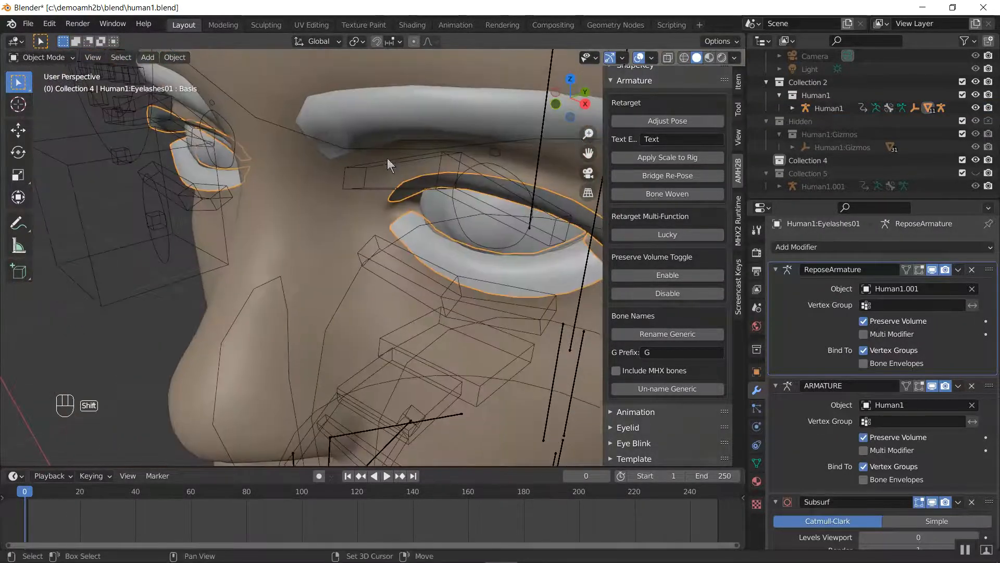
{"action": "left_click", "coordinate": [364, 133]}
{"action": "scroll", "coordinate": [413, 208], "scroll_direction": "down", "scroll_amount": 8}
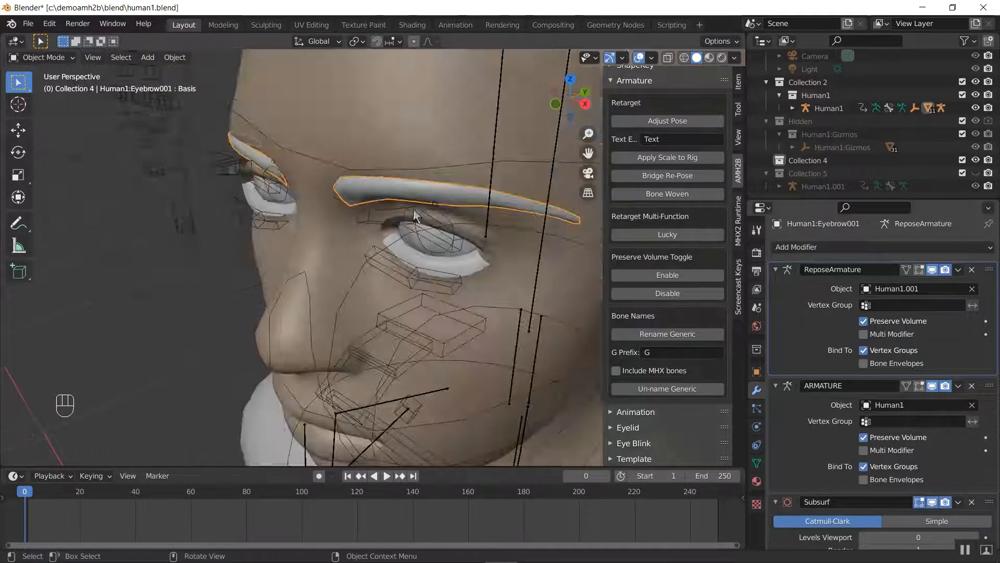
Set the viewport shading to Rendered and select the Human1 armature
{"action": "key", "text": "z"}
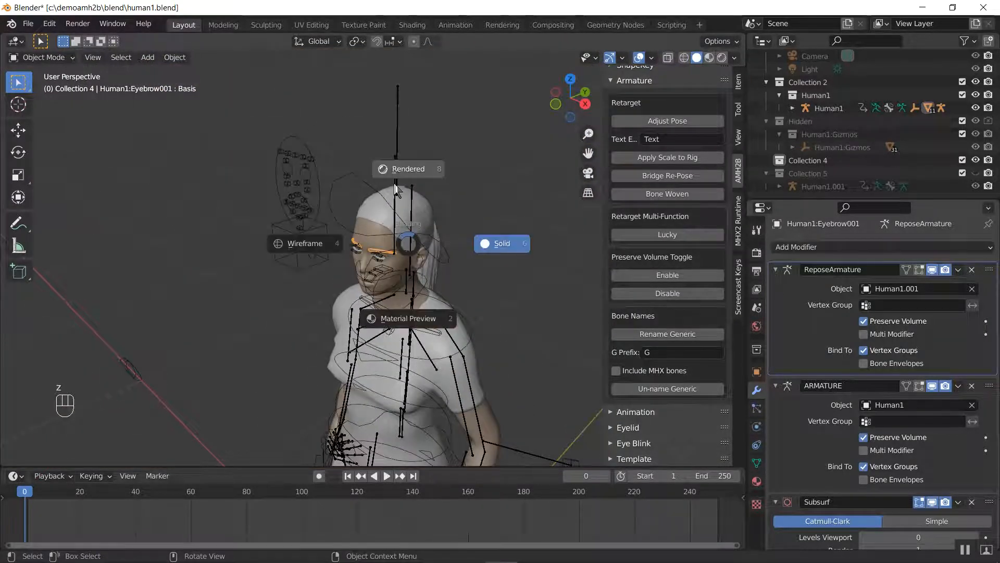
{"action": "left_click", "coordinate": [400, 180]}
{"action": "left_click", "coordinate": [277, 165]}
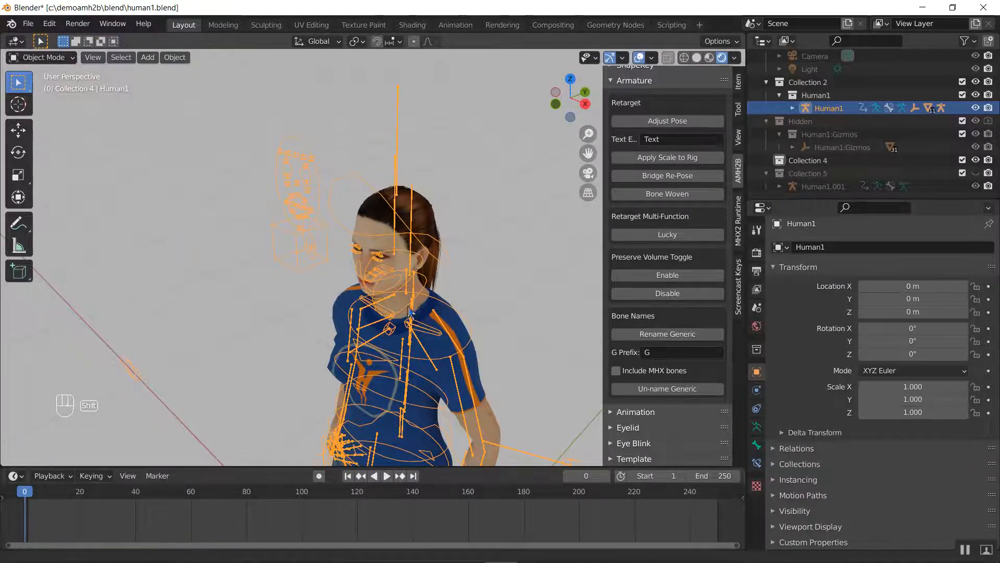
Examine the posed Human1 character from several angles in rendered shading
{"action": "mouse_move", "coordinate": [396, 271]}
{"action": "middle_mouse_down"}
{"action": "mouse_move", "coordinate": [364, 269]}
{"action": "mouse_move", "coordinate": [385, 266]}
{"action": "middle_mouse_up"}
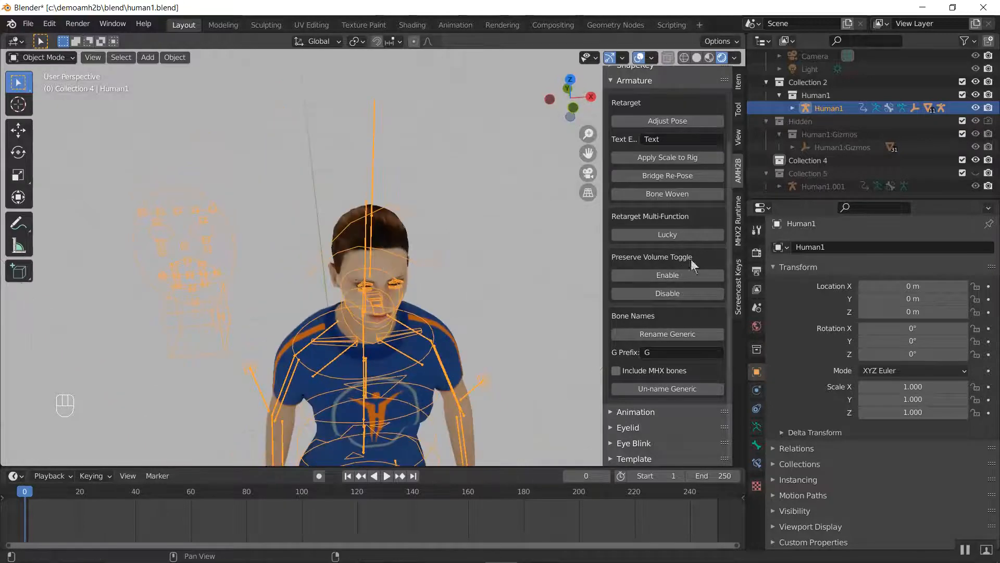
{"action": "scroll", "coordinate": [652, 295], "scroll_direction": "up", "scroll_amount": 5}
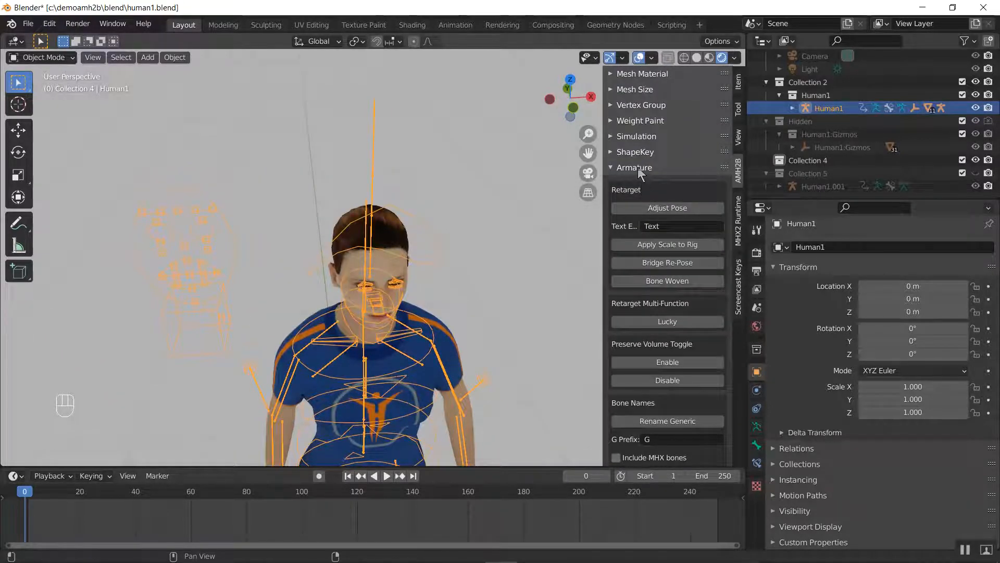
{"action": "middle_click_drag", "start_coordinate": [234, 258], "coordinate": [193, 291]}
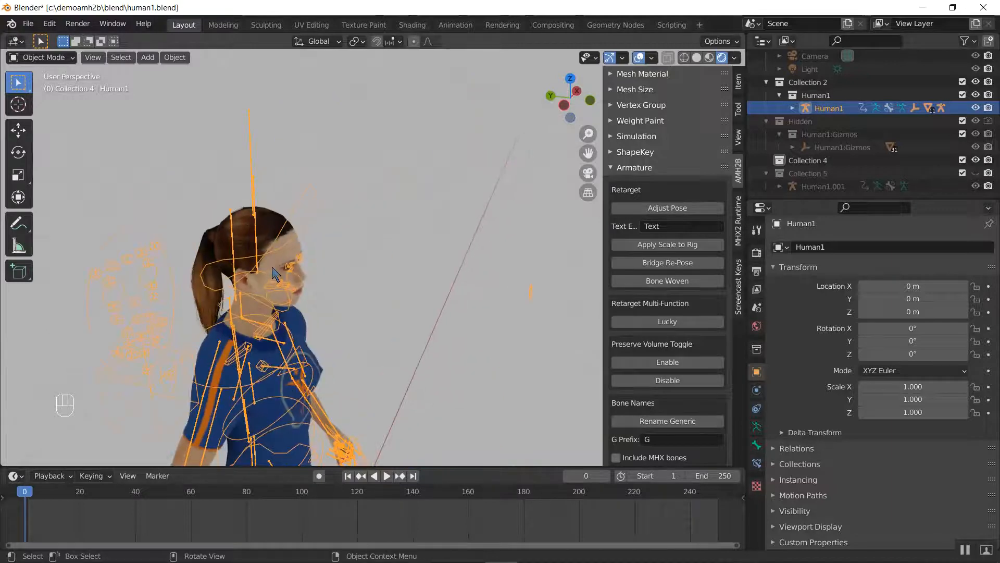
{"action": "left_click", "coordinate": [634, 167]}
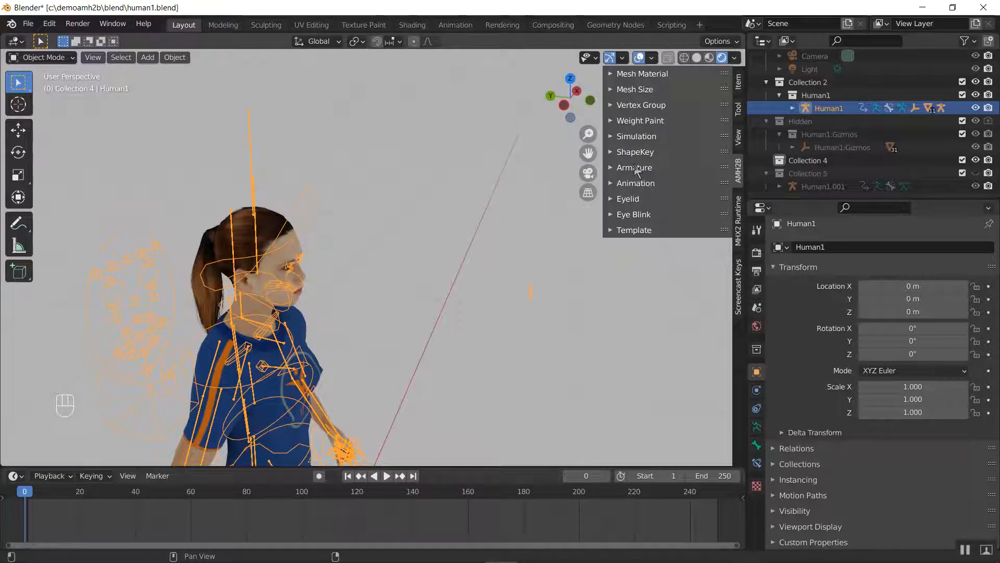
{"action": "middle_click_drag", "start_coordinate": [386, 236], "coordinate": [322, 237]}
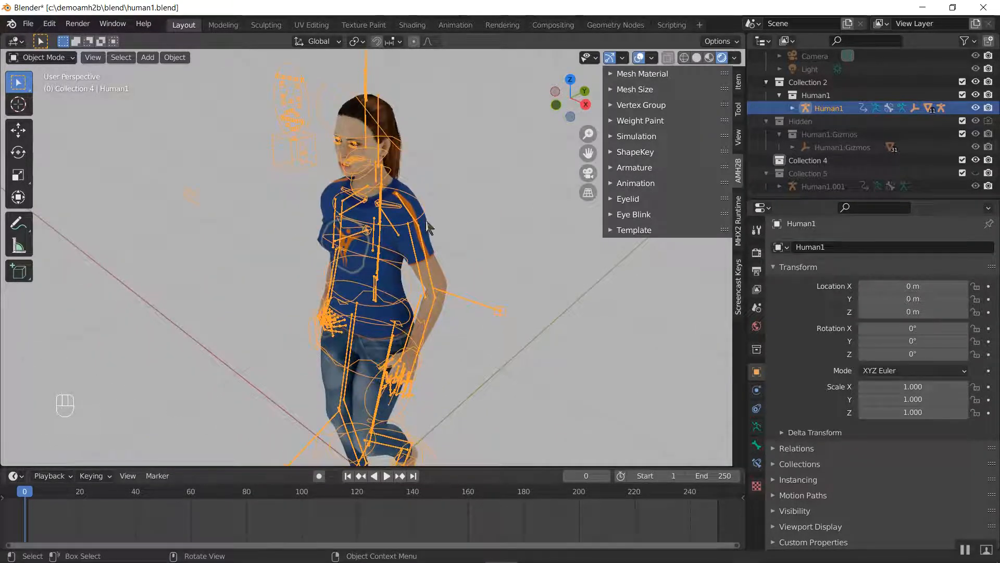
{"action": "left_click", "coordinate": [651, 168]}
{"action": "middle_click_drag", "start_coordinate": [409, 266], "coordinate": [420, 235]}
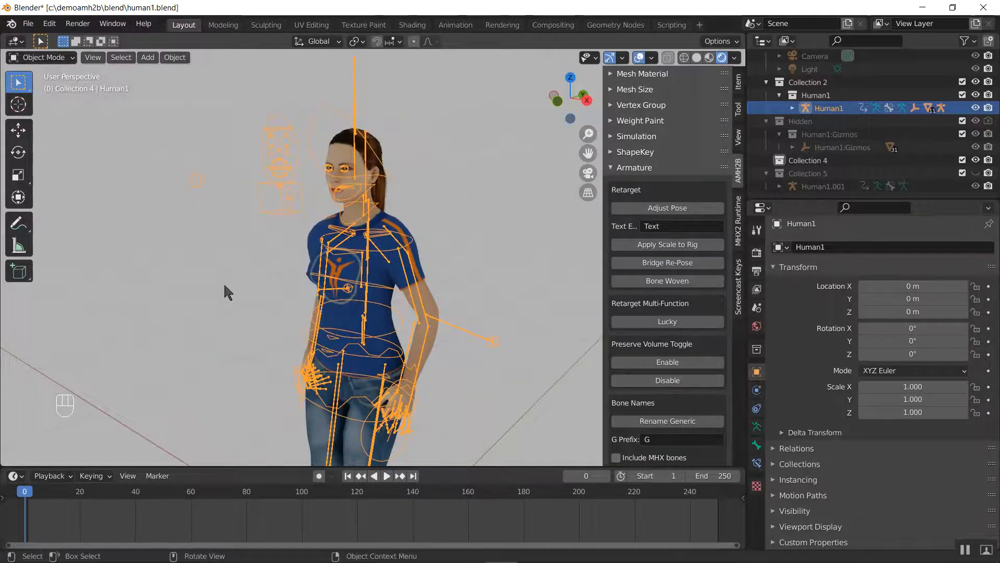
{"action": "middle_click_drag", "start_coordinate": [224, 284], "coordinate": [359, 293]}
{"action": "scroll", "coordinate": [355, 291], "scroll_direction": "down", "scroll_amount": 5}
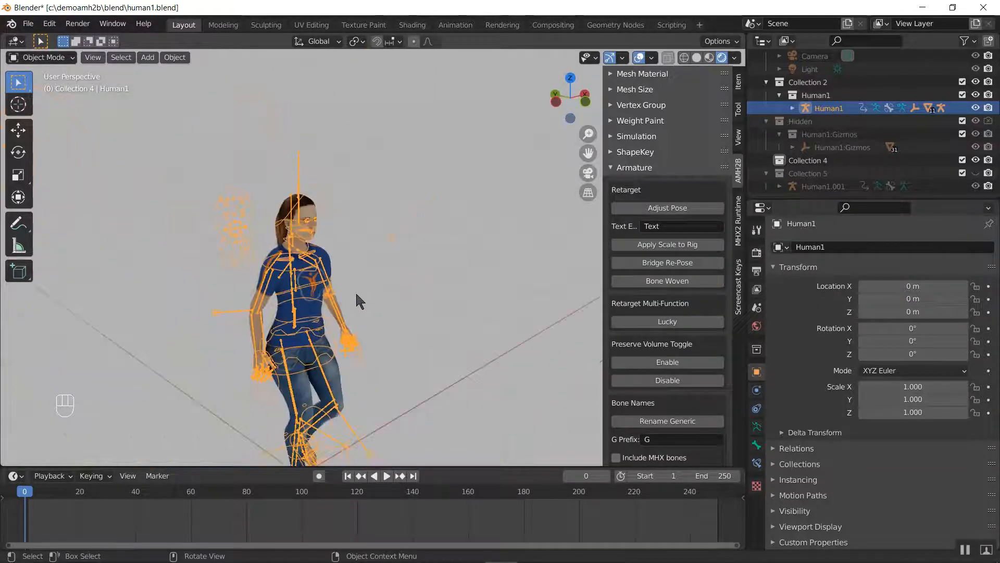
Hide everything except the Human1 armature and set the viewport shading to Solid
{"action": "key", "text": "shift+h"}
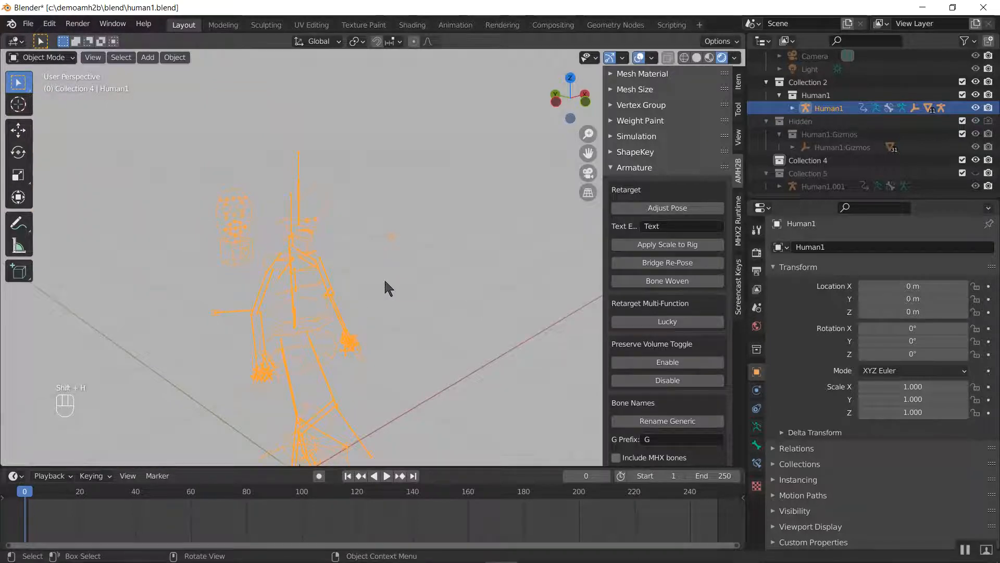
{"action": "key", "text": "z"}
{"action": "left_click", "coordinate": [472, 283]}
{"action": "middle_click_drag", "start_coordinate": [384, 301], "coordinate": [401, 202], "text": "shift"}
{"action": "middle_click_drag", "start_coordinate": [470, 255], "coordinate": [245, 242]}
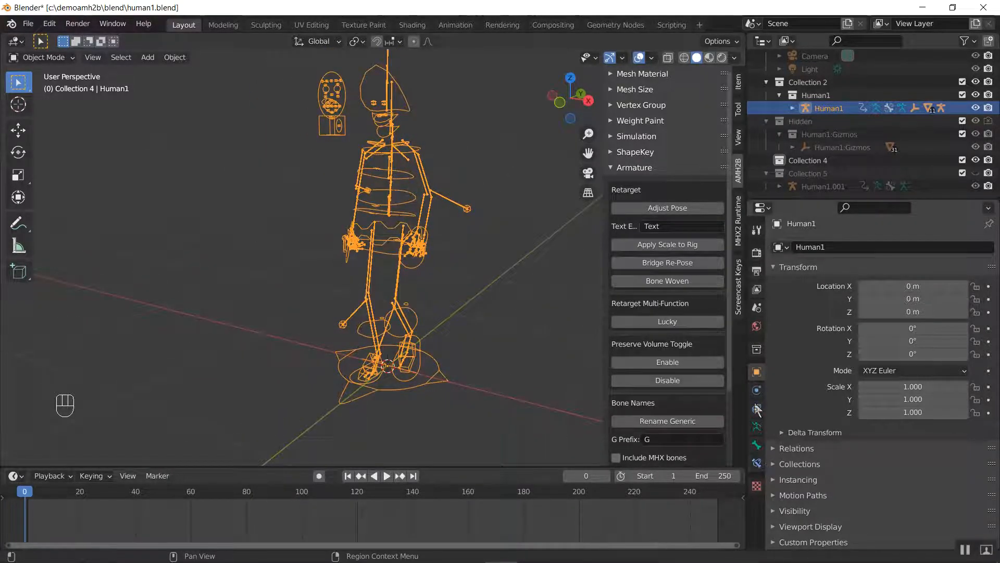
Show only the first bone layer of the Human1 armature and enter Pose Mode
{"action": "left_click", "coordinate": [757, 426]}
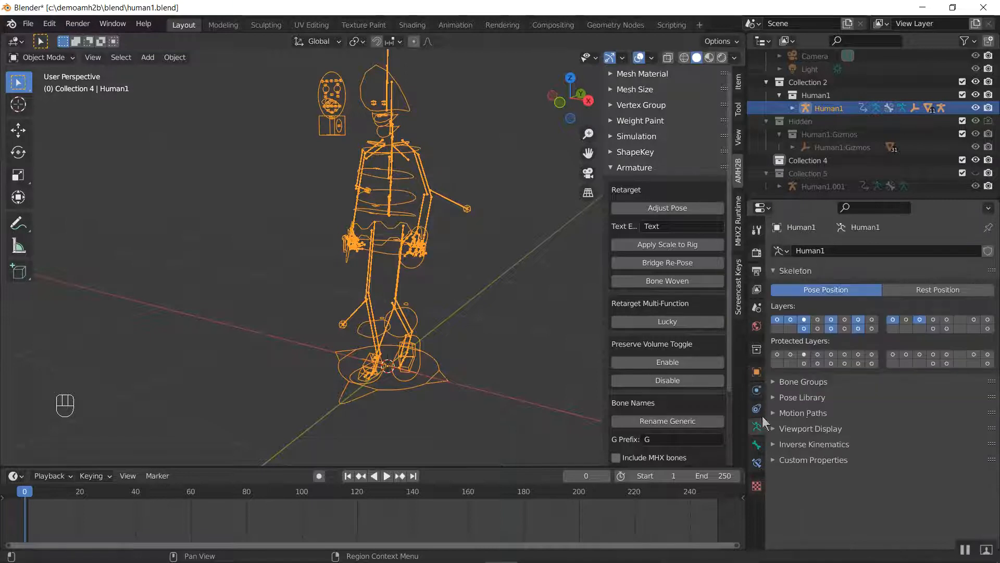
{"action": "left_click", "coordinate": [777, 319]}
{"action": "key", "text": "ctrl+Tab"}
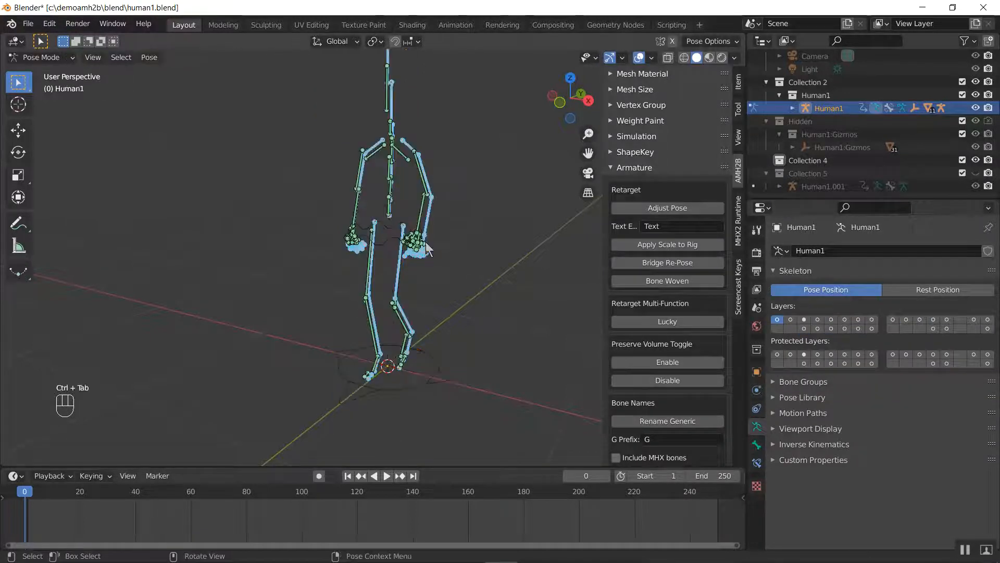
{"action": "middle_click_drag", "start_coordinate": [378, 241], "coordinate": [376, 291]}
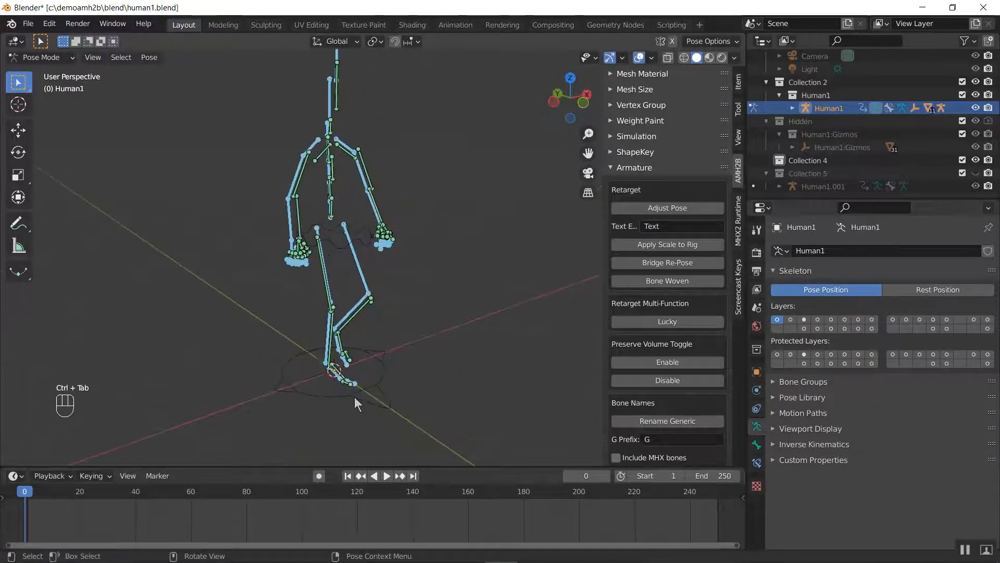
Select all displayed bones except master and root and move them to the first bone layer in the second row
{"action": "left_click", "coordinate": [367, 398]}
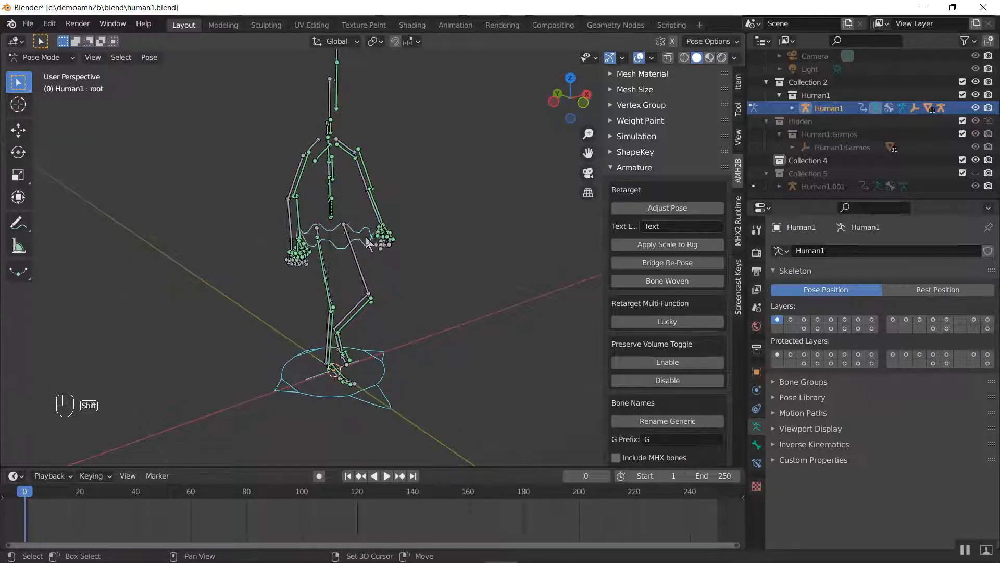
{"action": "key", "text": "ctrl+i"}
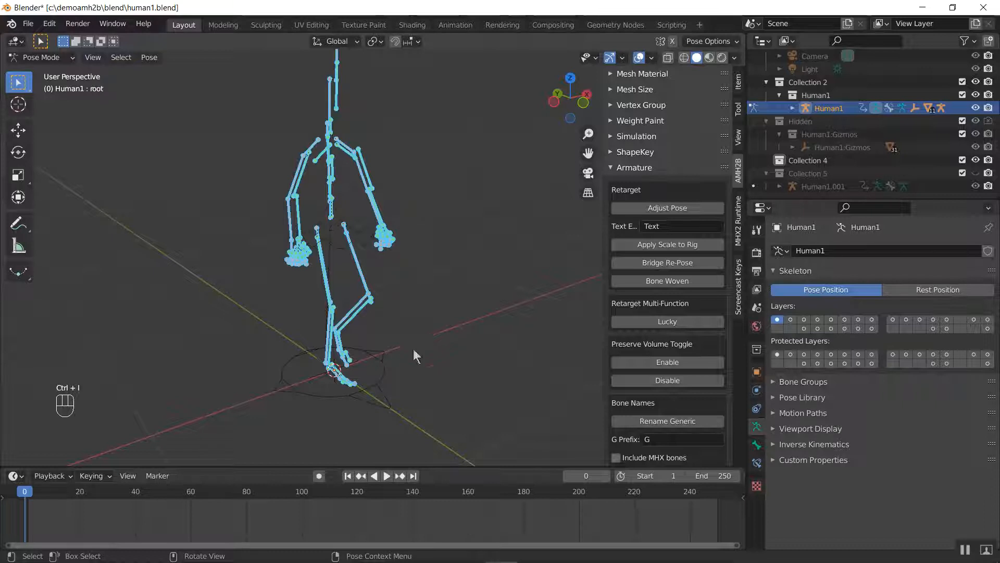
{"action": "left_click", "coordinate": [380, 391]}
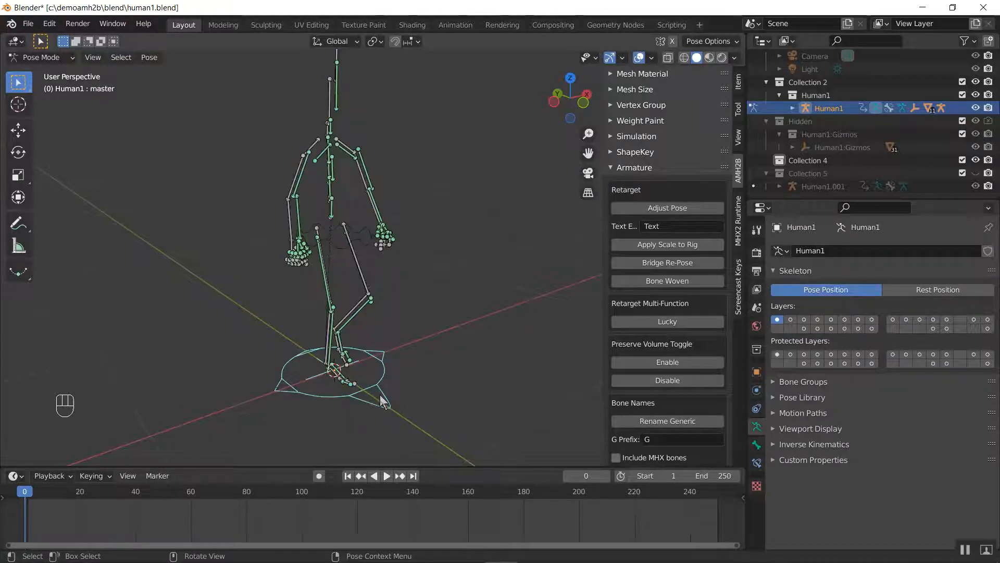
{"action": "left_click", "coordinate": [367, 243], "text": "shift"}
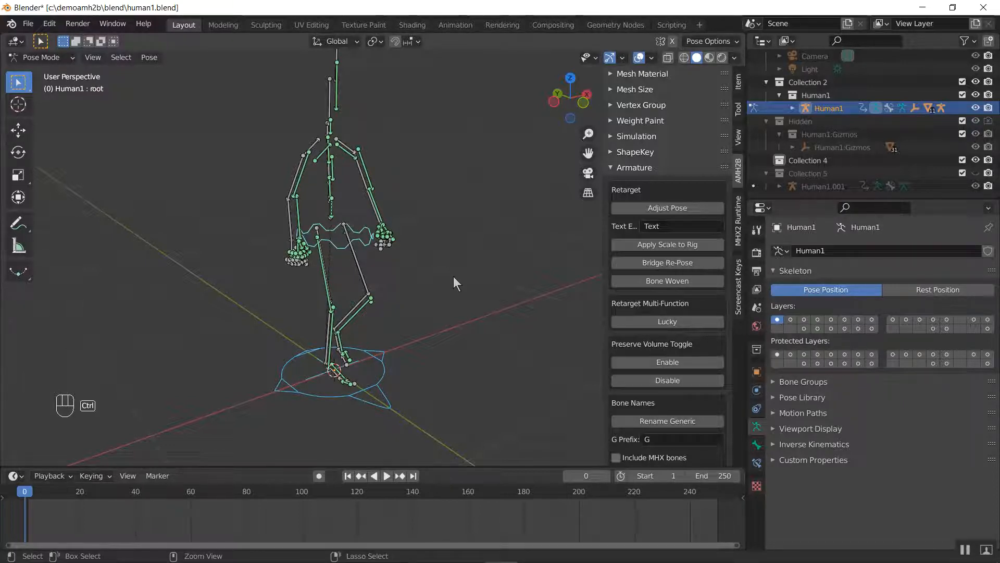
{"action": "key", "text": "ctrl+i"}
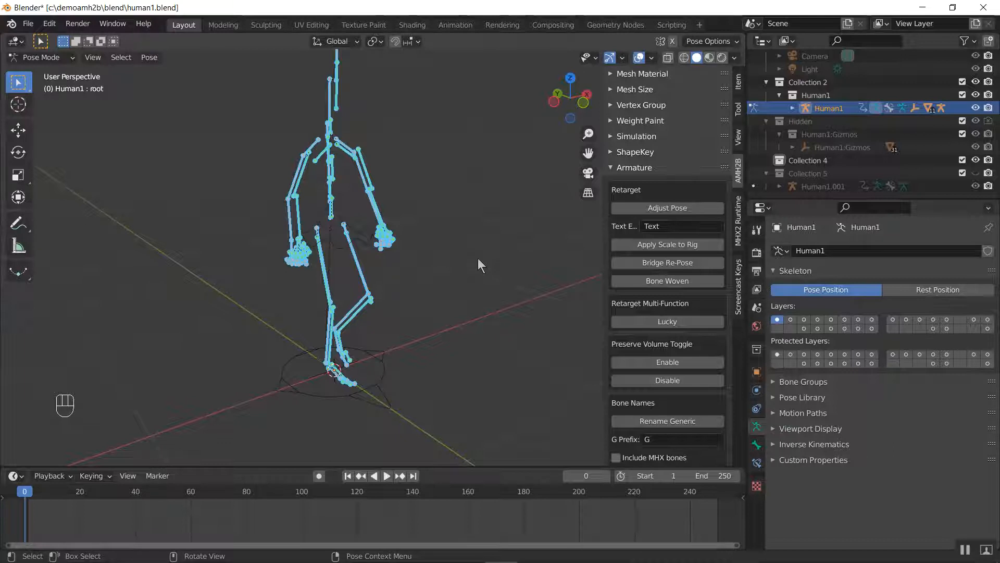
{"action": "key", "text": "m"}
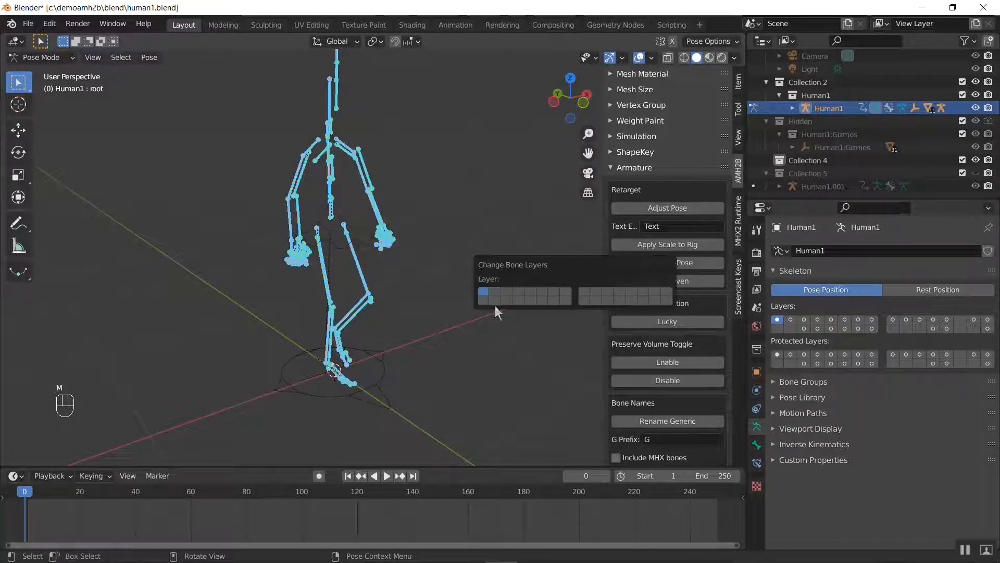
{"action": "left_click", "coordinate": [481, 300]}
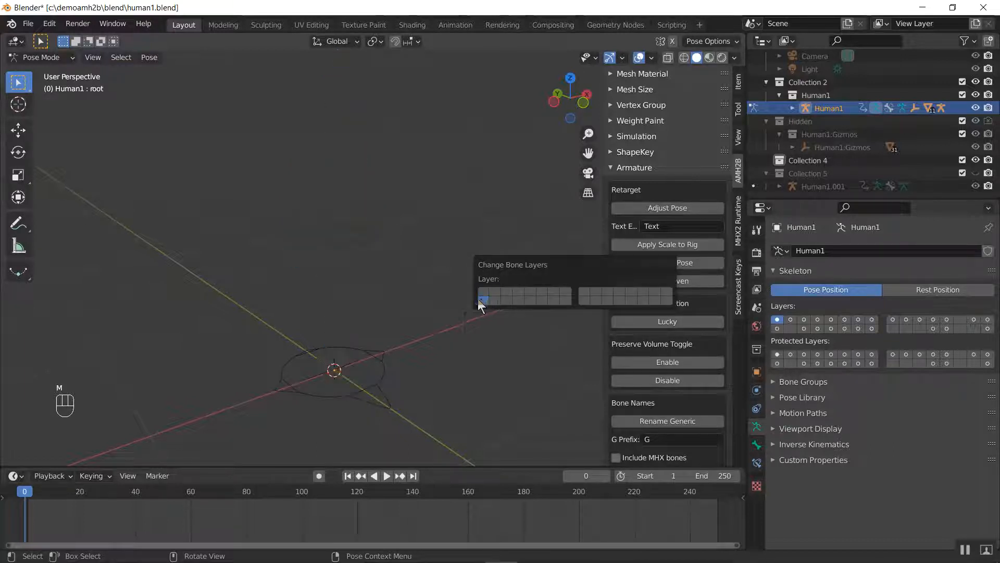
Show only the first bone layer in the second row to check the moved bones, and deselect them all
{"action": "left_click", "coordinate": [777, 328], "text": "shift"}
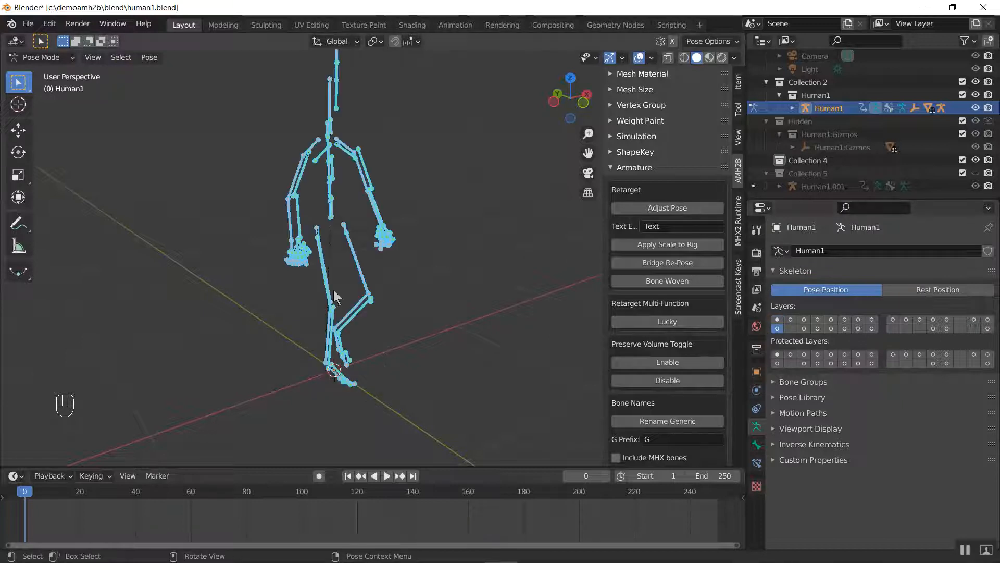
{"action": "mouse_move", "coordinate": [333, 290]}
{"action": "middle_mouse_down"}
{"action": "mouse_move", "coordinate": [396, 284]}
{"action": "mouse_move", "coordinate": [323, 286]}
{"action": "middle_mouse_up"}
{"action": "key", "text": "a"}
{"action": "key", "text": "a"}
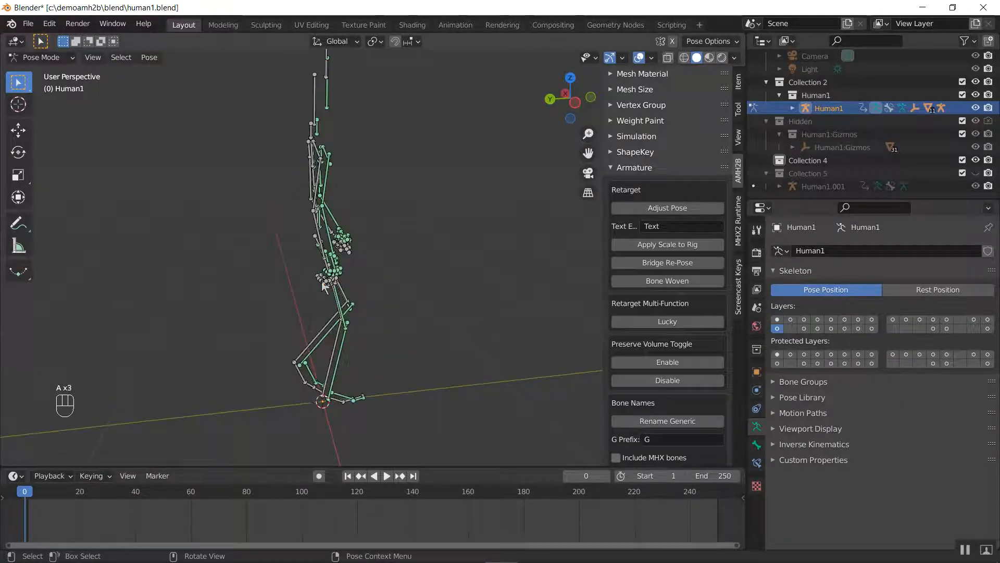
Show the armature's other bone layers together and compare their bones with the moved ones
{"action": "left_click", "coordinate": [777, 328], "text": "shift"}
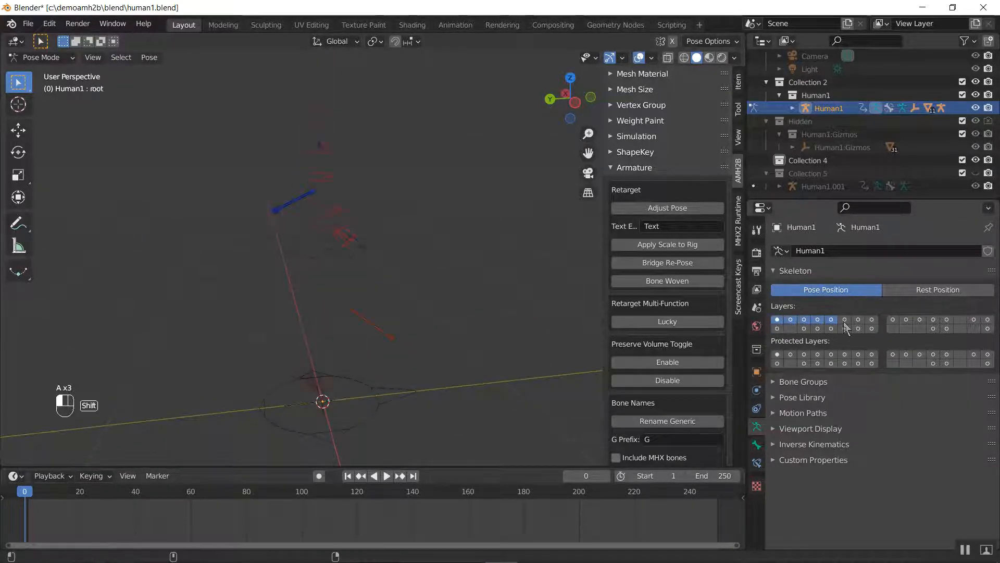
{"action": "left_click_drag", "start_coordinate": [845, 320], "coordinate": [804, 328], "text": "shift"}
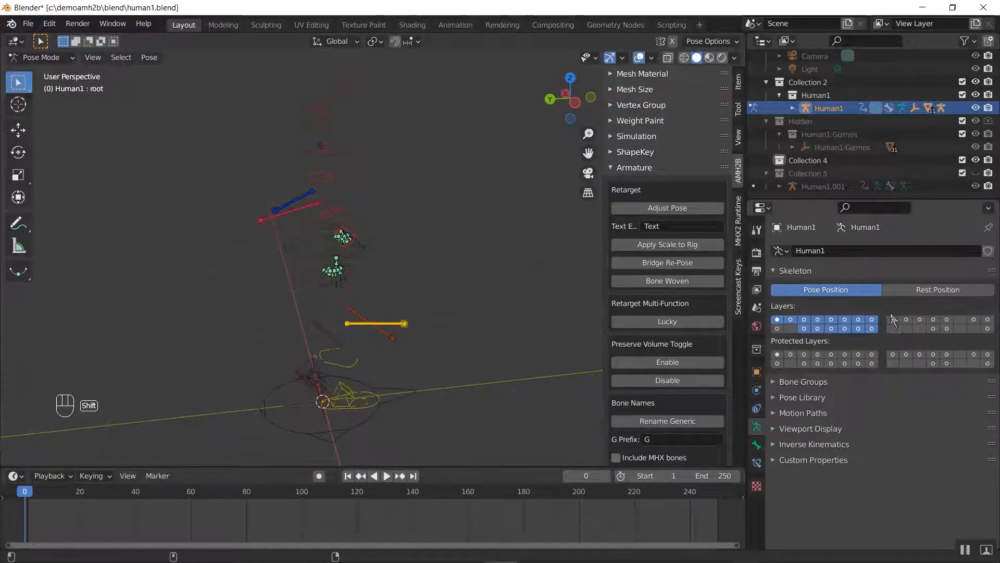
{"action": "left_click_drag", "start_coordinate": [946, 328], "coordinate": [894, 324], "text": "shift"}
{"action": "middle_click_drag", "start_coordinate": [399, 236], "coordinate": [380, 255]}
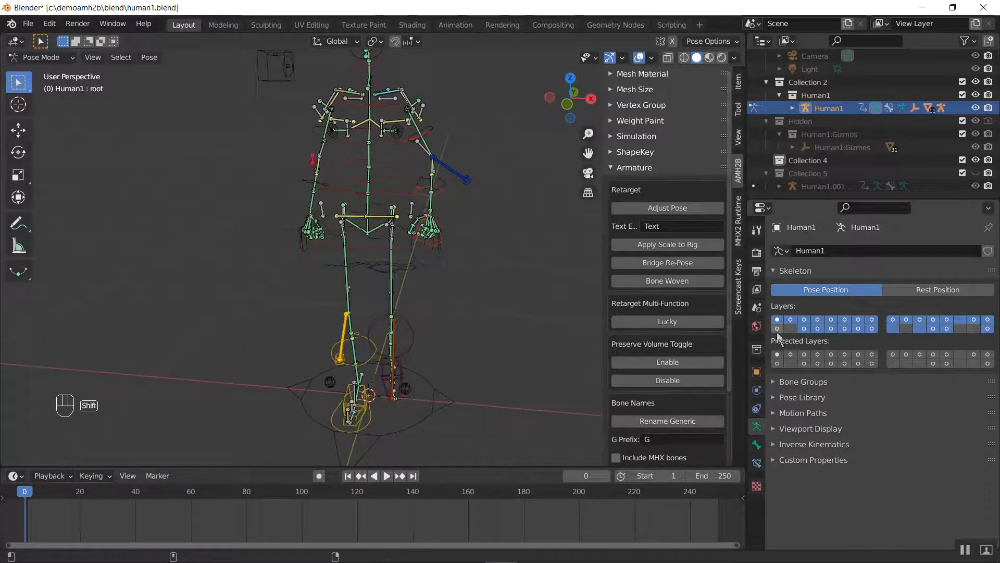
{"action": "left_click", "coordinate": [776, 330], "text": "shift"}
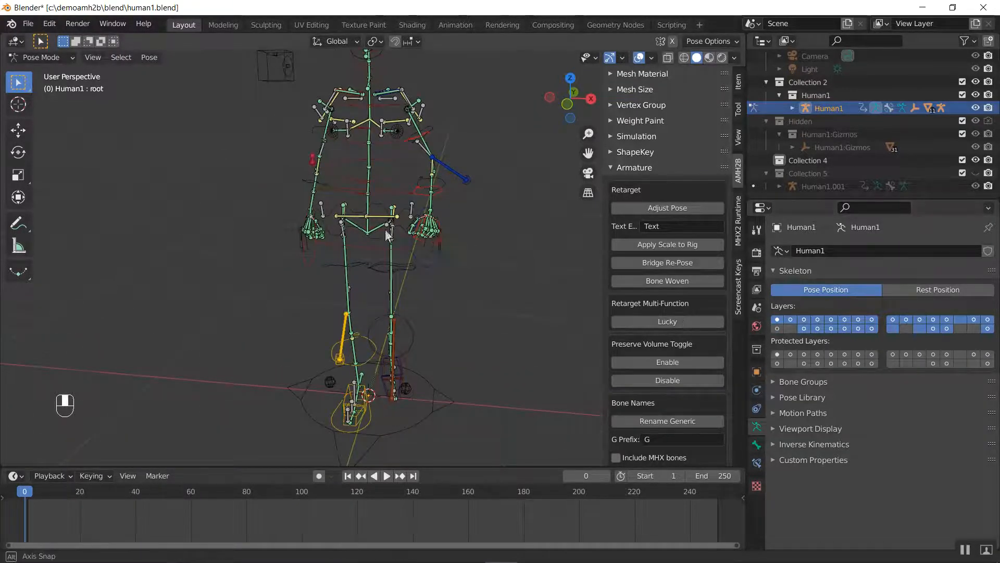
{"action": "middle_click_drag", "start_coordinate": [385, 229], "coordinate": [620, 323]}
Show only the first bone layer in the second row and return to Object Mode
{"action": "left_click", "coordinate": [777, 329]}
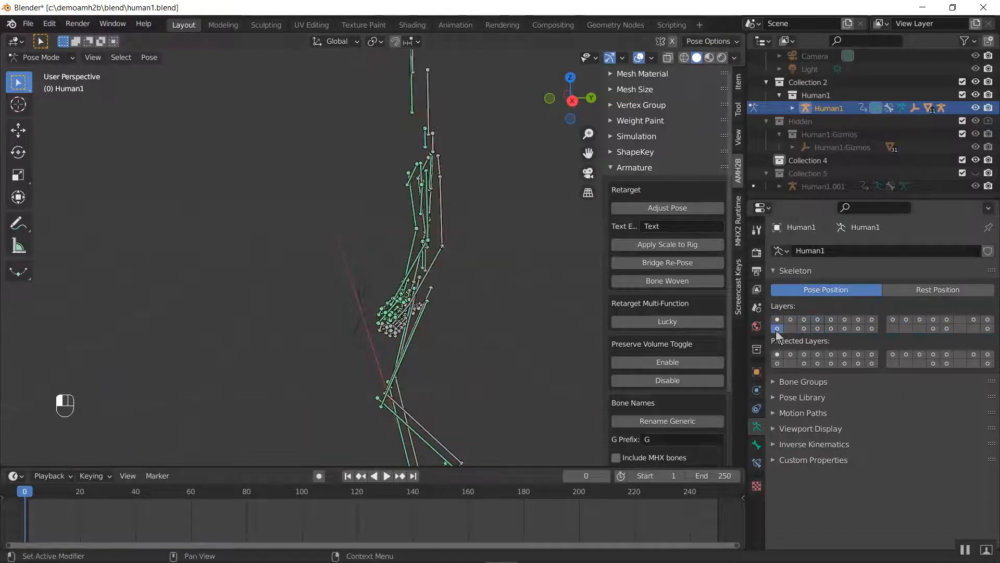
{"action": "middle_click_drag", "start_coordinate": [224, 242], "coordinate": [316, 395]}
{"action": "key", "text": "ctrl+Tab"}
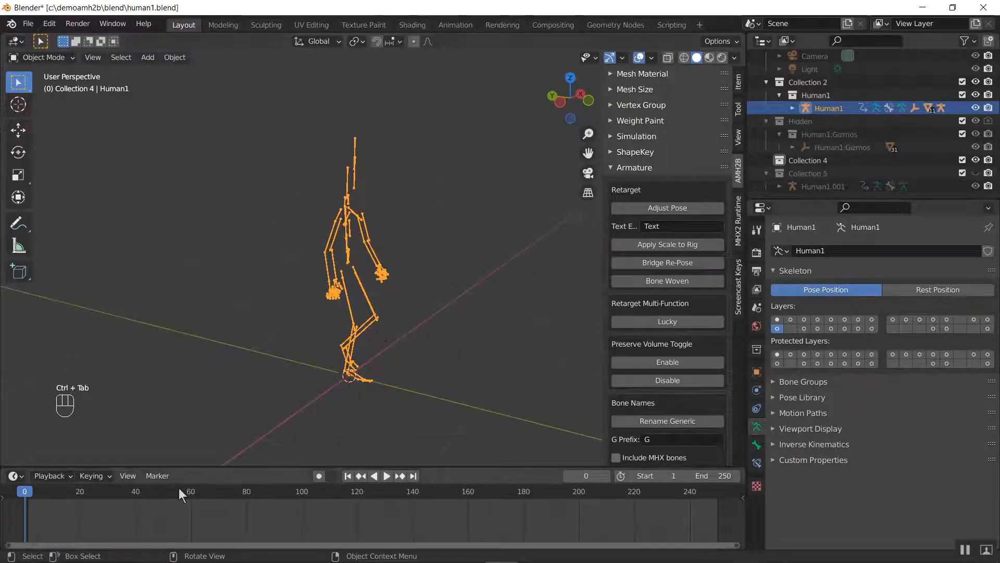
Change the timeline area to a Dope Sheet in Action Editor mode
{"action": "left_click_drag", "start_coordinate": [115, 499], "coordinate": [151, 499]}
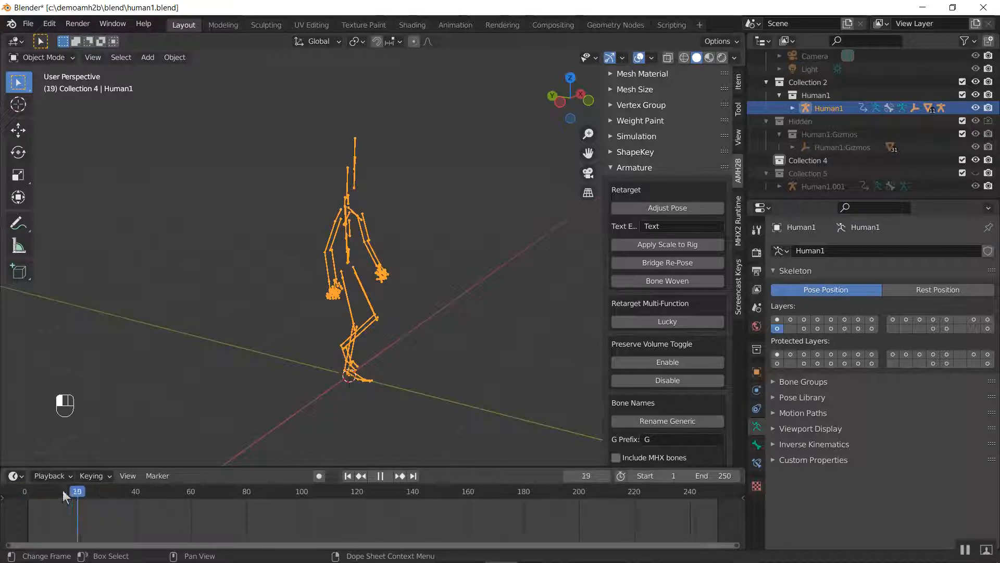
{"action": "left_click", "coordinate": [15, 476]}
{"action": "left_click", "coordinate": [185, 347]}
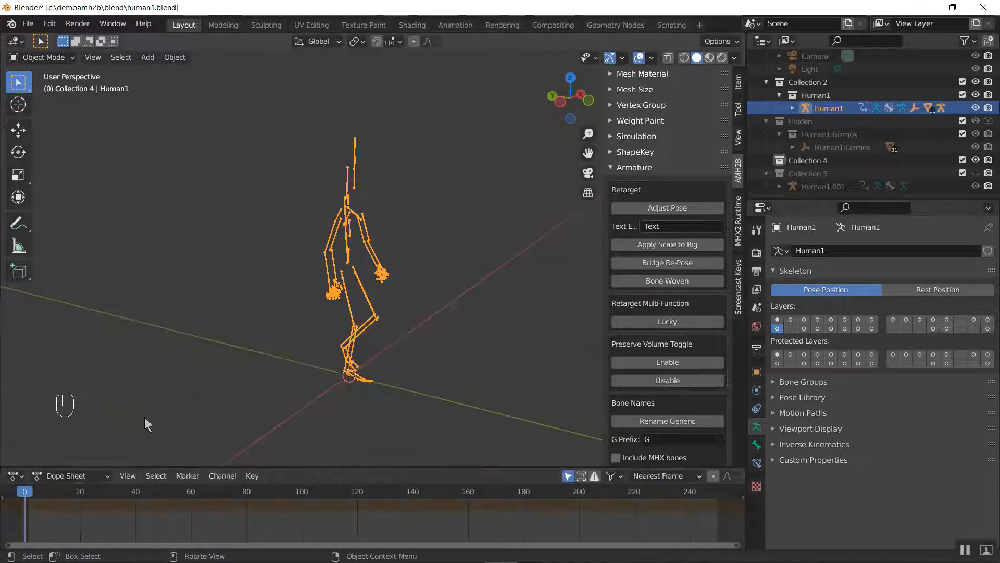
{"action": "left_click", "coordinate": [73, 476]}
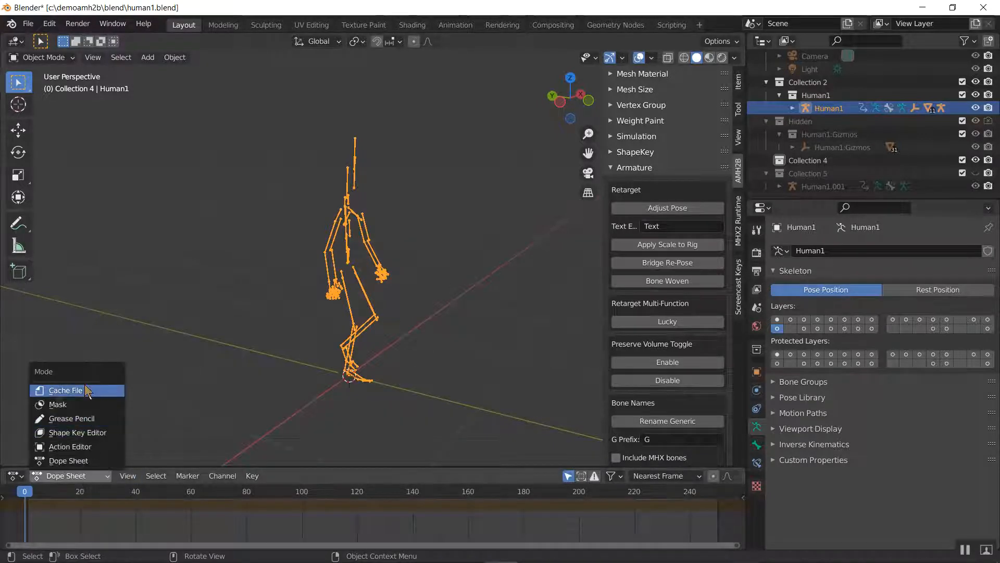
{"action": "left_click", "coordinate": [73, 447]}
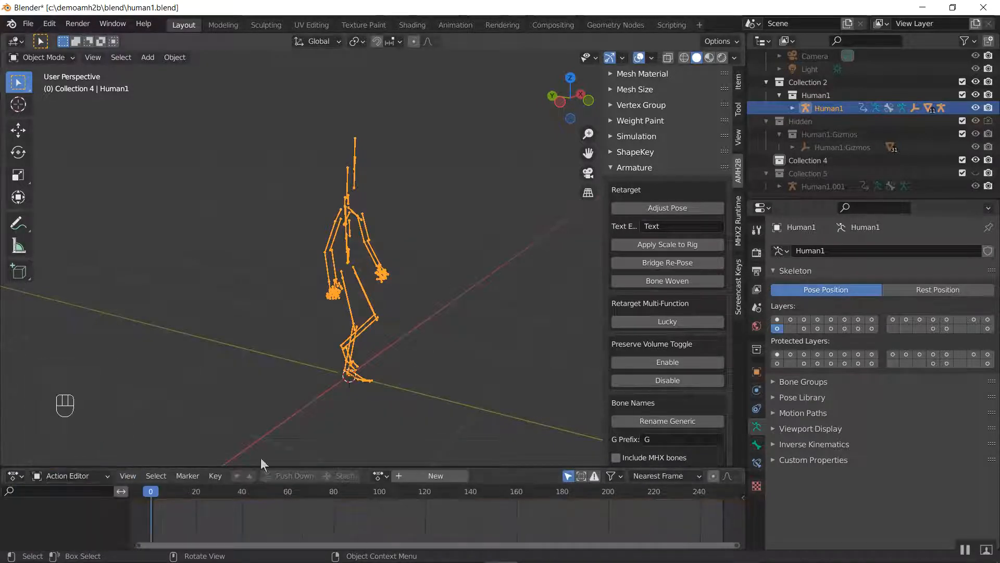
Assign the action Armature|mixamo.com|Layer0 to the Human1 armature and play the animation briefly
{"action": "left_click", "coordinate": [379, 476]}
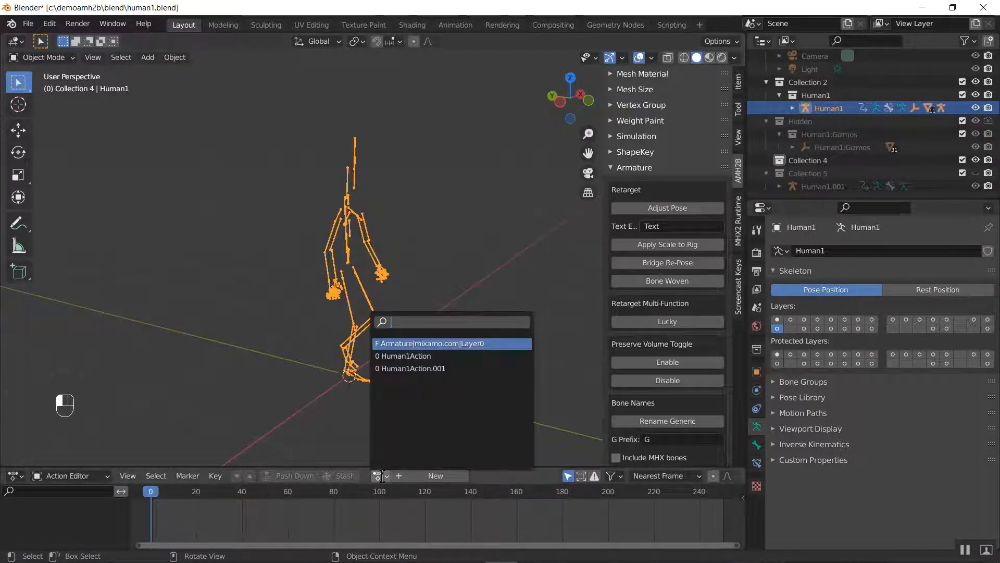
{"action": "left_click", "coordinate": [463, 344]}
{"action": "key", "text": "space"}
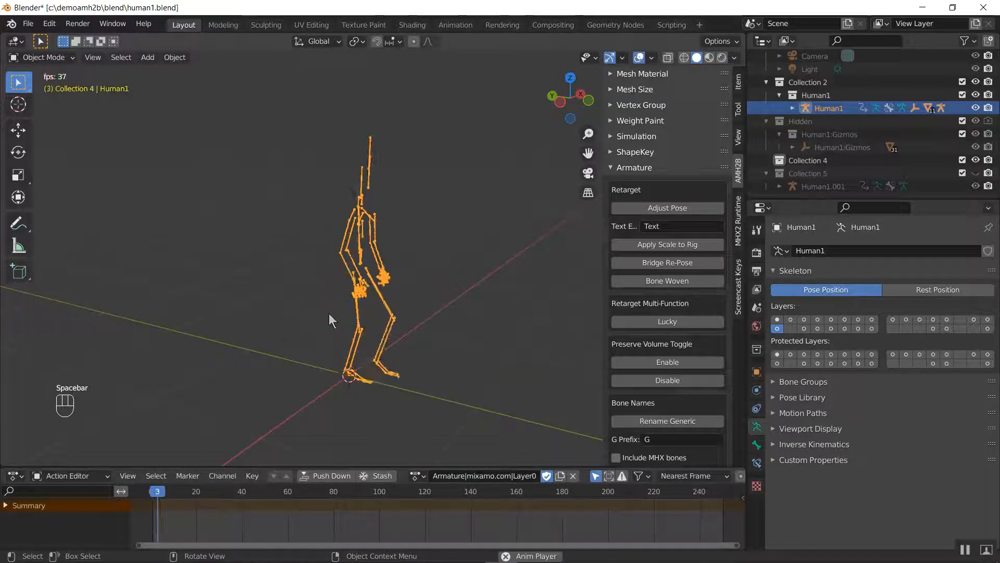
{"action": "middle_click_drag", "start_coordinate": [358, 354], "coordinate": [176, 333], "text": "shift"}
{"action": "key", "text": "space"}
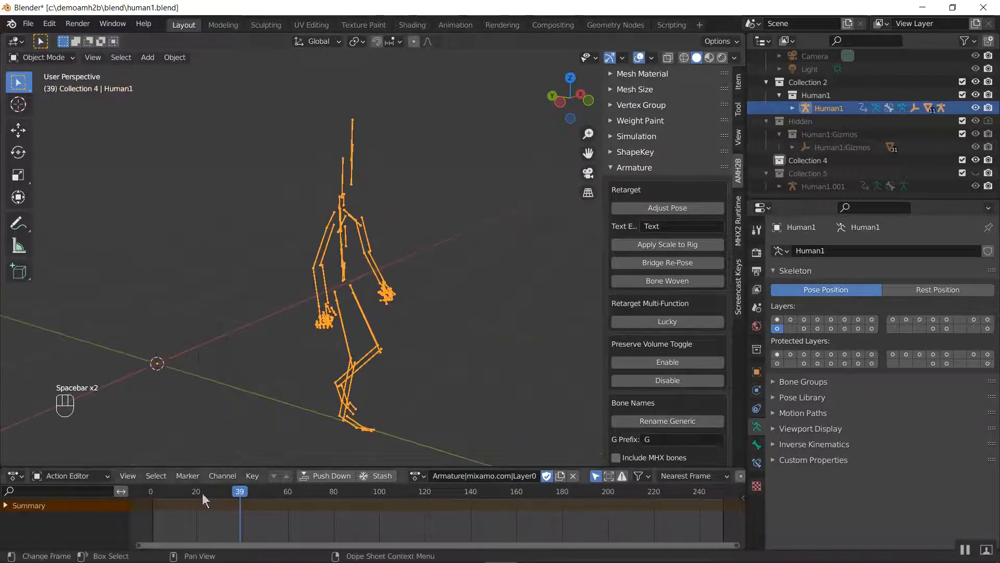
Reveal all hidden objects and return the animation to frame 0
{"action": "key", "text": "alt+h"}
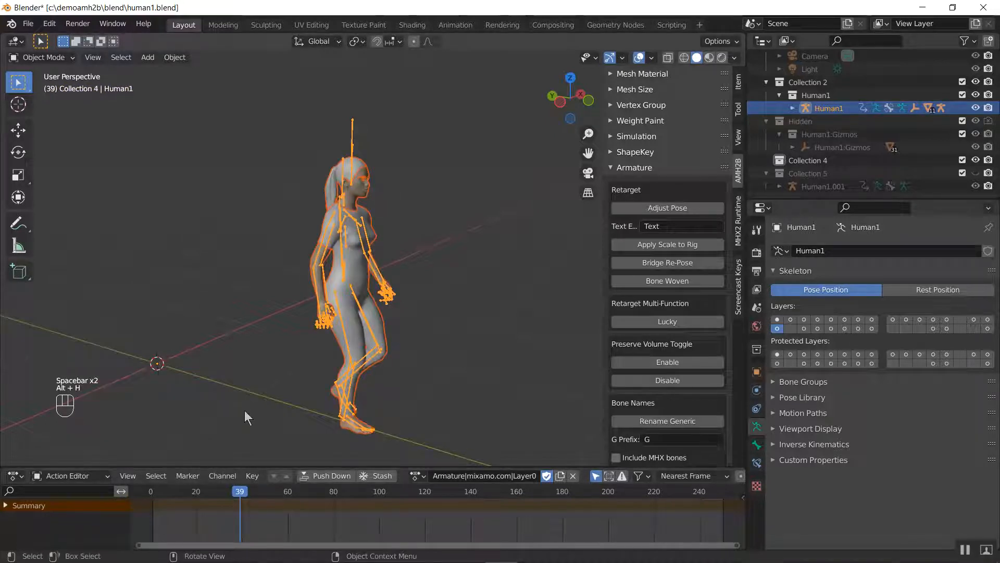
{"action": "left_click_drag", "start_coordinate": [211, 493], "coordinate": [150, 491]}
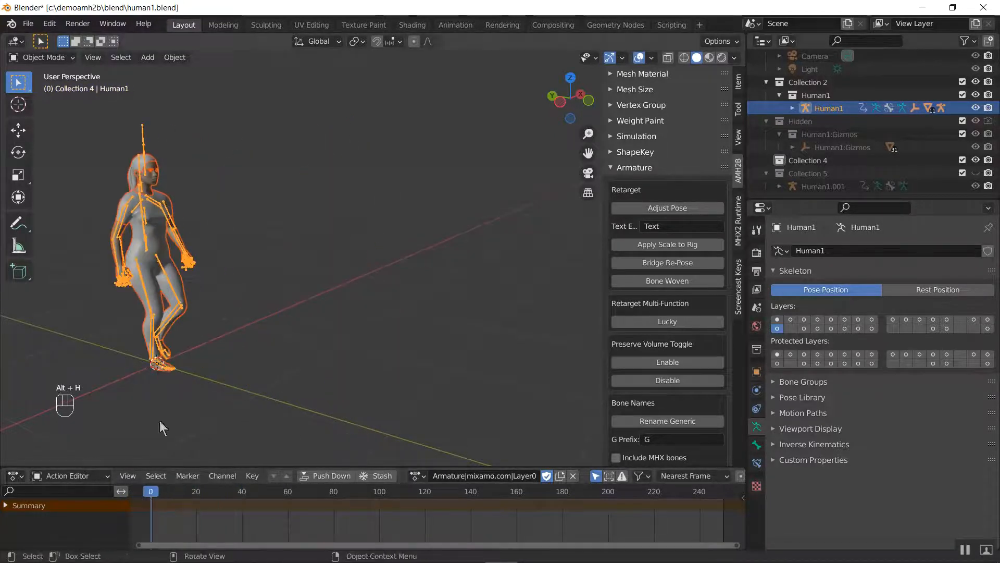
{"action": "middle_click_drag", "start_coordinate": [213, 367], "coordinate": [302, 381], "text": "shift"}
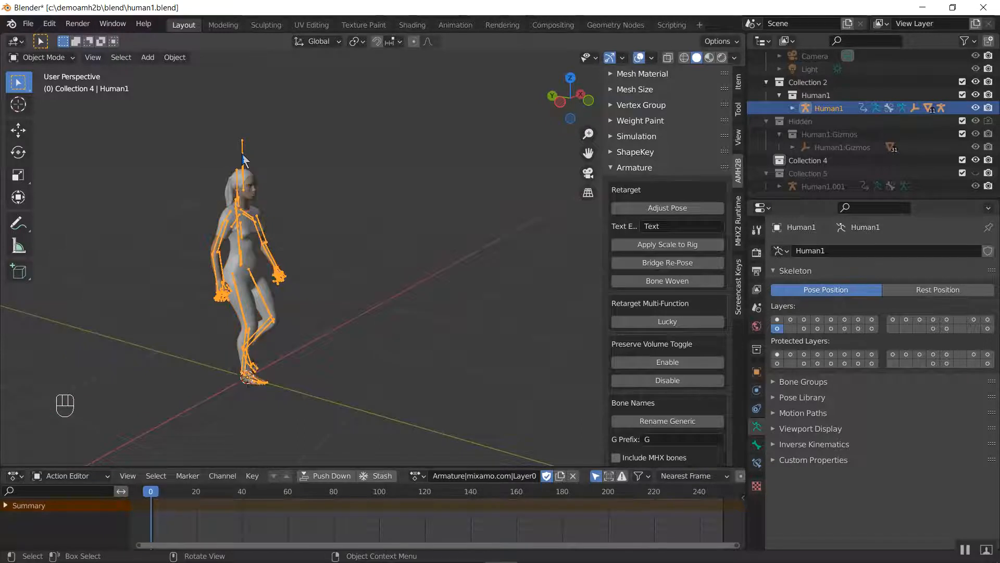
Hide the Human1 armature and play the walk on the character mesh alone
{"action": "key", "text": "h"}
{"action": "key", "text": "space"}
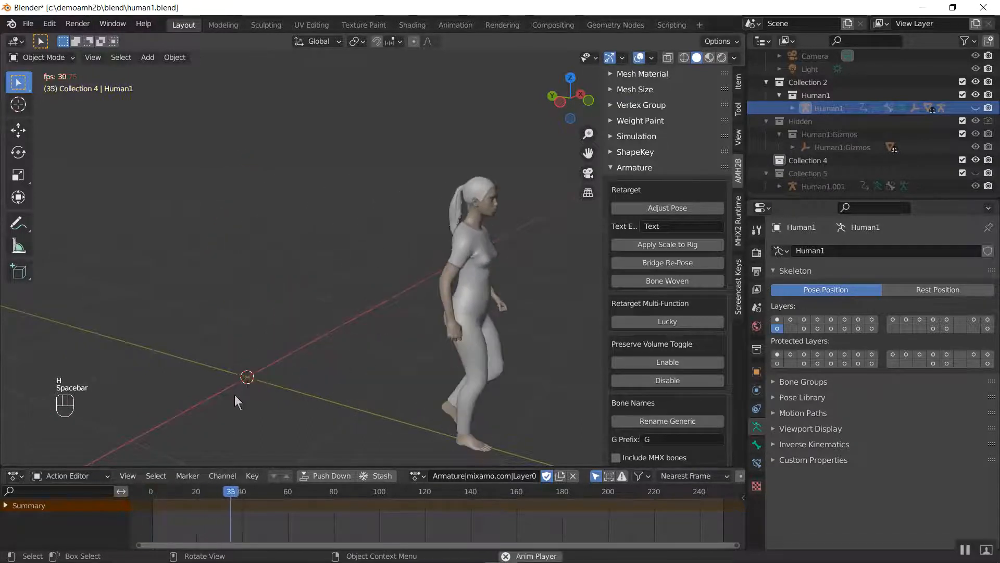
{"action": "key", "text": "space"}
{"action": "middle_click_drag", "start_coordinate": [252, 377], "coordinate": [195, 371]}
{"action": "key", "text": "space"}
{"action": "key", "text": "space"}
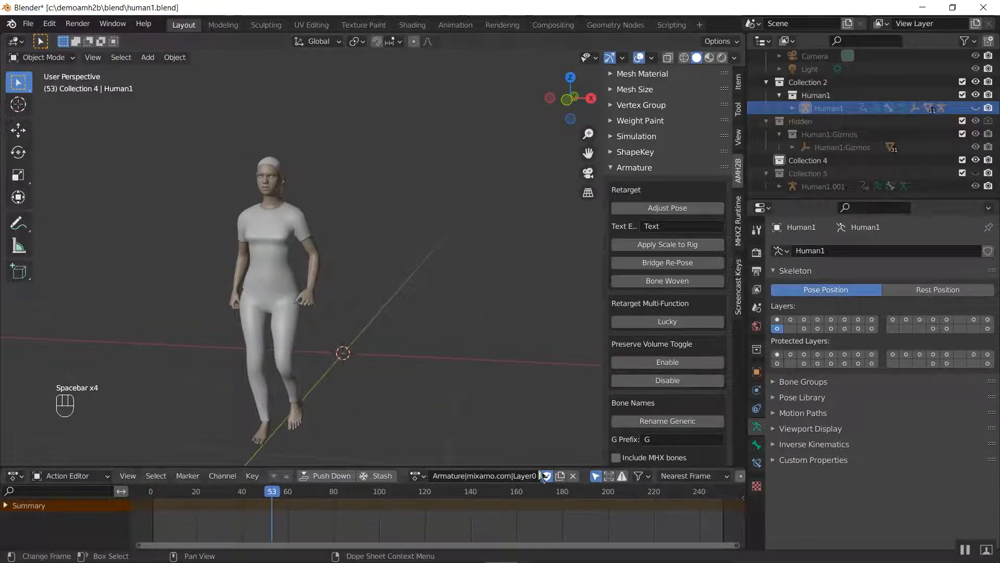
Change the Action Editor area to a Timeline and set the scene's end frame to 40
{"action": "left_click", "coordinate": [16, 475]}
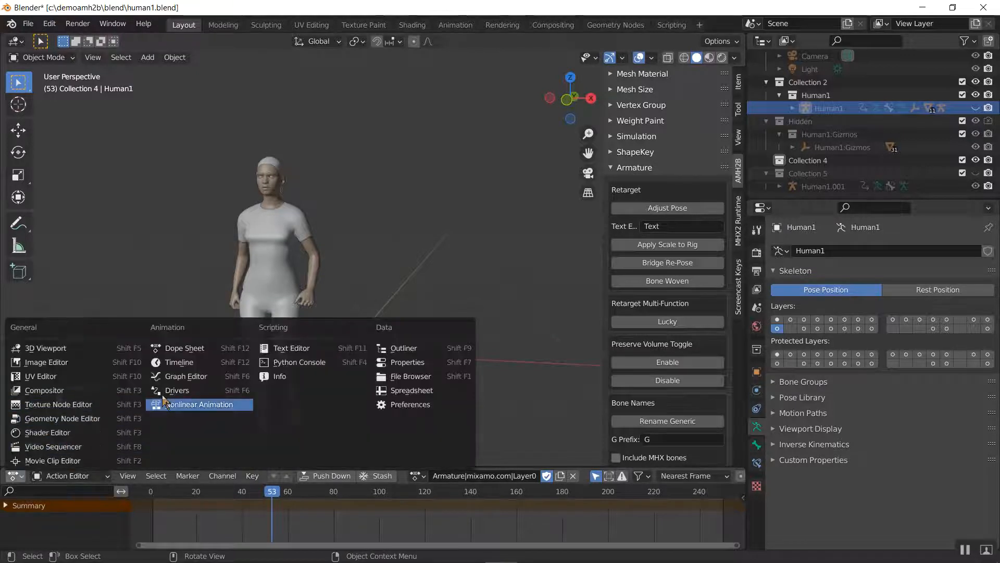
{"action": "left_click", "coordinate": [178, 362]}
{"action": "left_click", "coordinate": [712, 475]}
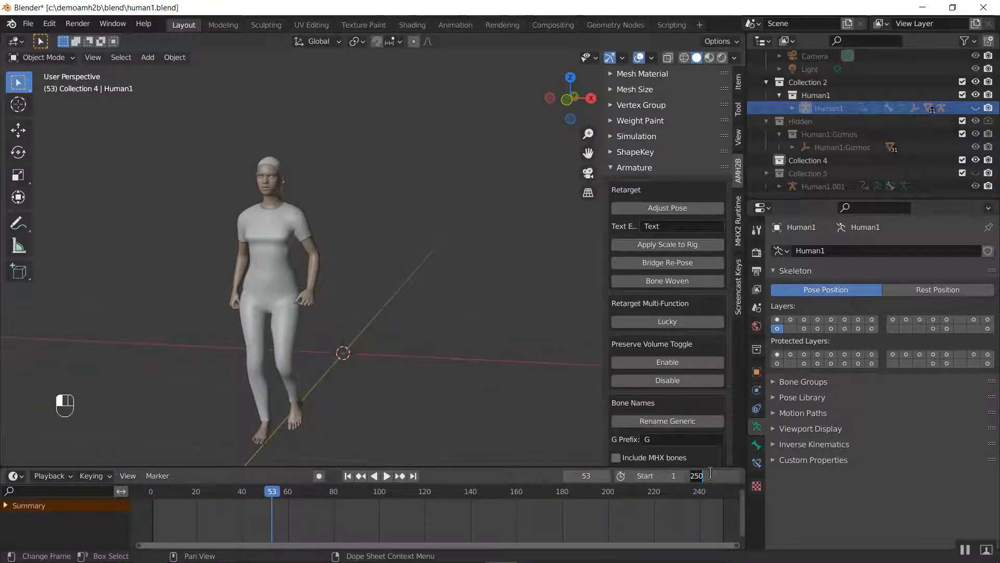
{"action": "key", "text": "Return"}
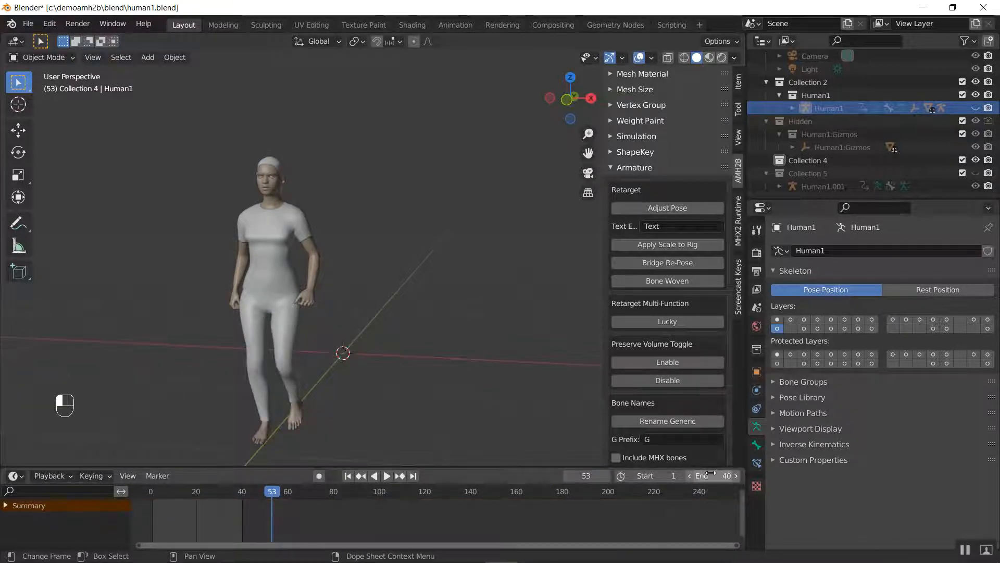
Play the shortened walk and step back through its frames, viewing the character from the right side
{"action": "key", "text": "space"}
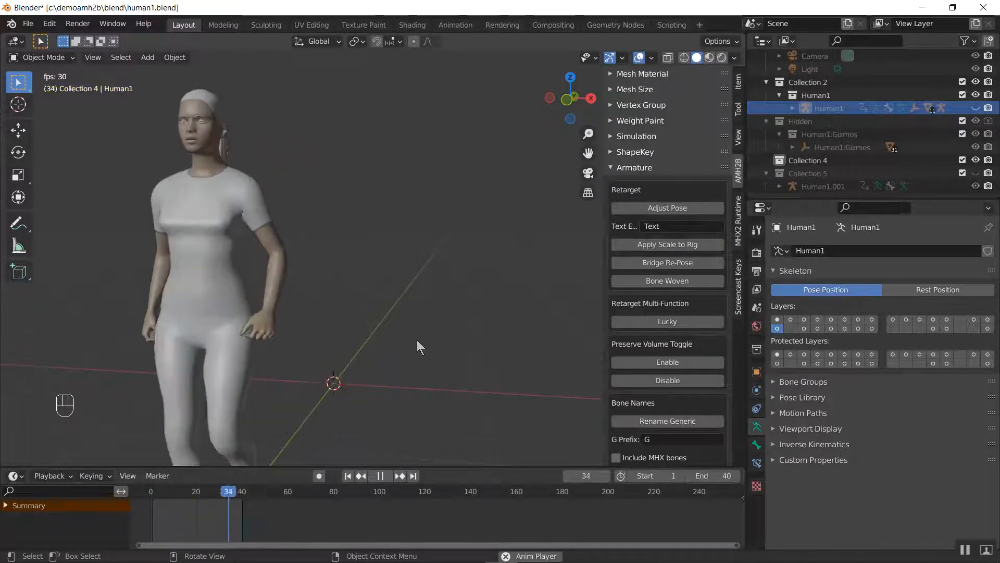
{"action": "key", "text": "space"}
{"action": "middle_click_drag", "start_coordinate": [397, 361], "coordinate": [318, 306]}
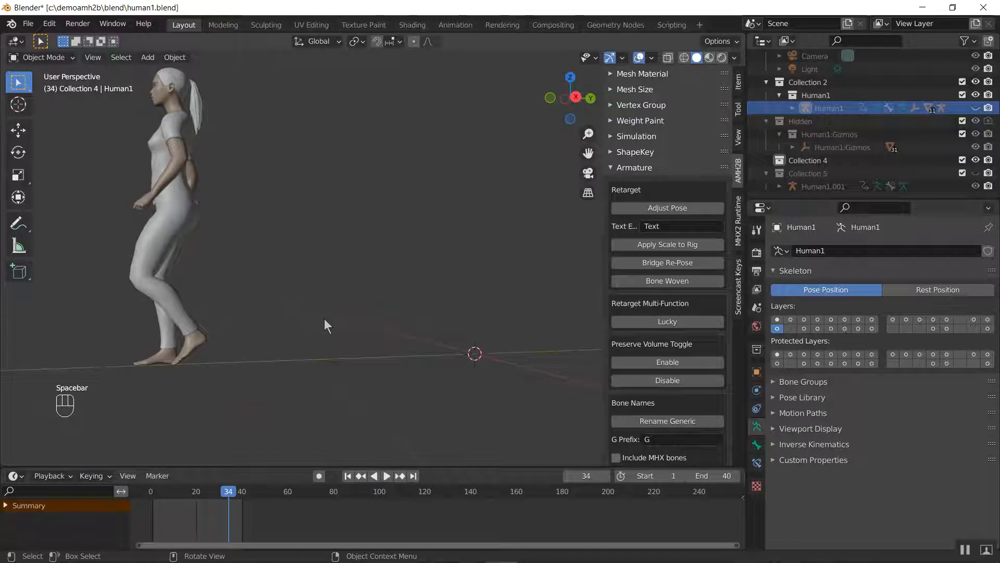
{"action": "key", "text": "Left"}
{"action": "key", "text": "Left"}
{"action": "key", "text": "Left"}
{"action": "key", "text": "Left"}
{"action": "key", "text": "Left"}
{"action": "key", "text": "Left"}
{"action": "key", "text": "Left"}
{"action": "key", "text": "Left"}
{"action": "key", "text": "Left"}
{"action": "key", "text": "Left"}
{"action": "key", "text": "Left"}
{"action": "key", "text": "Left"}
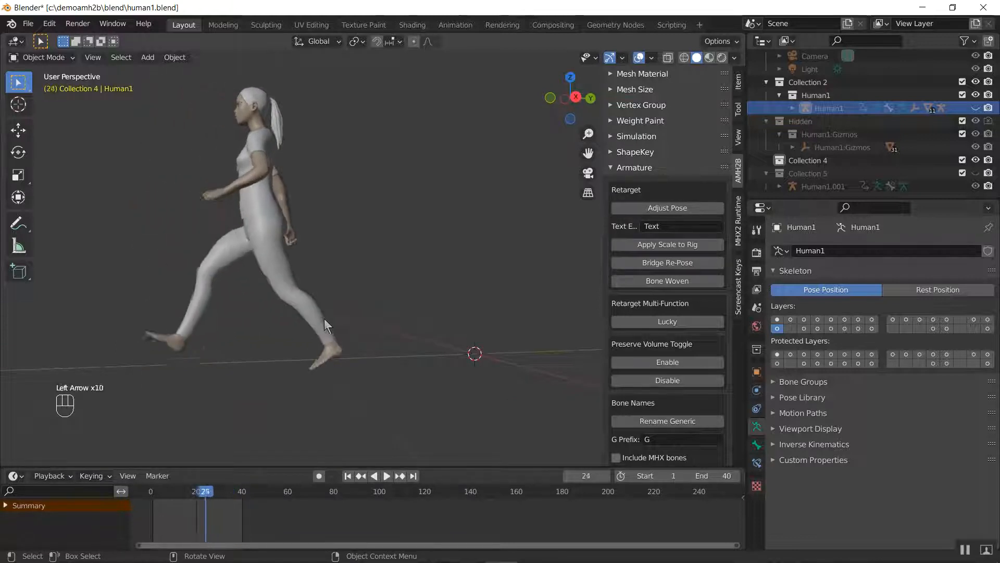
{"action": "key", "text": "KP_1"}
{"action": "key", "text": "KP_3"}
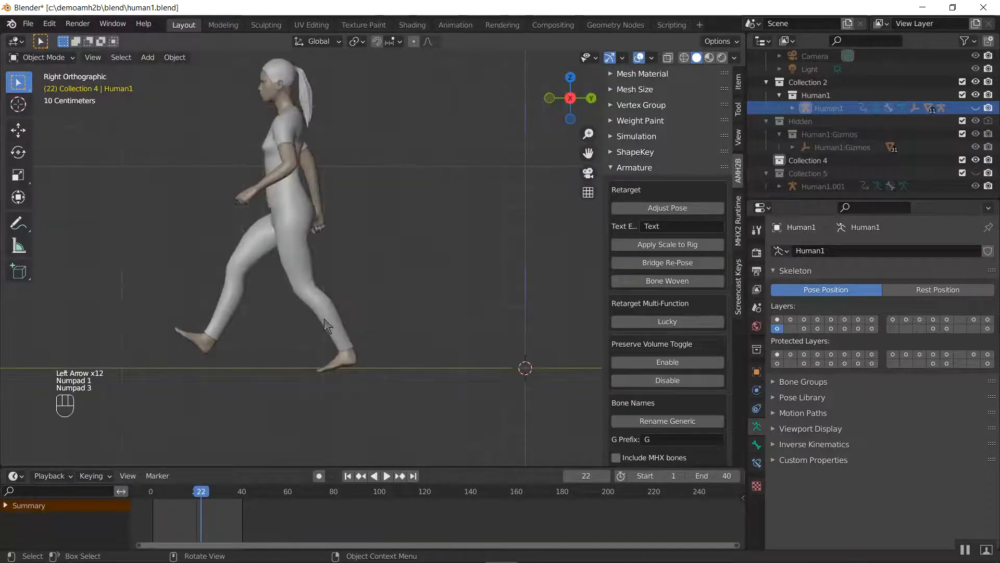
Play briefly and step back and forth through the walk frames in right orthographic view to examine the poses
{"action": "key", "text": "space"}
{"action": "key", "text": "space"}
{"action": "key", "text": "Left"}
{"action": "key", "text": "Left"}
{"action": "key", "text": "Left"}
{"action": "key", "text": "Left"}
{"action": "key", "text": "Left"}
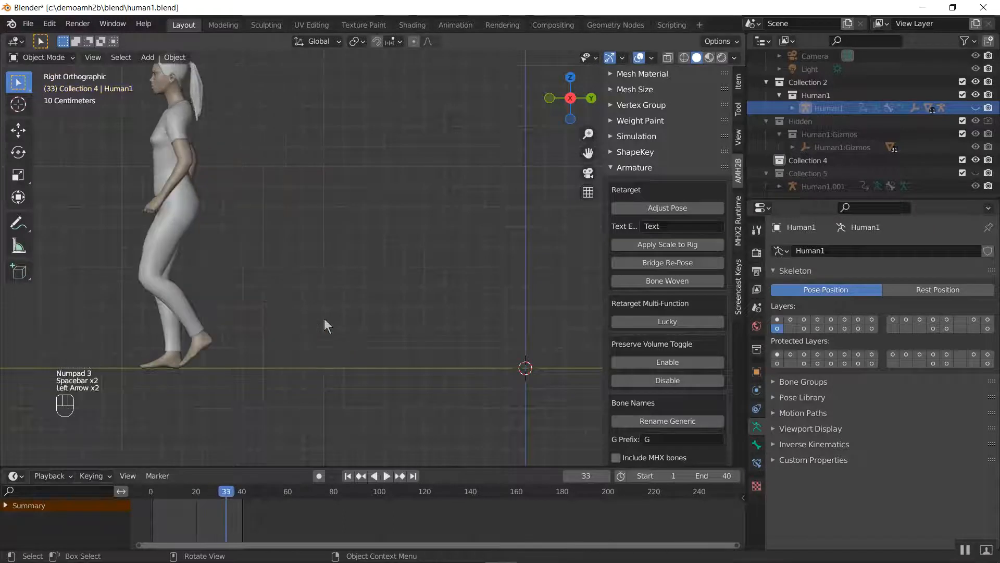
{"action": "key", "text": "Left"}
{"action": "key", "text": "Left"}
{"action": "key", "text": "Left"}
{"action": "key", "text": "Left"}
{"action": "key", "text": "Right"}
{"action": "key", "text": "Right"}
{"action": "key", "text": "Right"}
{"action": "key", "text": "Right"}
{"action": "key", "text": "Right"}
{"action": "key", "text": "Right"}
{"action": "key", "text": "Right"}
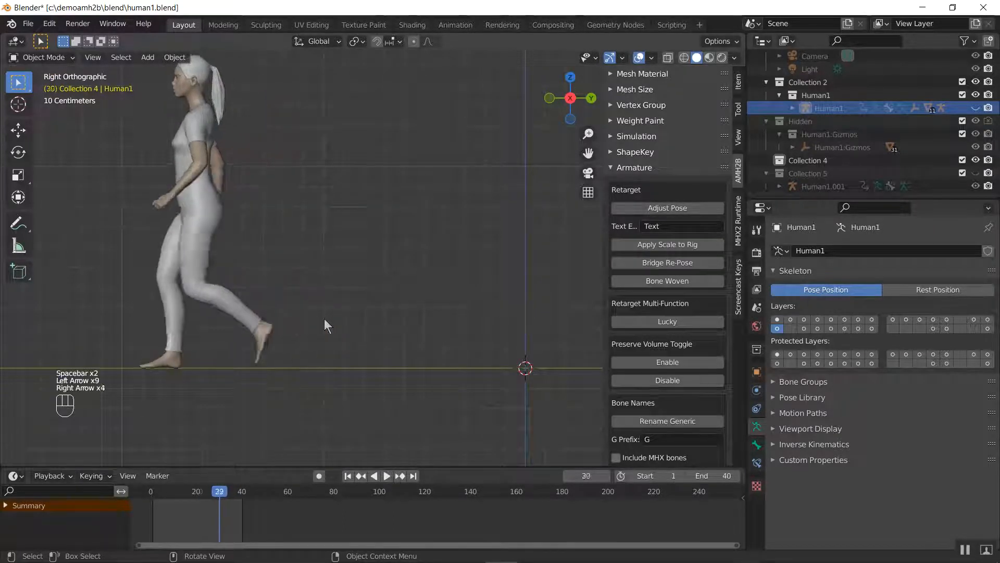
{"action": "key", "text": "Right"}
{"action": "key", "text": "Right"}
{"action": "key", "text": "Left"}
{"action": "key", "text": "Left"}
{"action": "key", "text": "Left"}
{"action": "key", "text": "Left"}
{"action": "key", "text": "Left"}
{"action": "key", "text": "Left"}
{"action": "key", "text": "Left"}
{"action": "key", "text": "Left"}
{"action": "key", "text": "Left"}
{"action": "key", "text": "Left"}
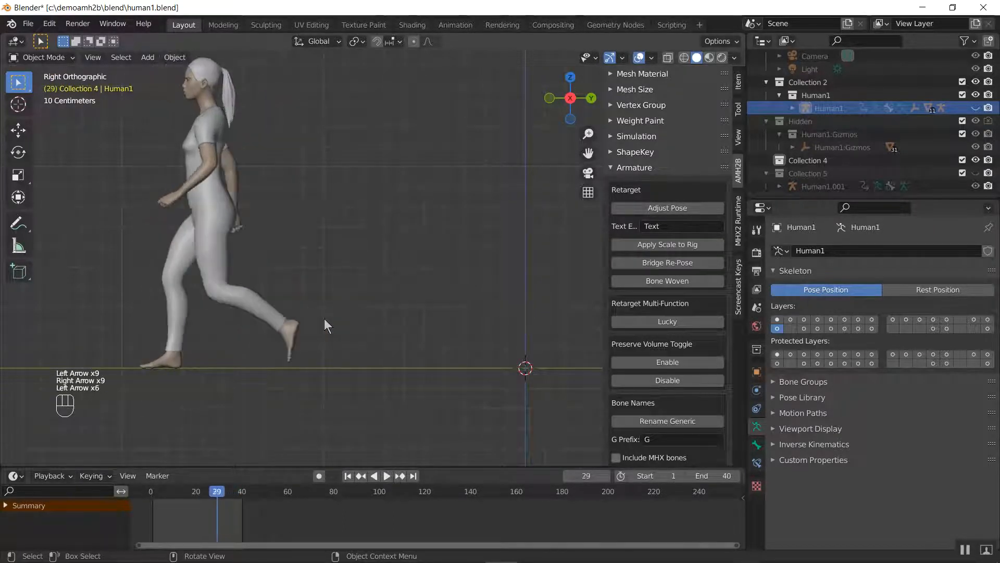
{"action": "key", "text": "Left"}
{"action": "key", "text": "Left"}
{"action": "key", "text": "Left"}
{"action": "key", "text": "Left"}
{"action": "key", "text": "Left"}
{"action": "key", "text": "Left"}
{"action": "key", "text": "Left"}
{"action": "key", "text": "Left"}
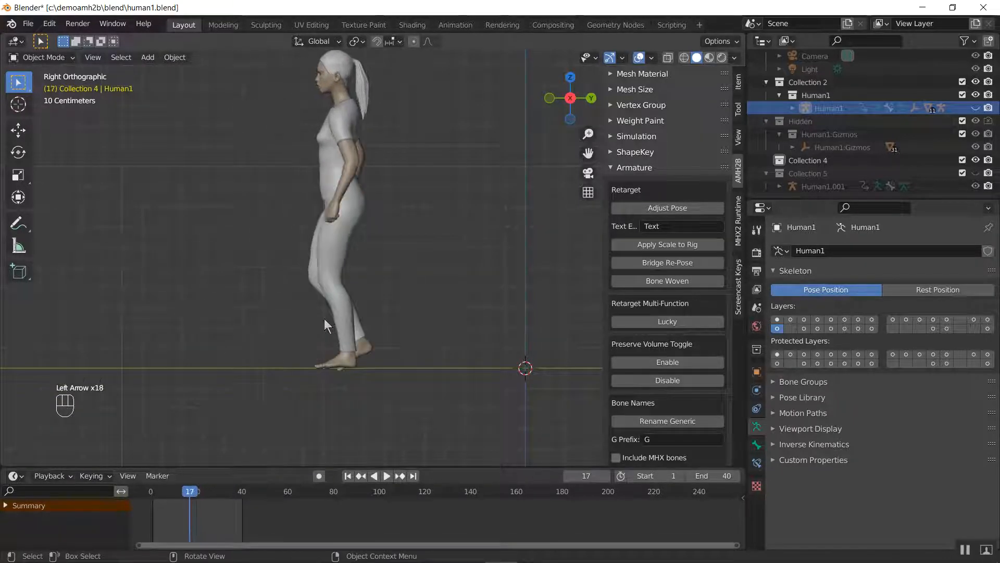
Reveal the hidden armature, return to frame 0 and play the walk with the bones shown
{"action": "key", "text": "alt+h"}
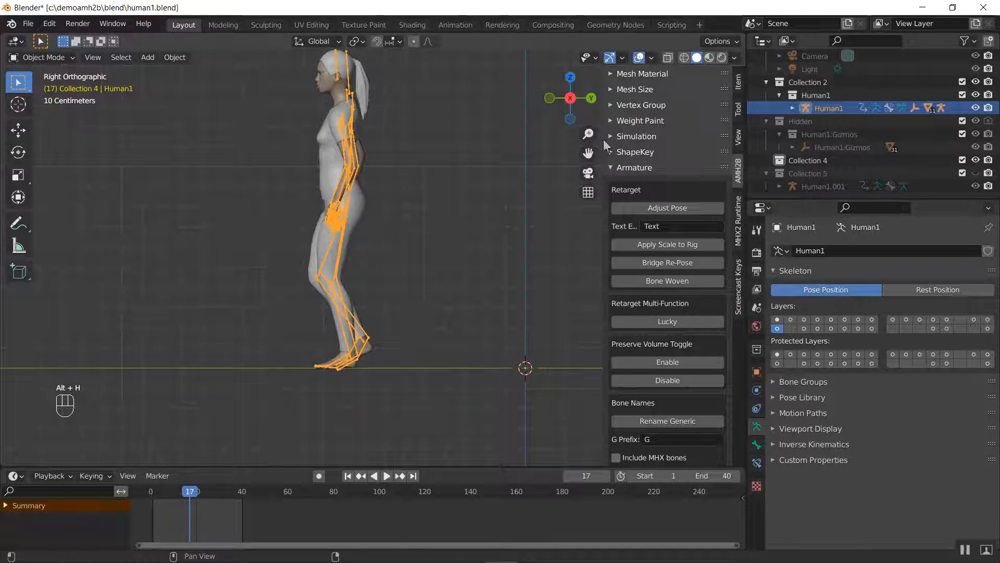
{"action": "middle_click_drag", "start_coordinate": [300, 159], "coordinate": [384, 280]}
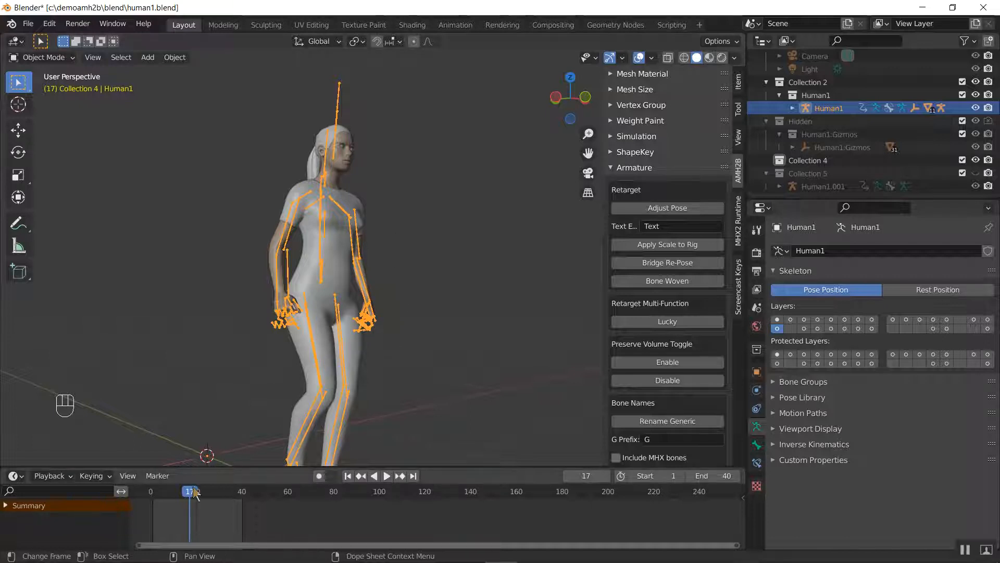
{"action": "left_click_drag", "start_coordinate": [191, 492], "coordinate": [151, 492]}
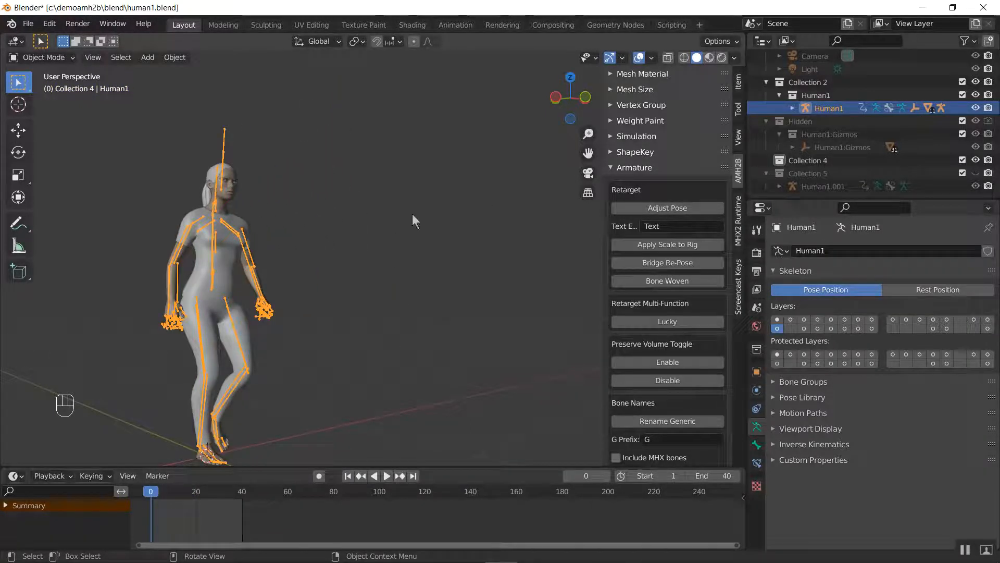
{"action": "middle_click_drag", "start_coordinate": [413, 216], "coordinate": [405, 258]}
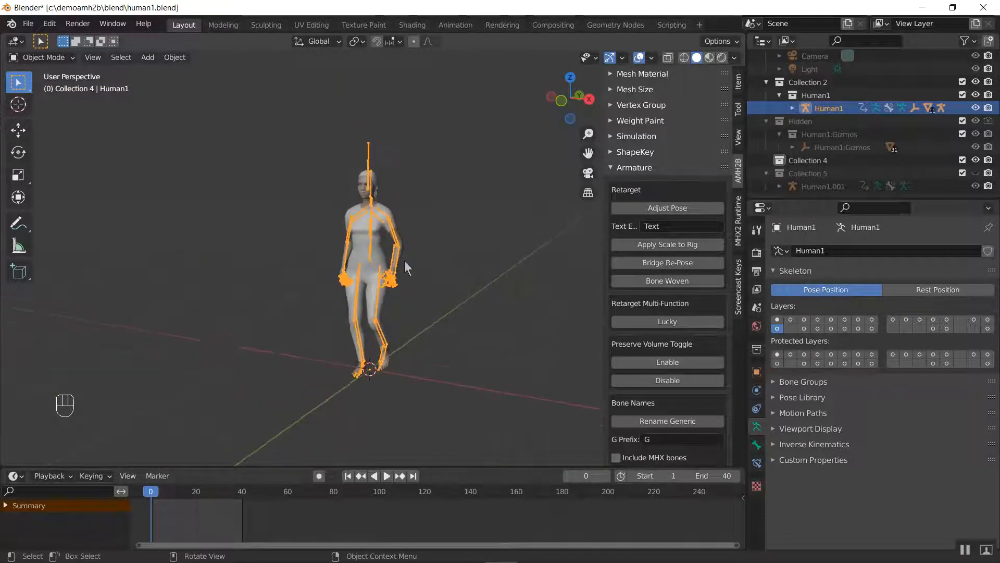
{"action": "scroll", "coordinate": [404, 261], "scroll_direction": "up", "scroll_amount": 2}
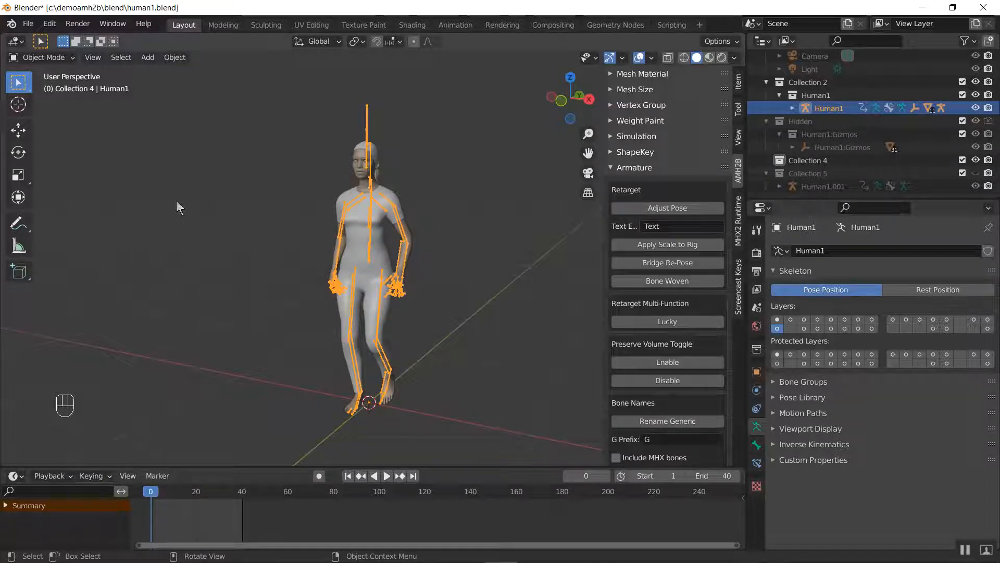
{"action": "key", "text": "space"}
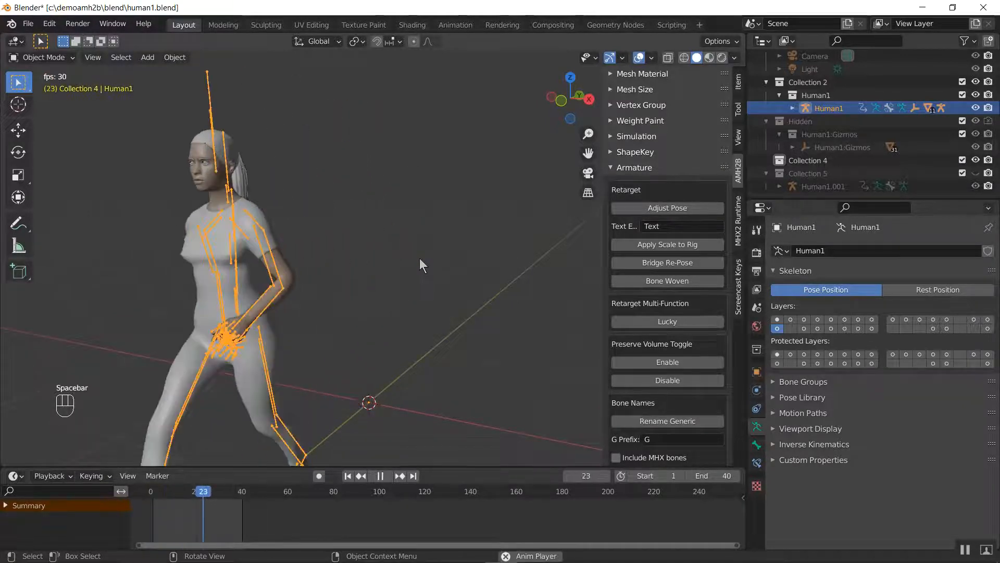
{"action": "key", "text": "space"}
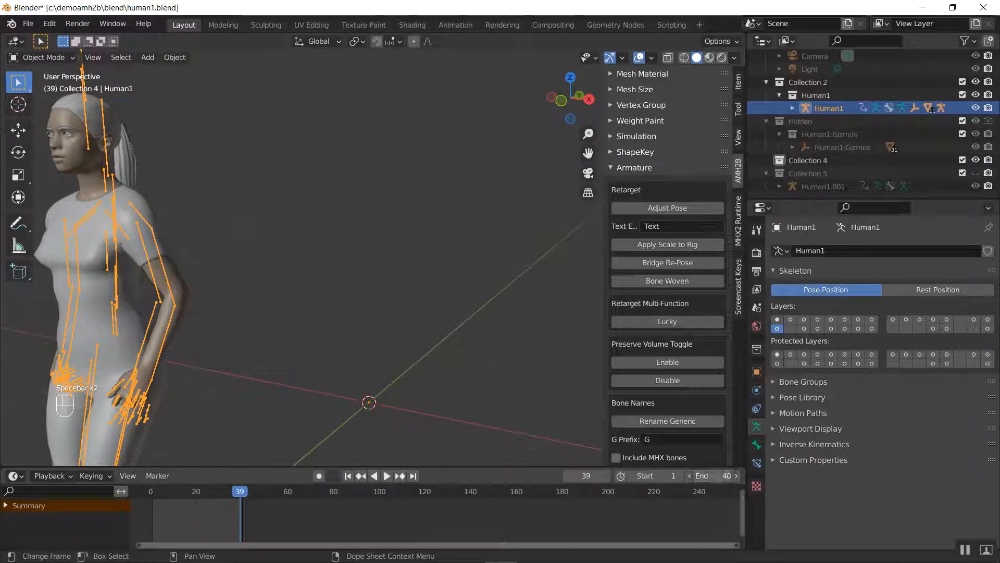
Set the scene's end frame to 80
{"action": "left_click", "coordinate": [726, 476]}
{"action": "type", "text": "80"}
{"action": "key", "text": "Return"}
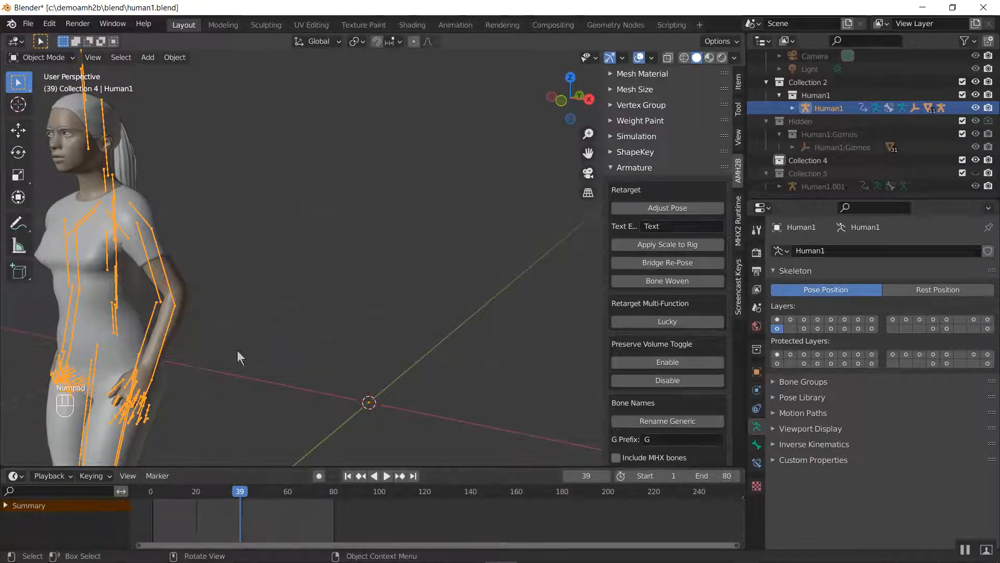
Change the Timeline area to an enlarged Nonlinear Animation editor and push Human1's action down into an NLA strip
{"action": "left_click", "coordinate": [13, 476]}
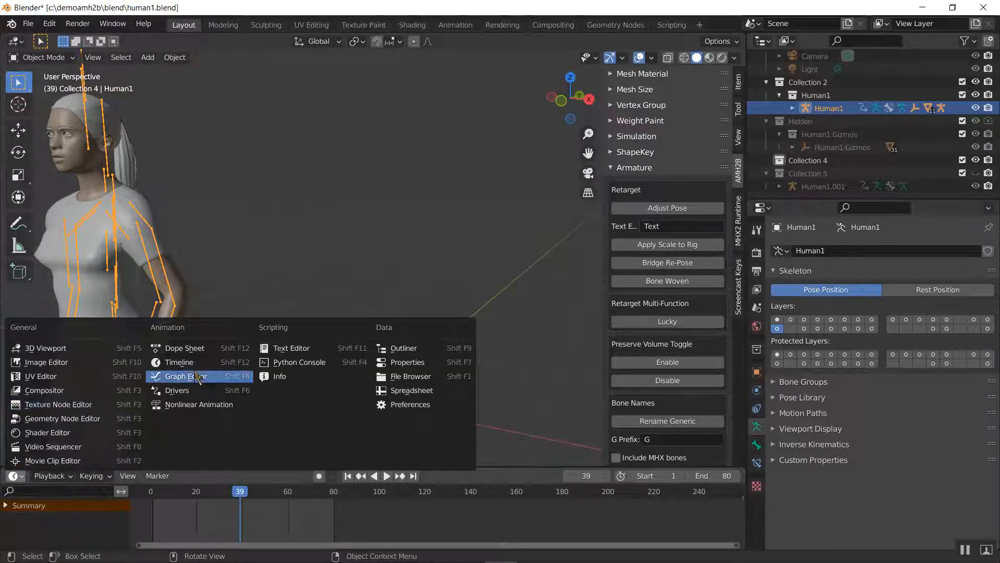
{"action": "left_click", "coordinate": [224, 405]}
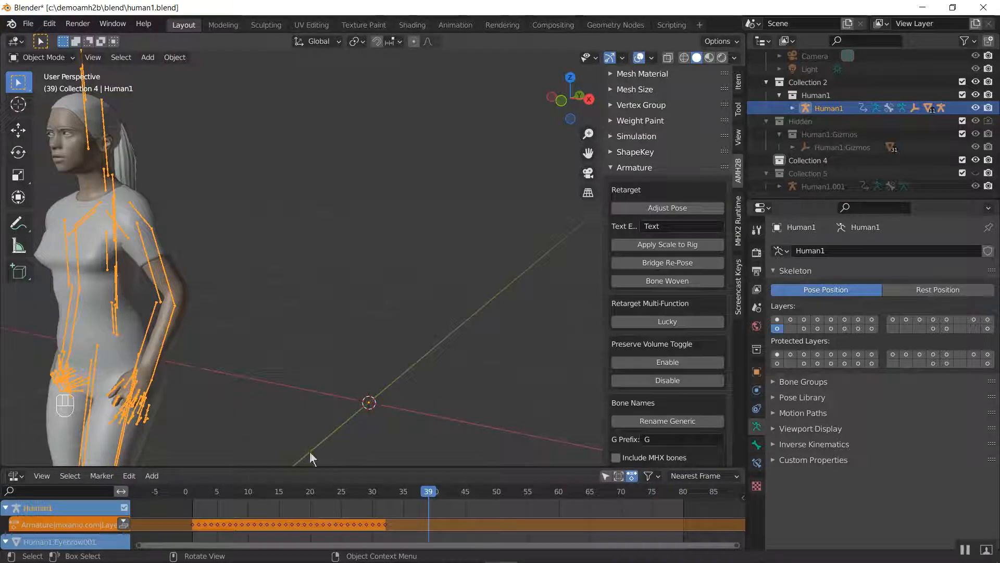
{"action": "left_click", "coordinate": [124, 524]}
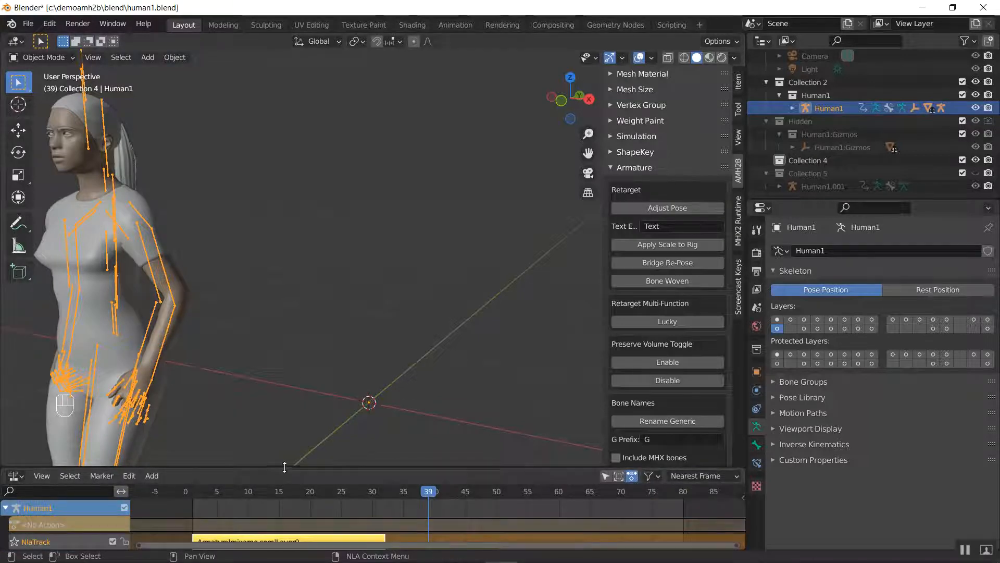
{"action": "left_click_drag", "start_coordinate": [282, 468], "coordinate": [304, 332]}
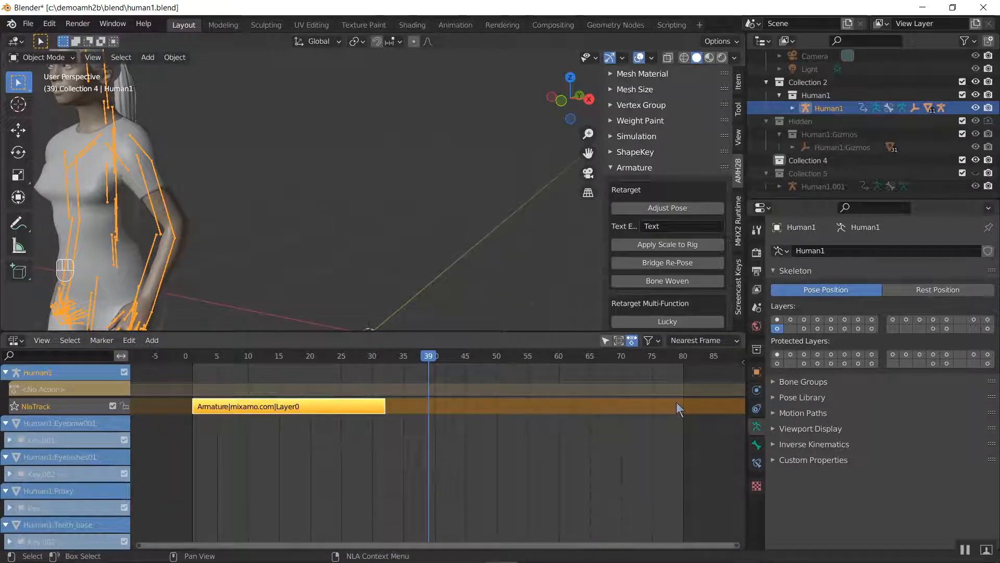
Show the walk strip's properties in the Nonlinear Animation editor, expand its Action Clip settings and set Repeat to 2
{"action": "key", "text": "n"}
{"action": "left_click", "coordinate": [738, 421]}
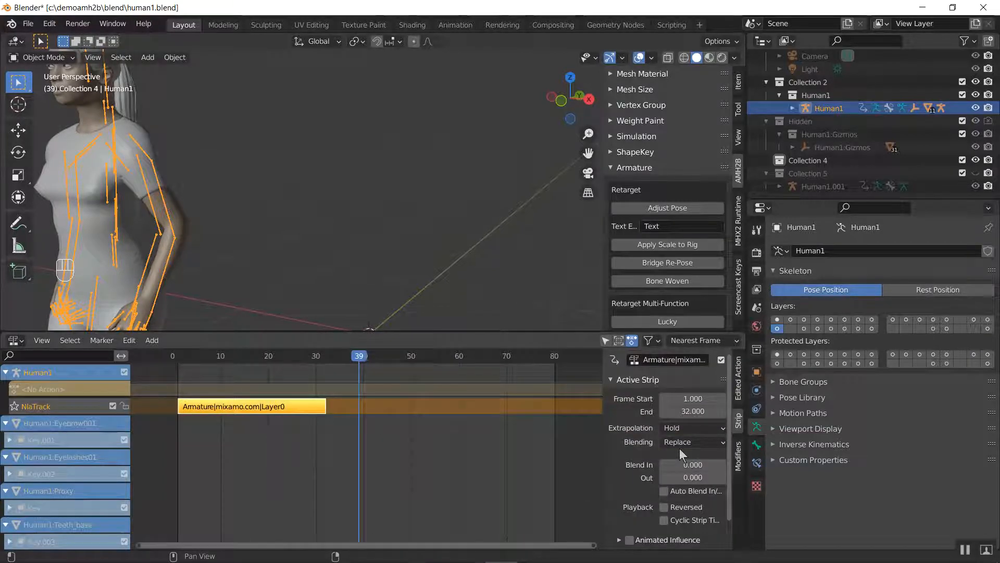
{"action": "scroll", "coordinate": [679, 448], "scroll_direction": "down", "scroll_amount": 2}
{"action": "scroll", "coordinate": [686, 461], "scroll_direction": "up", "scroll_amount": 2}
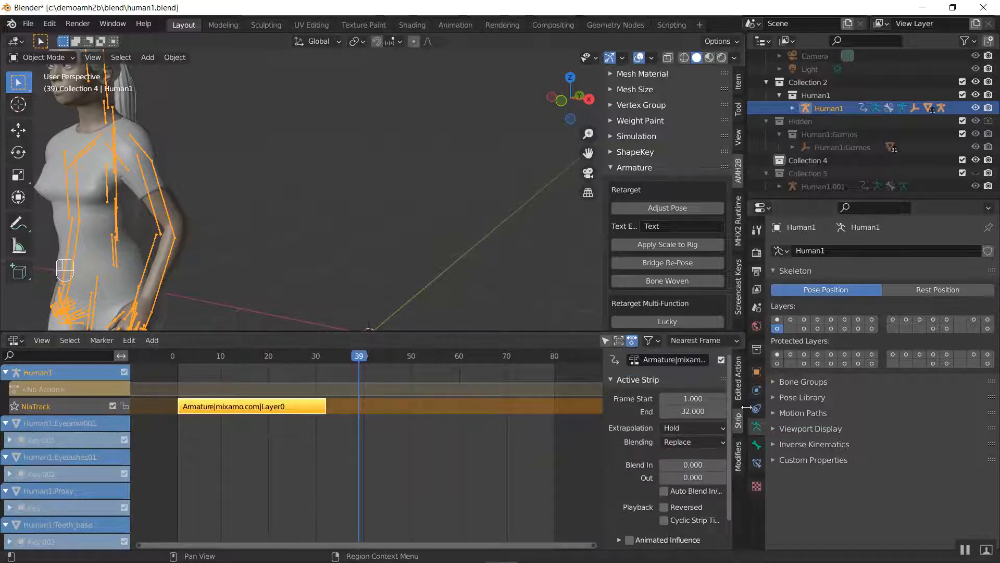
{"action": "left_click", "coordinate": [738, 456]}
{"action": "left_click", "coordinate": [739, 388]}
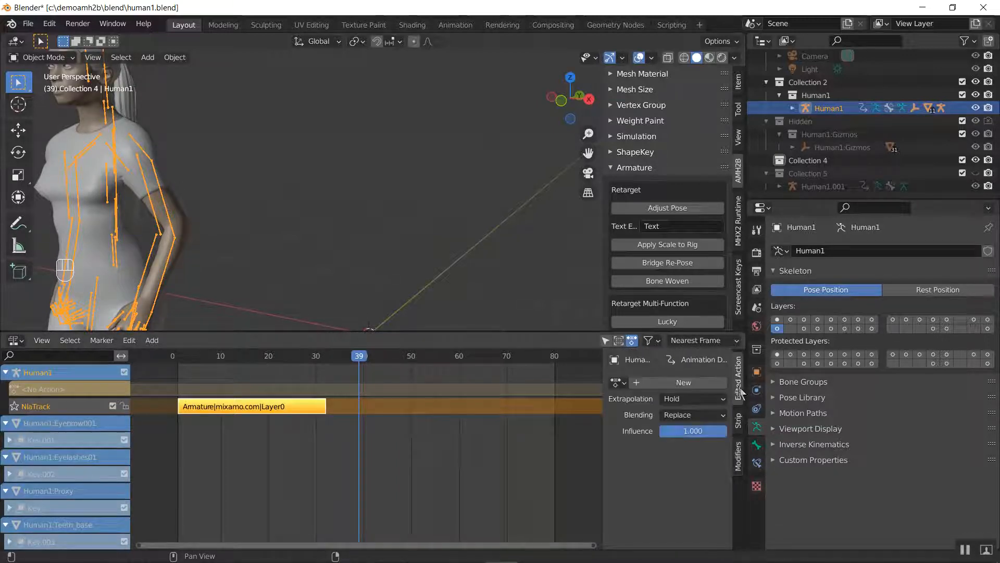
{"action": "left_click", "coordinate": [737, 413]}
{"action": "scroll", "coordinate": [672, 459], "scroll_direction": "down", "scroll_amount": 2}
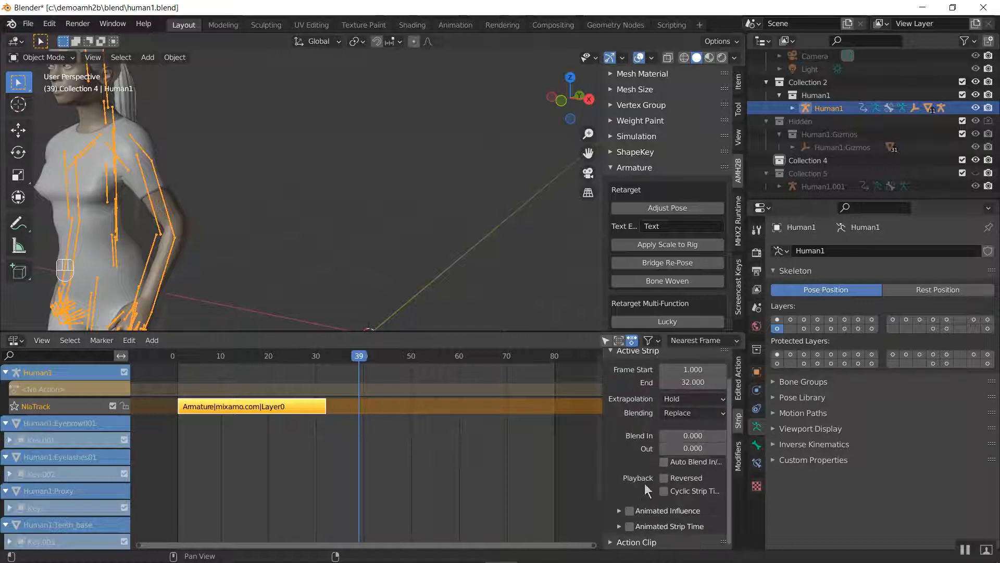
{"action": "left_click", "coordinate": [614, 542]}
{"action": "scroll", "coordinate": [643, 521], "scroll_direction": "down", "scroll_amount": 6}
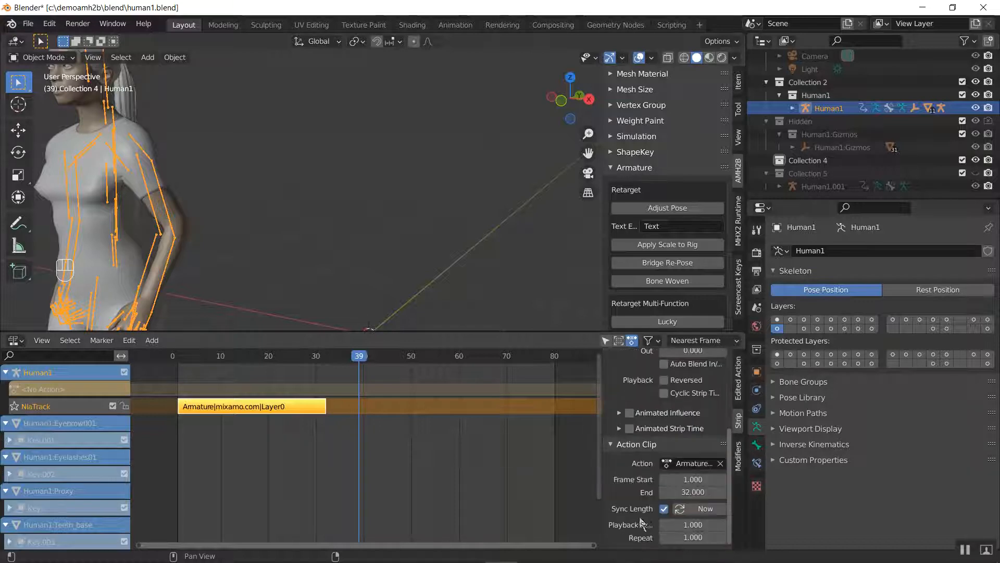
{"action": "left_click", "coordinate": [688, 537]}
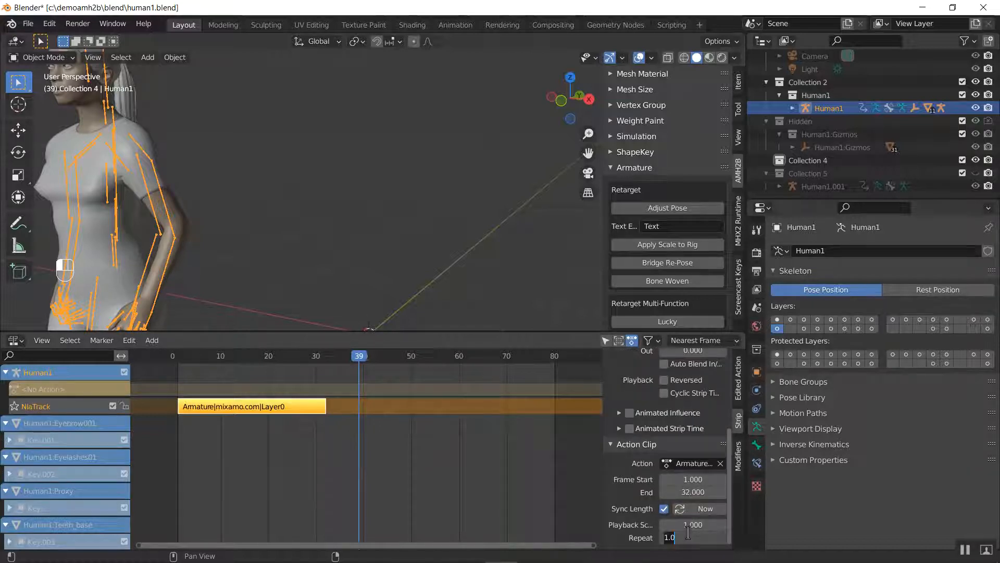
{"action": "type", "text": "2"}
{"action": "key", "text": "Return"}
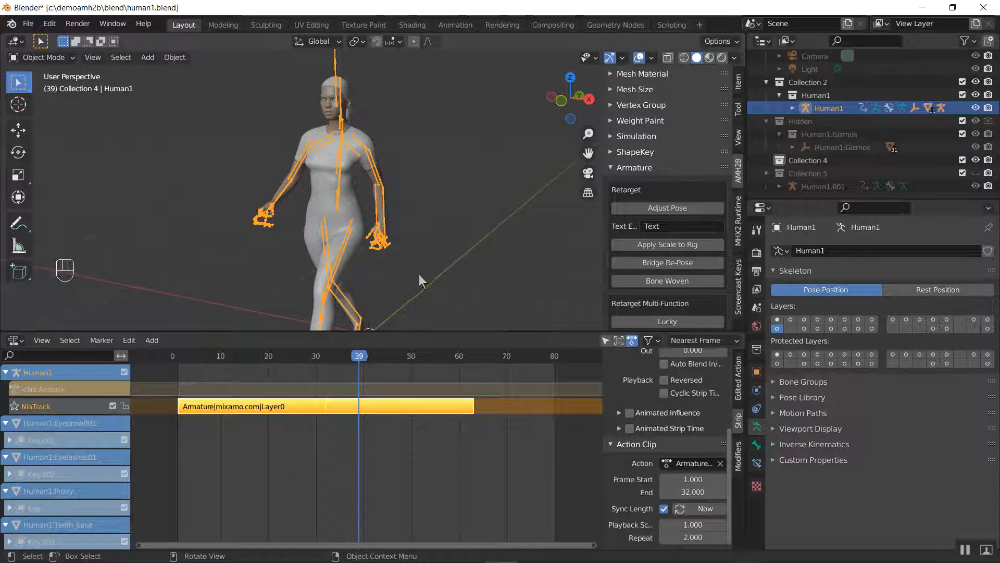
Return to frame 3 and play the repeated walk strip, pausing and resuming to check how the cycle loops
{"action": "left_click", "coordinate": [324, 368]}
{"action": "right_click", "coordinate": [288, 364]}
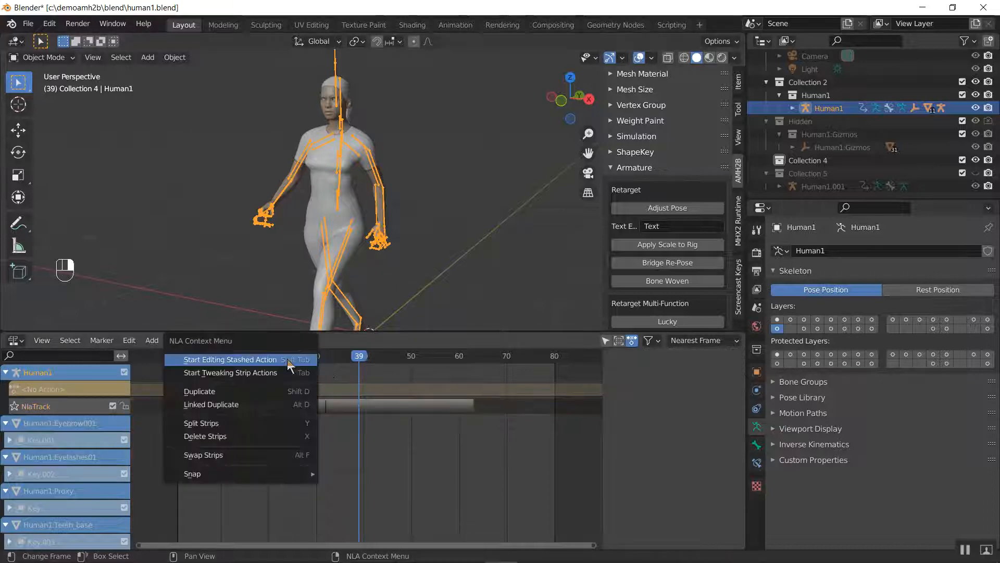
{"action": "key", "text": "Escape"}
{"action": "left_click", "coordinate": [188, 360]}
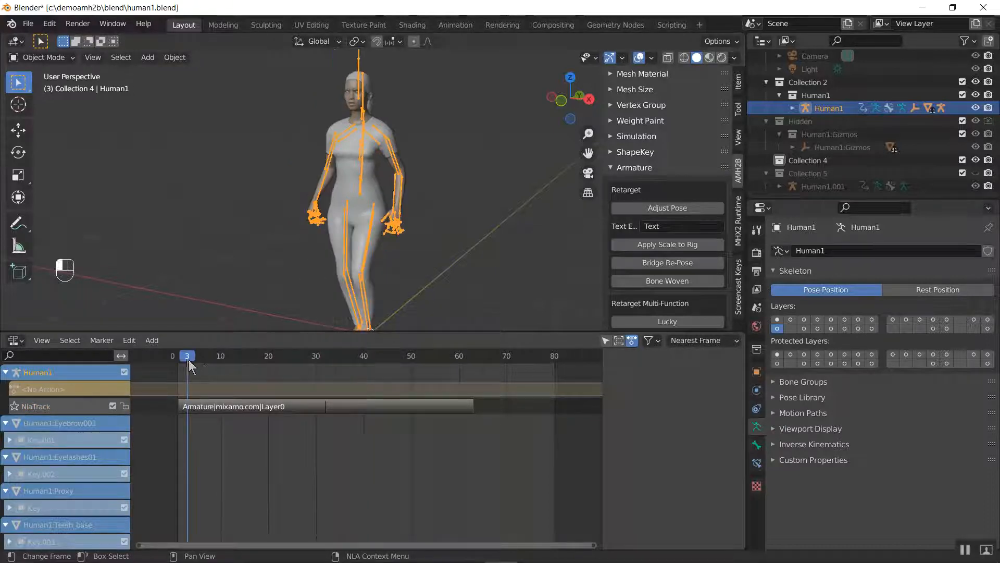
{"action": "key", "text": "space"}
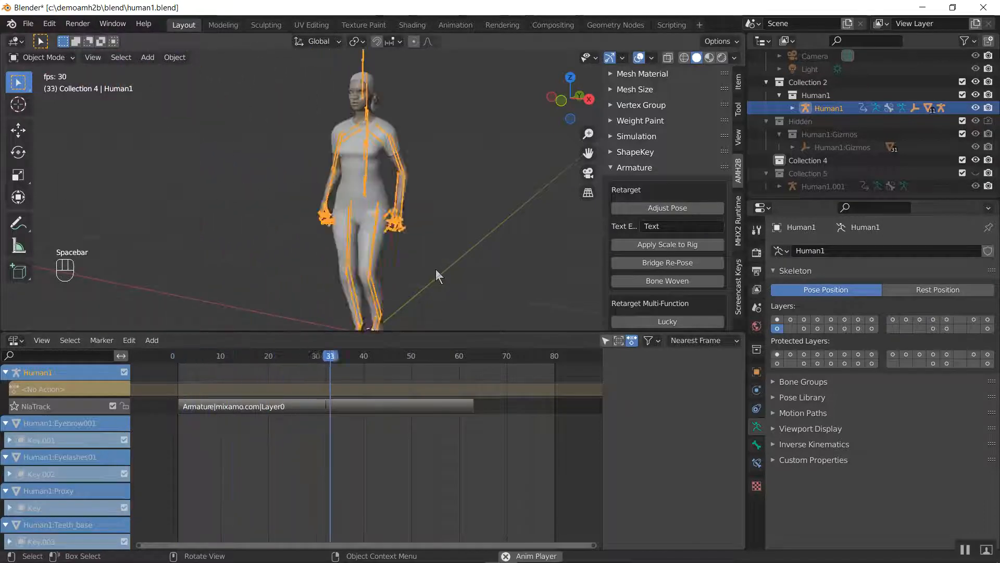
{"action": "key", "text": "space"}
{"action": "key", "text": "space"}
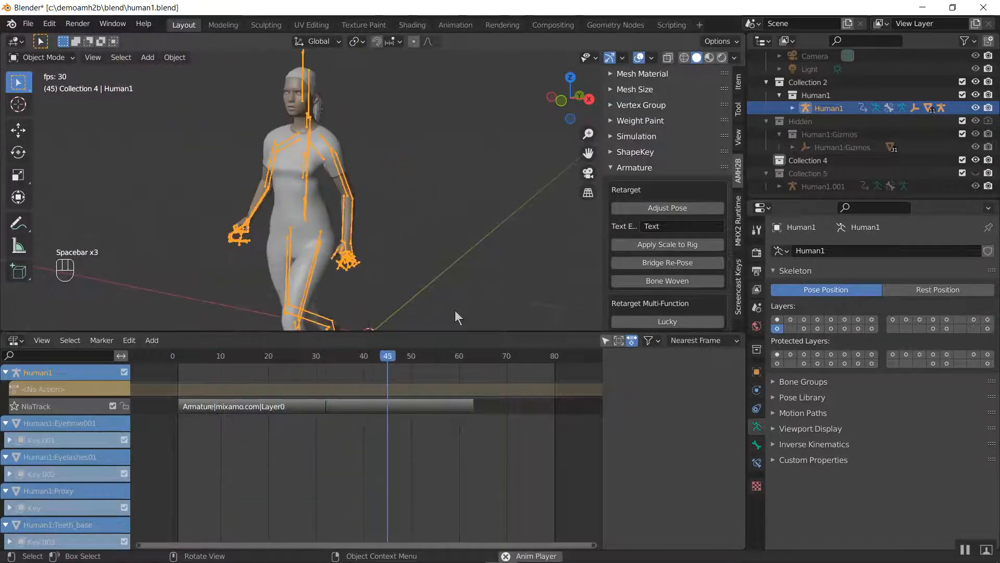
{"action": "key", "text": "space"}
{"action": "key", "text": "space"}
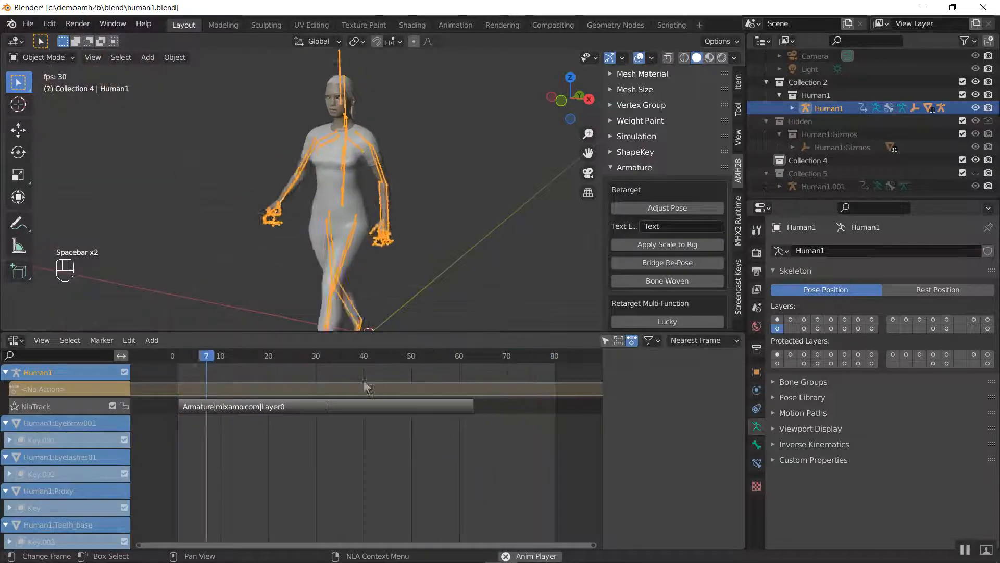
{"action": "key", "text": "space"}
Go to frame 31 and step back and forth across the strip's repeat point to compare the character's position
{"action": "left_click", "coordinate": [323, 357]}
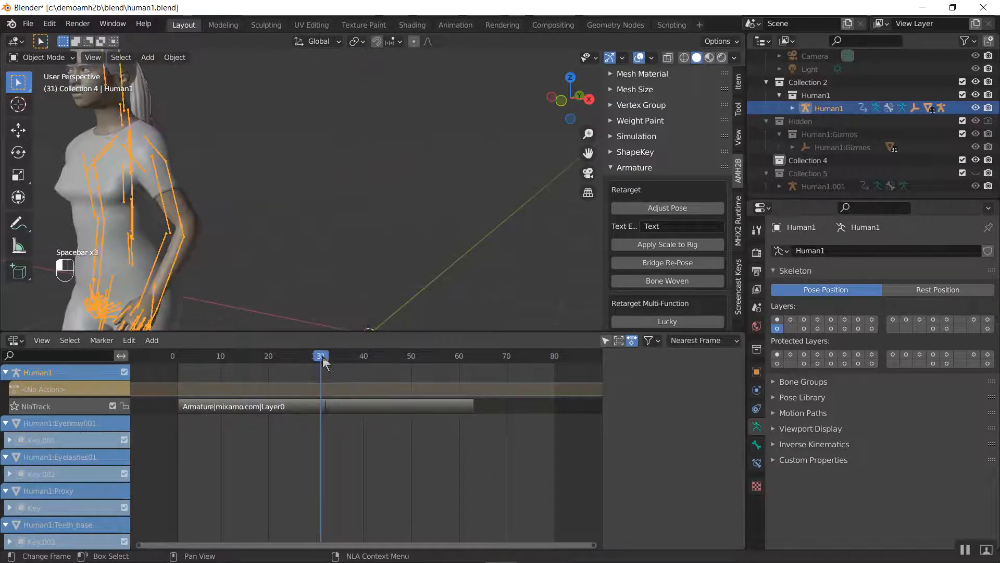
{"action": "key", "text": "Right"}
{"action": "key", "text": "Right"}
{"action": "key", "text": "Left"}
{"action": "key", "text": "Left"}
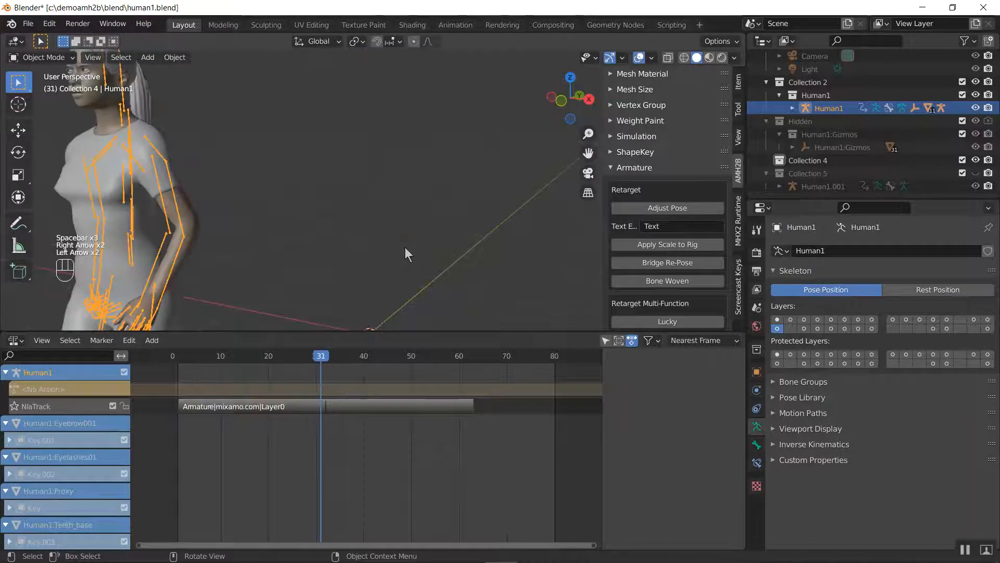
{"action": "key", "text": "Right"}
{"action": "key", "text": "Left"}
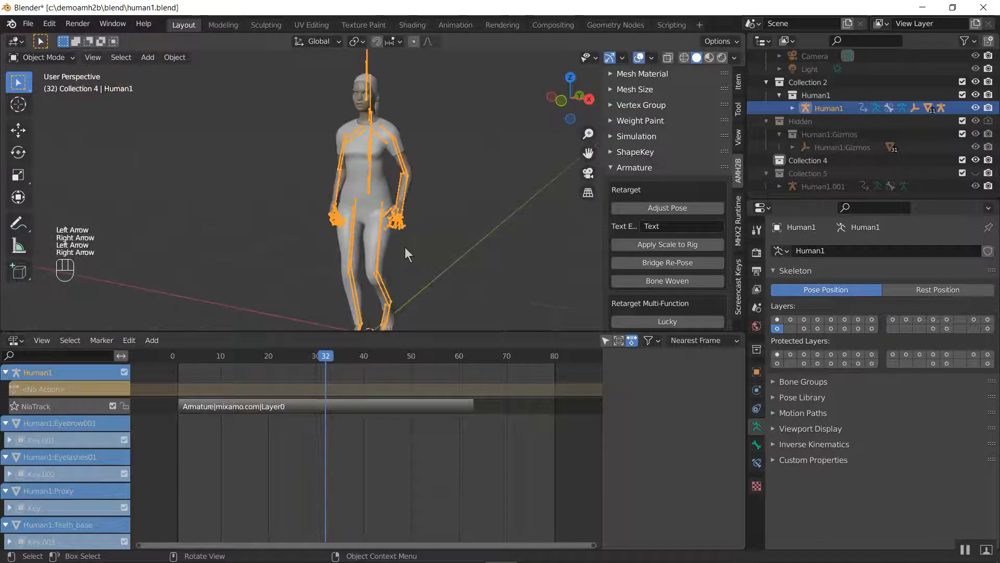
Examine the character's feet from the side, switching between frames 31 and 32 and framing the planted foot closely at frame 31
{"action": "middle_click_drag", "start_coordinate": [361, 278], "coordinate": [566, 108]}
{"action": "middle_click_drag", "start_coordinate": [396, 178], "coordinate": [401, 242]}
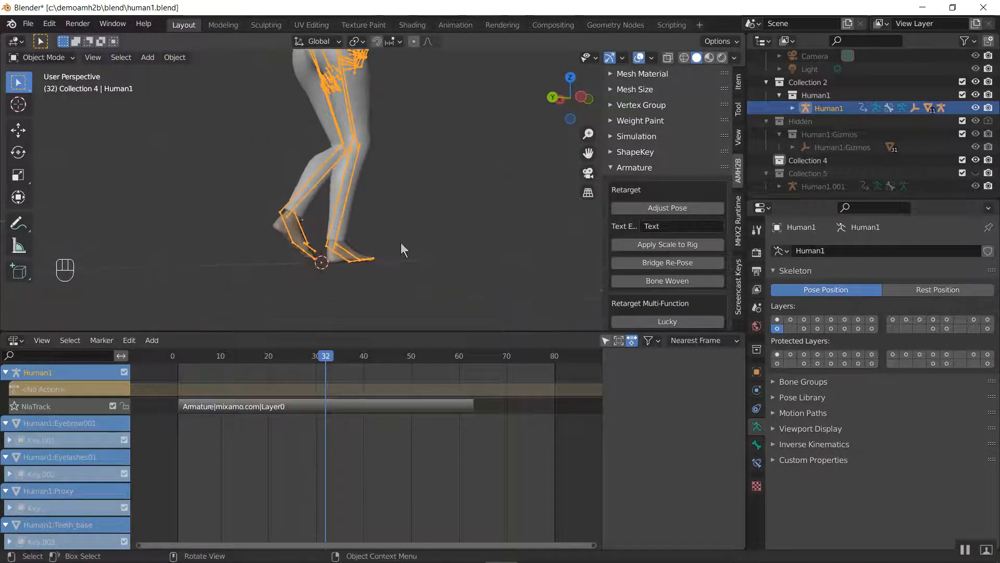
{"action": "scroll", "coordinate": [401, 243], "scroll_direction": "up", "scroll_amount": 3}
{"action": "key", "text": "Left"}
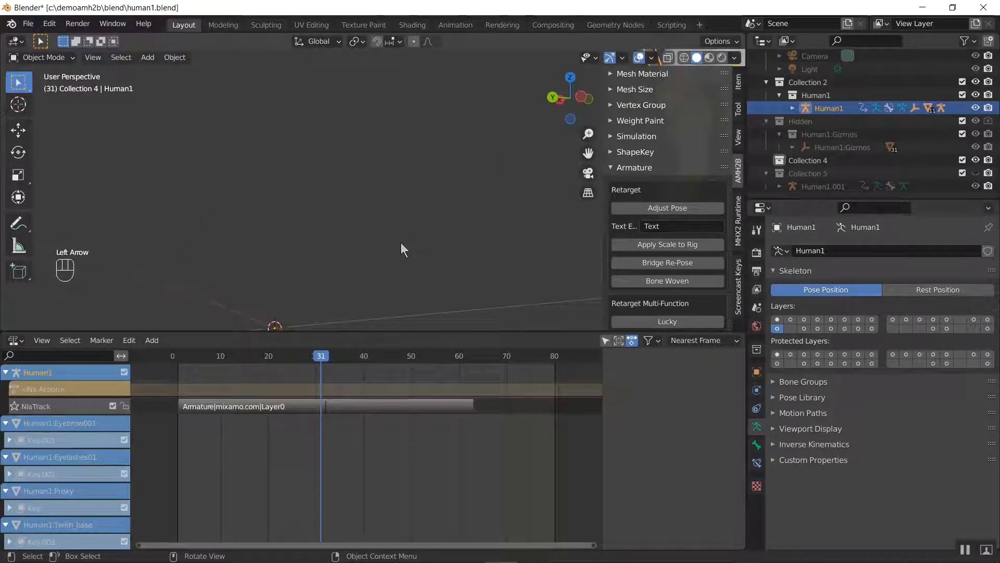
{"action": "key", "text": "Right"}
{"action": "key", "text": "Left"}
{"action": "key", "text": "KP_Decimal"}
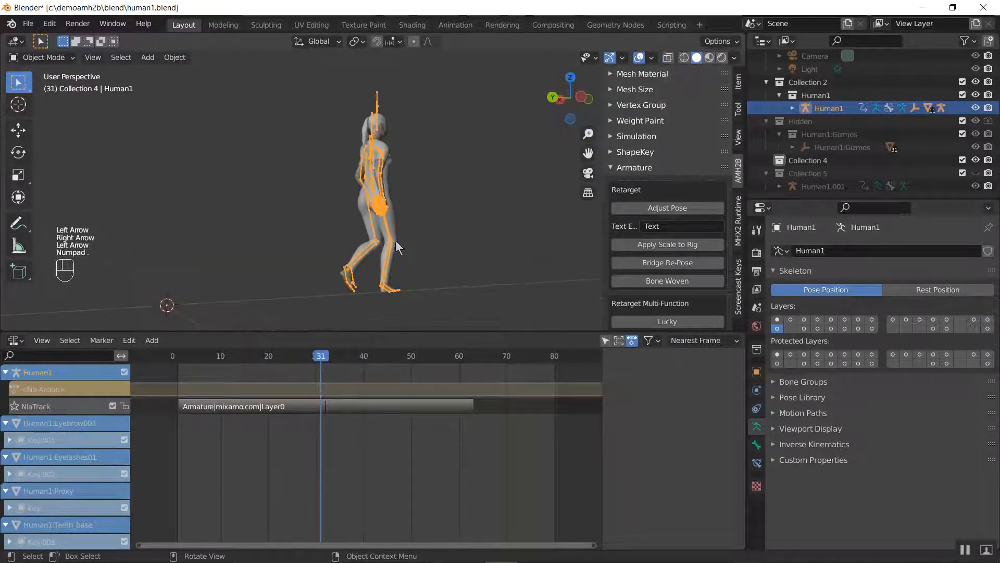
{"action": "scroll", "coordinate": [395, 239], "scroll_direction": "up", "scroll_amount": 8}
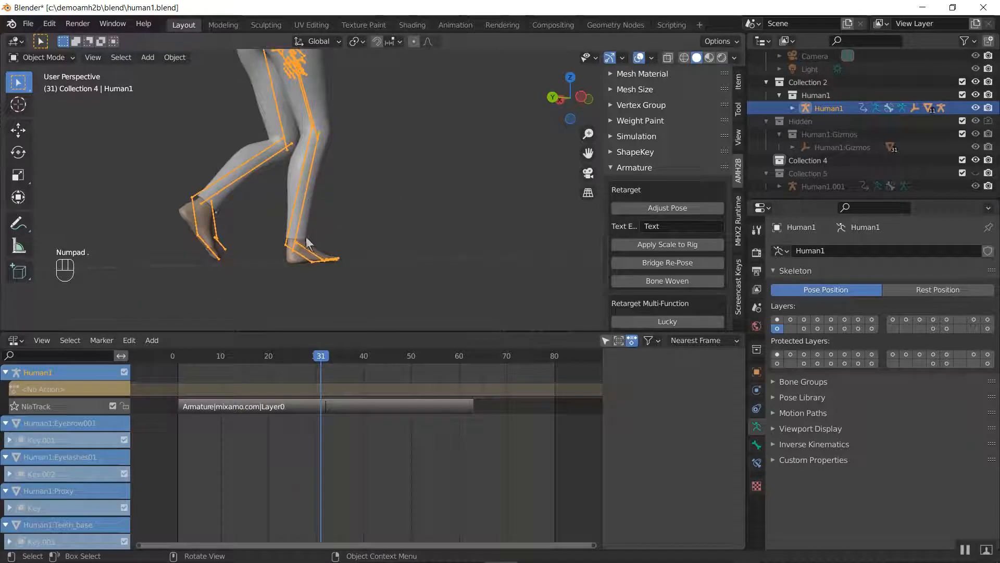
{"action": "scroll", "coordinate": [305, 200], "scroll_direction": "up", "scroll_amount": 5}
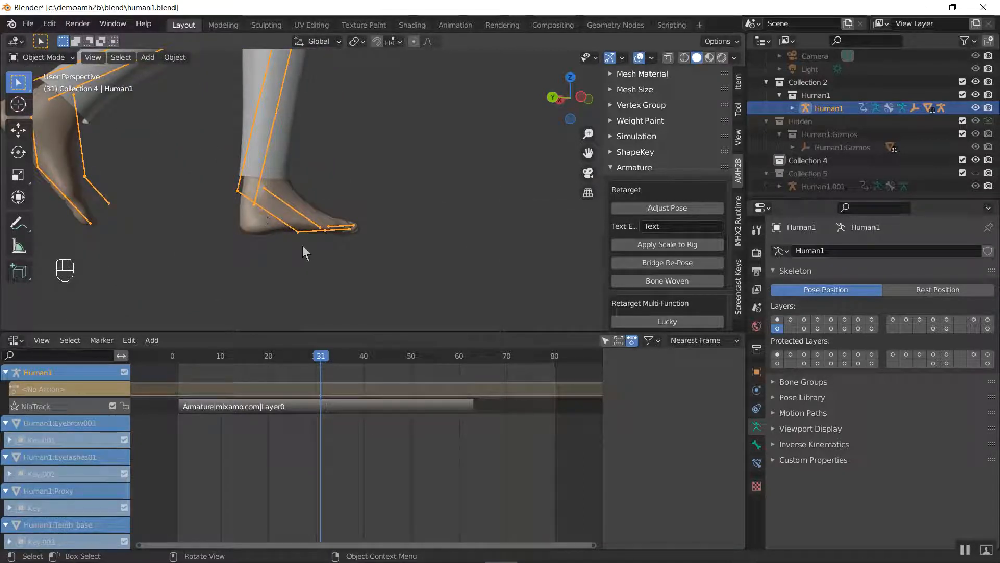
{"action": "middle_click_drag", "start_coordinate": [302, 246], "coordinate": [275, 260]}
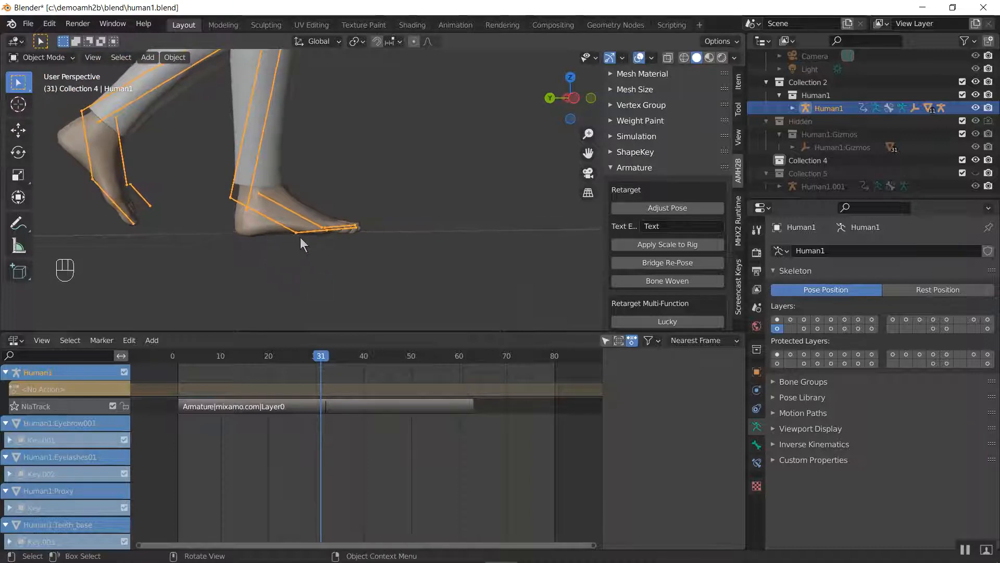
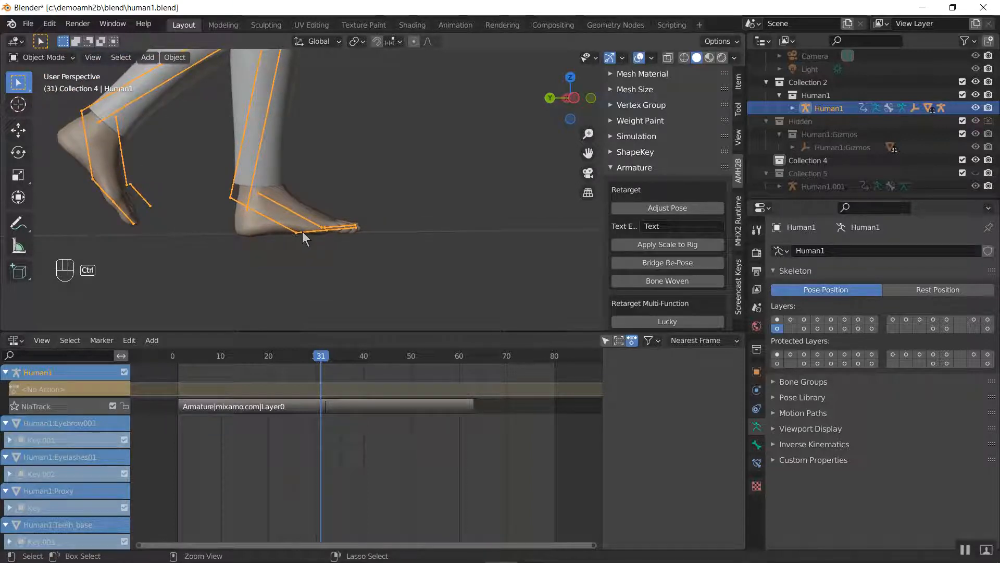
In Pose Mode, select Human1's right foot bone, snap the 3D cursor to it, and return to Object Mode
{"action": "key", "text": "ctrl+Tab"}
{"action": "left_click", "coordinate": [282, 224]}
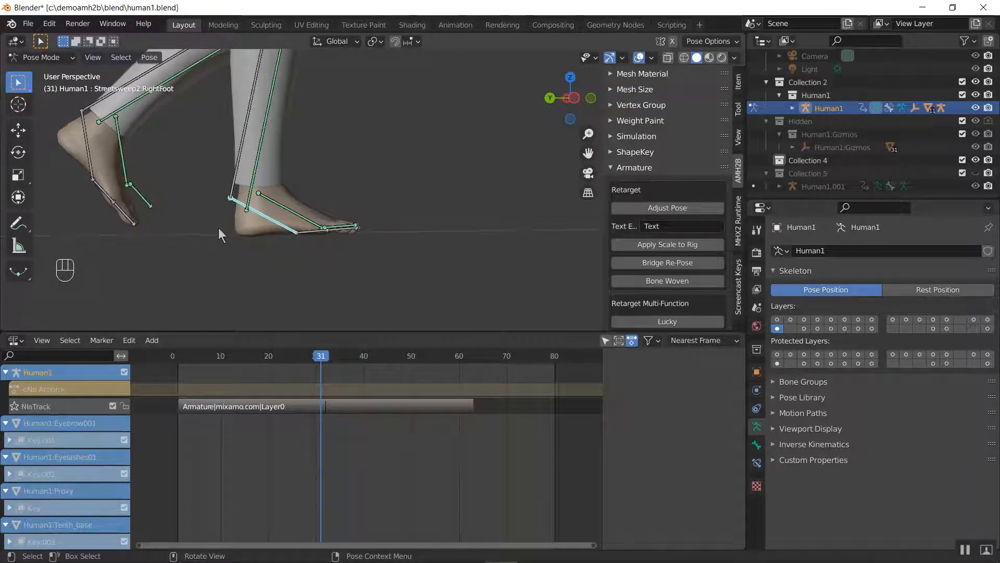
{"action": "middle_click_drag", "start_coordinate": [218, 227], "coordinate": [283, 233]}
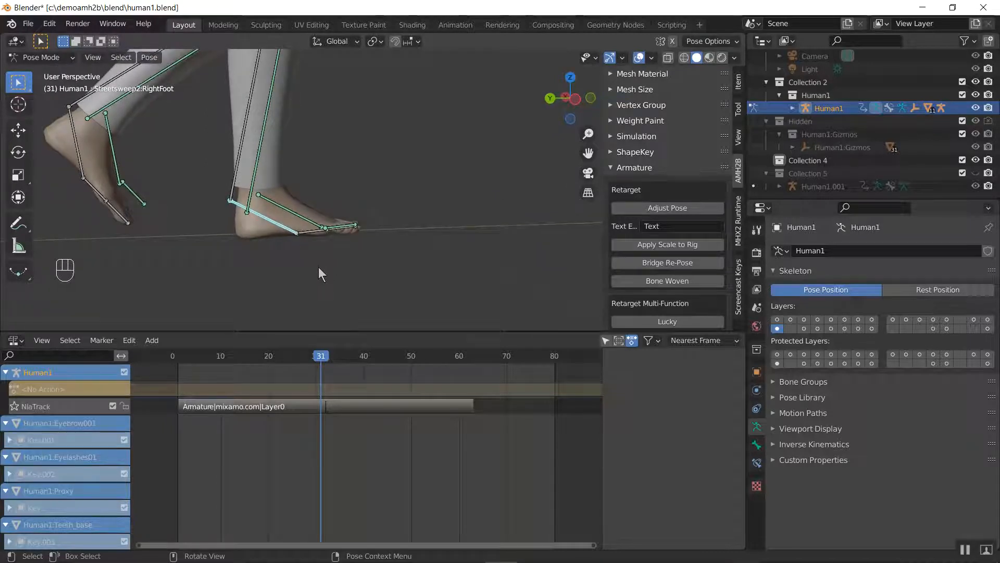
{"action": "key", "text": "shift+s"}
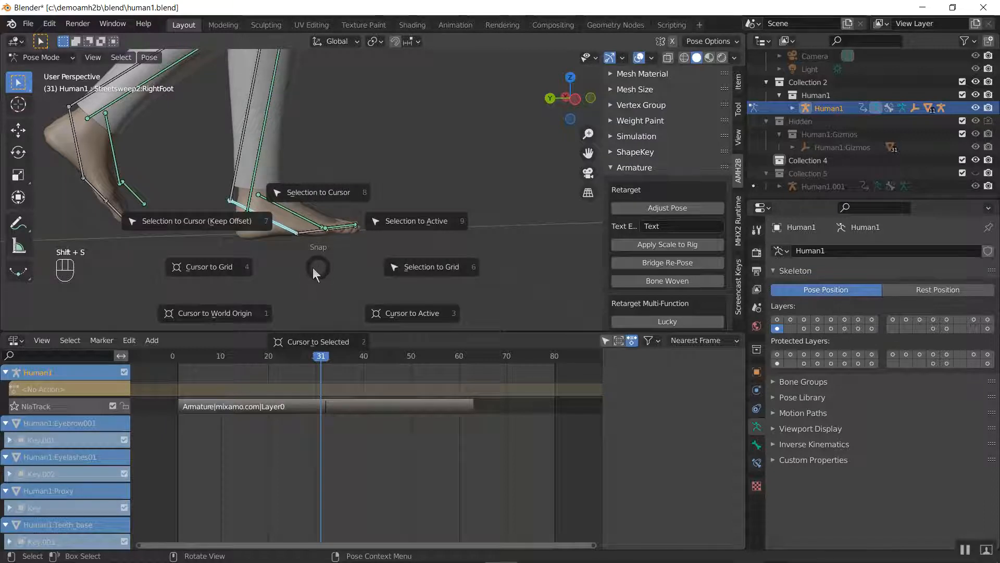
{"action": "left_click", "coordinate": [308, 327]}
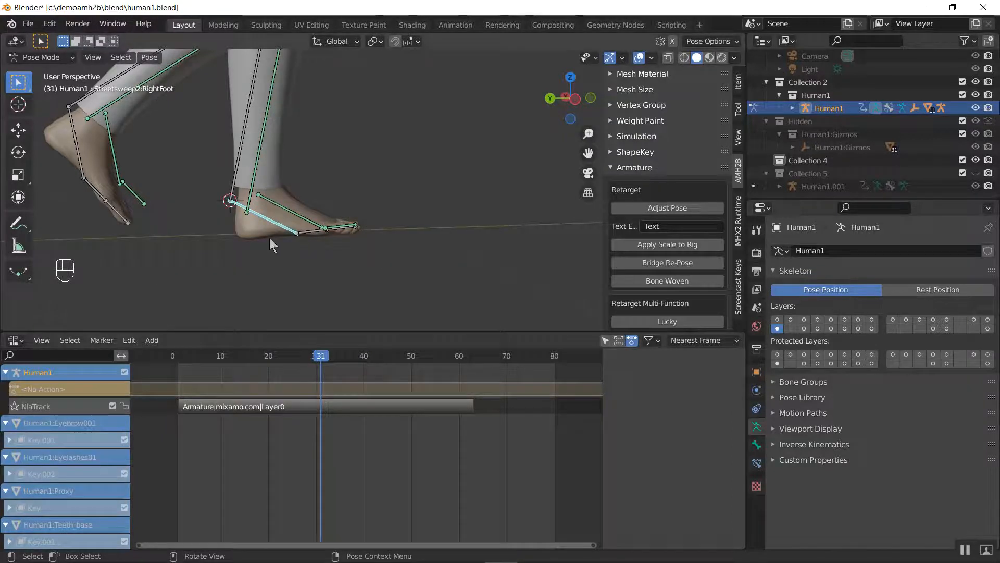
{"action": "key", "text": "ctrl+Tab"}
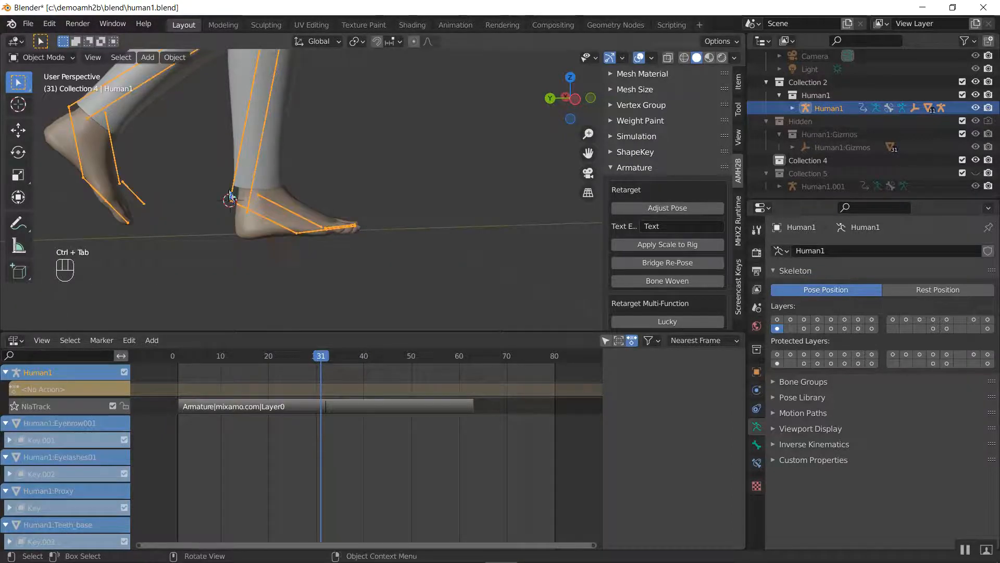
Add an Arrows empty at the 3D cursor on the right ankle
{"action": "left_click", "coordinate": [159, 56]}
{"action": "left_click", "coordinate": [152, 57]}
{"action": "left_click", "coordinate": [308, 211]}
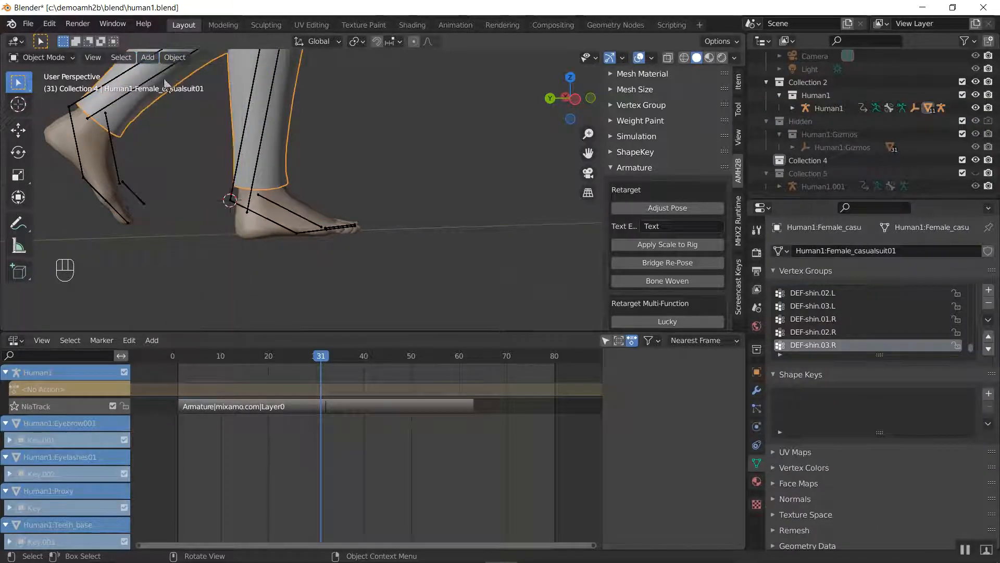
{"action": "left_click", "coordinate": [147, 57]}
{"action": "left_click", "coordinate": [230, 200]}
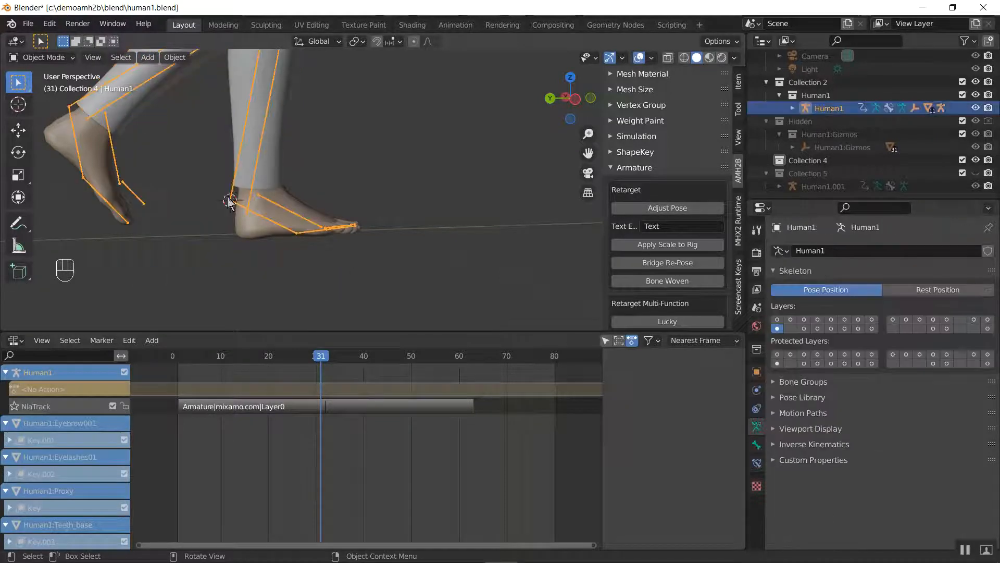
{"action": "left_click", "coordinate": [148, 57]}
{"action": "mouse_move", "coordinate": [190, 214]}
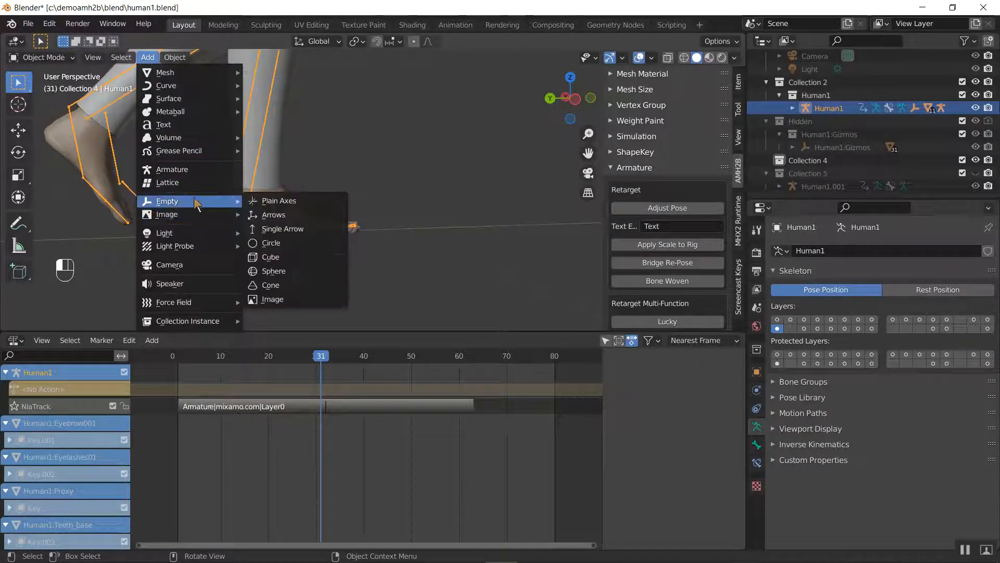
{"action": "left_click", "coordinate": [271, 214]}
Shrink the empty to a size of about 0.15 m and apply its scale
{"action": "key", "text": "s"}
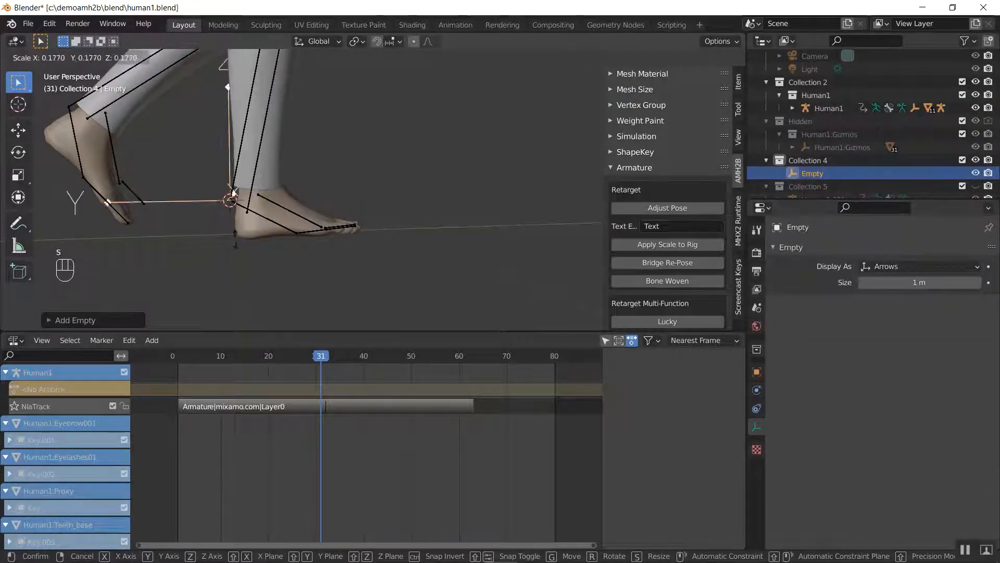
{"action": "left_click", "coordinate": [415, 295]}
{"action": "key", "text": "s"}
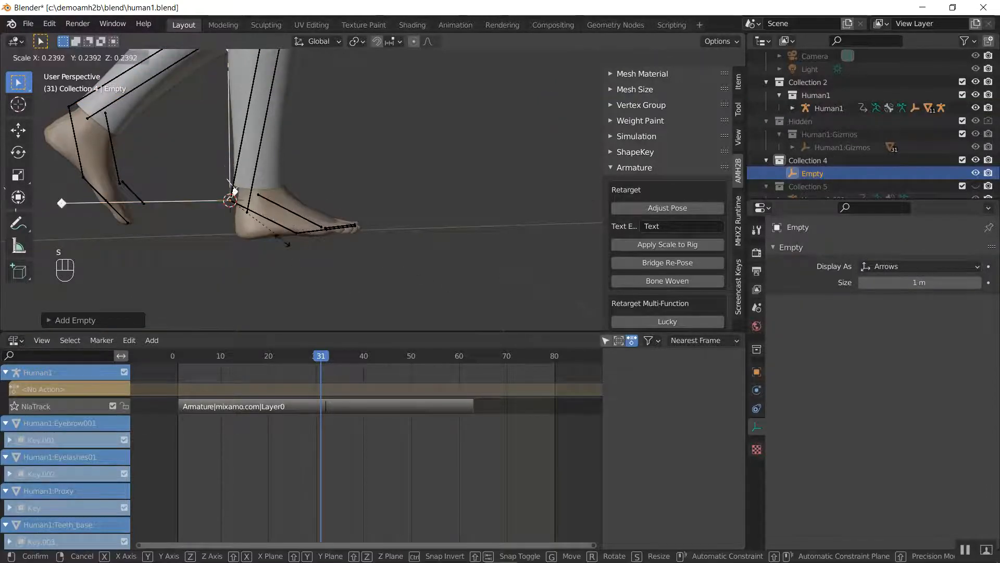
{"action": "left_click", "coordinate": [261, 227]}
{"action": "key", "text": "ctrl+a"}
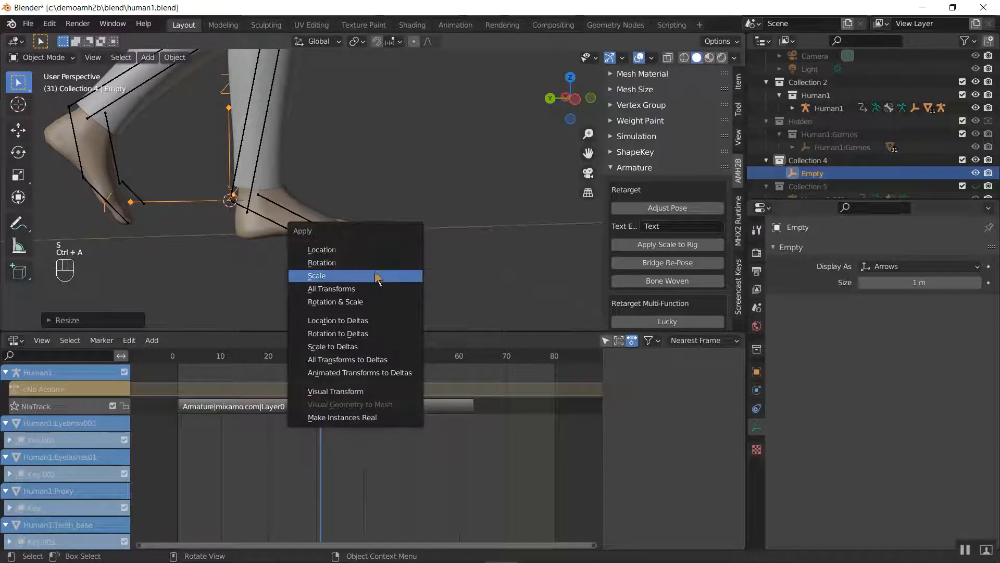
{"action": "left_click", "coordinate": [374, 273]}
Add the Human1 armature to the selection and parent the empty to its right foot bone, ending in Object Mode
{"action": "middle_click_drag", "start_coordinate": [373, 276], "coordinate": [227, 270]}
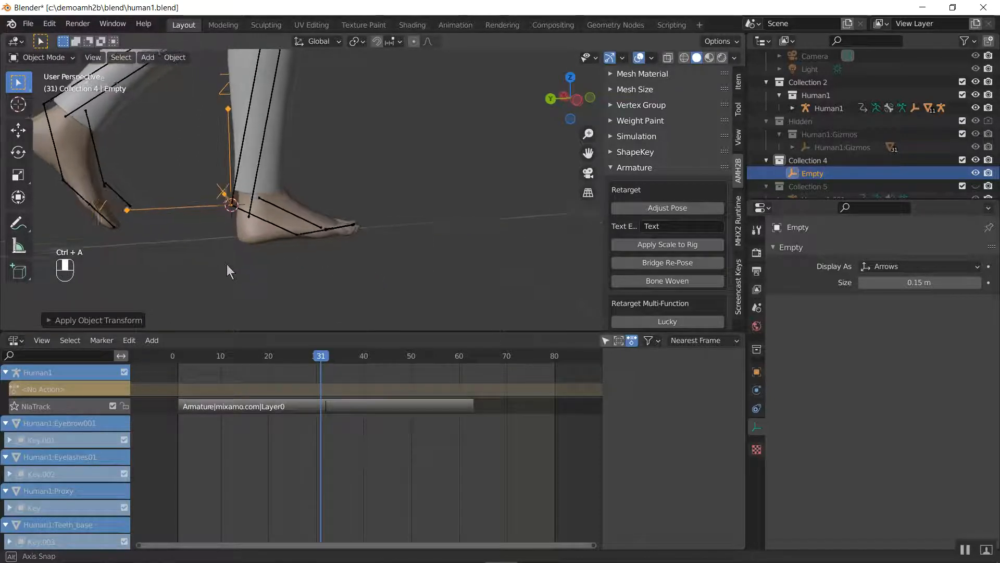
{"action": "left_click", "coordinate": [120, 204], "text": "shift"}
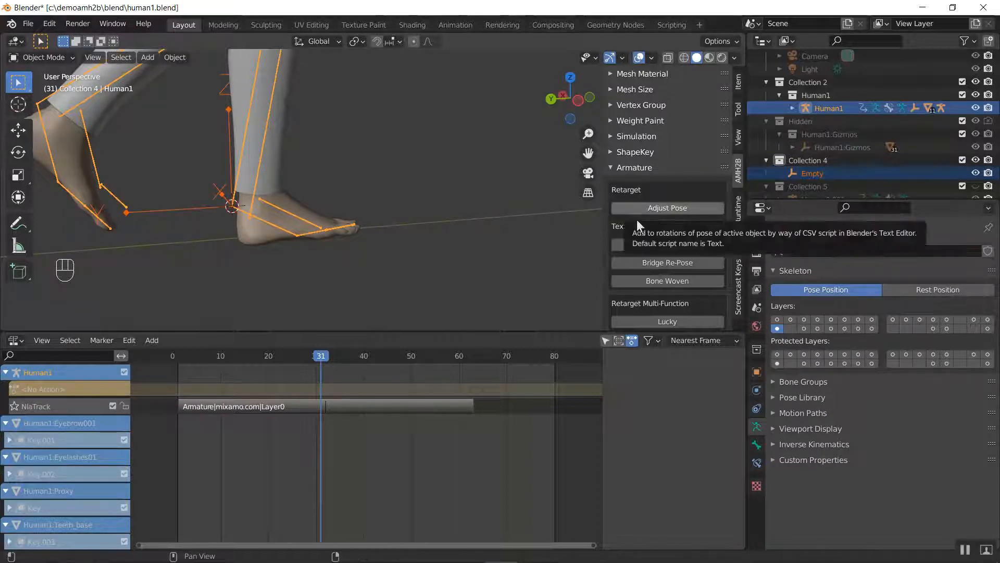
{"action": "scroll", "coordinate": [642, 290], "scroll_direction": "down", "scroll_amount": 2}
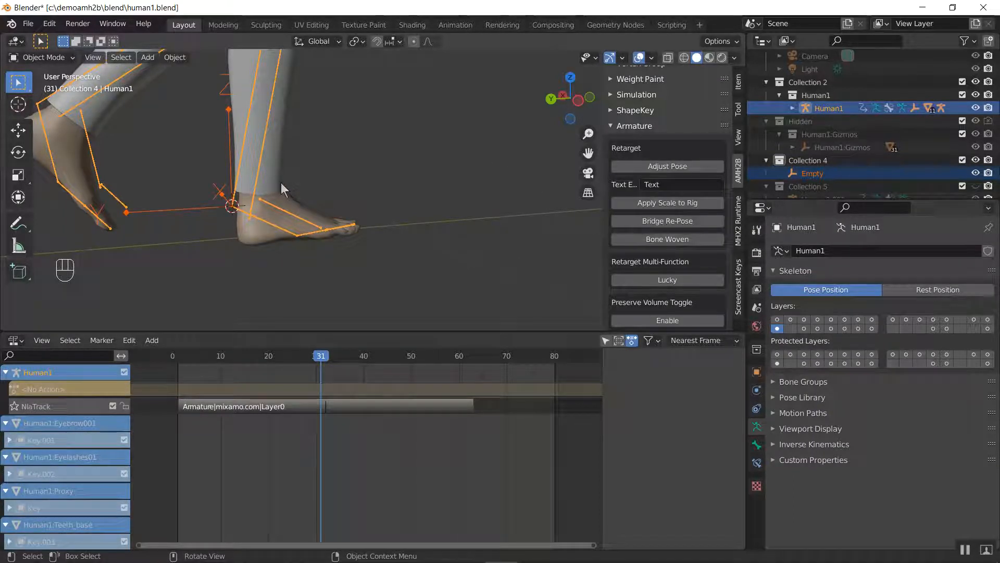
{"action": "key", "text": "ctrl+Tab"}
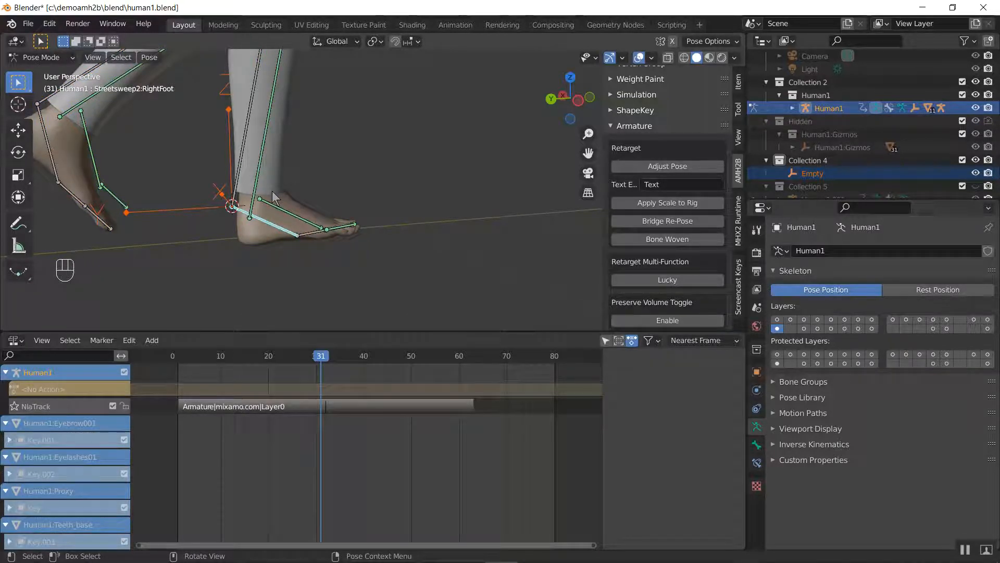
{"action": "key", "text": "ctrl+p"}
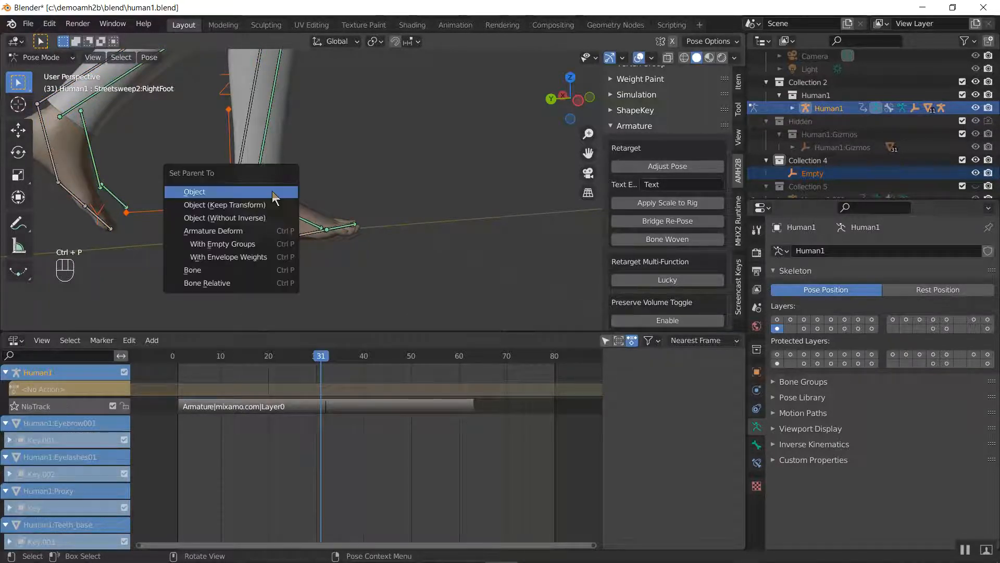
{"action": "left_click", "coordinate": [244, 270]}
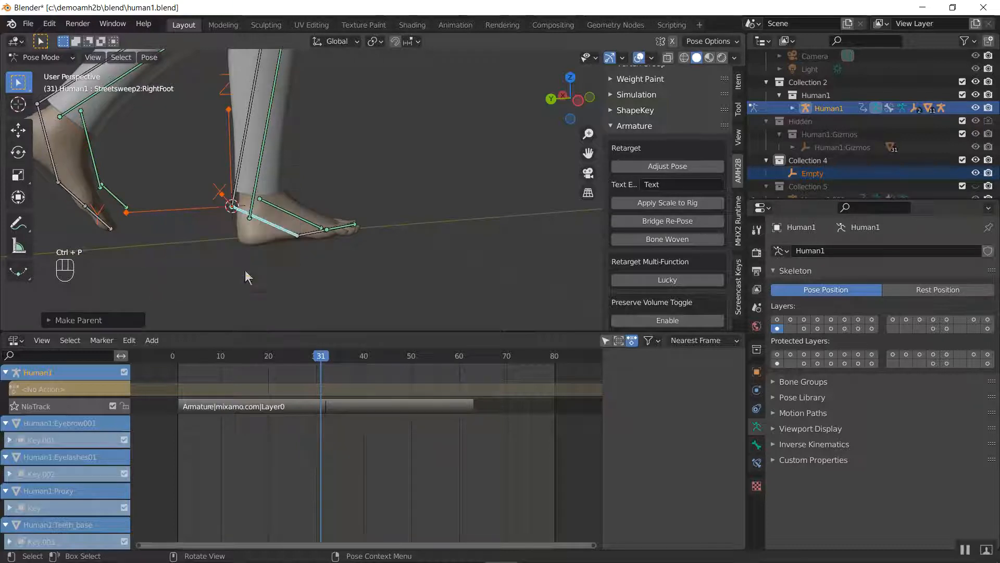
{"action": "key", "text": "ctrl+Tab"}
Step back to frame 22 and forward past the repeat point to check the empty's attachment to the foot, ending at frame 31
{"action": "key", "text": "Left"}
{"action": "key", "text": "Left"}
{"action": "key", "text": "Left"}
{"action": "key", "text": "Left"}
{"action": "key", "text": "Left"}
{"action": "key", "text": "Left"}
{"action": "key", "text": "Left"}
{"action": "key", "text": "Left"}
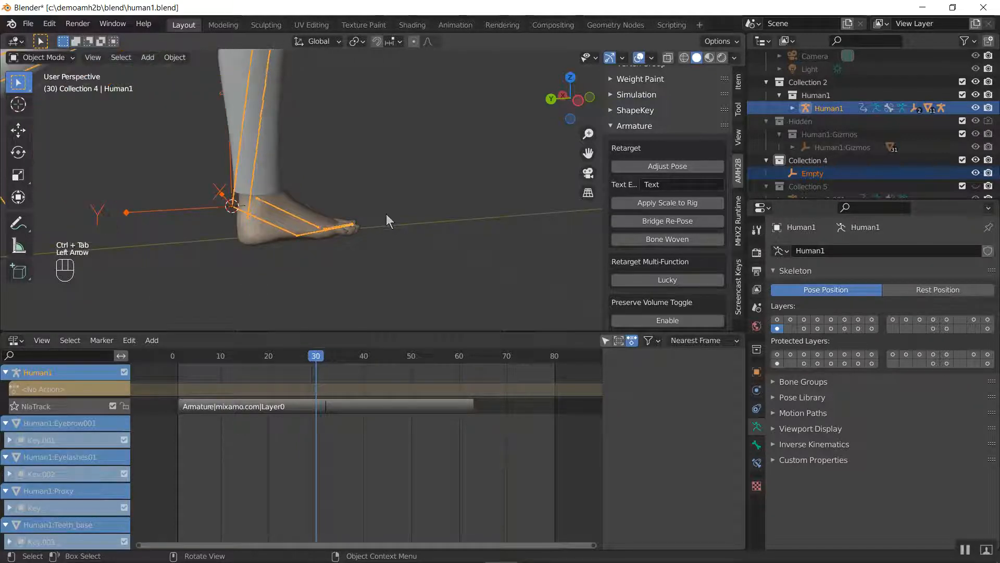
{"action": "key", "text": "Left"}
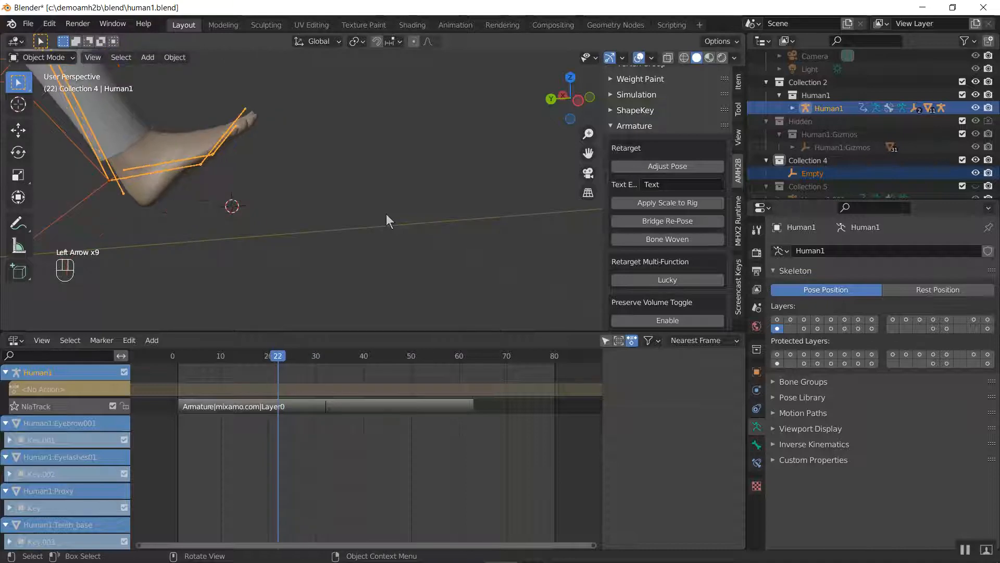
{"action": "key", "text": "Right"}
{"action": "key", "text": "Right"}
{"action": "key", "text": "Right"}
{"action": "key", "text": "Right"}
{"action": "key", "text": "Right"}
{"action": "key", "text": "Right"}
{"action": "key", "text": "Right"}
{"action": "key", "text": "Right"}
{"action": "key", "text": "Right"}
{"action": "key", "text": "Right"}
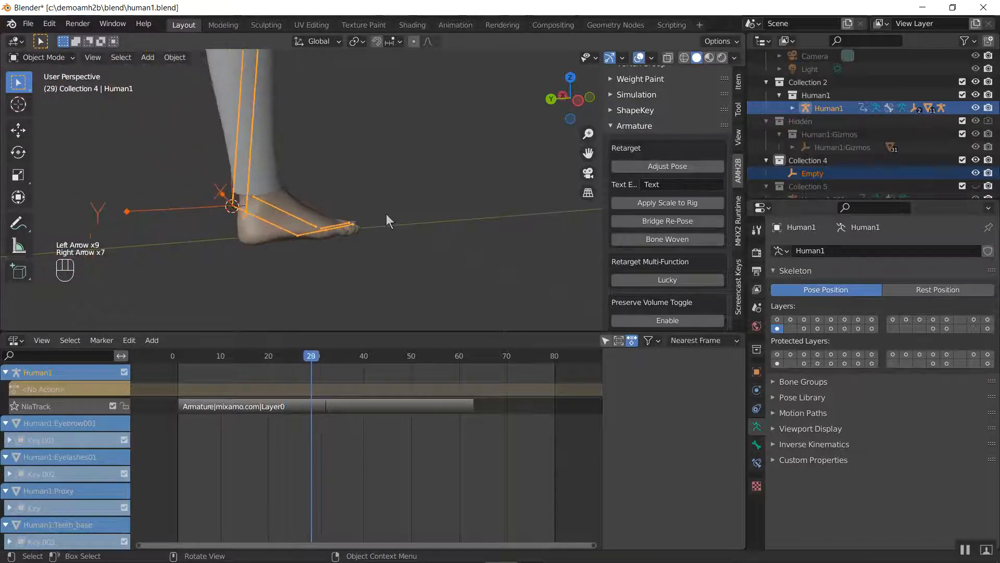
{"action": "key", "text": "Left"}
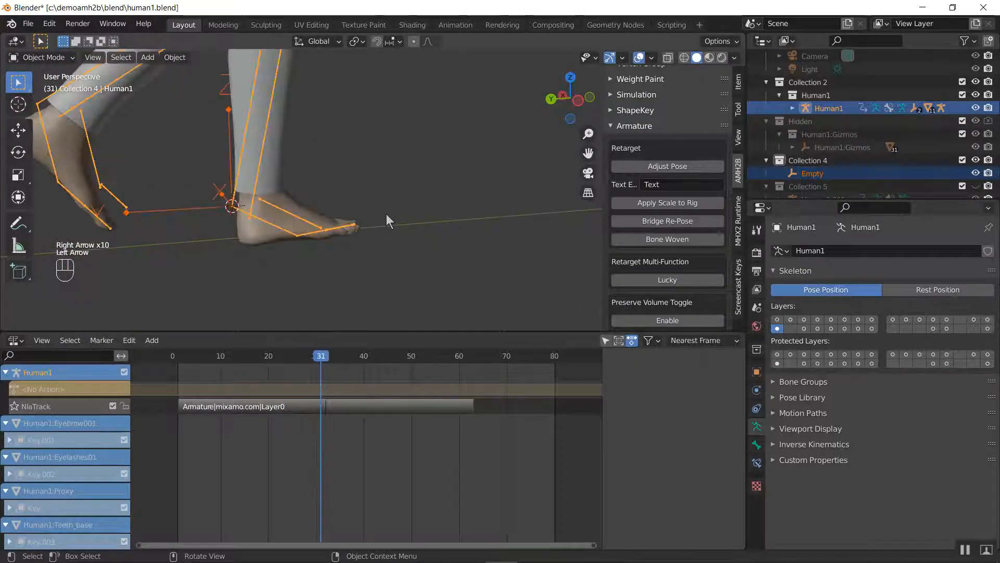
Collapse AMH2B's Armature section, expand its Animation section, and run Ratchet Hold on Human1 at frame 31 with Frame Count 1
{"action": "left_click", "coordinate": [641, 126]}
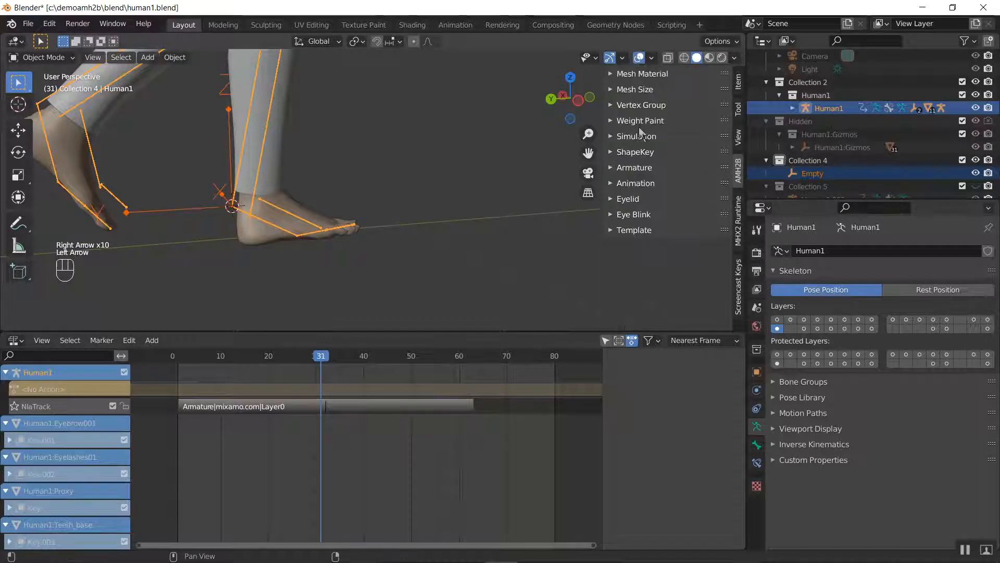
{"action": "left_click", "coordinate": [645, 186]}
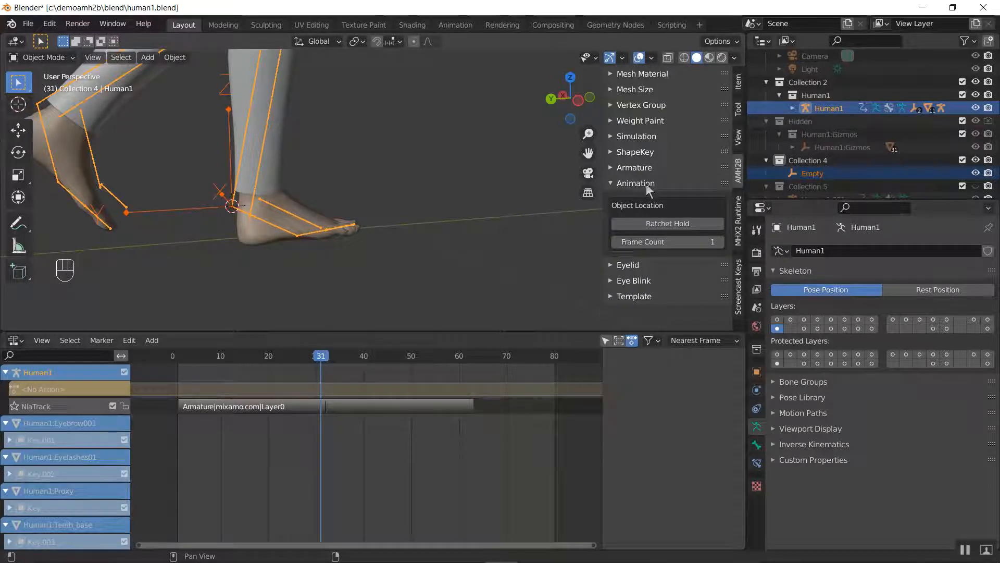
{"action": "left_click", "coordinate": [680, 227]}
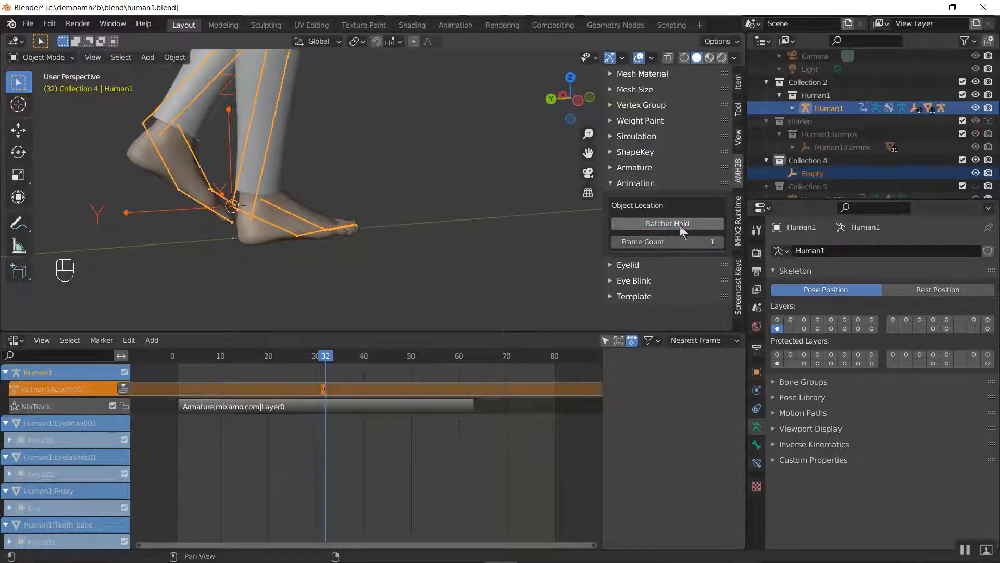
Step back and forth between frames 28 and 41 to check the planted foot's position across the strip's repeat point
{"action": "key", "text": "Left"}
{"action": "key", "text": "Left"}
{"action": "key", "text": "Left"}
{"action": "key", "text": "Left"}
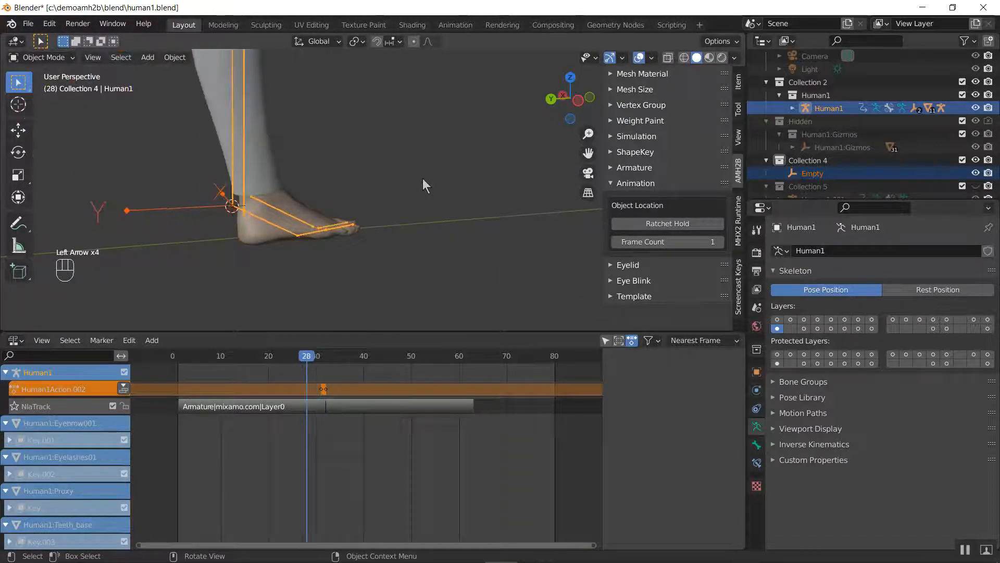
{"action": "key", "text": "Right"}
{"action": "key", "text": "Right"}
{"action": "key", "text": "Right"}
{"action": "key", "text": "Right"}
{"action": "key", "text": "Right"}
{"action": "key", "text": "Right"}
{"action": "key", "text": "Right"}
{"action": "key", "text": "Right"}
{"action": "key", "text": "Right"}
{"action": "key", "text": "Right"}
{"action": "key", "text": "Right"}
{"action": "key", "text": "Right"}
{"action": "key", "text": "Right"}
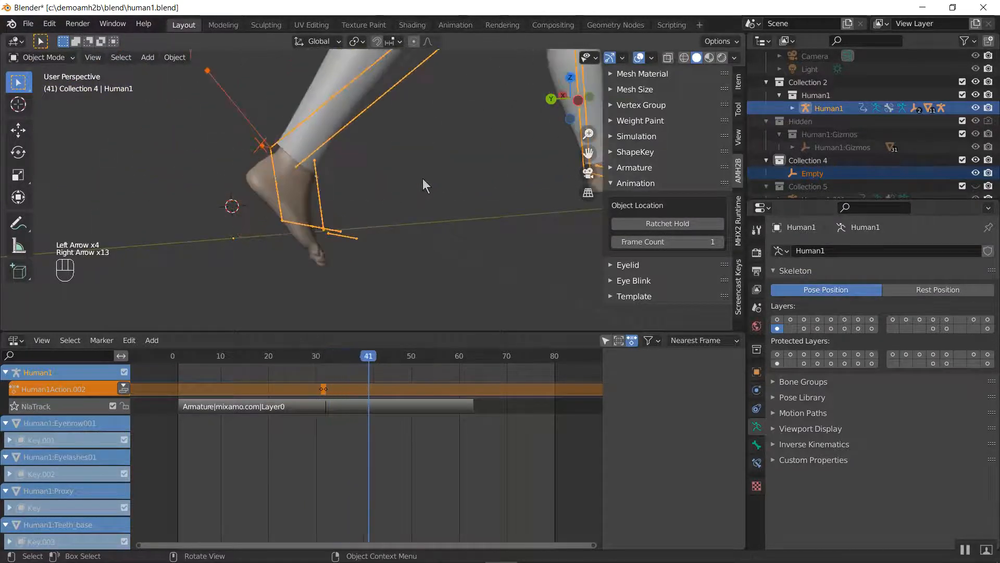
{"action": "key", "text": "Left"}
{"action": "key", "text": "Left"}
{"action": "key", "text": "Left"}
{"action": "key", "text": "Left"}
{"action": "key", "text": "Left"}
{"action": "key", "text": "Left"}
{"action": "key", "text": "Left"}
{"action": "key", "text": "Left"}
{"action": "key", "text": "Left"}
{"action": "key", "text": "Left"}
{"action": "key", "text": "Left"}
{"action": "key", "text": "Left"}
{"action": "key", "text": "Left"}
{"action": "key", "text": "Left"}
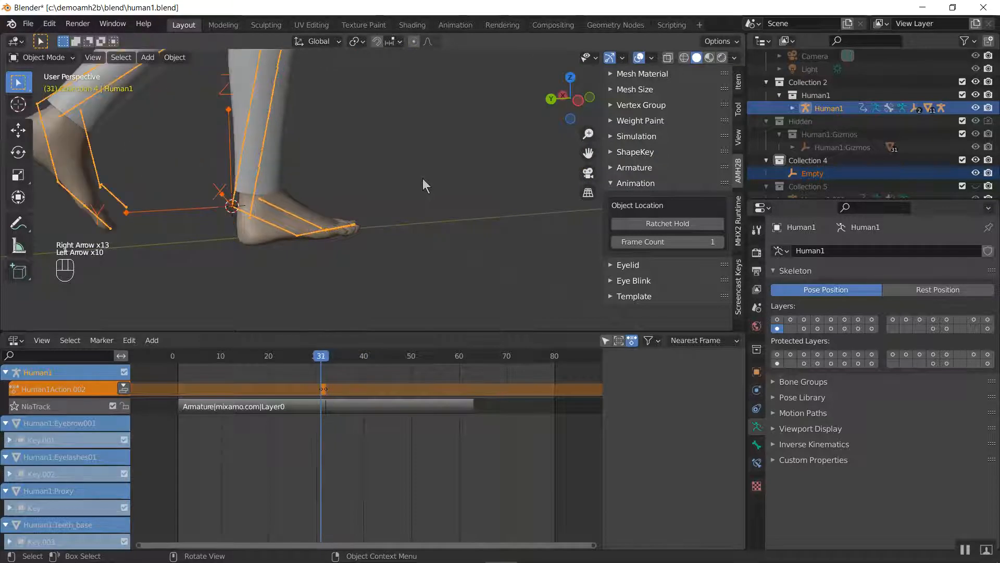
{"action": "key", "text": "Right"}
{"action": "key", "text": "Right"}
{"action": "key", "text": "Right"}
{"action": "key", "text": "Right"}
{"action": "key", "text": "Right"}
{"action": "key", "text": "Right"}
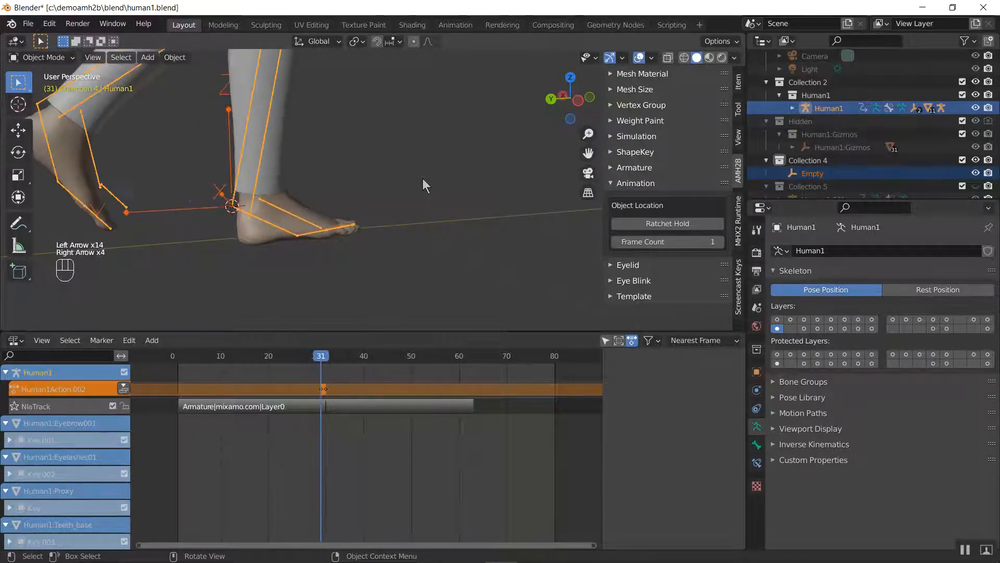
{"action": "key", "text": "Left"}
{"action": "key", "text": "Left"}
{"action": "key", "text": "Left"}
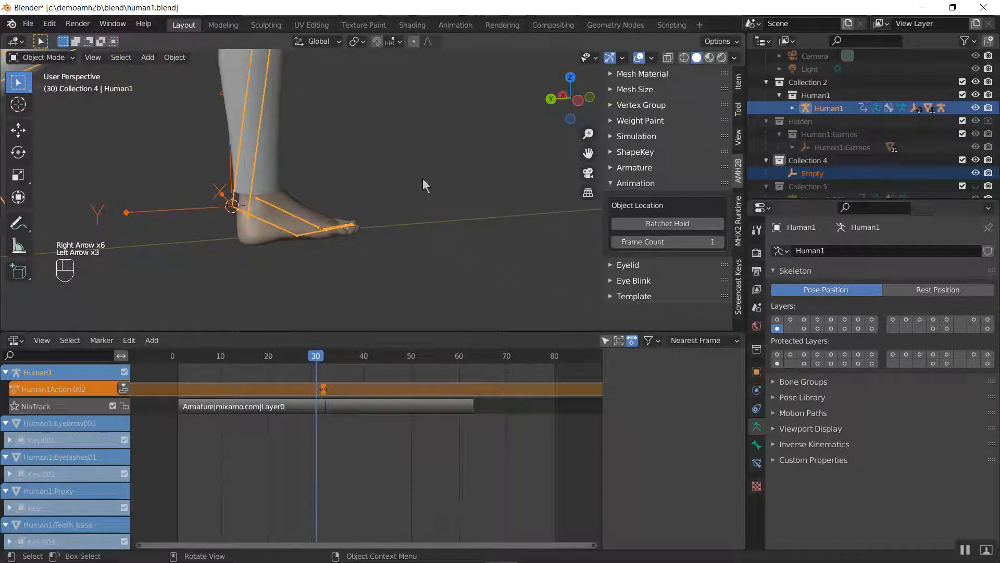
{"action": "key", "text": "Right"}
{"action": "key", "text": "Right"}
{"action": "key", "text": "Right"}
{"action": "scroll", "coordinate": [423, 178], "scroll_direction": "down", "scroll_amount": 6}
{"action": "key", "text": "Right"}
{"action": "key", "text": "Right"}
{"action": "key", "text": "Right"}
{"action": "key", "text": "Right"}
{"action": "key", "text": "Right"}
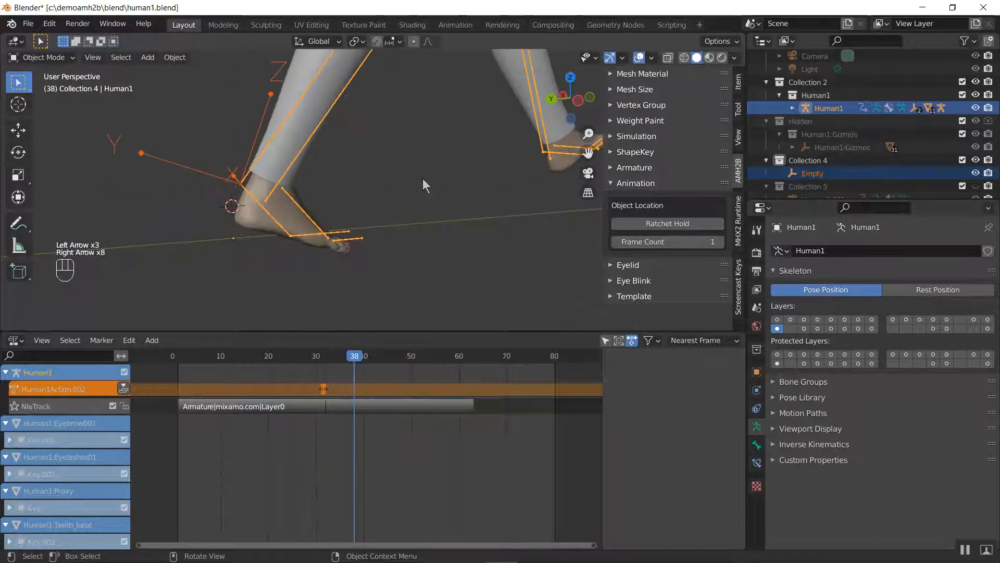
Play the walk with the whole character in view, stop playback, and scrub past the repeat point to frame 42
{"action": "key", "text": "space"}
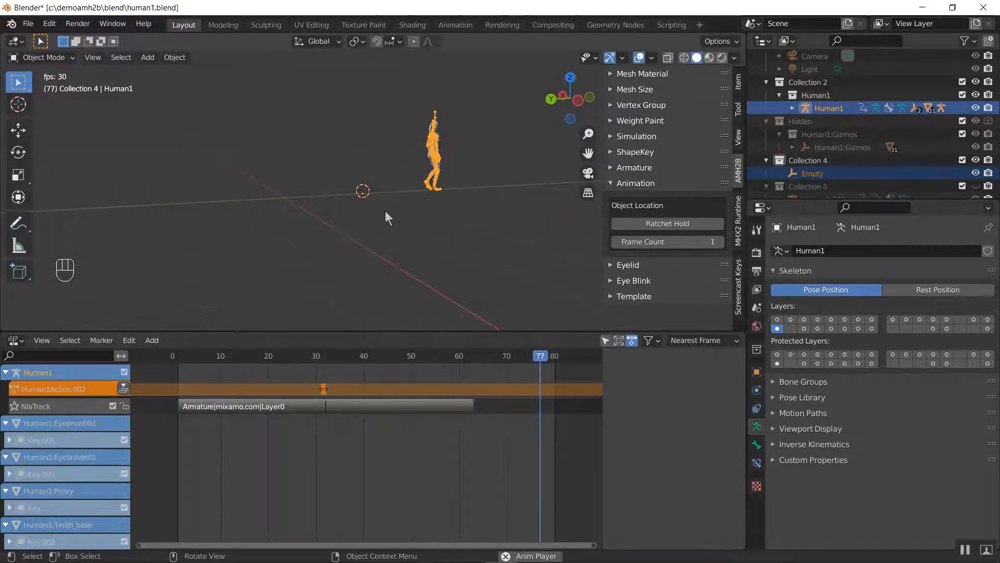
{"action": "middle_click_drag", "start_coordinate": [392, 196], "coordinate": [369, 287], "text": "shift"}
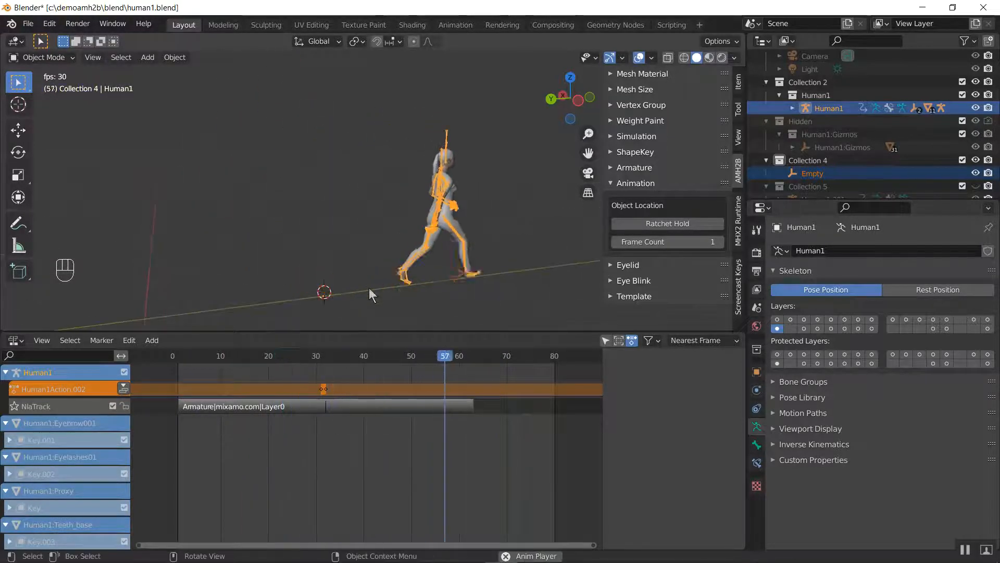
{"action": "key", "text": "space"}
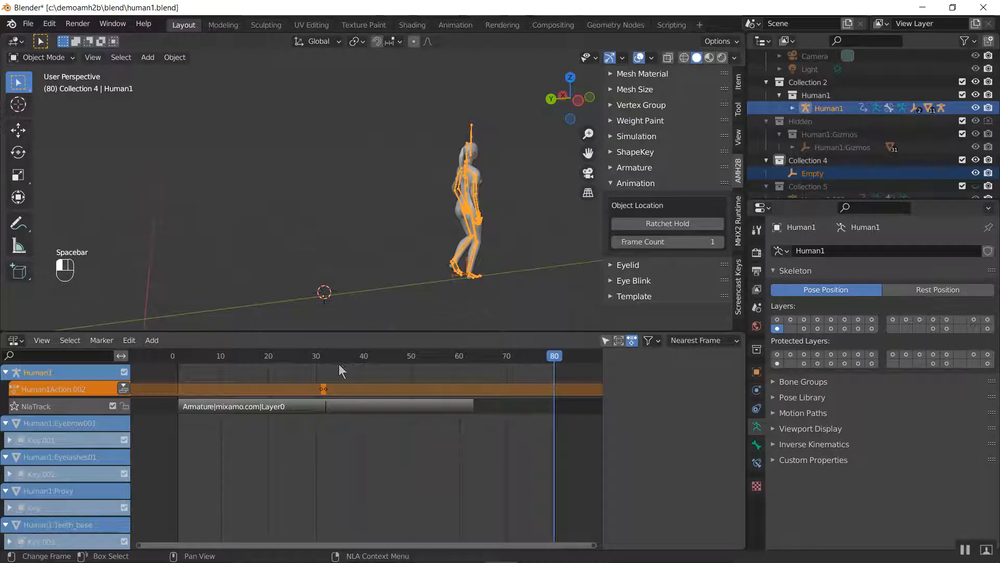
{"action": "left_click_drag", "start_coordinate": [336, 358], "coordinate": [373, 363]}
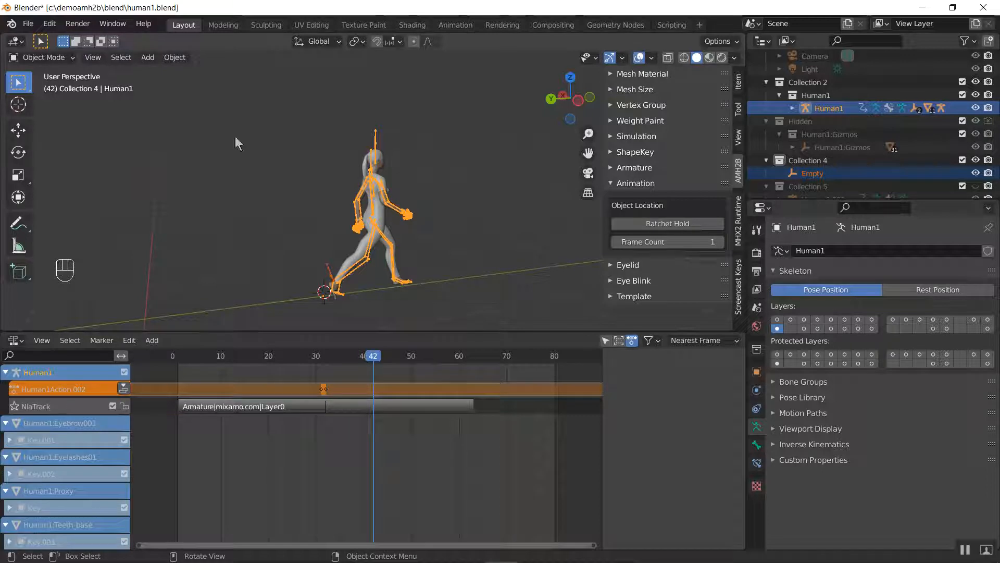
Import the FBX file Stop Walking_blue90.fbx from the c:\demoamh2b\animation folder into the scene
{"action": "left_click", "coordinate": [32, 24]}
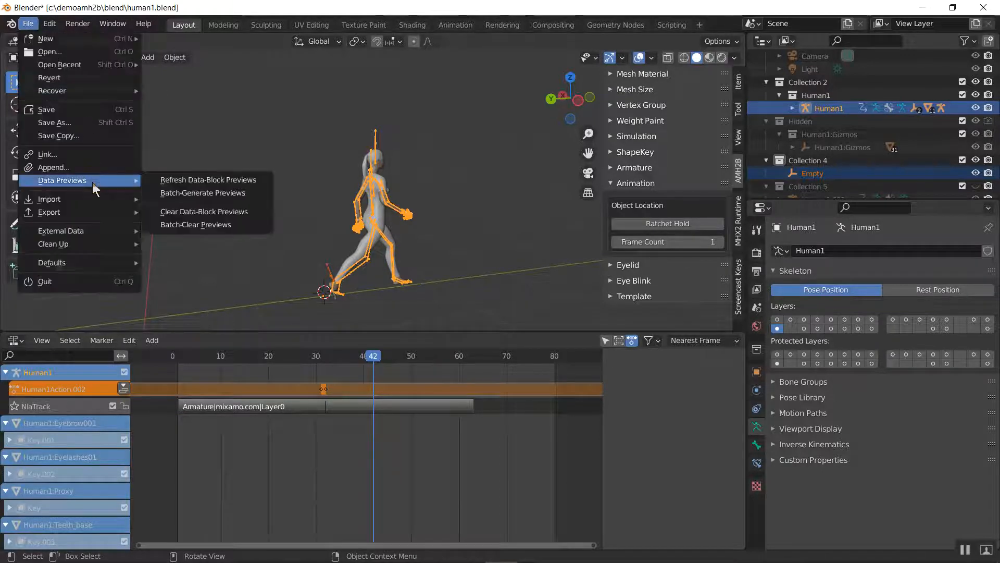
{"action": "mouse_move", "coordinate": [86, 201]}
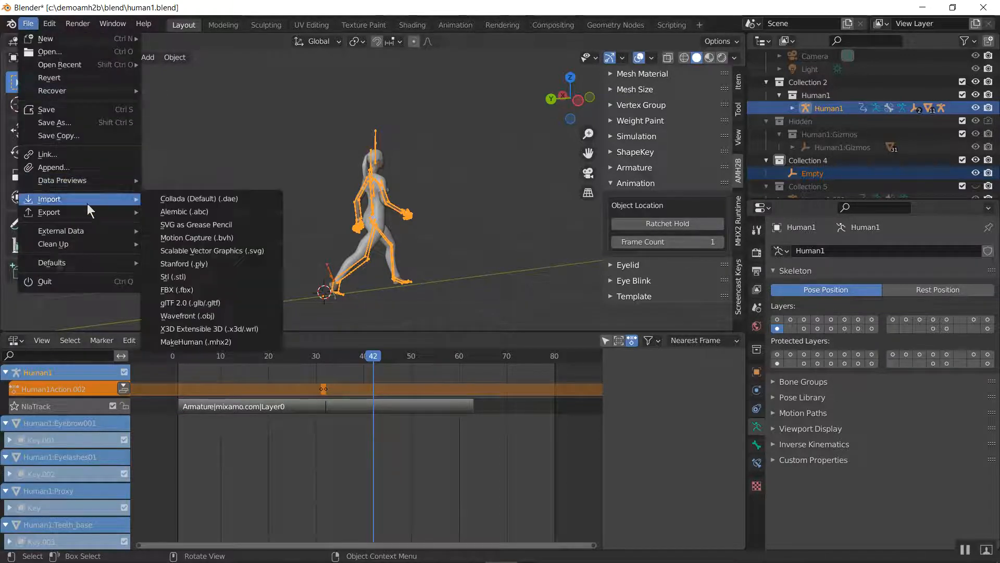
{"action": "left_click", "coordinate": [186, 291]}
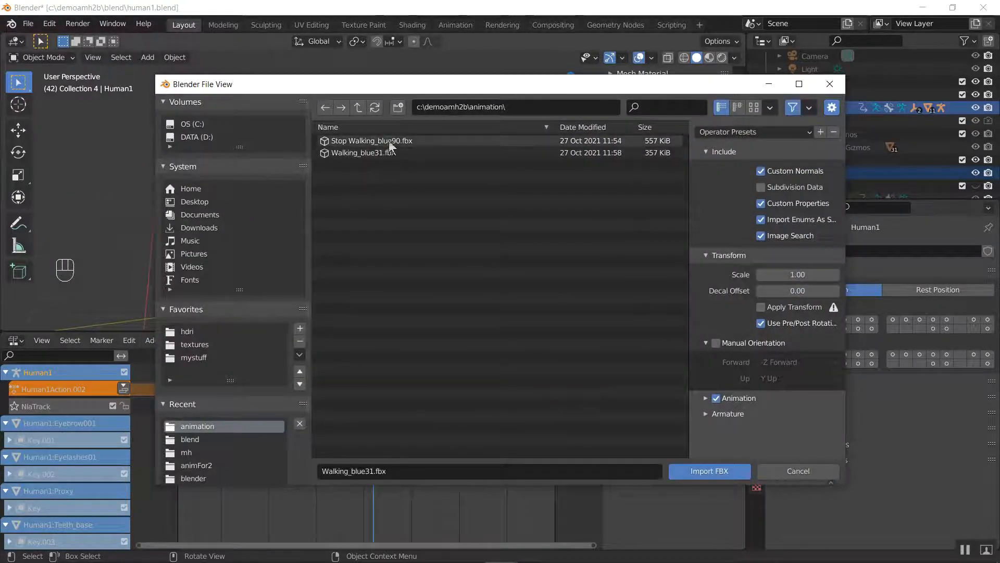
{"action": "left_click", "coordinate": [365, 141]}
{"action": "left_click", "coordinate": [714, 470]}
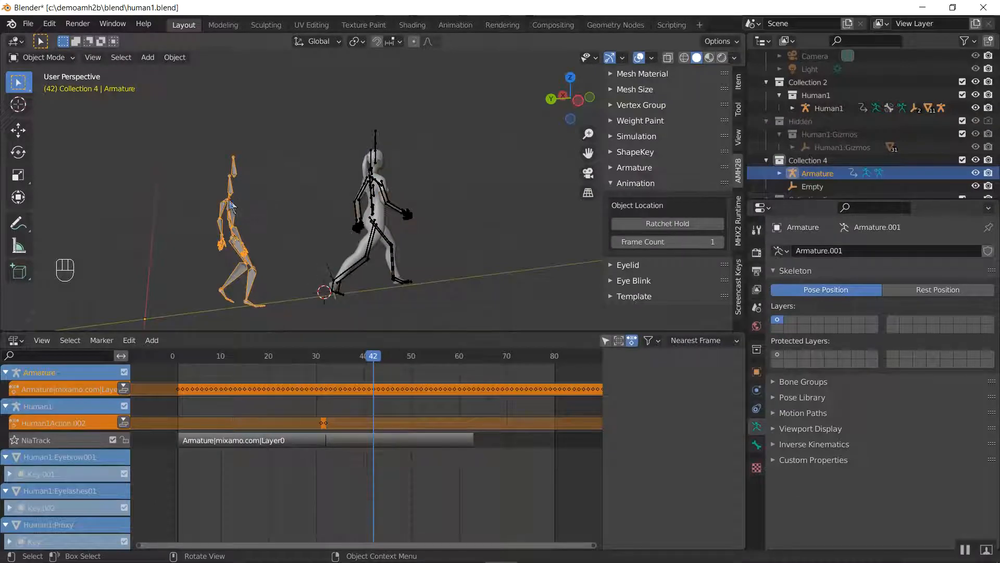
Compare the location, rotation, scale and dimensions of the imported armature with those of Human1, from several viewing angles
{"action": "left_click", "coordinate": [738, 84]}
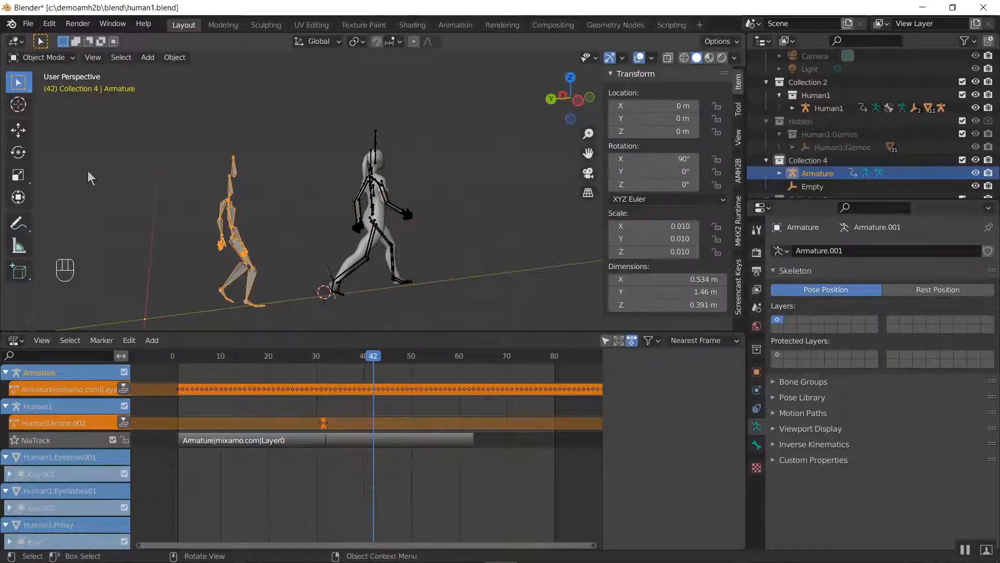
{"action": "scroll", "coordinate": [214, 201], "scroll_direction": "up", "scroll_amount": 4}
{"action": "middle_click_drag", "start_coordinate": [205, 186], "coordinate": [388, 203], "text": "shift"}
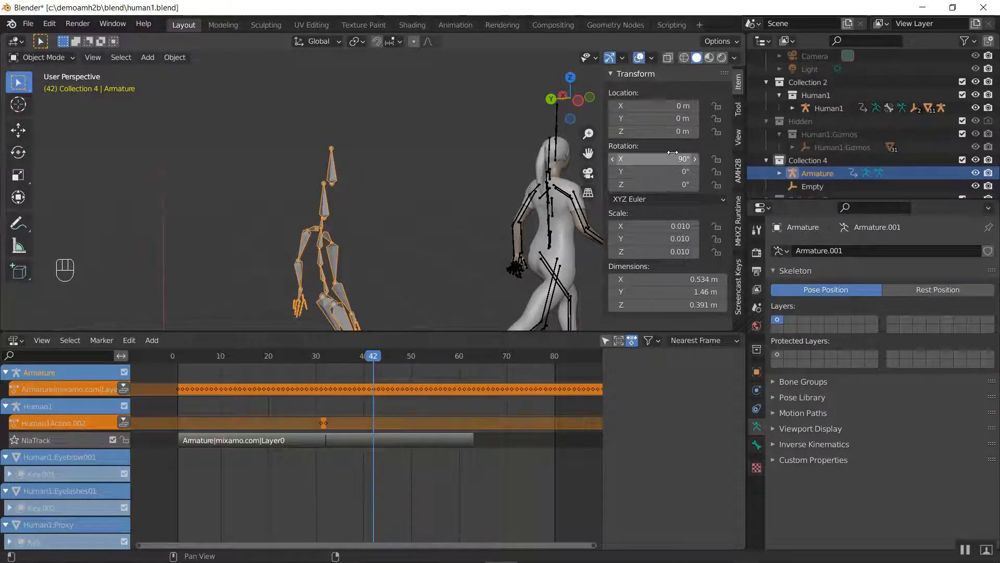
{"action": "left_click", "coordinate": [555, 117]}
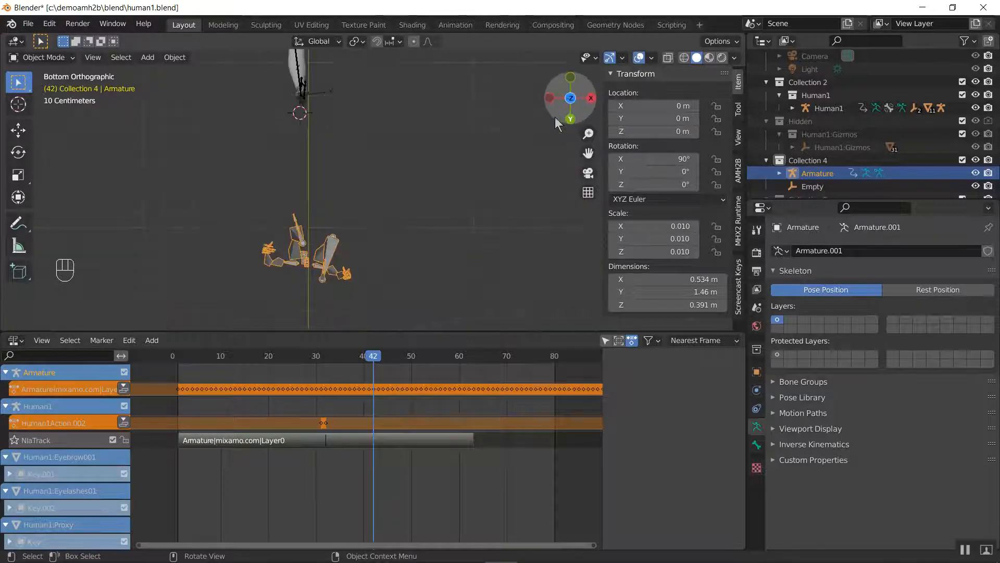
{"action": "middle_click_drag", "start_coordinate": [452, 240], "coordinate": [352, 230]}
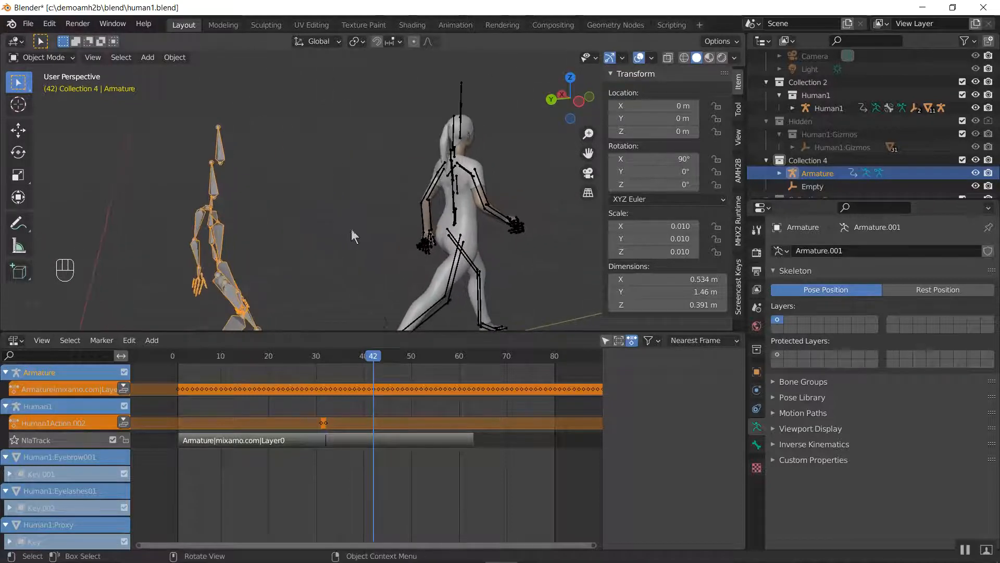
{"action": "left_click", "coordinate": [459, 93]}
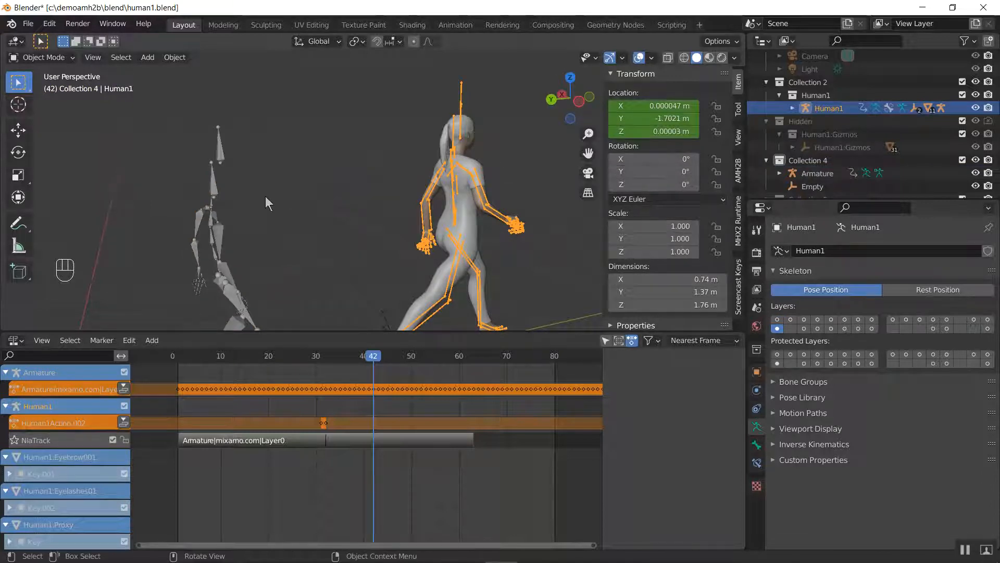
{"action": "left_click", "coordinate": [221, 154]}
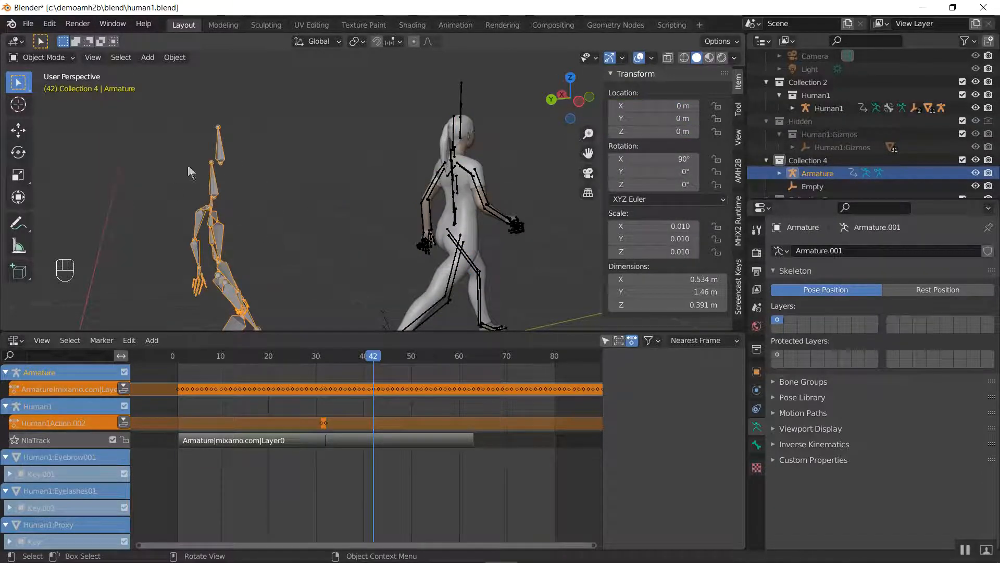
{"action": "left_click", "coordinate": [478, 112]}
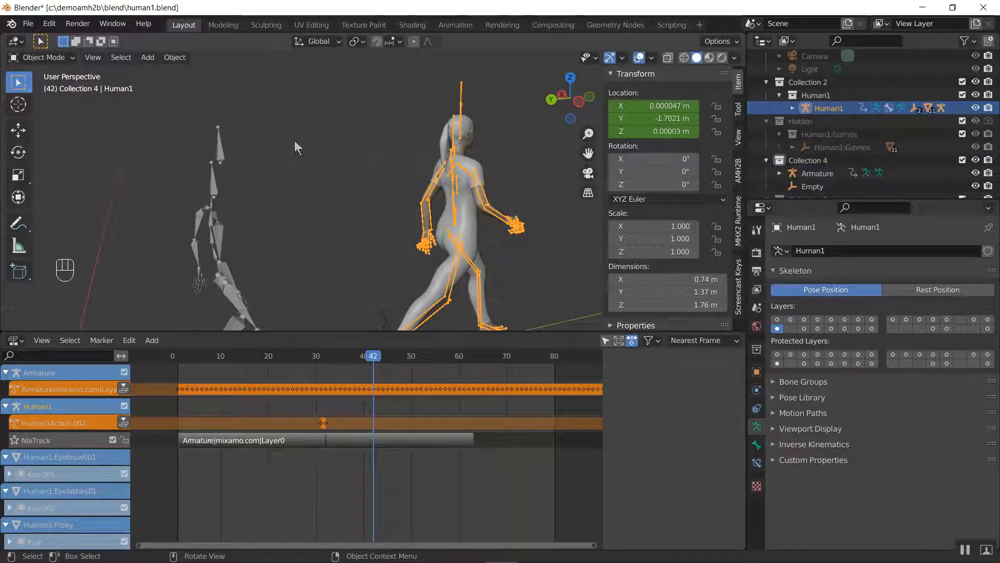
{"action": "scroll", "coordinate": [286, 159], "scroll_direction": "down", "scroll_amount": 2}
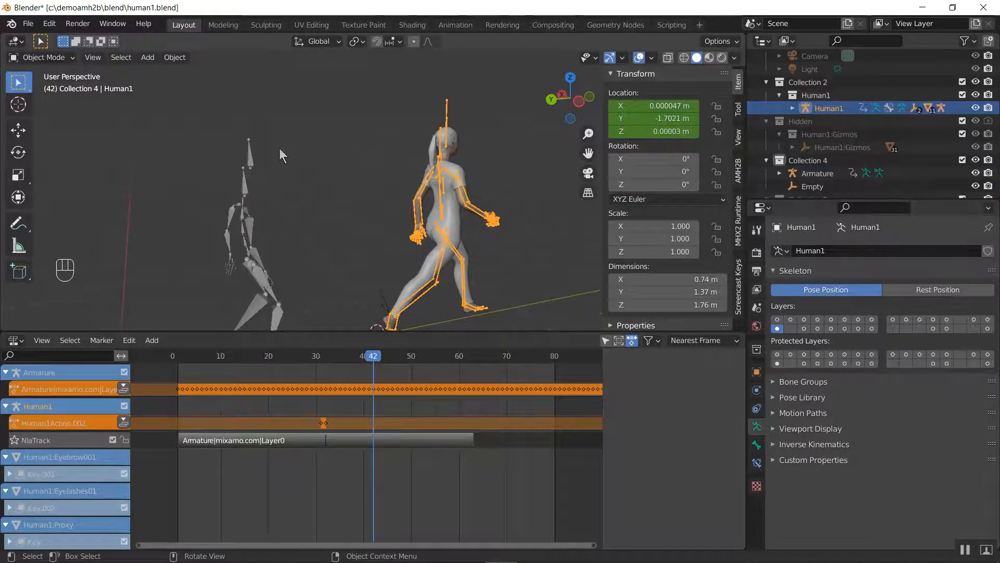
{"action": "scroll", "coordinate": [279, 148], "scroll_direction": "down", "scroll_amount": 2}
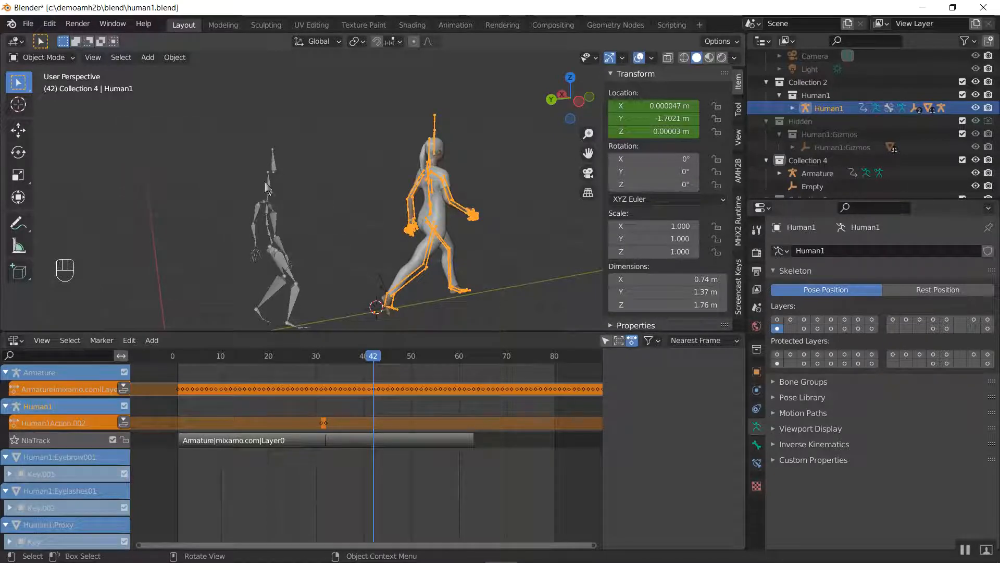
{"action": "scroll", "coordinate": [253, 207], "scroll_direction": "up", "scroll_amount": 2}
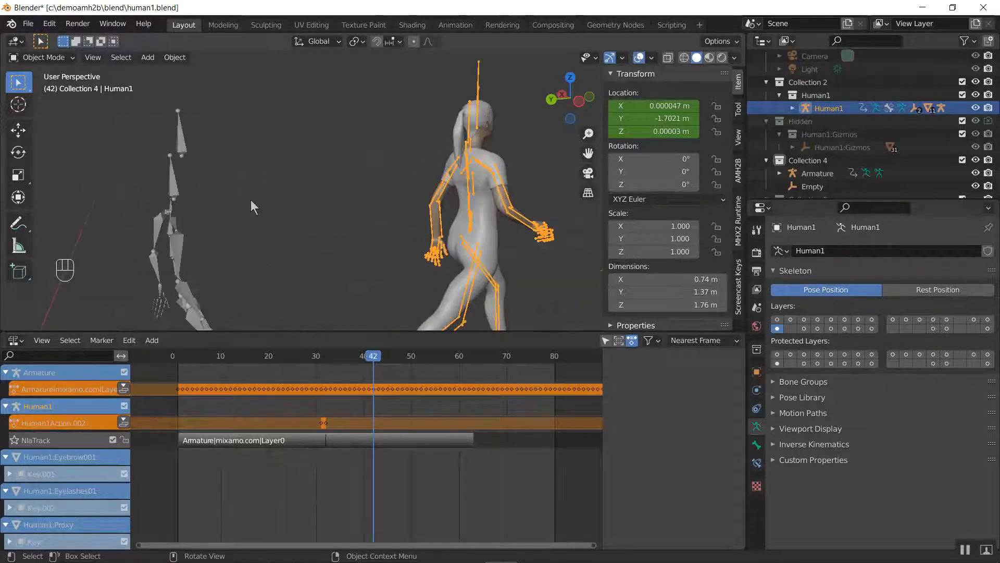
{"action": "left_click", "coordinate": [173, 206]}
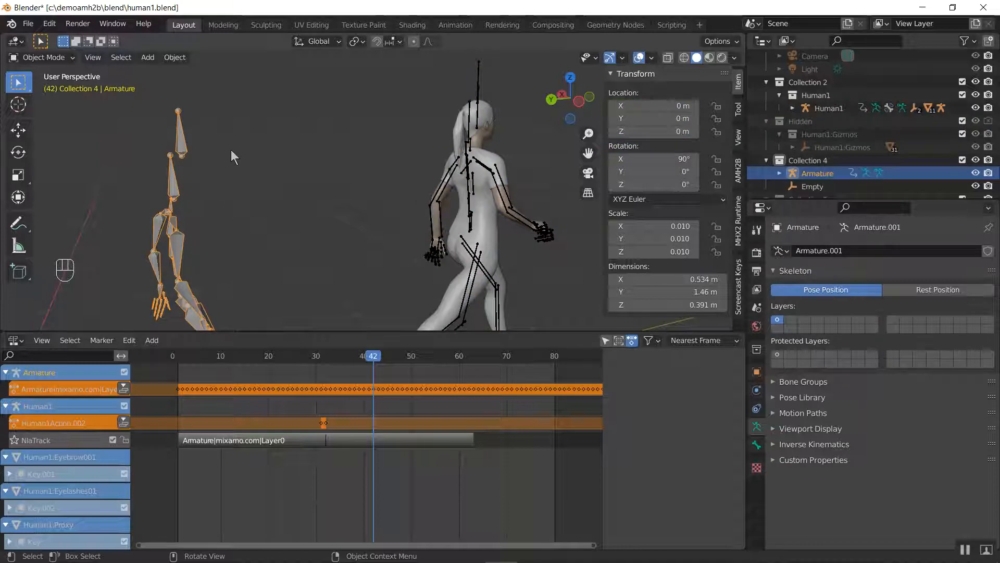
In front view, check the imported armature's rest pose and scale it up to about 0.011 to approach Human1's size
{"action": "key", "text": "KP_1"}
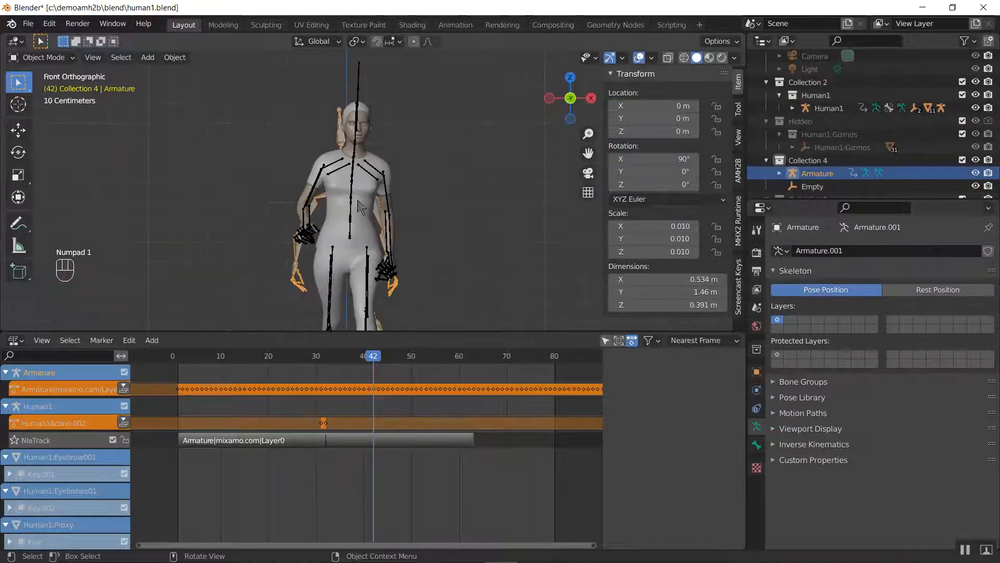
{"action": "key", "text": "Tab"}
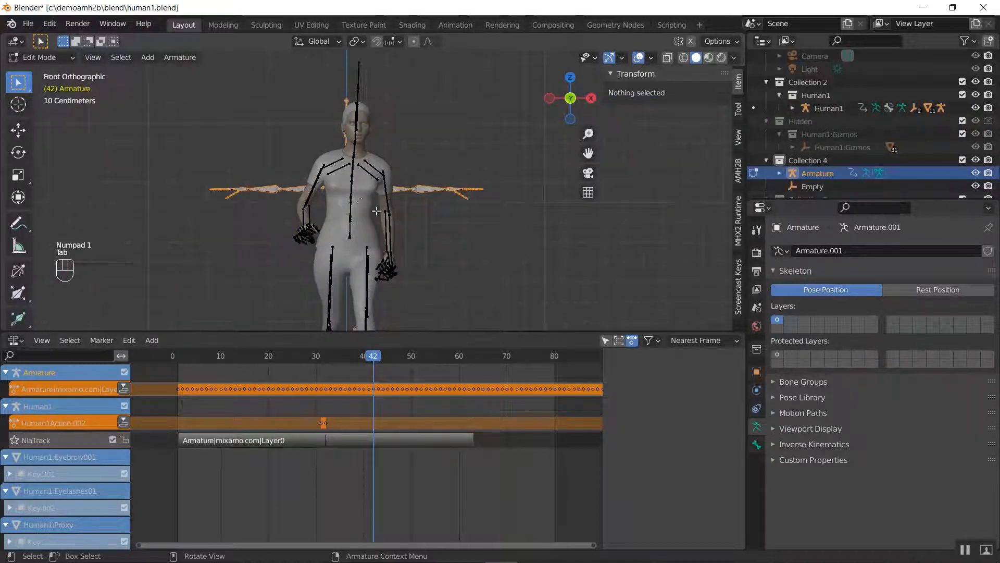
{"action": "key", "text": "Tab"}
{"action": "key", "text": "s"}
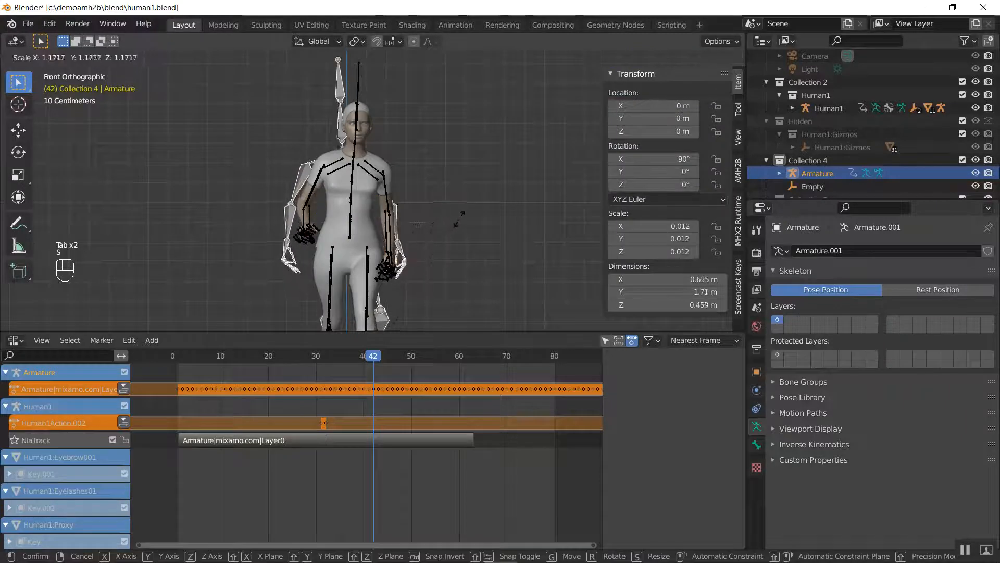
{"action": "key", "text": "Tab"}
Check Human1's and the imported armature's rest poses again, and scale the armature up to about 0.012, roughly 1.7 m tall
{"action": "key", "text": "Tab"}
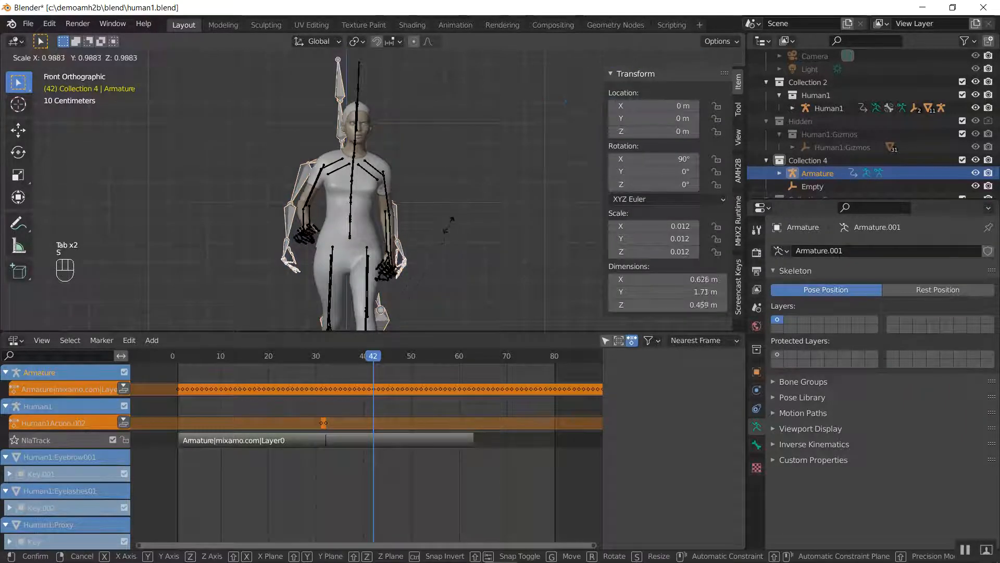
{"action": "left_click", "coordinate": [356, 82]}
{"action": "key", "text": "Tab"}
{"action": "key", "text": "Tab"}
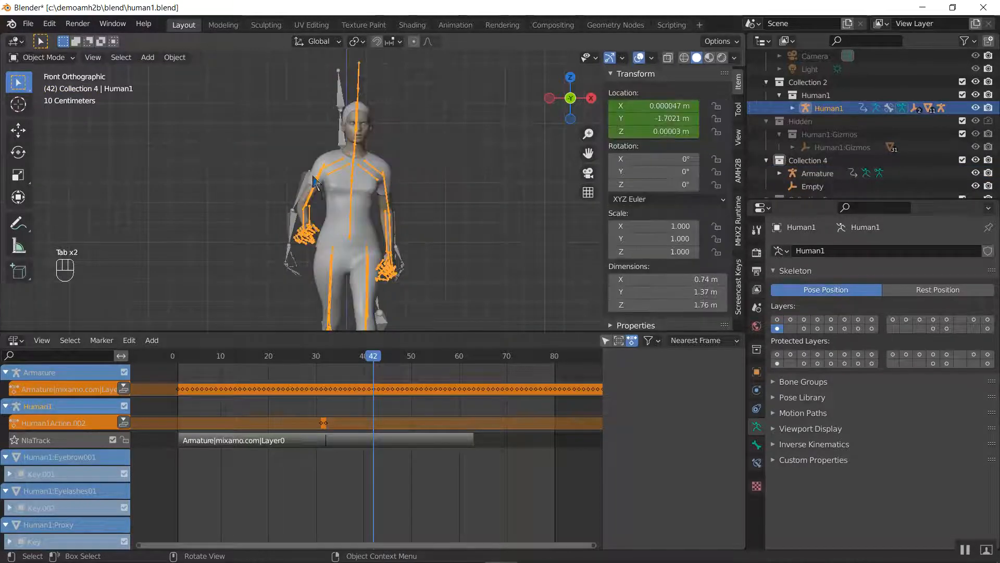
{"action": "left_click", "coordinate": [309, 184]}
{"action": "left_click", "coordinate": [307, 186]}
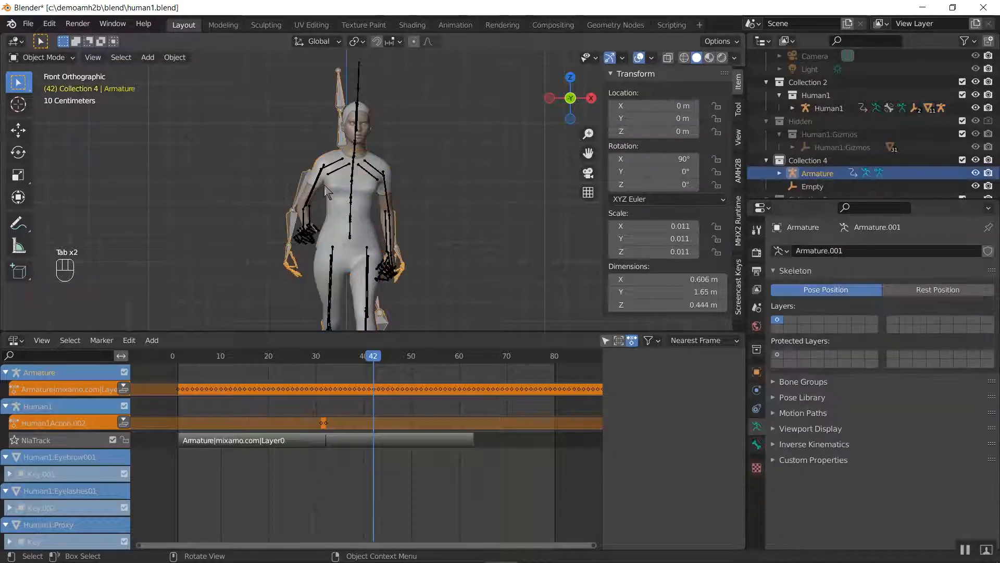
{"action": "key", "text": "Tab"}
{"action": "key", "text": "Tab"}
{"action": "key", "text": "s"}
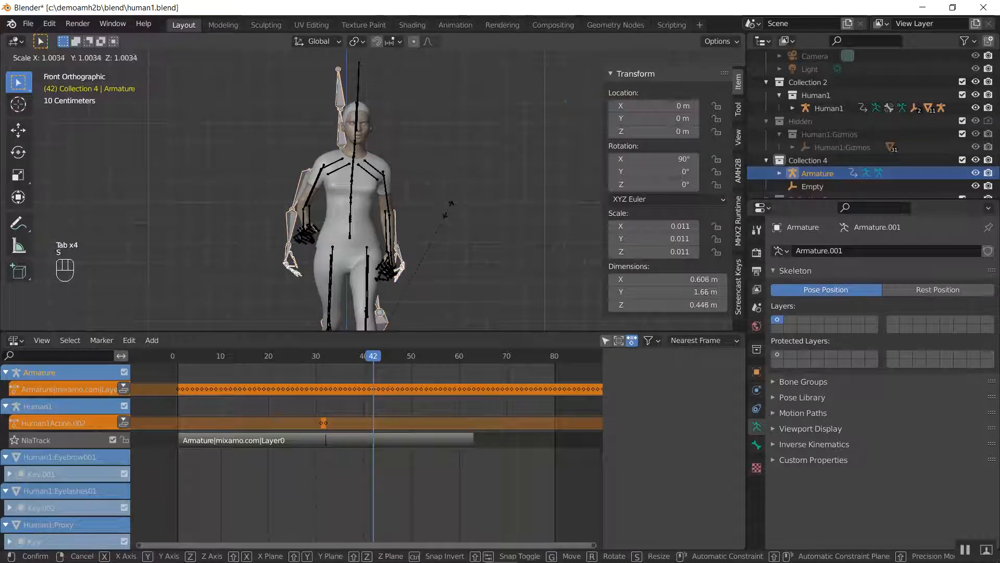
{"action": "left_click", "coordinate": [453, 207]}
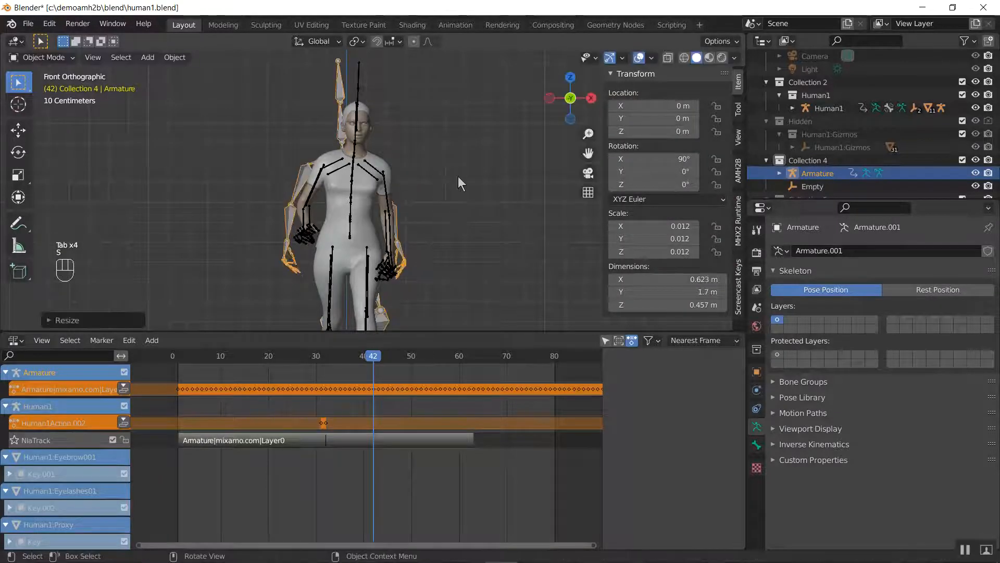
Try to apply the object scale to the imported armature, and step between frames 39 and 43 to check its animation
{"action": "middle_click_drag", "start_coordinate": [399, 192], "coordinate": [458, 191]}
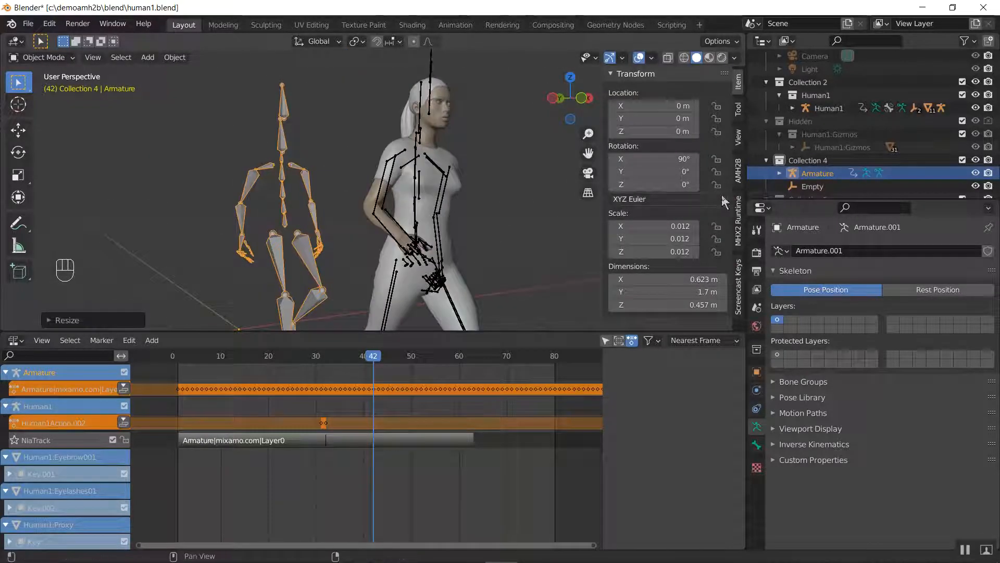
{"action": "key", "text": "ctrl+a"}
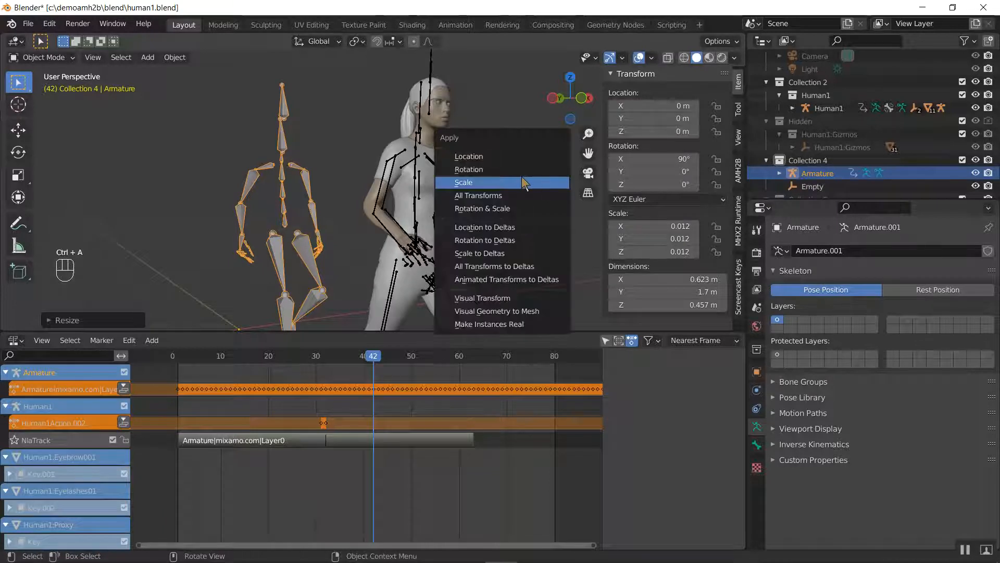
{"action": "left_click", "coordinate": [519, 179]}
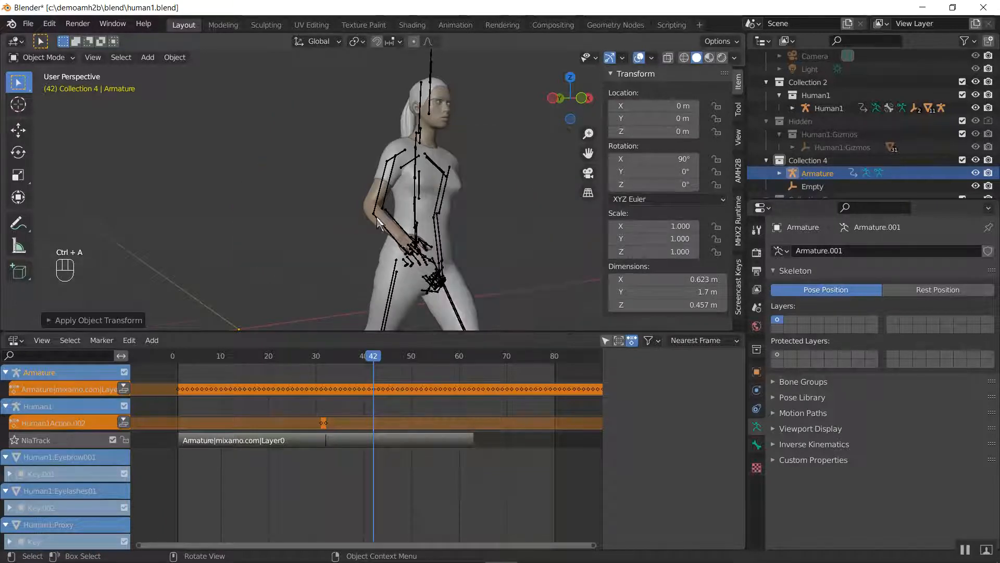
{"action": "scroll", "coordinate": [376, 217], "scroll_direction": "down", "scroll_amount": 3}
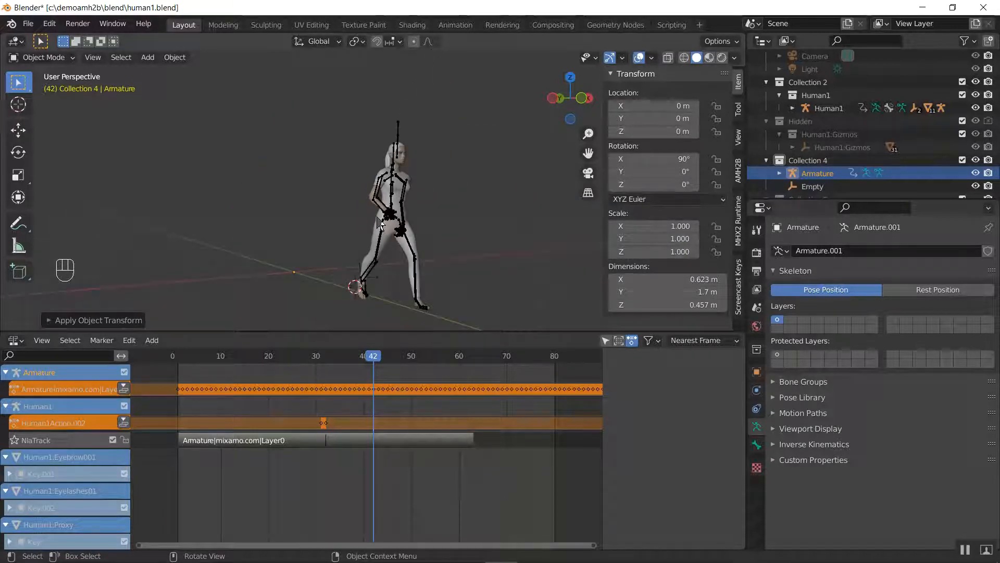
{"action": "scroll", "coordinate": [378, 219], "scroll_direction": "down", "scroll_amount": 2}
{"action": "key", "text": "Left"}
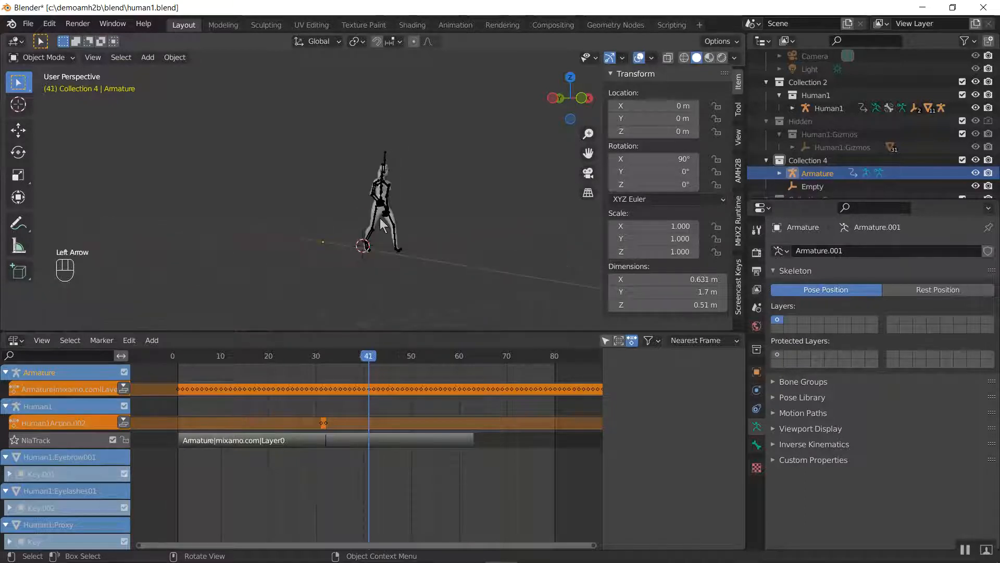
{"action": "key", "text": "Left"}
{"action": "key", "text": "Left"}
{"action": "key", "text": "Right"}
{"action": "key", "text": "Right"}
{"action": "key", "text": "Right"}
{"action": "key", "text": "Right"}
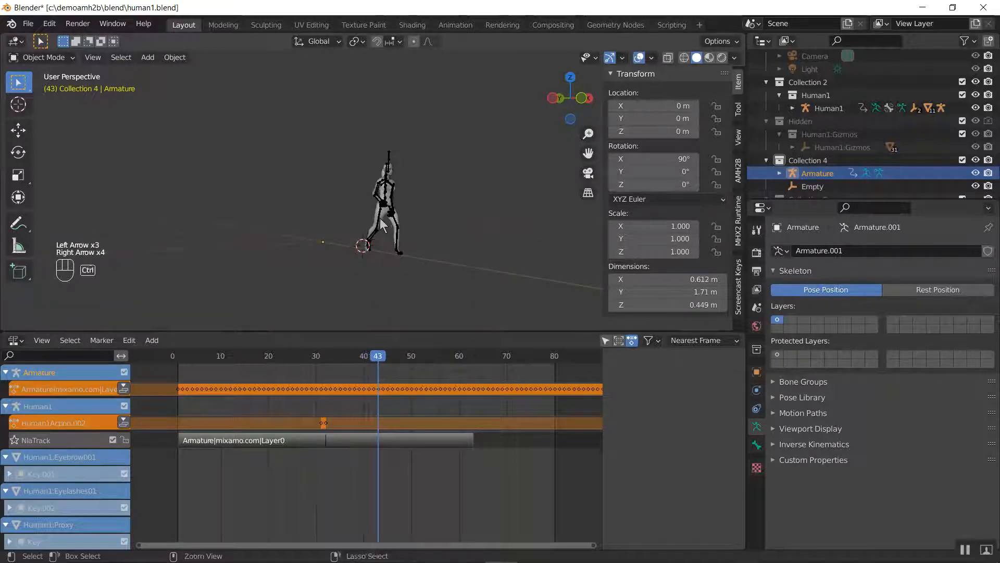
Undo the object scale application on the imported armature
{"action": "key", "text": "ctrl+z"}
{"action": "key", "text": "ctrl+z"}
{"action": "scroll", "coordinate": [382, 225], "scroll_direction": "up", "scroll_amount": 8}
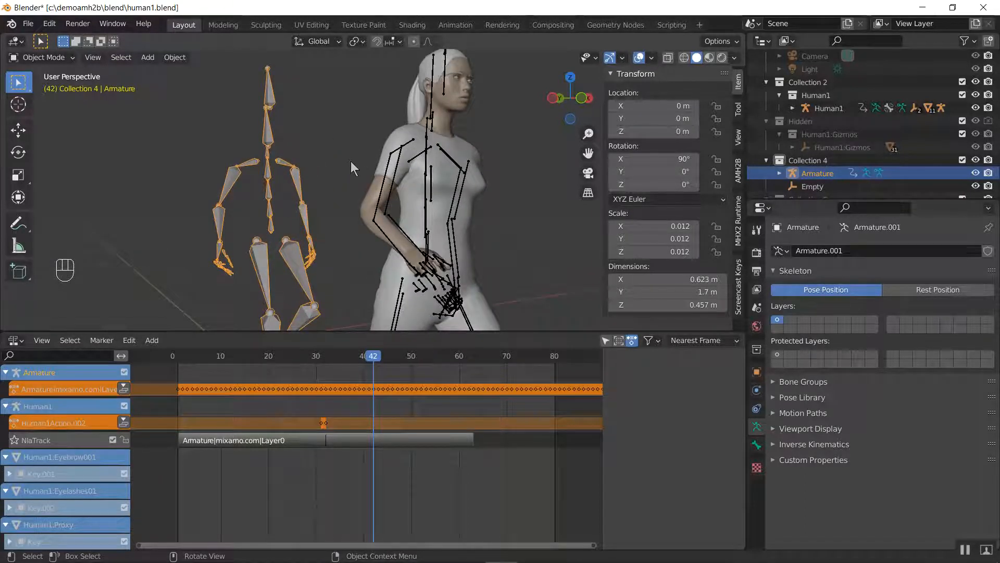
Run AMH2B's Apply Scale to Rig on the imported armature
{"action": "left_click", "coordinate": [738, 172]}
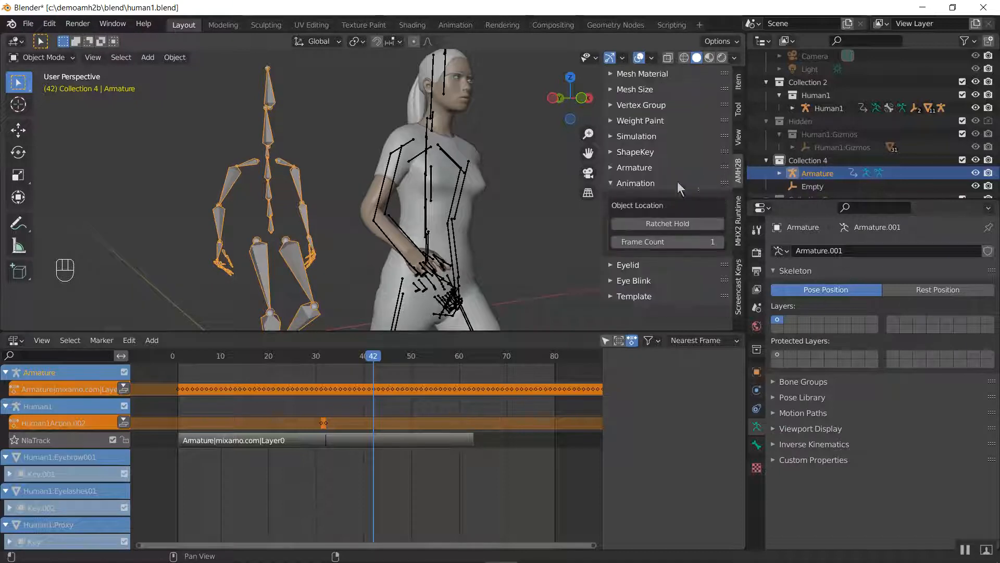
{"action": "left_click", "coordinate": [641, 168]}
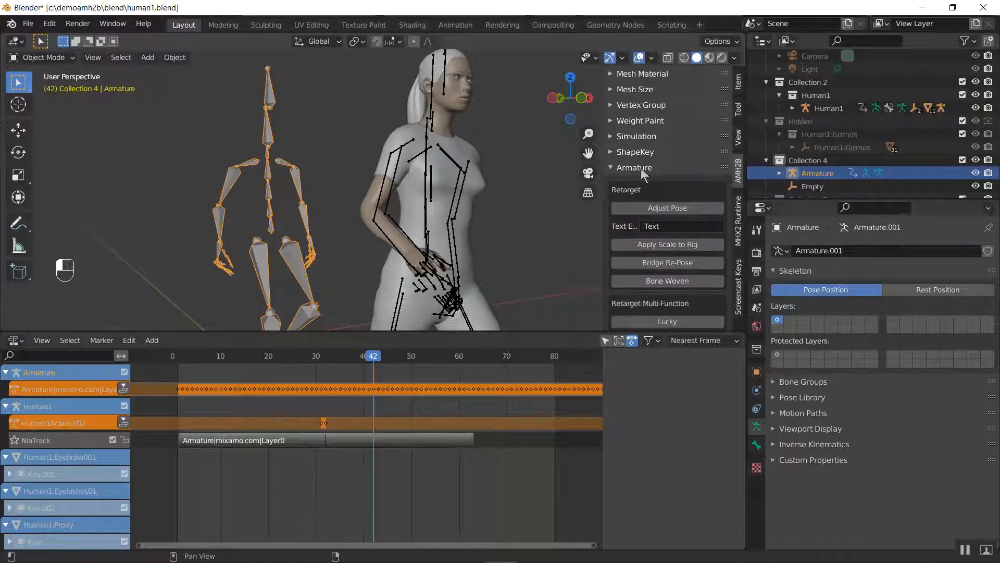
{"action": "left_click", "coordinate": [665, 246]}
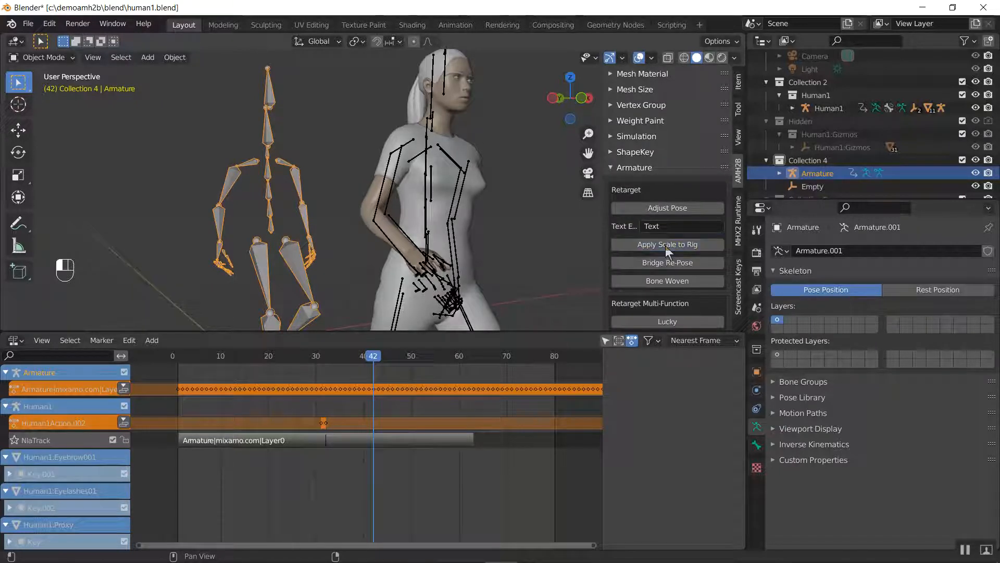
Show the imported armature's transform values and step between frames 38 and 42 to check its scale and animation
{"action": "left_click", "coordinate": [738, 86]}
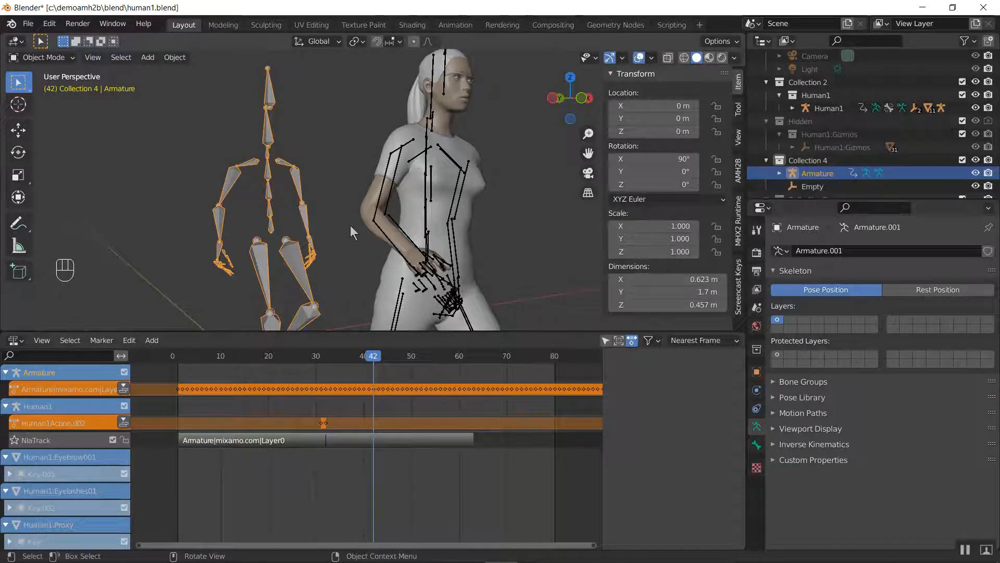
{"action": "key", "text": "Left"}
{"action": "key", "text": "Left"}
{"action": "key", "text": "Left"}
{"action": "key", "text": "Left"}
{"action": "key", "text": "Right"}
{"action": "key", "text": "Right"}
{"action": "key", "text": "Right"}
{"action": "key", "text": "Right"}
{"action": "key", "text": "Right"}
{"action": "key", "text": "Right"}
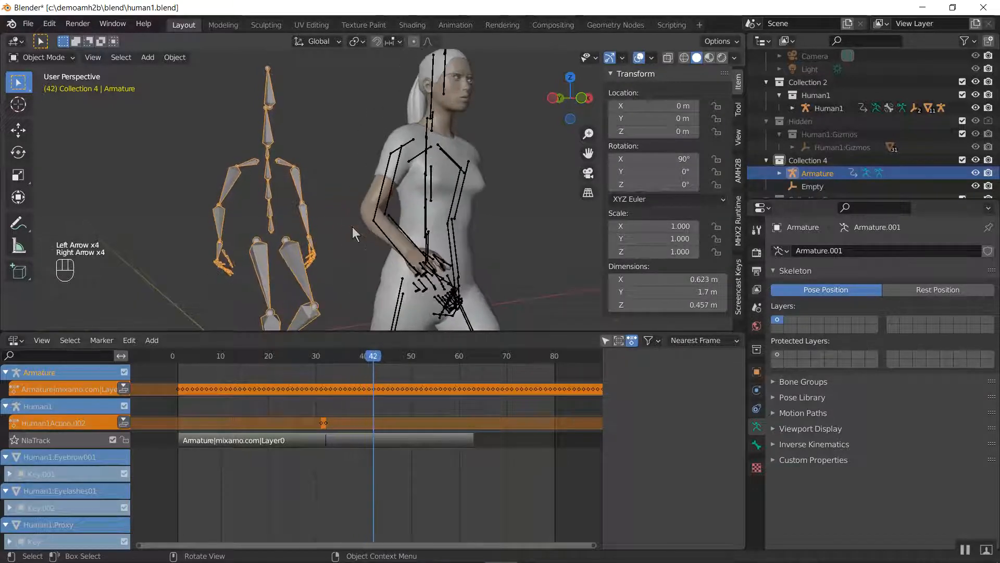
Apply the object rotation to the imported armature
{"action": "key", "text": "Left"}
{"action": "key", "text": "Left"}
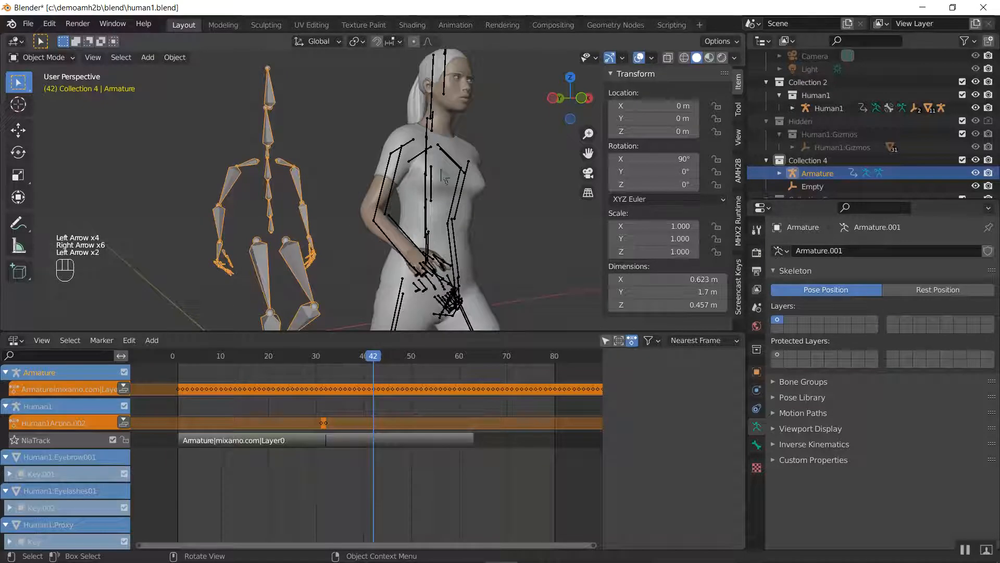
{"action": "key", "text": "ctrl+a"}
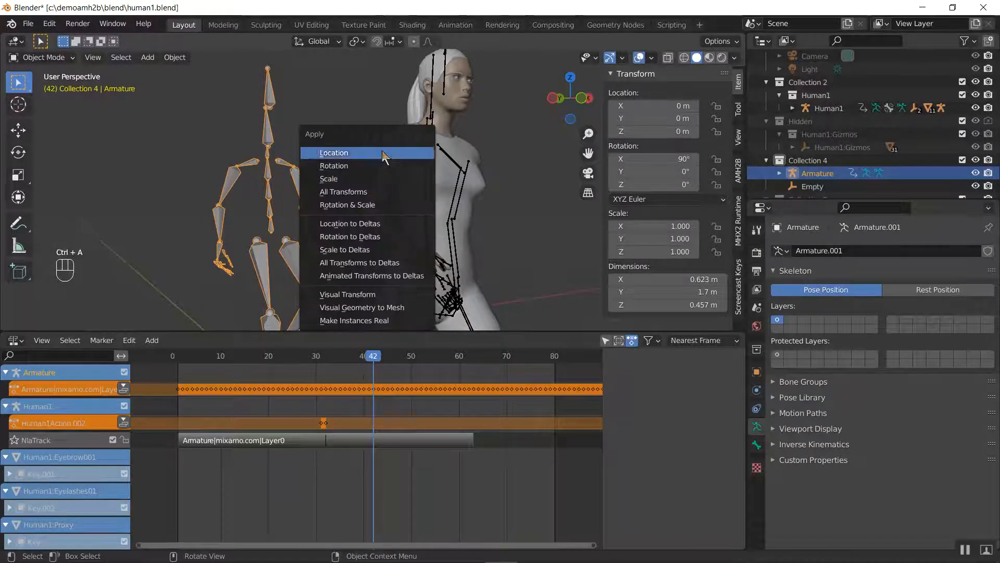
{"action": "left_click", "coordinate": [376, 165]}
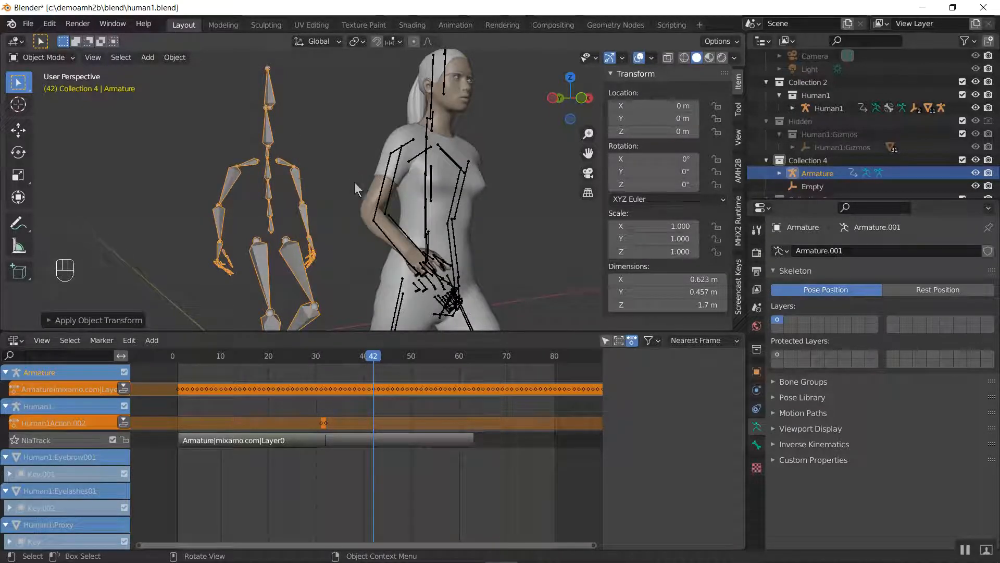
Select the Human1 armature and switch the Nonlinear Animation area to the Dope Sheet's Action Editor
{"action": "left_click", "coordinate": [432, 73]}
{"action": "left_click", "coordinate": [433, 69]}
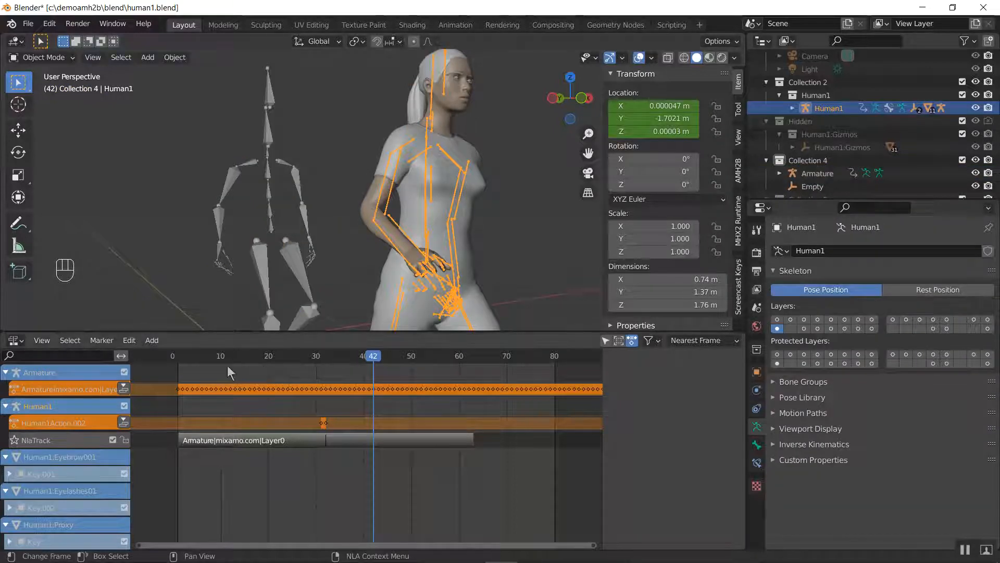
{"action": "left_click", "coordinate": [17, 341]}
{"action": "left_click", "coordinate": [16, 341]}
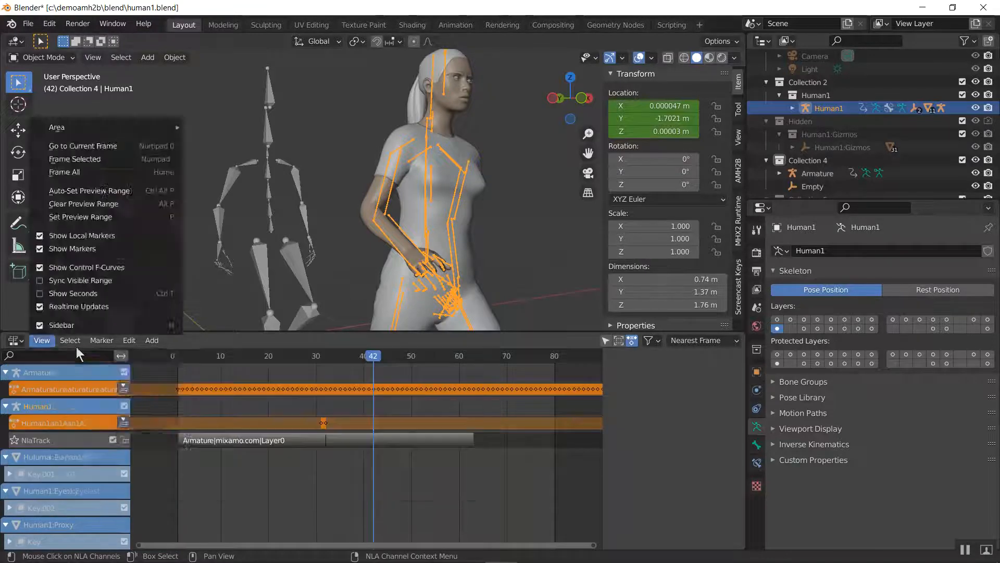
{"action": "mouse_move", "coordinate": [17, 344]}
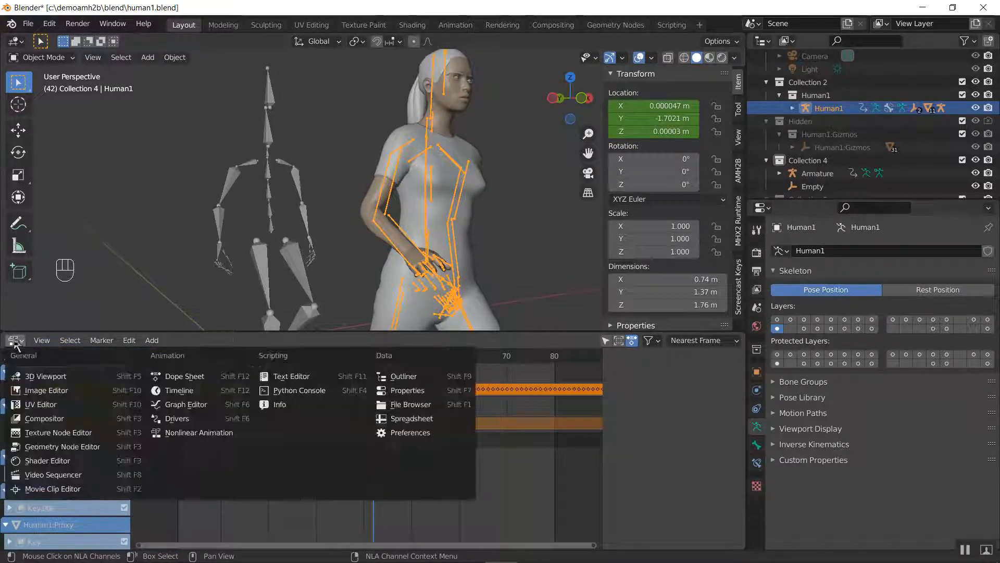
{"action": "left_click", "coordinate": [184, 377]}
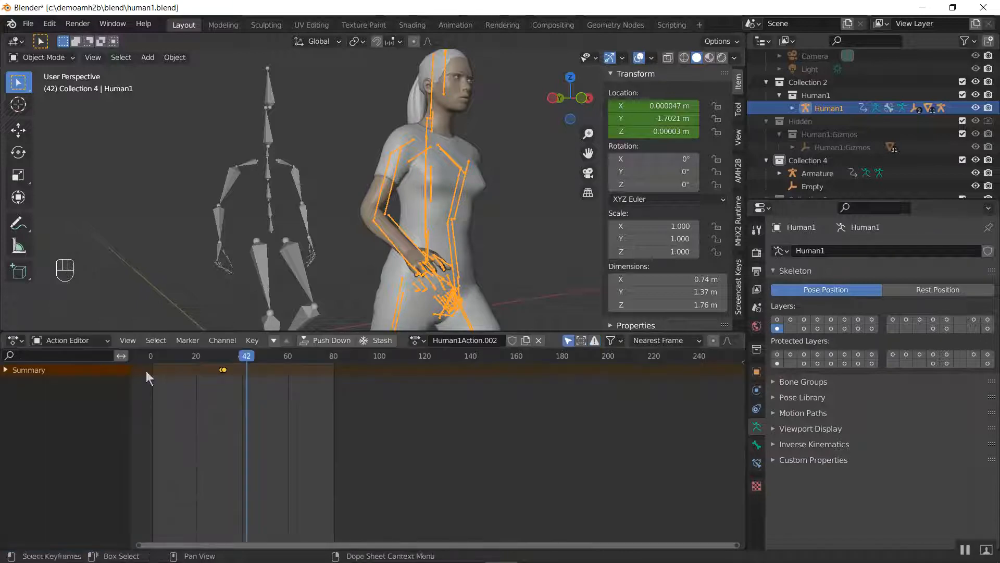
{"action": "left_click", "coordinate": [73, 343]}
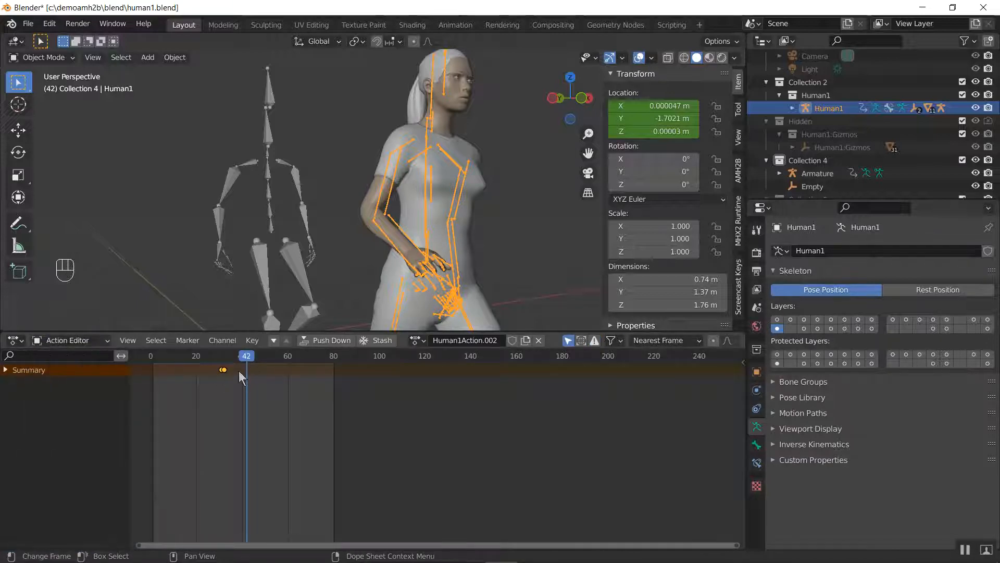
Select the imported armature and rename its action to second
{"action": "left_click", "coordinate": [417, 341]}
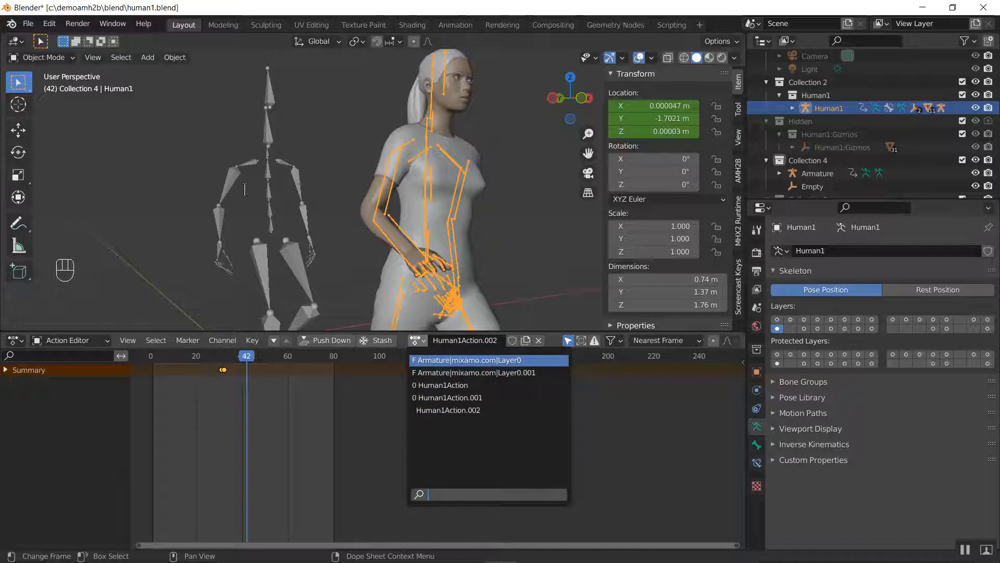
{"action": "left_click", "coordinate": [267, 133]}
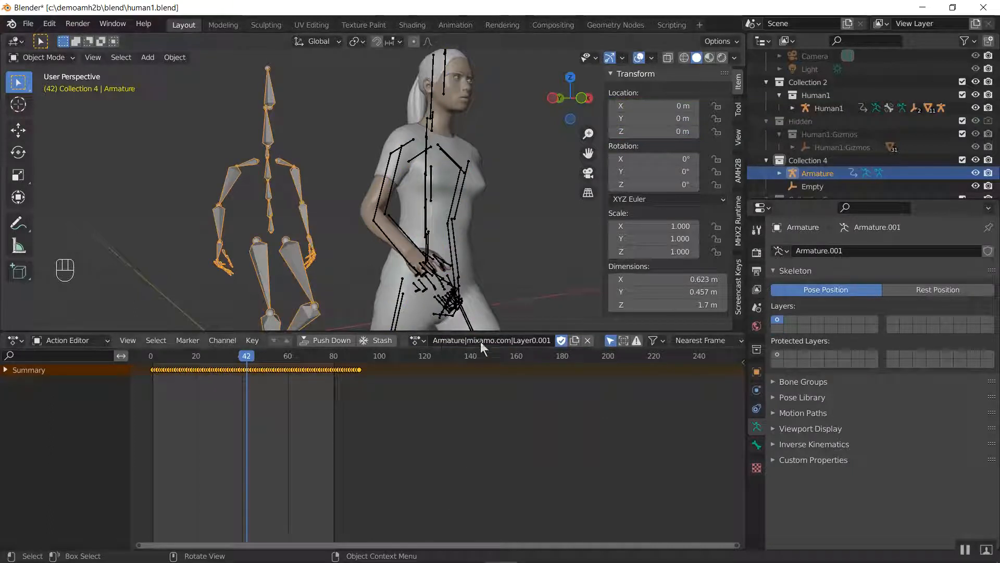
{"action": "type", "text": "se"}
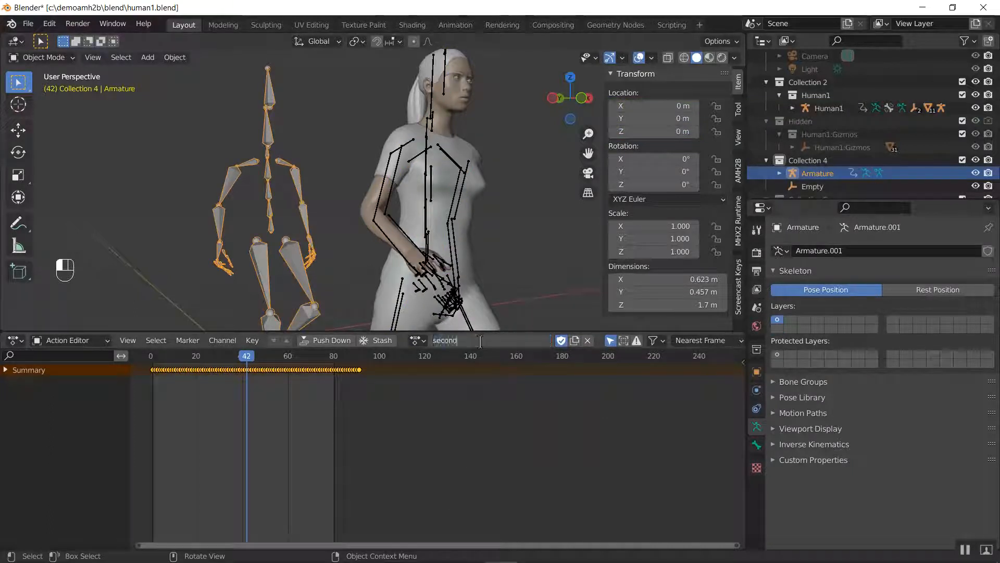
{"action": "type", "text": "cond"}
{"action": "key", "text": "Return"}
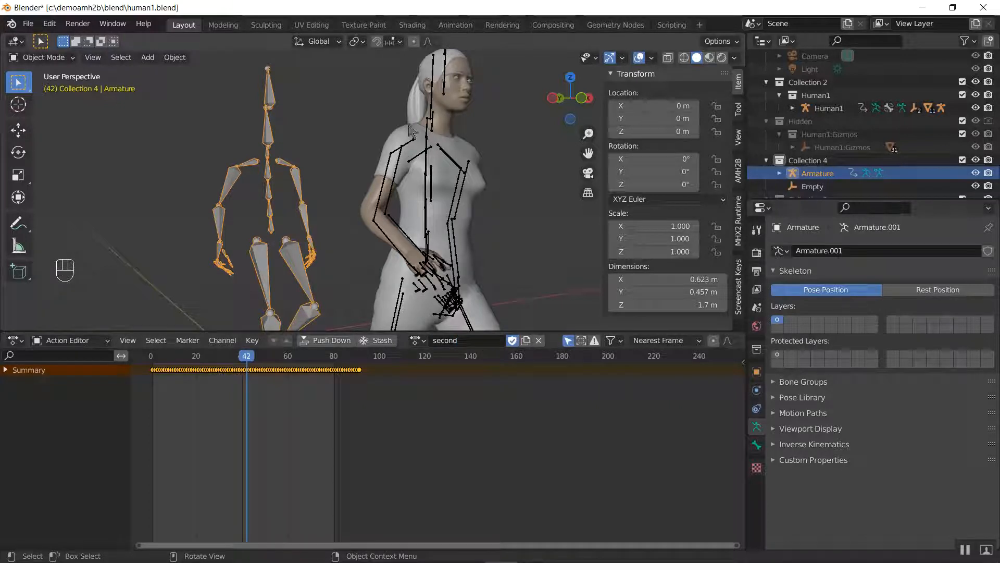
Assign the action second to the Human1 armature
{"action": "left_click", "coordinate": [405, 152]}
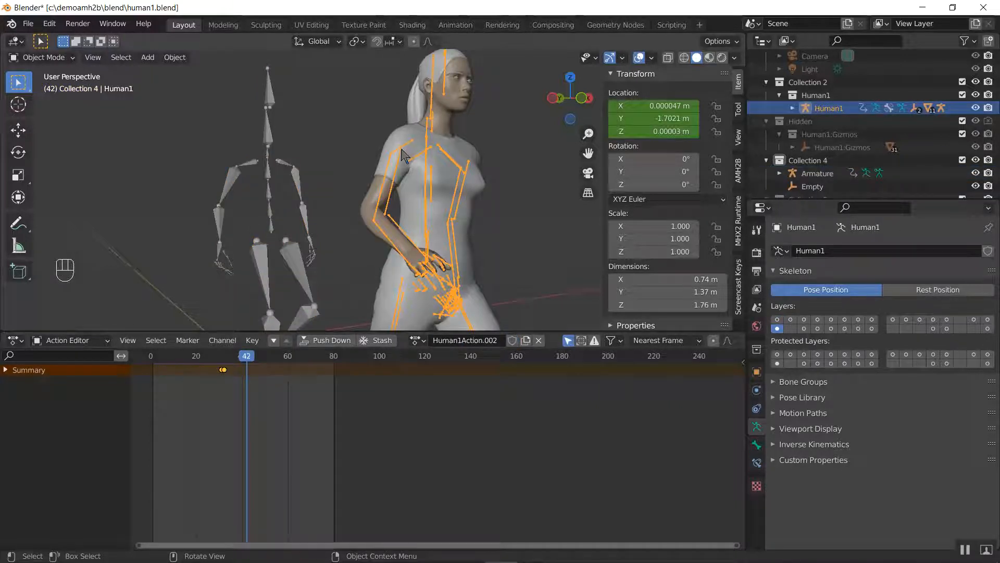
{"action": "left_click", "coordinate": [418, 341]}
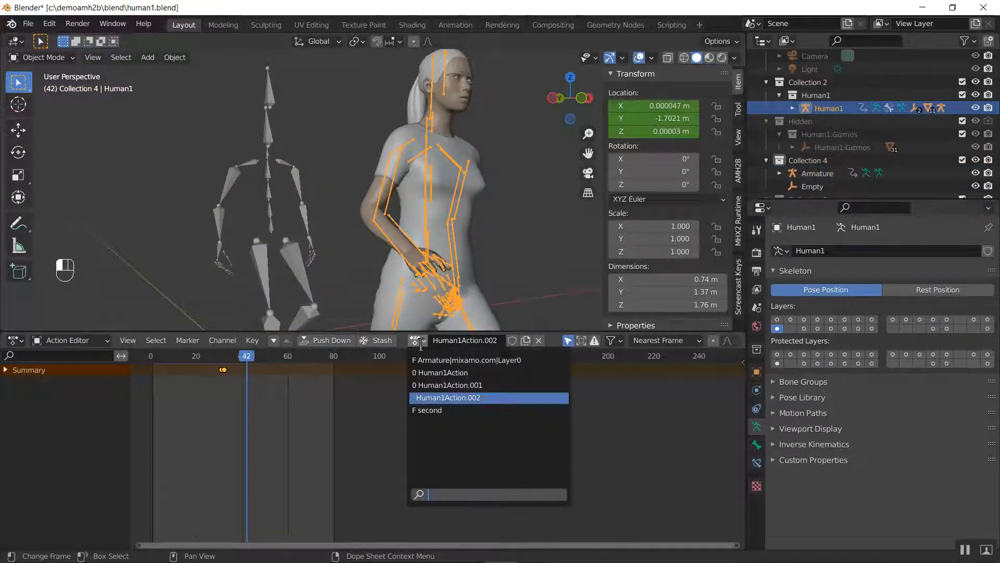
{"action": "left_click", "coordinate": [432, 410]}
Play and scrub the second action from a side view to compare Human1 with the imported armature, ending at frame 0
{"action": "key", "text": "space"}
{"action": "key", "text": "space"}
{"action": "mouse_move", "coordinate": [202, 360]}
{"action": "left_mouse_down"}
{"action": "mouse_move", "coordinate": [142, 359]}
{"action": "mouse_move", "coordinate": [222, 360]}
{"action": "left_mouse_up"}
{"action": "scroll", "coordinate": [230, 293], "scroll_direction": "down", "scroll_amount": 4}
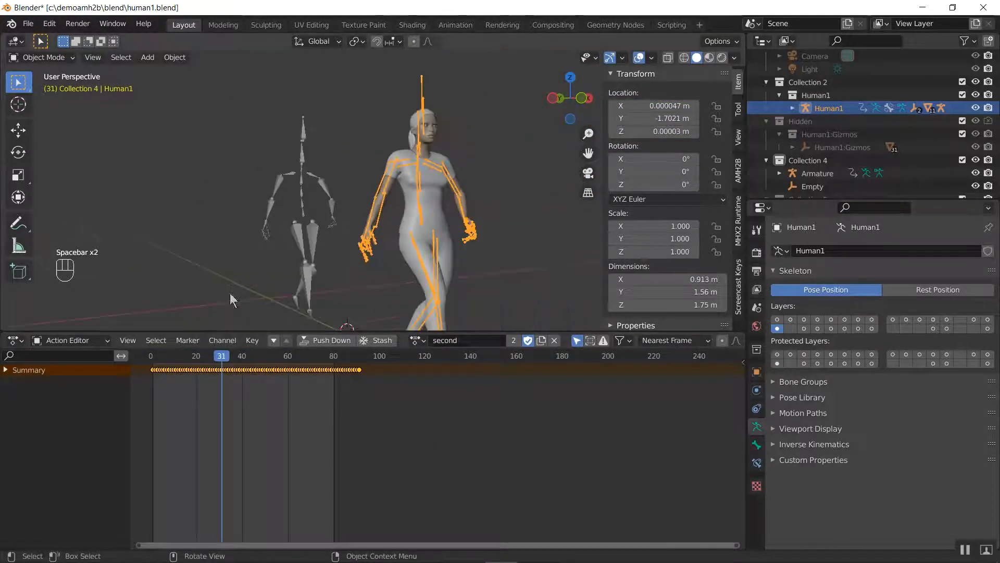
{"action": "middle_click_drag", "start_coordinate": [233, 294], "coordinate": [314, 265]}
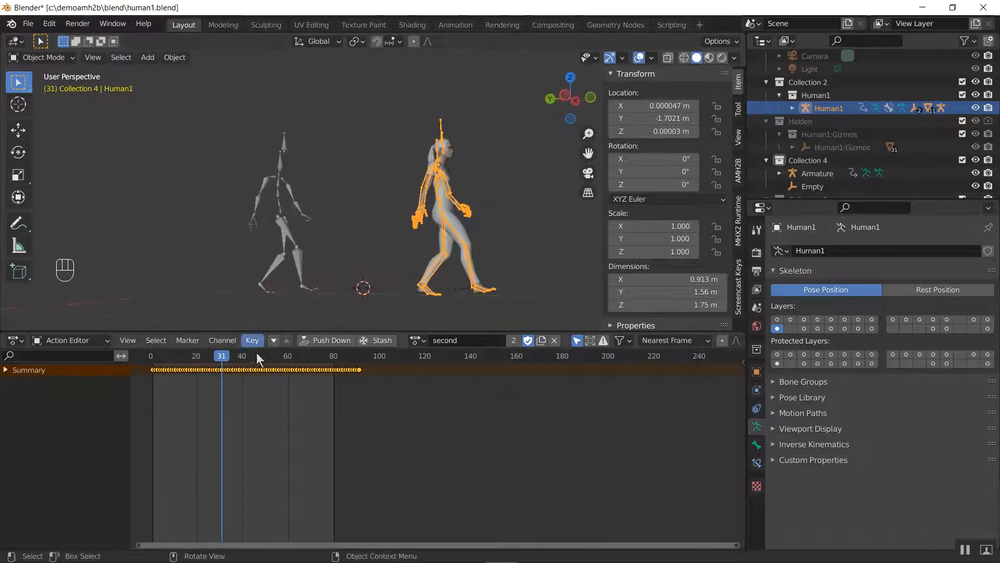
{"action": "left_click_drag", "start_coordinate": [266, 358], "coordinate": [151, 356]}
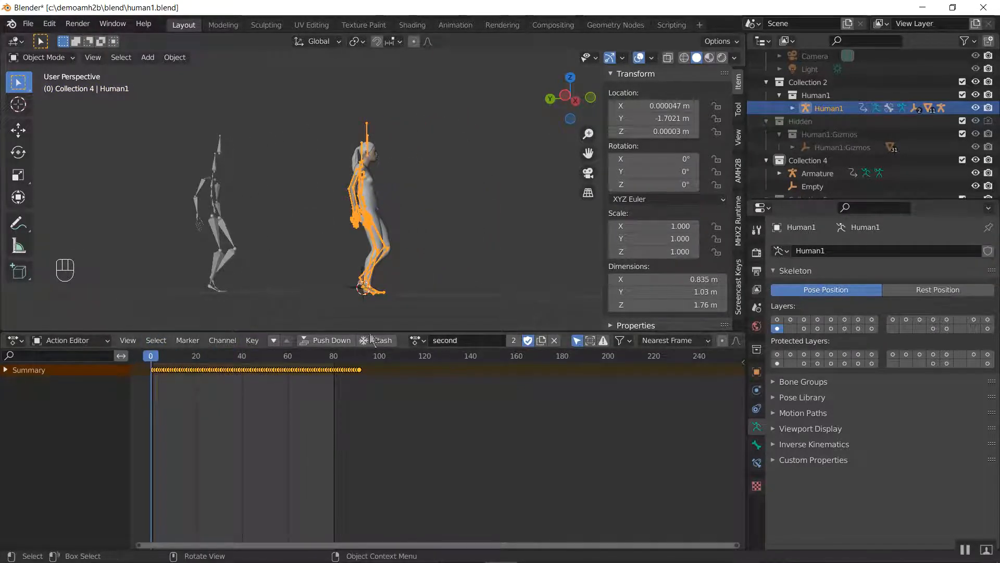
Push down Human1's second action and, in the Nonlinear Animation editor, move its strip to start at frame 62
{"action": "left_click", "coordinate": [326, 341]}
{"action": "left_click", "coordinate": [20, 340]}
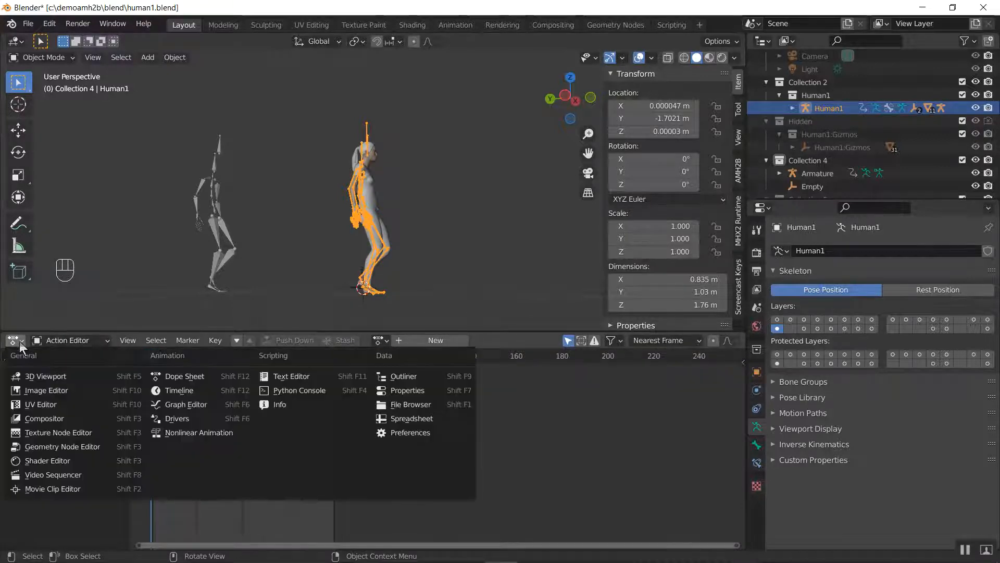
{"action": "left_click", "coordinate": [19, 340]}
{"action": "left_click", "coordinate": [16, 341]}
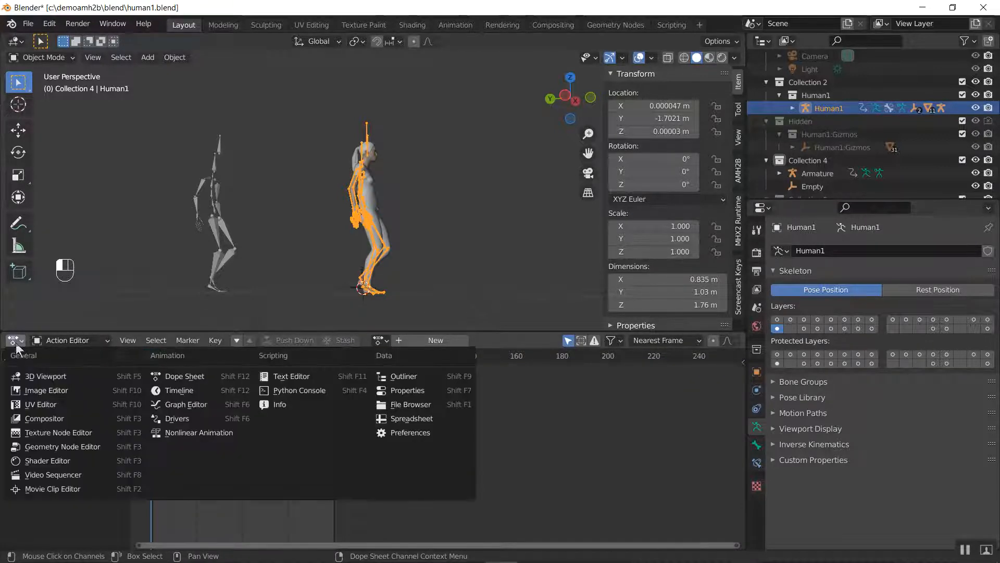
{"action": "left_click", "coordinate": [201, 441]}
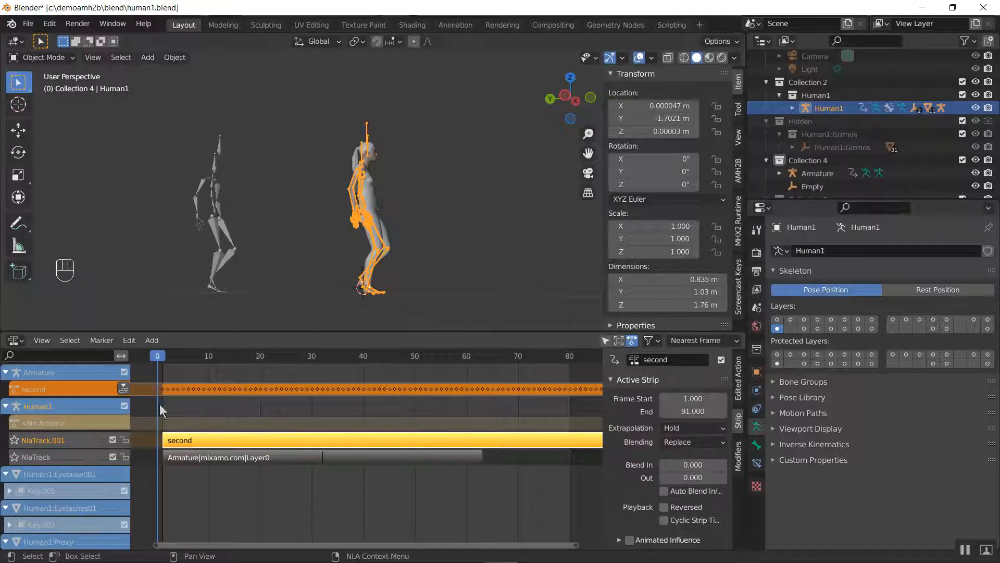
{"action": "key", "text": "g"}
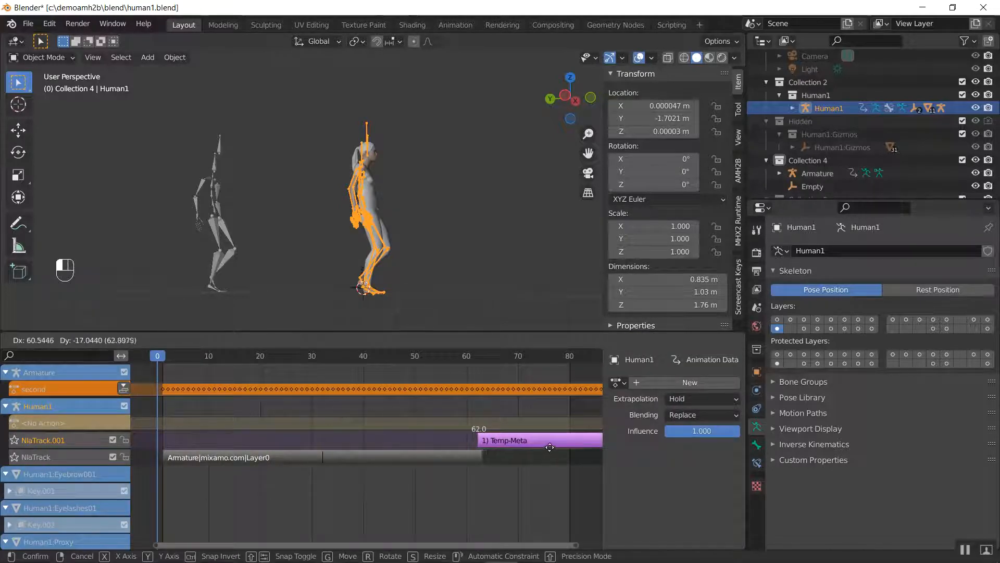
{"action": "left_click", "coordinate": [554, 455]}
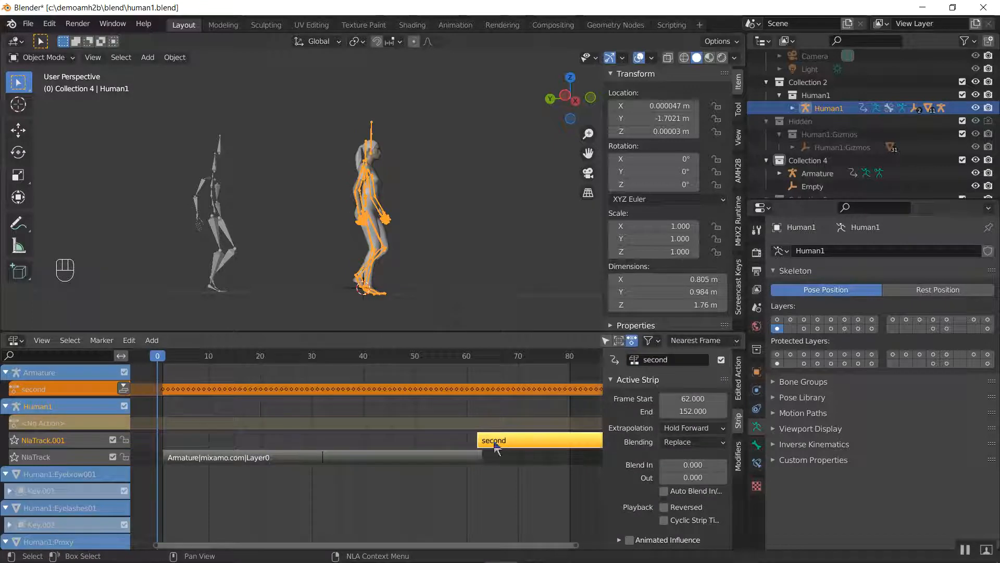
Enable Auto Blend In/Out on both the walk strip and the second strip
{"action": "left_click", "coordinate": [443, 458]}
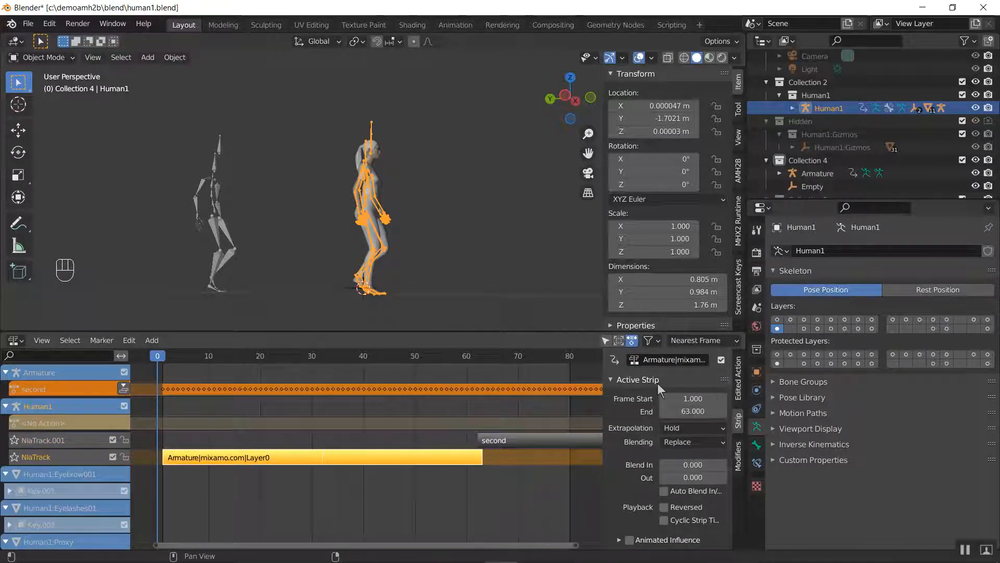
{"action": "scroll", "coordinate": [688, 452], "scroll_direction": "down", "scroll_amount": 2}
{"action": "left_click", "coordinate": [699, 457]}
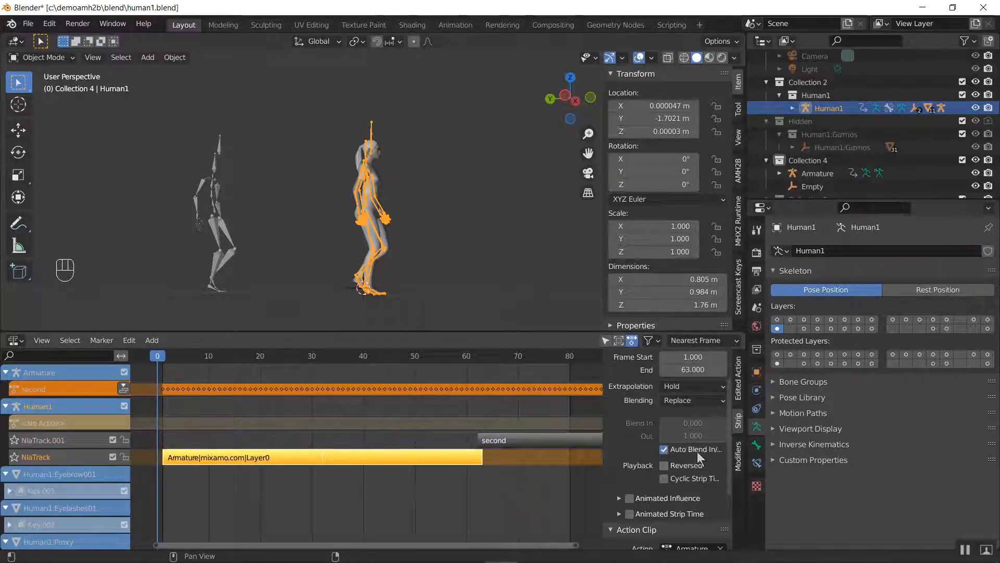
{"action": "left_click", "coordinate": [545, 442]}
{"action": "left_click", "coordinate": [664, 449]}
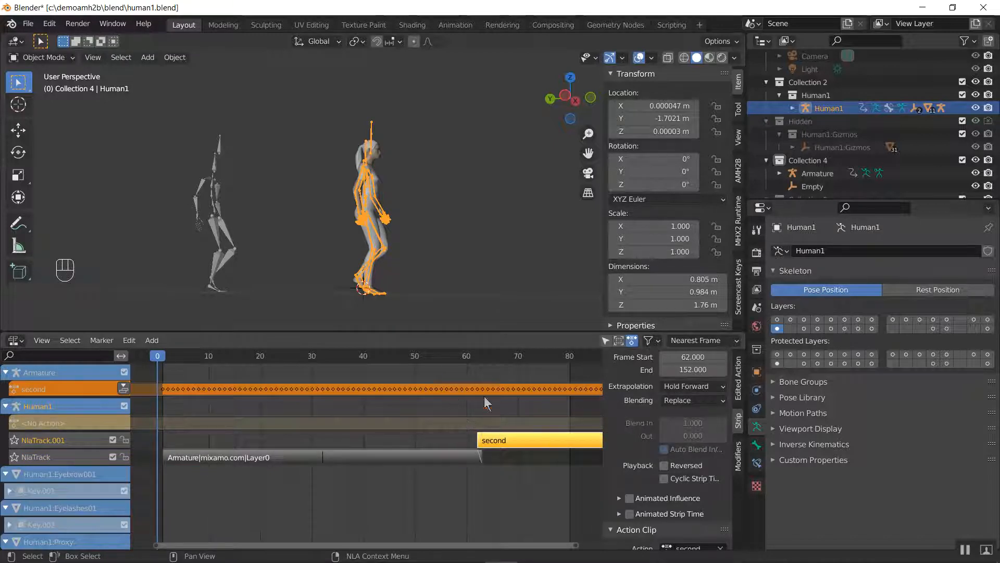
Step back and forth through the frames around 60 to 65 to examine Human1's transition between the two strips
{"action": "left_click", "coordinate": [448, 354]}
{"action": "key", "text": "Right"}
{"action": "key", "text": "Right"}
{"action": "key", "text": "Right"}
{"action": "key", "text": "Right"}
{"action": "key", "text": "Right"}
{"action": "key", "text": "Right"}
{"action": "key", "text": "Right"}
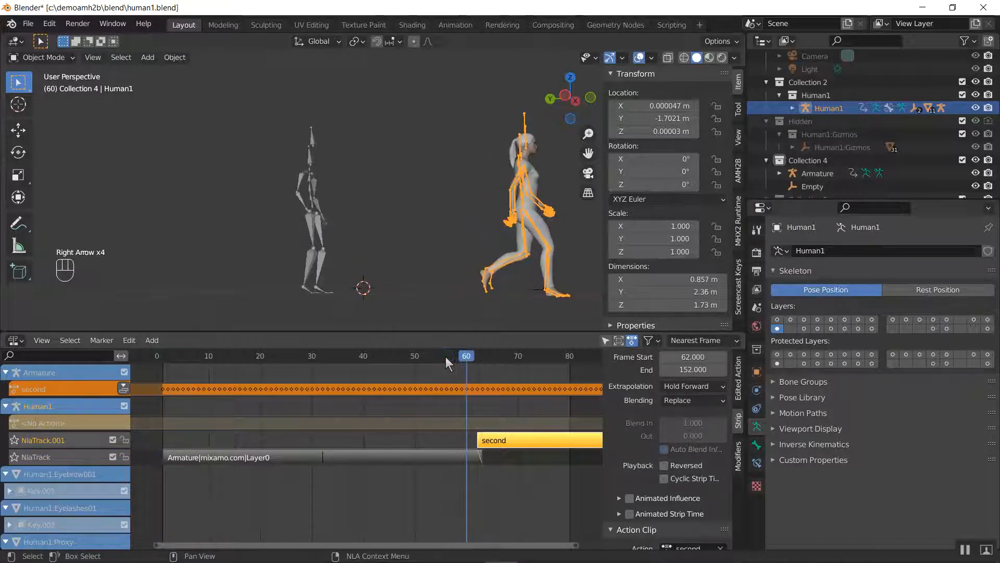
{"action": "key", "text": "Right"}
{"action": "key", "text": "Right"}
{"action": "key", "text": "Right"}
{"action": "key", "text": "Right"}
{"action": "key", "text": "Left"}
{"action": "key", "text": "Left"}
{"action": "key", "text": "Left"}
{"action": "key", "text": "Left"}
{"action": "key", "text": "Left"}
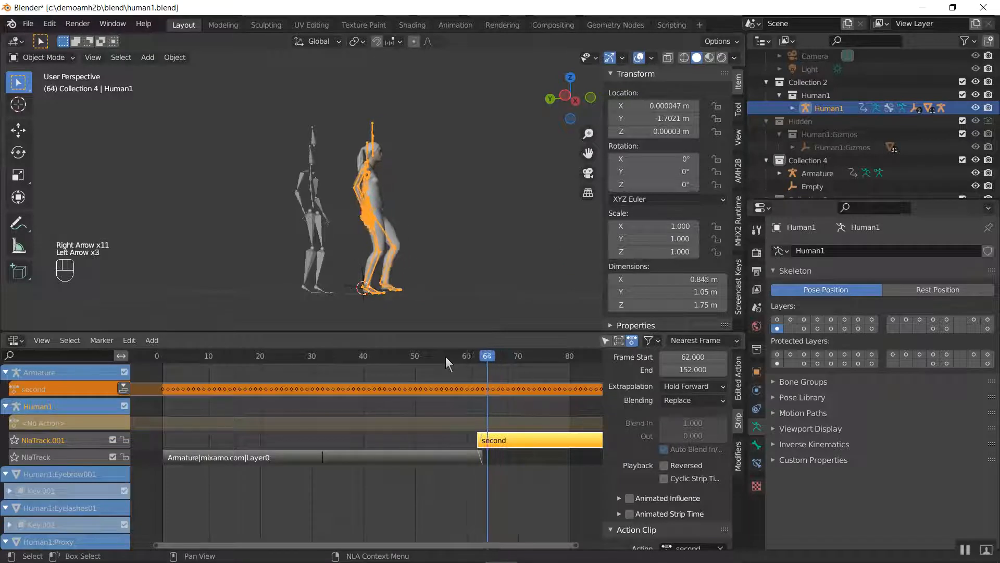
{"action": "key", "text": "Left"}
{"action": "key", "text": "Right"}
{"action": "key", "text": "Right"}
{"action": "key", "text": "Right"}
{"action": "key", "text": "Right"}
{"action": "key", "text": "Right"}
{"action": "key", "text": "Right"}
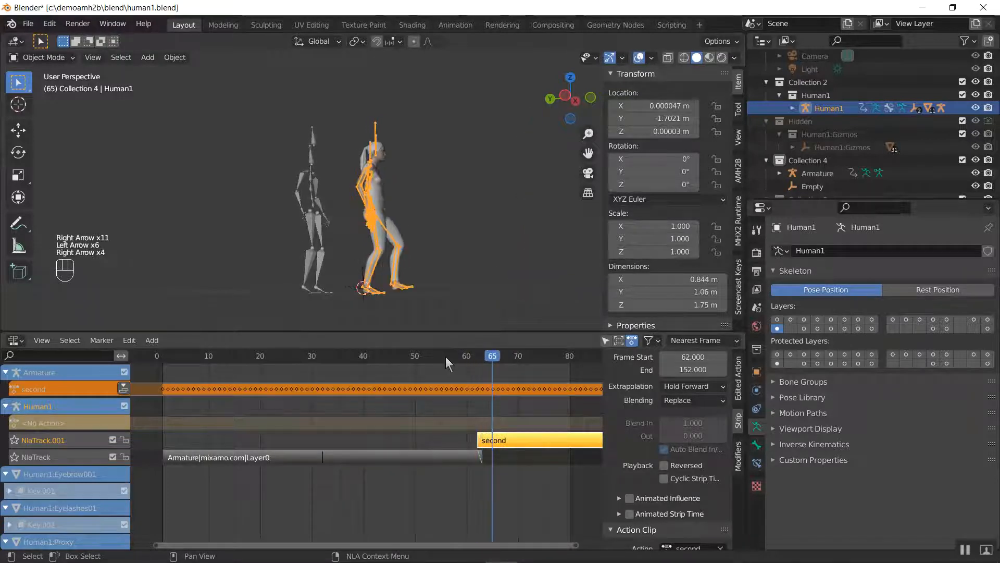
{"action": "key", "text": "Right"}
{"action": "key", "text": "Right"}
{"action": "key", "text": "Right"}
{"action": "middle_click_drag", "start_coordinate": [486, 314], "coordinate": [336, 293], "text": "shift"}
{"action": "key", "text": "Left"}
{"action": "key", "text": "Left"}
{"action": "key", "text": "Left"}
{"action": "key", "text": "Left"}
{"action": "key", "text": "Left"}
{"action": "key", "text": "Left"}
{"action": "key", "text": "Left"}
{"action": "key", "text": "Left"}
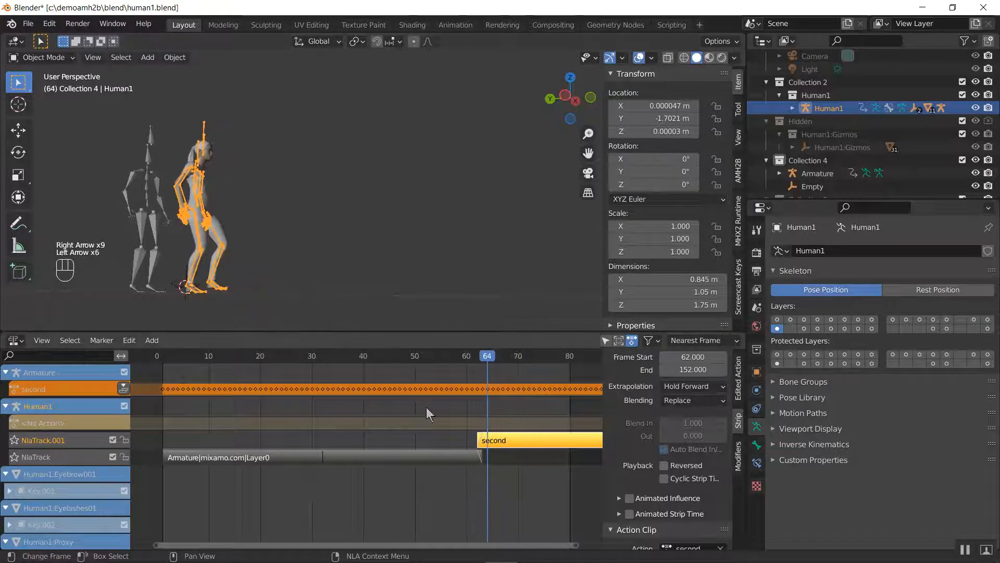
{"action": "key", "text": "Left"}
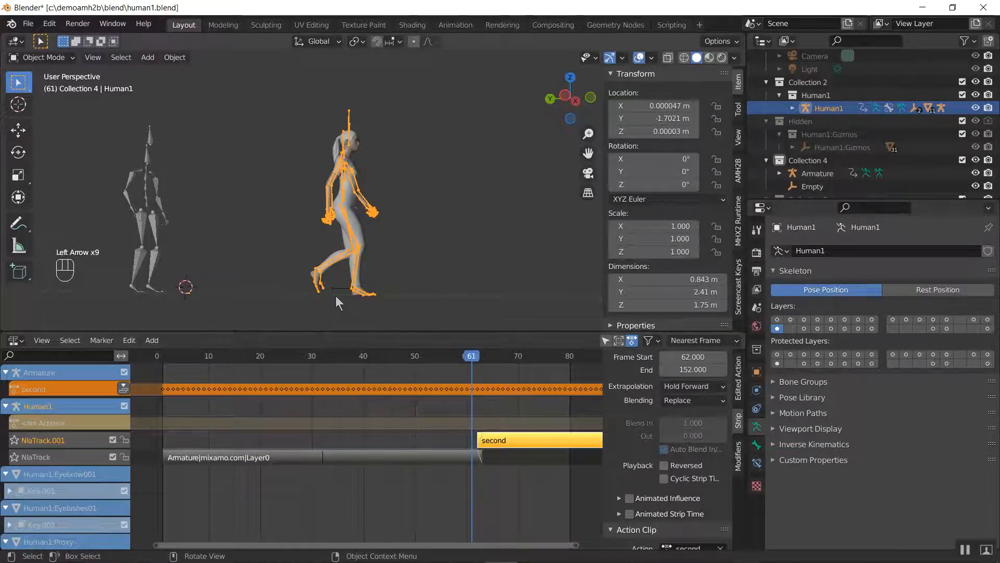
Examine Human1's feet up close while stepping between frames 57 and 63, where the walk hands over to the second strip
{"action": "middle_click_drag", "start_coordinate": [340, 225], "coordinate": [337, 247]}
{"action": "scroll", "coordinate": [338, 271], "scroll_direction": "up", "scroll_amount": 2}
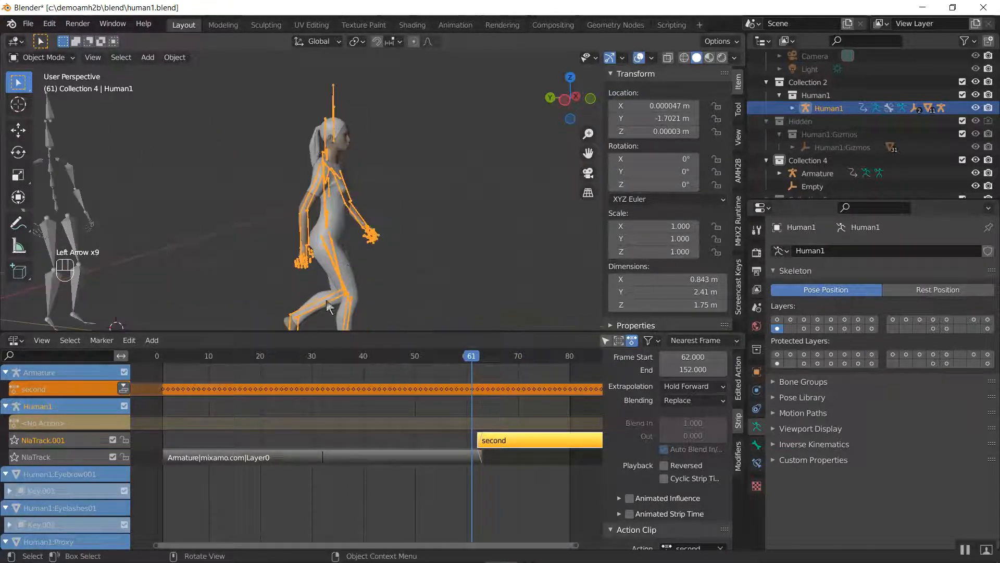
{"action": "middle_click_drag", "start_coordinate": [326, 300], "coordinate": [358, 173], "text": "shift"}
{"action": "key", "text": "Right"}
{"action": "key", "text": "Right"}
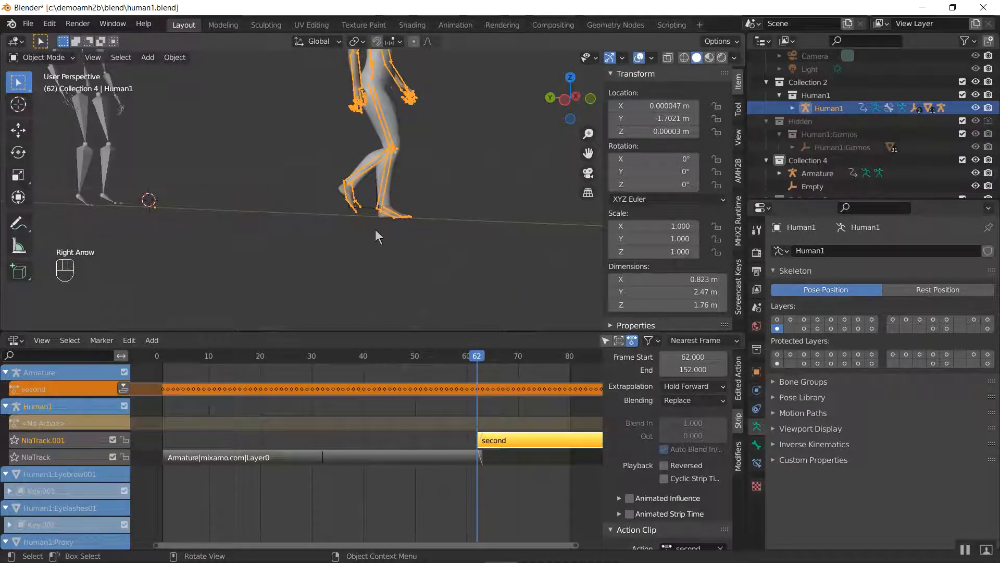
{"action": "key", "text": "Left"}
{"action": "key", "text": "Left"}
{"action": "key", "text": "Left"}
{"action": "key", "text": "Left"}
{"action": "key", "text": "Left"}
{"action": "key", "text": "Left"}
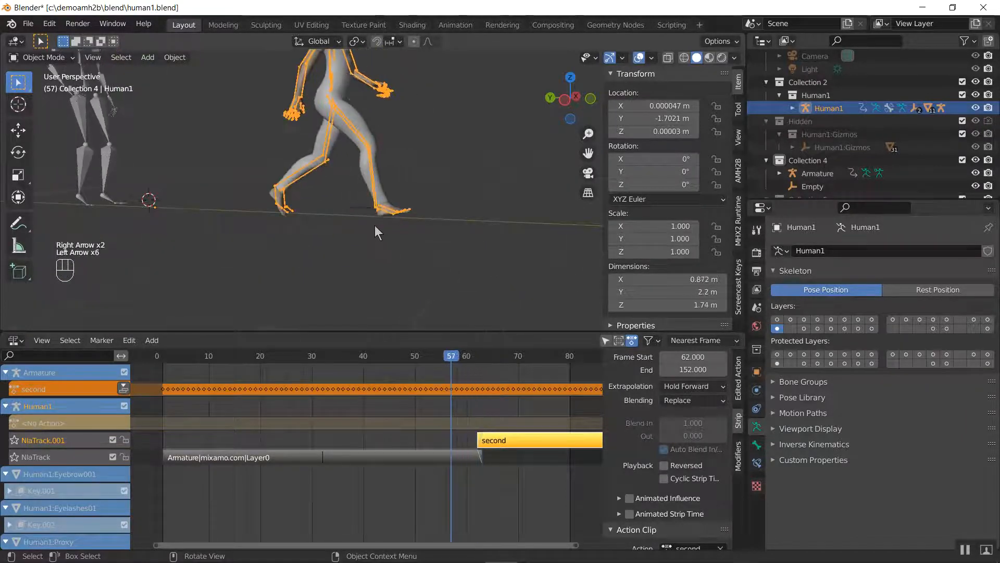
{"action": "key", "text": "Right"}
{"action": "key", "text": "Right"}
{"action": "key", "text": "Right"}
{"action": "key", "text": "Right"}
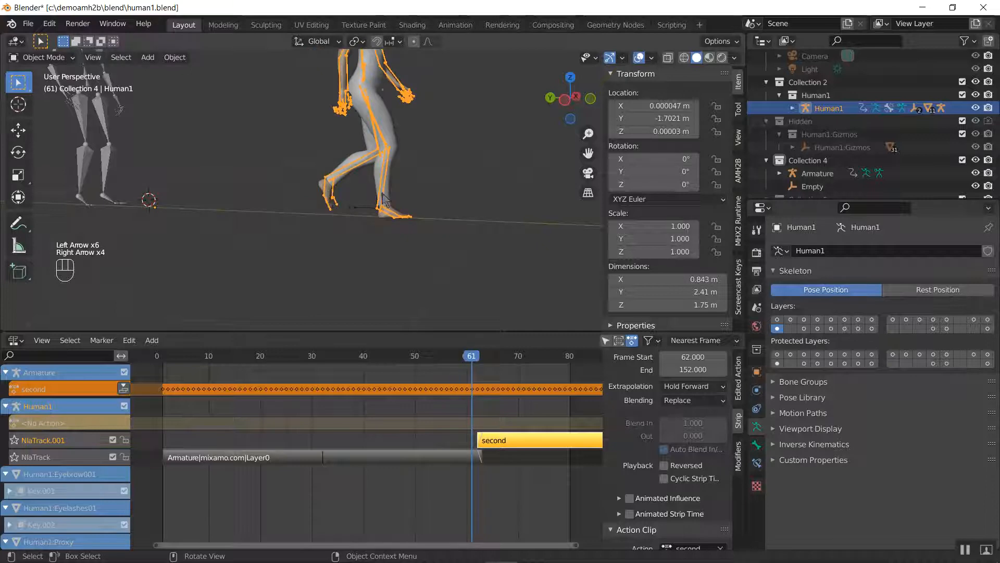
{"action": "key", "text": "Right"}
{"action": "key", "text": "Right"}
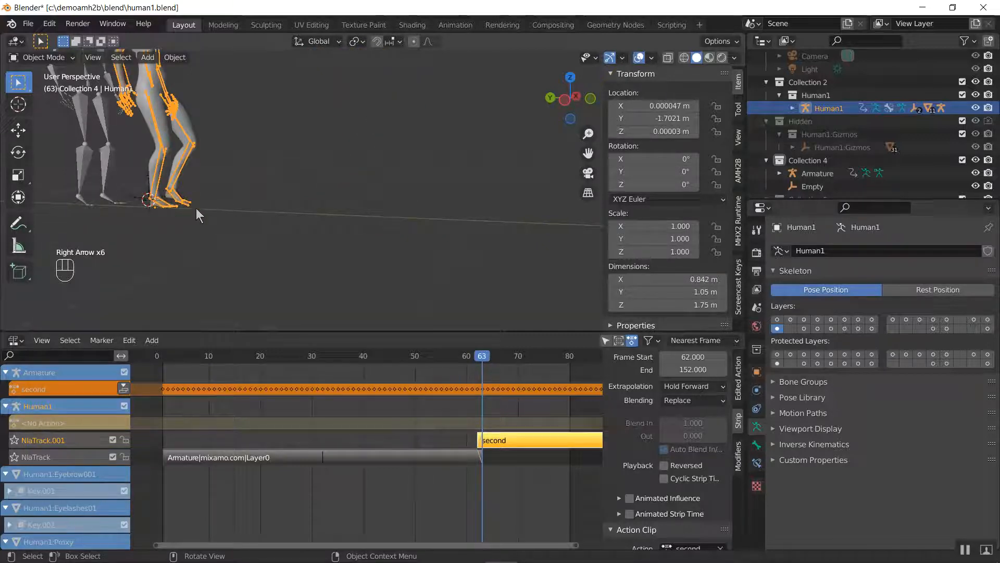
Compare Human1's feet between frames 62 and 63 up close, where the walk switches to the second strip
{"action": "middle_click_drag", "start_coordinate": [196, 208], "coordinate": [337, 220]}
{"action": "key", "text": "Left"}
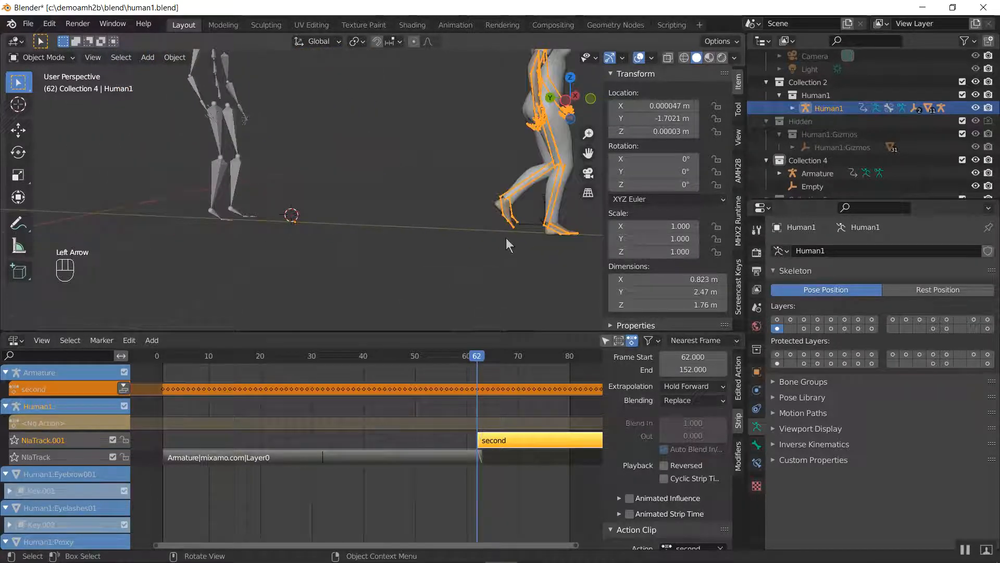
{"action": "middle_click_drag", "start_coordinate": [508, 244], "coordinate": [443, 236], "text": "shift"}
{"action": "key", "text": "Right"}
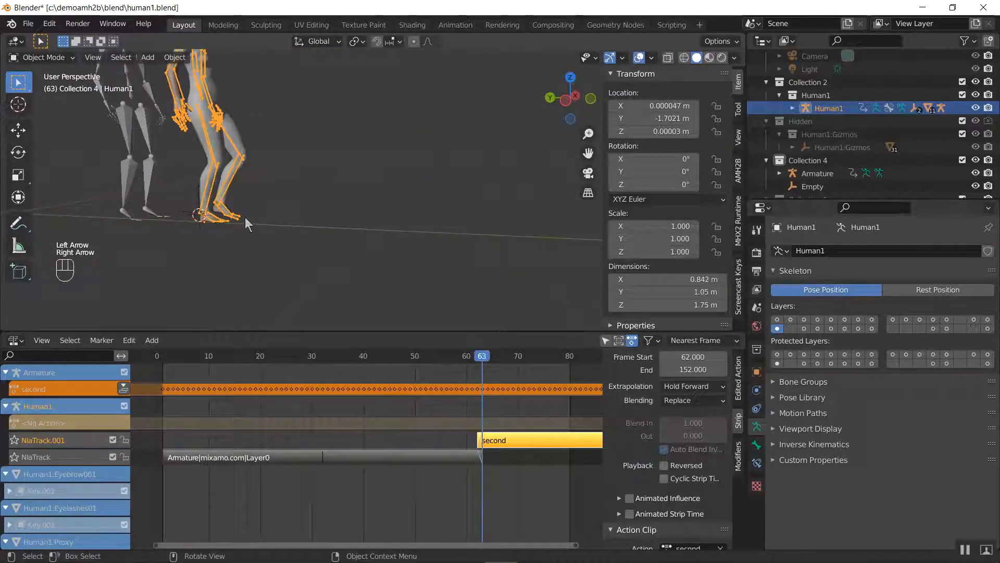
{"action": "key", "text": "Left"}
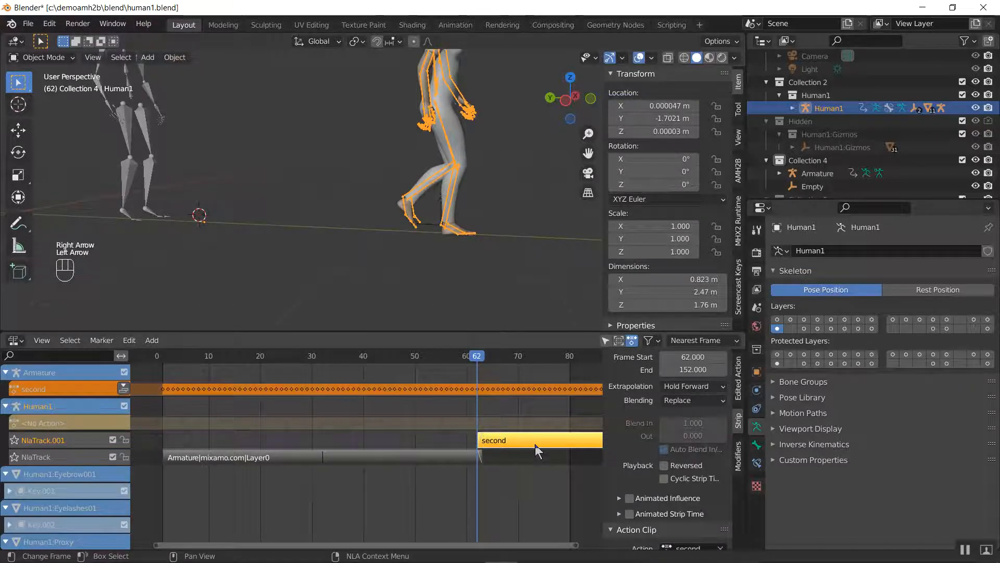
Try starting the second strip at frame 50 and step through the overlap with the walk strip to check the blended motion
{"action": "left_click_drag", "start_coordinate": [535, 444], "coordinate": [478, 453]}
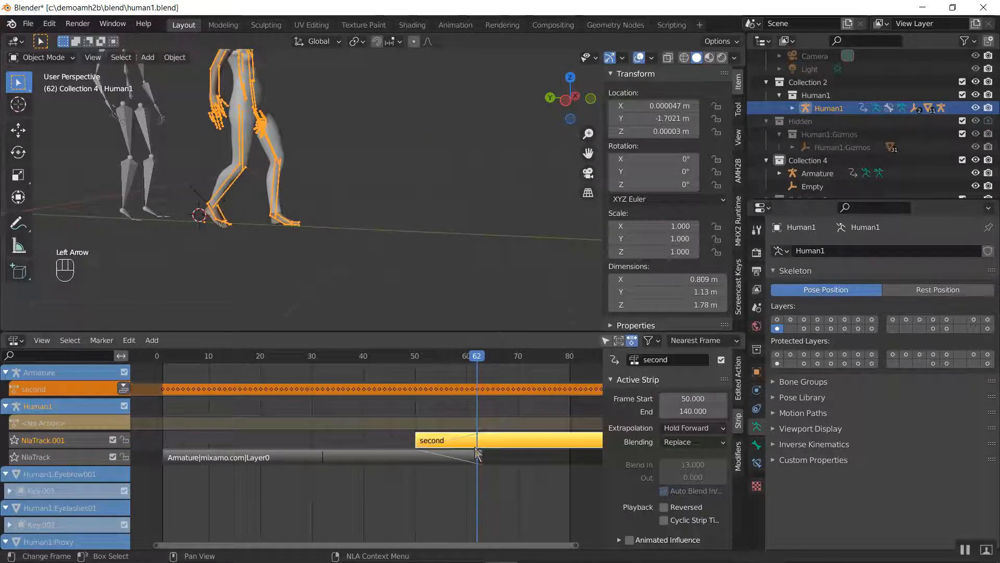
{"action": "left_click", "coordinate": [401, 354]}
{"action": "key", "text": "Right"}
{"action": "key", "text": "Right"}
{"action": "key", "text": "Right"}
{"action": "key", "text": "Right"}
{"action": "key", "text": "Right"}
{"action": "key", "text": "Right"}
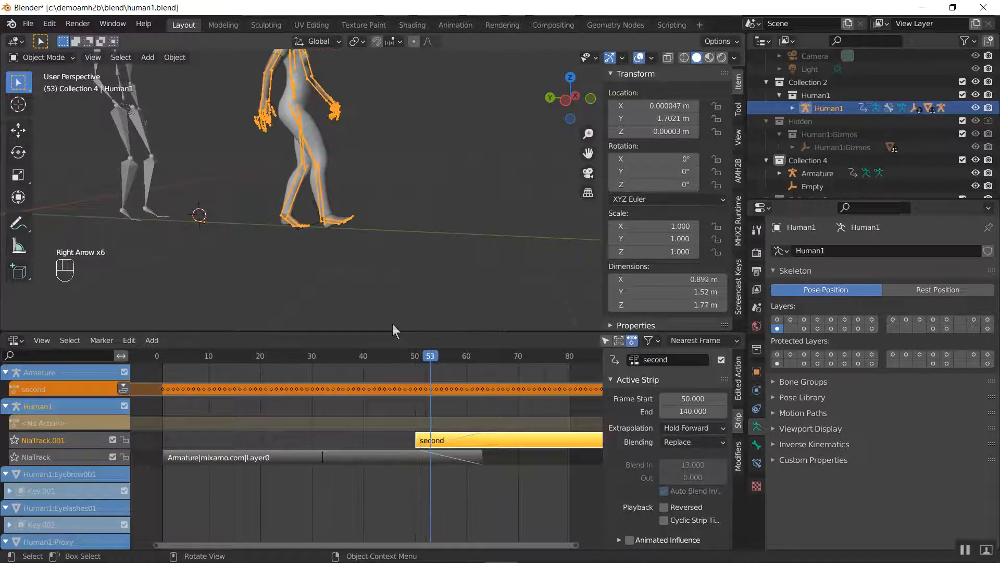
{"action": "key", "text": "Right"}
{"action": "key", "text": "Right"}
{"action": "key", "text": "Right"}
{"action": "key", "text": "Right"}
{"action": "key", "text": "Right"}
{"action": "key", "text": "Right"}
{"action": "key", "text": "Right"}
{"action": "key", "text": "Right"}
{"action": "key", "text": "Right"}
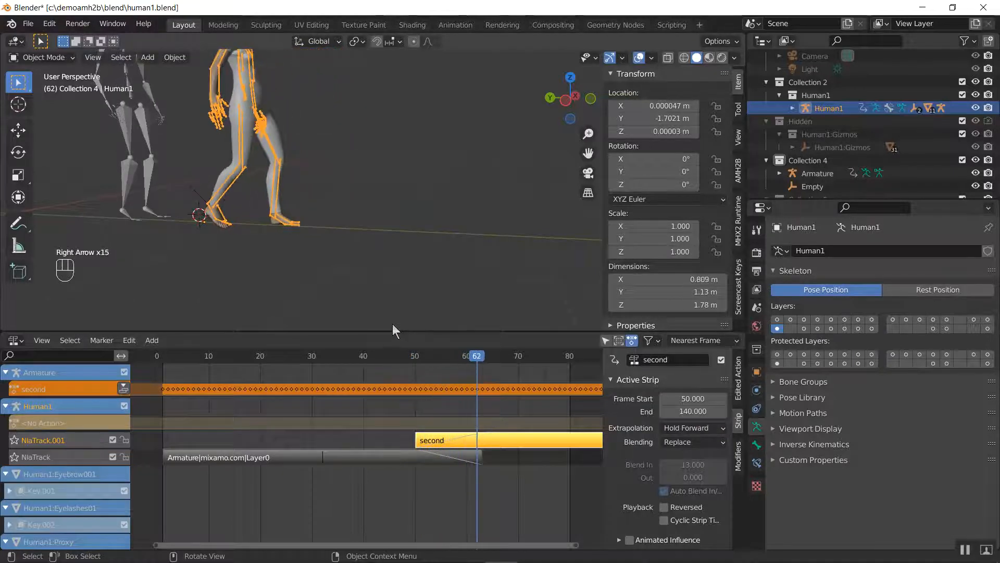
{"action": "key", "text": "Right"}
{"action": "key", "text": "Right"}
{"action": "key", "text": "Right"}
{"action": "key", "text": "Right"}
{"action": "key", "text": "Right"}
{"action": "key", "text": "Right"}
{"action": "key", "text": "Right"}
{"action": "key", "text": "Right"}
{"action": "key", "text": "Right"}
{"action": "key", "text": "Right"}
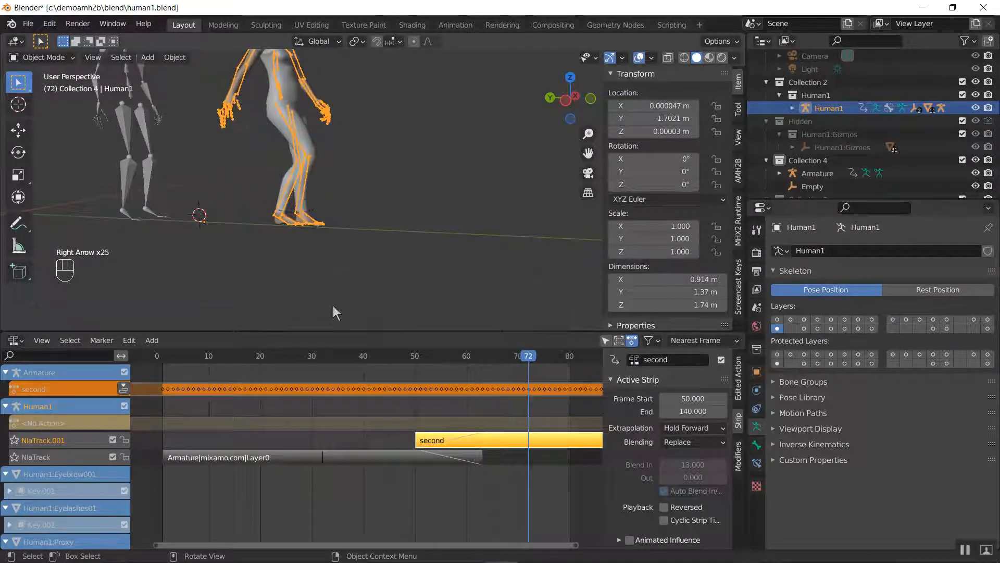
{"action": "key", "text": "Right"}
{"action": "key", "text": "Right"}
{"action": "key", "text": "Right"}
{"action": "key", "text": "Right"}
{"action": "key", "text": "Right"}
Try starting the second strip at frame 32 and step through the longer overlap to check Human1's blended walk
{"action": "left_click_drag", "start_coordinate": [431, 440], "coordinate": [337, 440]}
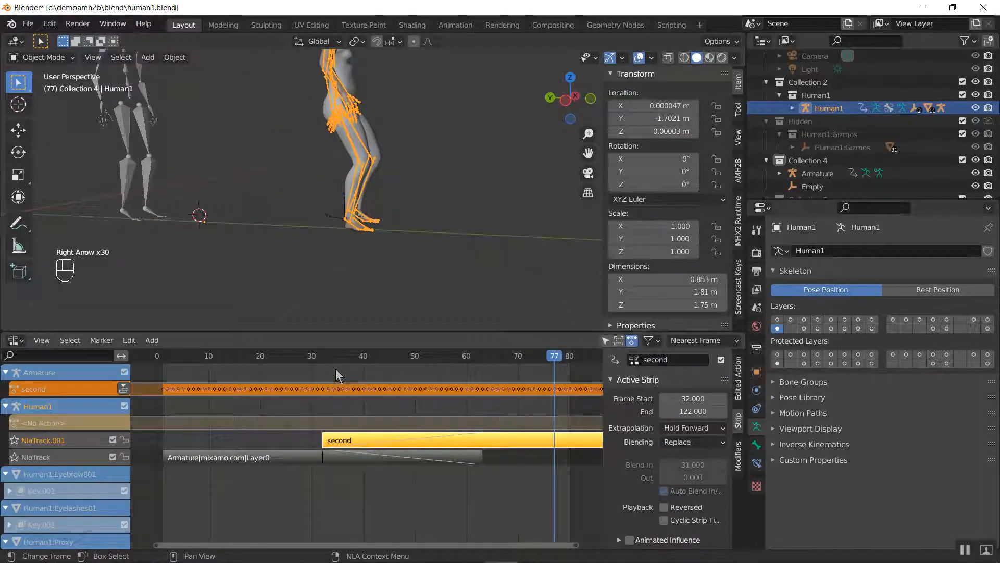
{"action": "left_click", "coordinate": [312, 358]}
{"action": "key", "text": "Right"}
{"action": "key", "text": "Right"}
{"action": "key", "text": "Right"}
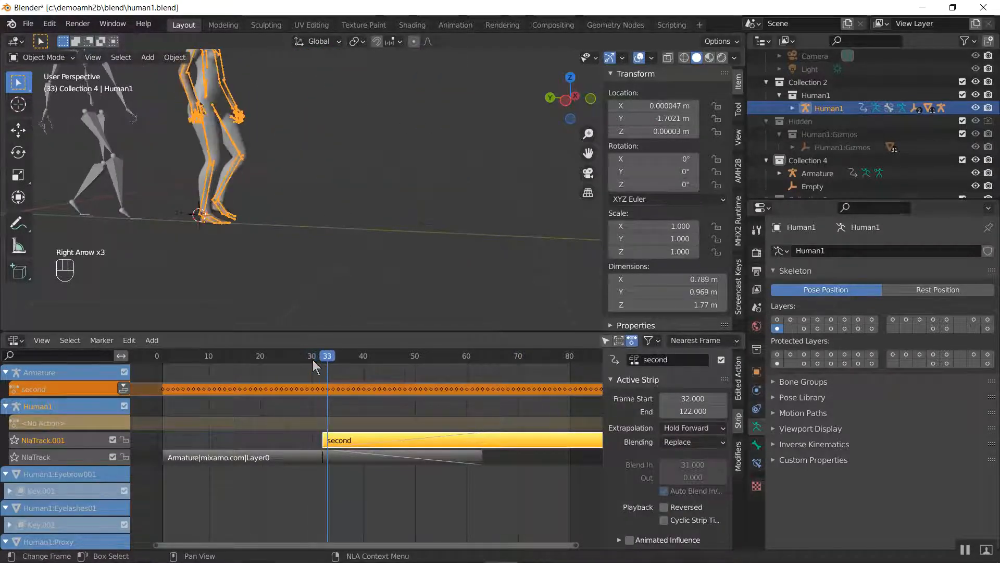
{"action": "key", "text": "Right"}
{"action": "key", "text": "Right"}
{"action": "key", "text": "Right"}
{"action": "key", "text": "Right"}
{"action": "key", "text": "Right"}
{"action": "key", "text": "Right"}
{"action": "key", "text": "Right"}
{"action": "key", "text": "Right"}
{"action": "key", "text": "Right"}
{"action": "key", "text": "Right"}
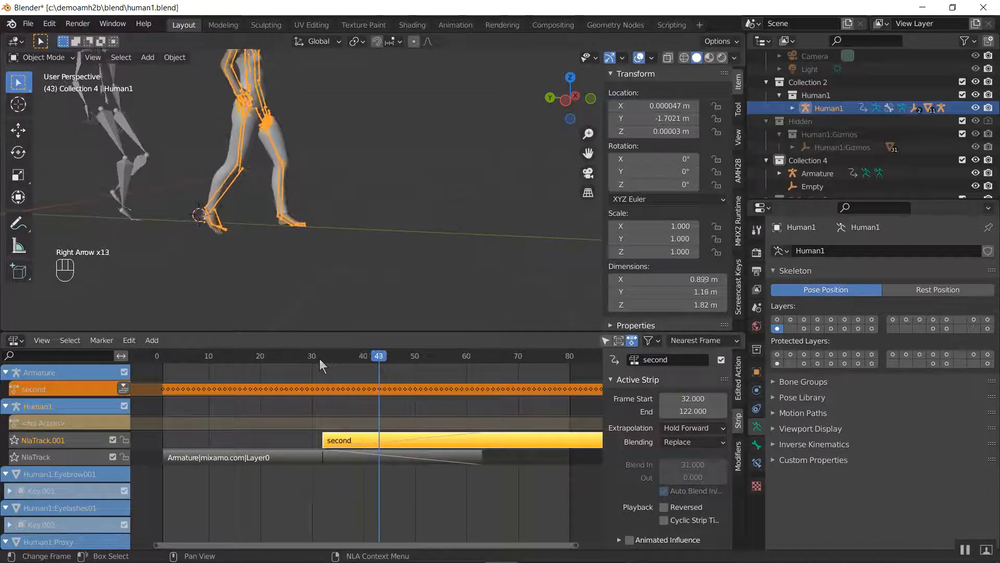
{"action": "key", "text": "Right"}
{"action": "key", "text": "Right"}
{"action": "key", "text": "Right"}
{"action": "key", "text": "Right"}
{"action": "key", "text": "Right"}
{"action": "key", "text": "Right"}
{"action": "key", "text": "Right"}
{"action": "key", "text": "Right"}
{"action": "key", "text": "Right"}
{"action": "key", "text": "Right"}
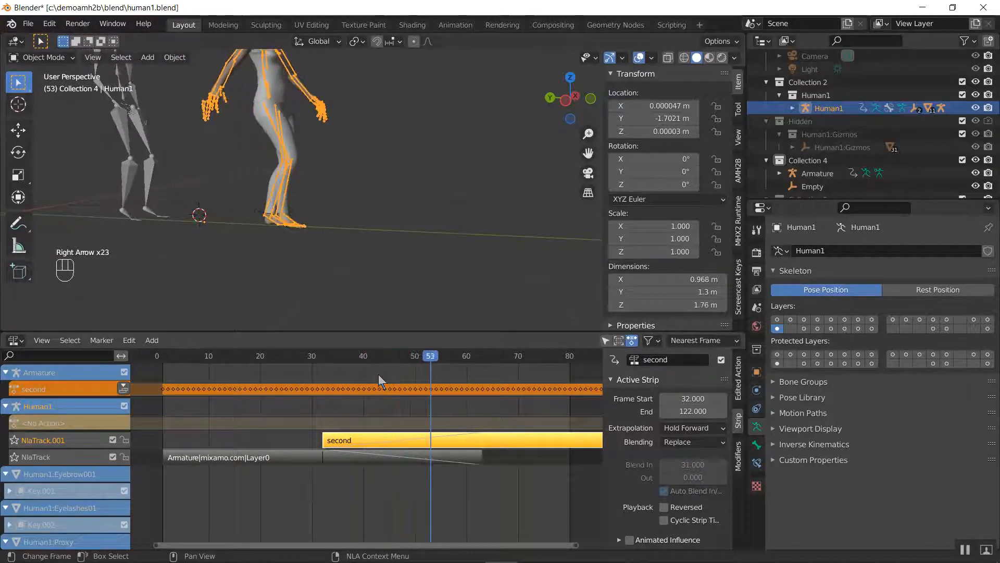
{"action": "key", "text": "Right"}
{"action": "key", "text": "Right"}
{"action": "key", "text": "Right"}
{"action": "key", "text": "Right"}
{"action": "key", "text": "Right"}
Try the second strip at about frame 69, leaving a gap after the walk strip, and play the animation
{"action": "left_click_drag", "start_coordinate": [390, 440], "coordinate": [579, 454]}
{"action": "left_click", "coordinate": [508, 355]}
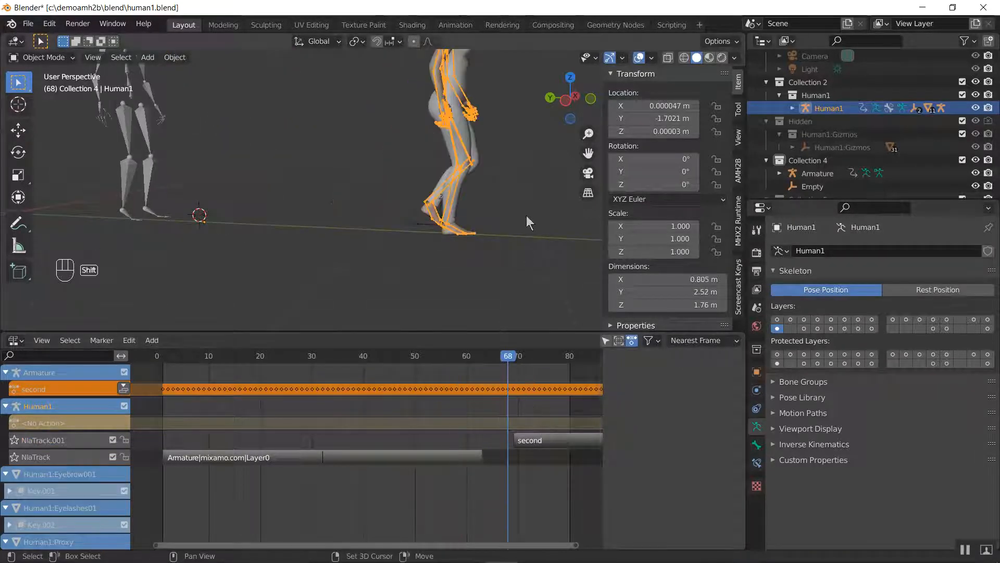
{"action": "middle_click_drag", "start_coordinate": [526, 215], "coordinate": [304, 148]}
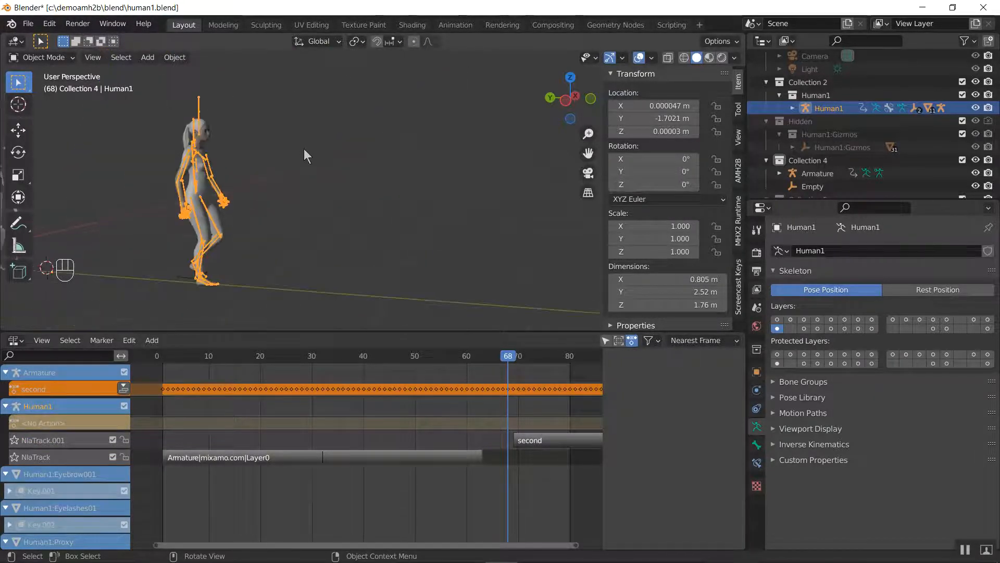
{"action": "key", "text": "space"}
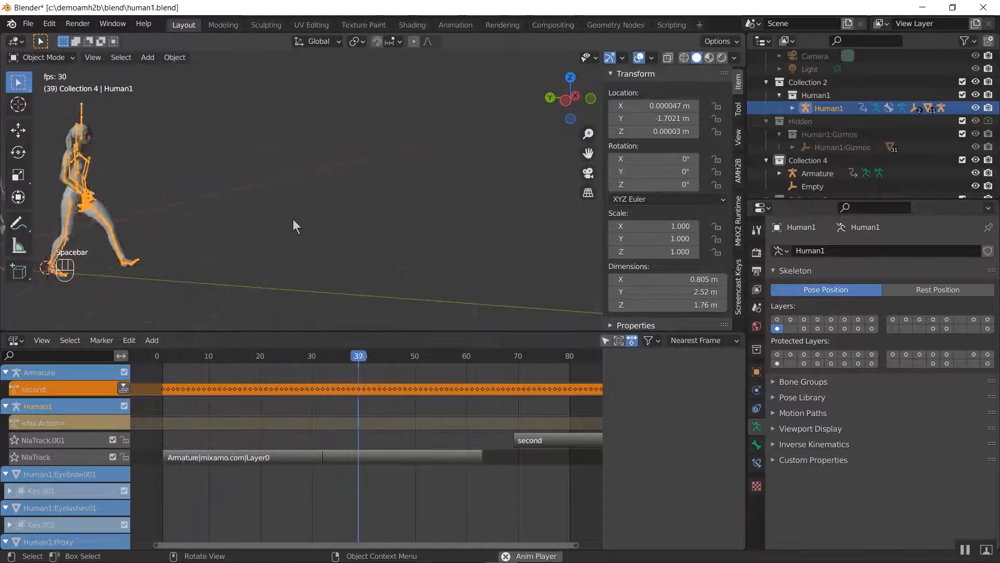
{"action": "key", "text": "space"}
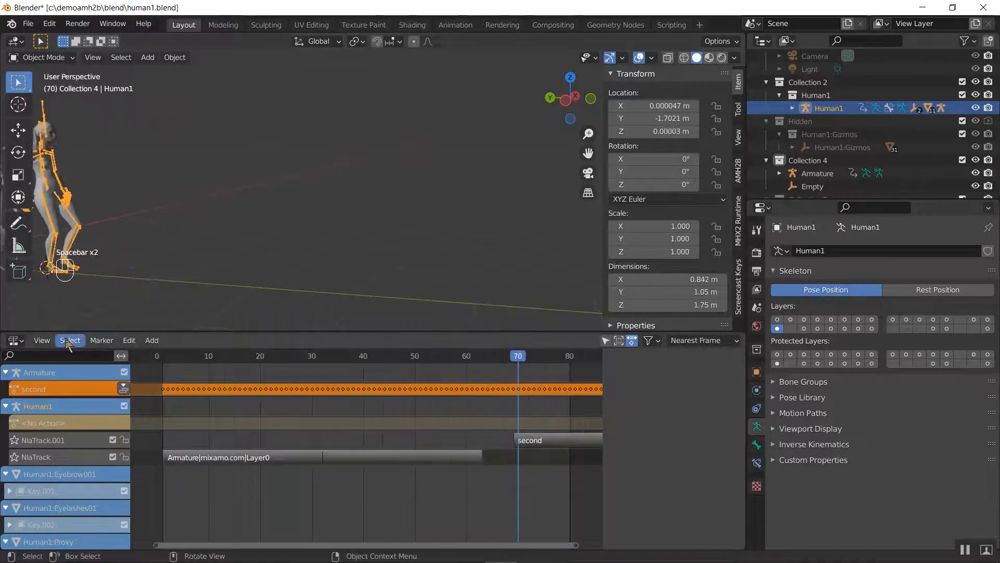
Set the scene's end frame to 150 in the Timeline and return to the Nonlinear Animation editor
{"action": "left_click", "coordinate": [16, 344]}
{"action": "left_click", "coordinate": [15, 341]}
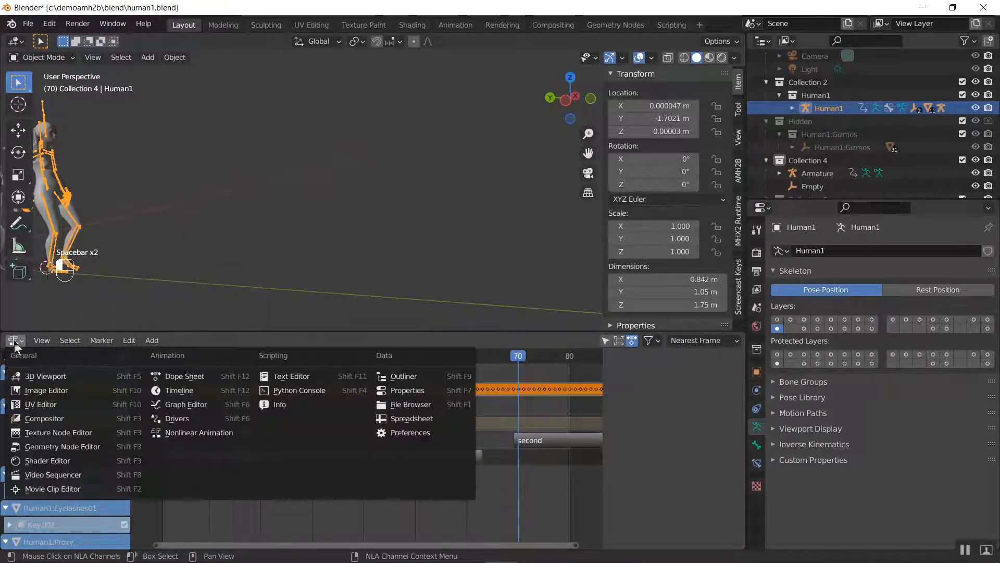
{"action": "left_click", "coordinate": [189, 391]}
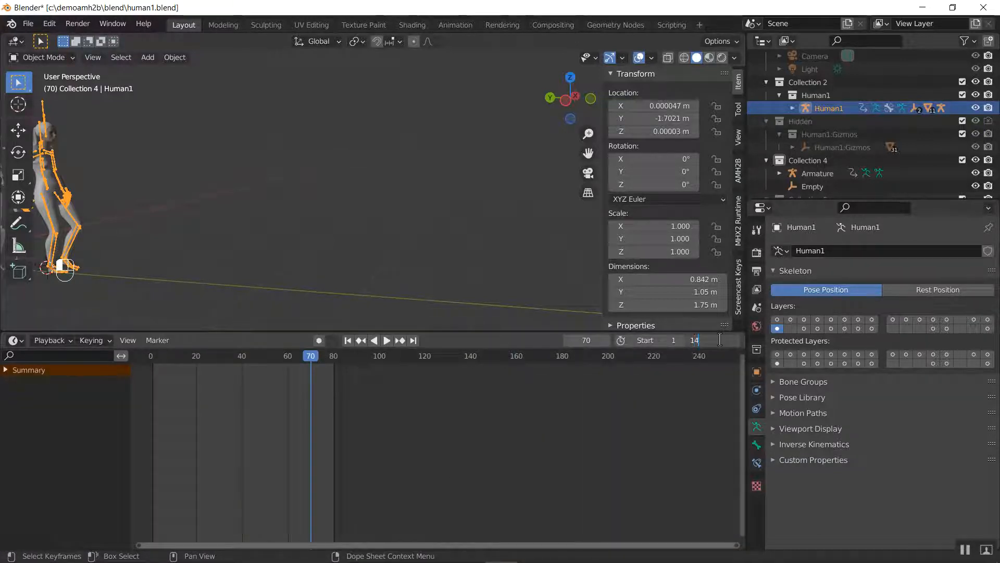
{"action": "key", "text": "Return"}
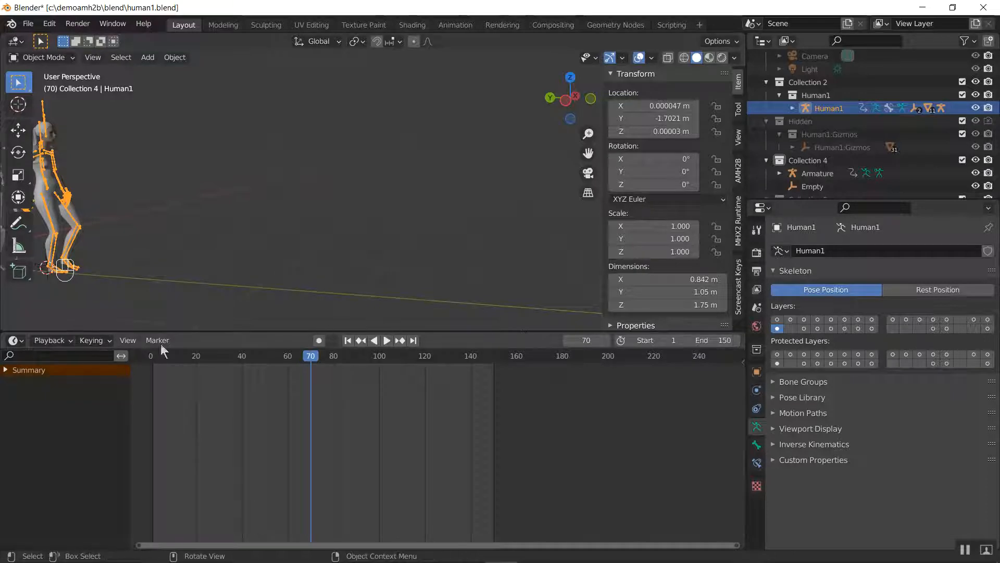
{"action": "left_click", "coordinate": [16, 340]}
{"action": "left_click", "coordinate": [13, 342]}
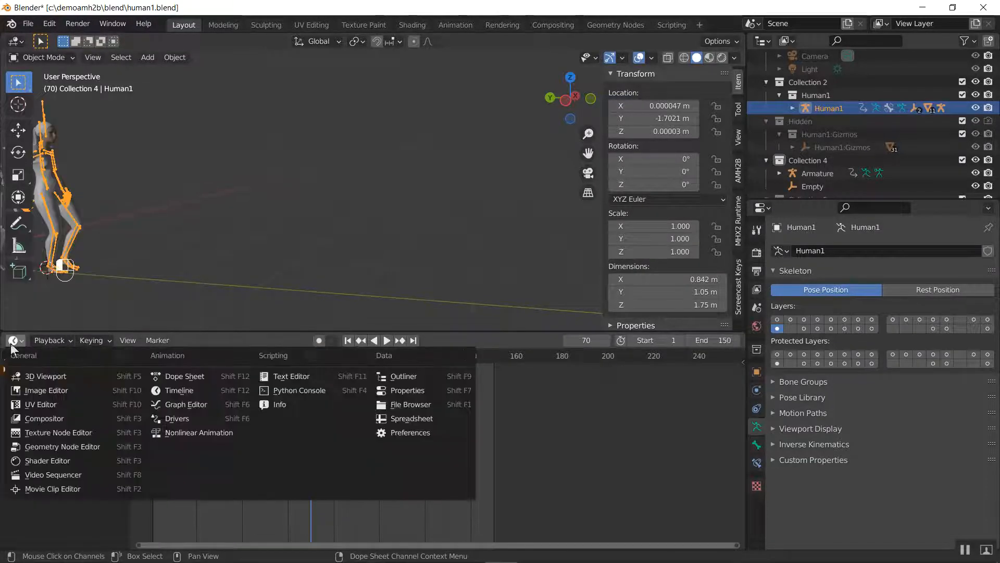
{"action": "left_click", "coordinate": [12, 341]}
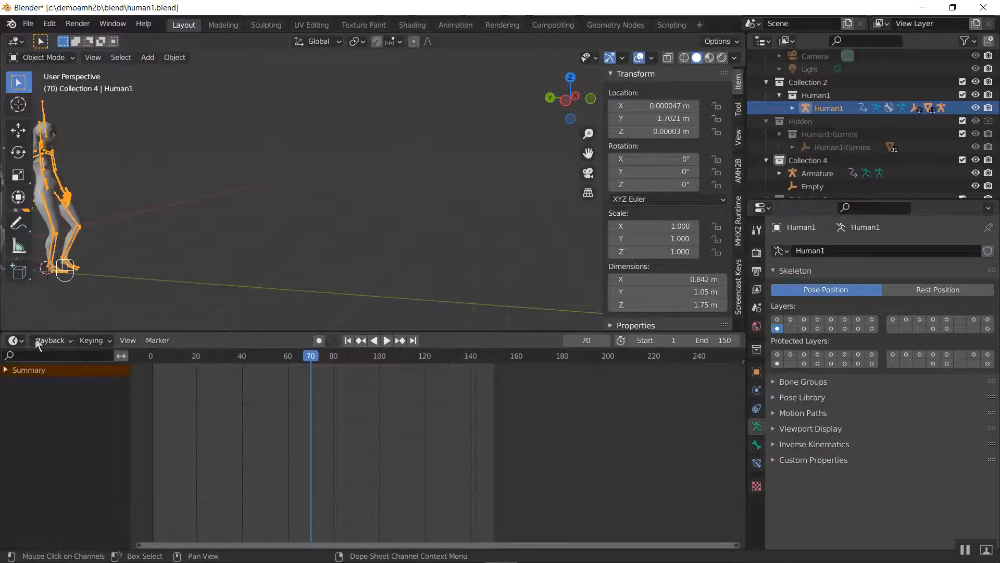
{"action": "left_click", "coordinate": [10, 342]}
{"action": "left_click", "coordinate": [188, 432]}
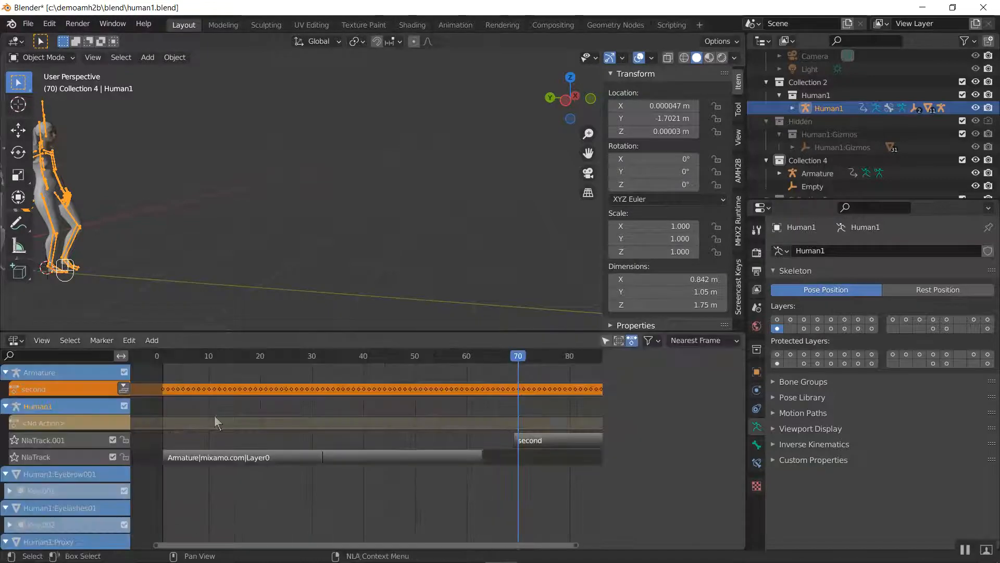
Try the reversed order with the second strip starting at frame 1 and the walk strip at frame 91, and play it
{"action": "left_click_drag", "start_coordinate": [542, 442], "coordinate": [194, 457]}
{"action": "scroll", "coordinate": [352, 431], "scroll_direction": "down", "scroll_amount": 3}
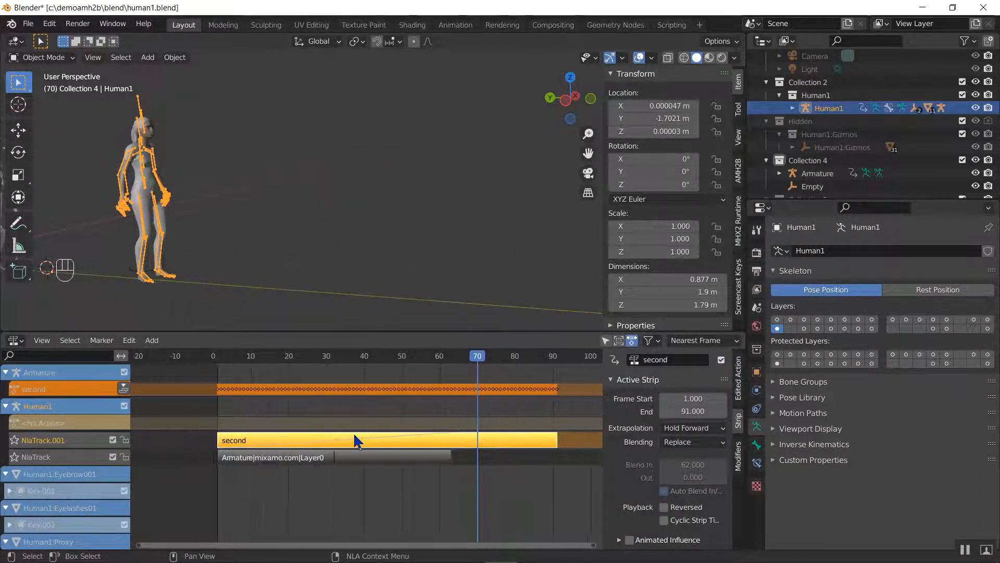
{"action": "left_click_drag", "start_coordinate": [340, 458], "coordinate": [214, 460]}
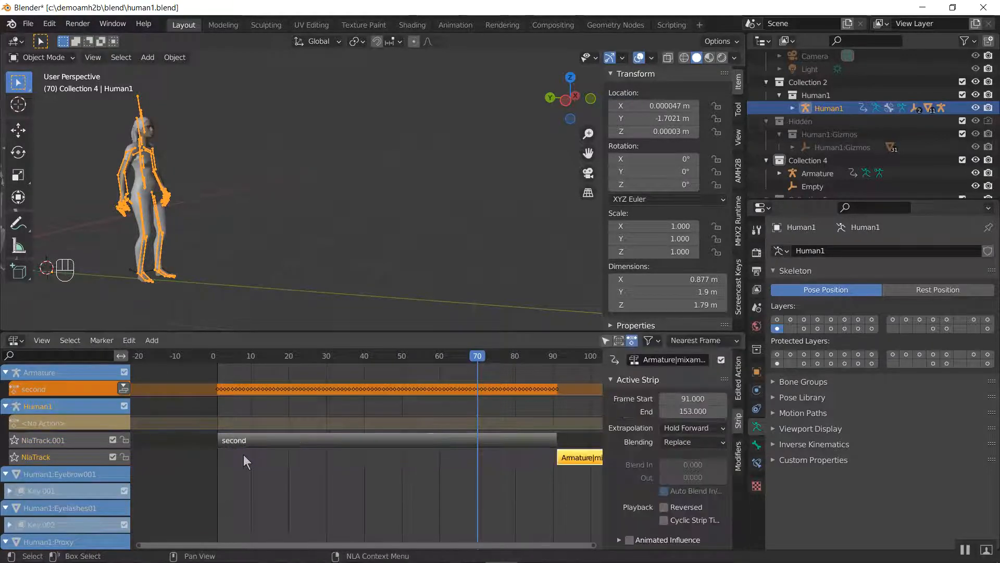
{"action": "left_click", "coordinate": [212, 355]}
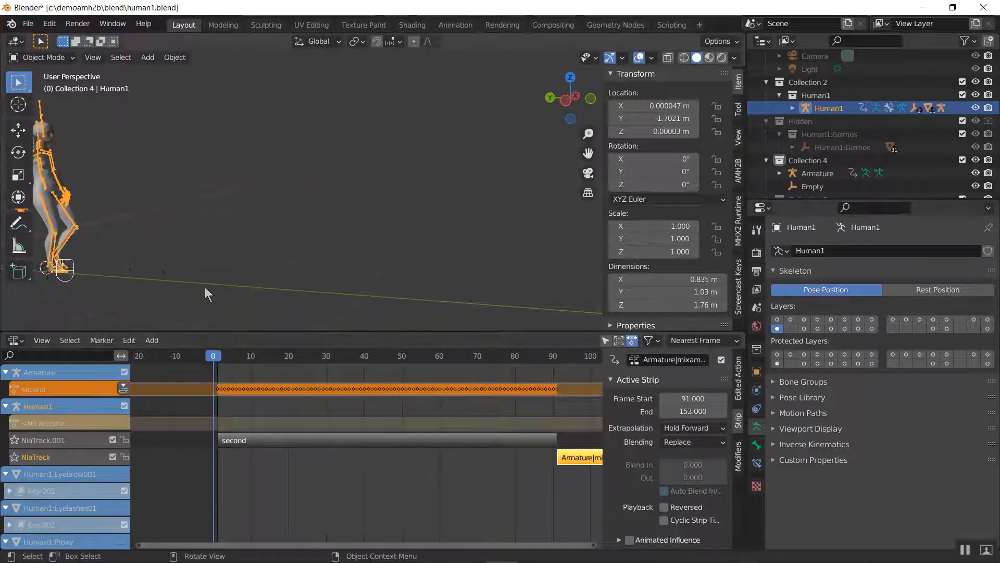
{"action": "key", "text": "space"}
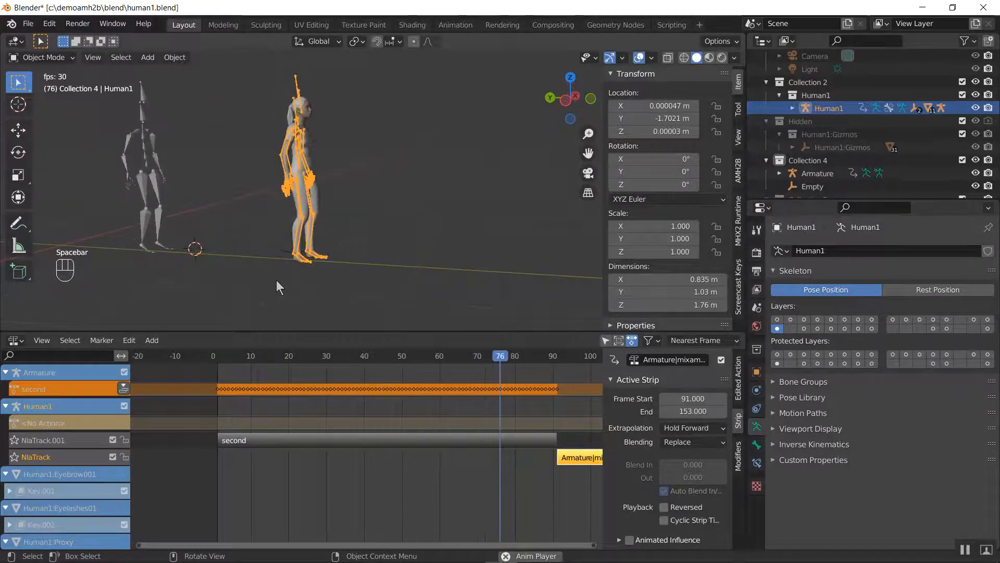
{"action": "key", "text": "space"}
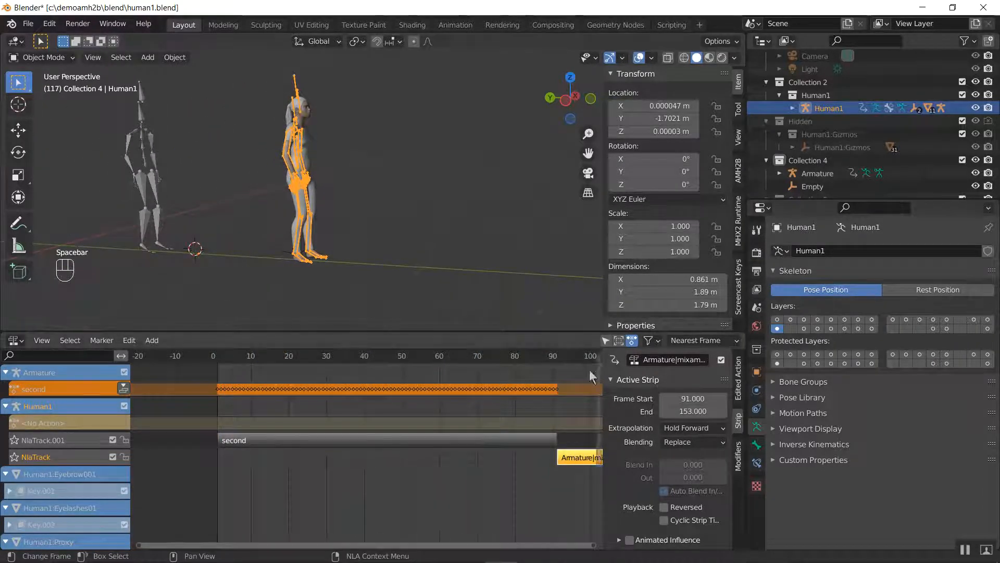
Restore the original order with the walk strip starting at frame 1 and the second strip at frame 32
{"action": "left_click", "coordinate": [368, 437]}
{"action": "left_click_drag", "start_coordinate": [367, 436], "coordinate": [521, 445]}
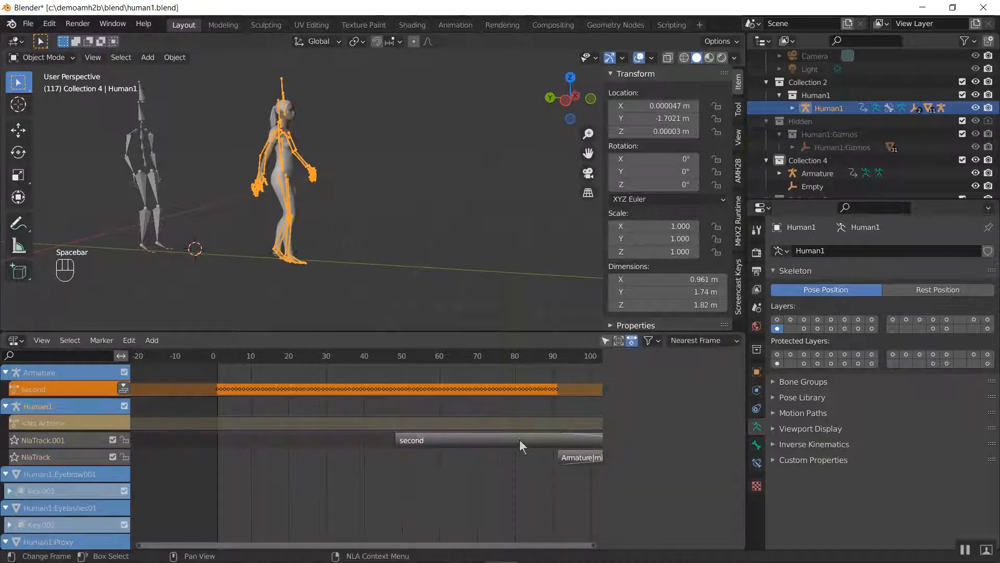
{"action": "left_click_drag", "start_coordinate": [591, 466], "coordinate": [251, 479]}
{"action": "left_click", "coordinate": [251, 480]}
{"action": "left_click_drag", "start_coordinate": [418, 446], "coordinate": [359, 459]}
{"action": "left_click", "coordinate": [359, 459]}
{"action": "scroll", "coordinate": [351, 442], "scroll_direction": "up", "scroll_amount": 4}
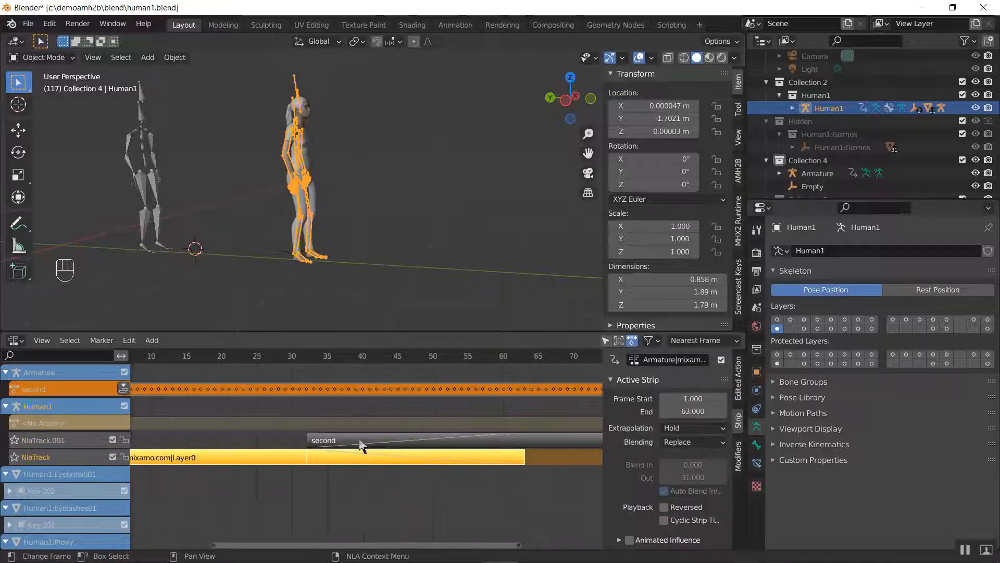
Step forward from frame 30 to 76 to examine Human1's motion across the overlap of the two strips
{"action": "left_click", "coordinate": [283, 357]}
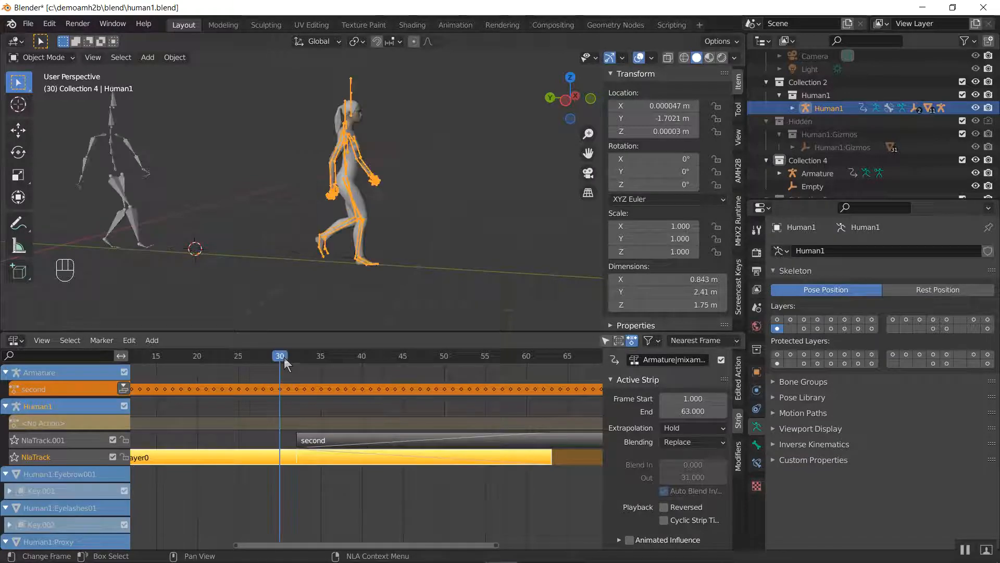
{"action": "key", "text": "Right"}
{"action": "key", "text": "Right"}
{"action": "key", "text": "Right"}
{"action": "key", "text": "Right"}
{"action": "key", "text": "Right"}
{"action": "key", "text": "Right"}
{"action": "key", "text": "Right"}
{"action": "key", "text": "Right"}
{"action": "key", "text": "Right"}
{"action": "key", "text": "Right"}
{"action": "key", "text": "Right"}
{"action": "key", "text": "Right"}
{"action": "key", "text": "Right"}
{"action": "key", "text": "Right"}
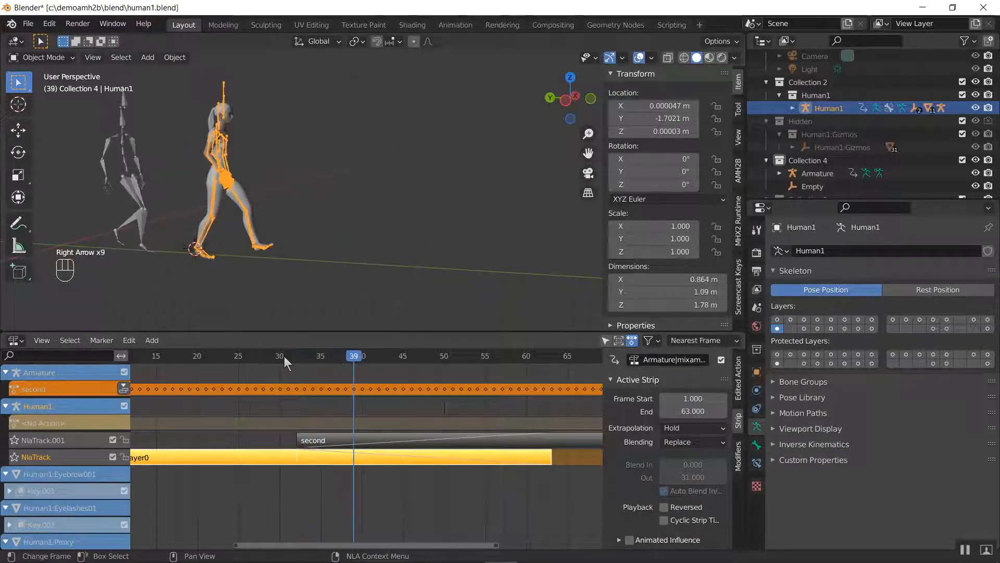
{"action": "key", "text": "Right"}
{"action": "key", "text": "Right"}
{"action": "key", "text": "Right"}
{"action": "key", "text": "Right"}
{"action": "key", "text": "Right"}
{"action": "key", "text": "Right"}
{"action": "key", "text": "Right"}
{"action": "key", "text": "Right"}
{"action": "key", "text": "Right"}
{"action": "key", "text": "Right"}
{"action": "key", "text": "Right"}
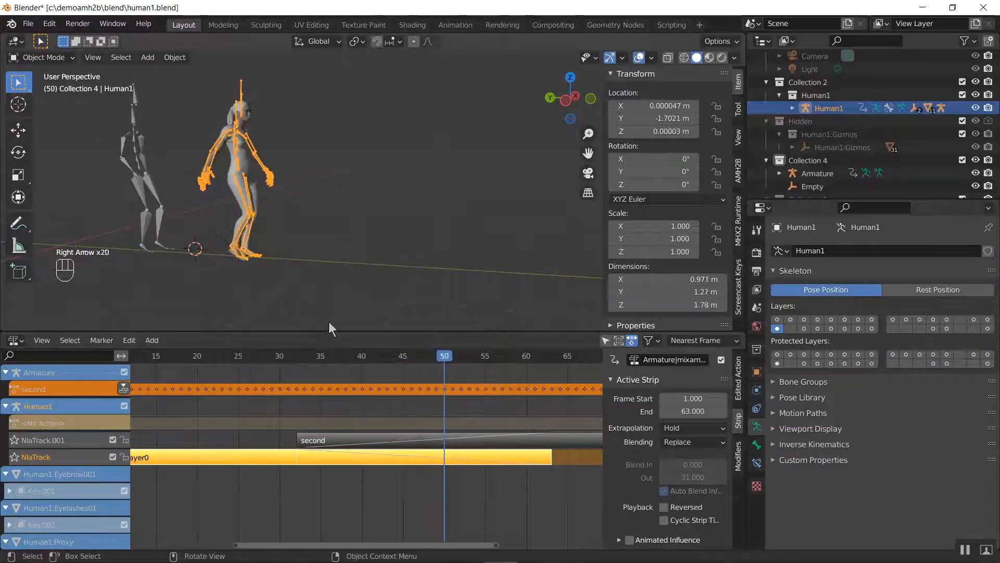
{"action": "key", "text": "Right"}
{"action": "key", "text": "Right"}
{"action": "key", "text": "Right"}
{"action": "key", "text": "Right"}
{"action": "key", "text": "Right"}
{"action": "key", "text": "Right"}
{"action": "key", "text": "Right"}
{"action": "key", "text": "Right"}
{"action": "key", "text": "Right"}
{"action": "key", "text": "Right"}
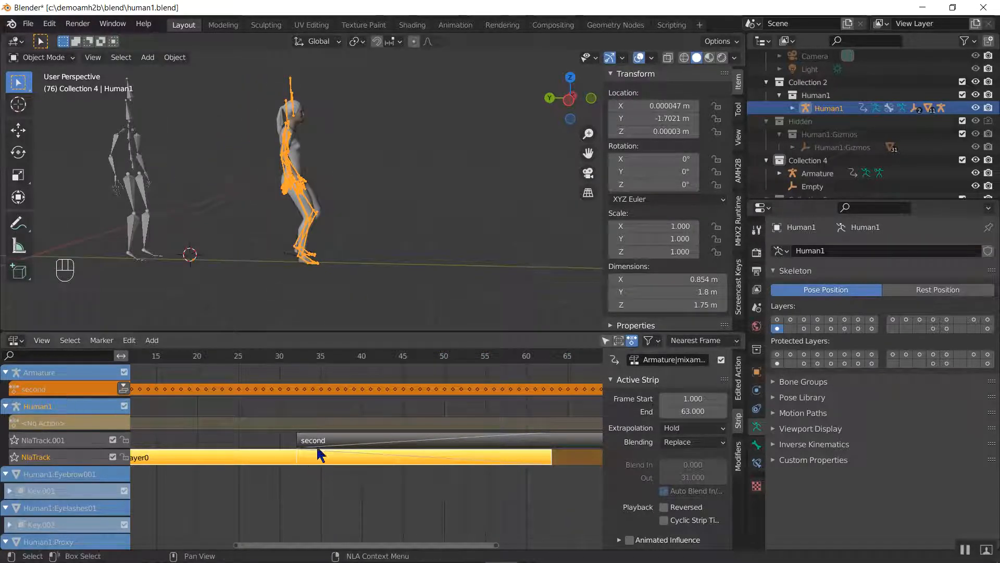
Select the second strip and step back to frame 63 to examine Human1's pose where the walk strip ends
{"action": "mouse_move", "coordinate": [307, 443]}
{"action": "left_mouse_down"}
{"action": "mouse_move", "coordinate": [175, 447]}
{"action": "mouse_move", "coordinate": [320, 446]}
{"action": "left_mouse_up"}
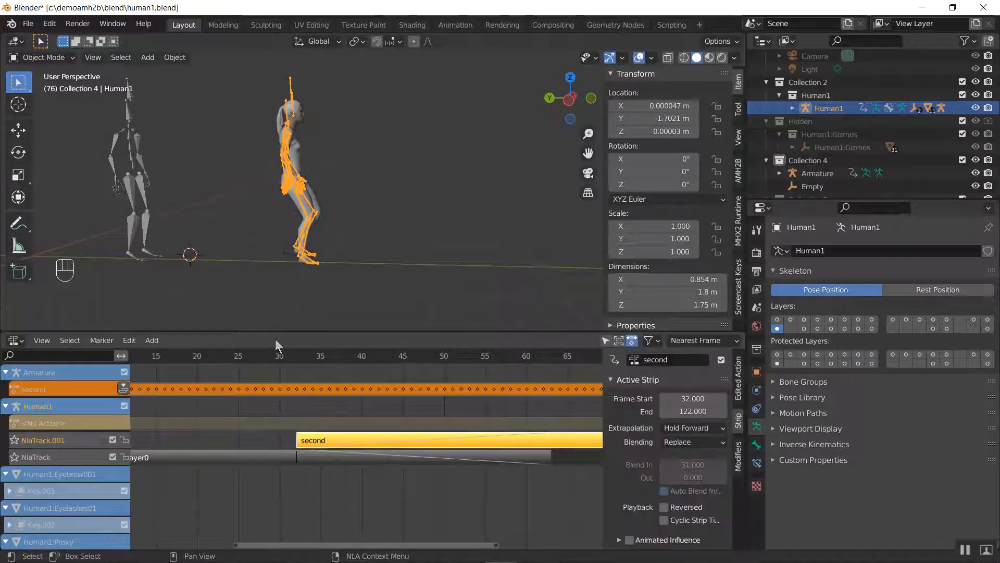
{"action": "key", "text": "Right"}
{"action": "key", "text": "Right"}
{"action": "key", "text": "Right"}
{"action": "key", "text": "Left"}
{"action": "key", "text": "Left"}
{"action": "key", "text": "Left"}
{"action": "key", "text": "Left"}
{"action": "key", "text": "Left"}
{"action": "key", "text": "Left"}
{"action": "key", "text": "Left"}
{"action": "key", "text": "Left"}
{"action": "key", "text": "Left"}
{"action": "key", "text": "Left"}
{"action": "key", "text": "Left"}
{"action": "key", "text": "Left"}
{"action": "key", "text": "Left"}
{"action": "key", "text": "Left"}
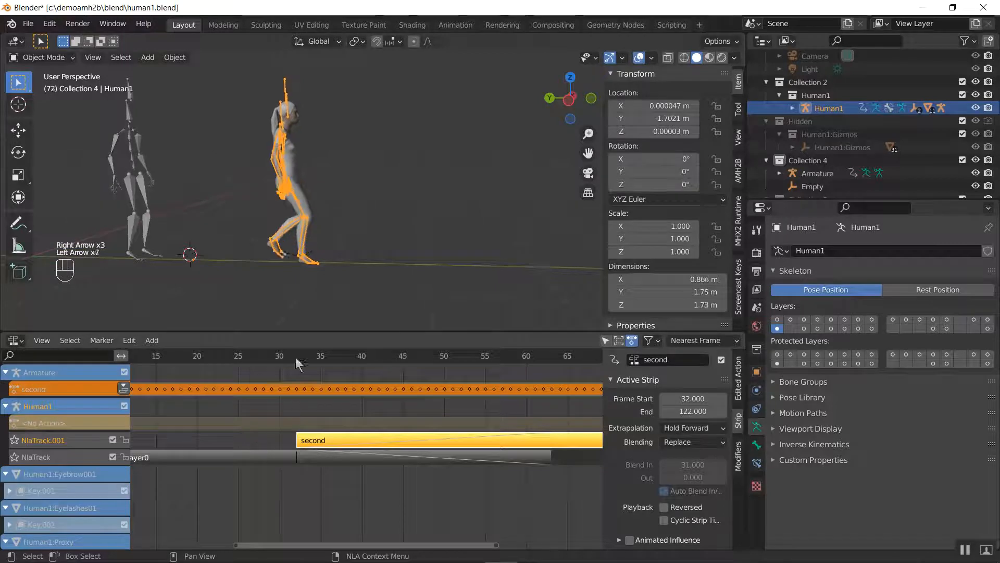
Step back from frame 63 to 14 and forward to 28 to examine Human1's motion through the walk strip
{"action": "key", "text": "Left"}
{"action": "key", "text": "Left"}
{"action": "key", "text": "Left"}
{"action": "key", "text": "Left"}
{"action": "key", "text": "Left"}
{"action": "key", "text": "Left"}
{"action": "key", "text": "Left"}
{"action": "key", "text": "Left"}
{"action": "key", "text": "Left"}
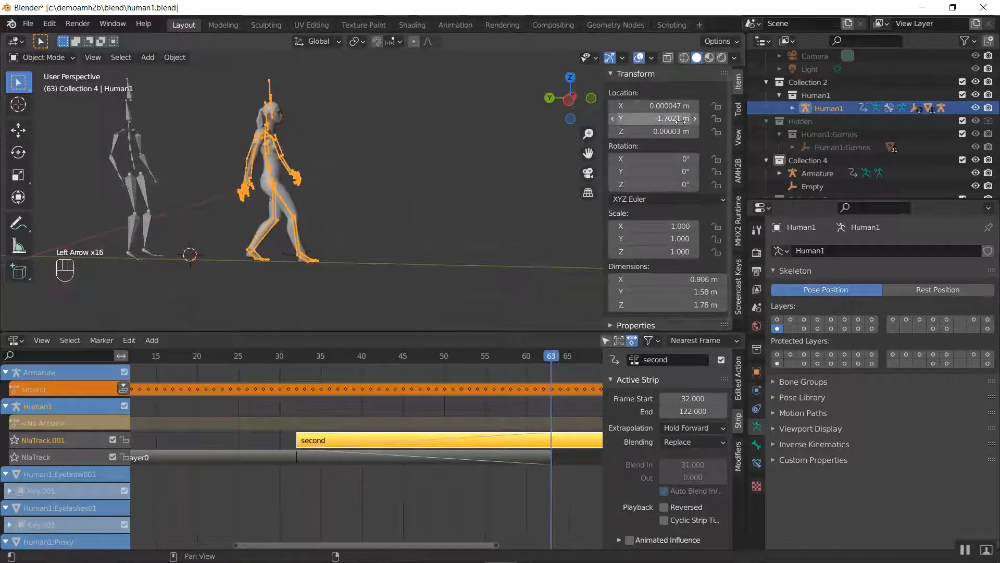
{"action": "key", "text": "Left"}
{"action": "key", "text": "Left"}
{"action": "key", "text": "Left"}
{"action": "key", "text": "Left"}
{"action": "key", "text": "Left"}
{"action": "key", "text": "Left"}
{"action": "key", "text": "Left"}
{"action": "key", "text": "Left"}
{"action": "key", "text": "Left"}
{"action": "key", "text": "Left"}
{"action": "key", "text": "Left"}
{"action": "key", "text": "Left"}
{"action": "key", "text": "Left"}
{"action": "key", "text": "Left"}
{"action": "key", "text": "Left"}
{"action": "key", "text": "Left"}
{"action": "key", "text": "Left"}
{"action": "key", "text": "Left"}
{"action": "key", "text": "Left"}
{"action": "key", "text": "Left"}
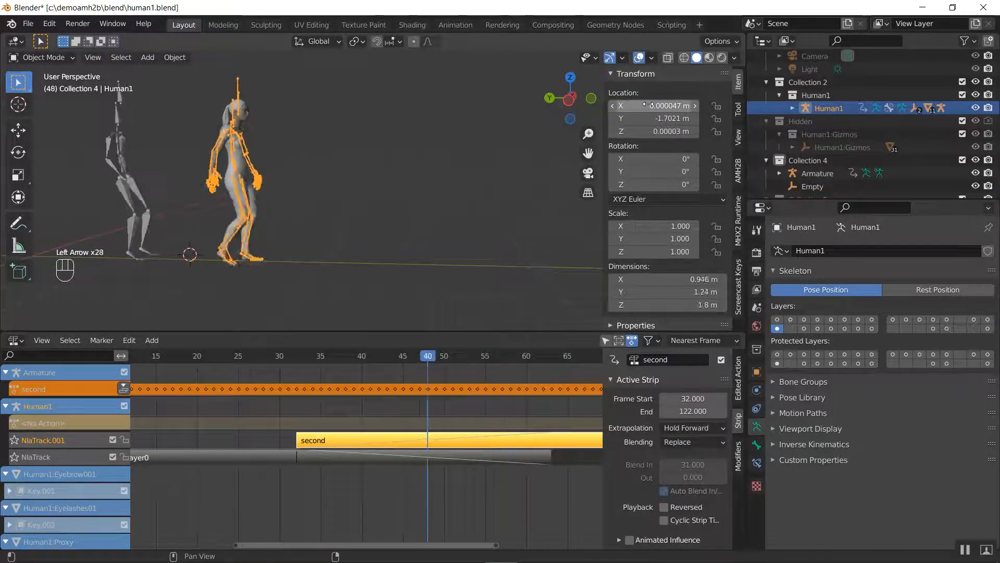
{"action": "key", "text": "Left"}
{"action": "key", "text": "Left"}
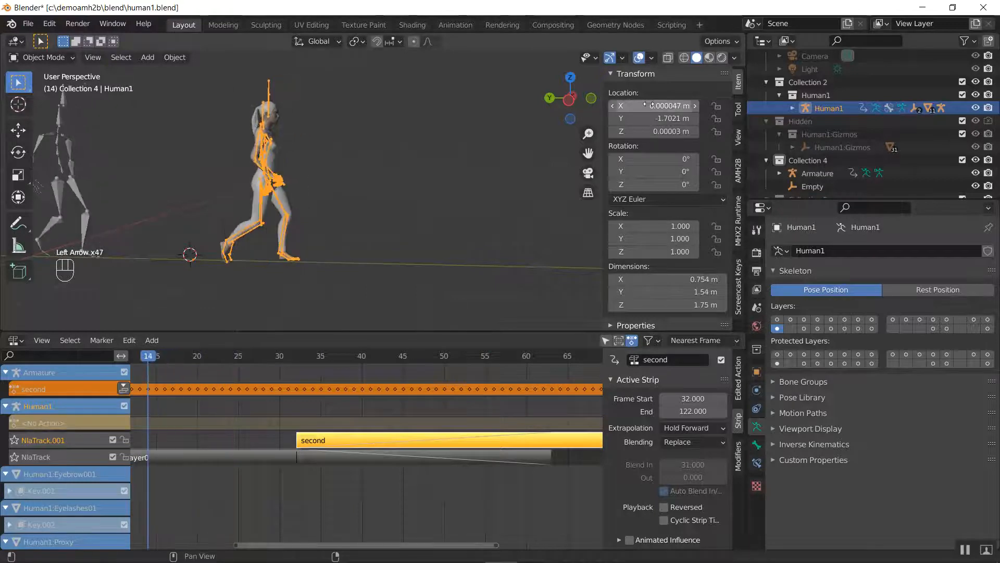
{"action": "key", "text": "Right"}
{"action": "key", "text": "Right"}
{"action": "key", "text": "Right"}
{"action": "key", "text": "Right"}
{"action": "key", "text": "Right"}
{"action": "key", "text": "Right"}
{"action": "key", "text": "Right"}
{"action": "key", "text": "Right"}
{"action": "key", "text": "Right"}
{"action": "key", "text": "Right"}
{"action": "key", "text": "Right"}
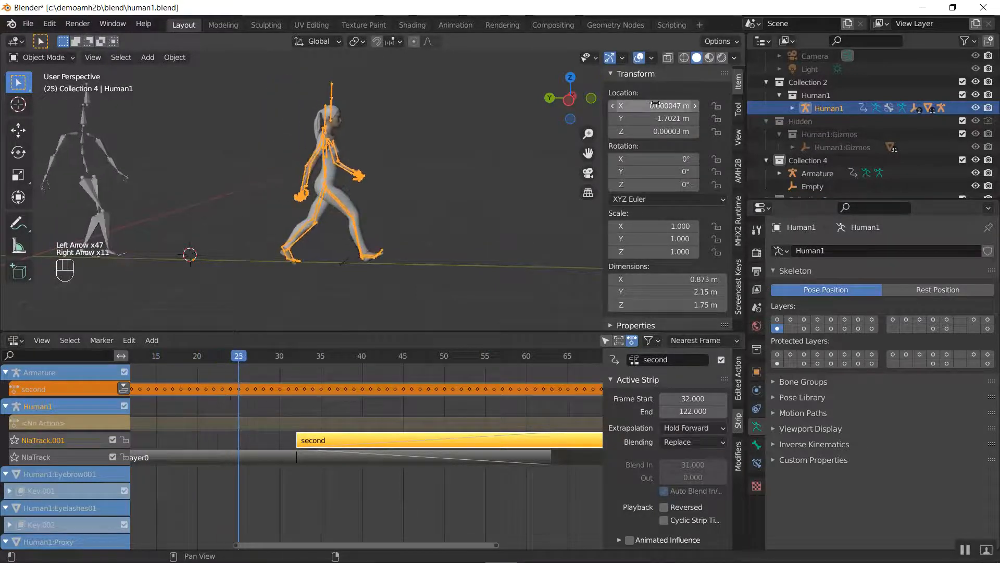
Set Human1's object location to 0 m on the X, Y and Z axes
{"action": "left_click", "coordinate": [658, 105]}
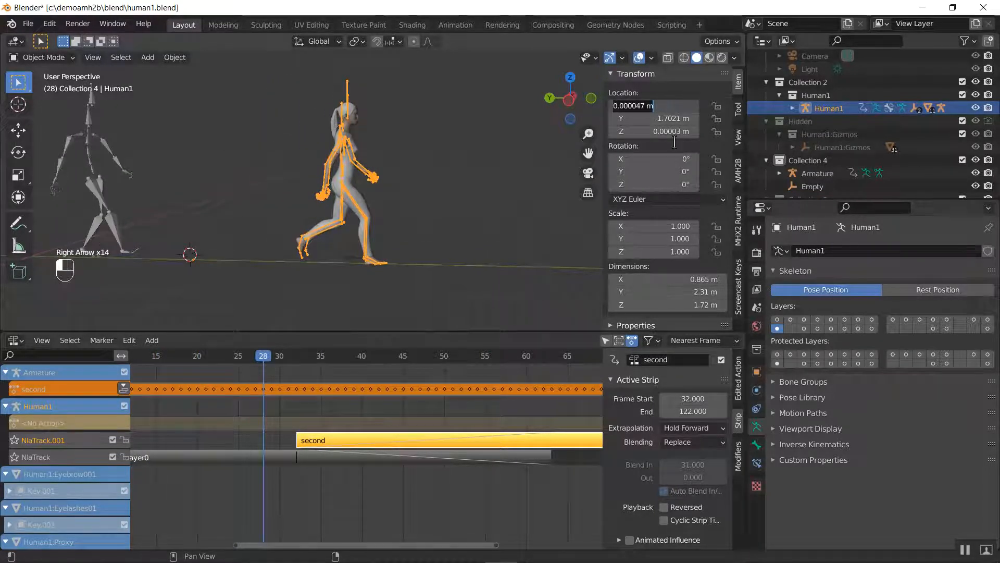
{"action": "type", "text": "0"}
{"action": "key", "text": "Tab"}
{"action": "type", "text": "0"}
{"action": "key", "text": "Tab"}
{"action": "type", "text": "0"}
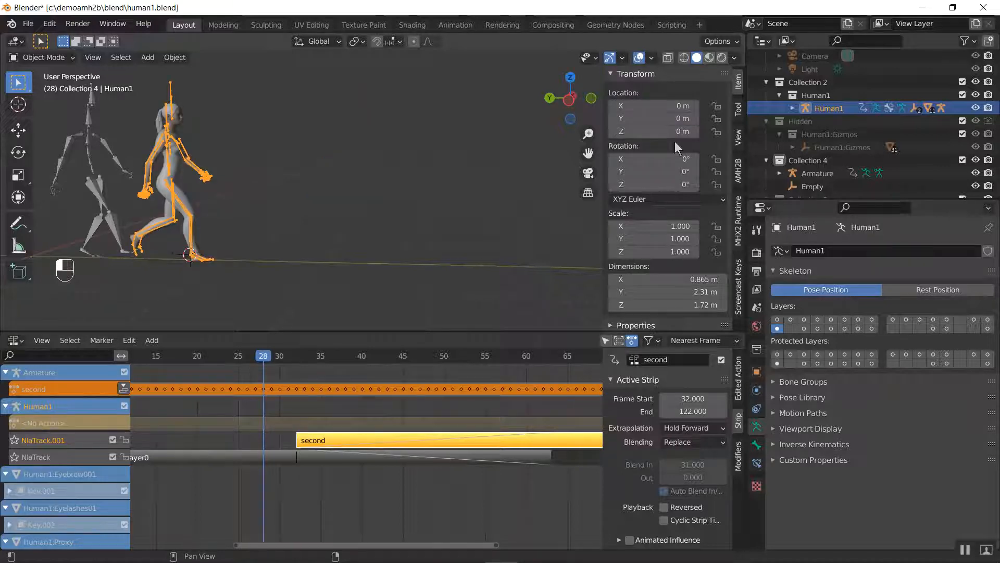
Step through the animation from frame 0 to 33 to examine Human1's movement from the world origin
{"action": "middle_click_drag", "start_coordinate": [226, 410], "coordinate": [476, 409]}
{"action": "left_click_drag", "start_coordinate": [312, 359], "coordinate": [289, 364]}
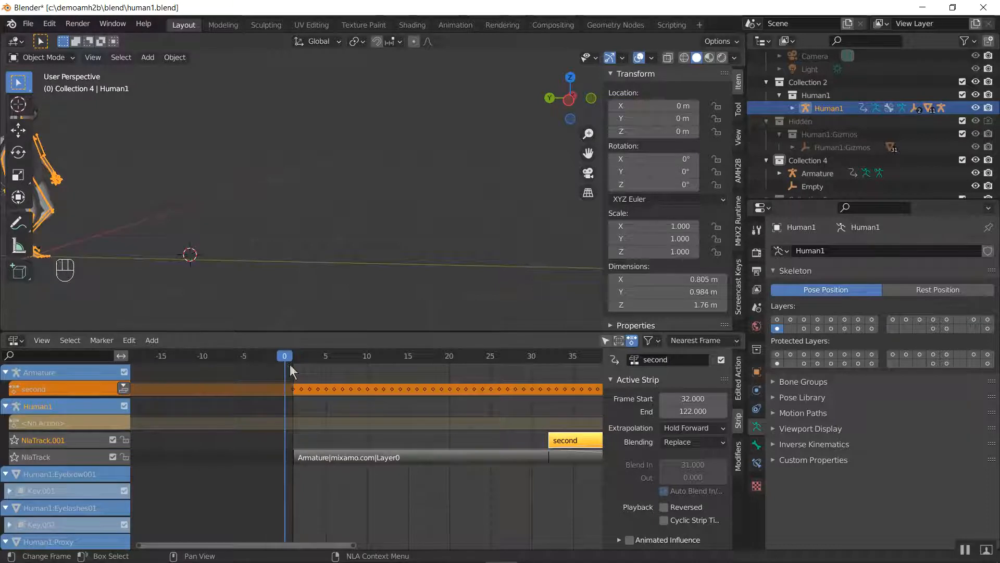
{"action": "key", "text": "Right"}
{"action": "key", "text": "Right"}
{"action": "key", "text": "Right"}
{"action": "key", "text": "Right"}
{"action": "key", "text": "Right"}
{"action": "key", "text": "Right"}
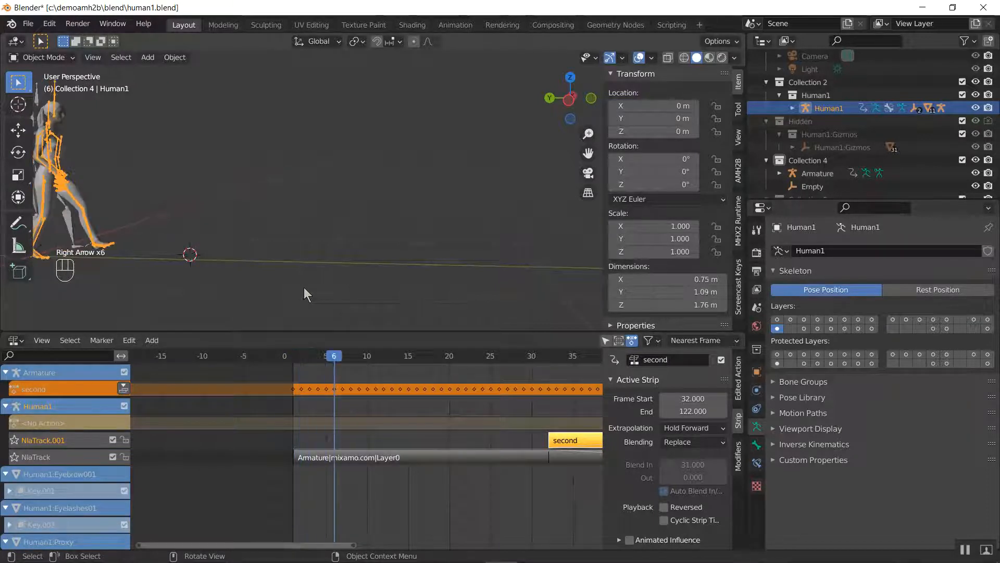
{"action": "key", "text": "Right"}
{"action": "key", "text": "Right"}
{"action": "key", "text": "Right"}
{"action": "key", "text": "Right"}
{"action": "key", "text": "Right"}
{"action": "key", "text": "Right"}
{"action": "key", "text": "Right"}
{"action": "key", "text": "Right"}
{"action": "key", "text": "Right"}
{"action": "key", "text": "Right"}
{"action": "key", "text": "Right"}
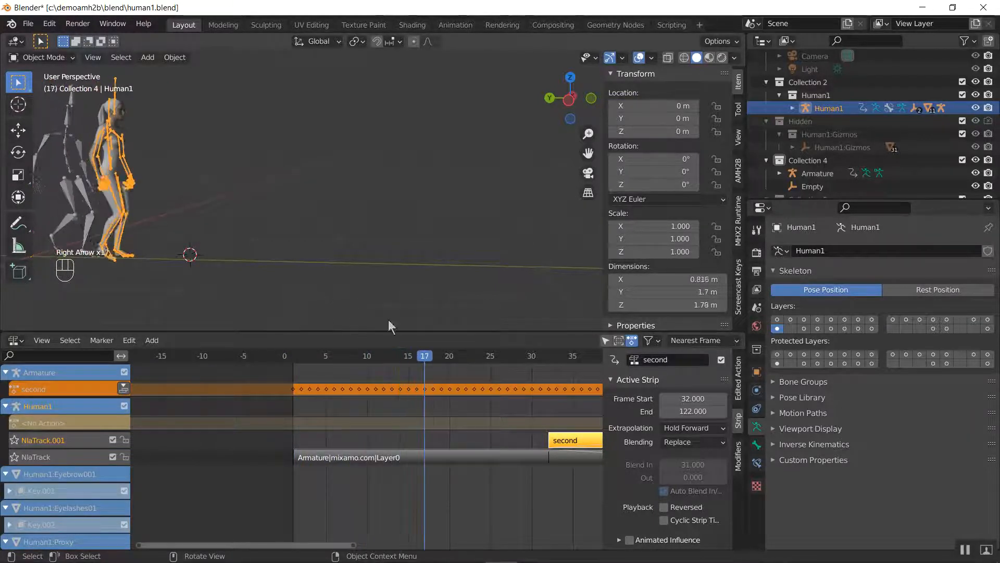
{"action": "key", "text": "Right"}
{"action": "key", "text": "Right"}
{"action": "key", "text": "Right"}
{"action": "key", "text": "Right"}
{"action": "key", "text": "Right"}
{"action": "key", "text": "Right"}
{"action": "key", "text": "Right"}
{"action": "key", "text": "Right"}
{"action": "key", "text": "Right"}
{"action": "key", "text": "Right"}
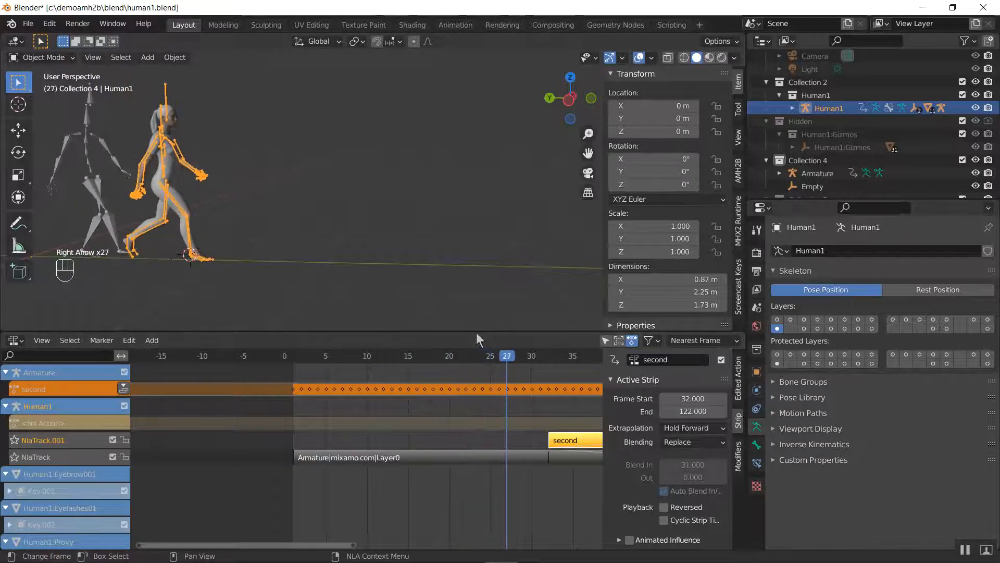
{"action": "key", "text": "Right"}
{"action": "key", "text": "Right"}
{"action": "key", "text": "Right"}
{"action": "key", "text": "Right"}
{"action": "key", "text": "Right"}
{"action": "key", "text": "Right"}
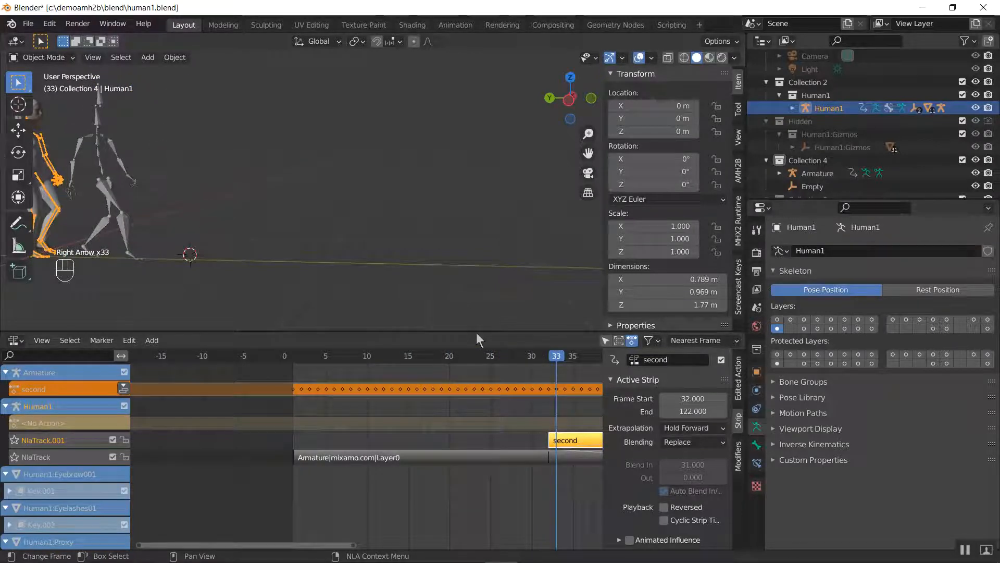
Step back and forth between frames 31 and 41 to examine Human1's position where the second strip begins
{"action": "key", "text": "Left"}
{"action": "key", "text": "Left"}
{"action": "key", "text": "Right"}
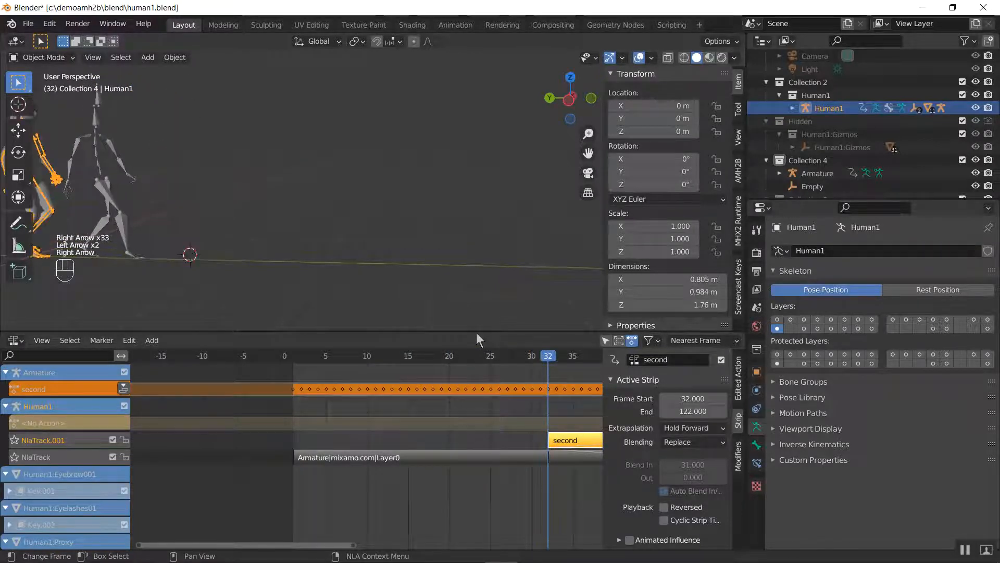
{"action": "key", "text": "Right"}
{"action": "key", "text": "Right"}
{"action": "key", "text": "Right"}
{"action": "key", "text": "Right"}
{"action": "key", "text": "Right"}
{"action": "key", "text": "Right"}
{"action": "key", "text": "Right"}
{"action": "key", "text": "Right"}
{"action": "key", "text": "Right"}
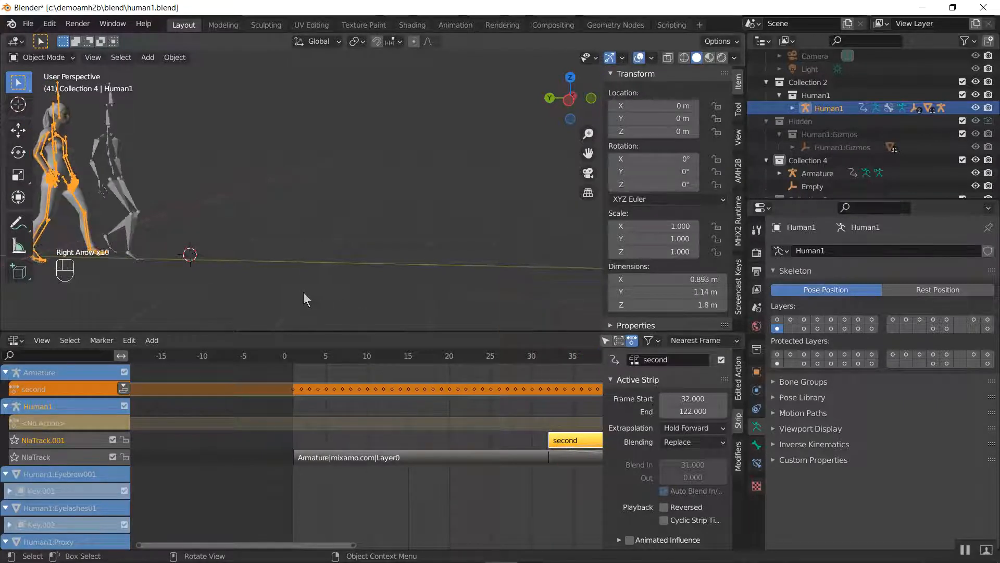
{"action": "key", "text": "Left"}
{"action": "key", "text": "Left"}
{"action": "key", "text": "Left"}
{"action": "key", "text": "Left"}
{"action": "key", "text": "Left"}
{"action": "key", "text": "Left"}
{"action": "key", "text": "Left"}
{"action": "key", "text": "Left"}
{"action": "key", "text": "Left"}
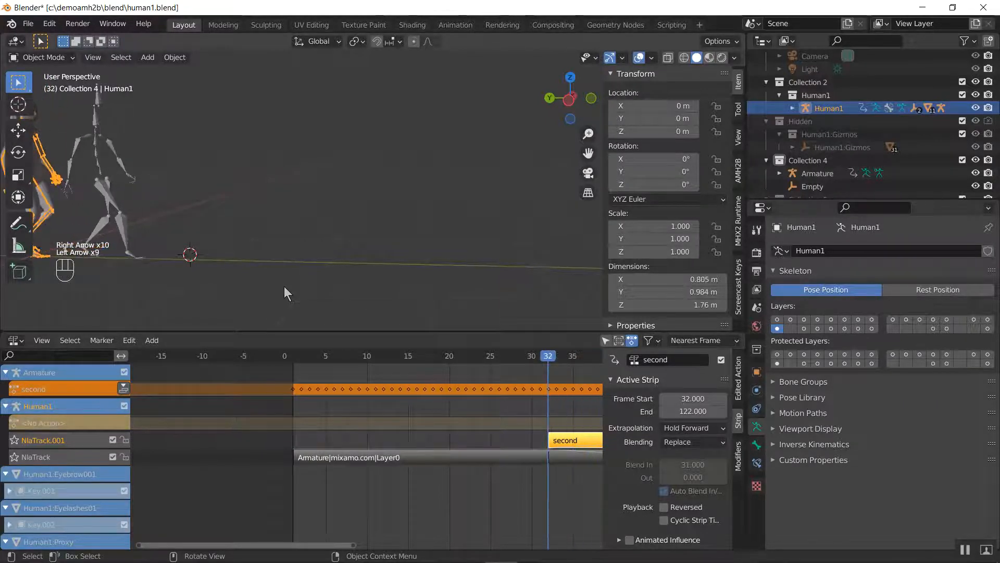
Delete the leftover Mixamo source armature standing beside Human1 at frame 31
{"action": "key", "text": "Left"}
{"action": "middle_click_drag", "start_coordinate": [287, 283], "coordinate": [401, 295], "text": "shift"}
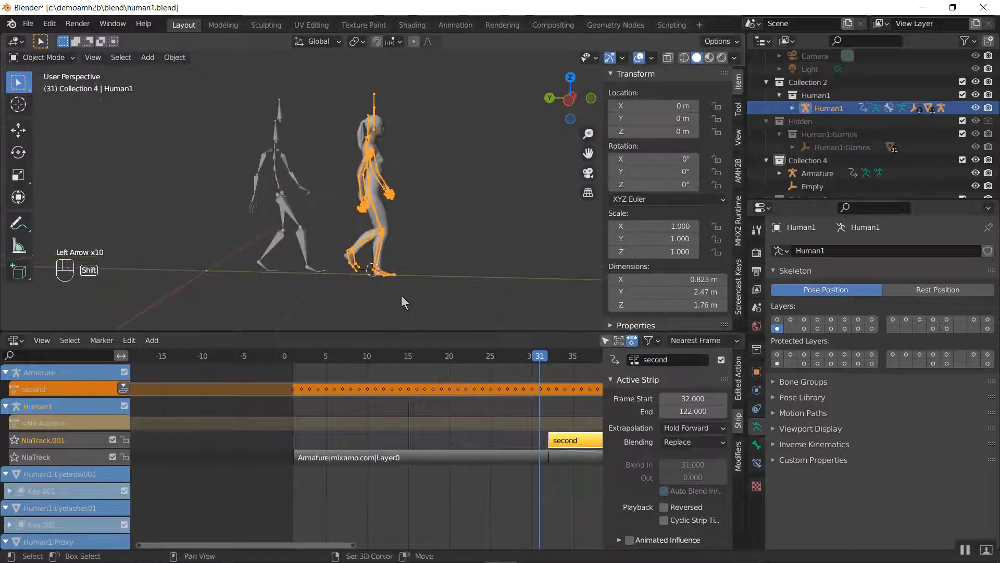
{"action": "left_click", "coordinate": [283, 203]}
{"action": "key", "text": "Delete"}
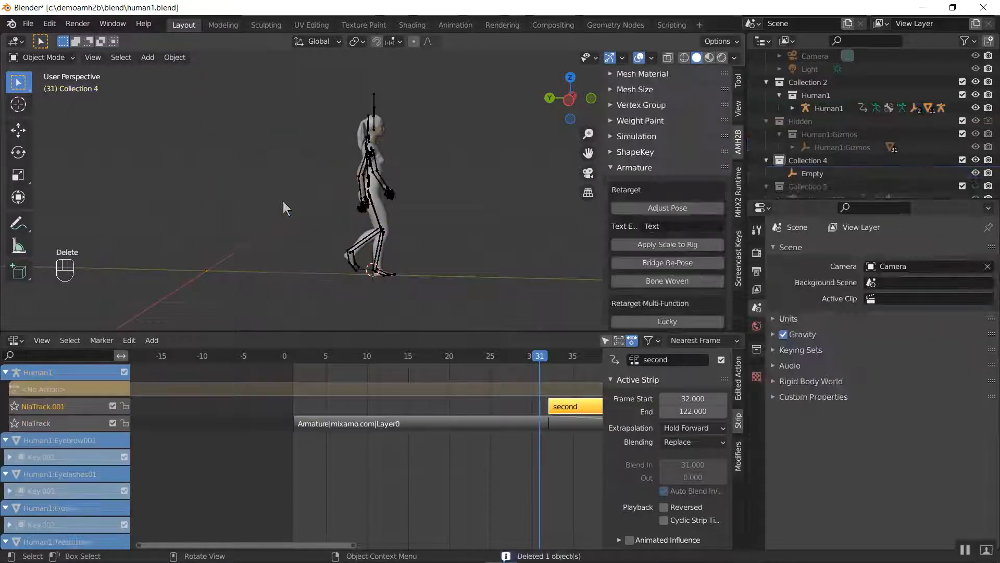
Step between frames 28 and 33 to compare Human1's position before and after the second strip starts
{"action": "key", "text": "Left"}
{"action": "key", "text": "Left"}
{"action": "key", "text": "Left"}
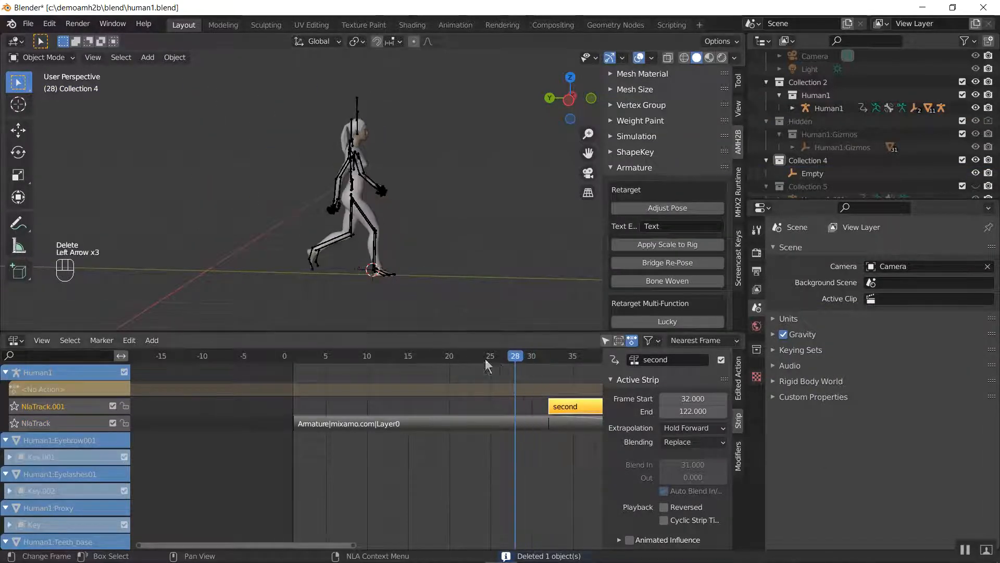
{"action": "key", "text": "Right"}
{"action": "key", "text": "Right"}
{"action": "key", "text": "Right"}
{"action": "key", "text": "Right"}
{"action": "key", "text": "Right"}
{"action": "key", "text": "Left"}
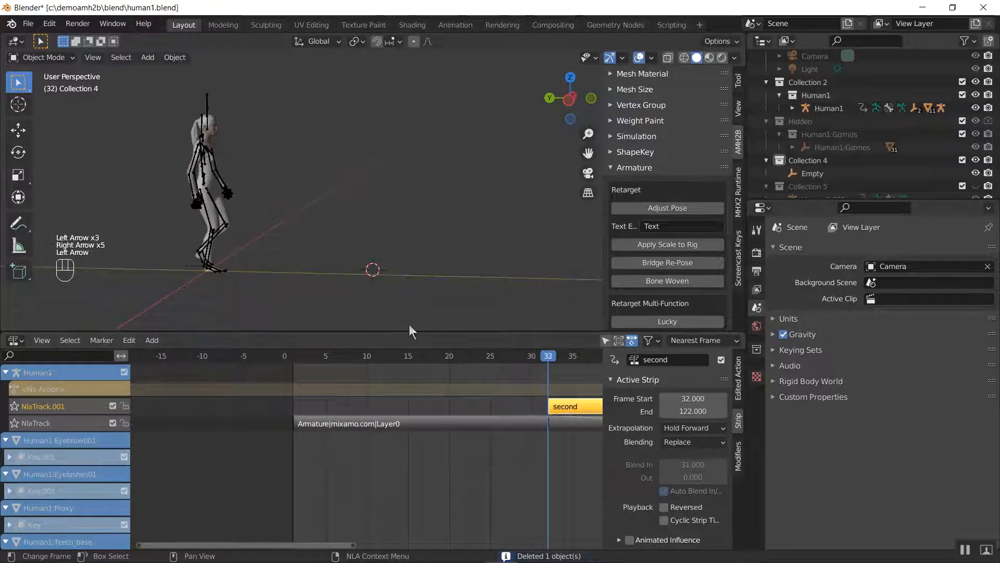
Select the Empty at Human1's foot and add the Human1 armature to the selection as the active object
{"action": "scroll", "coordinate": [297, 287], "scroll_direction": "up", "scroll_amount": 5}
{"action": "scroll", "coordinate": [274, 232], "scroll_direction": "up", "scroll_amount": 2}
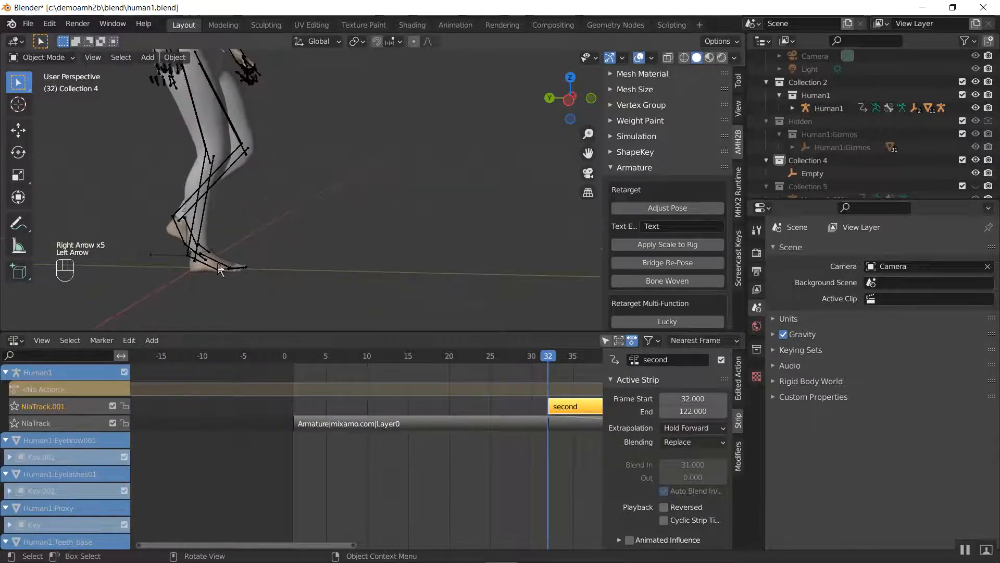
{"action": "left_click", "coordinate": [195, 262]}
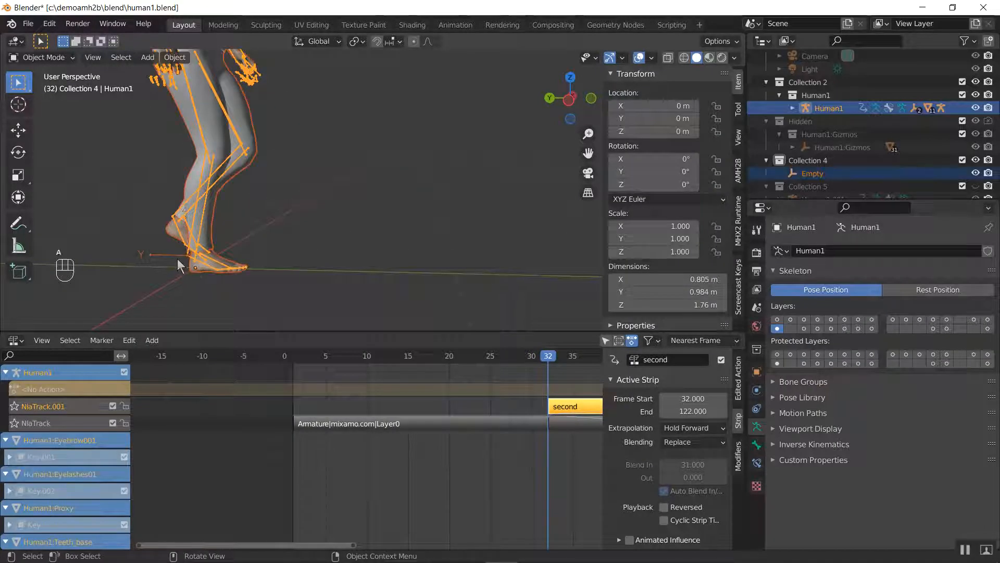
{"action": "left_click", "coordinate": [193, 259]}
{"action": "left_click", "coordinate": [193, 261]}
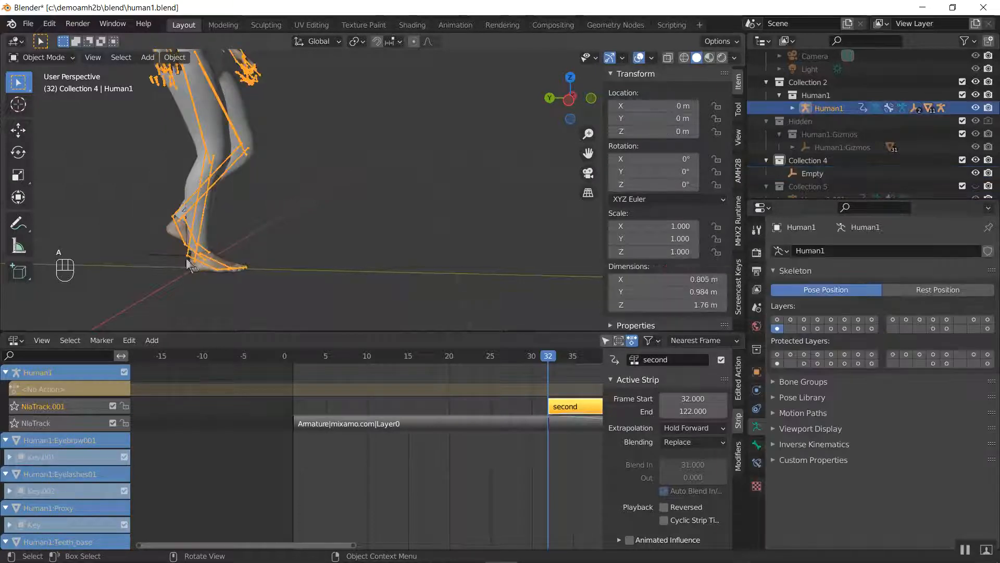
{"action": "left_click", "coordinate": [177, 263]}
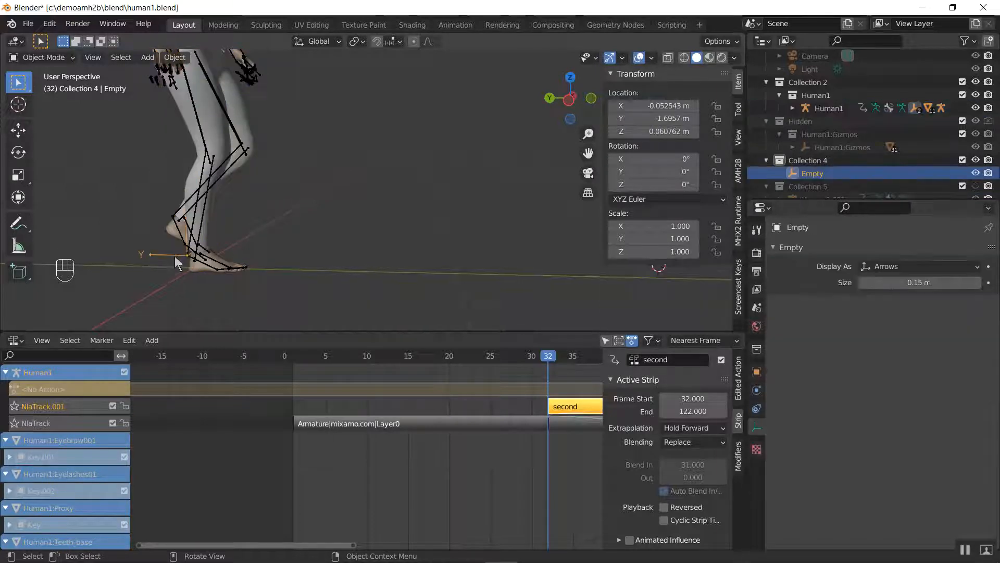
{"action": "left_click", "coordinate": [237, 270], "text": "shift"}
{"action": "scroll", "coordinate": [219, 267], "scroll_direction": "up", "scroll_amount": 5}
{"action": "middle_click_drag", "start_coordinate": [217, 264], "coordinate": [361, 183], "text": "shift"}
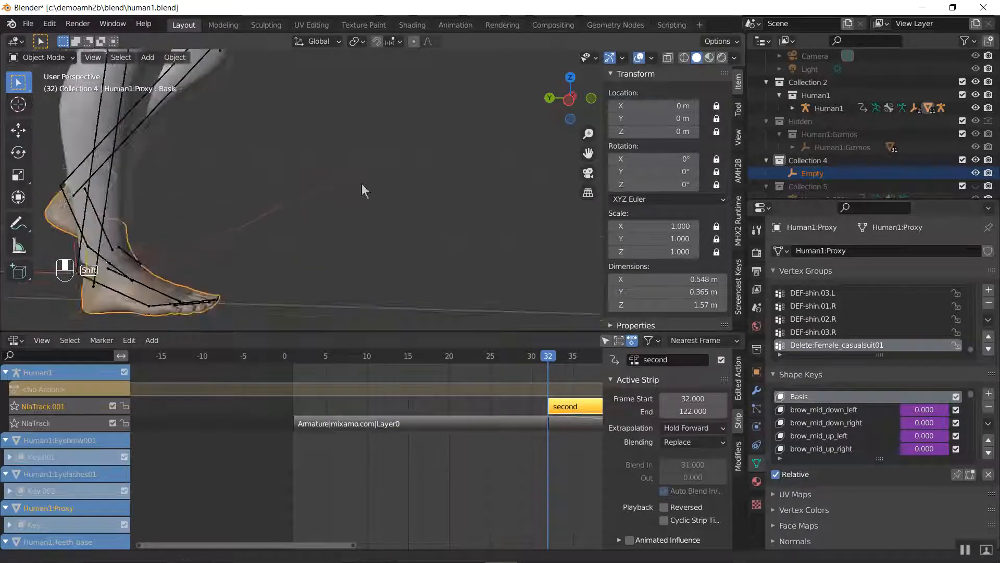
{"action": "left_click", "coordinate": [227, 199]}
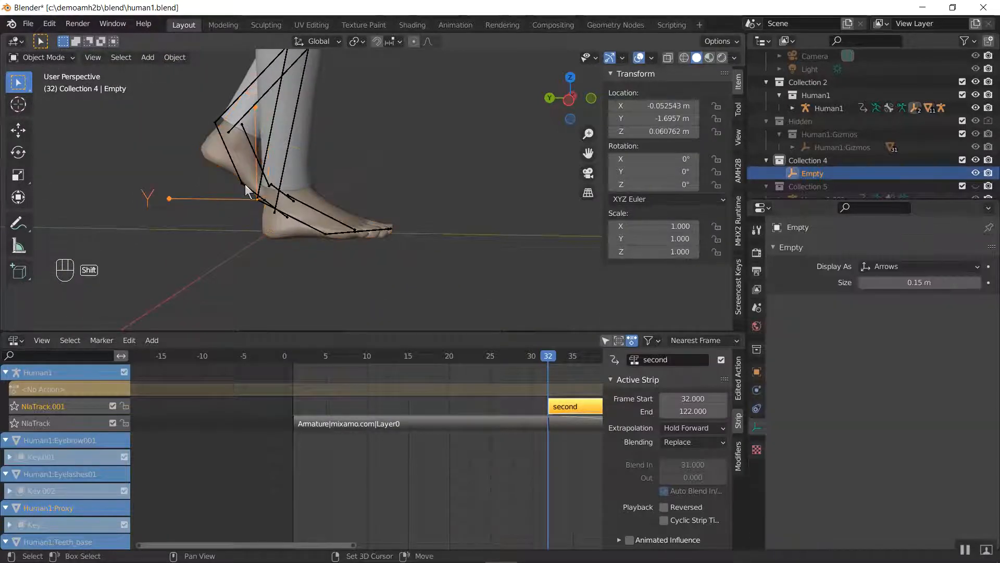
{"action": "left_click", "coordinate": [245, 193], "text": "shift"}
{"action": "scroll", "coordinate": [379, 228], "scroll_direction": "down", "scroll_amount": 5}
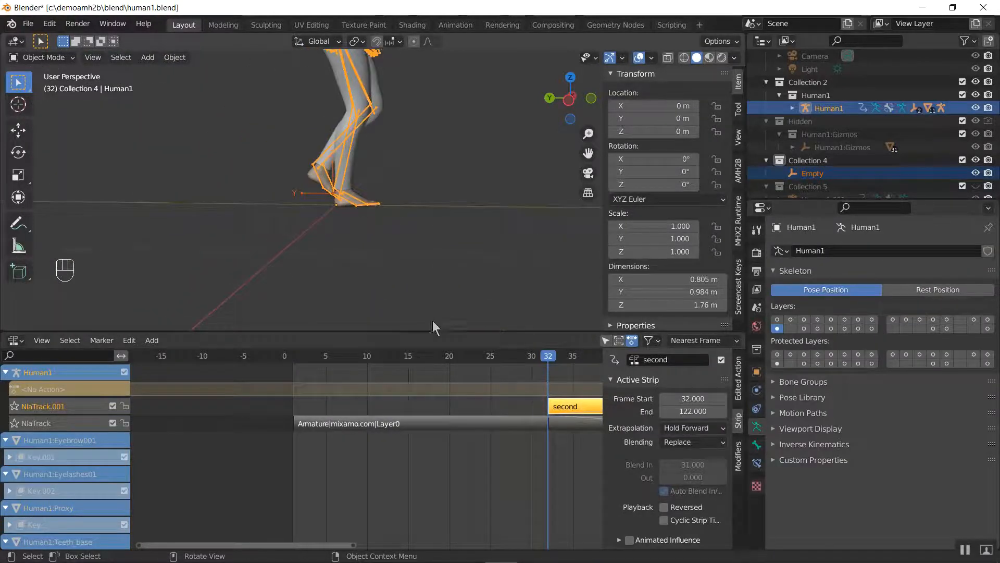
Step between frames 30 and 33 to compare Human1's foot placement, ending on frame 31 before the second strip
{"action": "middle_click_drag", "start_coordinate": [542, 413], "coordinate": [422, 413]}
{"action": "key", "text": "Right"}
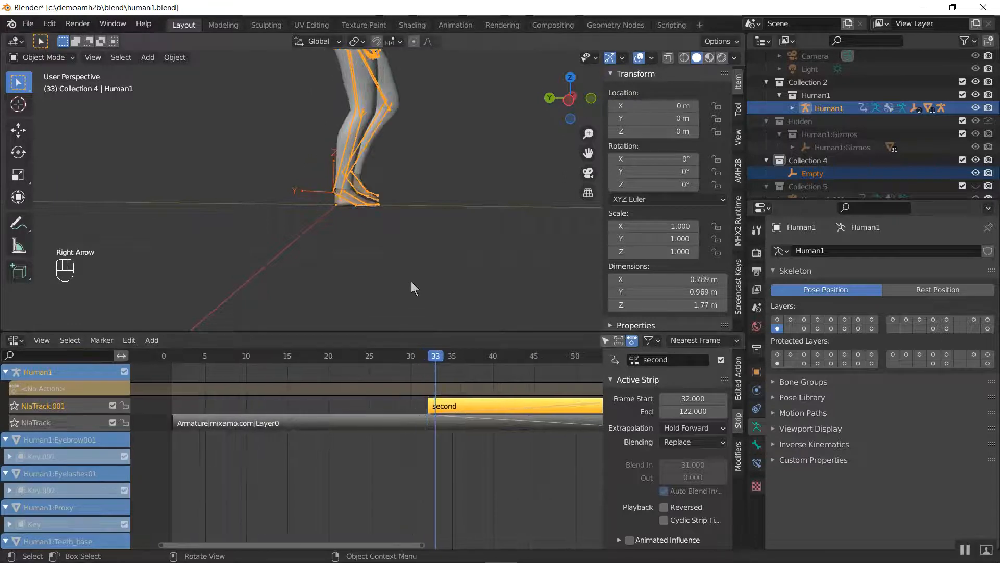
{"action": "key", "text": "Left"}
{"action": "key", "text": "Left"}
{"action": "key", "text": "Left"}
{"action": "key", "text": "Right"}
{"action": "key", "text": "Right"}
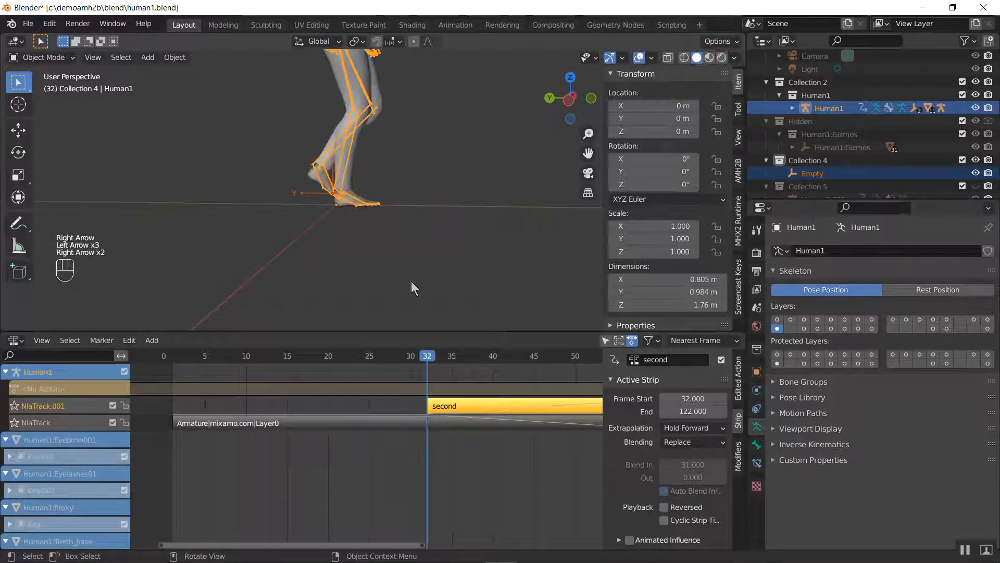
{"action": "key", "text": "Left"}
{"action": "key", "text": "KP_Decimal"}
{"action": "key", "text": "Right"}
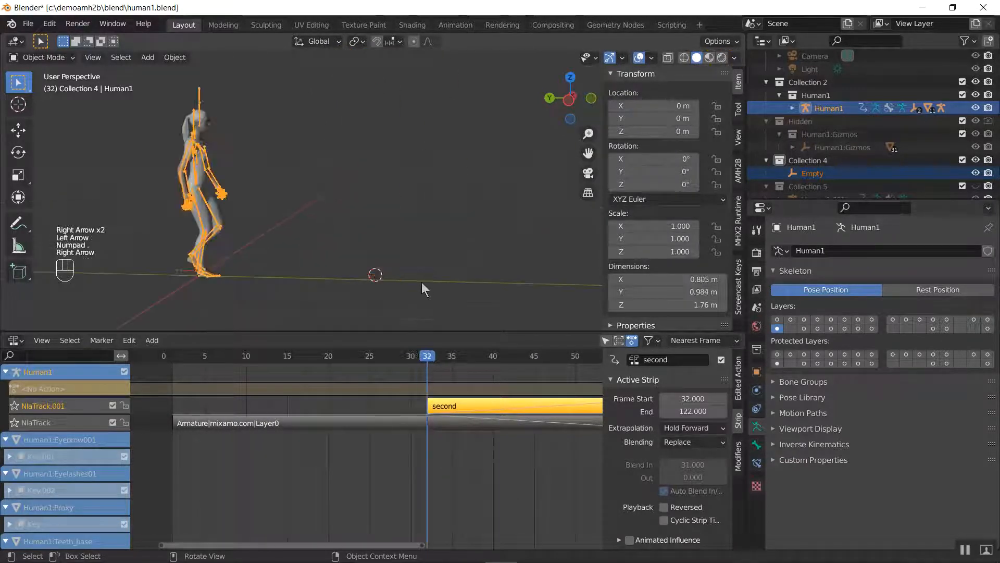
{"action": "key", "text": "Left"}
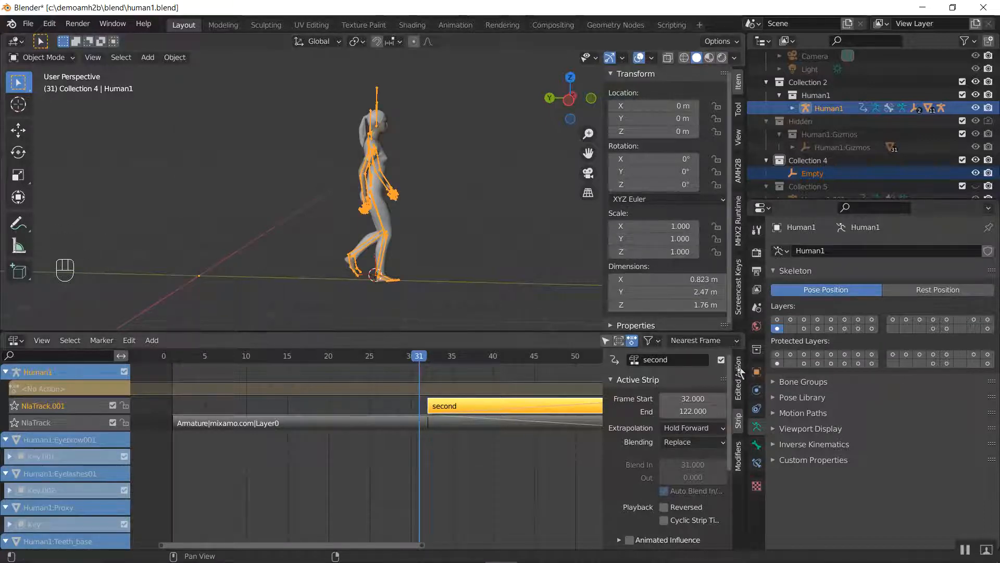
Switch the Nonlinear Animation editor to the Timeline and reduce its height to enlarge the 3D viewport
{"action": "left_click", "coordinate": [16, 341]}
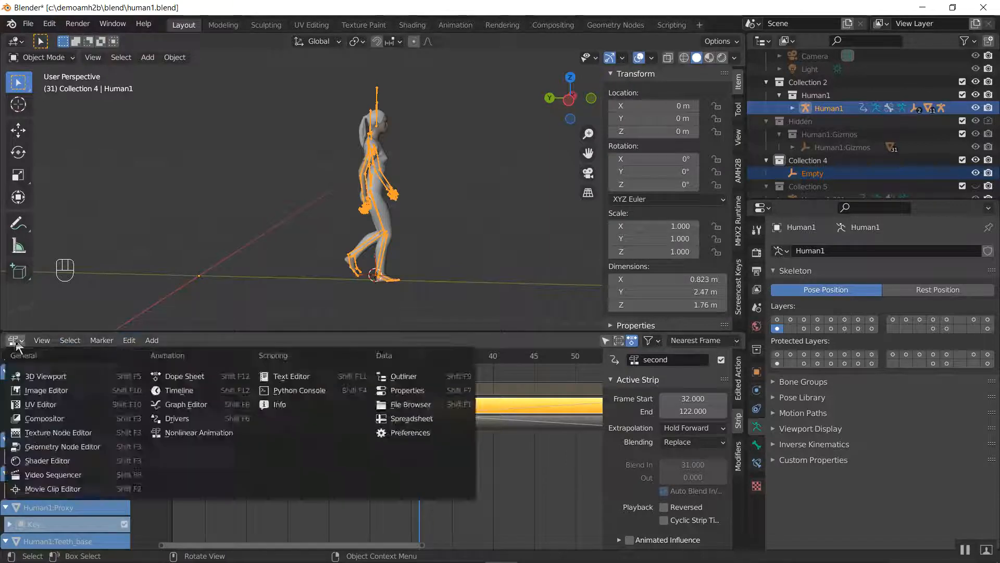
{"action": "left_click", "coordinate": [15, 341]}
{"action": "left_click", "coordinate": [15, 341]}
{"action": "left_click", "coordinate": [170, 394]}
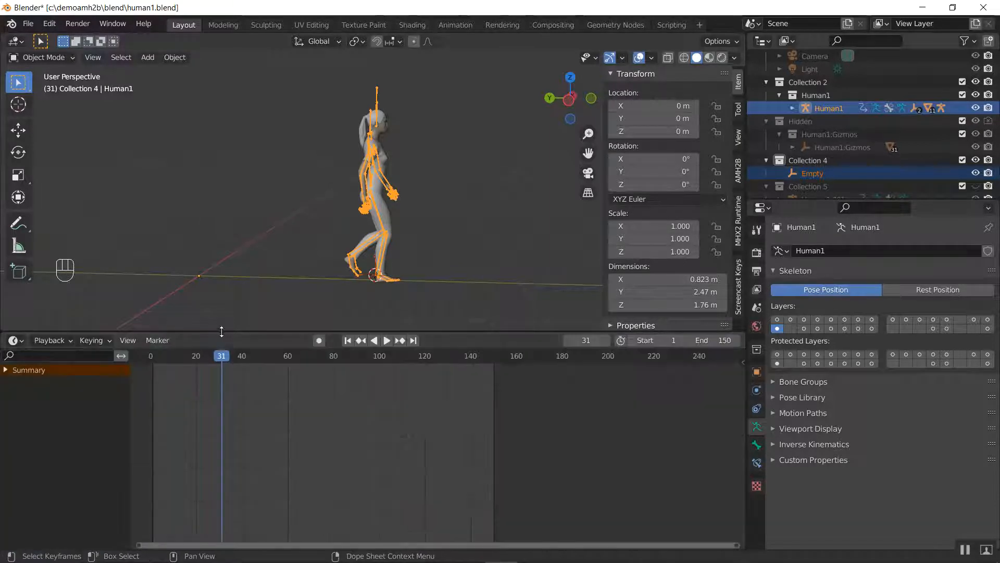
{"action": "left_click_drag", "start_coordinate": [284, 334], "coordinate": [289, 478]}
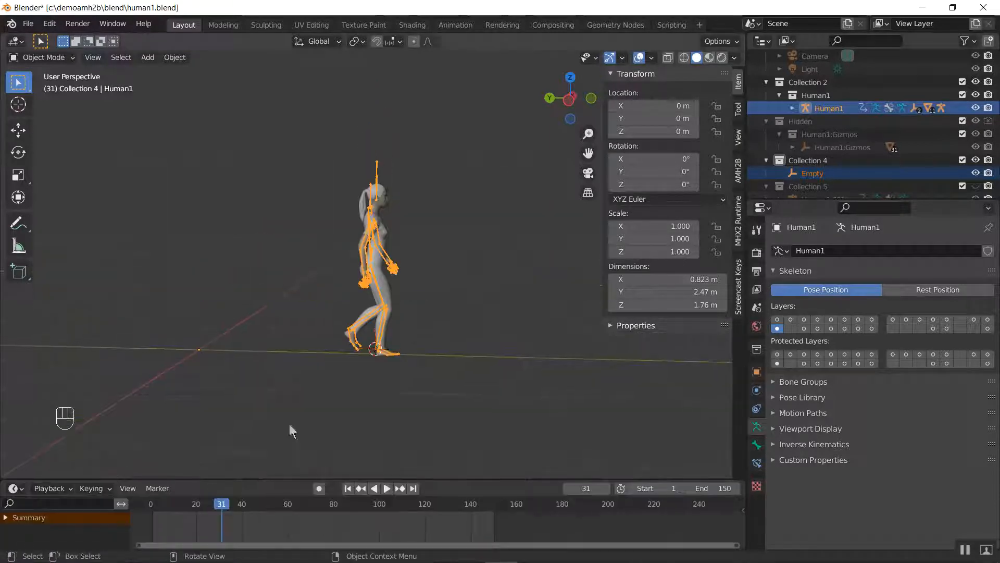
Apply AMH2B's Ratchet Hold to Human1 and the Empty at frame 31 with a frame count of 1
{"action": "left_click", "coordinate": [740, 176]}
{"action": "scroll", "coordinate": [687, 302], "scroll_direction": "down", "scroll_amount": 4}
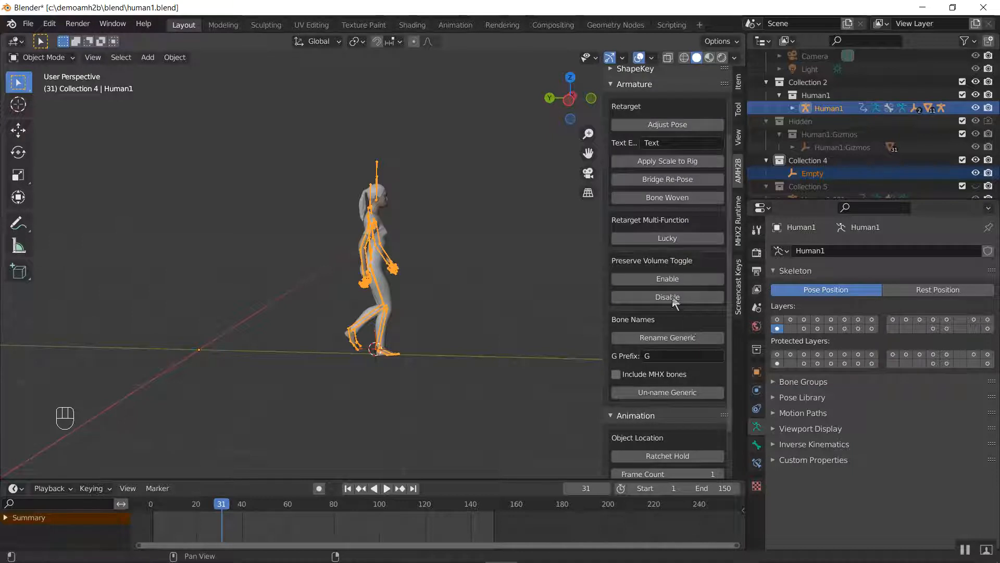
{"action": "scroll", "coordinate": [662, 235], "scroll_direction": "up", "scroll_amount": 4}
{"action": "left_click", "coordinate": [645, 168]}
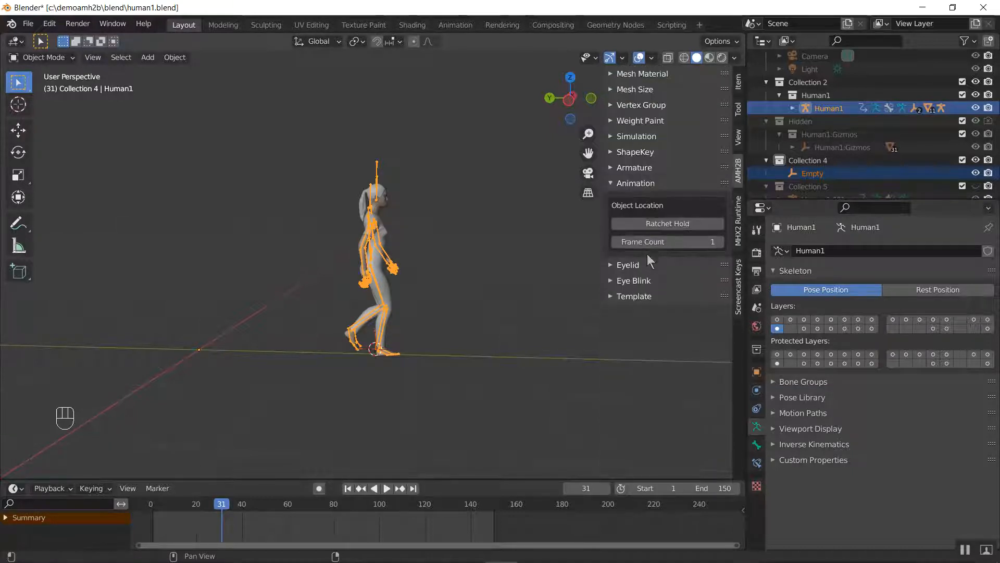
{"action": "left_click", "coordinate": [662, 228]}
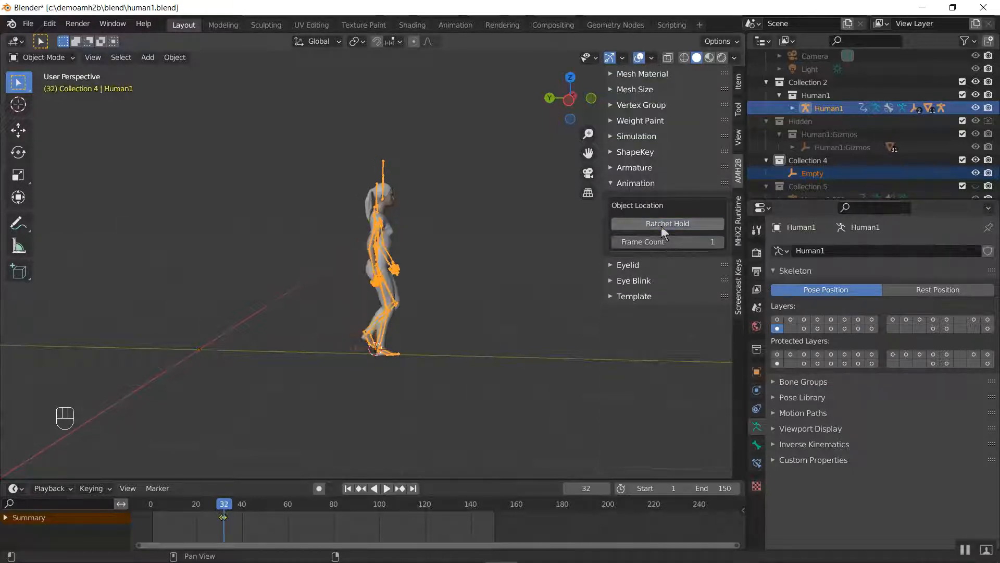
Step forward from frame 32 to about frame 70 to examine how Human1's feet move along the ground
{"action": "key", "text": "Right"}
{"action": "key", "text": "Right"}
{"action": "key", "text": "Right"}
{"action": "key", "text": "Right"}
{"action": "key", "text": "Right"}
{"action": "key", "text": "Right"}
{"action": "key", "text": "Right"}
{"action": "key", "text": "Right"}
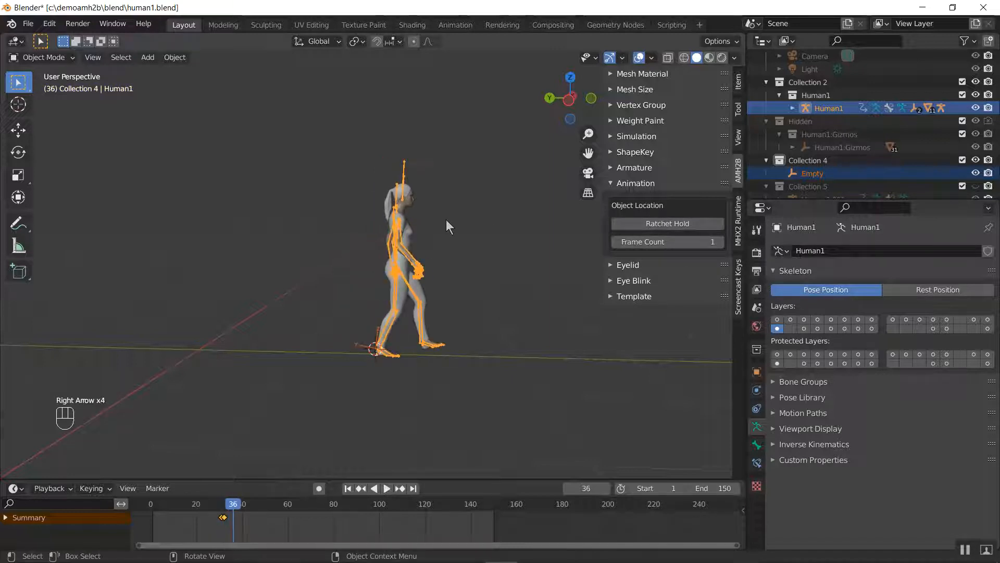
{"action": "key", "text": "Right"}
{"action": "key", "text": "Right"}
{"action": "key", "text": "Right"}
{"action": "key", "text": "Right"}
{"action": "key", "text": "Right"}
{"action": "key", "text": "Right"}
{"action": "key", "text": "Right"}
{"action": "key", "text": "Right"}
{"action": "key", "text": "Right"}
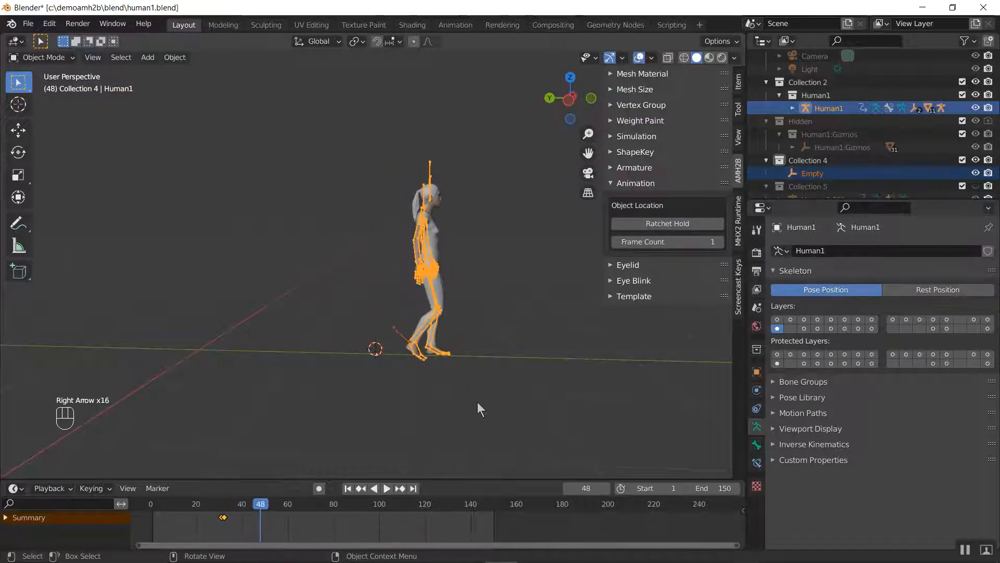
{"action": "middle_click_drag", "start_coordinate": [477, 402], "coordinate": [434, 333], "text": "shift"}
{"action": "scroll", "coordinate": [434, 341], "scroll_direction": "up", "scroll_amount": 4}
{"action": "middle_click_drag", "start_coordinate": [487, 364], "coordinate": [349, 361], "text": "shift"}
{"action": "key", "text": "Right"}
{"action": "key", "text": "Right"}
{"action": "key", "text": "Right"}
{"action": "key", "text": "Right"}
{"action": "key", "text": "Right"}
{"action": "key", "text": "Right"}
{"action": "key", "text": "Right"}
{"action": "key", "text": "Right"}
{"action": "key", "text": "Right"}
{"action": "key", "text": "Right"}
{"action": "key", "text": "Right"}
{"action": "key", "text": "Right"}
{"action": "key", "text": "Right"}
{"action": "key", "text": "Right"}
{"action": "key", "text": "Right"}
{"action": "key", "text": "Right"}
{"action": "key", "text": "Right"}
{"action": "key", "text": "Right"}
{"action": "key", "text": "Right"}
{"action": "key", "text": "Right"}
{"action": "key", "text": "Right"}
{"action": "key", "text": "Right"}
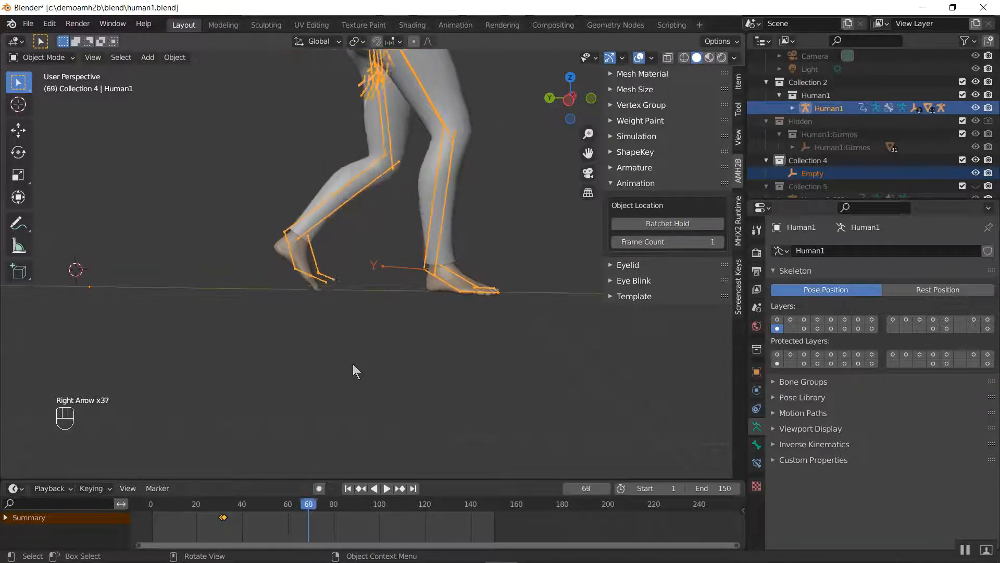
Step back and forth between the strides to find where Human1's left foot is planted, ending on frame 49
{"action": "key", "text": "Left"}
{"action": "key", "text": "Left"}
{"action": "key", "text": "Left"}
{"action": "key", "text": "Left"}
{"action": "key", "text": "Left"}
{"action": "key", "text": "Left"}
{"action": "key", "text": "Left"}
{"action": "key", "text": "Left"}
{"action": "key", "text": "Left"}
{"action": "key", "text": "Left"}
{"action": "key", "text": "Left"}
{"action": "key", "text": "Left"}
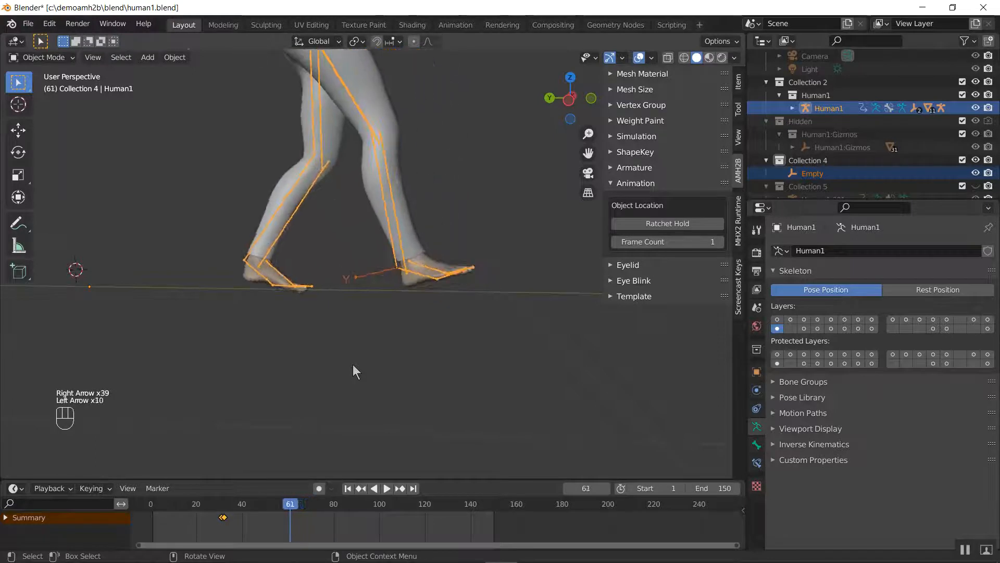
{"action": "key", "text": "Right"}
{"action": "key", "text": "Right"}
{"action": "key", "text": "Right"}
{"action": "key", "text": "Right"}
{"action": "key", "text": "Right"}
{"action": "key", "text": "Right"}
{"action": "key", "text": "Right"}
{"action": "key", "text": "Right"}
{"action": "key", "text": "Right"}
{"action": "key", "text": "Right"}
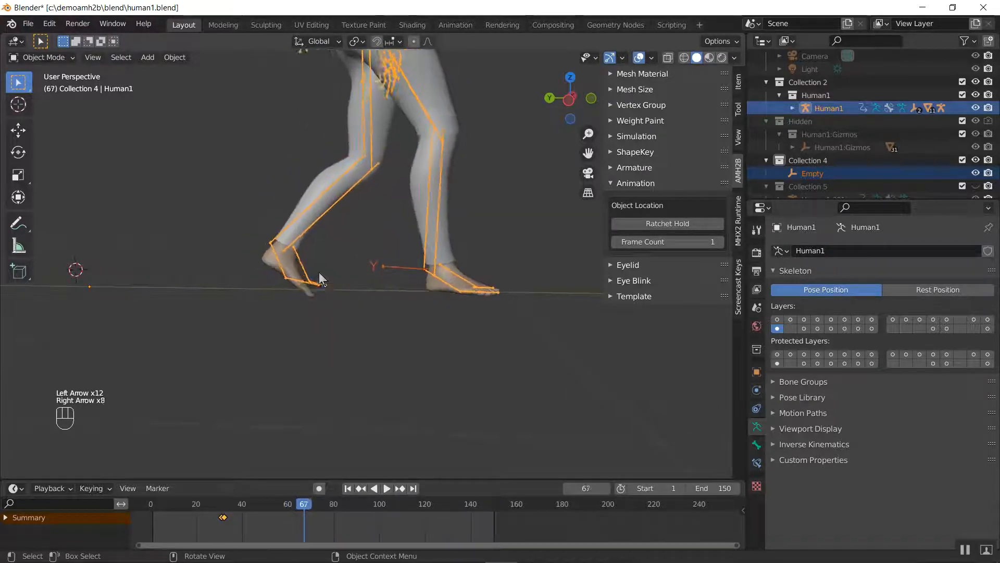
{"action": "key", "text": "Right"}
{"action": "key", "text": "Right"}
{"action": "key", "text": "Right"}
{"action": "key", "text": "Left"}
{"action": "key", "text": "Left"}
{"action": "key", "text": "Left"}
{"action": "key", "text": "Left"}
{"action": "key", "text": "Left"}
{"action": "key", "text": "Left"}
{"action": "key", "text": "Left"}
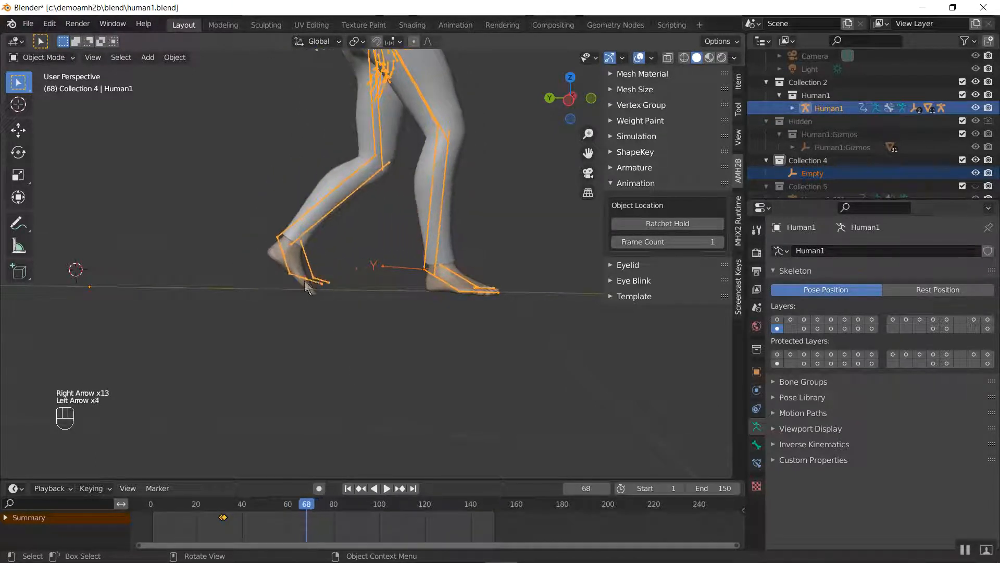
{"action": "key", "text": "Left"}
{"action": "key", "text": "Left"}
{"action": "key", "text": "Left"}
{"action": "key", "text": "Left"}
{"action": "key", "text": "Left"}
{"action": "key", "text": "Left"}
{"action": "key", "text": "Left"}
{"action": "key", "text": "Left"}
{"action": "key", "text": "Left"}
{"action": "key", "text": "Left"}
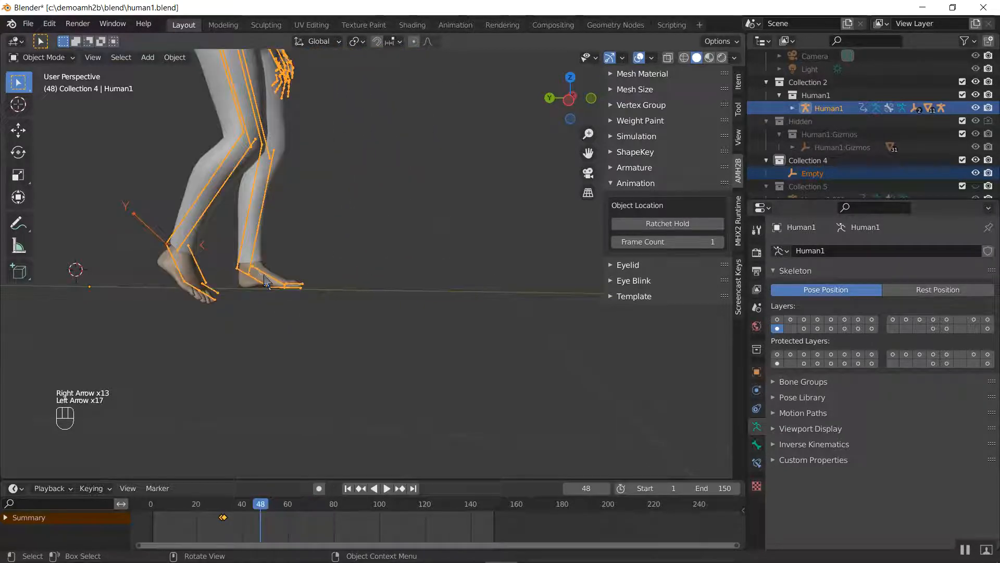
{"action": "key", "text": "Right"}
Select the Human1 armature, enter Pose Mode and select the left foot bone Streetsweep2:LeftFoot.001
{"action": "left_click", "coordinate": [251, 280]}
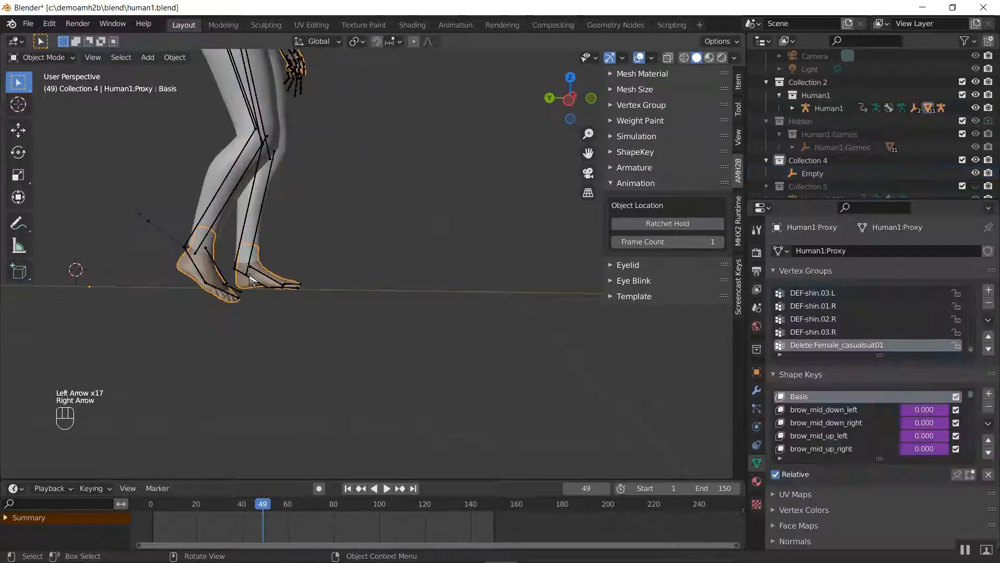
{"action": "left_click", "coordinate": [251, 280]}
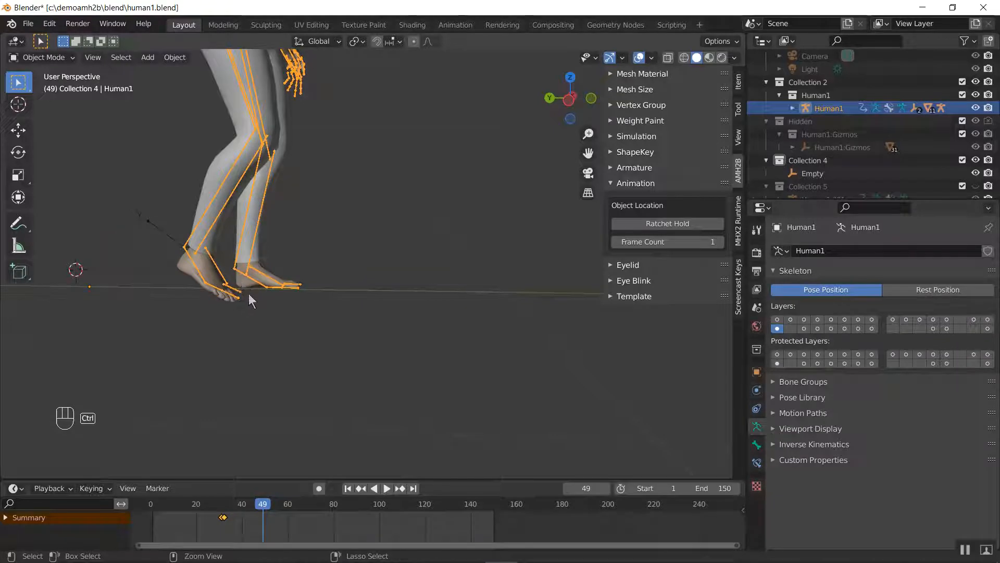
{"action": "key", "text": "ctrl+Tab"}
{"action": "middle_click_drag", "start_coordinate": [306, 292], "coordinate": [332, 319]}
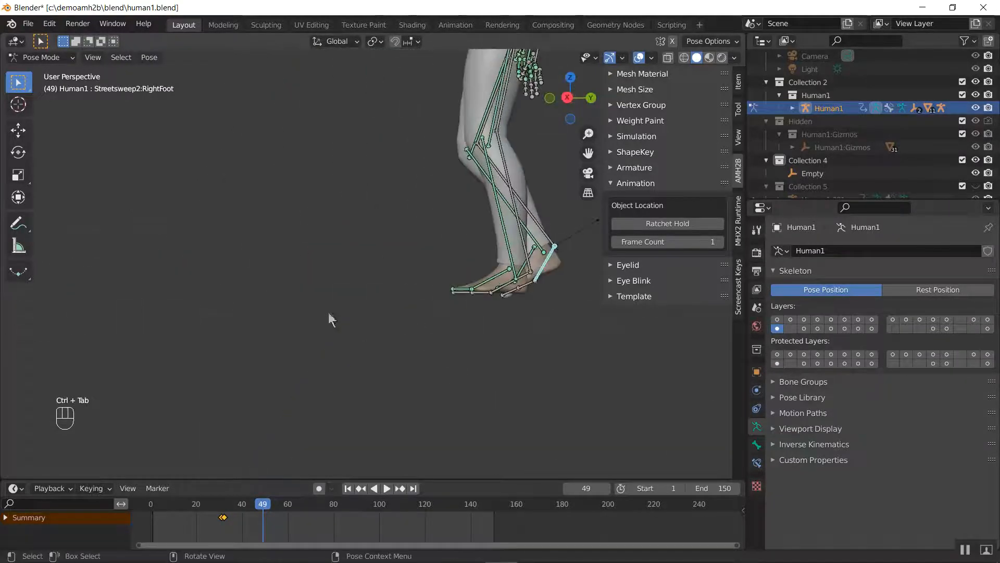
{"action": "left_click", "coordinate": [493, 284]}
{"action": "key", "text": "KP_Decimal"}
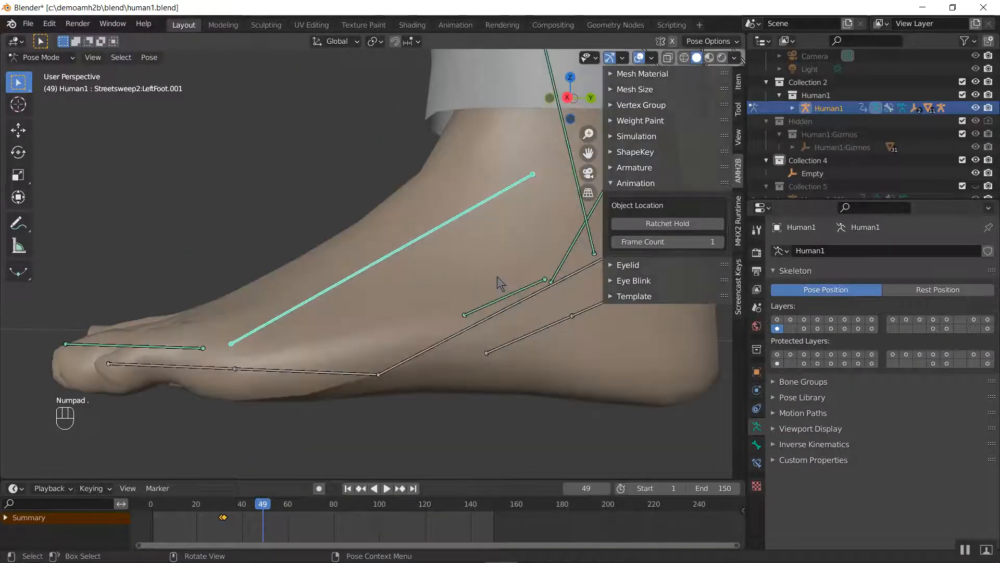
Snap the 3D cursor to the selected left foot bone and return Human1 to Object Mode
{"action": "middle_click_drag", "start_coordinate": [487, 272], "coordinate": [398, 256]}
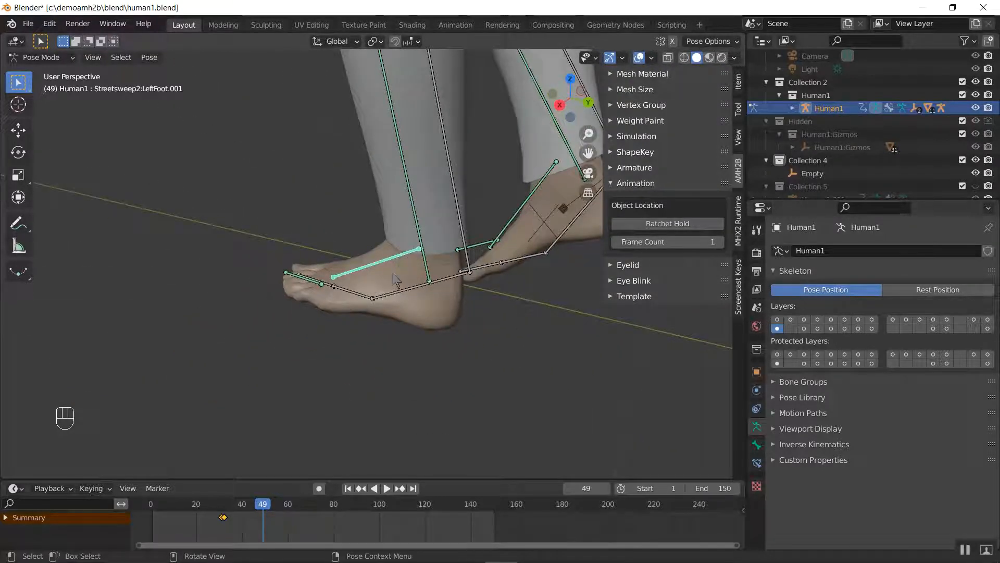
{"action": "key", "text": "shift+s"}
{"action": "left_click", "coordinate": [389, 336]}
{"action": "key", "text": "ctrl+Tab"}
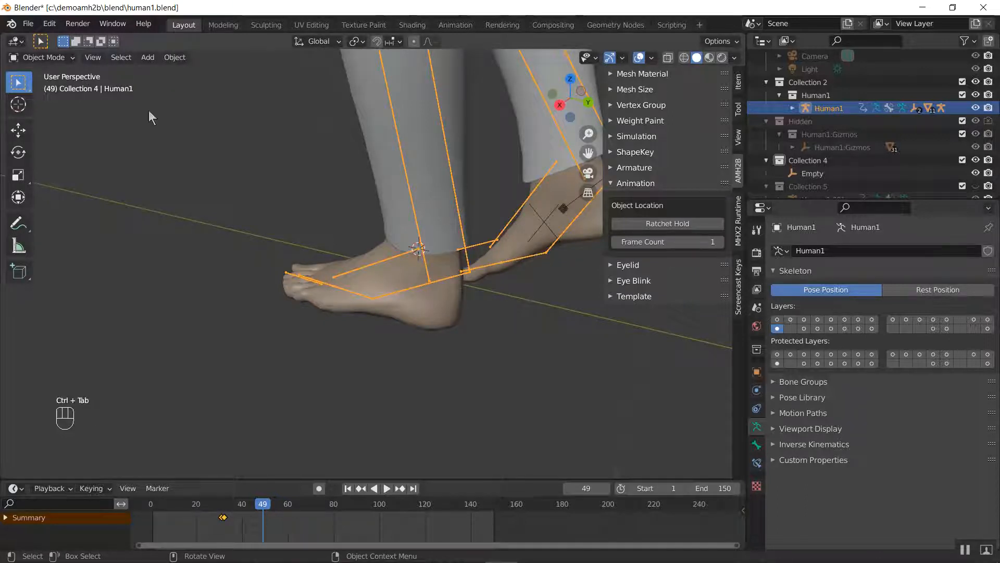
Add an Arrows empty at the 3D cursor, scale it down to about 0.13 m and apply its scale
{"action": "left_click", "coordinate": [148, 57]}
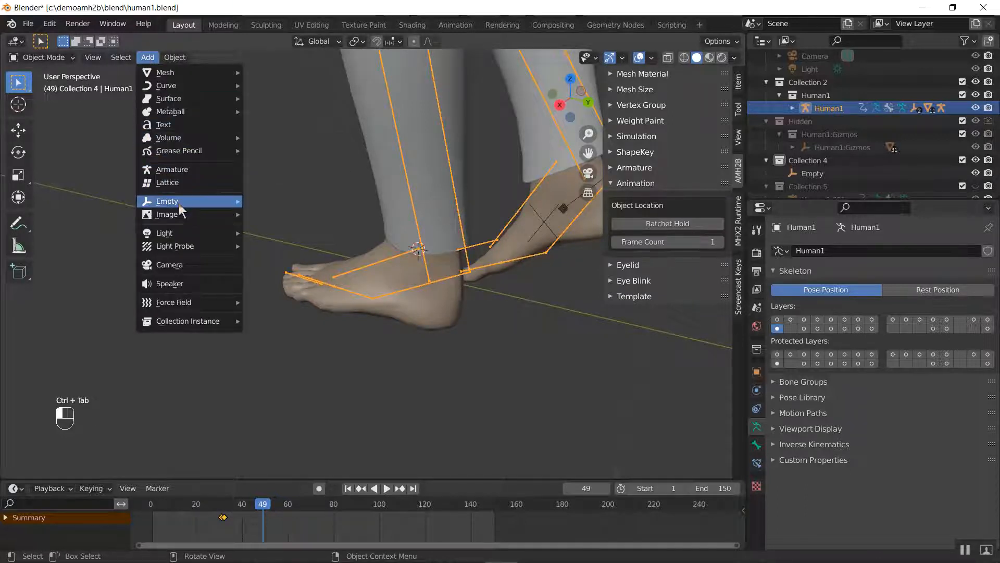
{"action": "mouse_move", "coordinate": [179, 203]}
{"action": "left_click", "coordinate": [267, 214]}
{"action": "key", "text": "s"}
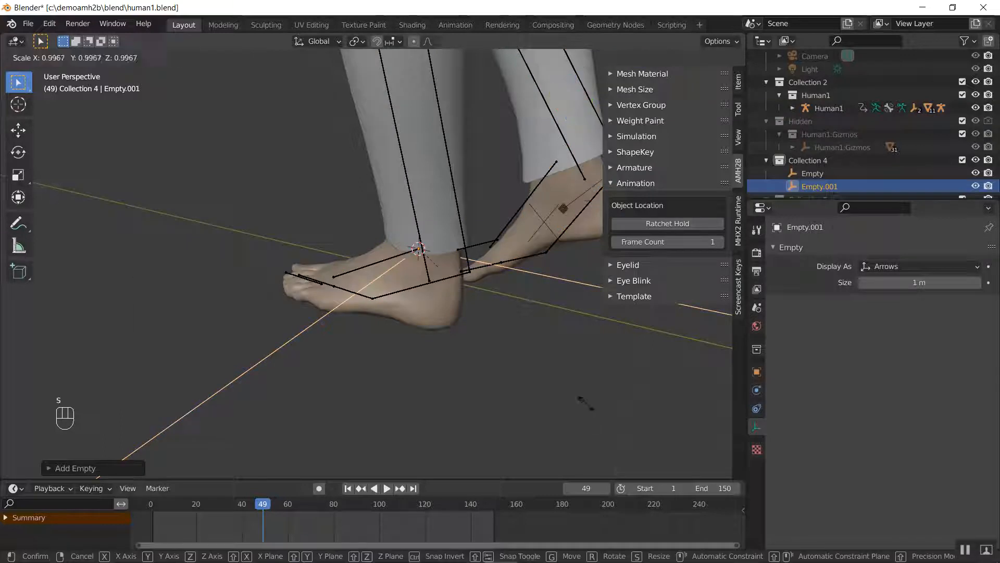
{"action": "left_click", "coordinate": [504, 378]}
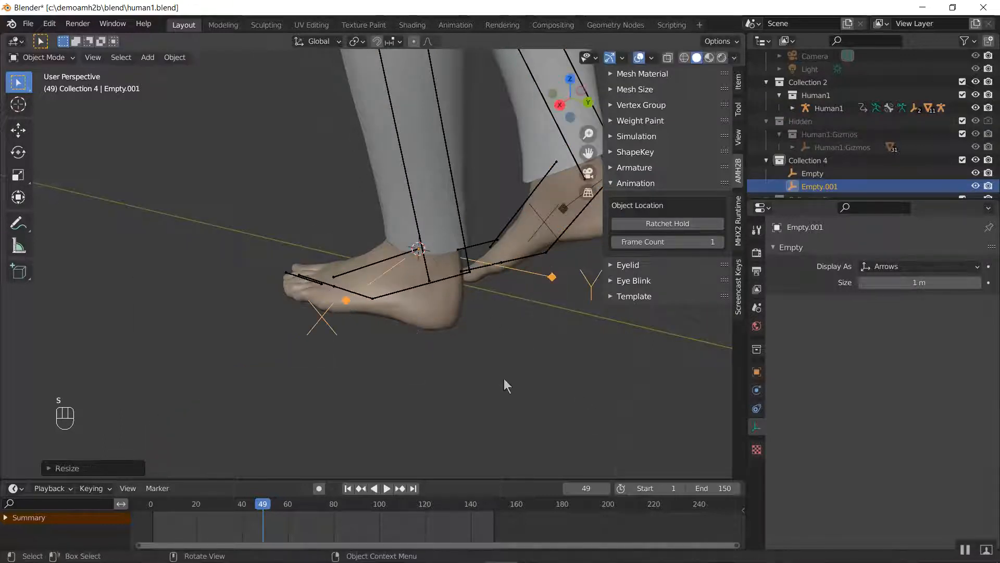
{"action": "key", "text": "ctrl+a"}
{"action": "left_click", "coordinate": [521, 405]}
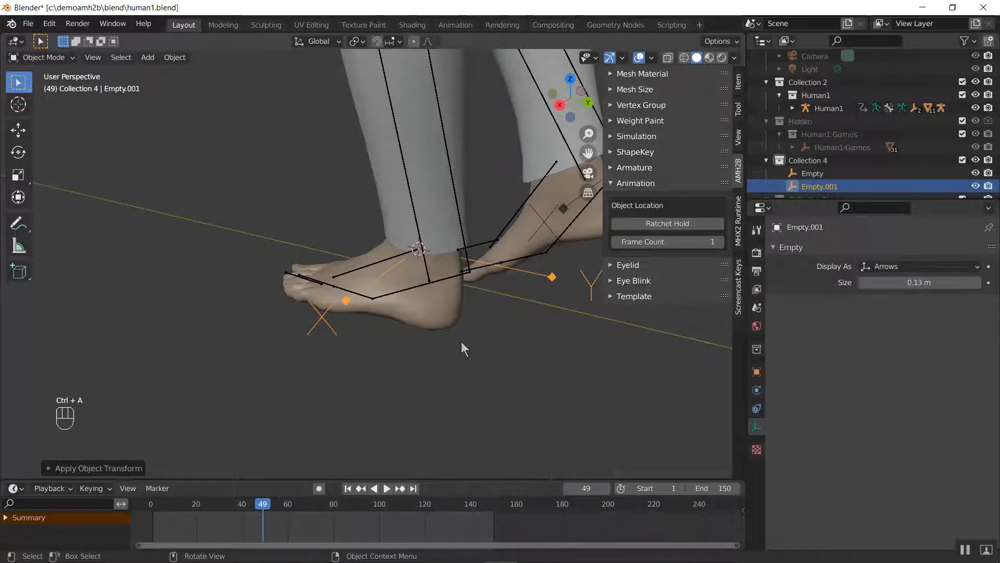
Add the Human1 armature to the selection and parent the new empty to its LeftFoot.001 bone, ending in Object Mode
{"action": "left_click", "coordinate": [467, 266], "text": "shift"}
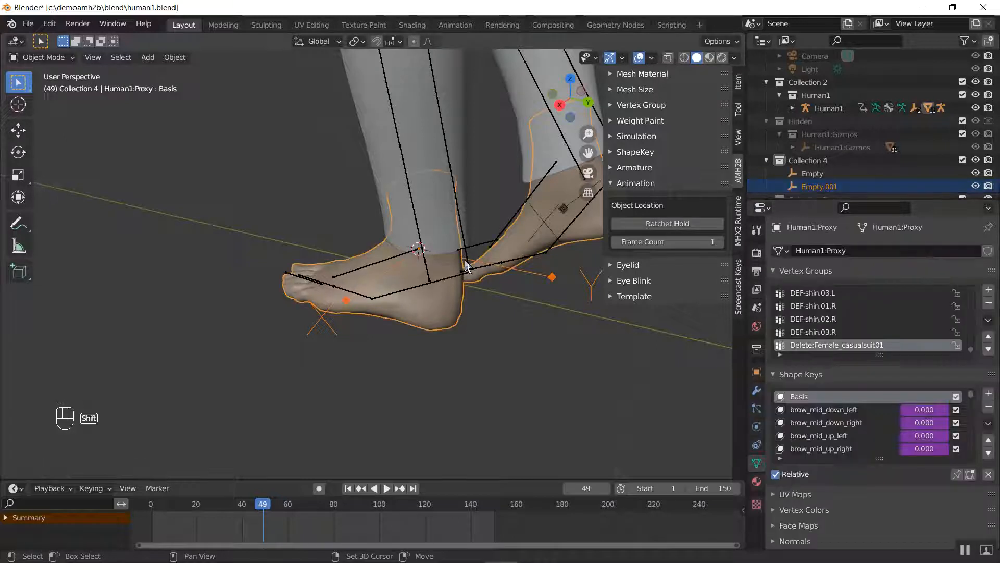
{"action": "key", "text": "ctrl+z"}
{"action": "left_click", "coordinate": [467, 260], "text": "shift"}
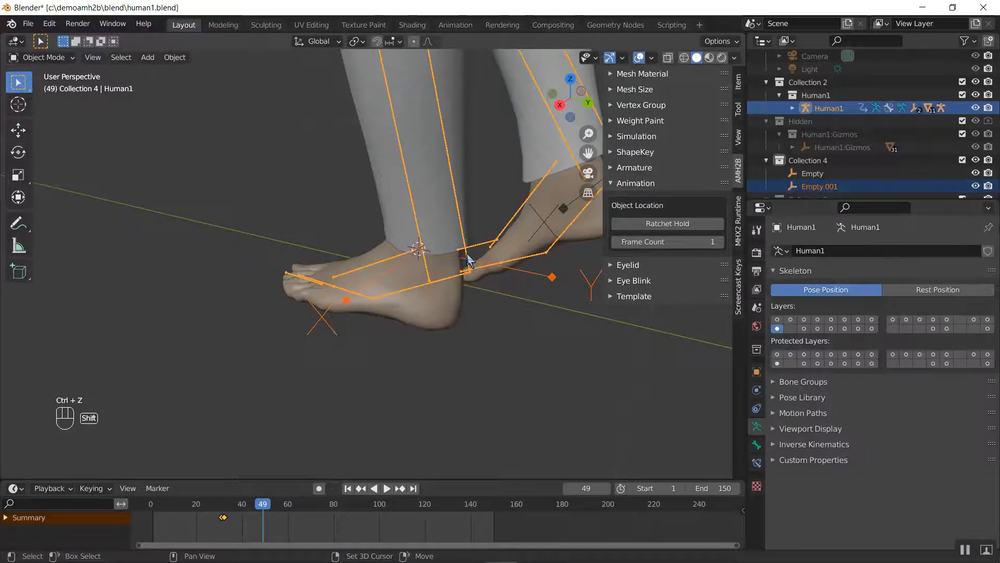
{"action": "key", "text": "ctrl+Tab"}
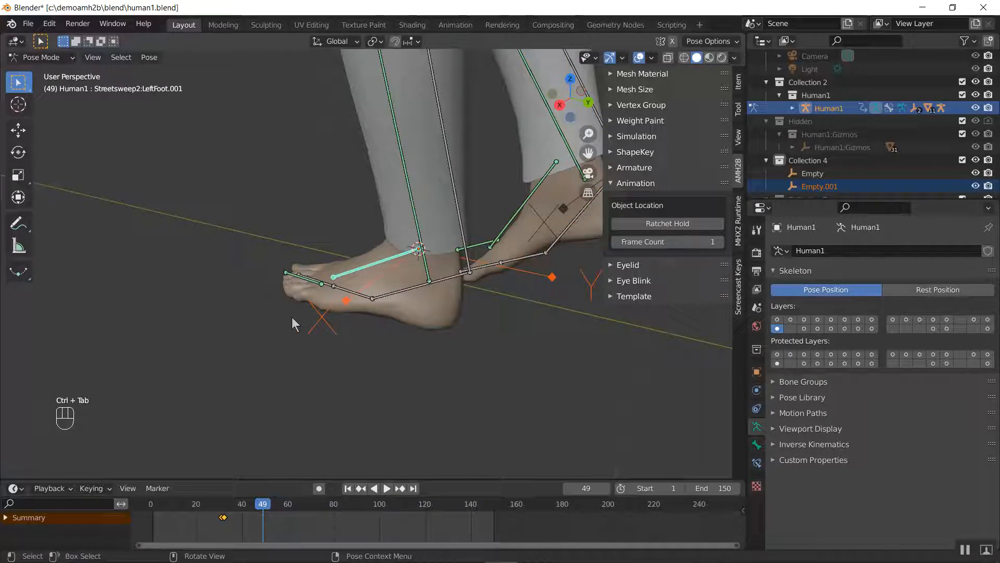
{"action": "key", "text": "ctrl+p"}
{"action": "left_click", "coordinate": [262, 317]}
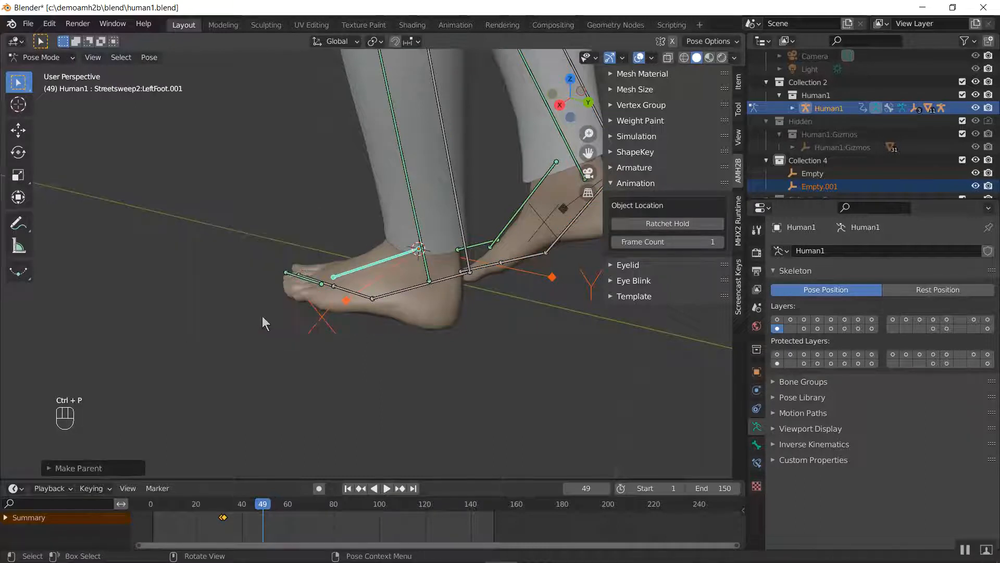
{"action": "key", "text": "ctrl+Tab"}
Step between frames 44 and 49 to check that the new empty follows Human1's left foot
{"action": "scroll", "coordinate": [324, 266], "scroll_direction": "down", "scroll_amount": 2}
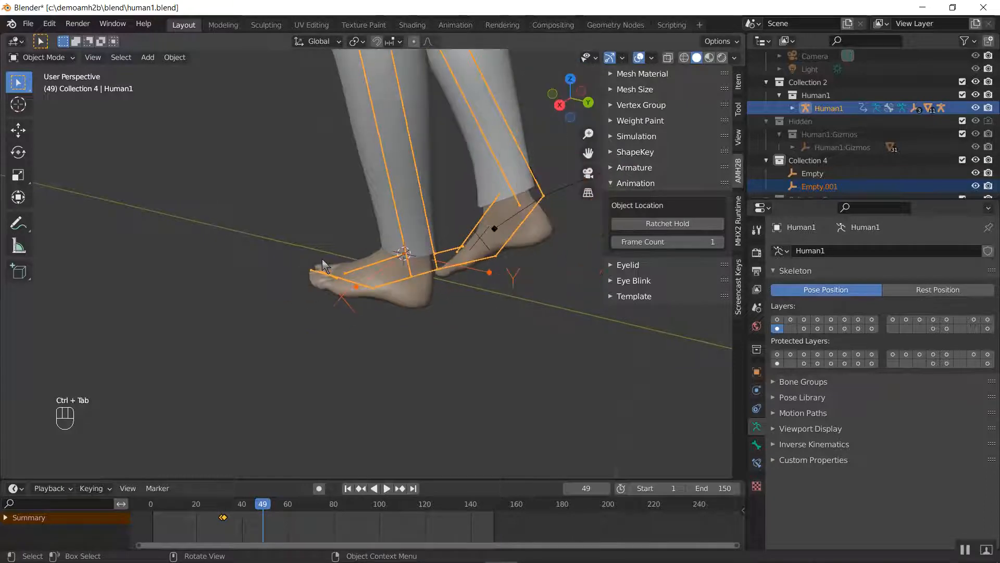
{"action": "key", "text": "Left"}
{"action": "key", "text": "Left"}
{"action": "key", "text": "Left"}
{"action": "key", "text": "Left"}
{"action": "key", "text": "Left"}
{"action": "key", "text": "Right"}
{"action": "key", "text": "Right"}
{"action": "key", "text": "Right"}
{"action": "key", "text": "Right"}
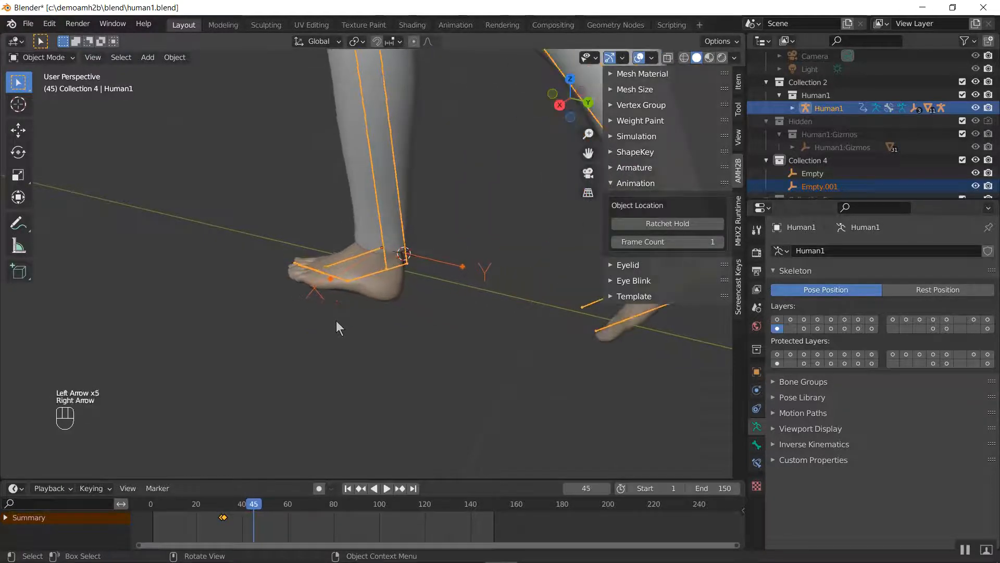
{"action": "key", "text": "Left"}
{"action": "key", "text": "Left"}
{"action": "key", "text": "Left"}
{"action": "key", "text": "Left"}
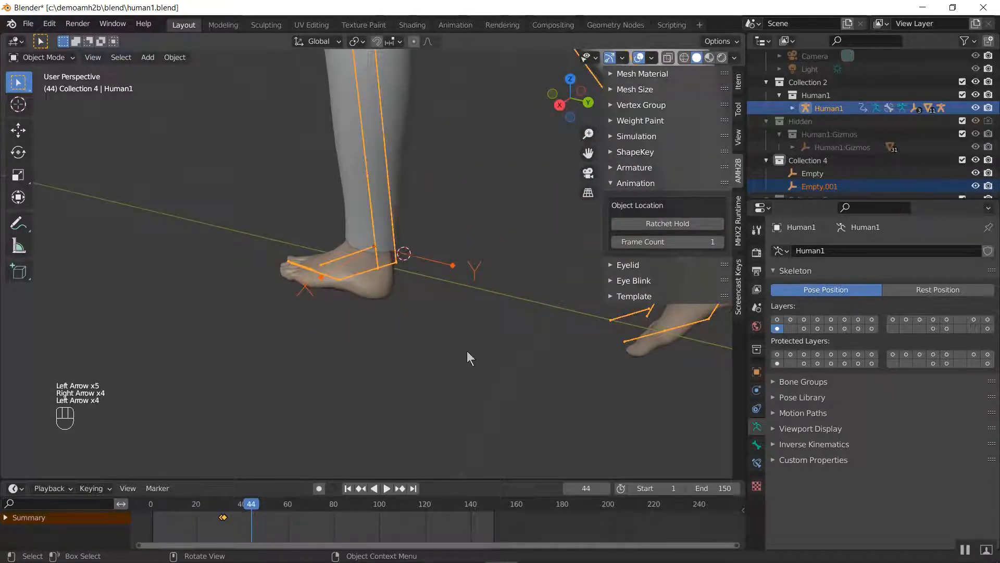
Look at Human1's feet in right orthographic view and go to frame 32, at the existing location keyframes
{"action": "middle_click_drag", "start_coordinate": [467, 351], "coordinate": [231, 355]}
{"action": "key", "text": "KP_3"}
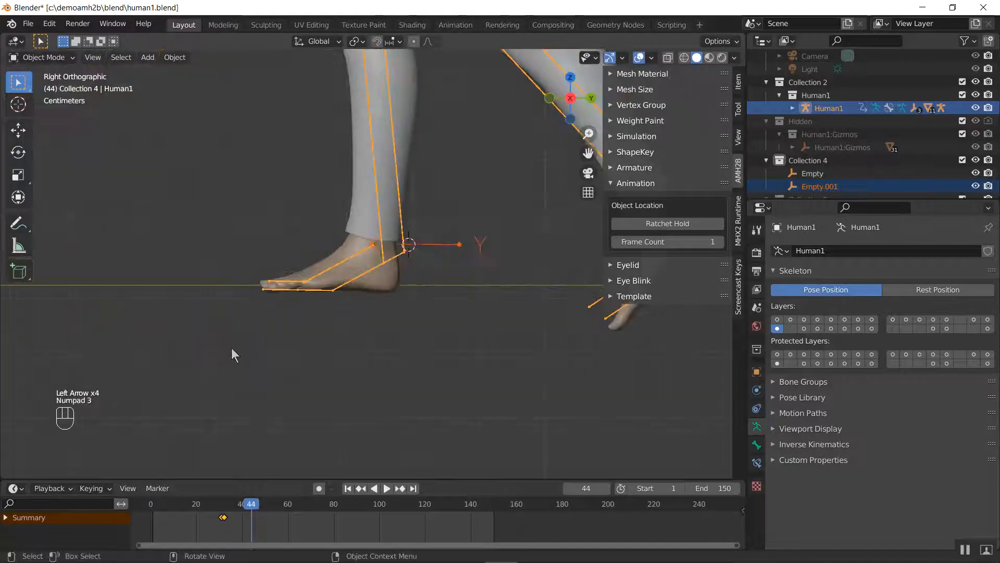
{"action": "scroll", "coordinate": [233, 348], "scroll_direction": "down", "scroll_amount": 6}
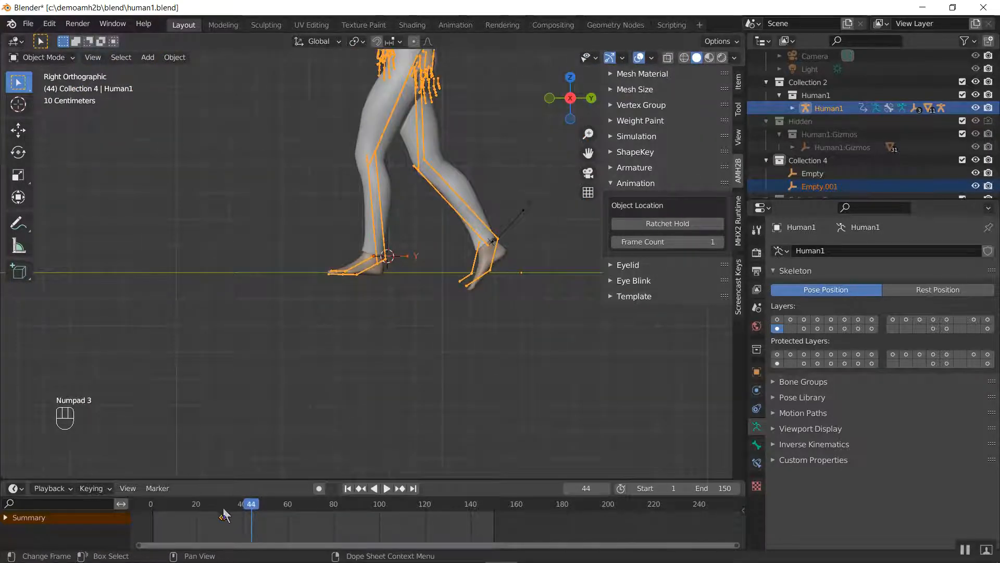
{"action": "left_click_drag", "start_coordinate": [224, 515], "coordinate": [218, 515]}
{"action": "key", "text": "Right"}
{"action": "key", "text": "Right"}
{"action": "key", "text": "Right"}
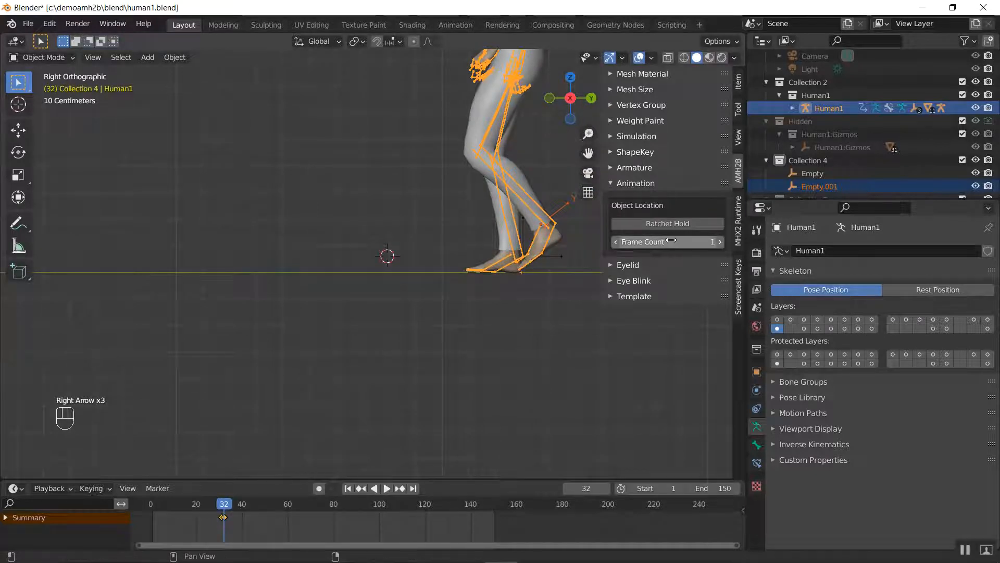
Try Ratchet Hold on Human1 and Empty.001 from frame 32 with a frame count of 30, and undo it
{"action": "left_click", "coordinate": [671, 242]}
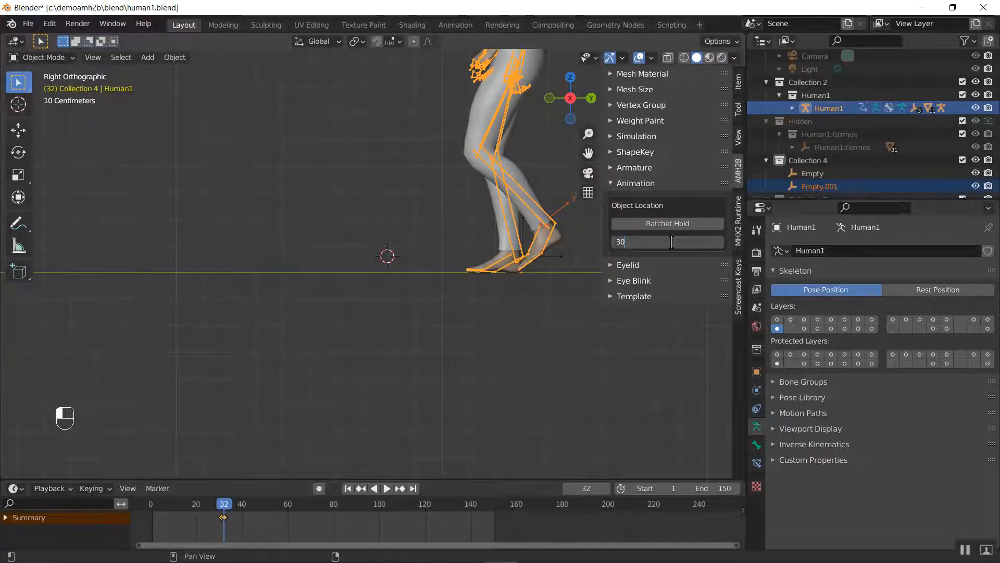
{"action": "key", "text": "Return"}
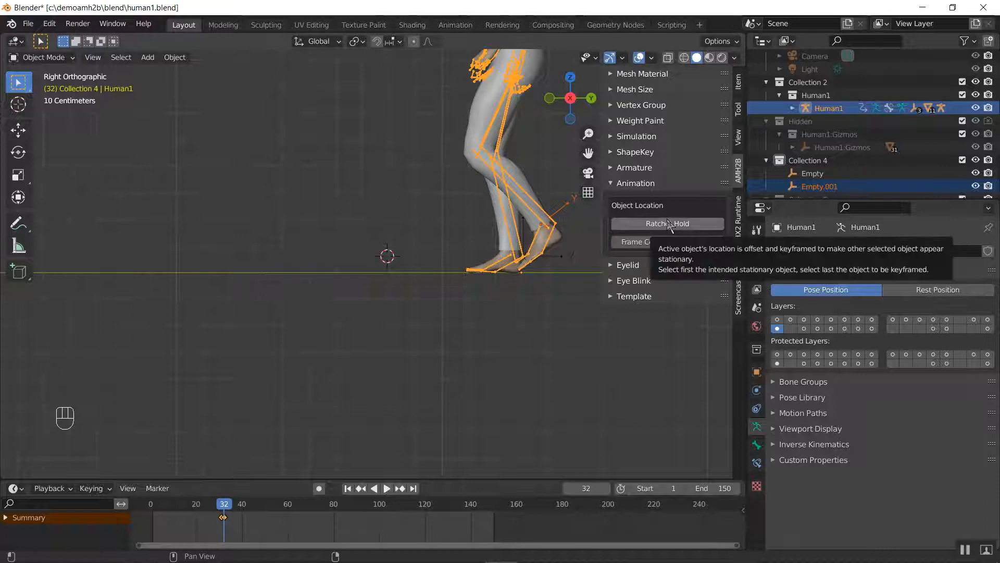
{"action": "left_click", "coordinate": [669, 224]}
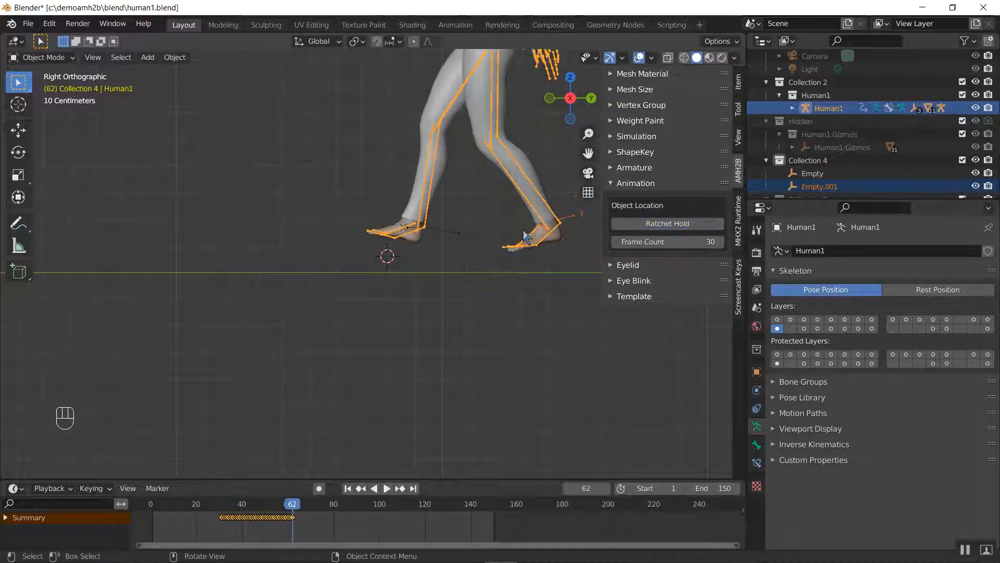
{"action": "key", "text": "ctrl+z"}
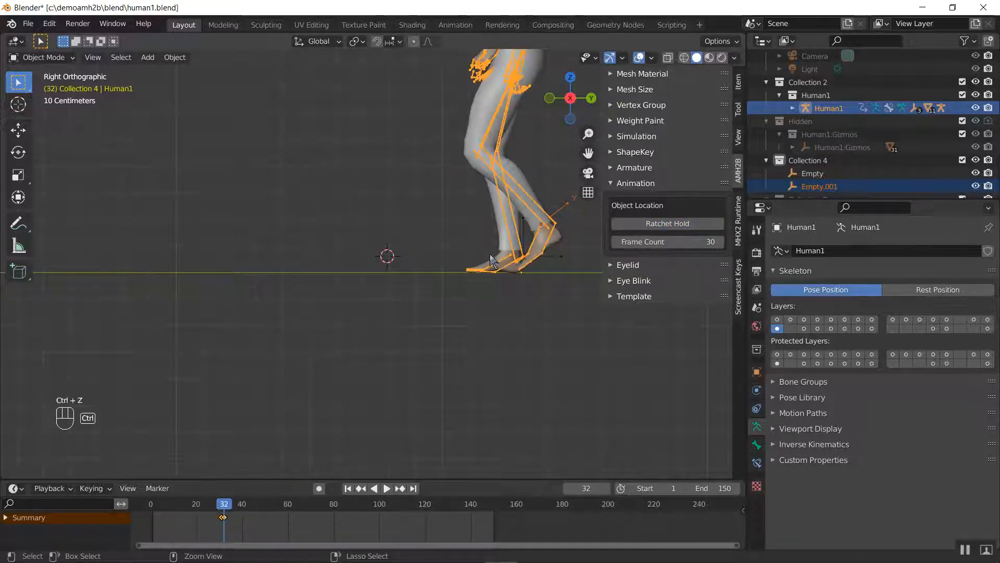
Set the frame count to 1, try Ratchet Hold on Human1 and Empty.001 at frame 32, and undo it
{"action": "left_click", "coordinate": [651, 243]}
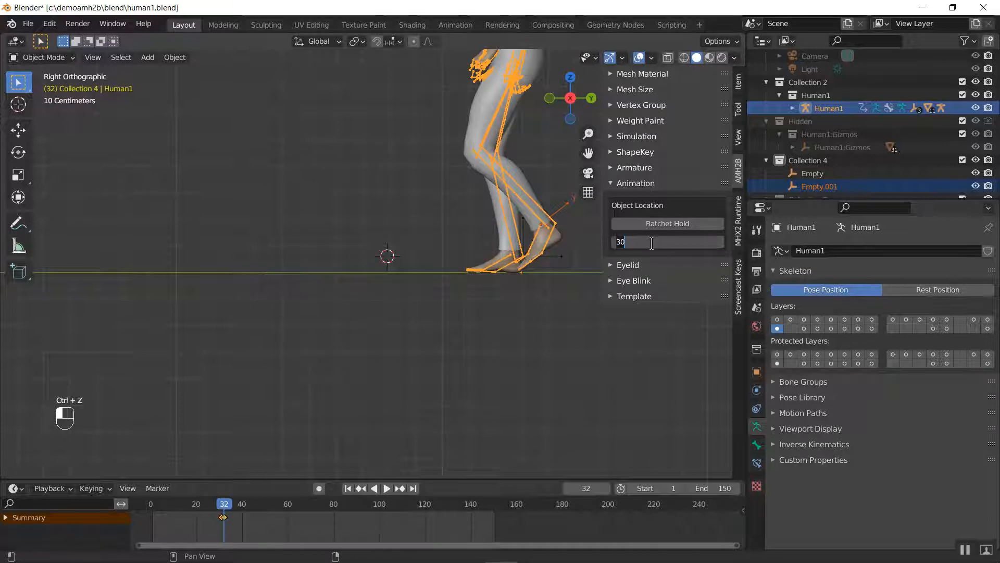
{"action": "type", "text": "1"}
{"action": "key", "text": "Return"}
{"action": "left_click", "coordinate": [673, 224]}
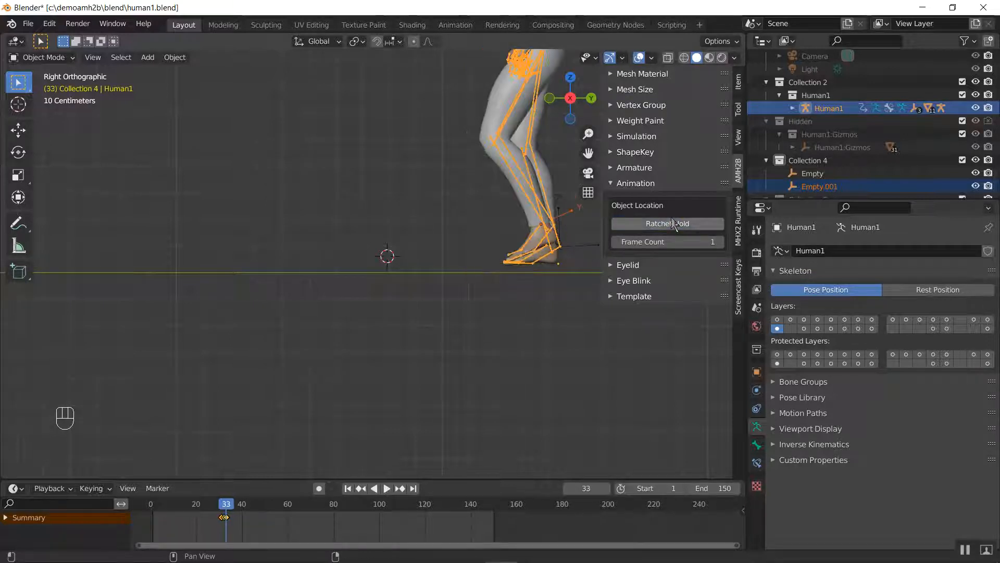
{"action": "key", "text": "ctrl+z"}
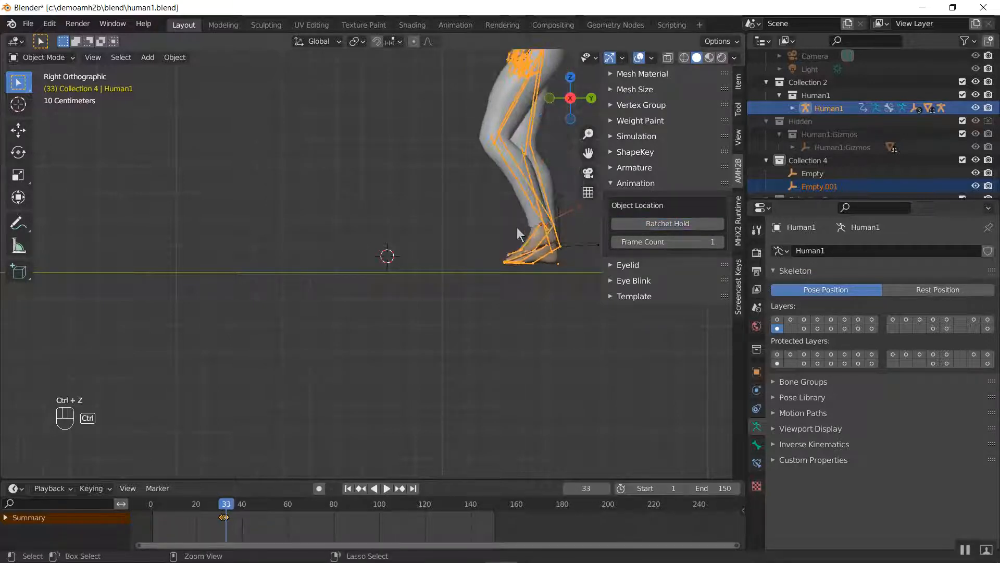
{"action": "key", "text": "ctrl+z"}
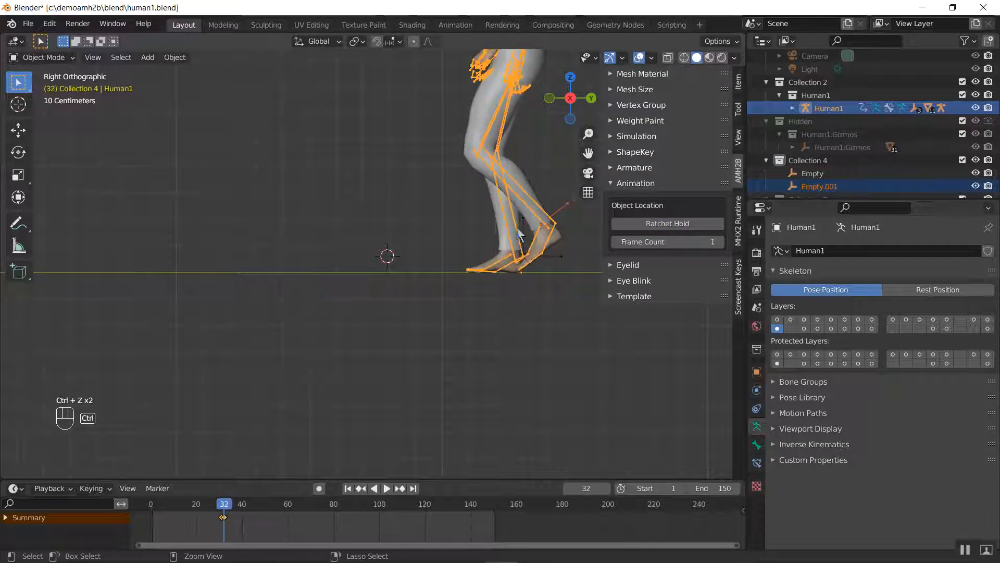
Apply Ratchet Hold repeatedly to Human1 with the foot empty named Empty, frame by frame from frame 32 to frame 40
{"action": "left_click", "coordinate": [561, 261]}
{"action": "left_click", "coordinate": [514, 251], "text": "shift"}
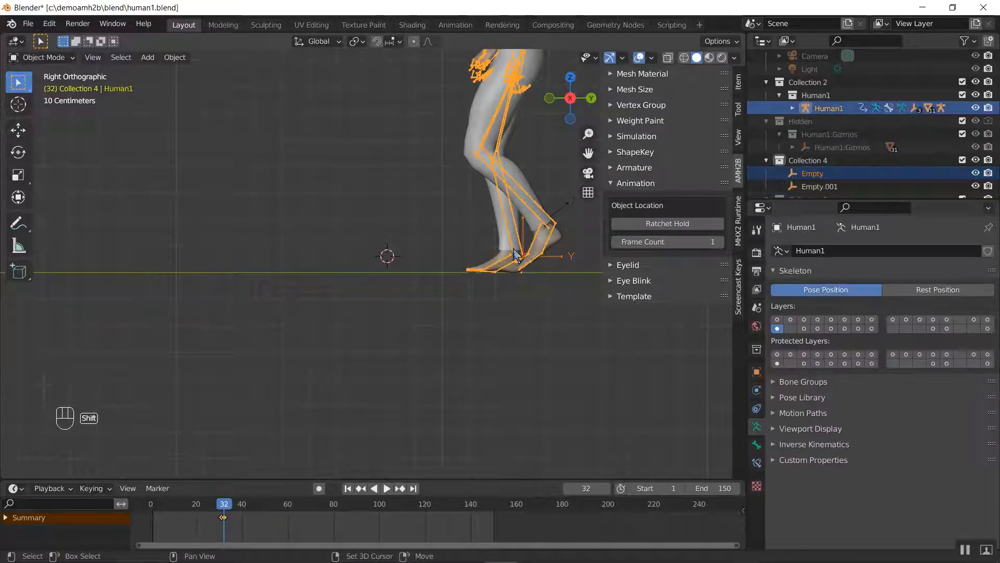
{"action": "middle_click_drag", "start_coordinate": [510, 296], "coordinate": [362, 286]}
{"action": "key", "text": "KP_1"}
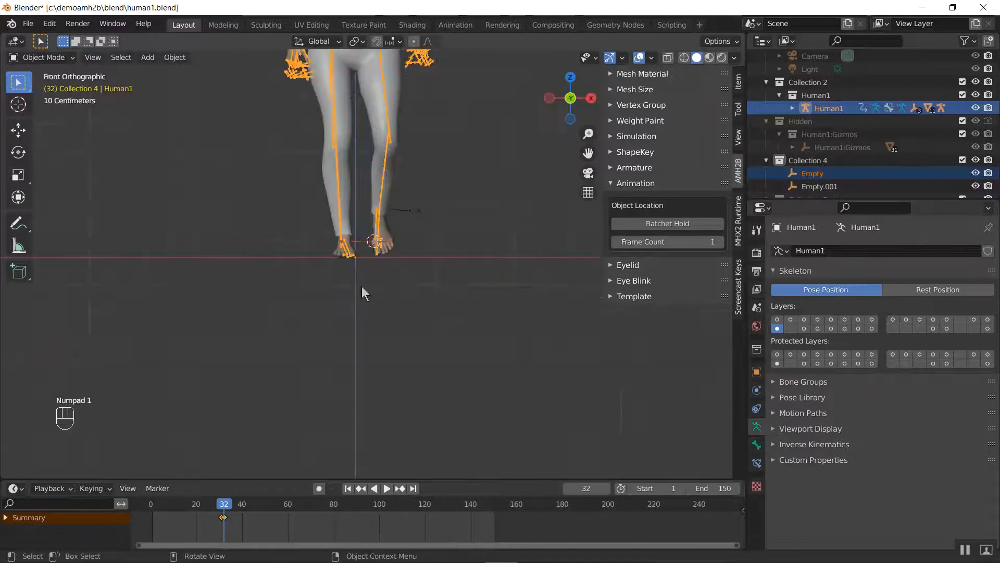
{"action": "key", "text": "KP_3"}
{"action": "scroll", "coordinate": [434, 288], "scroll_direction": "up", "scroll_amount": 3}
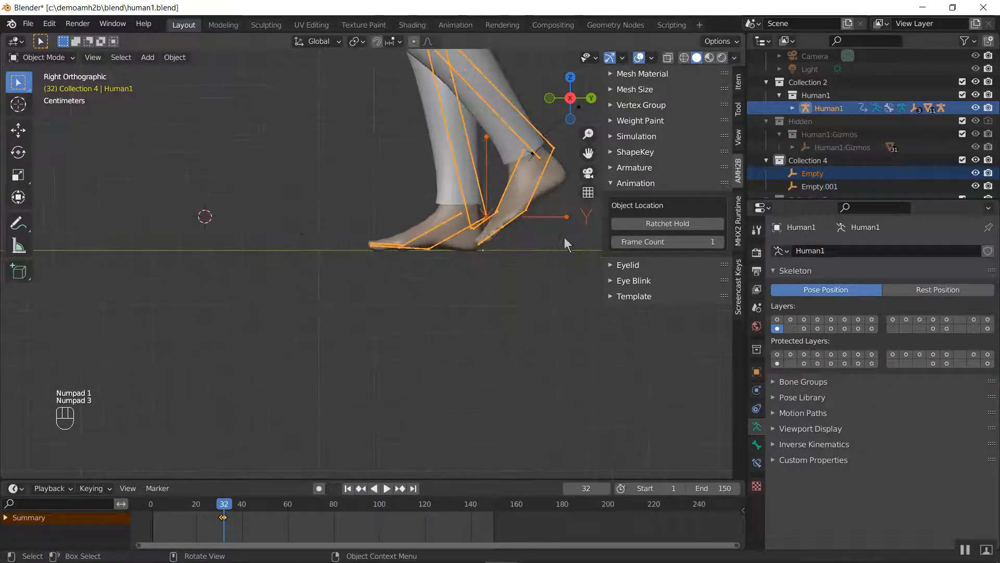
{"action": "left_click", "coordinate": [658, 225]}
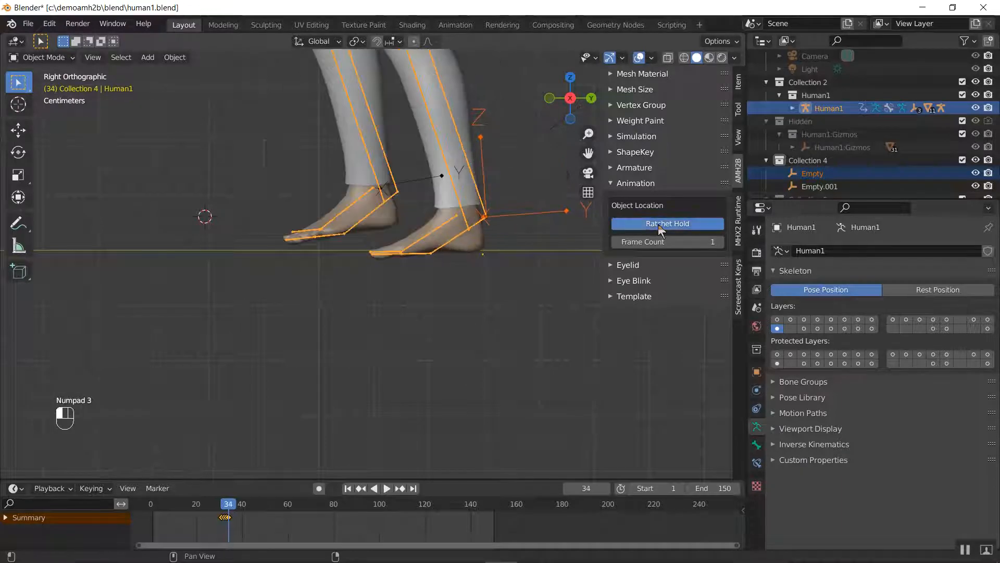
{"action": "left_click", "coordinate": [658, 223]}
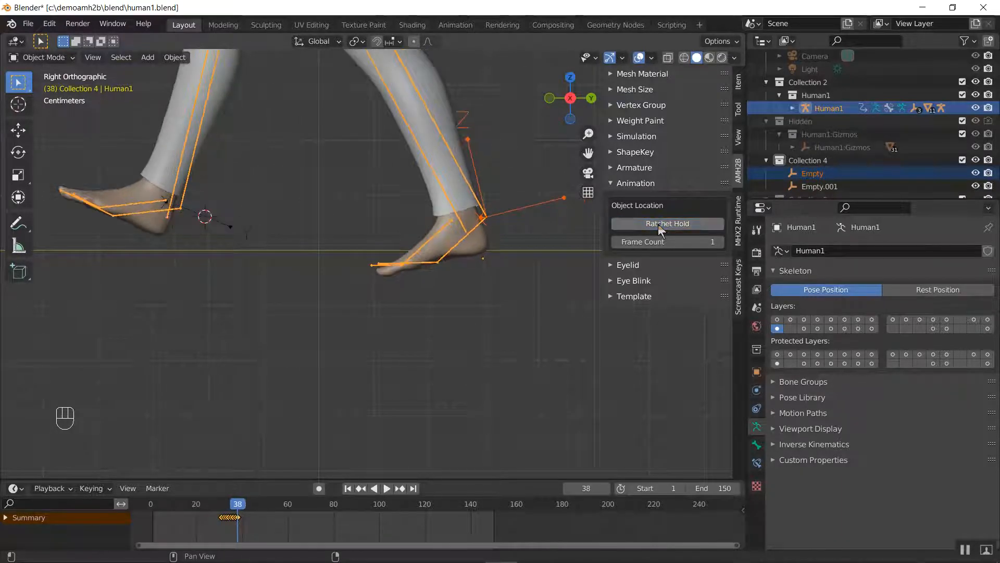
{"action": "left_click", "coordinate": [657, 224]}
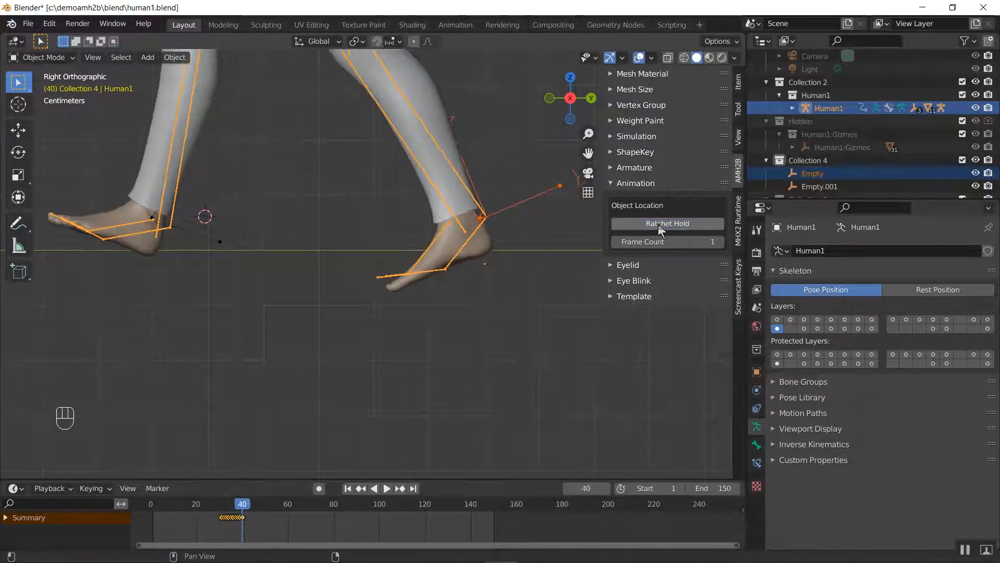
Select Empty.001 with Human1 and apply Ratchet Hold repeatedly from frame 40 to frame 62
{"action": "left_click", "coordinate": [226, 241]}
{"action": "left_click", "coordinate": [165, 229], "text": "shift"}
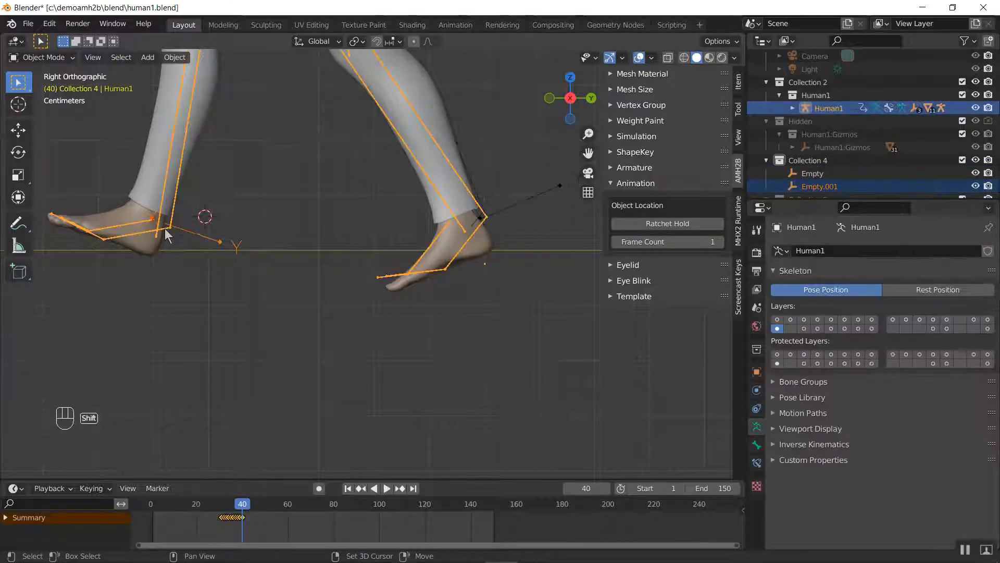
{"action": "middle_click_drag", "start_coordinate": [165, 234], "coordinate": [415, 348], "text": "shift"}
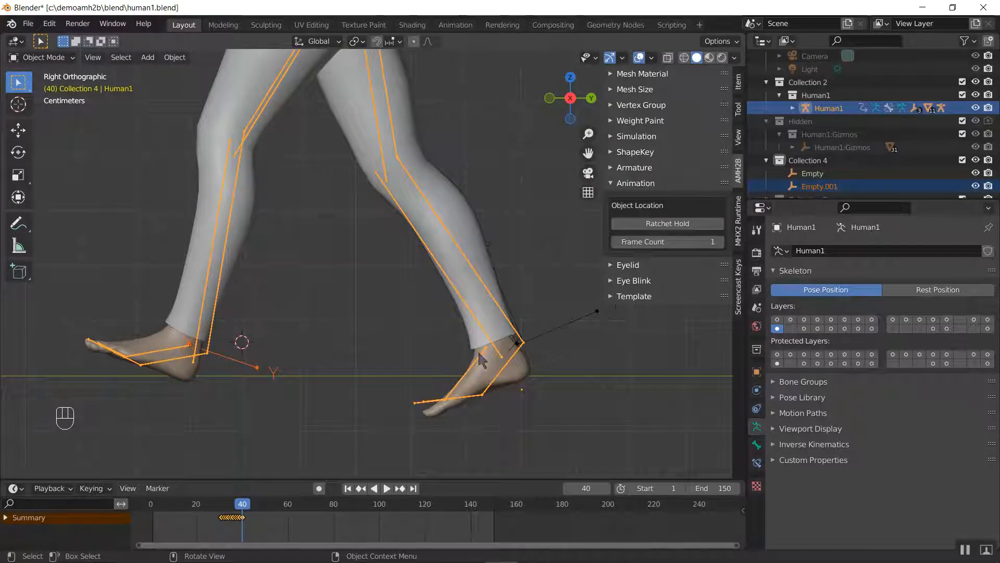
{"action": "left_click", "coordinate": [659, 227]}
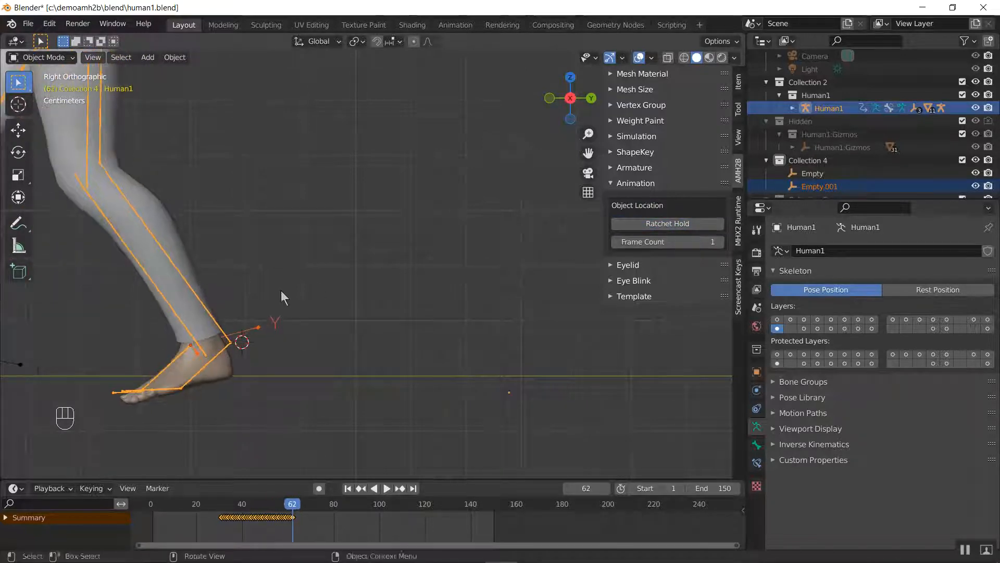
Show the NLA strips around frame 62 in an enlarged Nonlinear Animation editor and extend the Empty.001 Ratchet Hold to frame 64
{"action": "middle_click_drag", "start_coordinate": [281, 290], "coordinate": [526, 238], "text": "shift"}
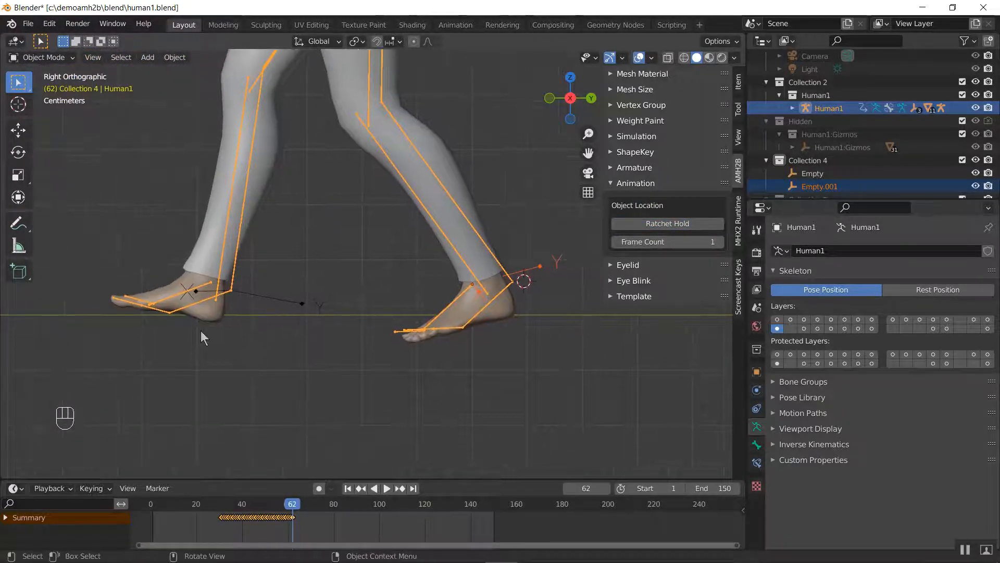
{"action": "left_click", "coordinate": [14, 488]}
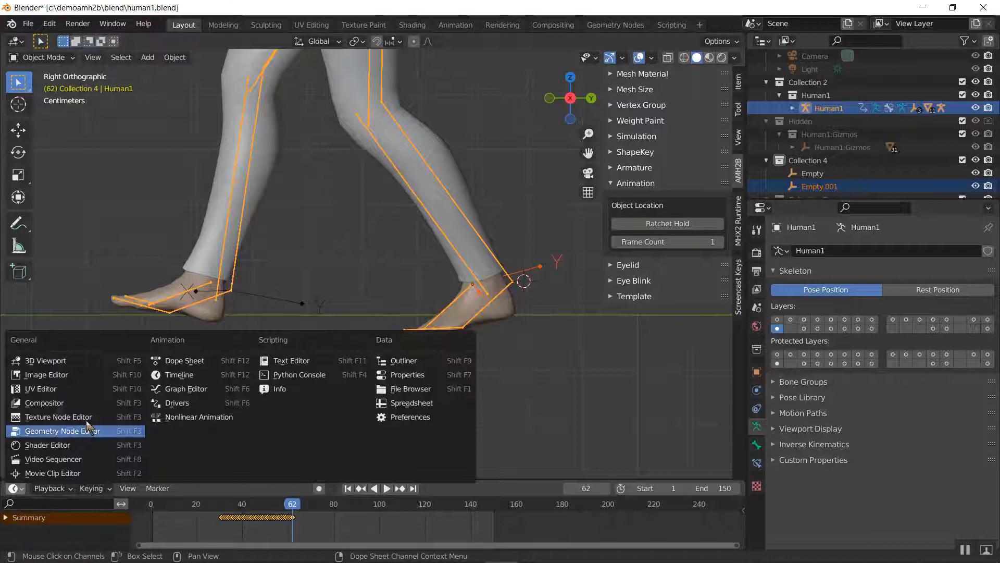
{"action": "left_click", "coordinate": [160, 418]}
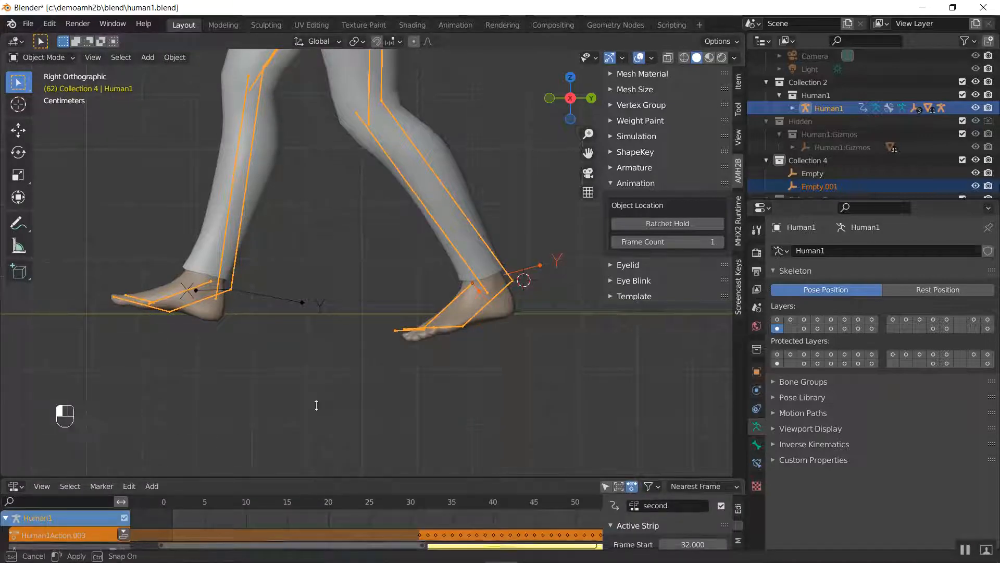
{"action": "left_click_drag", "start_coordinate": [308, 479], "coordinate": [324, 356]}
{"action": "middle_click_drag", "start_coordinate": [437, 468], "coordinate": [104, 469]}
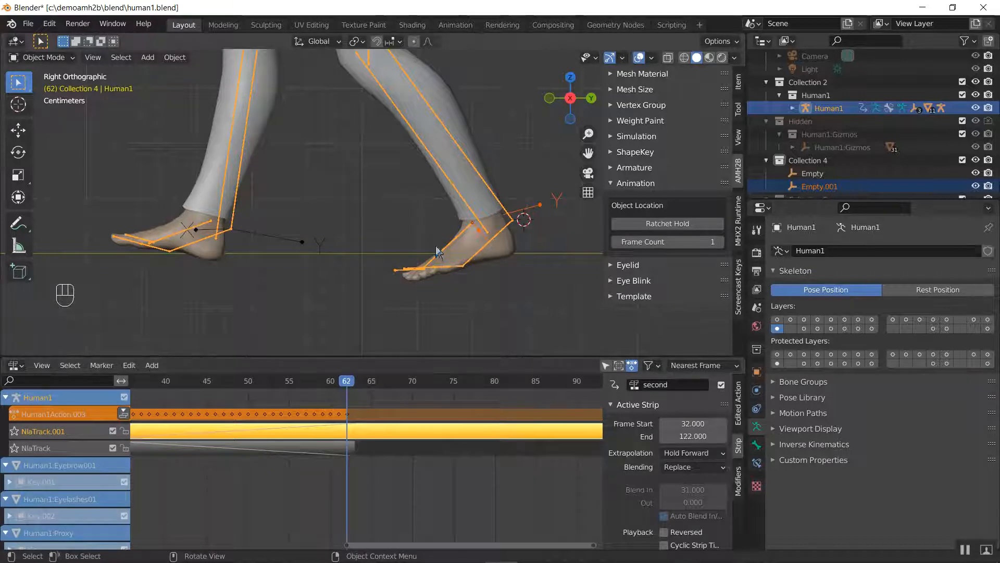
{"action": "left_click", "coordinate": [651, 224]}
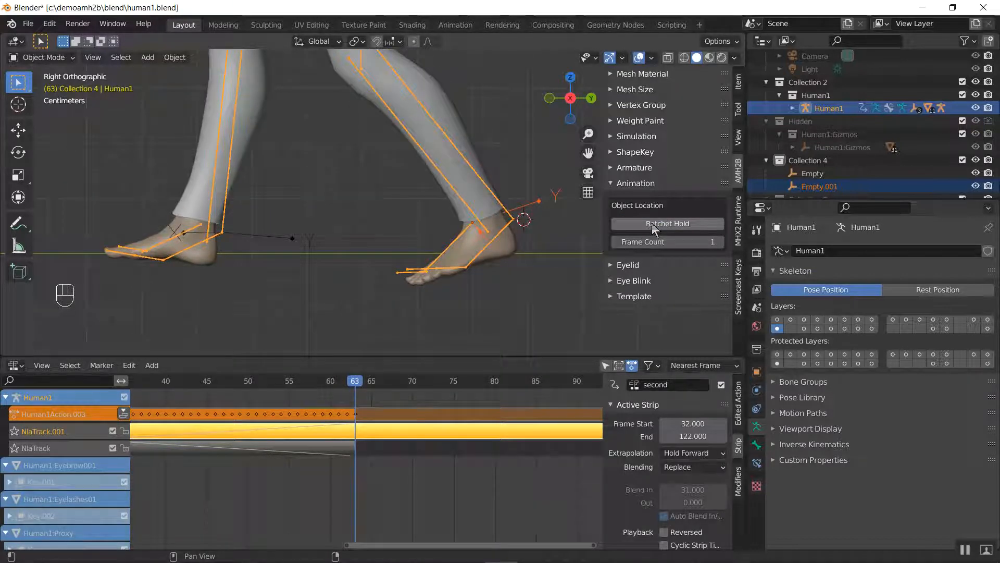
{"action": "left_click", "coordinate": [652, 223]}
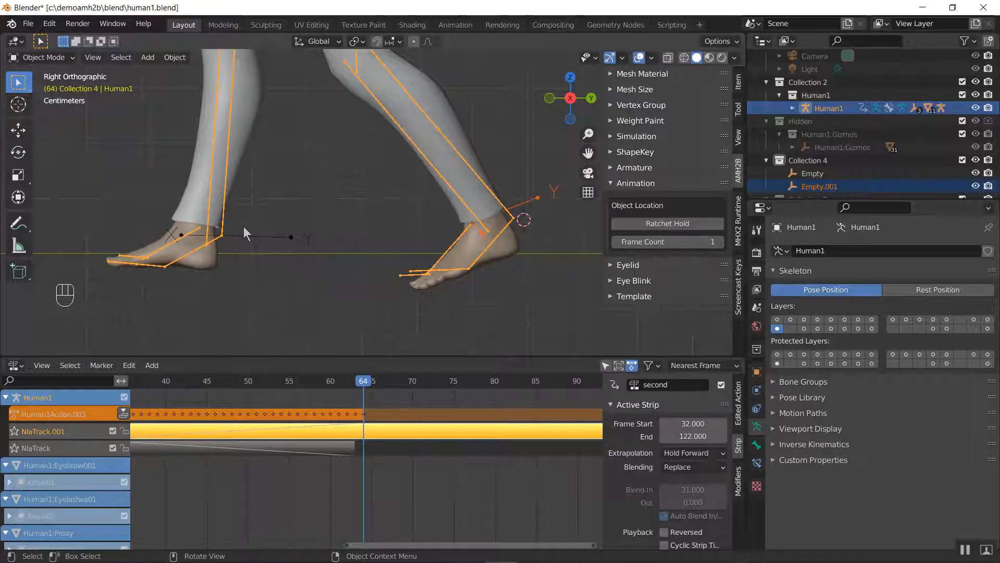
Select only Human1, set its Z location to 0 m and clear the keyframes of the Z location channel
{"action": "left_click", "coordinate": [223, 245]}
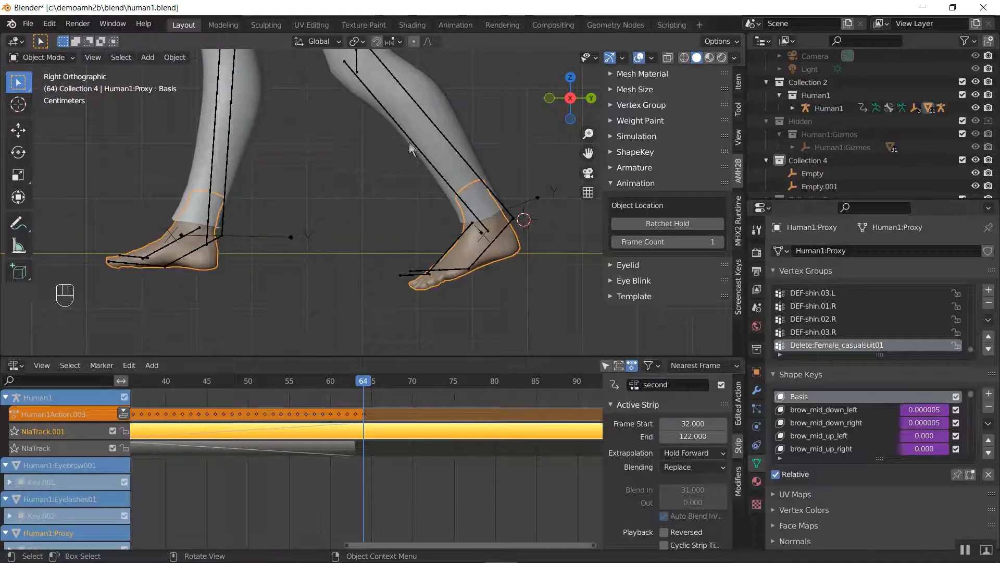
{"action": "left_click", "coordinate": [394, 83]}
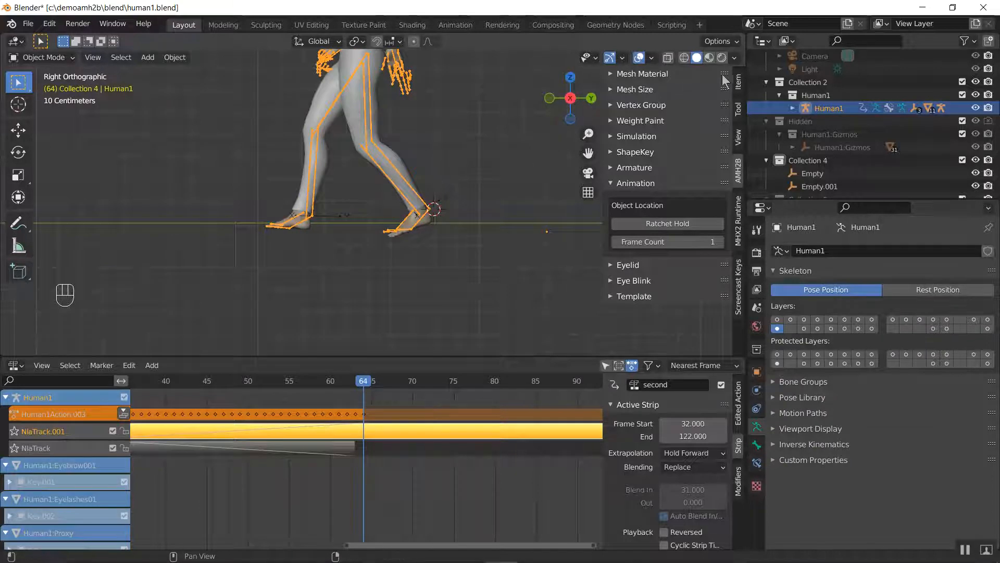
{"action": "left_click", "coordinate": [737, 82]}
{"action": "left_click", "coordinate": [669, 133]}
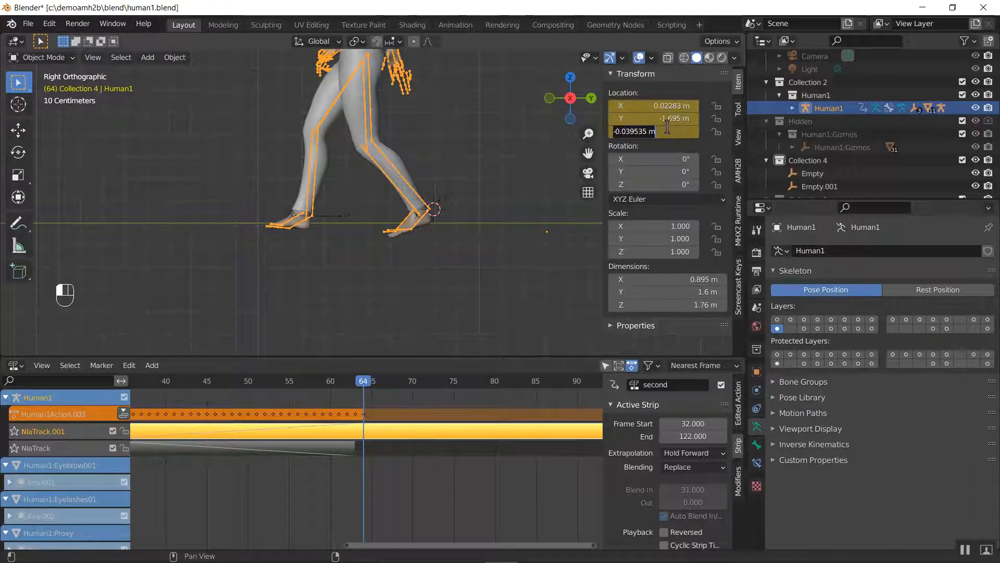
{"action": "key", "text": "Return"}
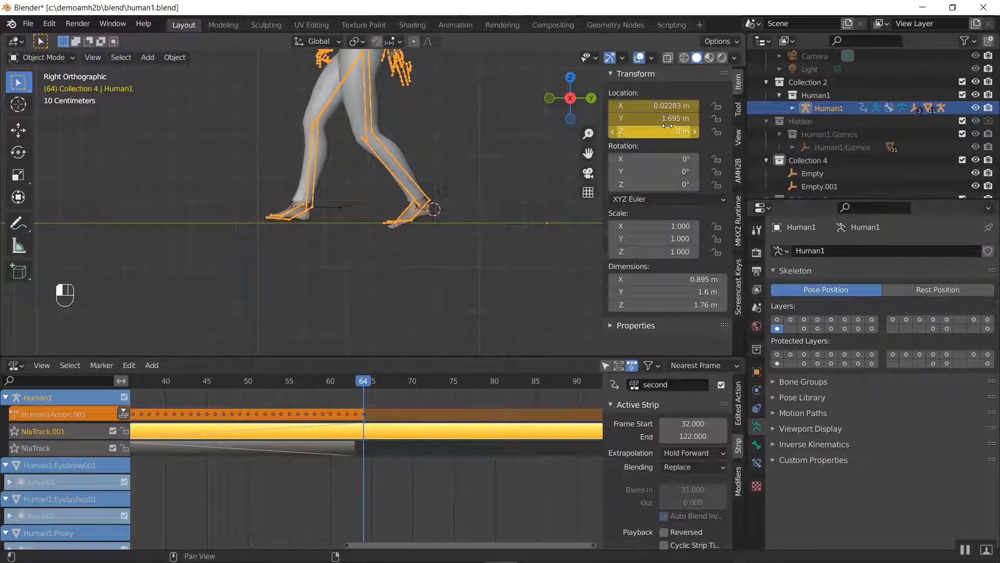
{"action": "right_click", "coordinate": [665, 130]}
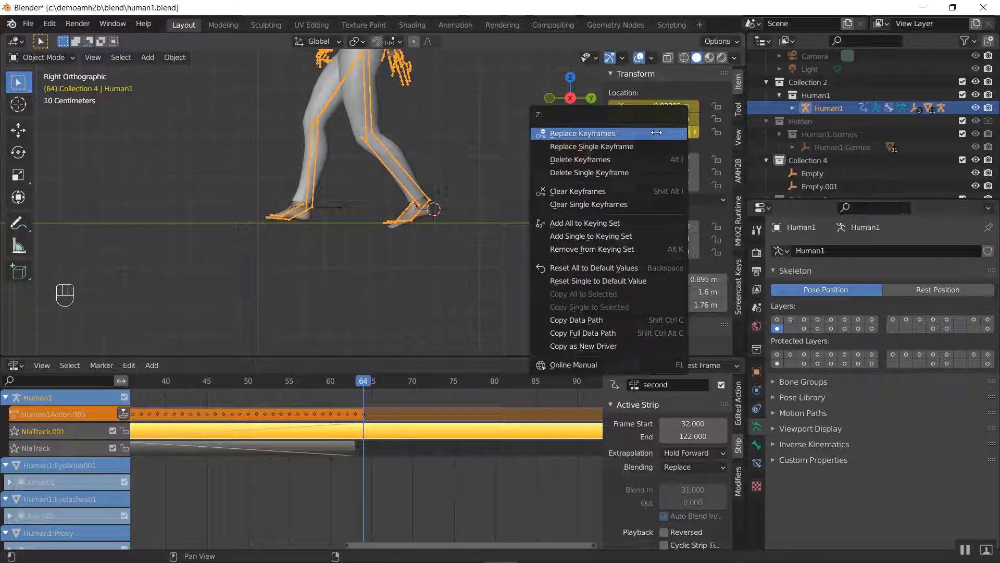
{"action": "left_click", "coordinate": [616, 172]}
{"action": "right_click", "coordinate": [655, 131]}
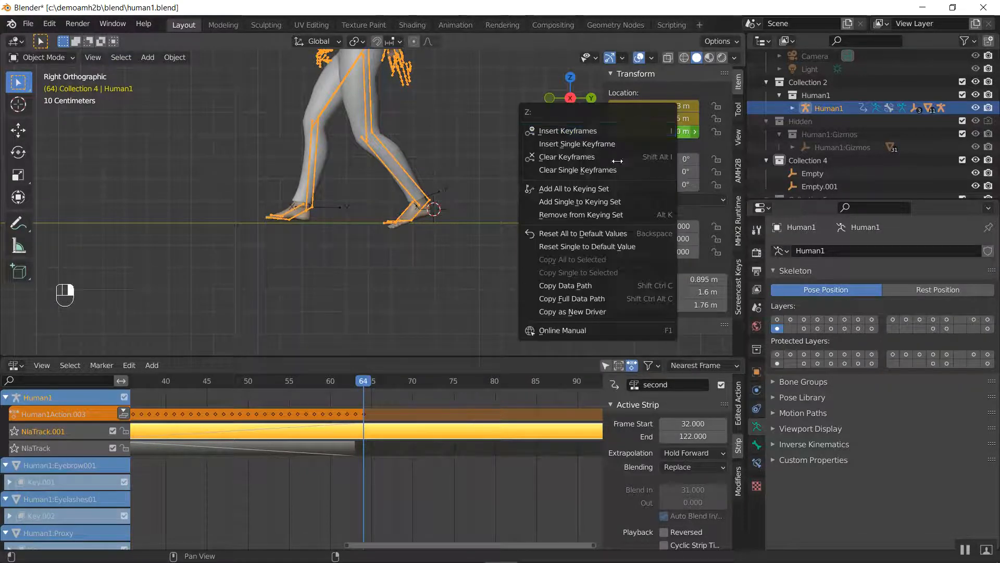
{"action": "left_click", "coordinate": [578, 170]}
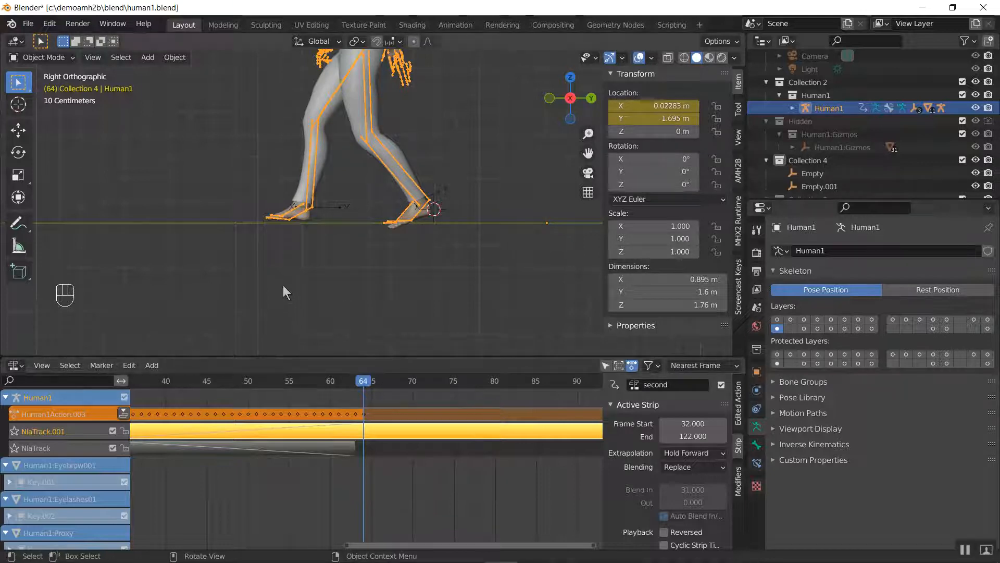
Switch the Nonlinear Animation editor back to a small Timeline and orbit around Human1's legs
{"action": "middle_click_drag", "start_coordinate": [283, 285], "coordinate": [333, 326]}
{"action": "left_click", "coordinate": [15, 365]}
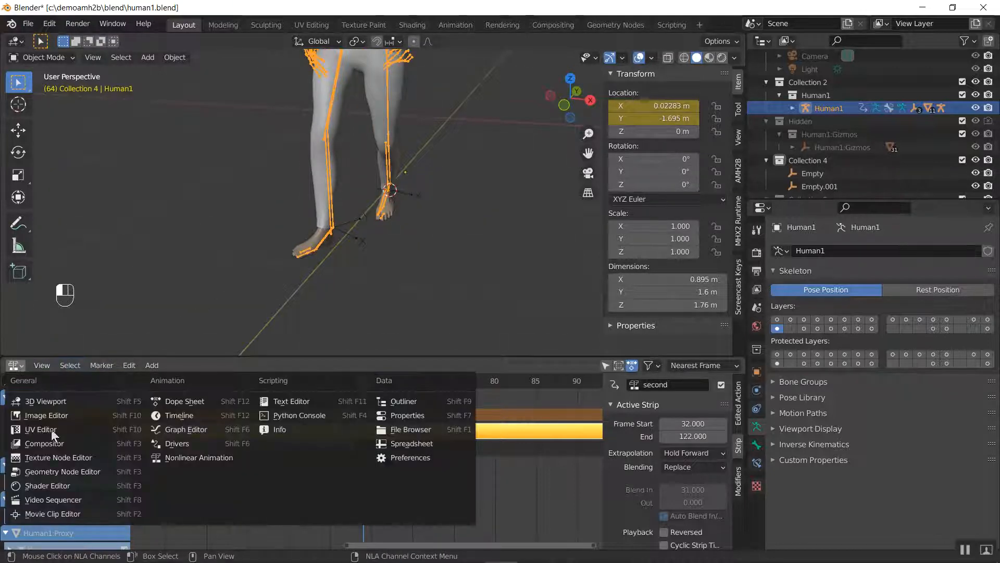
{"action": "left_click", "coordinate": [179, 416]}
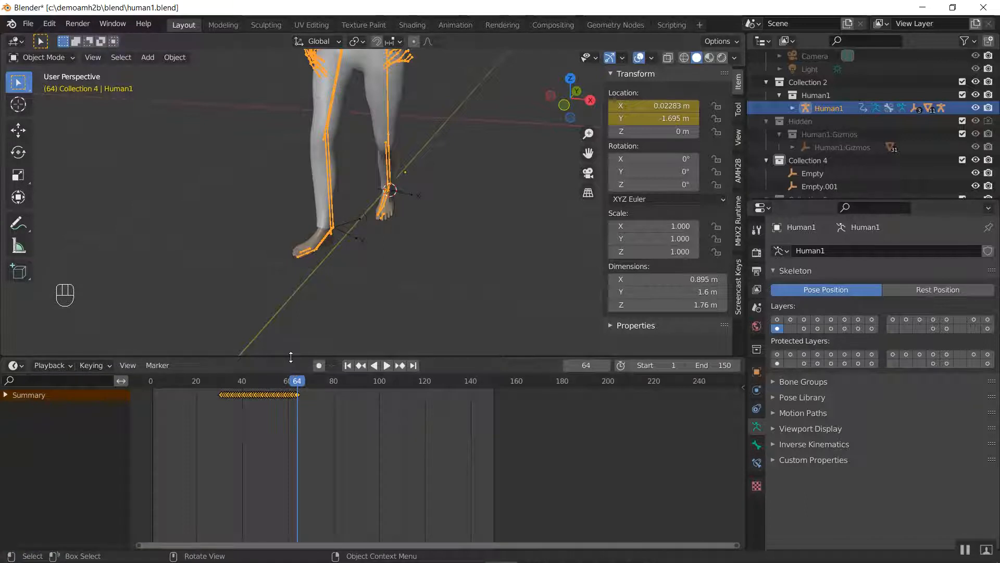
{"action": "left_click_drag", "start_coordinate": [290, 359], "coordinate": [296, 466]}
{"action": "middle_click_drag", "start_coordinate": [417, 345], "coordinate": [445, 342]}
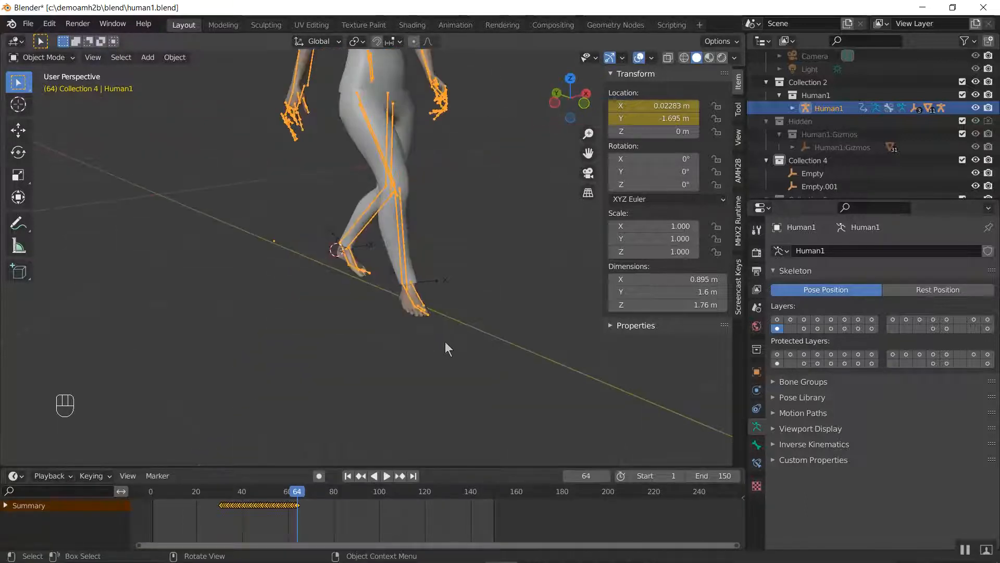
Hide the viewport sidebar and play Human1's combined walk from an early frame to check the held feet
{"action": "key", "text": "n"}
{"action": "scroll", "coordinate": [445, 342], "scroll_direction": "down", "scroll_amount": 4}
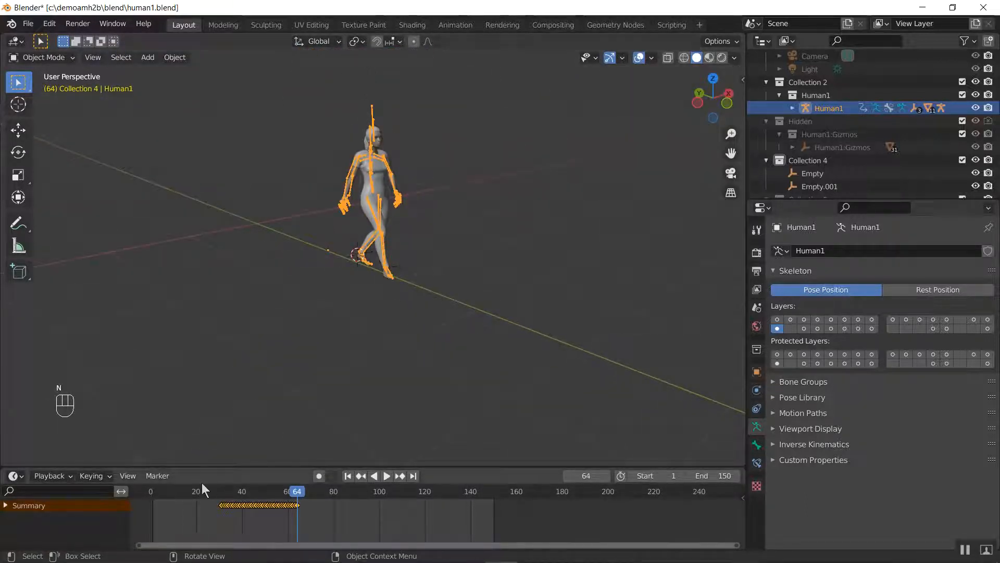
{"action": "key", "text": "space"}
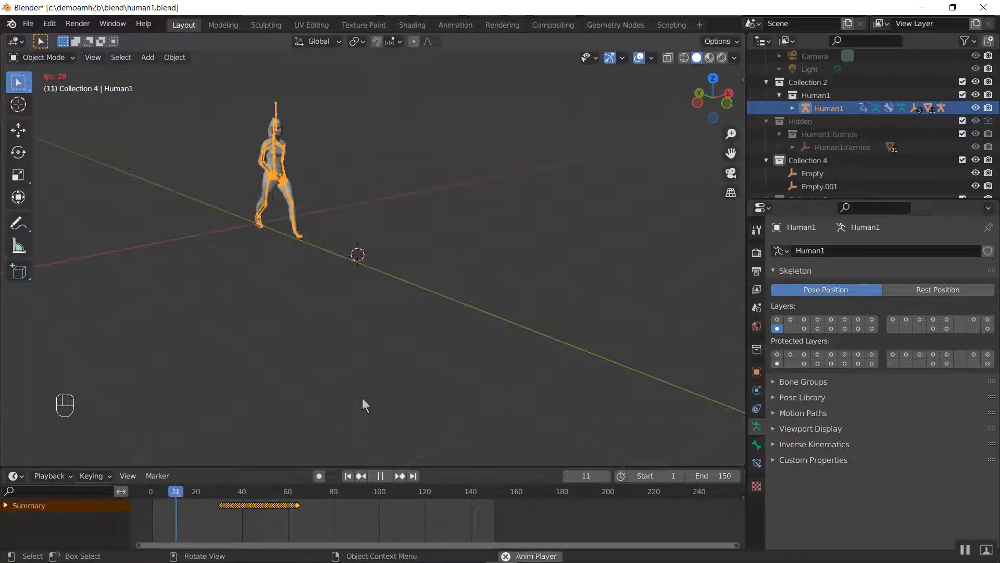
{"action": "key", "text": "space"}
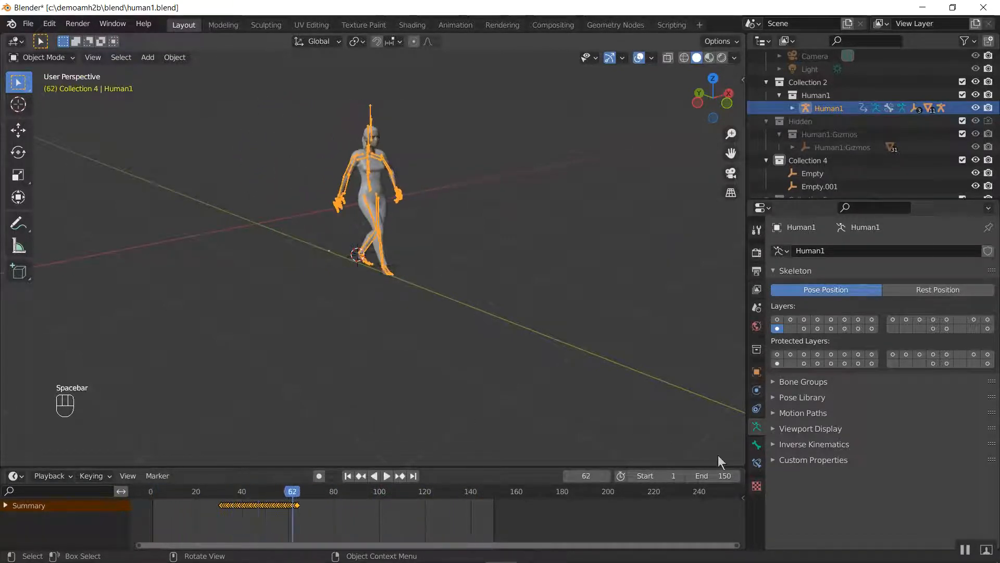
Set the animation's end frame to 125 and play it
{"action": "left_click", "coordinate": [724, 478]}
{"action": "type", "text": "12"}
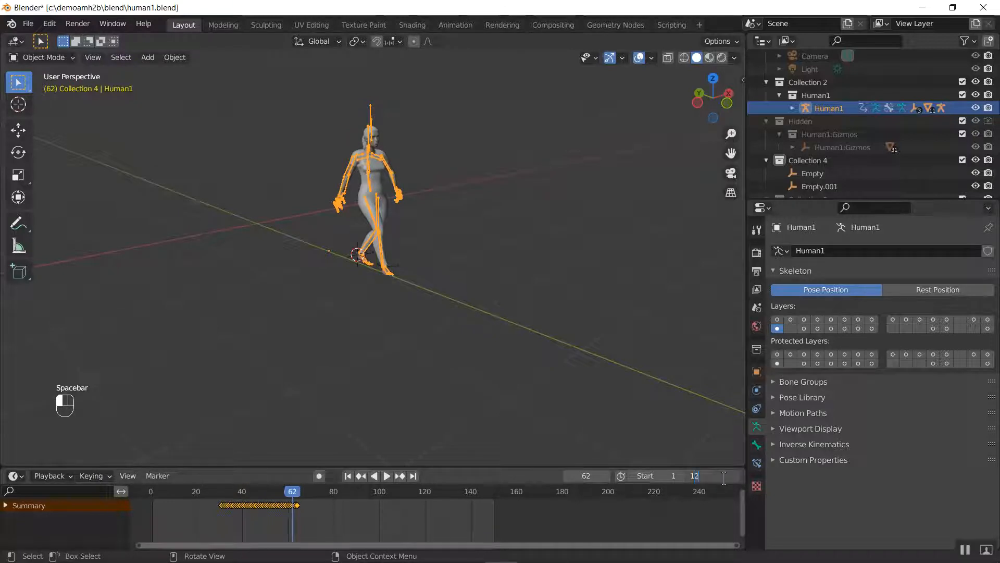
{"action": "type", "text": "5"}
{"action": "key", "text": "Return"}
{"action": "key", "text": "space"}
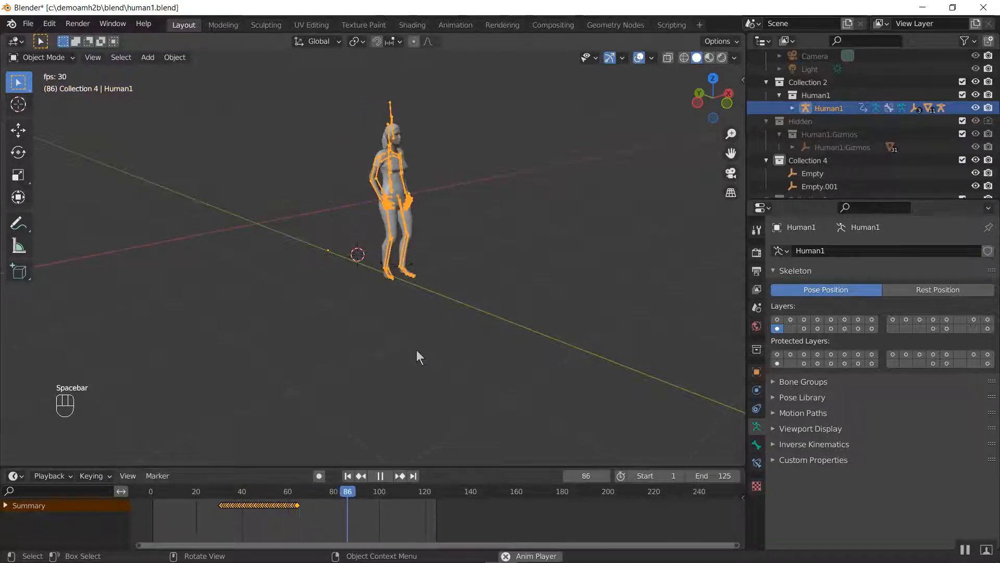
Hide the Human1 armature, show the viewport in Rendered shading and stop the playback
{"action": "key", "text": "h"}
{"action": "key", "text": "z"}
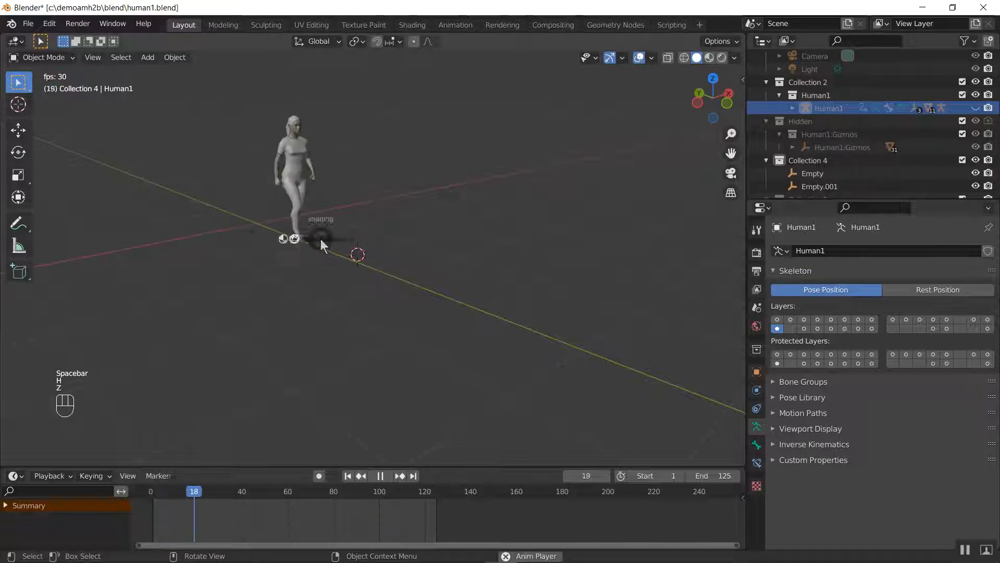
{"action": "left_click", "coordinate": [317, 167]}
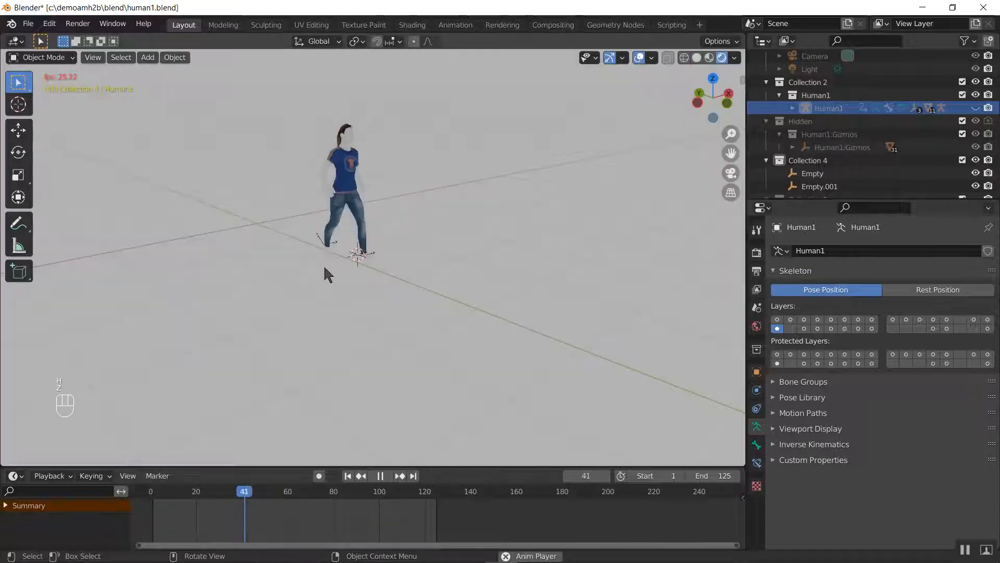
{"action": "key", "text": "space"}
Replay the animation and examine the rendered character's walk and stop, then view the face and upper body up close
{"action": "middle_click_drag", "start_coordinate": [327, 294], "coordinate": [345, 420], "text": "shift"}
{"action": "middle_click_drag", "start_coordinate": [350, 368], "coordinate": [296, 336]}
{"action": "scroll", "coordinate": [371, 342], "scroll_direction": "up", "scroll_amount": 6}
{"action": "scroll", "coordinate": [322, 285], "scroll_direction": "down", "scroll_amount": 2}
{"action": "scroll", "coordinate": [304, 343], "scroll_direction": "down", "scroll_amount": 2}
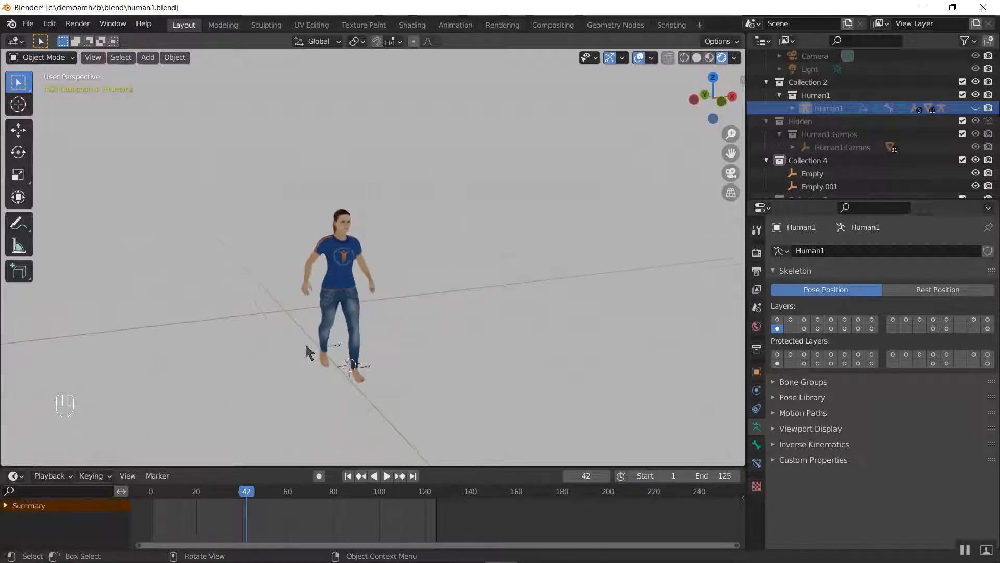
{"action": "key", "text": "space"}
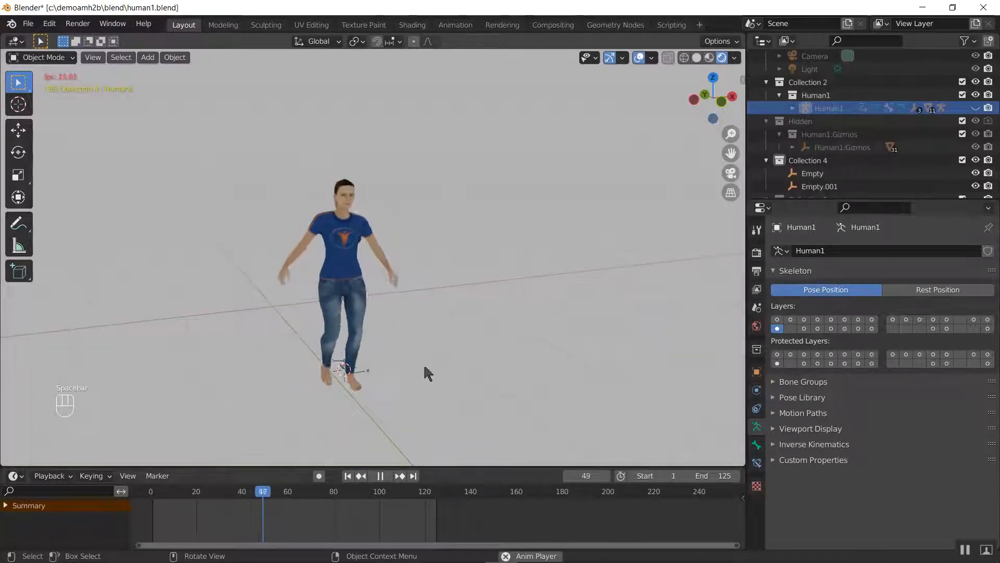
{"action": "scroll", "coordinate": [421, 346], "scroll_direction": "up", "scroll_amount": 3}
{"action": "middle_click_drag", "start_coordinate": [390, 344], "coordinate": [393, 389]}
{"action": "scroll", "coordinate": [394, 389], "scroll_direction": "up", "scroll_amount": 3}
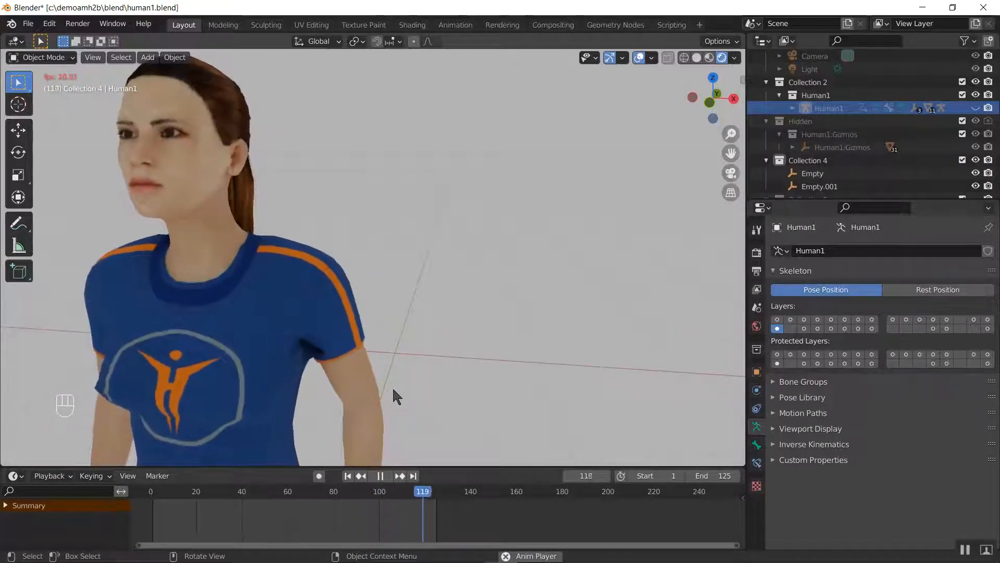
Stop the animation playback and save the scene as a new file named human2.blend
{"action": "scroll", "coordinate": [471, 356], "scroll_direction": "down", "scroll_amount": 5}
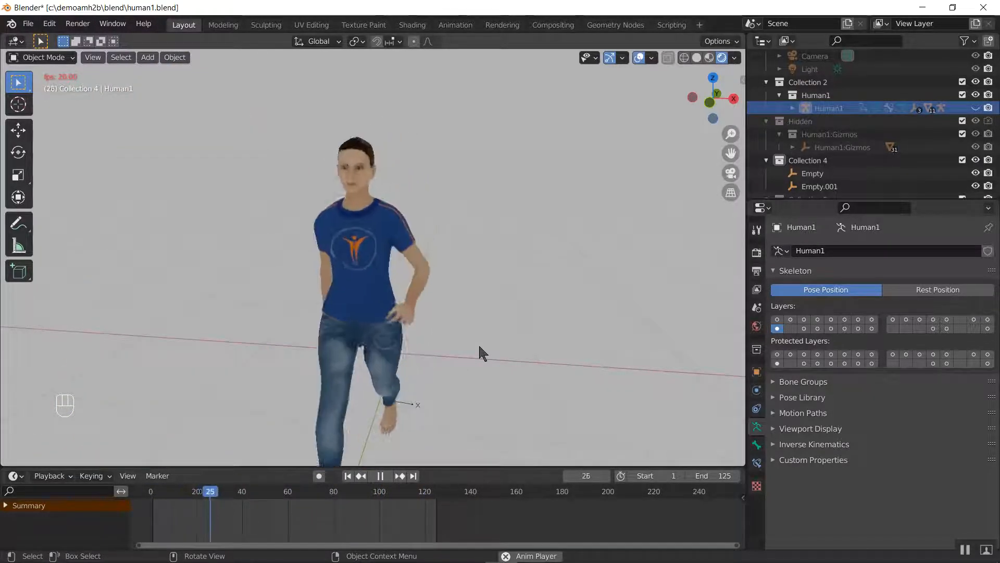
{"action": "key", "text": "space"}
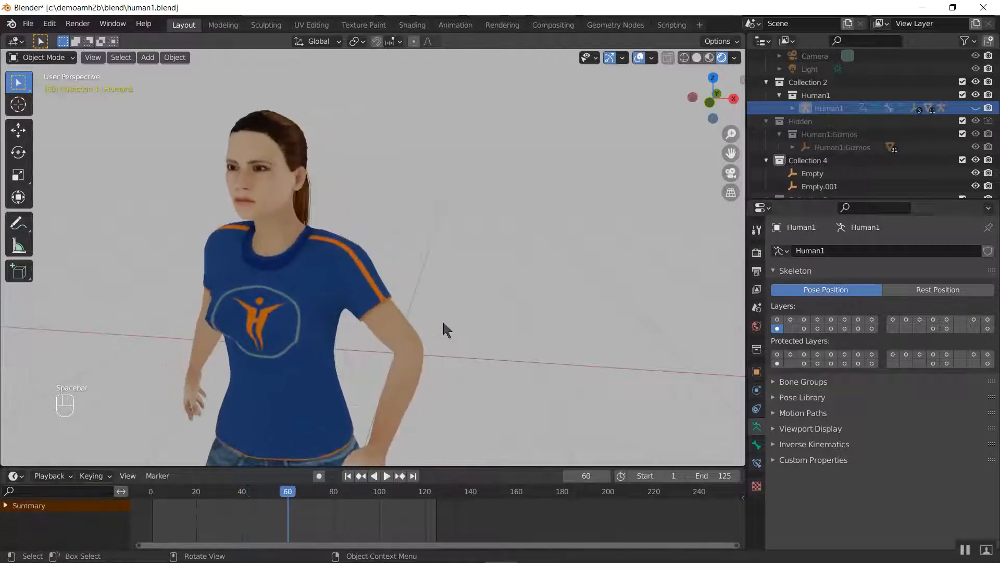
{"action": "left_click", "coordinate": [30, 24]}
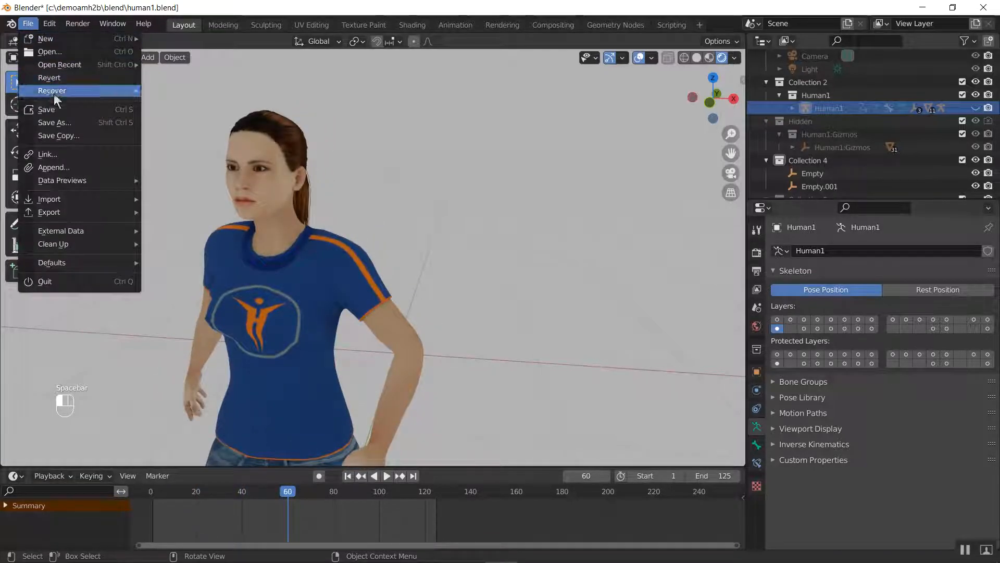
{"action": "left_click", "coordinate": [55, 124]}
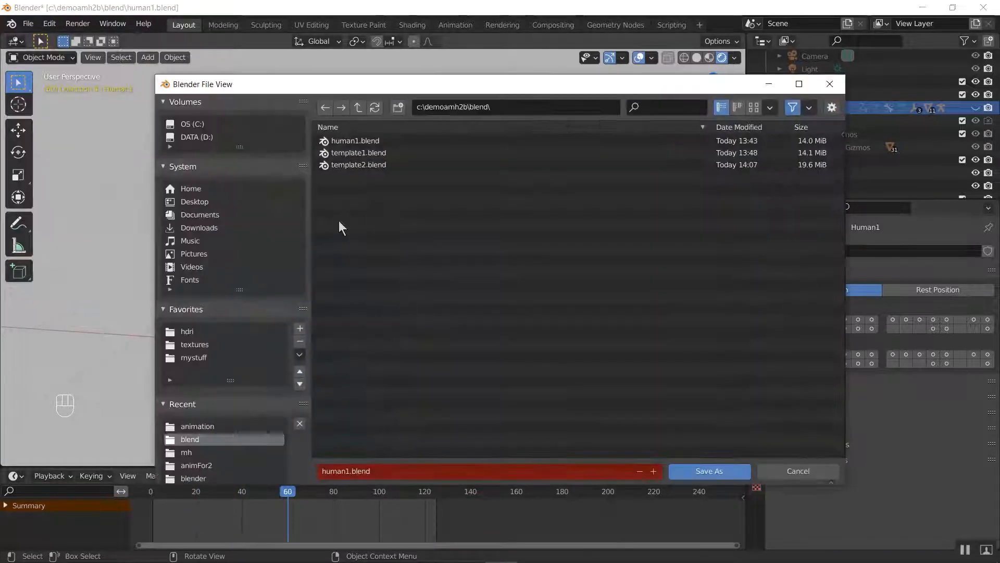
{"action": "left_click", "coordinate": [653, 471]}
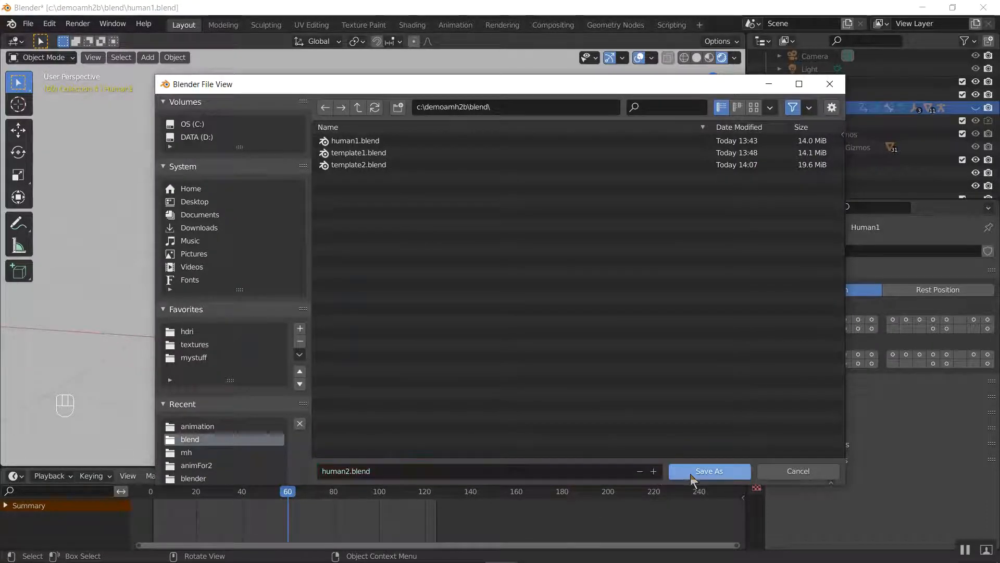
{"action": "left_click", "coordinate": [691, 472]}
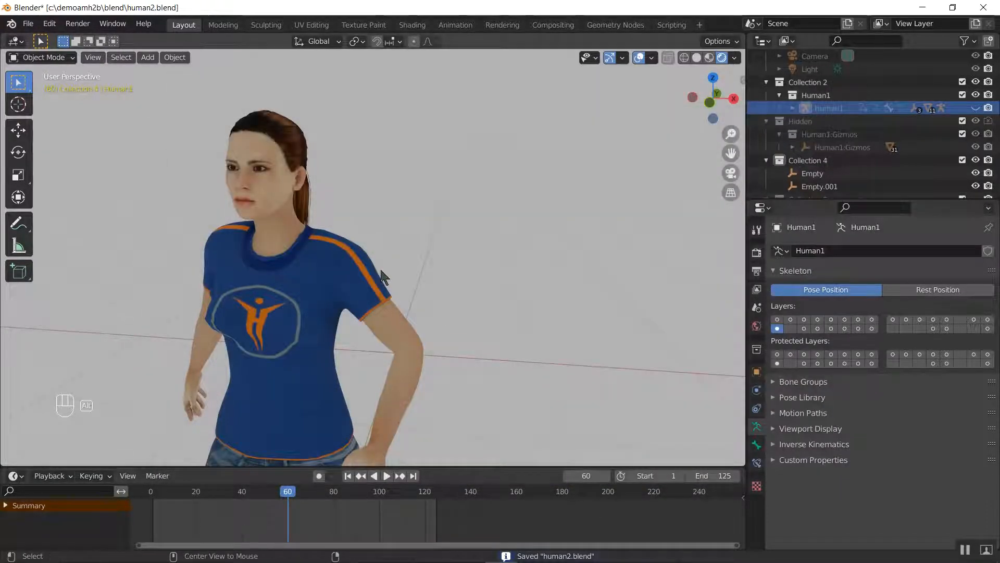
Unhide the Human1 armature, show the viewport sidebar and add AMH2B's Lid Look to the character's eyelids
{"action": "key", "text": "alt+h"}
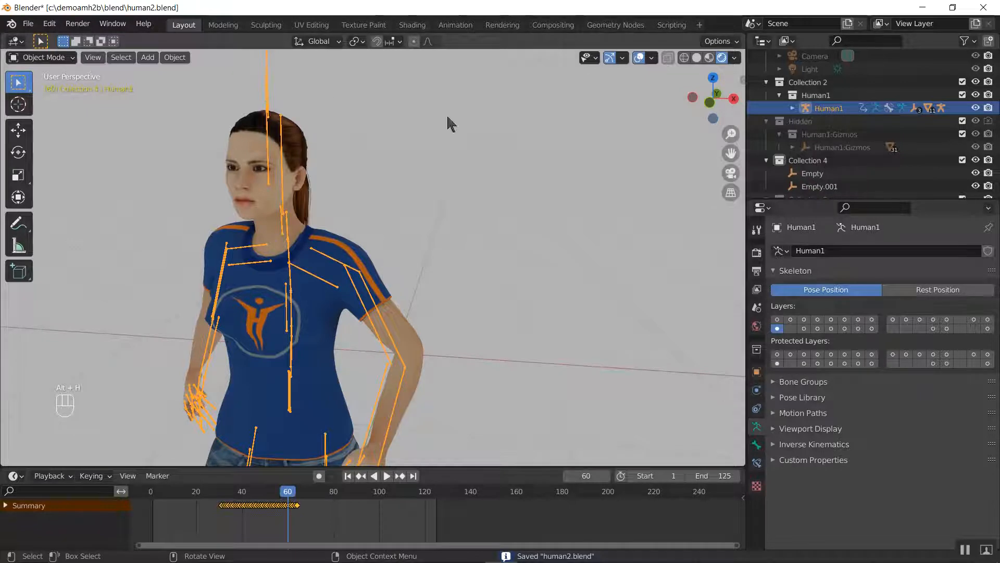
{"action": "key", "text": "n"}
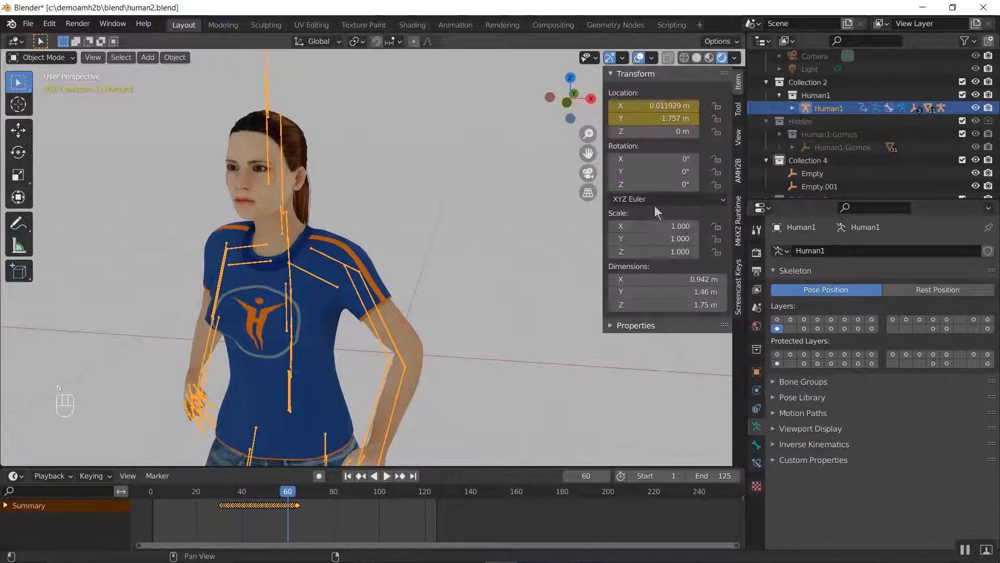
{"action": "left_click", "coordinate": [738, 169]}
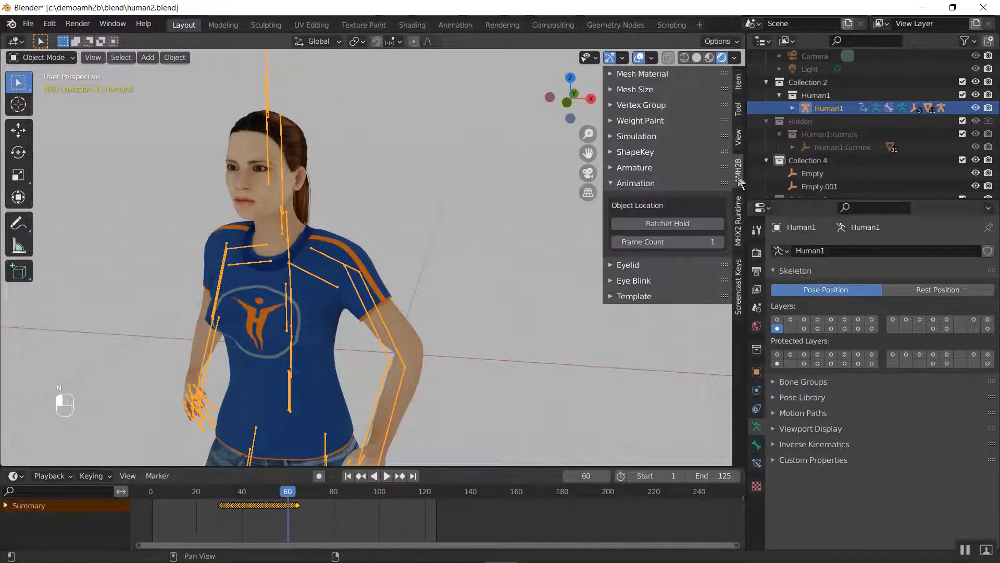
{"action": "left_click", "coordinate": [631, 183]}
{"action": "left_click", "coordinate": [625, 198]}
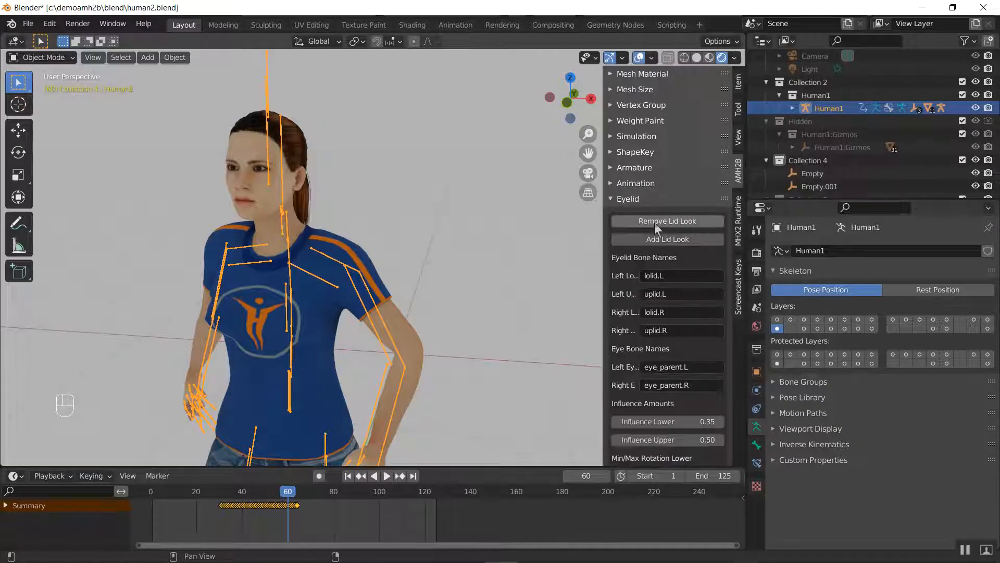
{"action": "left_click", "coordinate": [653, 239]}
{"action": "left_click", "coordinate": [635, 199]}
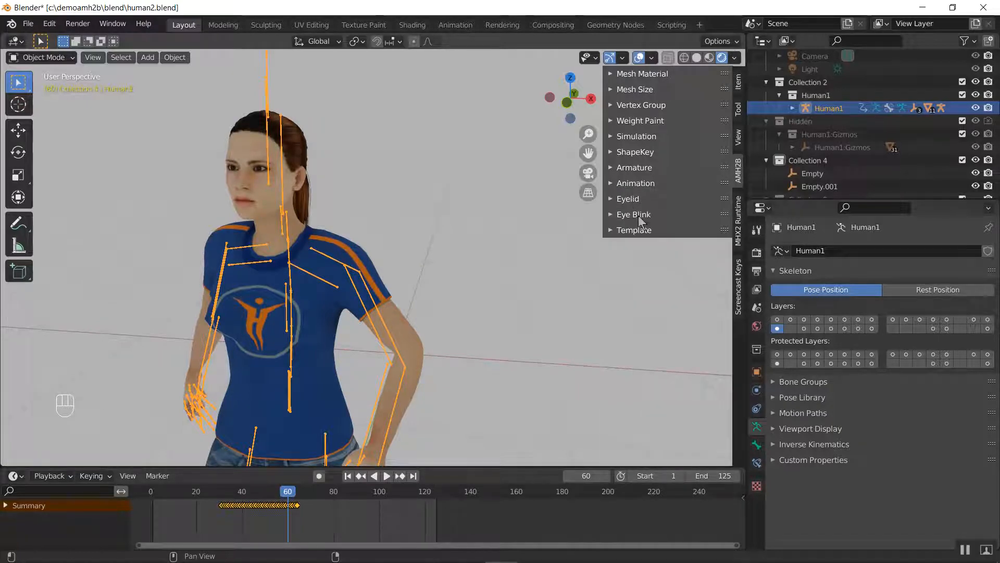
Add an AMH2B eye blink track to Human1 with Blinks Per Minute set to 30
{"action": "left_click", "coordinate": [640, 215]}
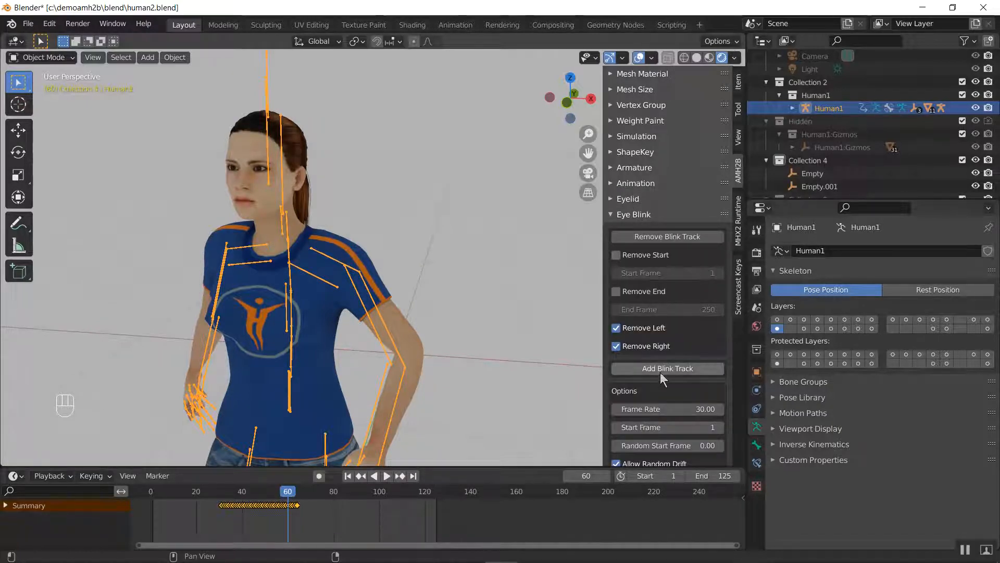
{"action": "scroll", "coordinate": [677, 385], "scroll_direction": "down", "scroll_amount": 3}
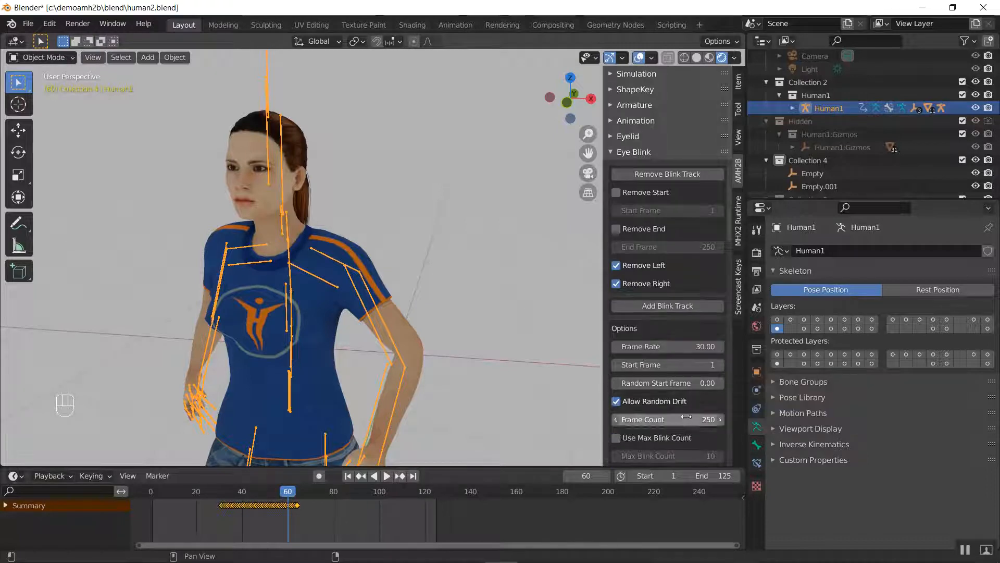
{"action": "scroll", "coordinate": [698, 398], "scroll_direction": "down", "scroll_amount": 1}
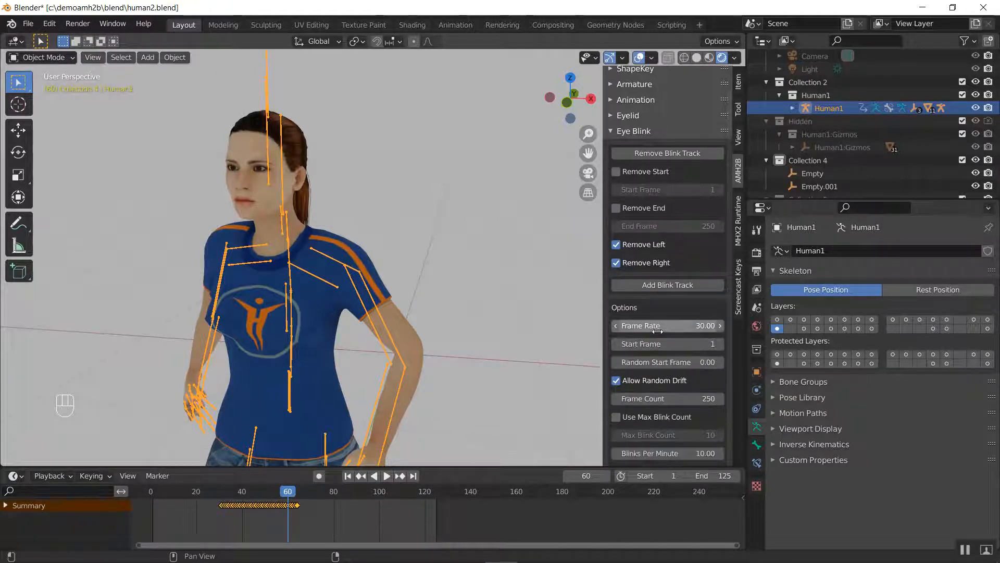
{"action": "scroll", "coordinate": [669, 376], "scroll_direction": "down", "scroll_amount": 2}
{"action": "scroll", "coordinate": [665, 380], "scroll_direction": "down", "scroll_amount": 2}
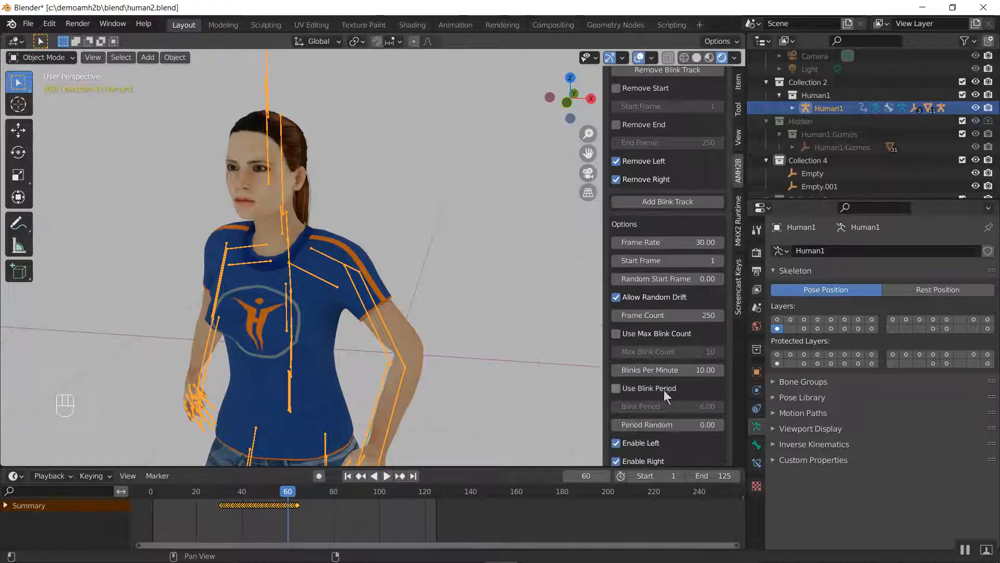
{"action": "left_click", "coordinate": [666, 370]}
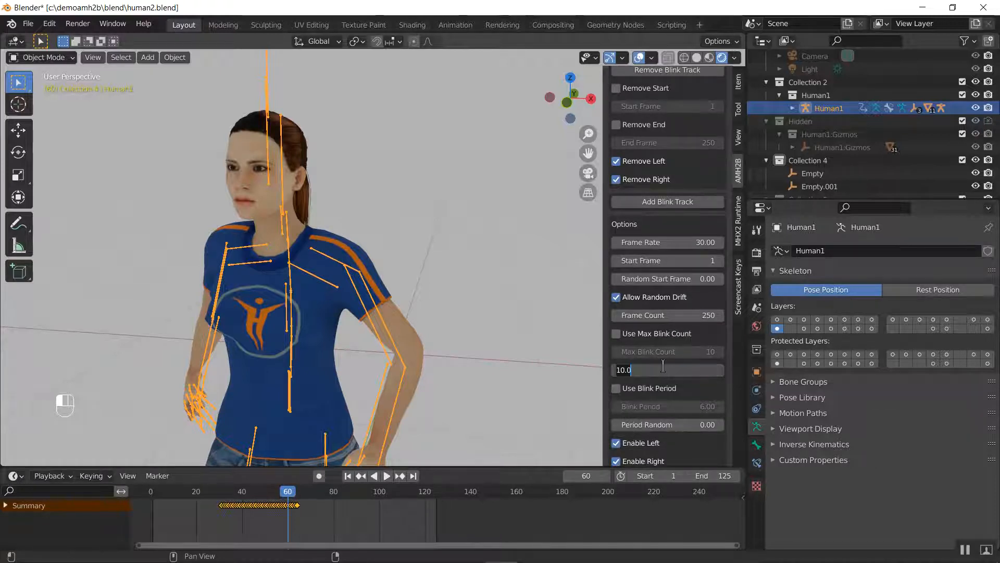
{"action": "scroll", "coordinate": [665, 333], "scroll_direction": "up", "scroll_amount": 4}
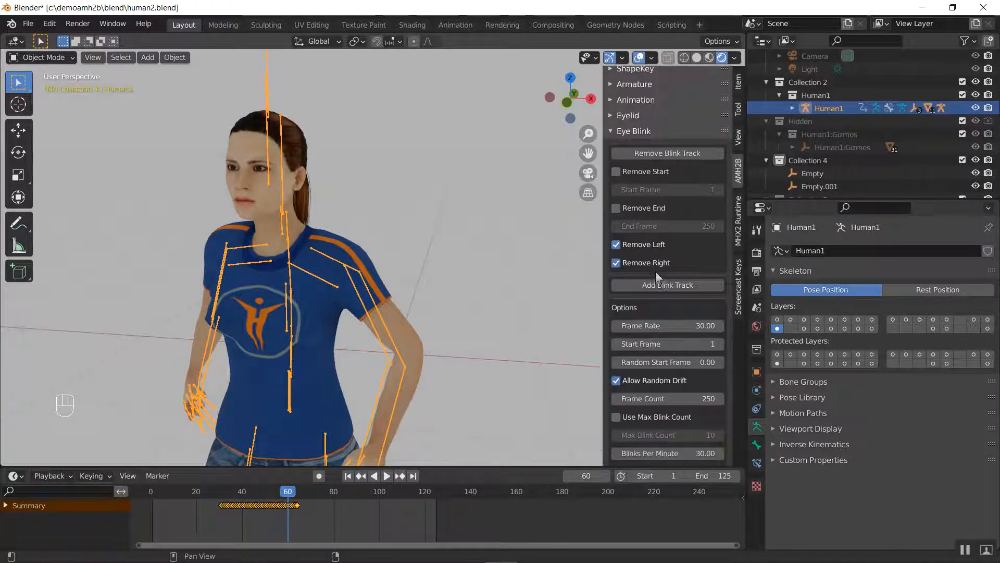
{"action": "left_click", "coordinate": [653, 286]}
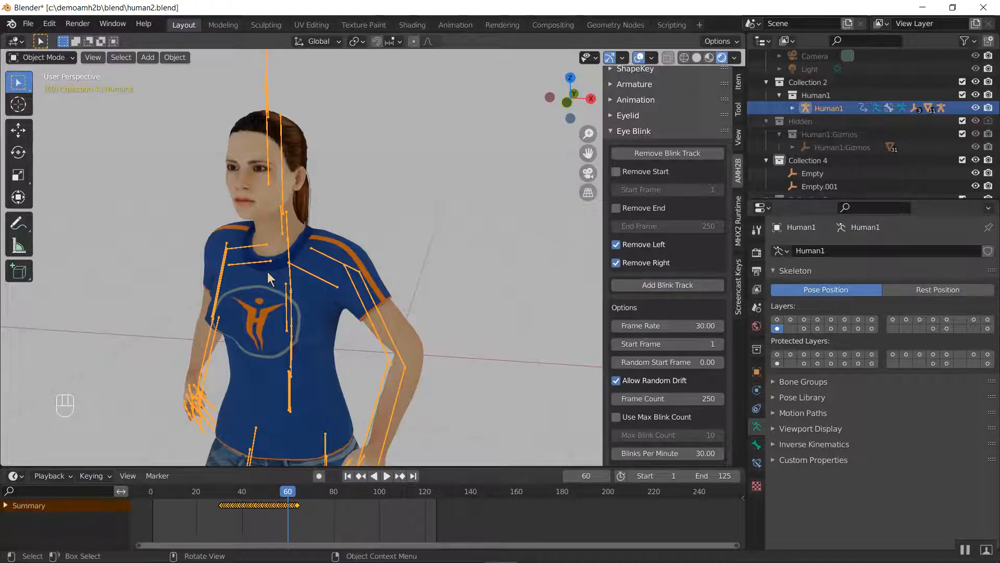
Hide the Human1 armature and play the animation to check the character's blinking
{"action": "key", "text": "h"}
{"action": "key", "text": "space"}
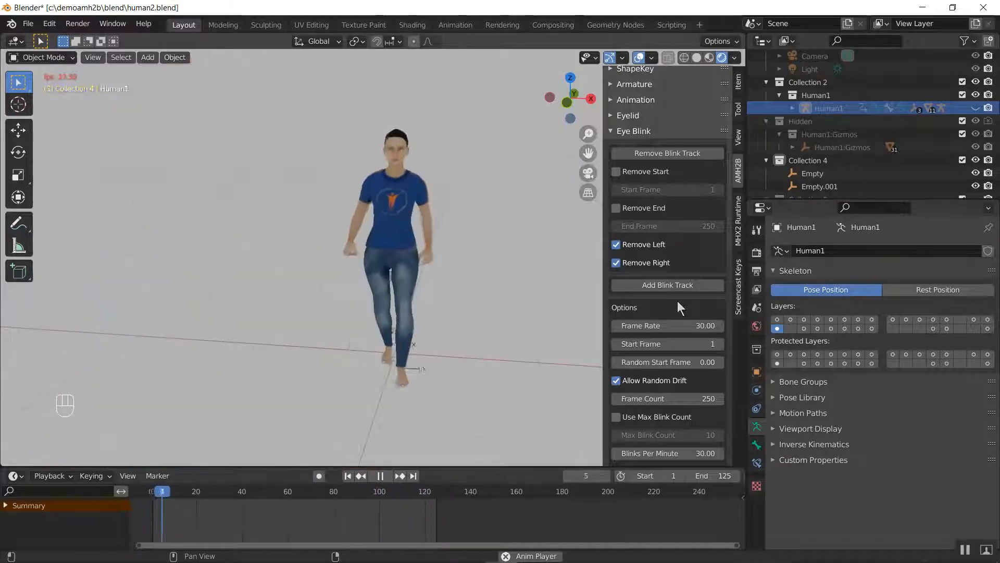
{"action": "key", "text": "space"}
Save human2.blend and replay the walk in short stretches to examine the character's face
{"action": "left_click", "coordinate": [28, 28]}
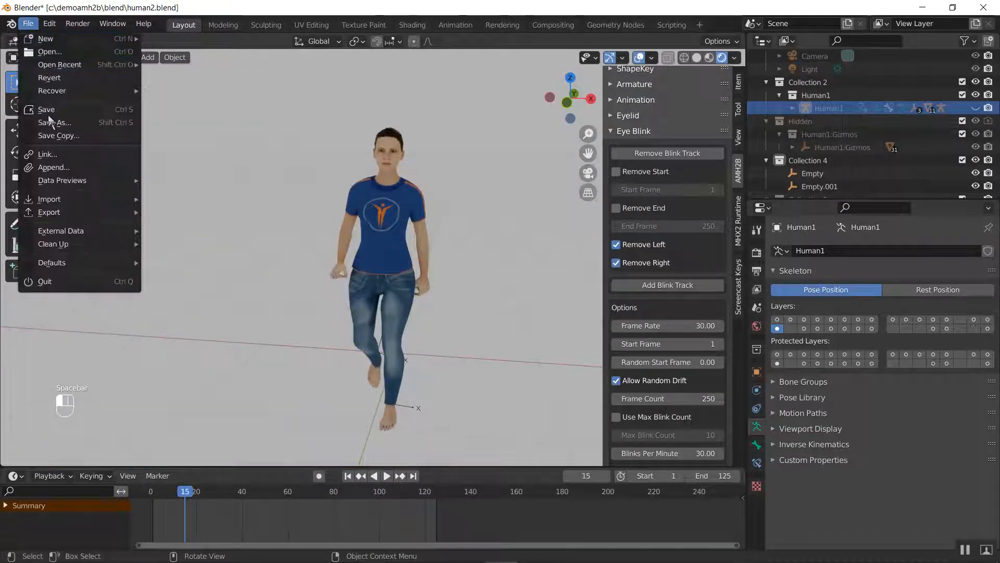
{"action": "left_click", "coordinate": [49, 113]}
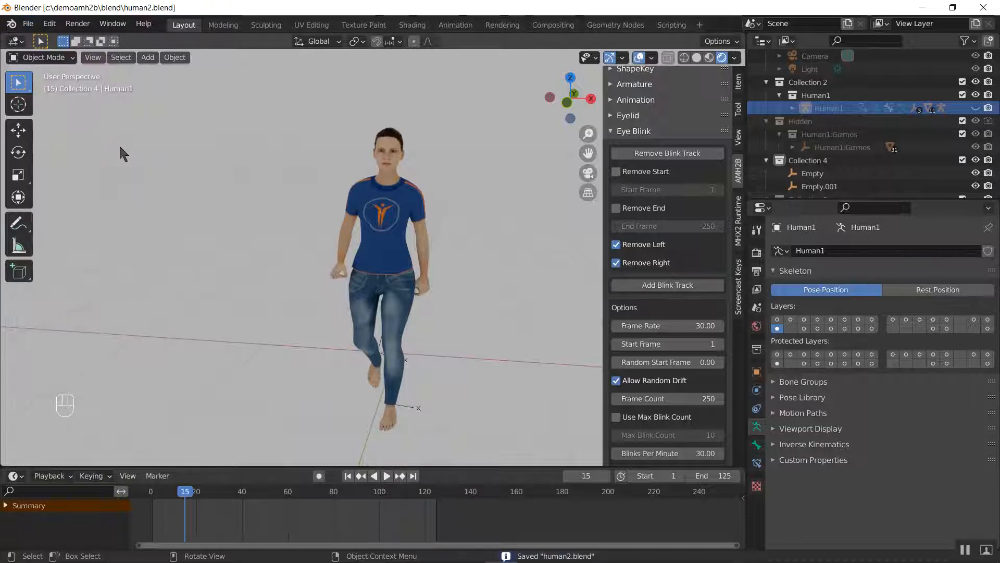
{"action": "key", "text": "space"}
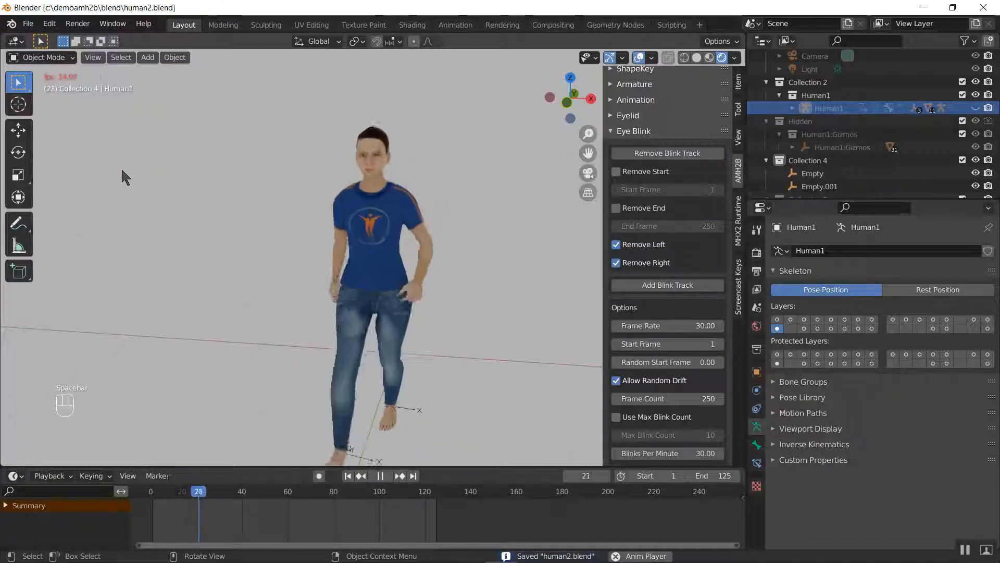
{"action": "key", "text": "space"}
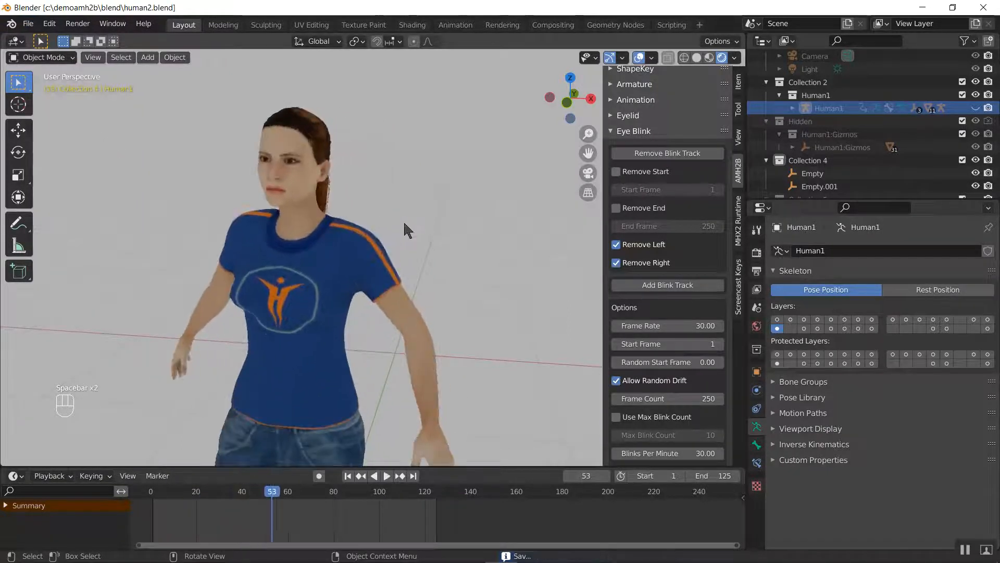
{"action": "key", "text": "space"}
{"action": "key", "text": "space"}
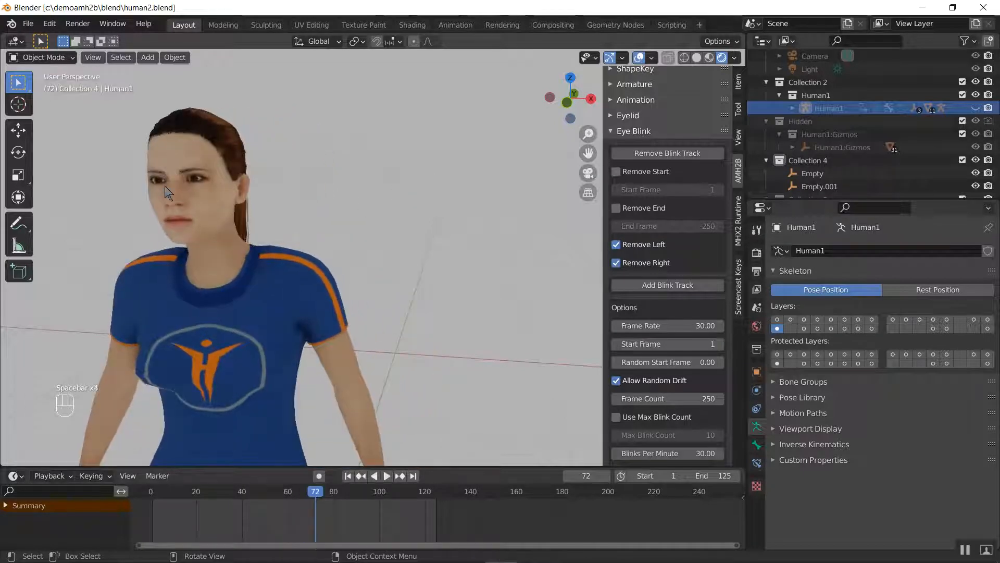
Collapse the FK/IK Switch settings and display the MHX2 Runtime Visemes controls
{"action": "left_click", "coordinate": [739, 235]}
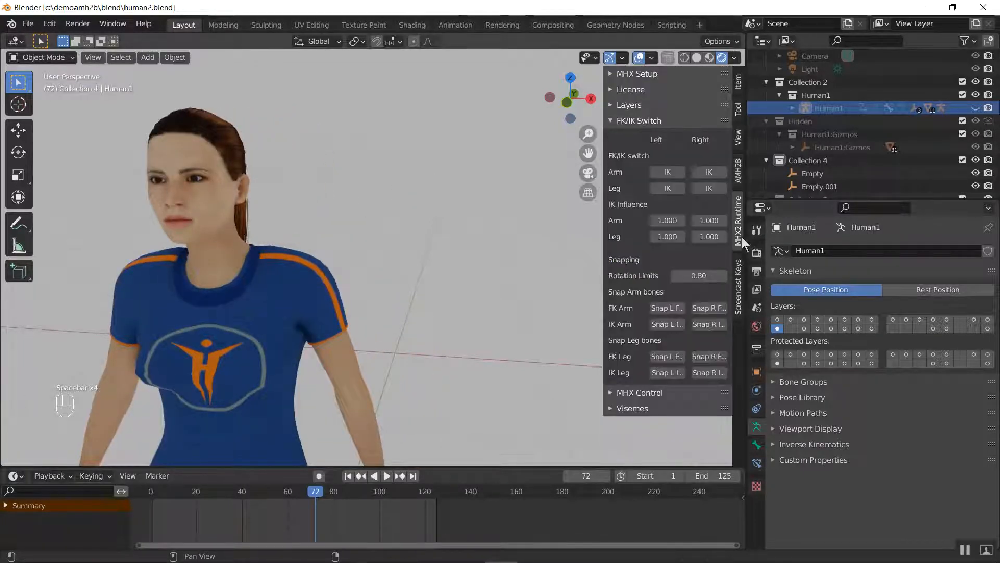
{"action": "left_click", "coordinate": [651, 120]}
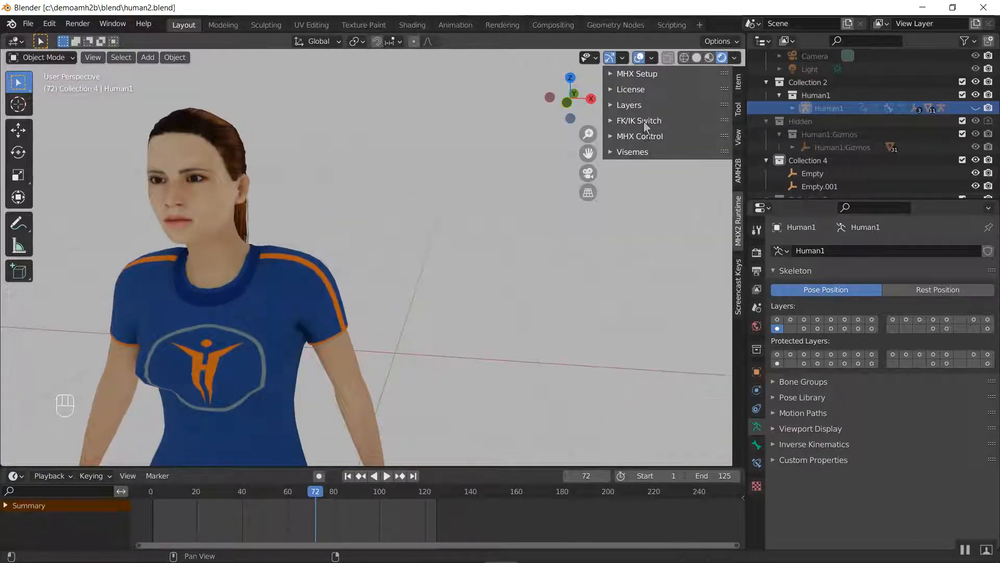
{"action": "left_click", "coordinate": [661, 152]}
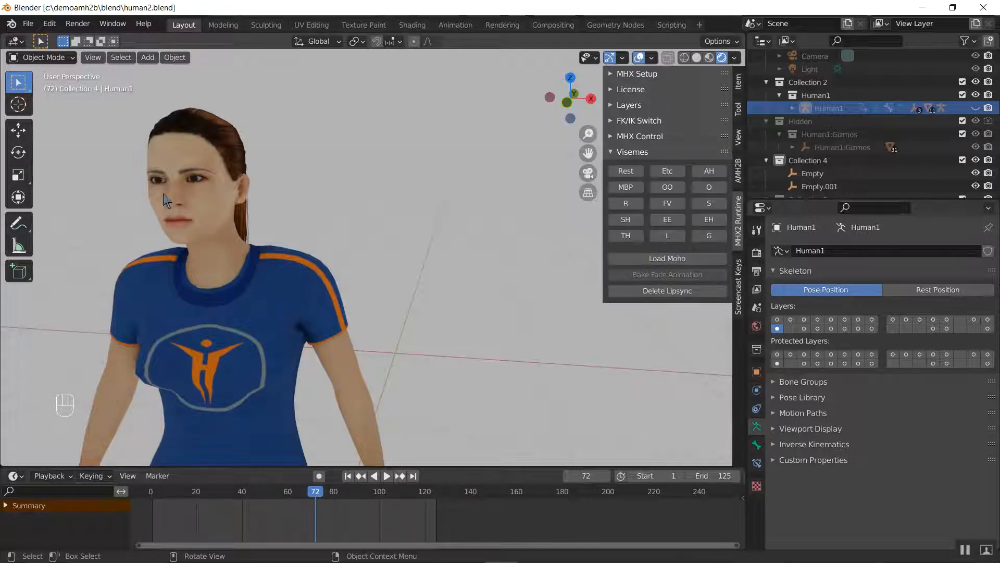